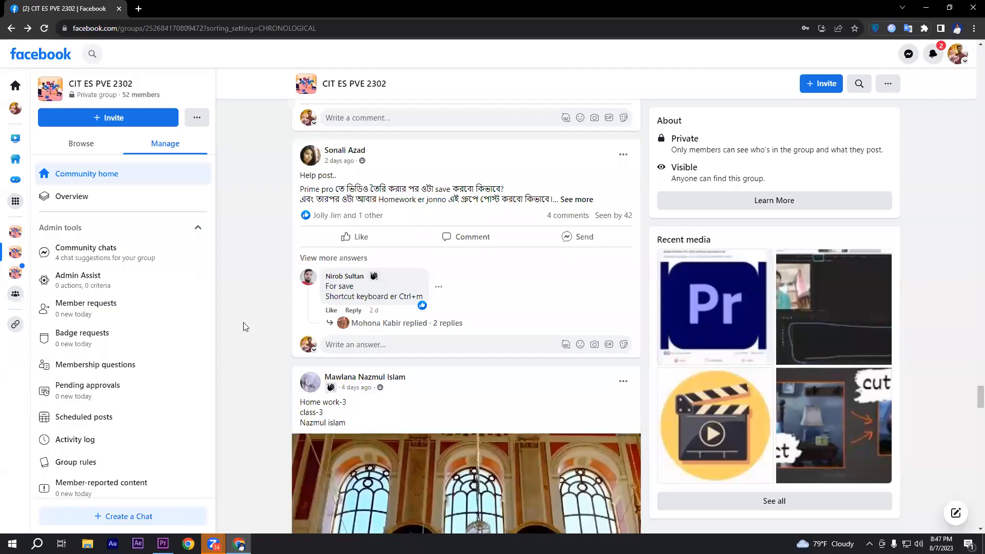
# In the browser, open the member list of the CIT ES PVE 2302 Facebook group and open the admin's group profile
pyautogui.rightClick(263, 353)
pyautogui.click(243, 321)
pyautogui.moveTo(979, 397); pyautogui.dragTo(961, 87)
pyautogui.scroll(8, 334, 240)
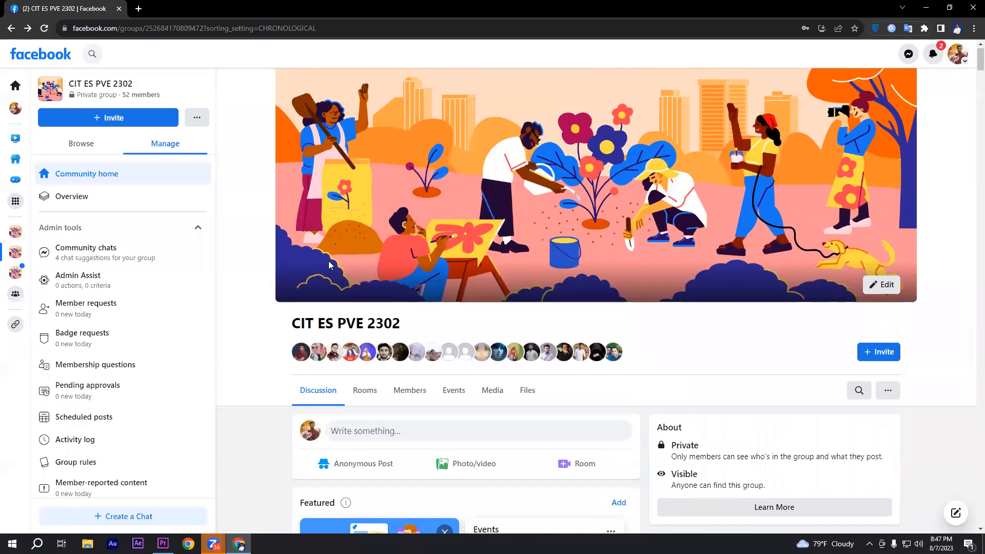
pyautogui.scroll(-3, 421, 334)
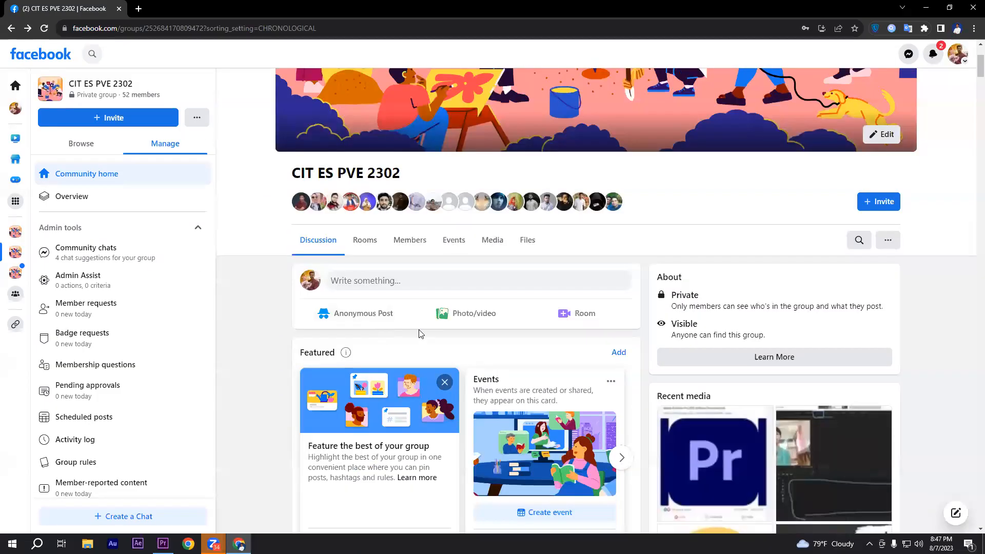
pyautogui.click(410, 239)
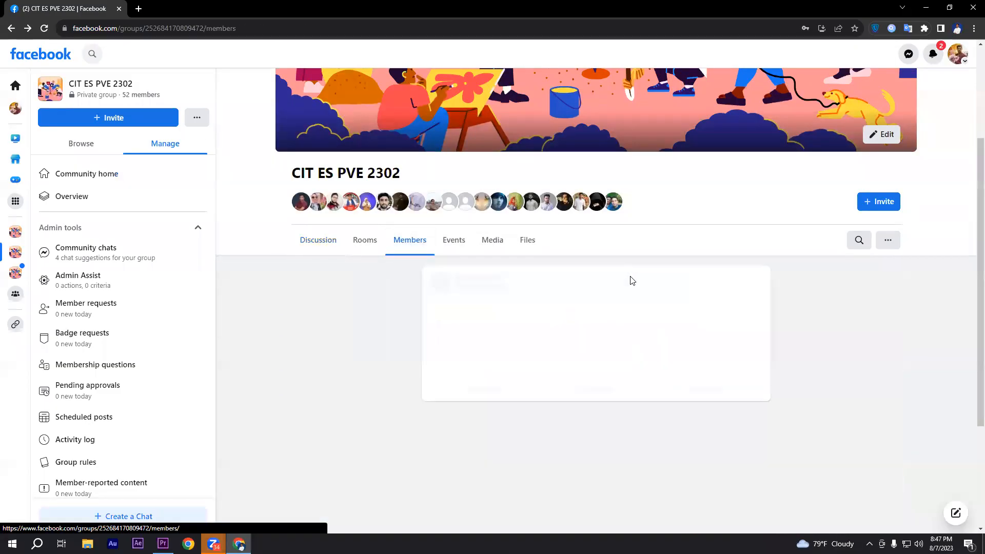
pyautogui.scroll(-1, 631, 280)
pyautogui.moveTo(400, 296)
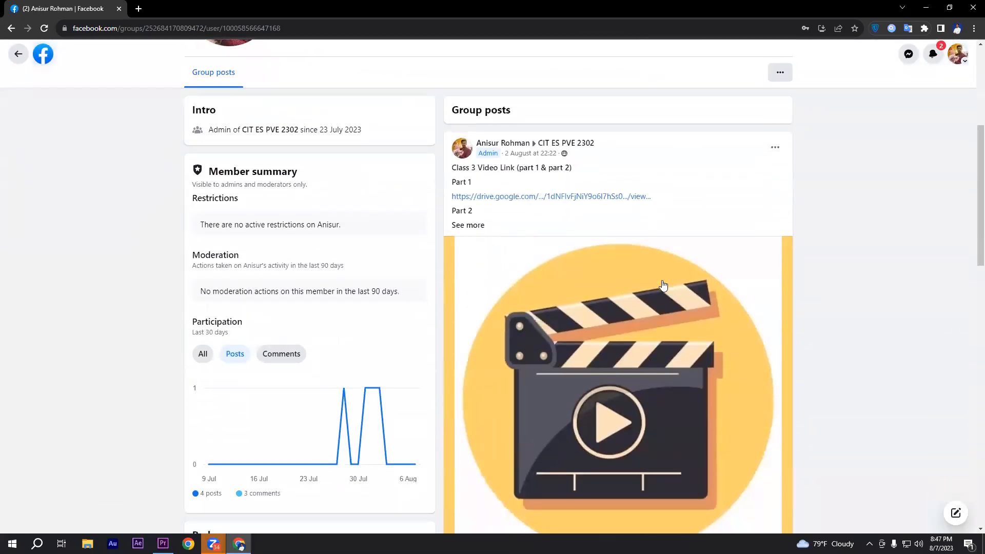
# Review the admin's group posts, view all comments on the Adobe Premiere Pro 2020 software download post, and minimize the browser
pyautogui.scroll(-5, 661, 287)
pyautogui.scroll(6, 682, 274)
pyautogui.scroll(-6, 666, 248)
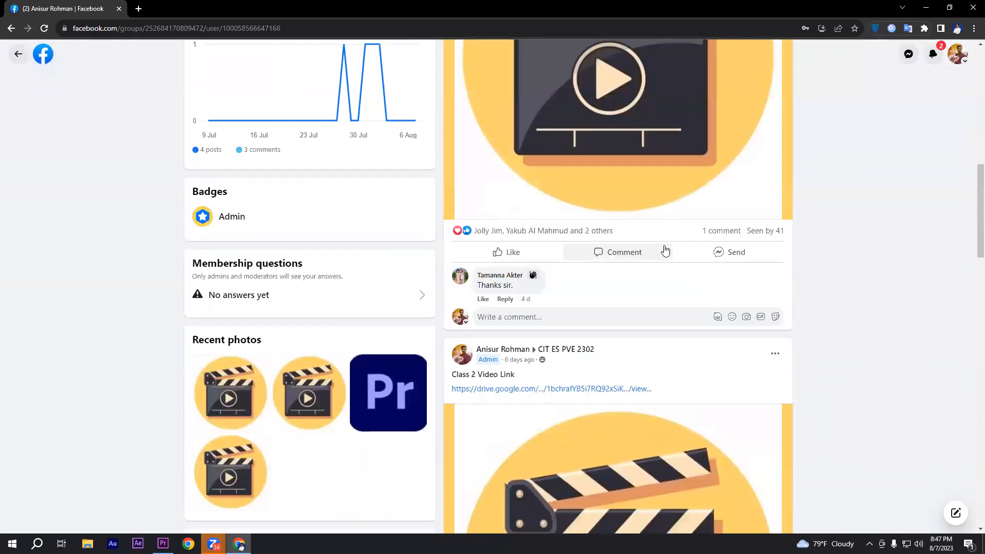
pyautogui.scroll(-15, 872, 239)
pyautogui.scroll(6, 667, 226)
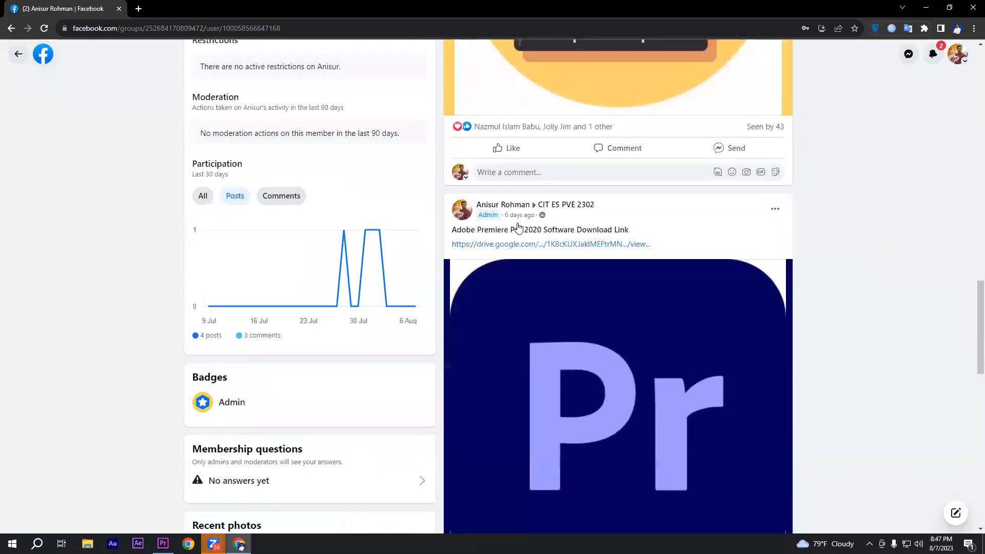
pyautogui.scroll(-7, 576, 248)
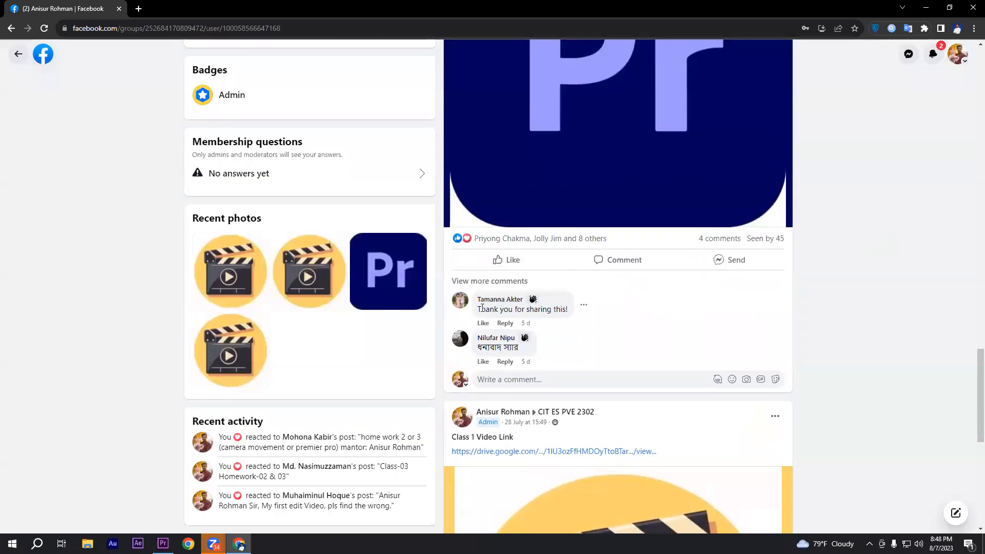
pyautogui.click(719, 238)
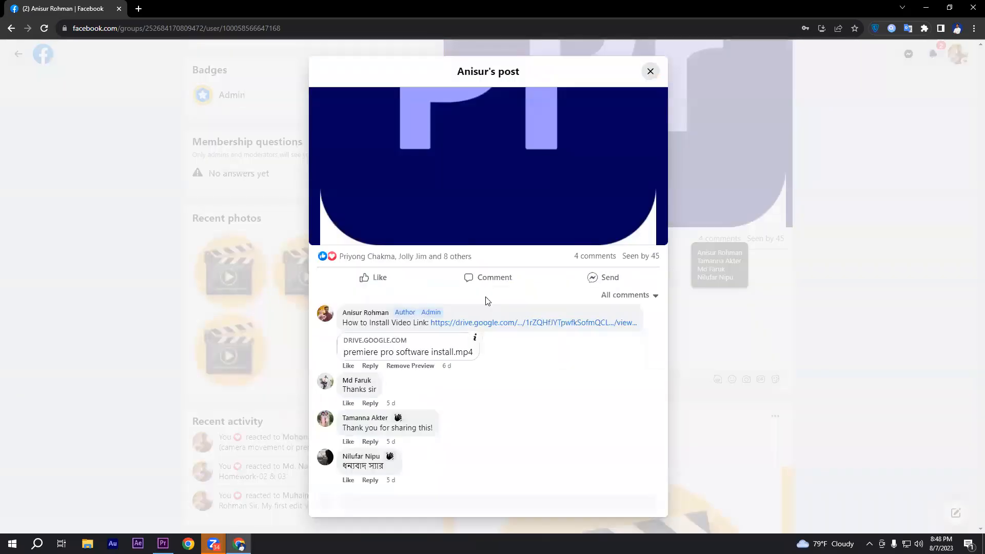
pyautogui.scroll(-1, 524, 310)
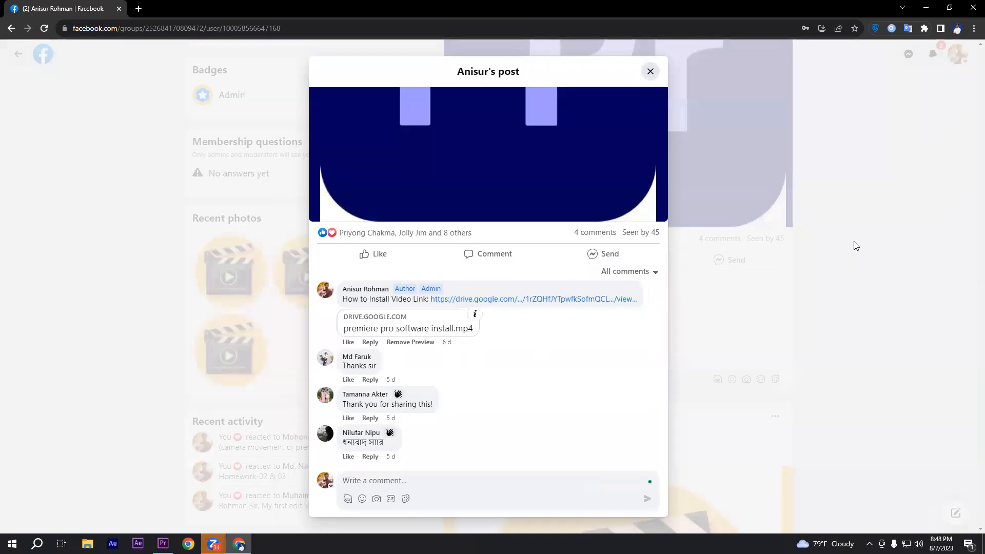
pyautogui.click(867, 261)
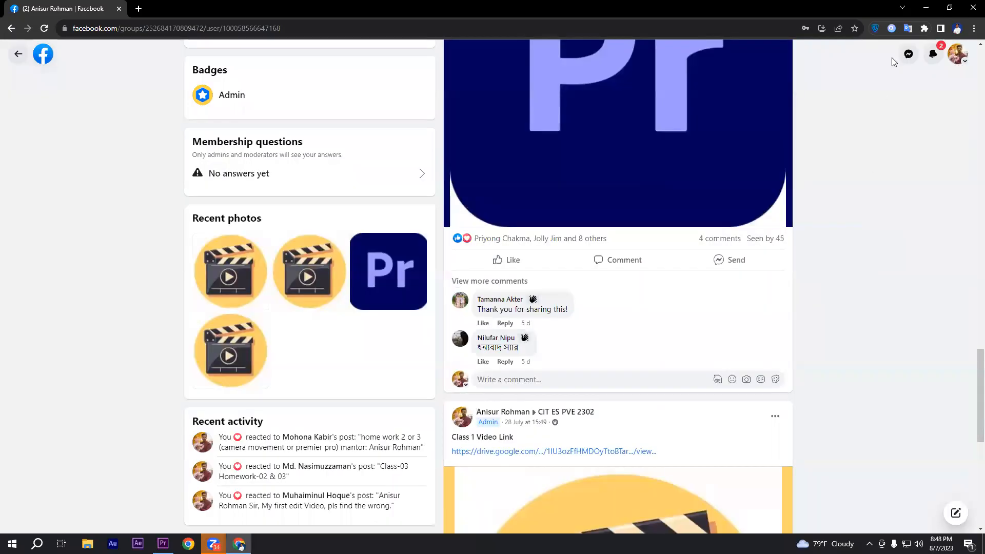
pyautogui.click(927, 10)
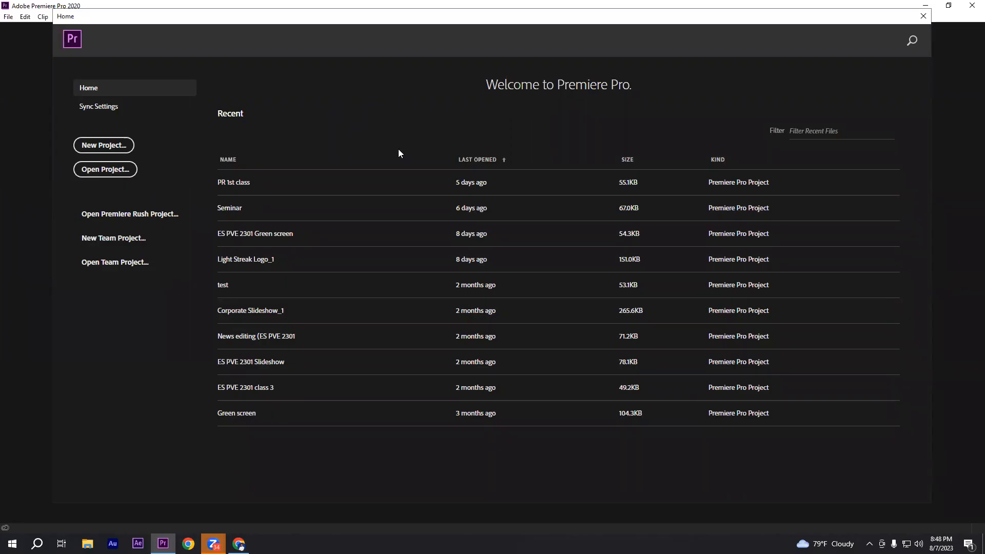
# Start a new project and name it "Class 2"
pyautogui.click(104, 145)
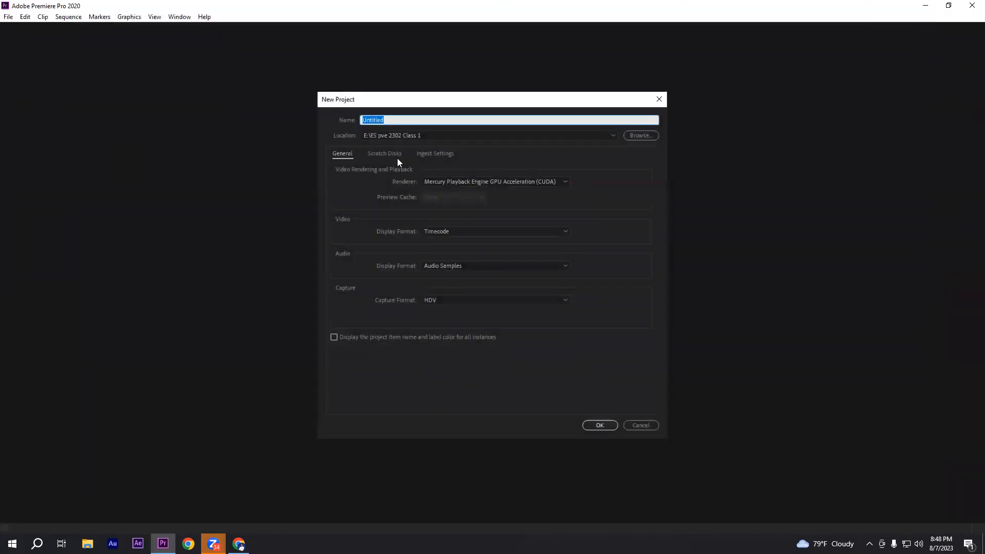
pyautogui.moveTo(404, 119); pyautogui.dragTo(360, 120)
pyautogui.write('Class 2')
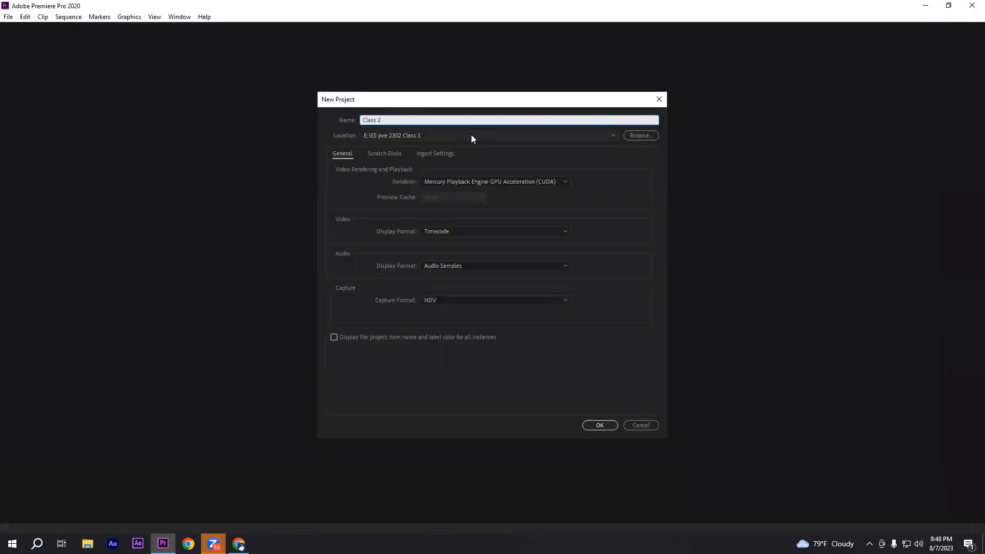
# While choosing the project location, create a folder named "Class 2" on New Volume (E:)
pyautogui.click(632, 136)
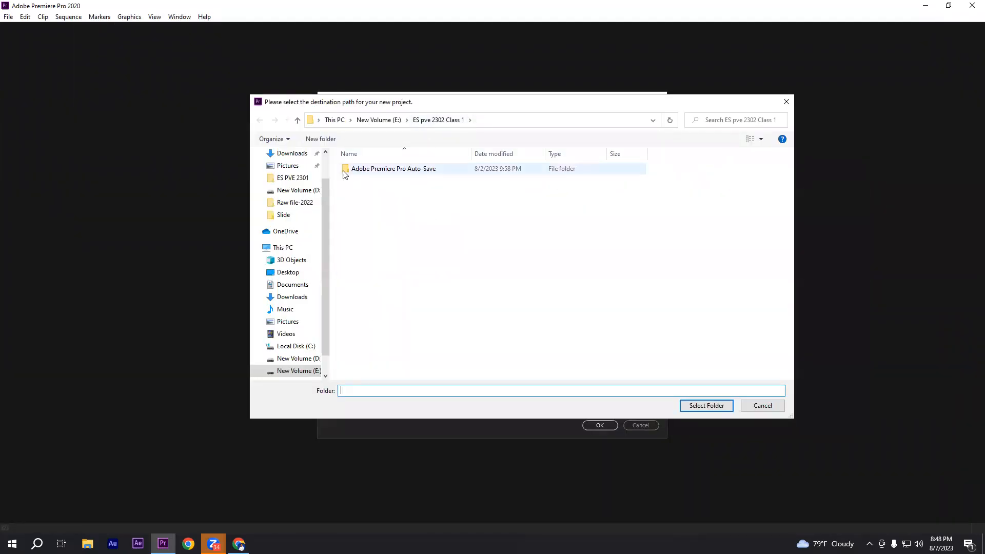
pyautogui.click(298, 120)
pyautogui.rightClick(380, 227)
pyautogui.moveTo(436, 323)
pyautogui.click(529, 326)
pyautogui.write('Class 2')
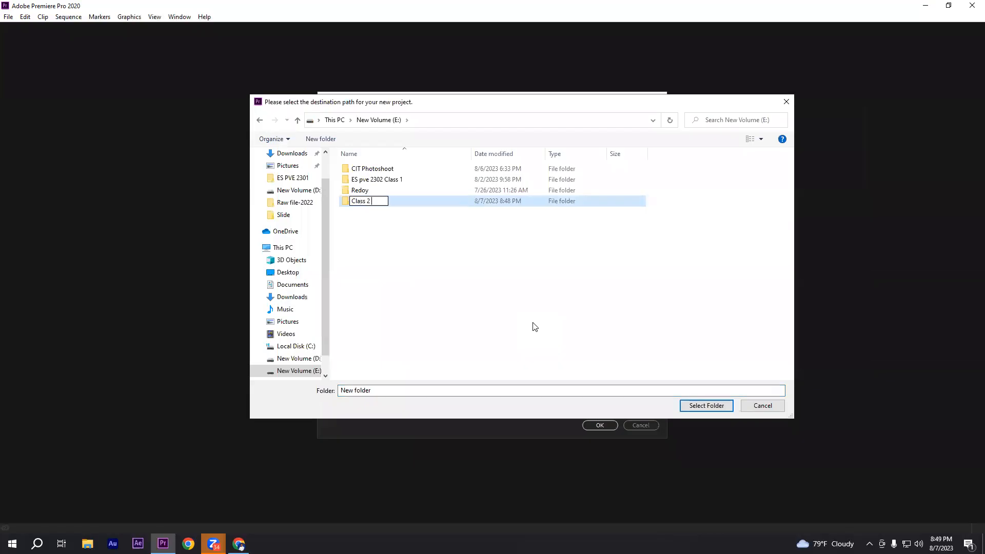
pyautogui.press('Return')
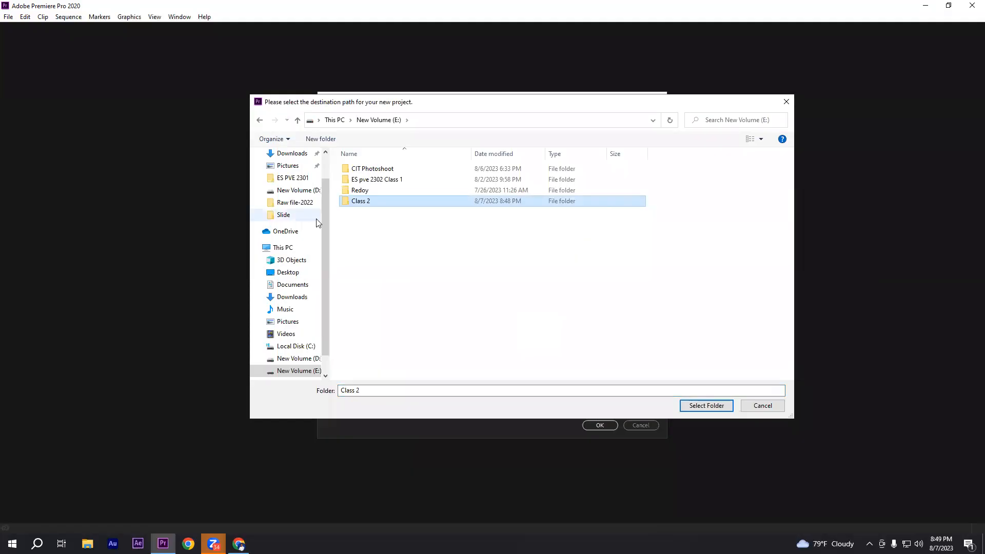
# Set the new E:\Class 2 folder as the project location and create the project with the remaining default settings
pyautogui.doubleClick(362, 204)
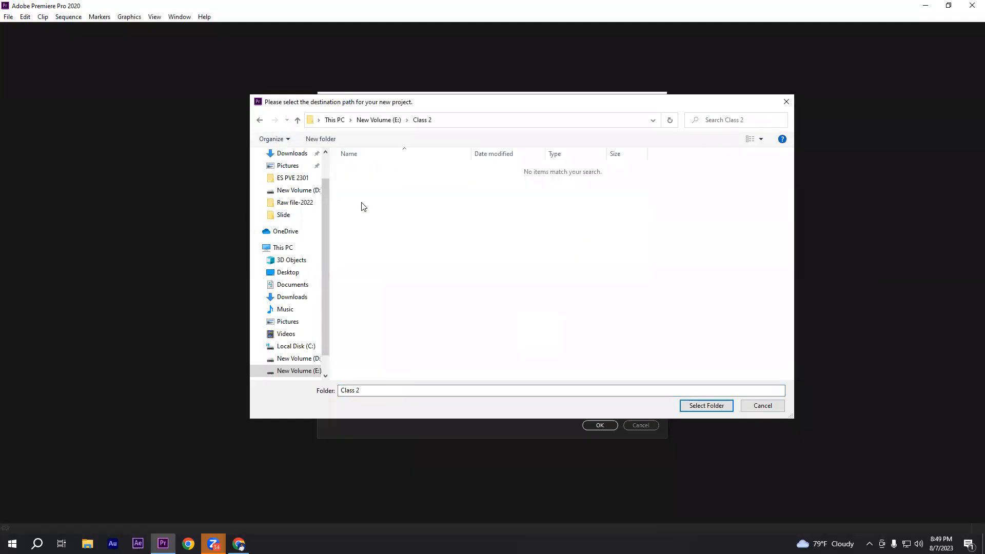
pyautogui.click(706, 405)
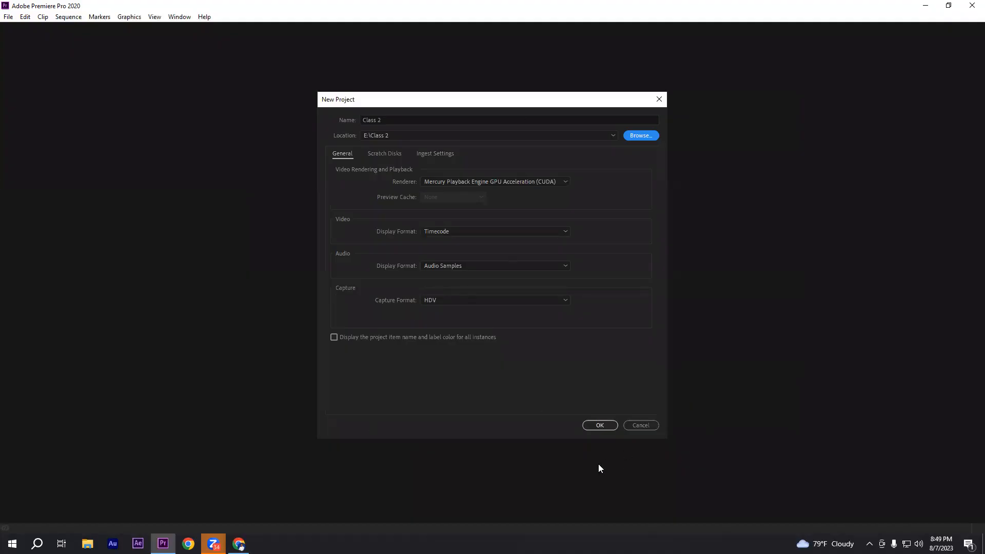
pyautogui.click(598, 426)
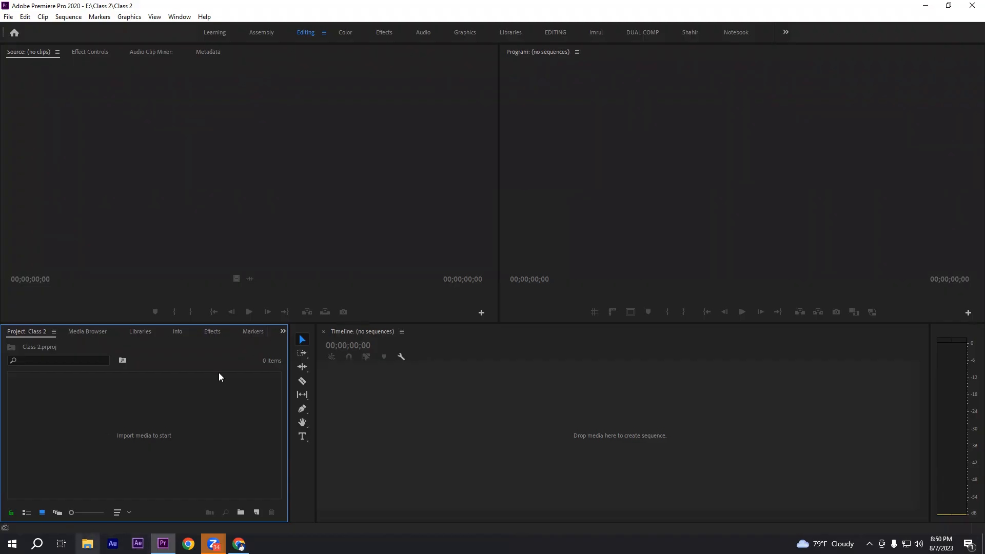
pyautogui.click(926, 5)
pyautogui.doubleClick(954, 72)
pyautogui.doubleClick(116, 79)
pyautogui.doubleClick(113, 82)
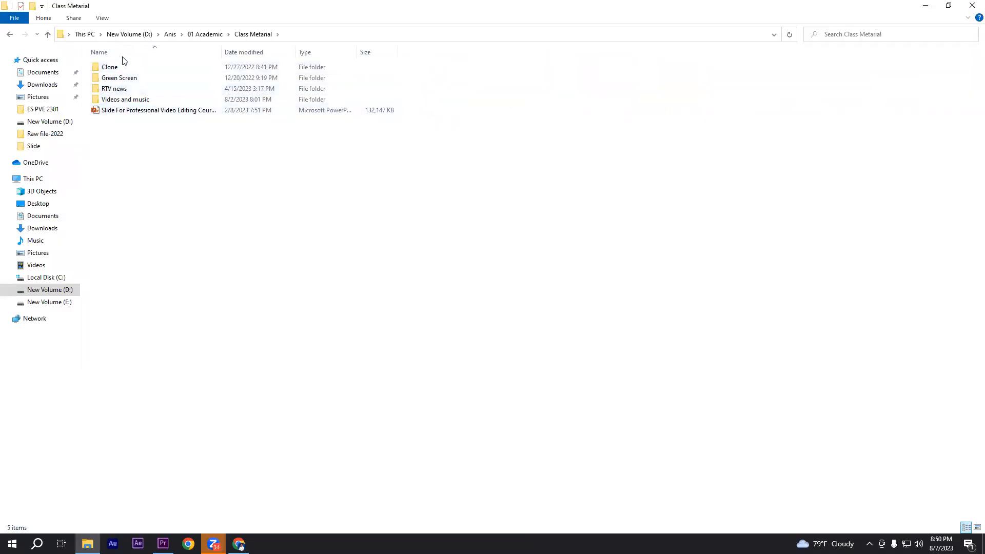
pyautogui.click(972, 5)
# In File Explorer, open the Network PC 02 share and the instructor's folder inside it
pyautogui.doubleClick(955, 30)
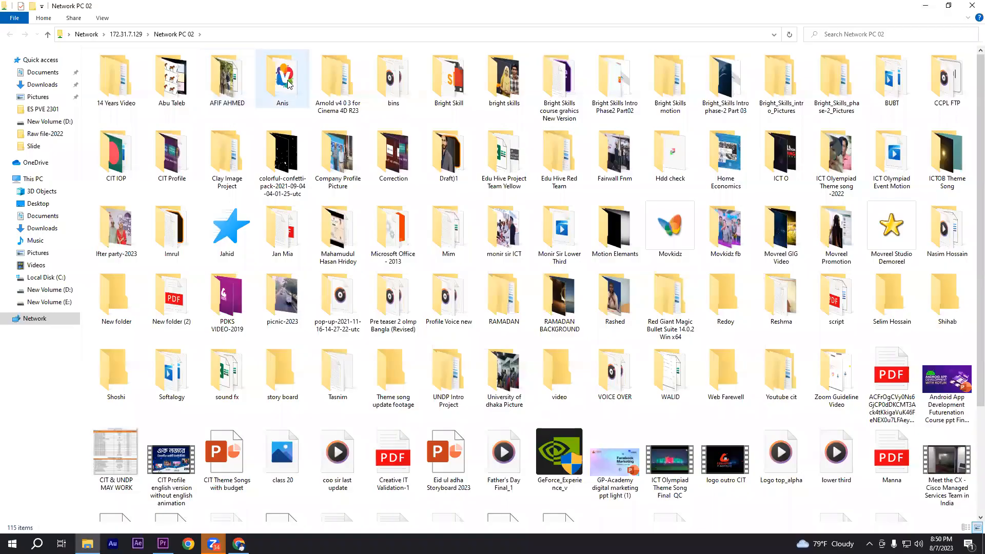
pyautogui.doubleClick(281, 81)
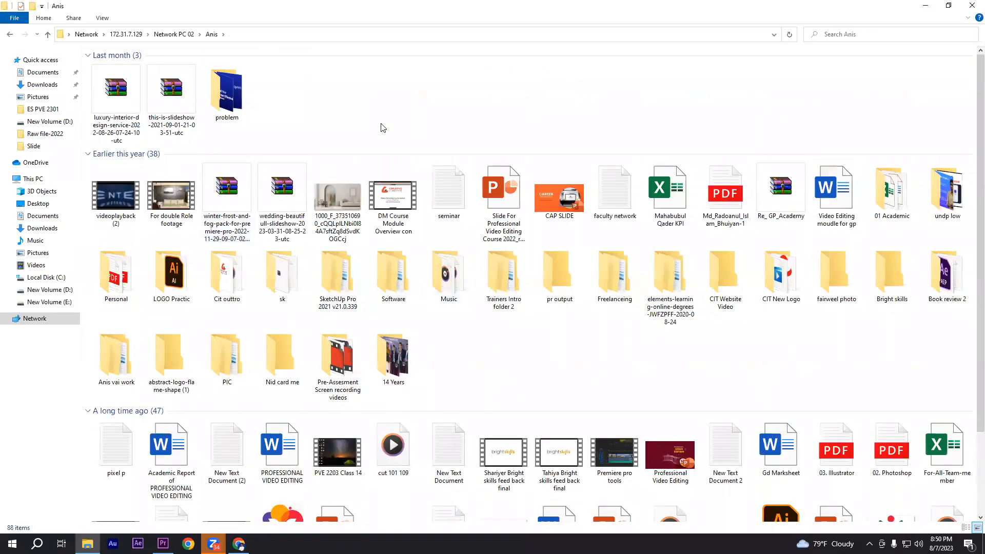
# Look through the instructor's folder for the subfolder that holds the class materials
pyautogui.click(132, 382)
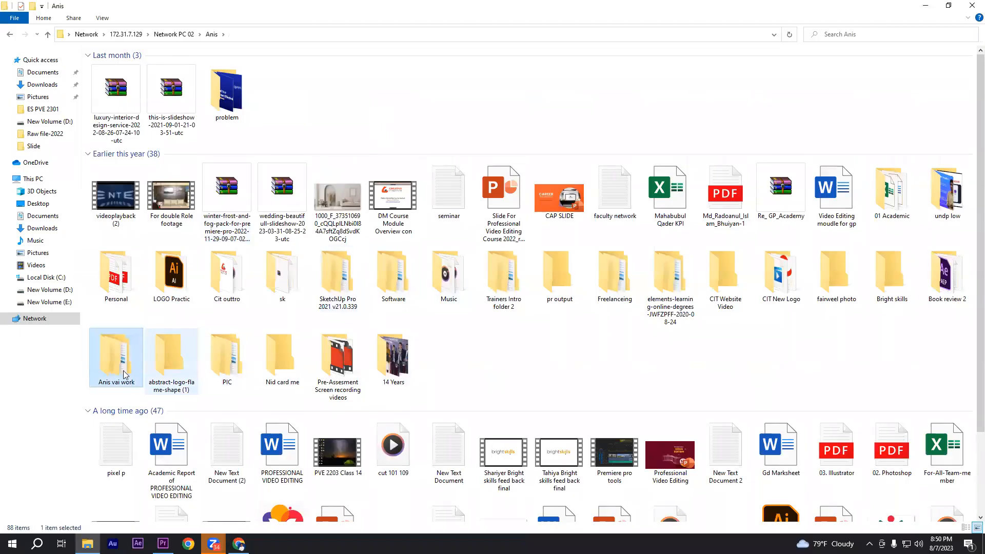
pyautogui.scroll(-3, 359, 383)
pyautogui.click(563, 249)
pyautogui.scroll(3, 561, 251)
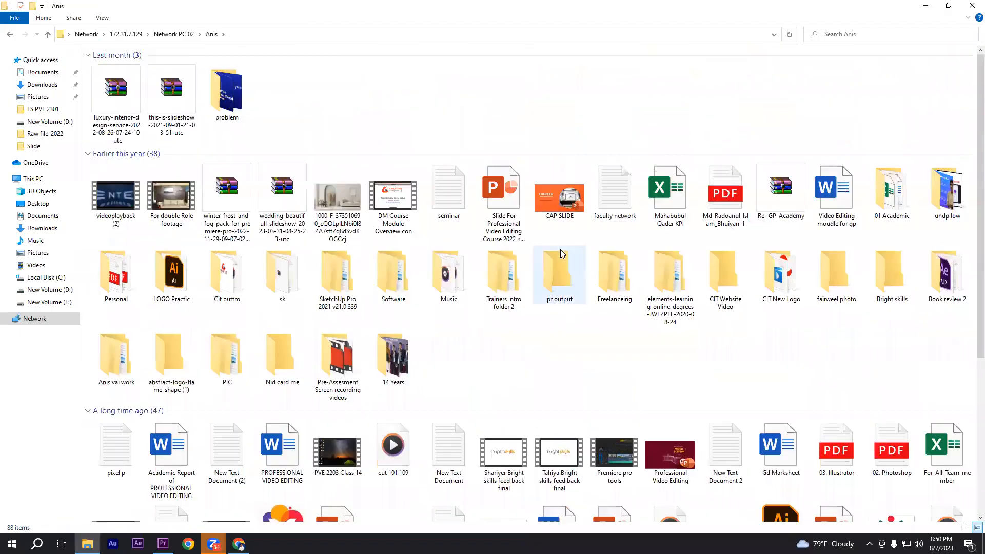
pyautogui.press('a')
pyautogui.press('a')
pyautogui.press('a')
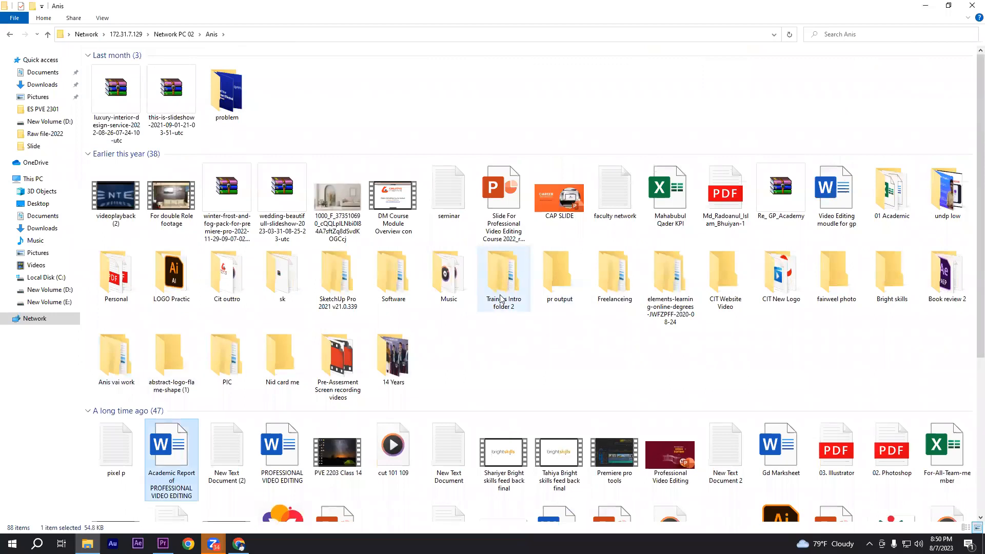
pyautogui.scroll(-3, 502, 288)
pyautogui.press('a')
pyautogui.press('a')
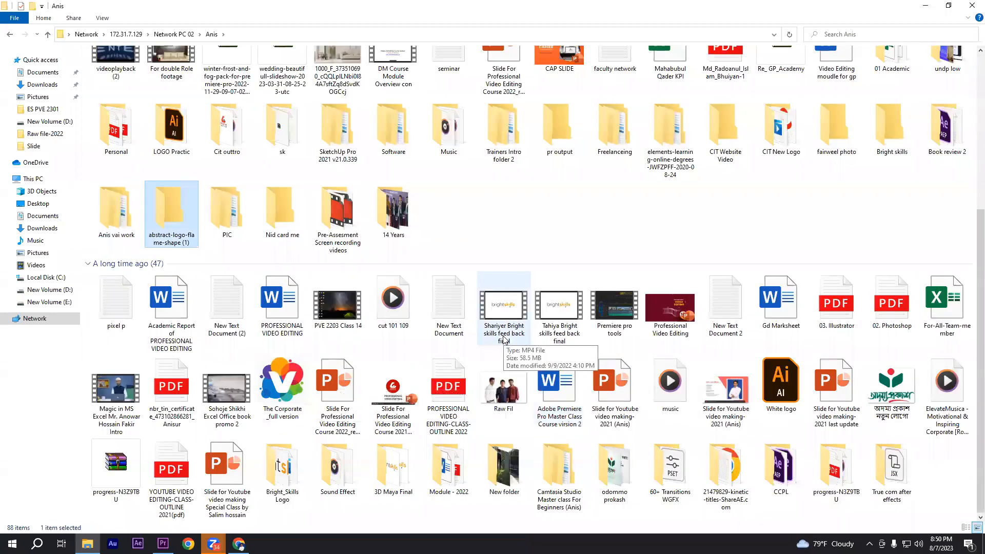
pyautogui.press('a')
pyautogui.press('a')
pyautogui.press('a')
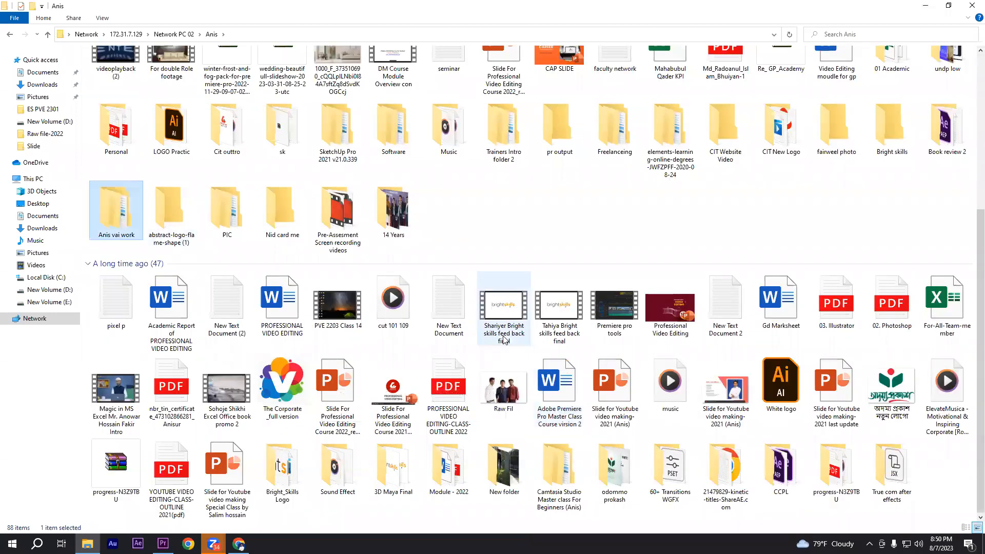
pyautogui.scroll(3, 504, 338)
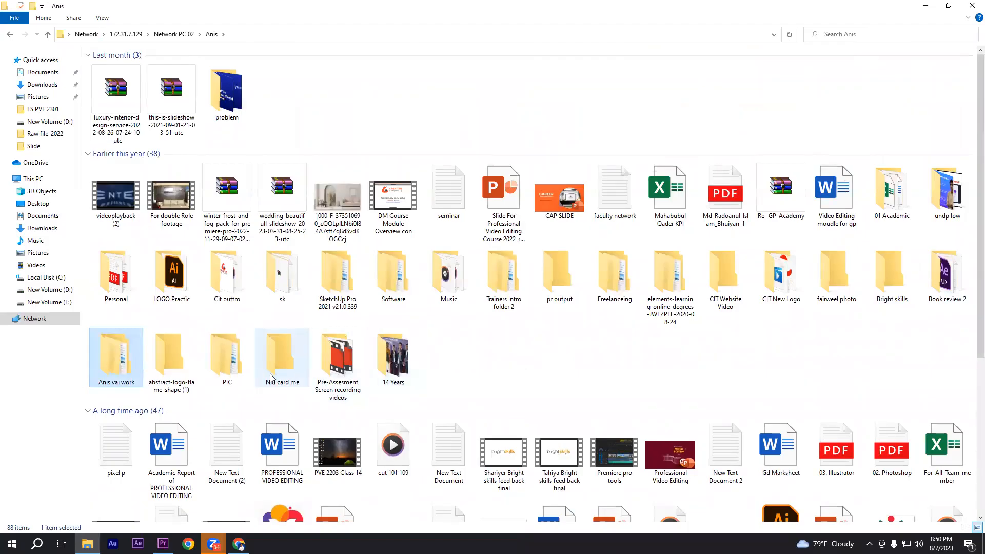
pyautogui.scroll(-3, 577, 369)
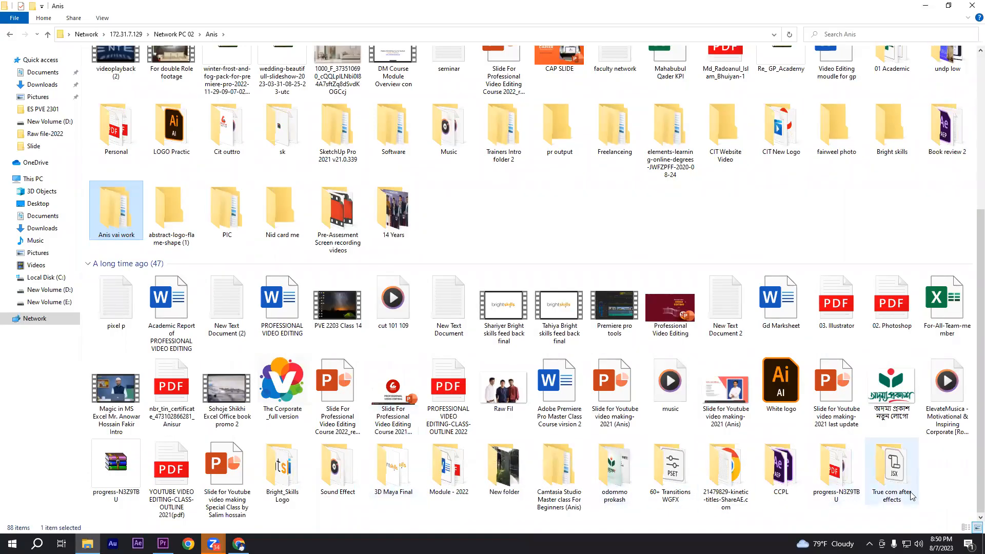
pyautogui.scroll(3, 545, 426)
pyautogui.scroll(1, 546, 426)
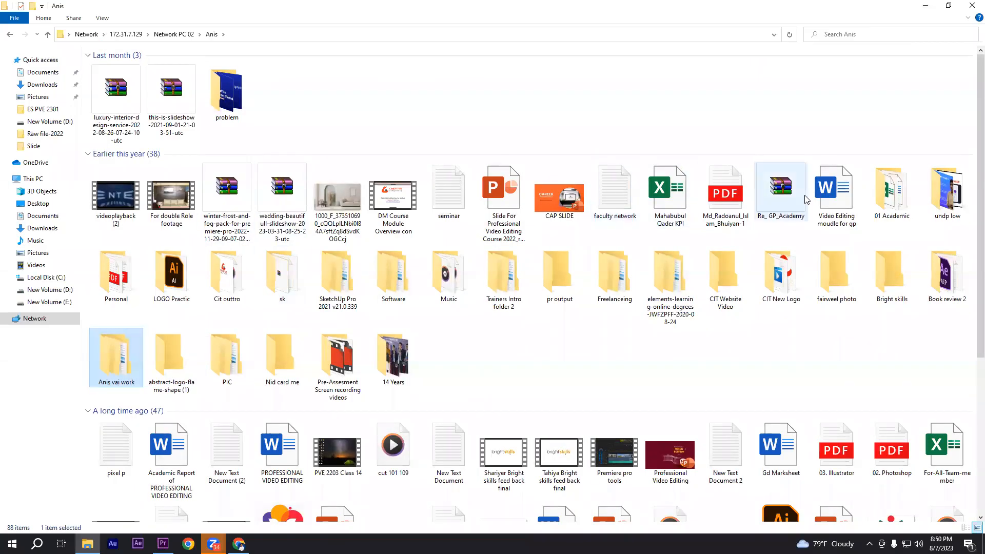
# Open the Bike Video Editing folder inside 01 Academic > Class Metrials
pyautogui.doubleClick(905, 194)
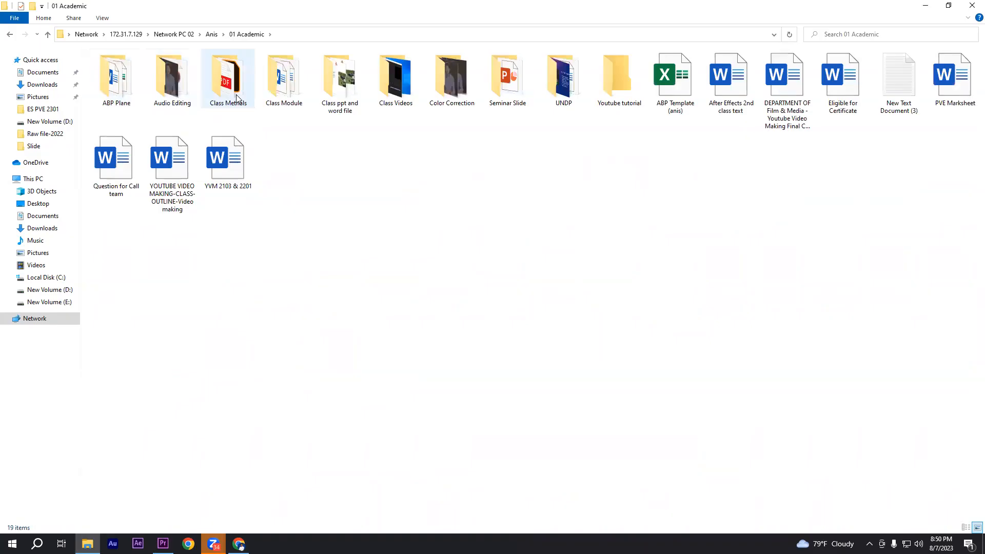
pyautogui.doubleClick(237, 98)
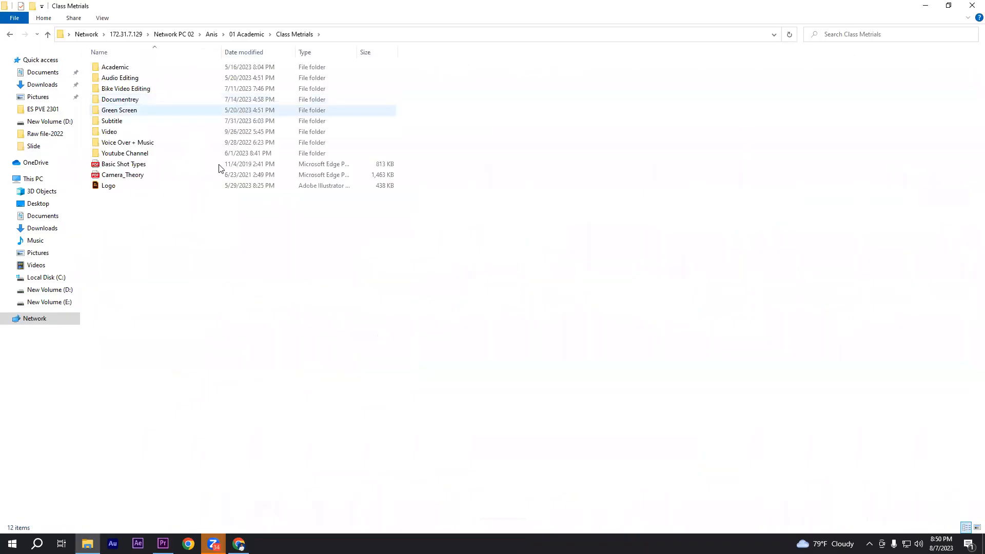
pyautogui.doubleClick(125, 89)
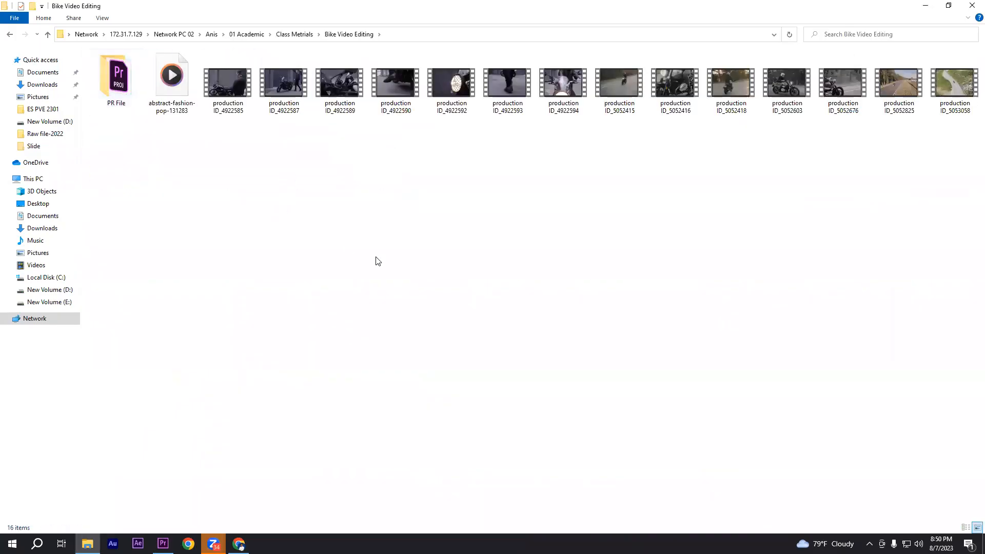
pyautogui.moveTo(222, 151); pyautogui.dragTo(970, 66)
pyautogui.click(407, 189)
pyautogui.moveTo(221, 142); pyautogui.dragTo(967, 63)
pyautogui.click(670, 196)
pyautogui.moveTo(224, 147); pyautogui.dragTo(923, 143)
pyautogui.click(923, 144)
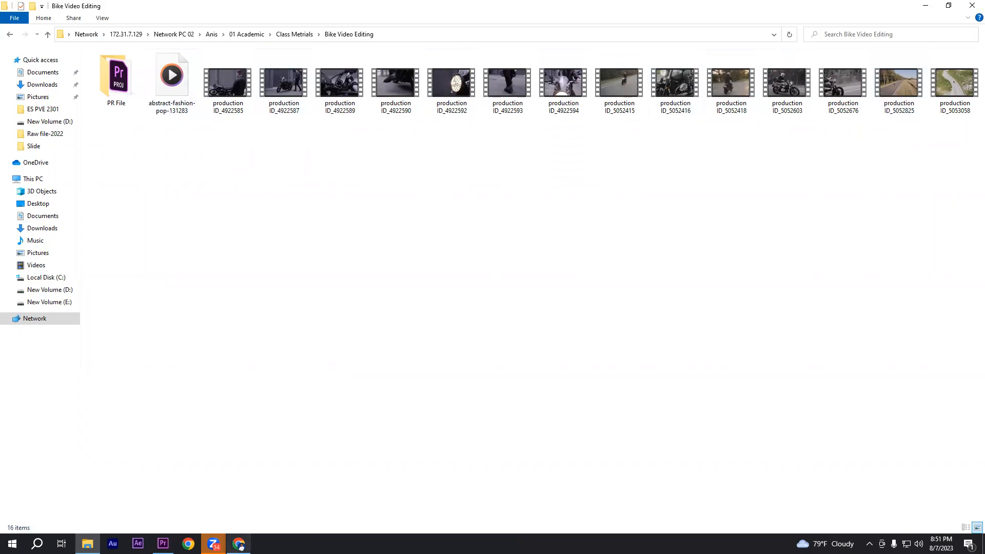
# Switch to Chrome and run a Google search for "free video footage" in the empty tab
pyautogui.click(238, 544)
pyautogui.click(138, 9)
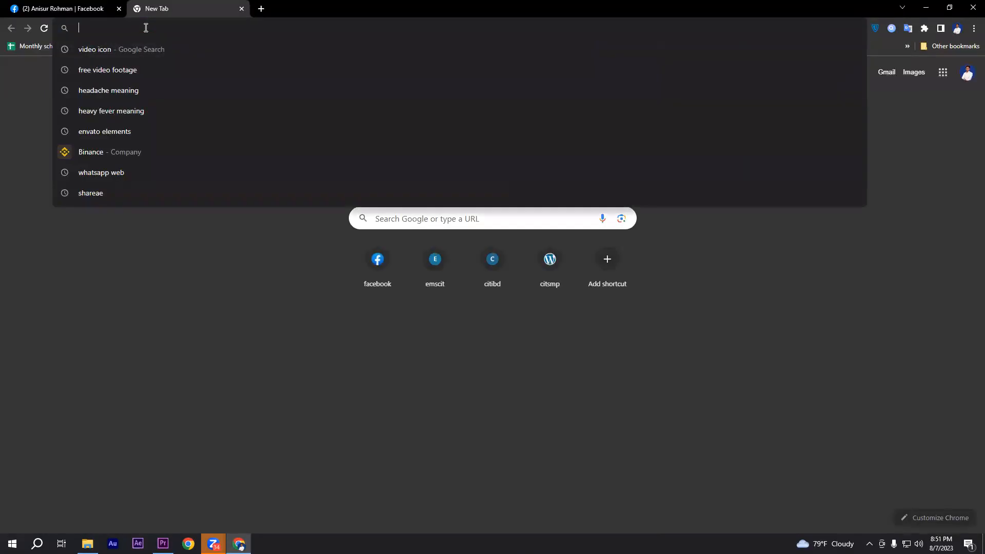
pyautogui.write('free video')
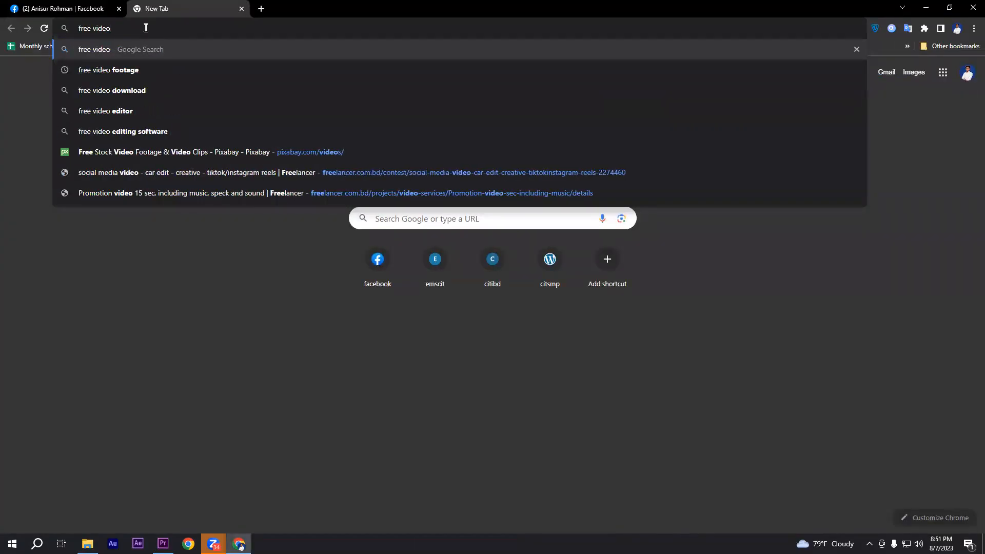
pyautogui.press('Down')
pyautogui.press('Return')
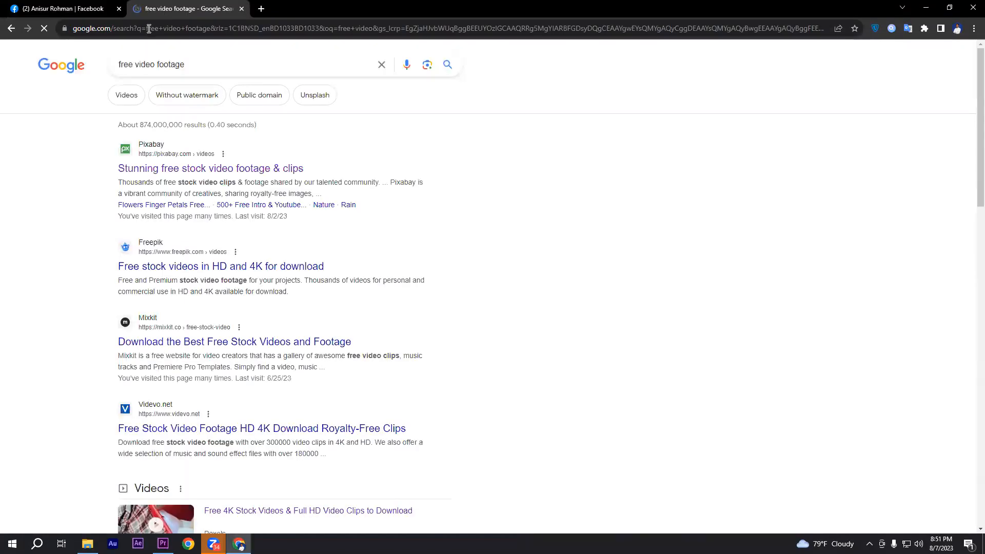
# Look through the search results for stock footage sites and open Pixabay's free stock video page to browse its clips
pyautogui.moveTo(134, 66); pyautogui.dragTo(98, 68)
pyautogui.moveTo(201, 68); pyautogui.dragTo(111, 68)
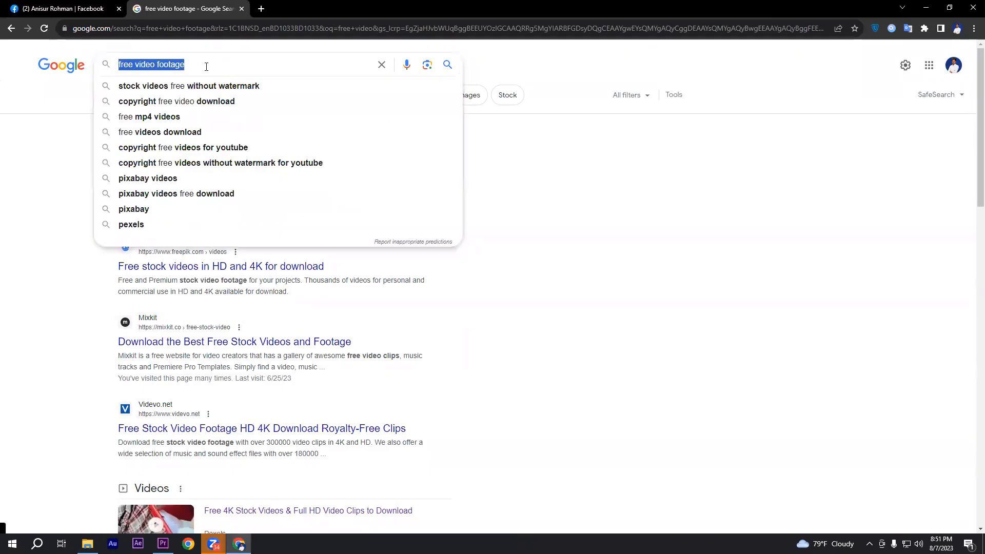
pyautogui.click(73, 92)
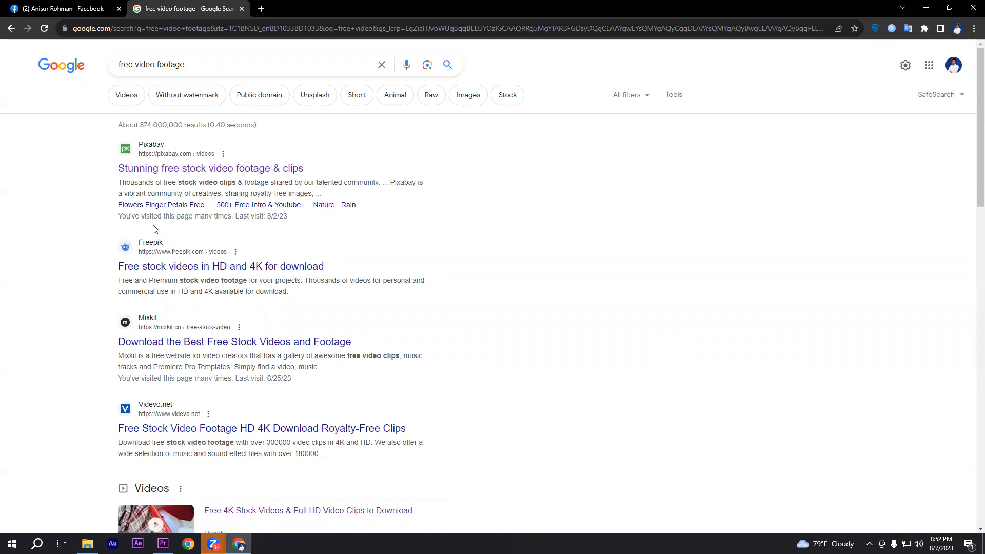
pyautogui.scroll(-10, 467, 290)
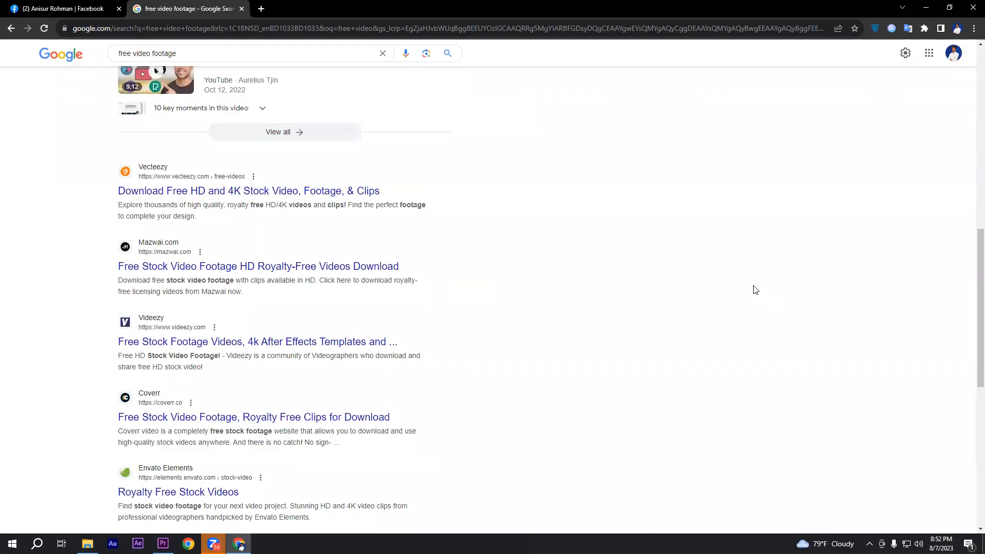
pyautogui.scroll(10, 755, 289)
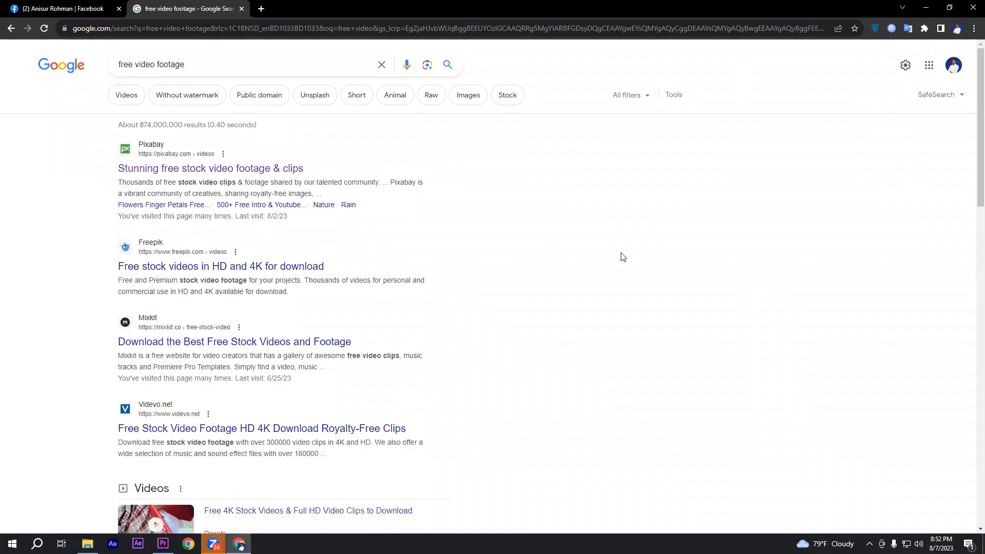
pyautogui.click(199, 169)
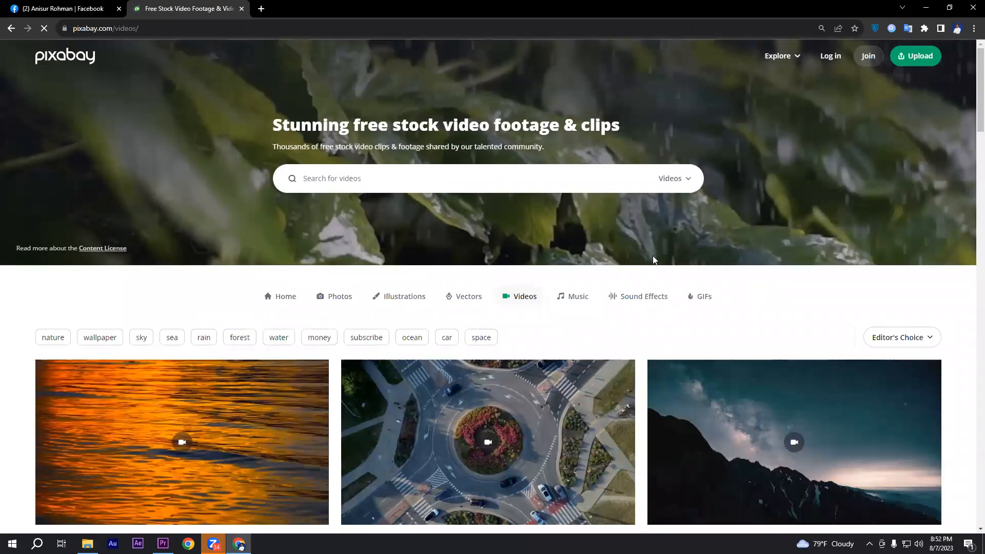
pyautogui.scroll(-7, 721, 277)
pyautogui.scroll(4, 354, 365)
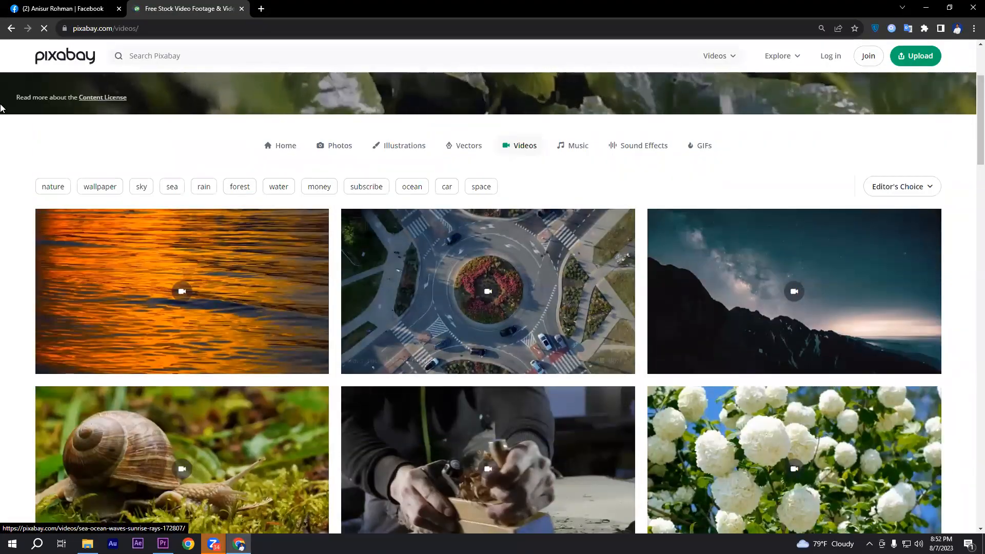
# Return to the search results and open the Pexels page of free 4K stock videos
pyautogui.click(11, 29)
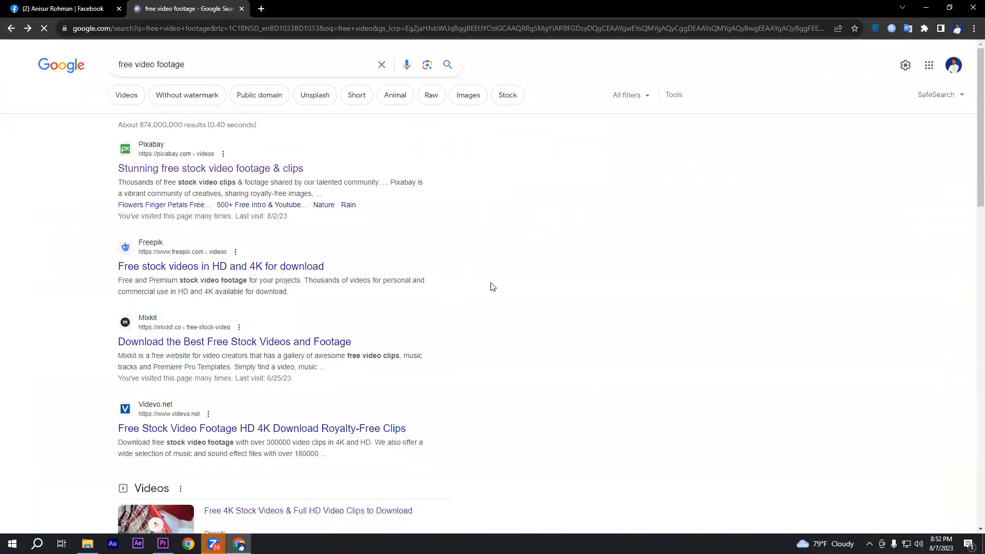
pyautogui.scroll(-6, 503, 282)
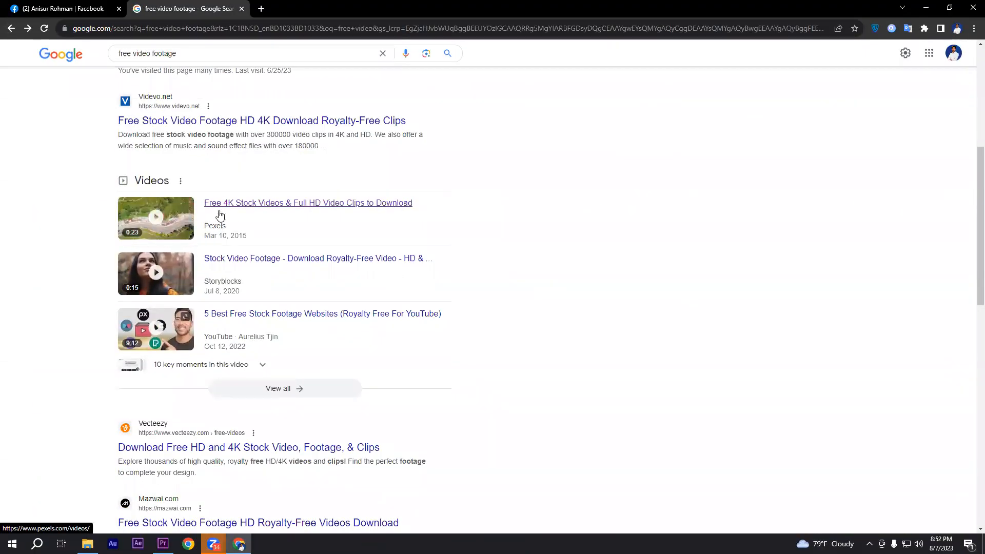
pyautogui.click(250, 205)
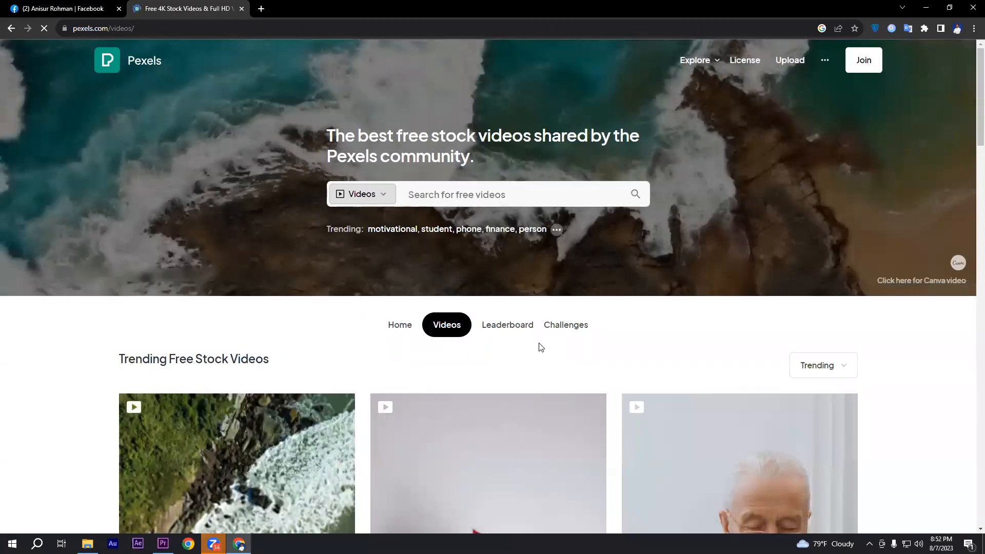
pyautogui.scroll(-2, 481, 215)
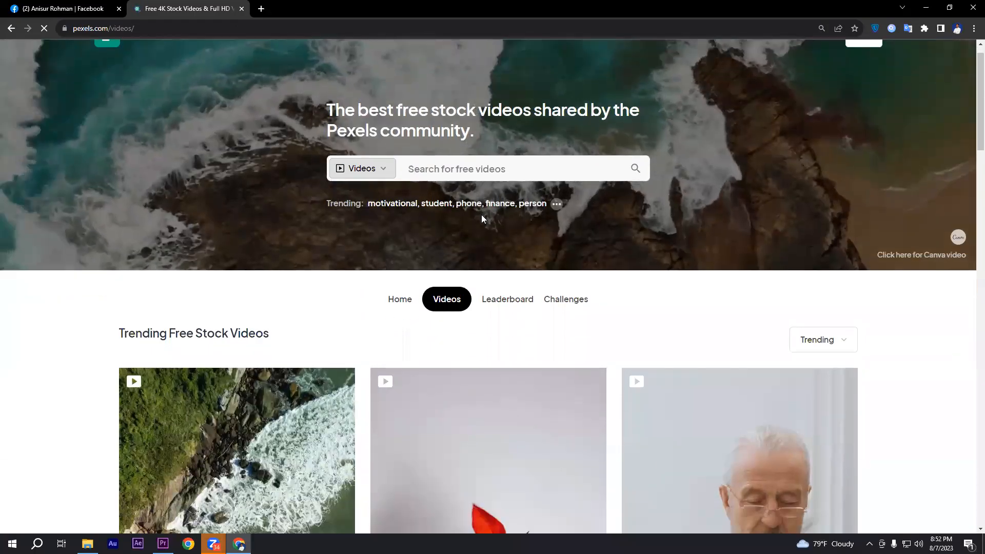
pyautogui.scroll(2, 620, 257)
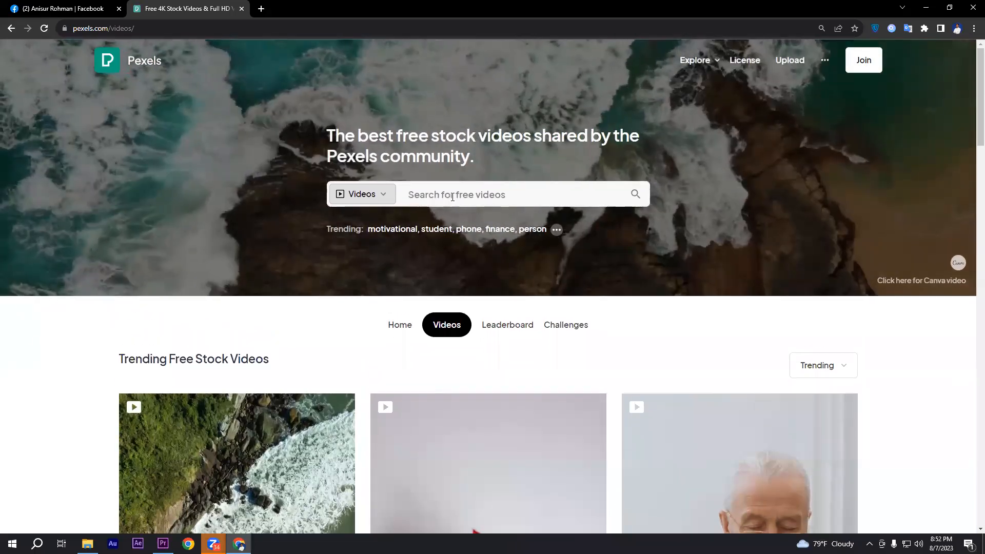
# Search the Pexels videos for "bike", dismissing the Google sign-in prompt
pyautogui.write('bike')
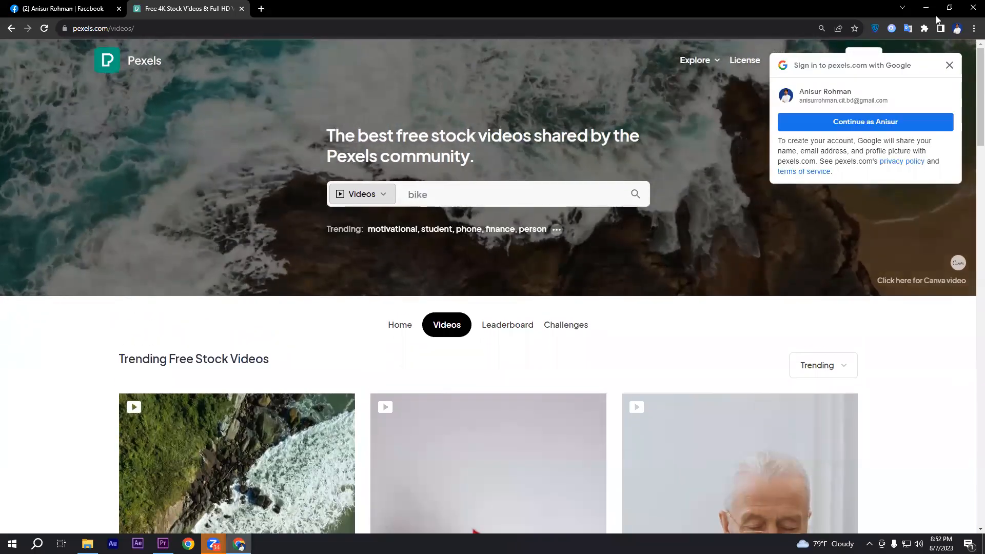
pyautogui.click(951, 66)
pyautogui.click(471, 201)
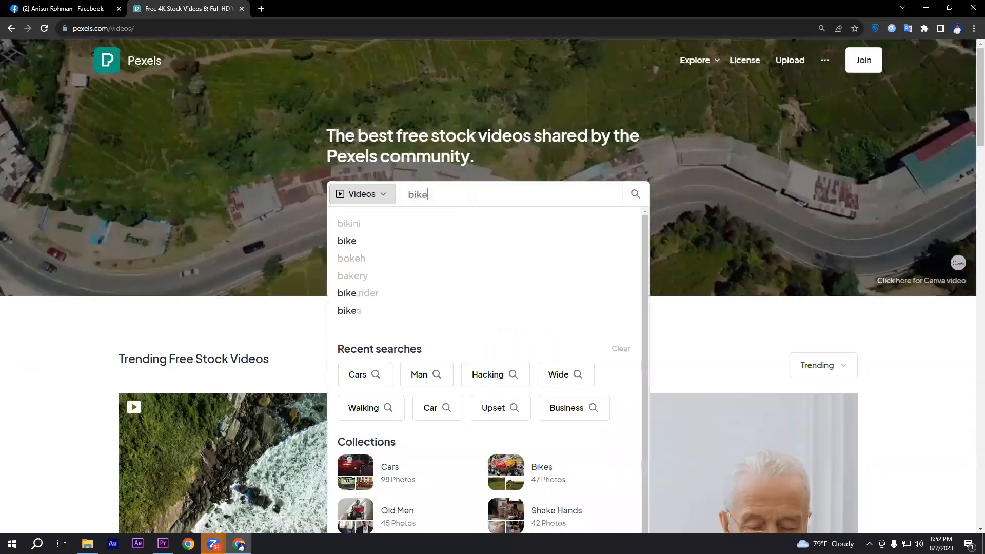
pyautogui.press('Return')
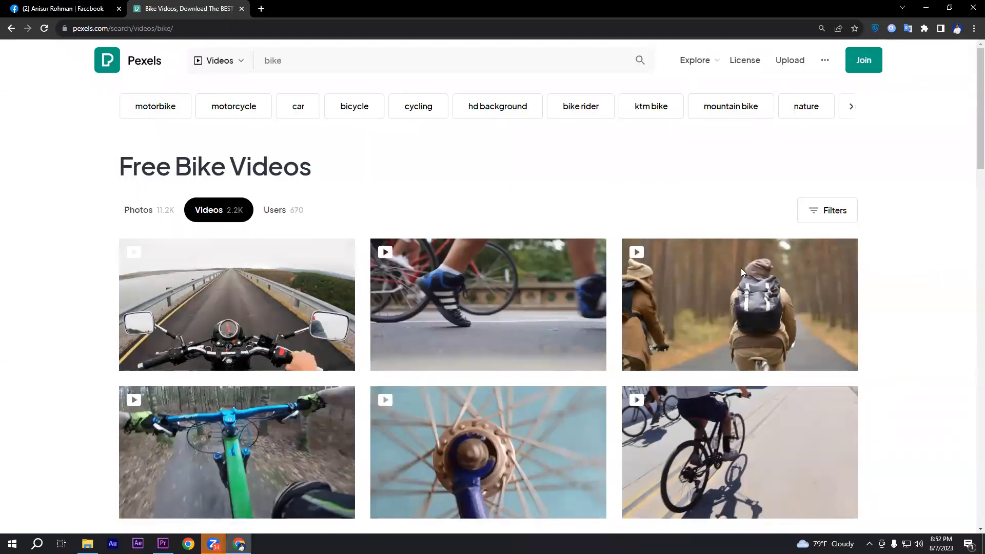
# Open the Bikers and Carriages Driving on Street clip, check its similar videos, and close it again
pyautogui.click(486, 318)
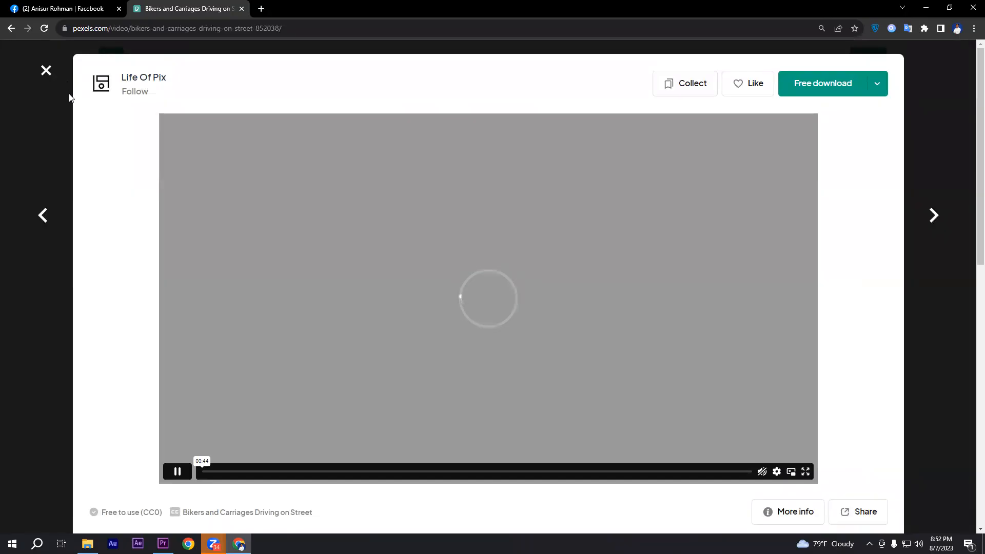
pyautogui.click(45, 70)
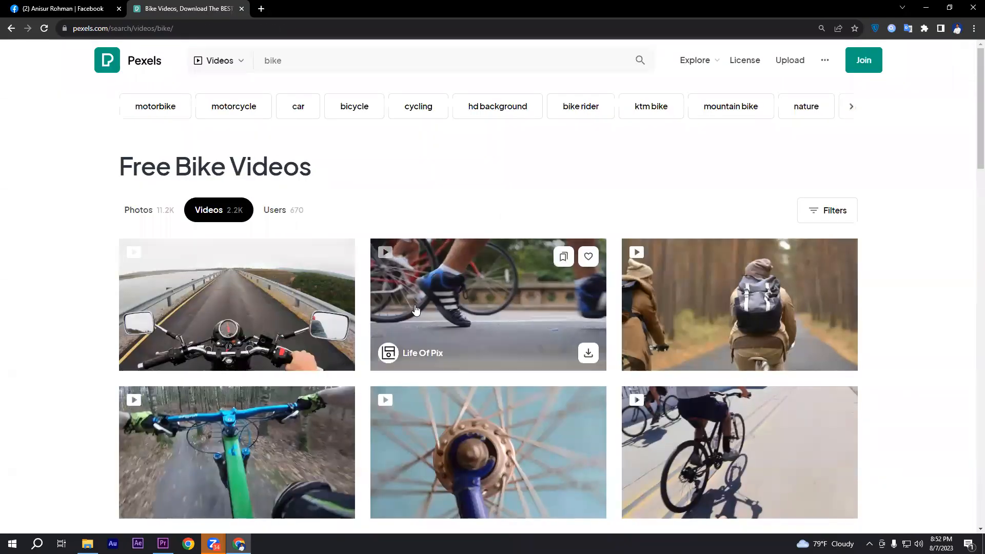
pyautogui.click(446, 338)
pyautogui.scroll(-4, 455, 308)
pyautogui.scroll(-2, 457, 302)
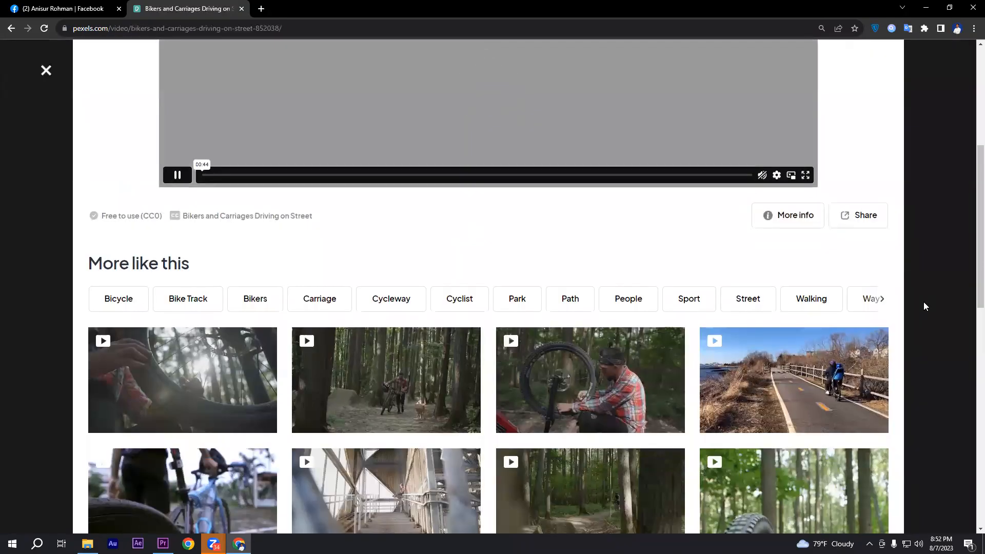
pyautogui.scroll(6, 862, 307)
pyautogui.click(49, 70)
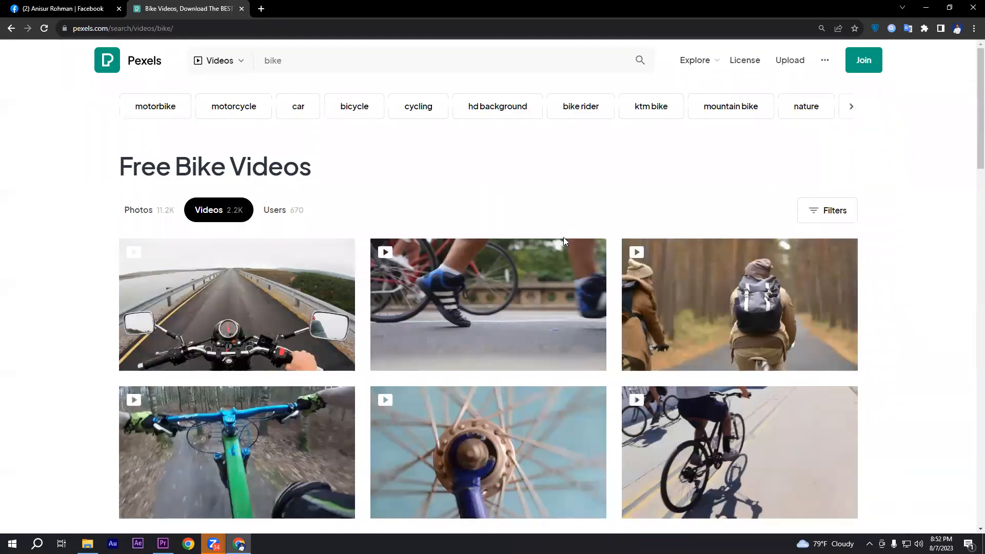
# Browse the Pexels bike video results for matching clips
pyautogui.rightClick(922, 266)
pyautogui.click(927, 234)
pyautogui.scroll(-3, 927, 234)
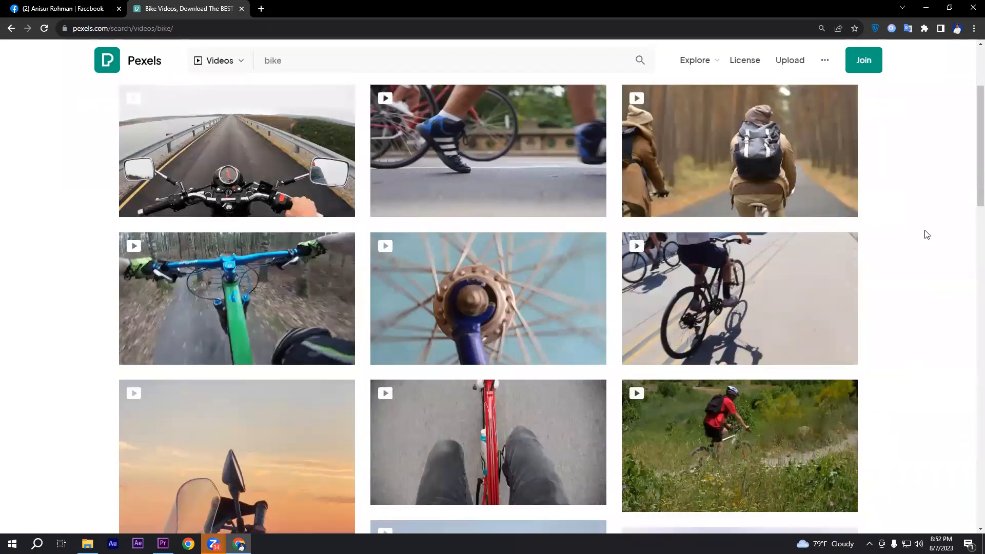
pyautogui.scroll(2, 927, 234)
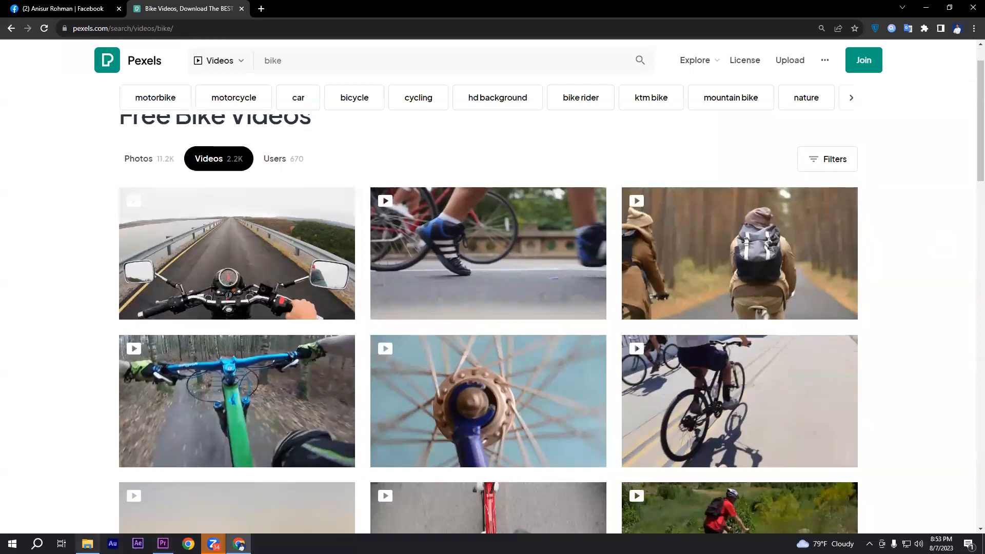
# Switch to the Bike Video Editing folder in File Explorer and preview the production ID_4922585 clip, closing the player after viewing
pyautogui.click(87, 544)
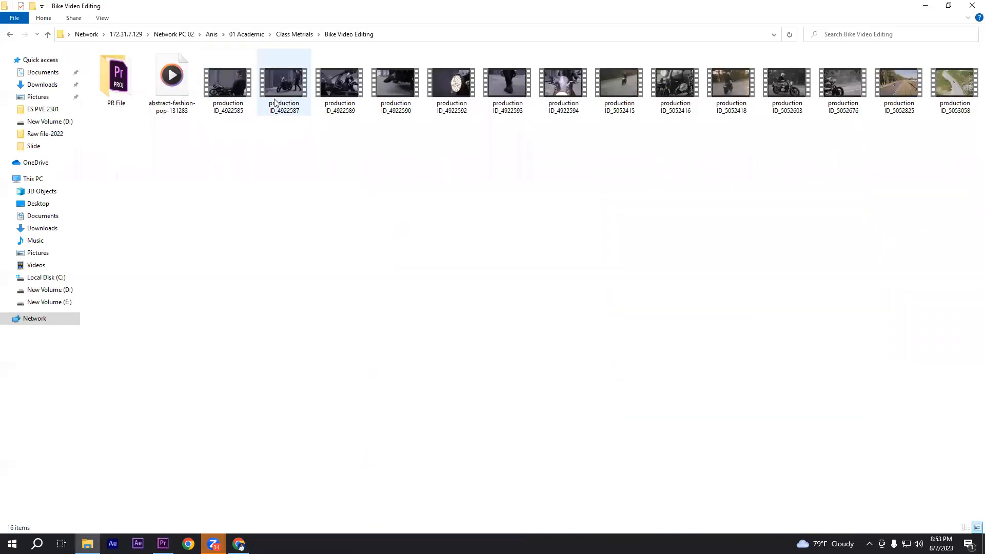
pyautogui.click(357, 99)
pyautogui.click(547, 112)
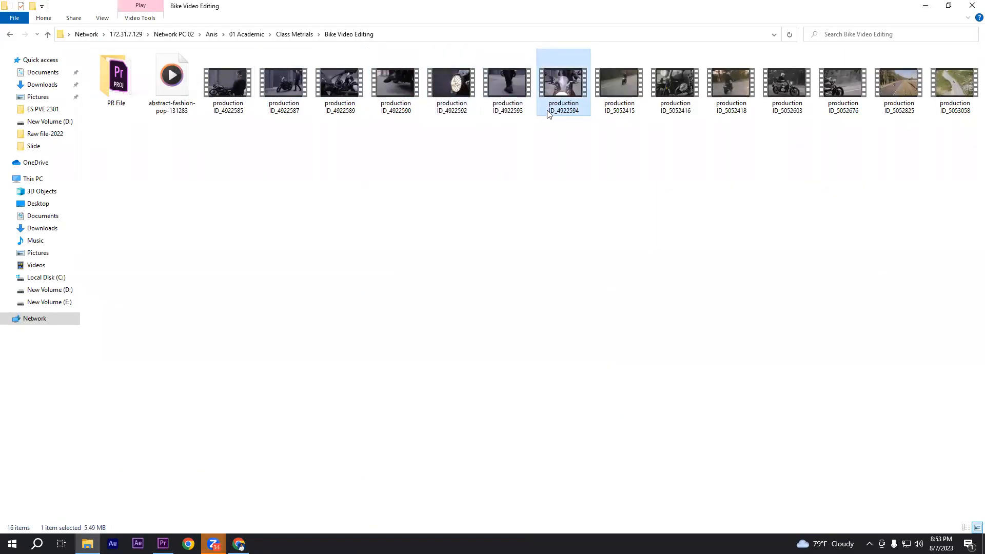
pyautogui.click(413, 177)
pyautogui.click(227, 96)
pyautogui.click(300, 90)
pyautogui.click(286, 153)
pyautogui.click(226, 87)
pyautogui.doubleClick(226, 86)
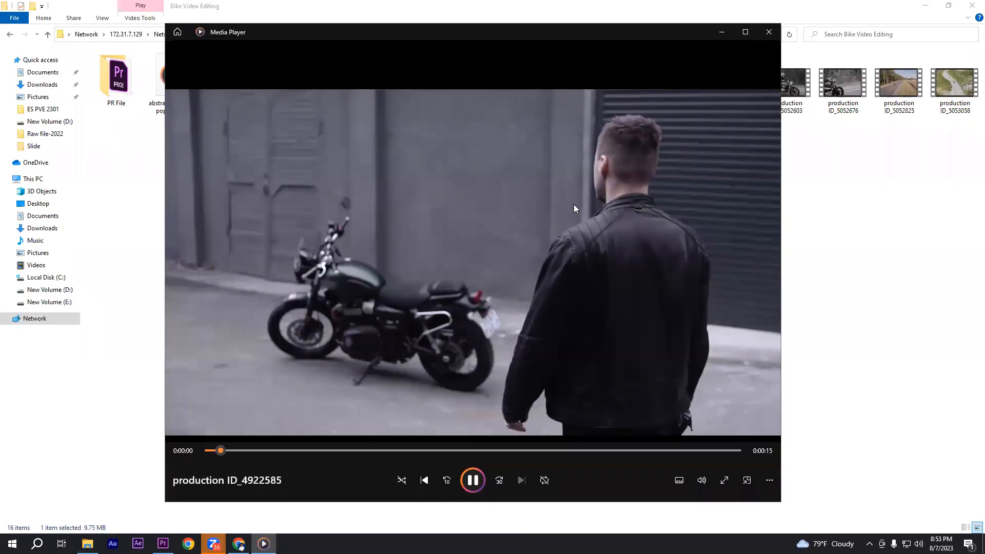
pyautogui.click(769, 32)
# Preview the production ID_4922587 clip and close the player
pyautogui.click(294, 91)
pyautogui.doubleClick(294, 91)
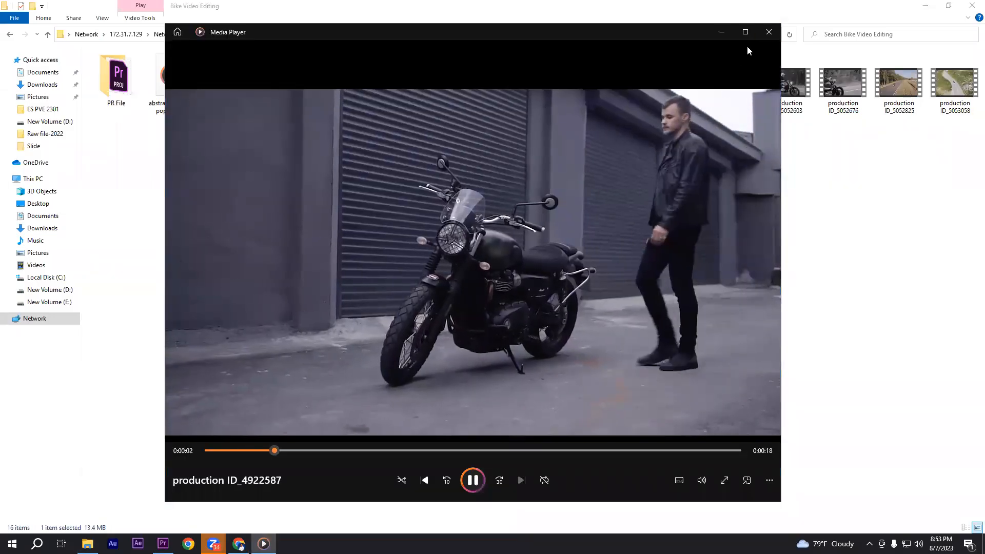
pyautogui.click(768, 32)
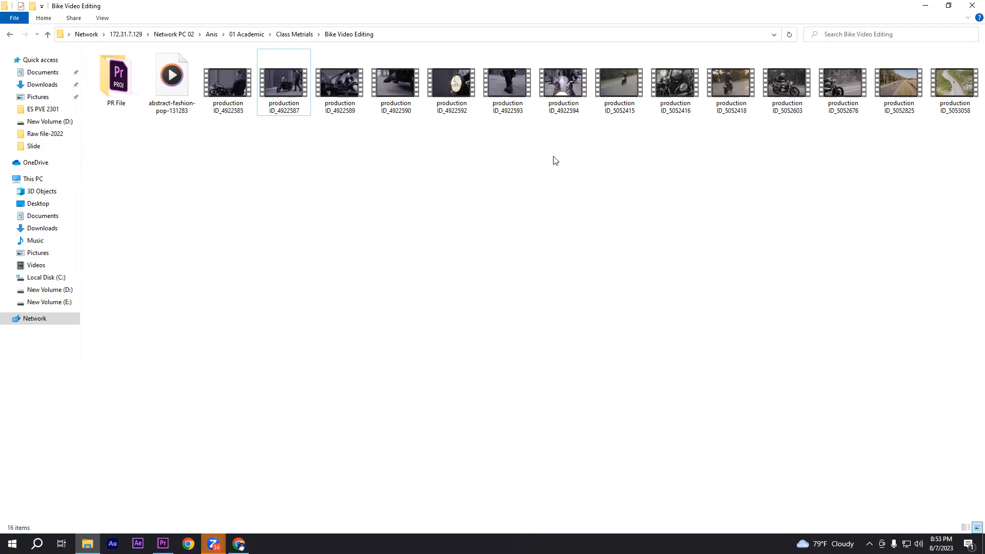
# Minimize File Explorer to return to Pexels in Chrome and look further down the bike video results
pyautogui.moveTo(216, 175); pyautogui.dragTo(828, 100)
pyautogui.click(740, 175)
pyautogui.click(926, 6)
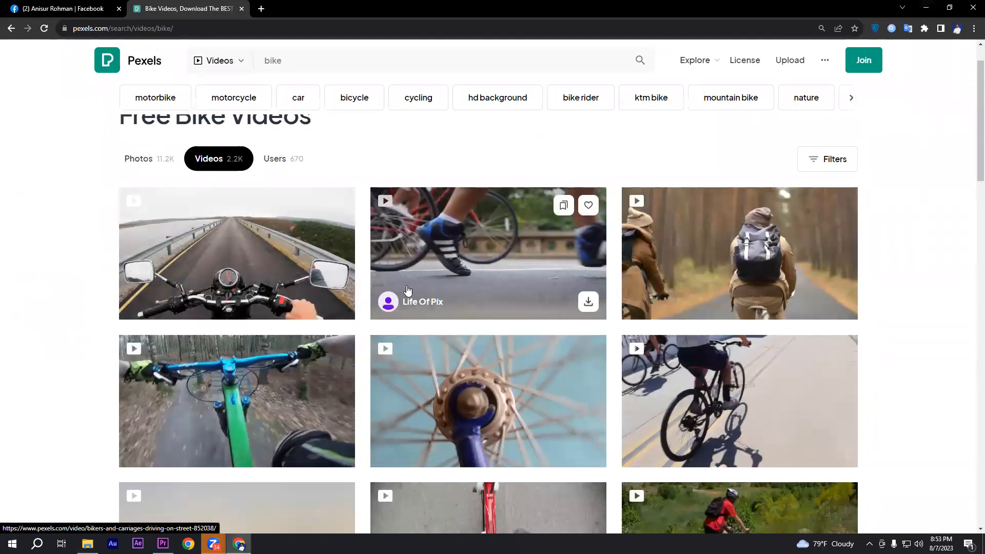
pyautogui.scroll(-2, 513, 306)
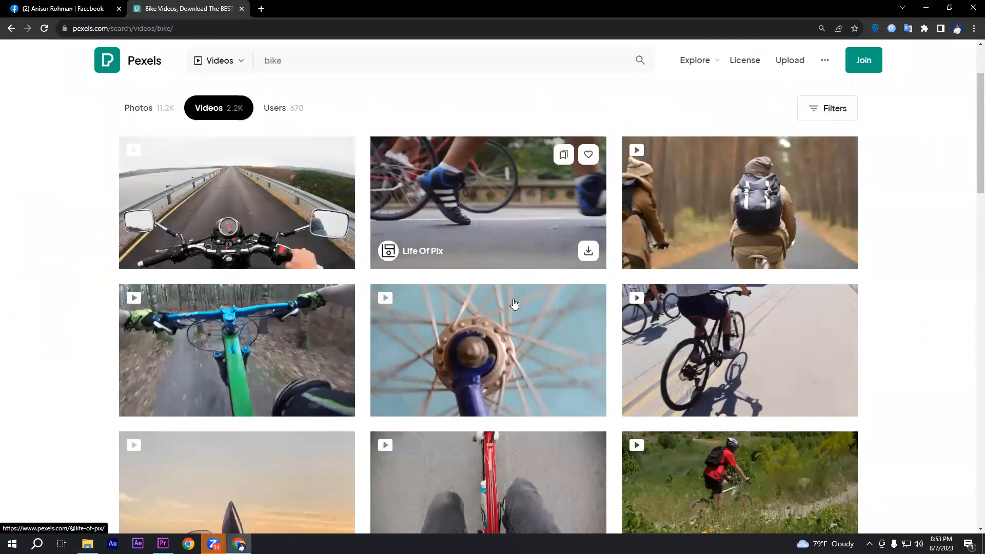
pyautogui.scroll(-1, 641, 297)
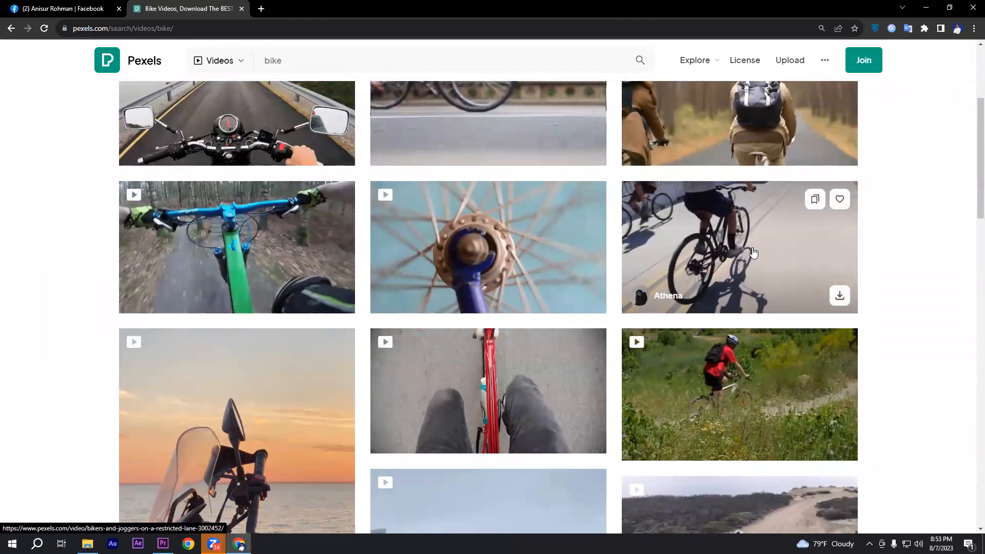
pyautogui.scroll(-1, 752, 245)
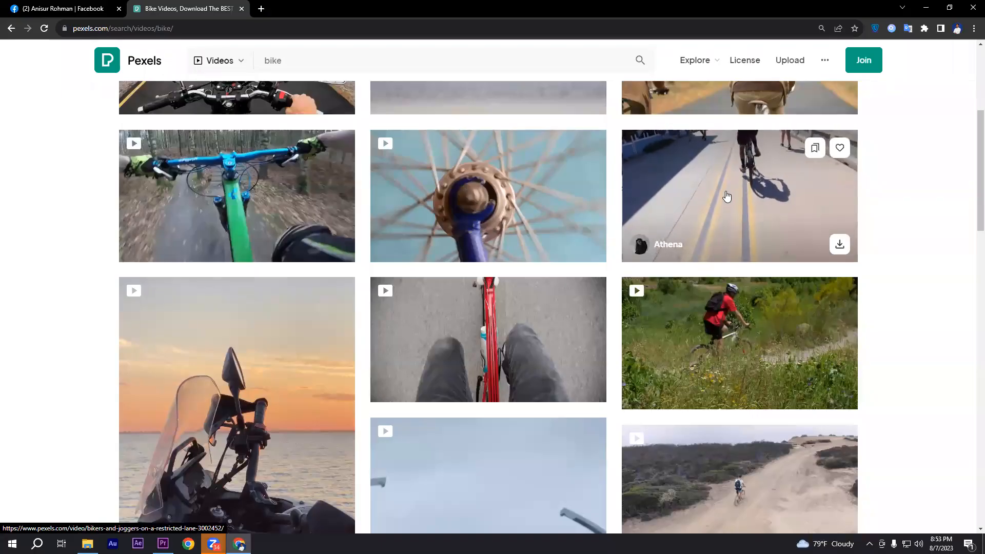
# Open the Bikers And Joggers On A Restricted Lane clip and go to its contributor's profile to browse the gallery
pyautogui.click(725, 241)
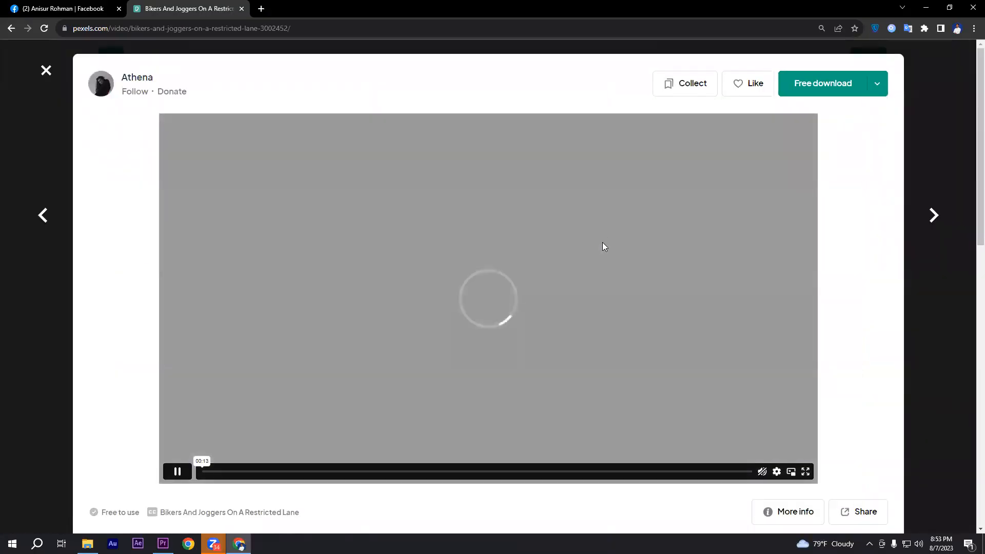
pyautogui.click(129, 92)
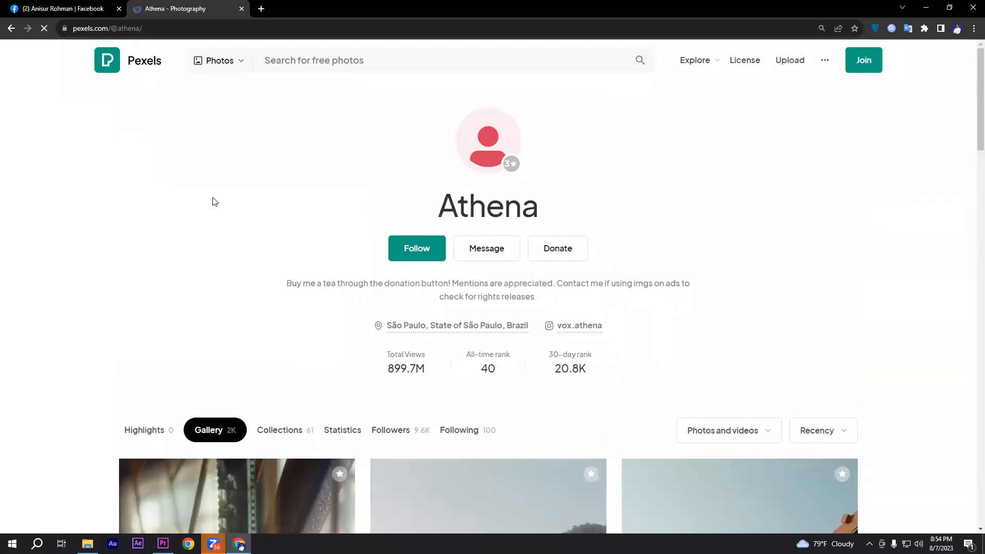
pyautogui.scroll(-2, 228, 197)
pyautogui.scroll(-2, 227, 197)
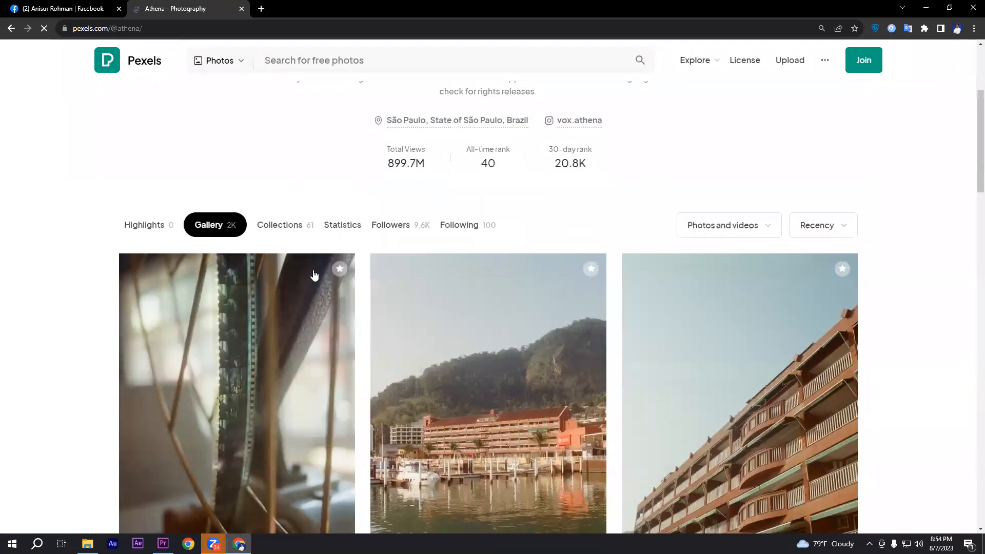
# Open the contributor's collections on Pexels and look through the whole list of them
pyautogui.click(278, 231)
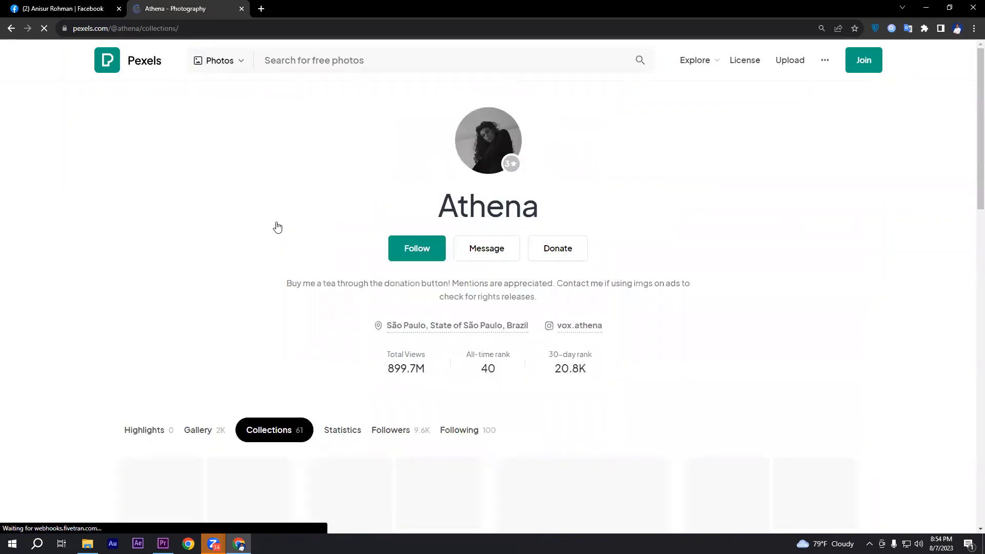
pyautogui.scroll(-5, 278, 227)
pyautogui.scroll(-2, 506, 288)
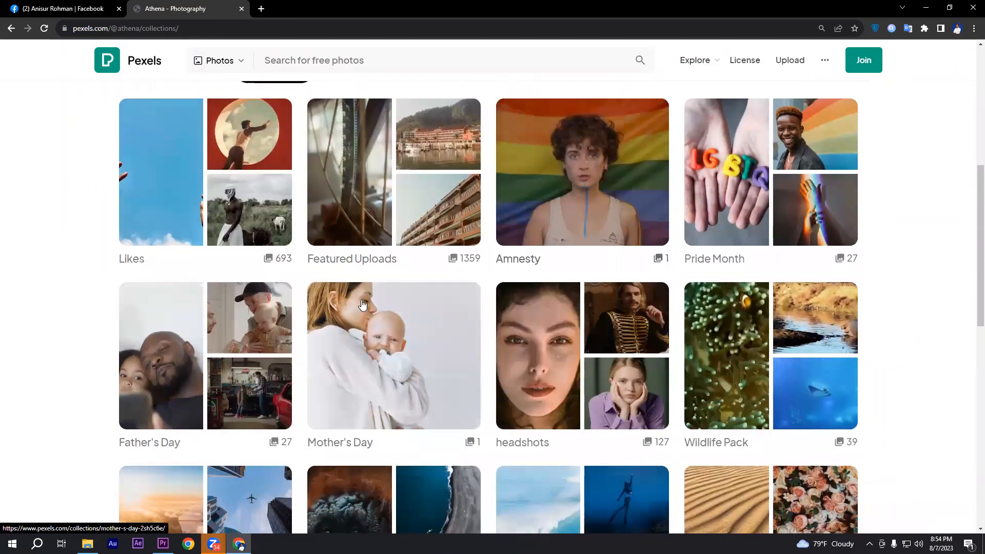
pyautogui.scroll(-4, 657, 227)
pyautogui.scroll(-5, 778, 325)
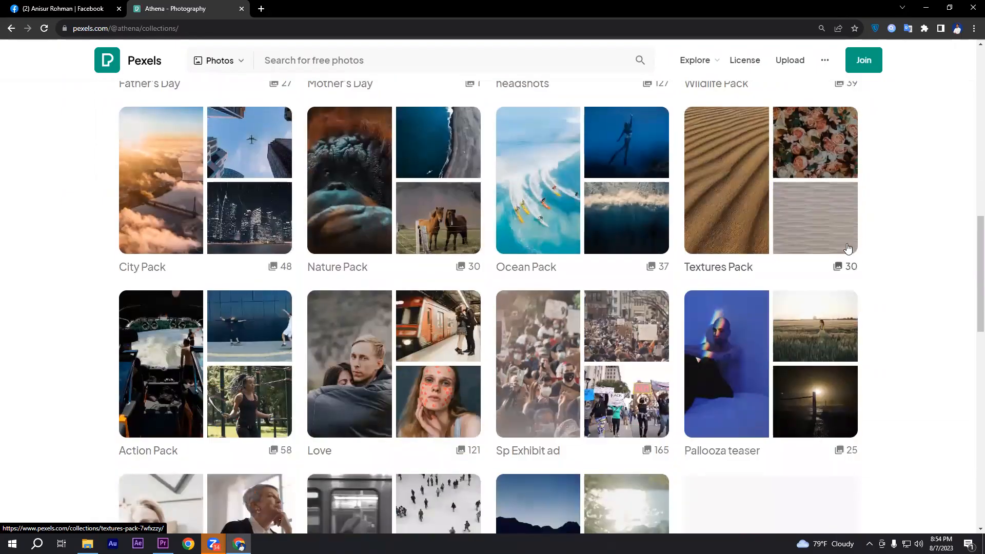
pyautogui.scroll(-4, 924, 222)
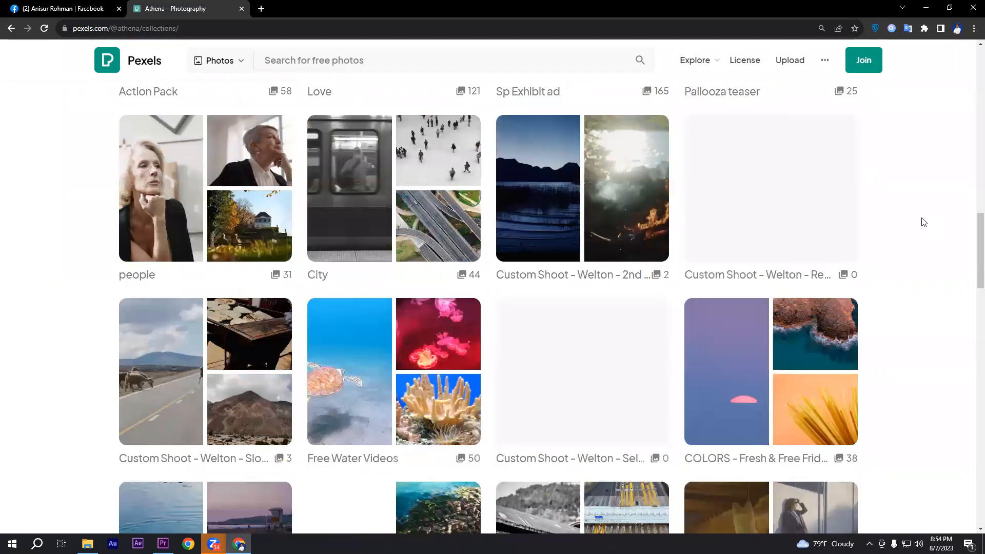
pyautogui.scroll(5, 591, 394)
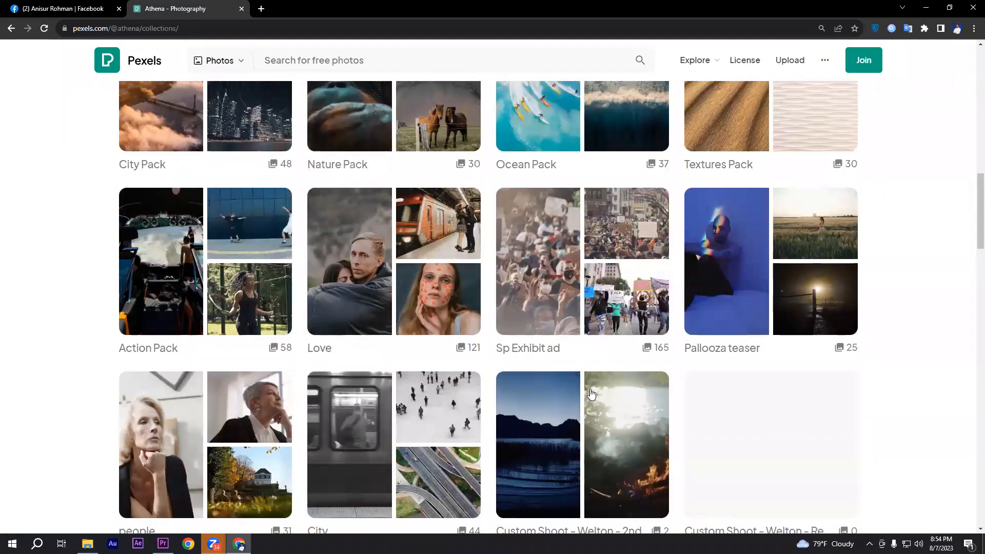
pyautogui.scroll(-13, 854, 316)
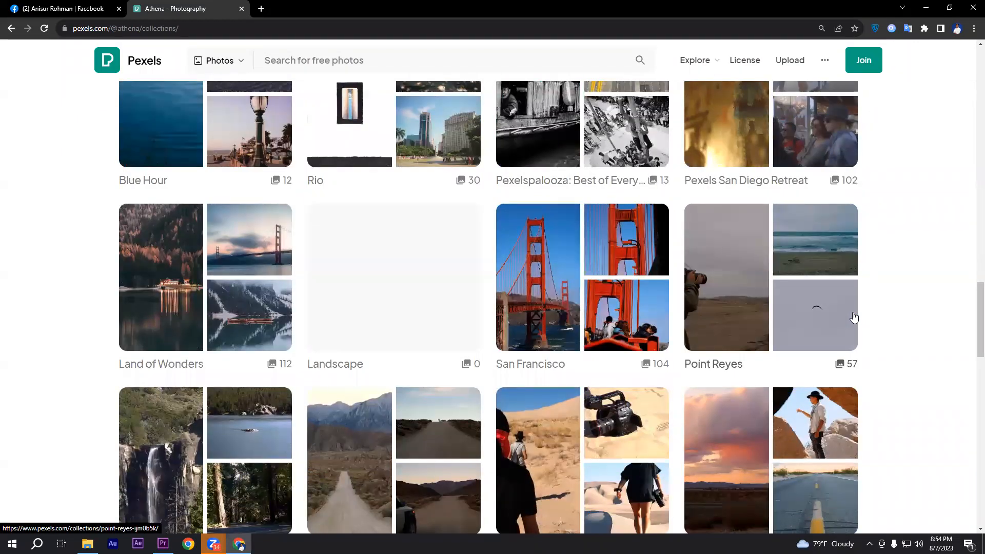
pyautogui.scroll(-3, 851, 316)
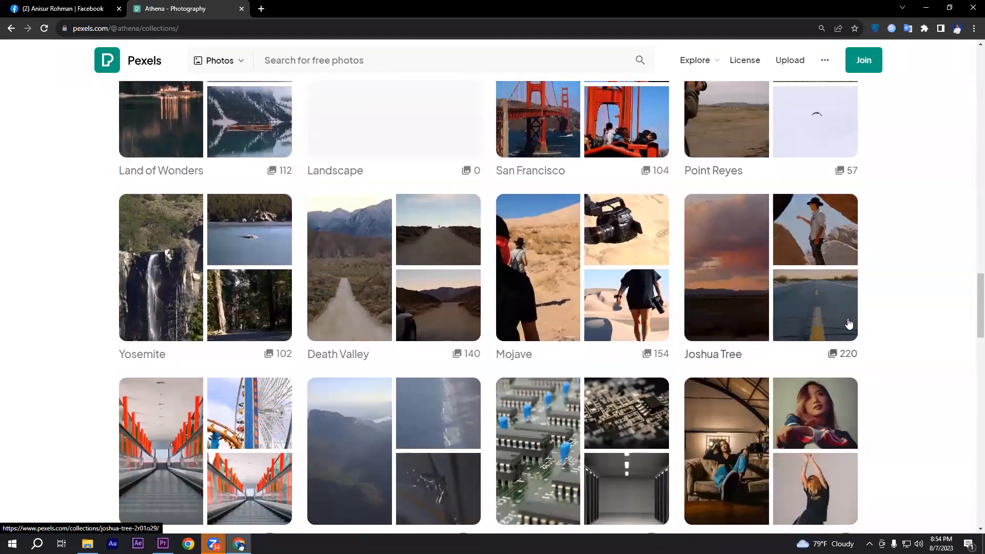
pyautogui.scroll(-6, 891, 219)
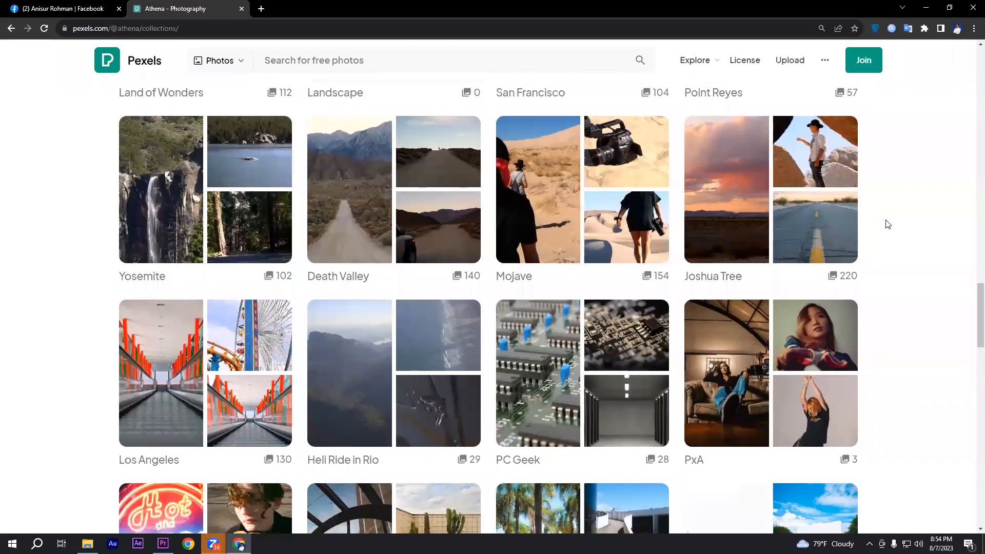
pyautogui.scroll(-10, 891, 237)
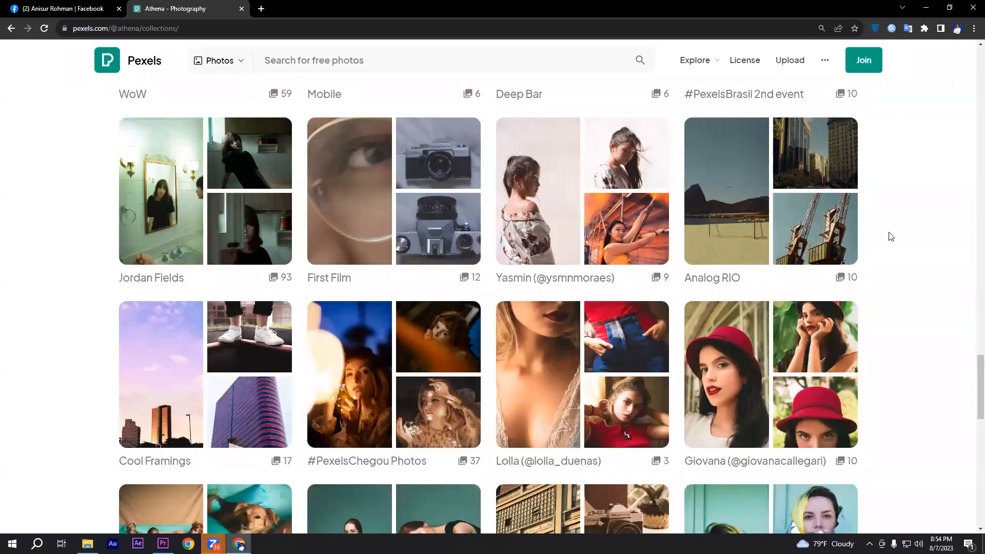
pyautogui.scroll(-12, 891, 236)
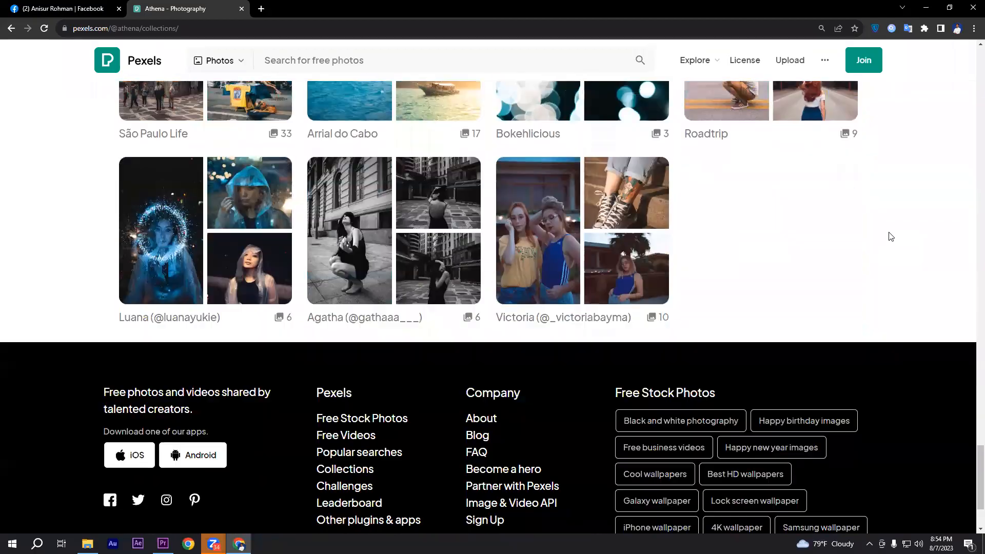
pyautogui.scroll(8, 891, 237)
pyautogui.scroll(15, 891, 236)
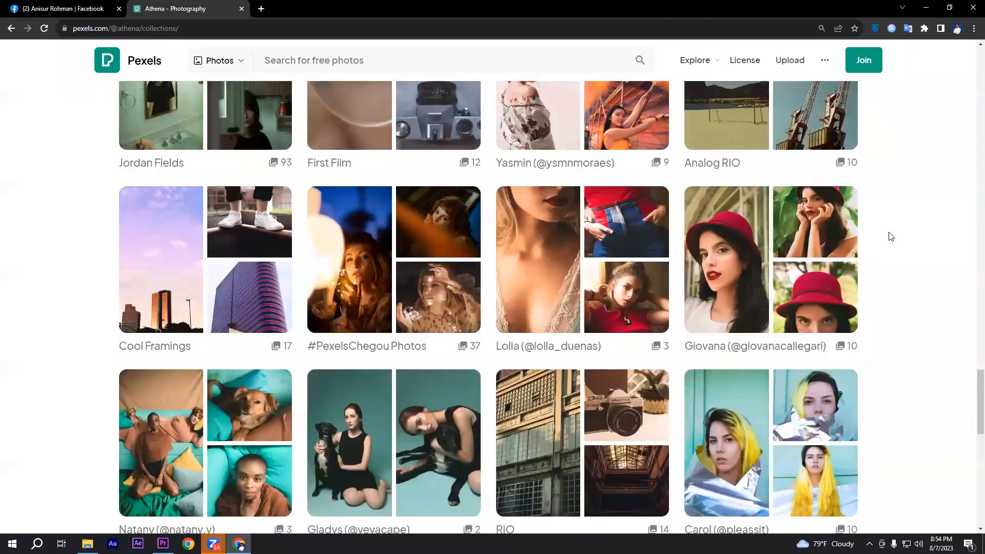
pyautogui.scroll(13, 891, 236)
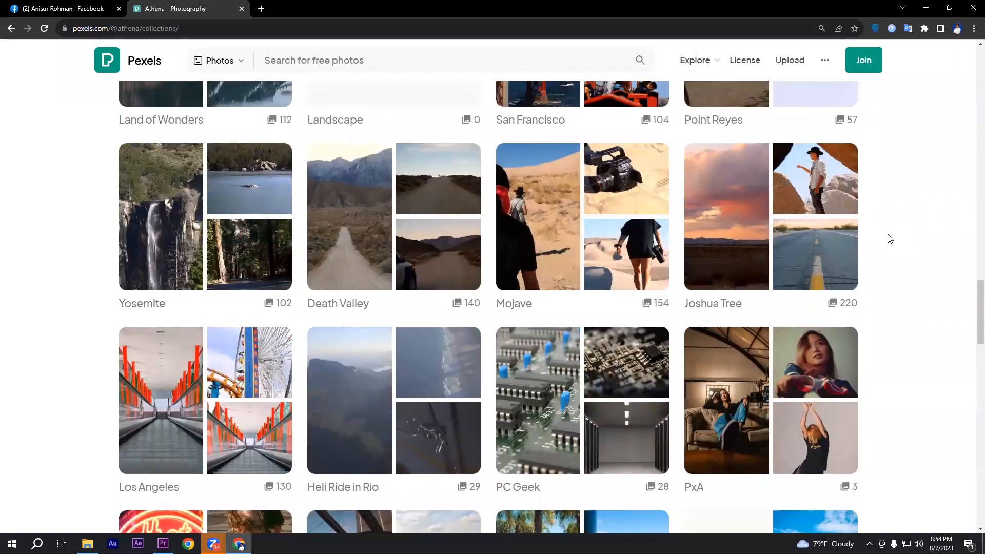
pyautogui.scroll(13, 888, 239)
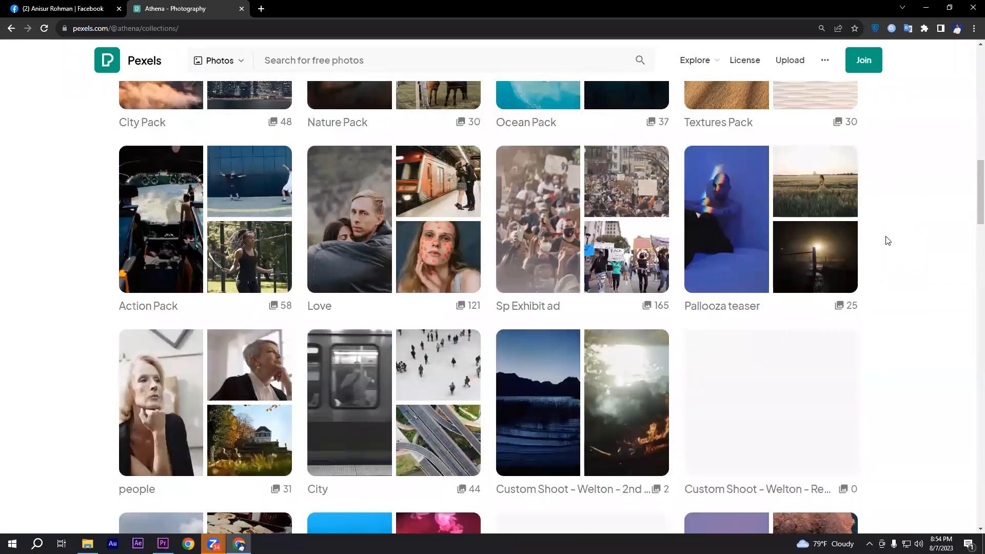
pyautogui.scroll(9, 888, 241)
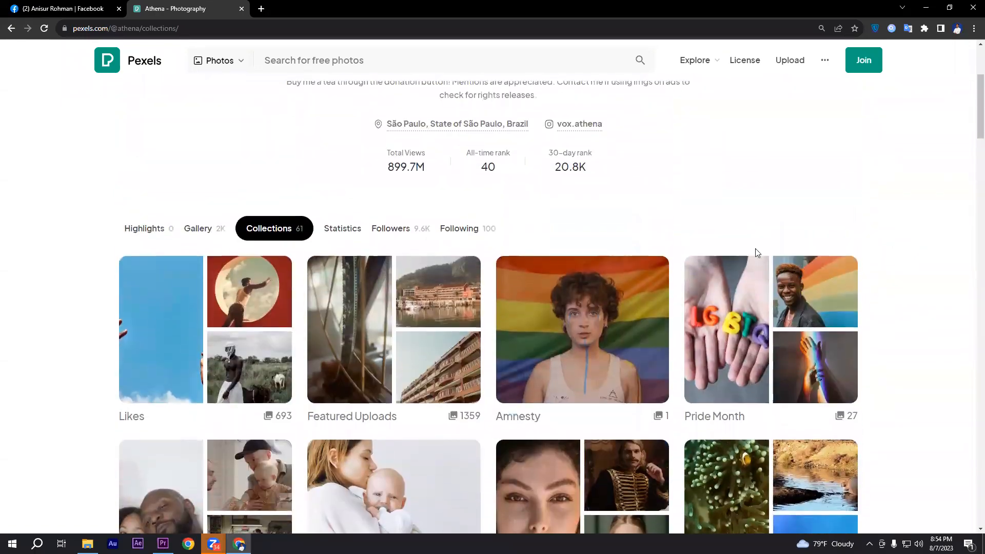
# Open the Sp Exhibit ad collection and look through its videos
pyautogui.scroll(-6, 513, 248)
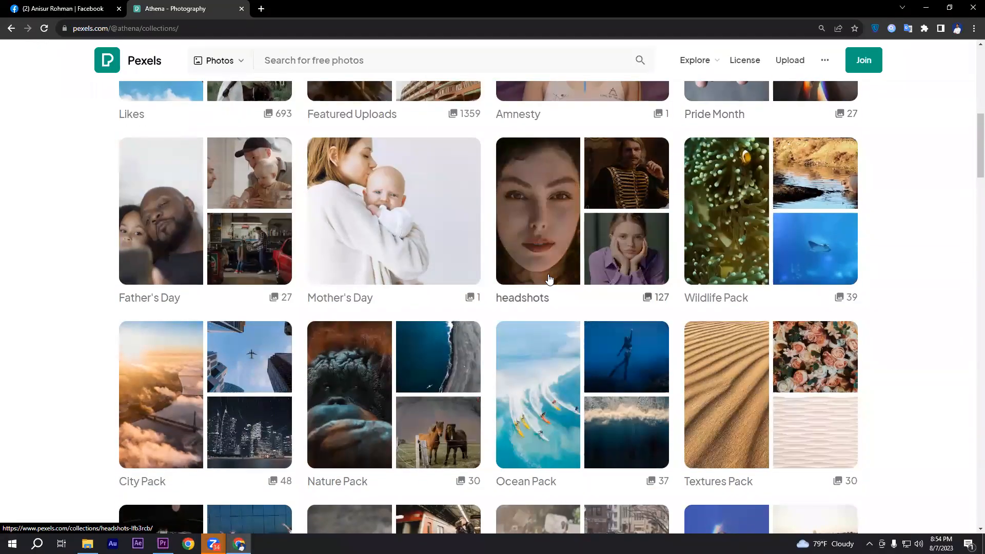
pyautogui.scroll(-5, 549, 279)
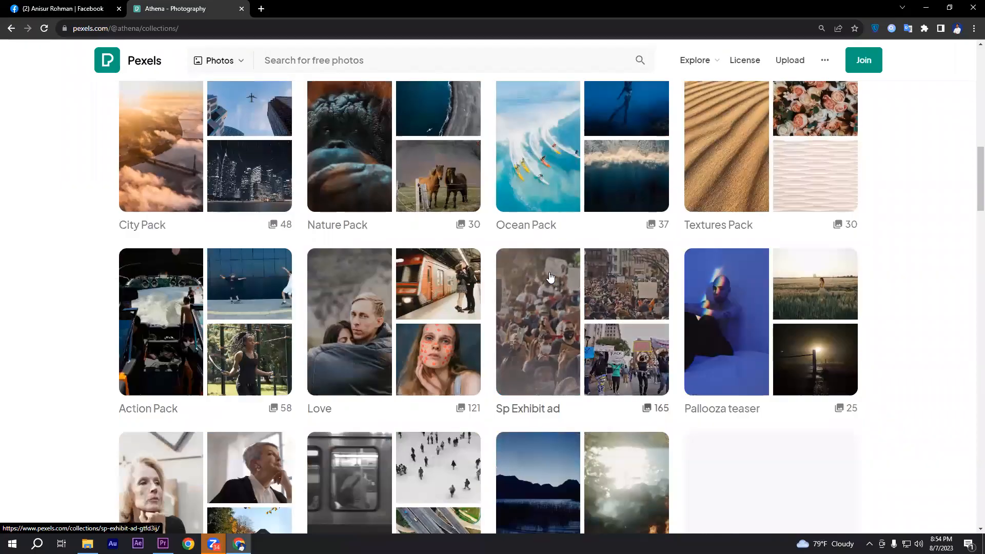
pyautogui.scroll(-2, 971, 227)
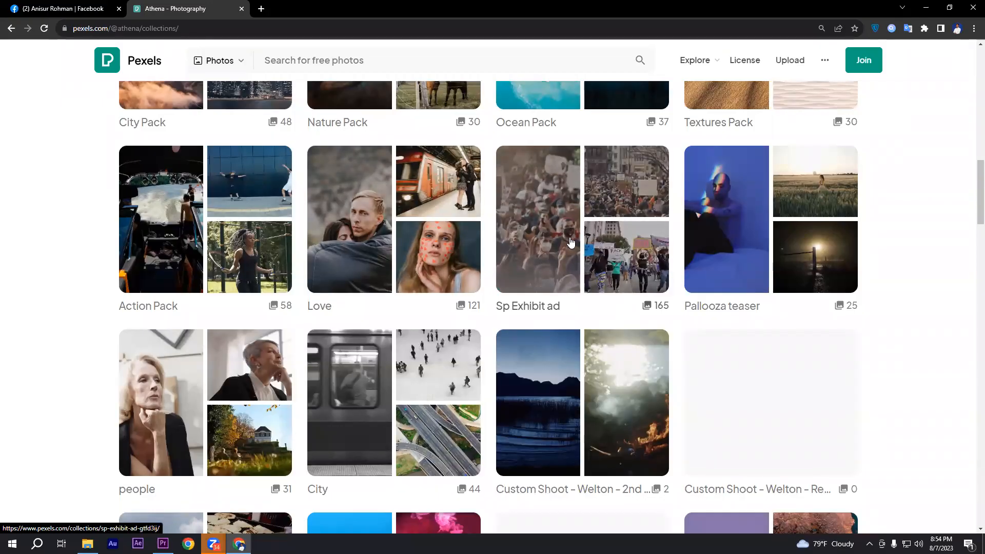
pyautogui.click(536, 220)
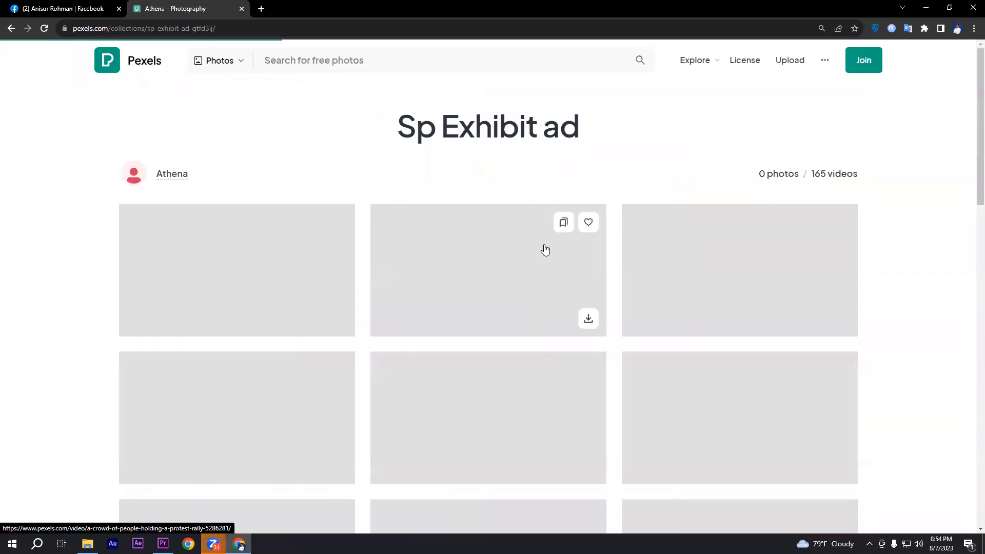
pyautogui.scroll(-1, 564, 271)
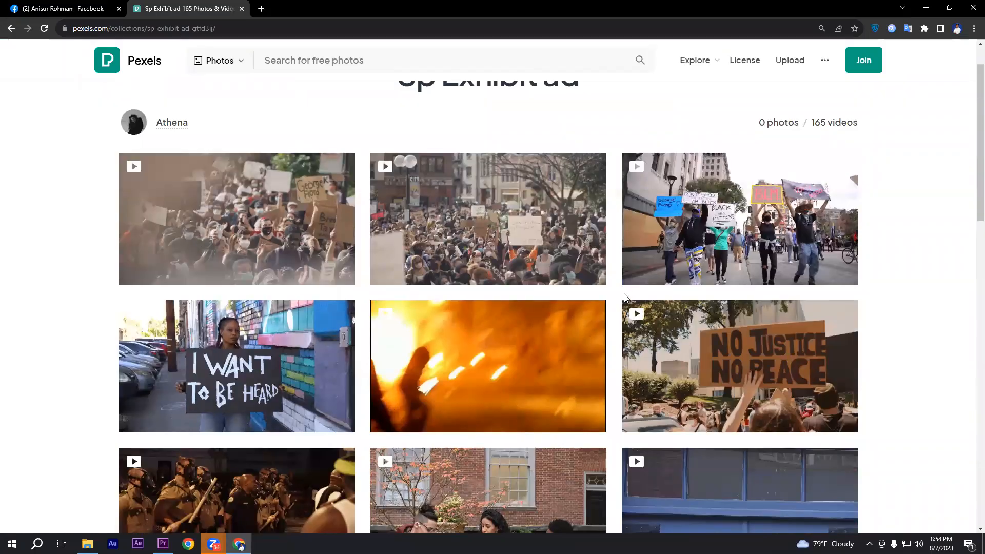
pyautogui.scroll(1, 620, 293)
pyautogui.scroll(-2, 609, 294)
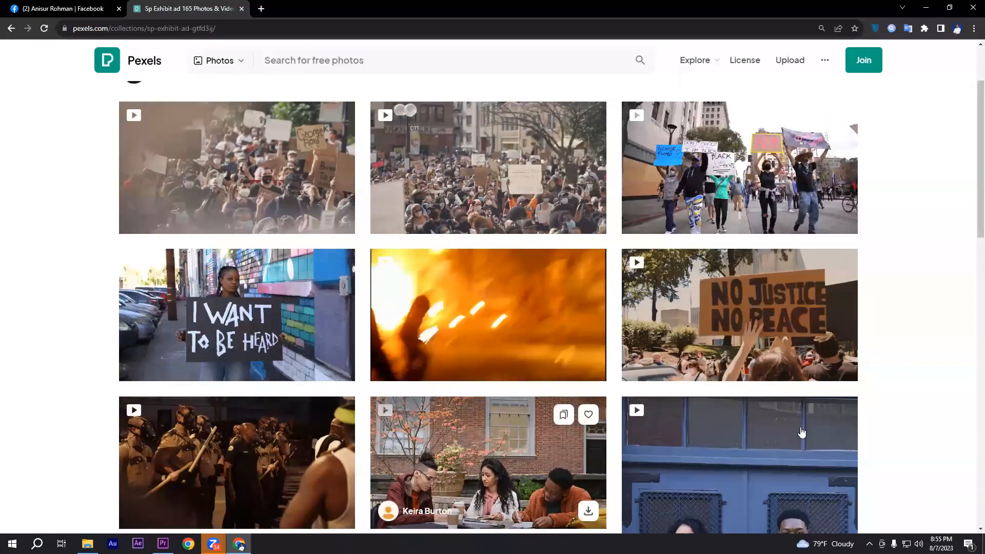
pyautogui.scroll(-3, 415, 410)
pyautogui.scroll(-4, 416, 411)
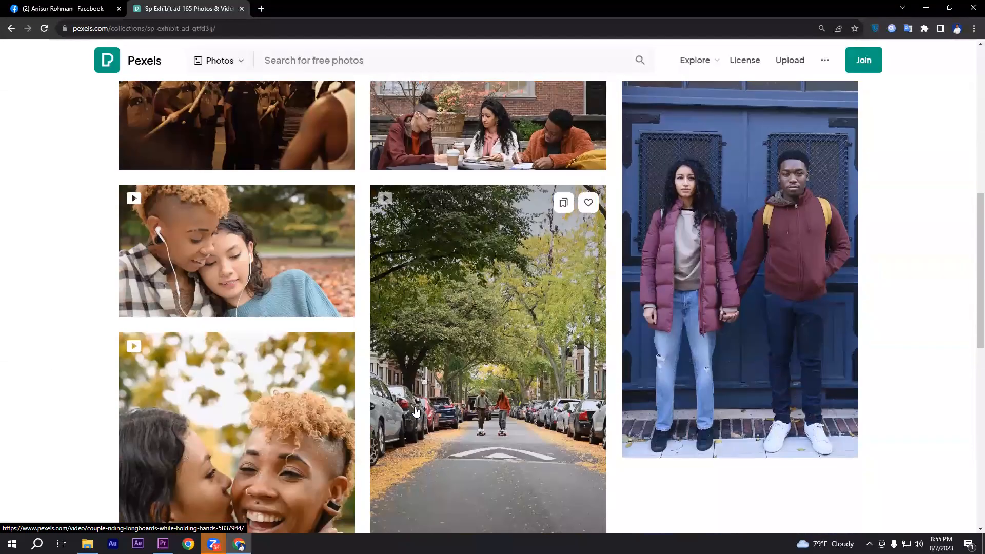
pyautogui.scroll(7, 415, 411)
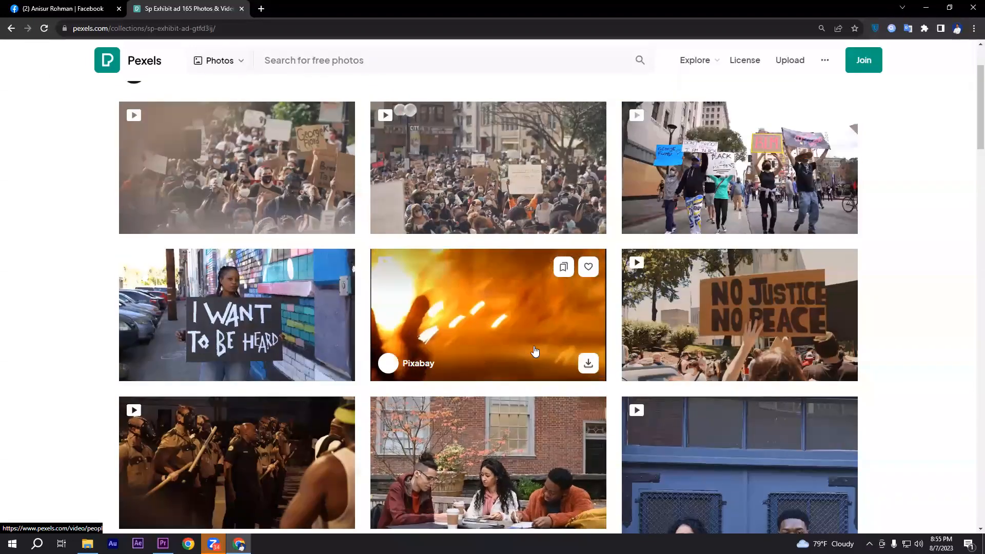
pyautogui.scroll(1, 560, 344)
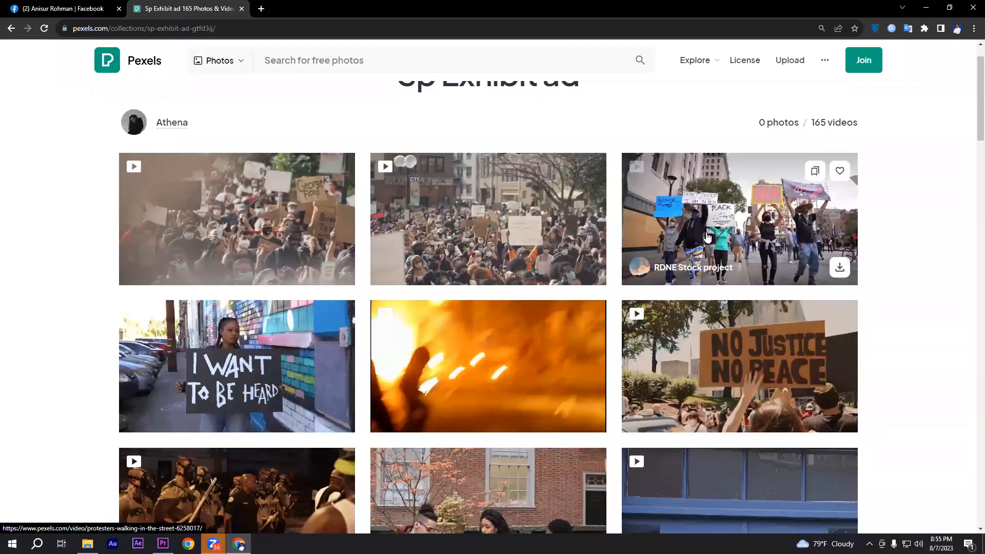
pyautogui.scroll(1, 333, 246)
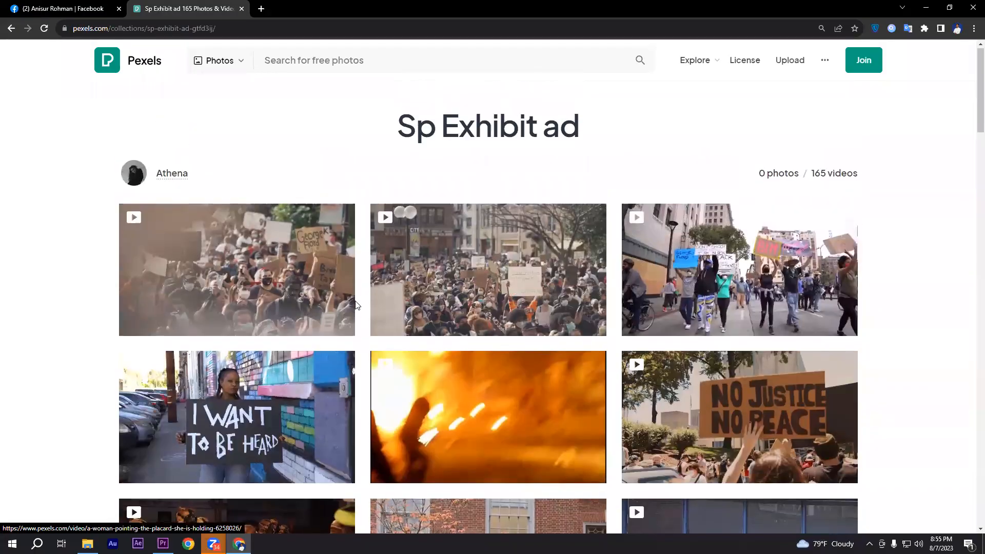
pyautogui.rightClick(927, 284)
pyautogui.click(924, 266)
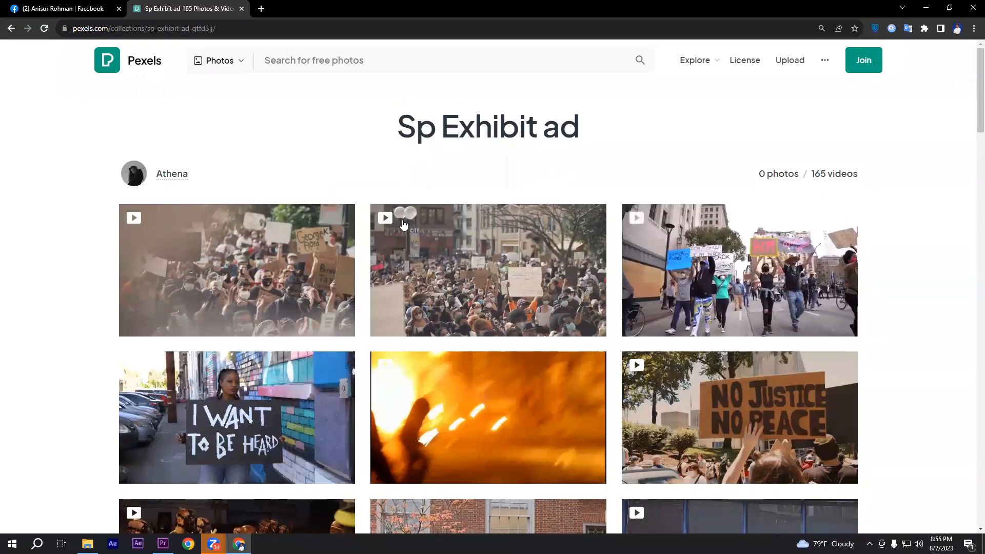
# Minimize Chrome and switch back to the Bike Video Editing folder in File Explorer to review the supplied production clips
pyautogui.click(929, 8)
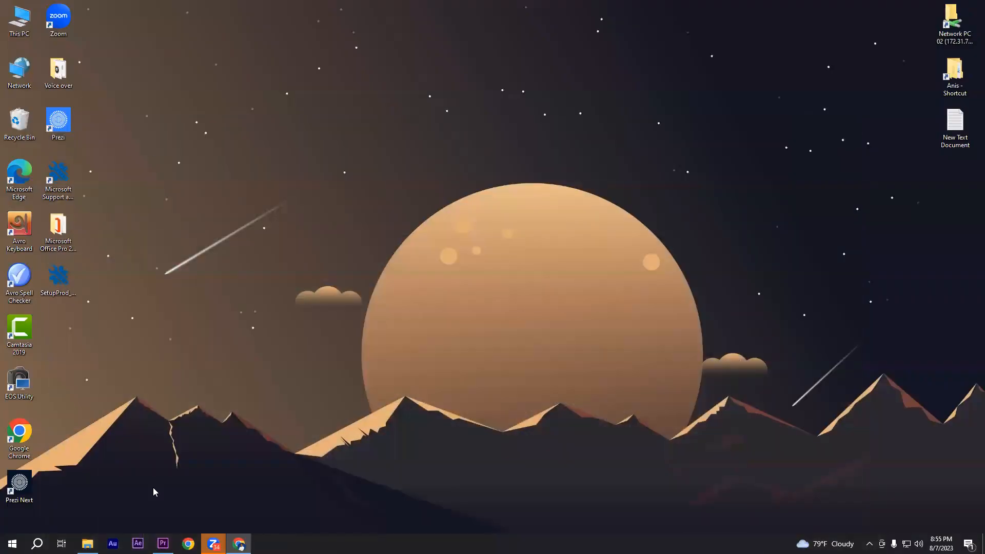
pyautogui.click(87, 544)
pyautogui.moveTo(202, 154); pyautogui.dragTo(974, 59)
pyautogui.click(664, 154)
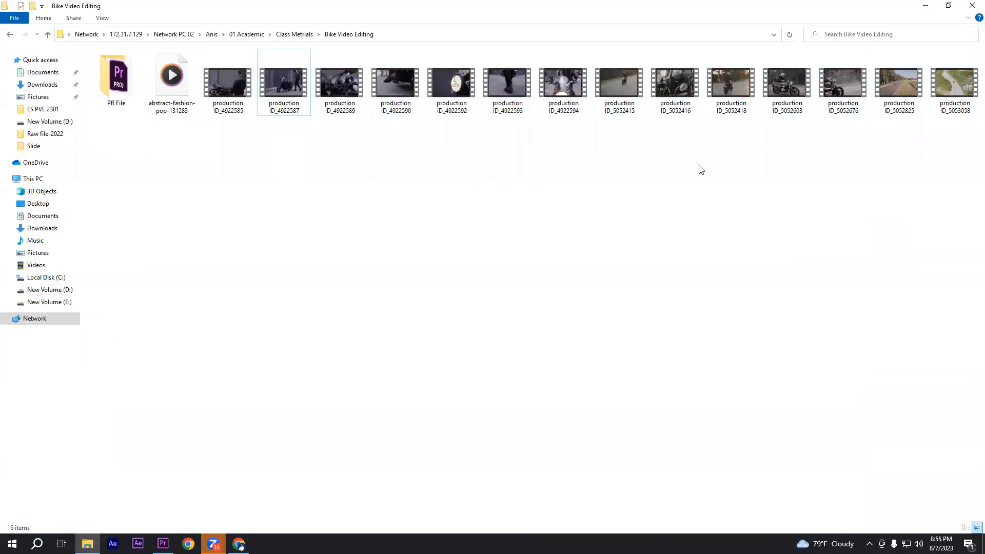
pyautogui.moveTo(220, 152); pyautogui.dragTo(975, 56)
pyautogui.rightClick(621, 245)
pyautogui.click(380, 205)
pyautogui.moveTo(233, 140); pyautogui.dragTo(603, 95)
pyautogui.click(425, 326)
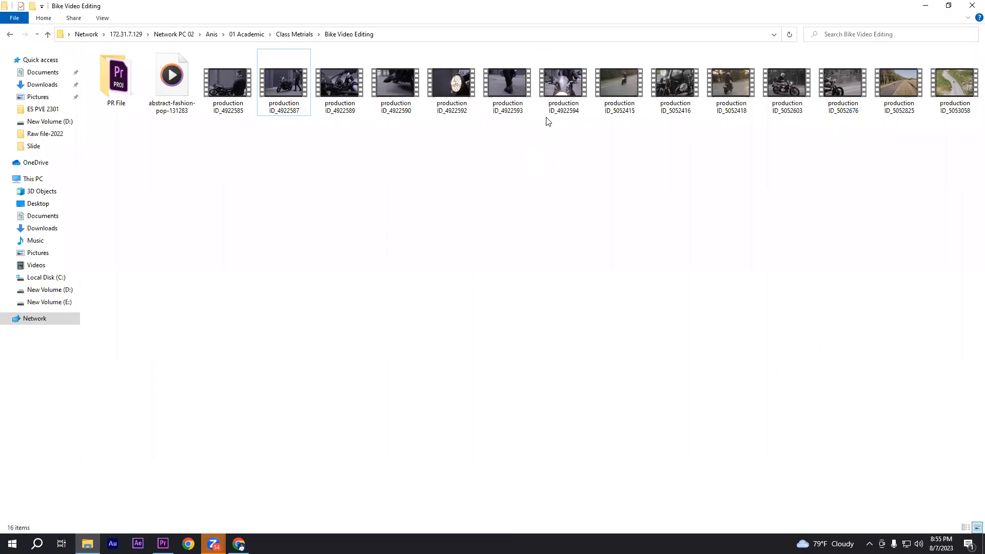
# Play a short preview of the abstract-fashion-pop-131283 music track, pause it and close the player
pyautogui.doubleClick(170, 90)
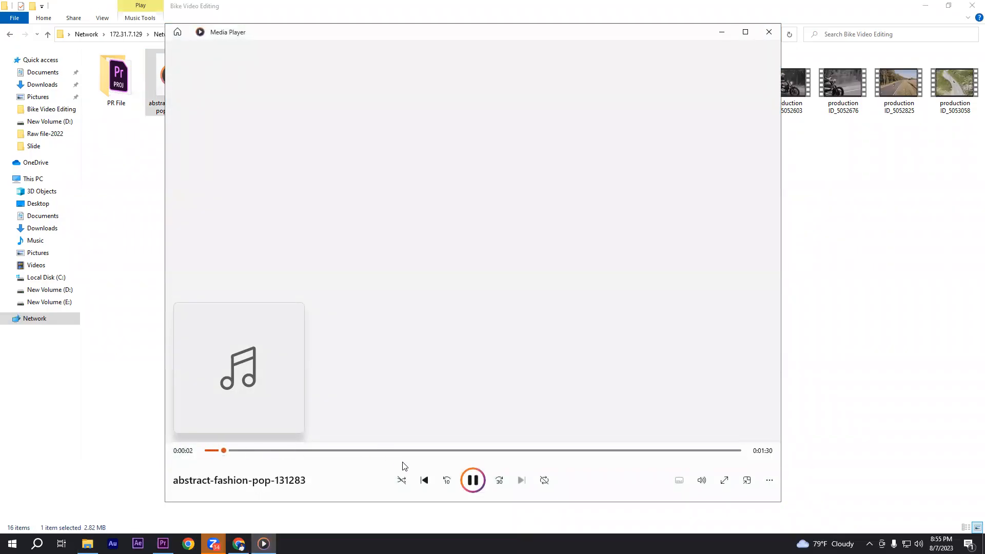
pyautogui.click(468, 481)
pyautogui.click(768, 32)
# Import the abstract-fashion-pop-131283 track and all the production ID clips from the folder into the Class 2 project in Premiere Pro, then clear the selection
pyautogui.moveTo(199, 201); pyautogui.dragTo(981, 49)
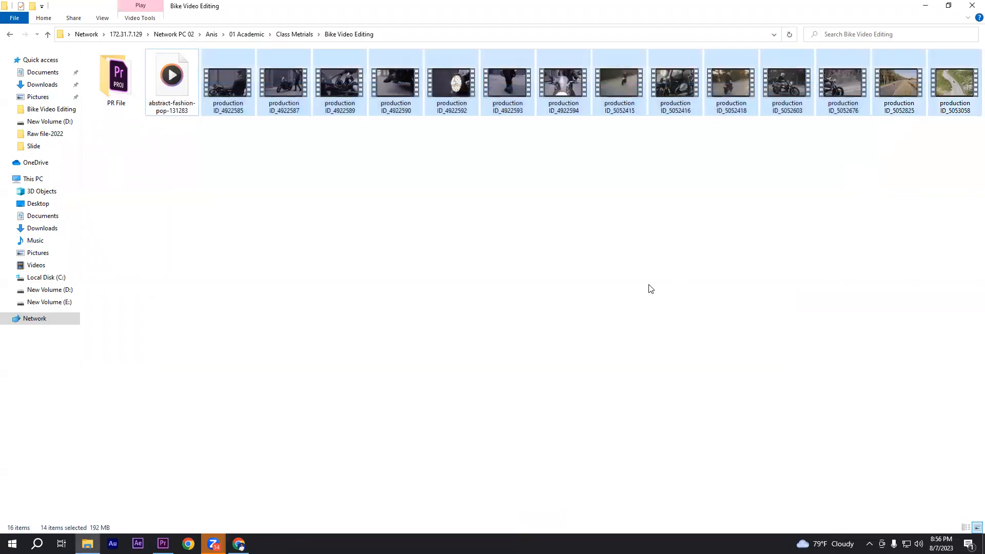
pyautogui.click(650, 289)
pyautogui.moveTo(188, 155); pyautogui.dragTo(979, 52)
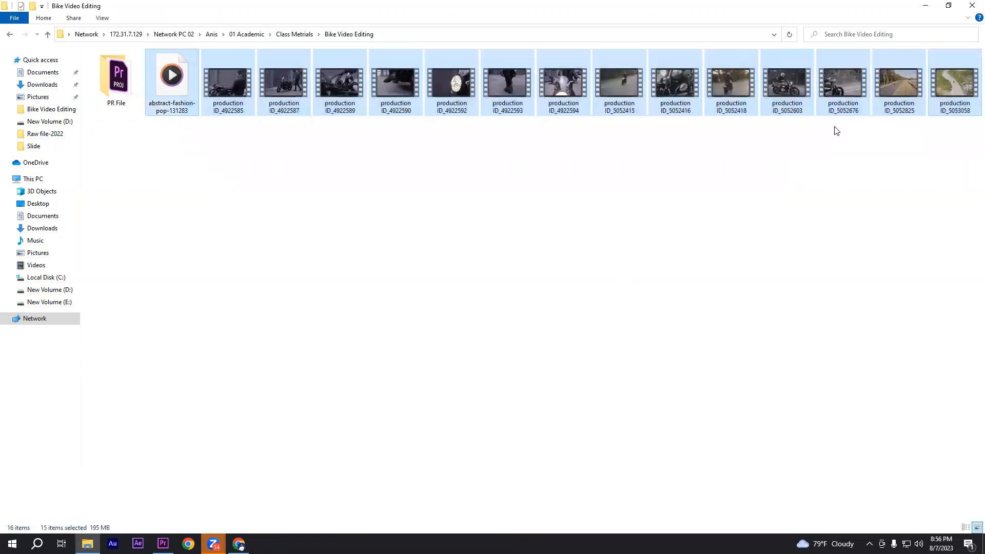
pyautogui.moveTo(166, 115); pyautogui.dragTo(142, 453)
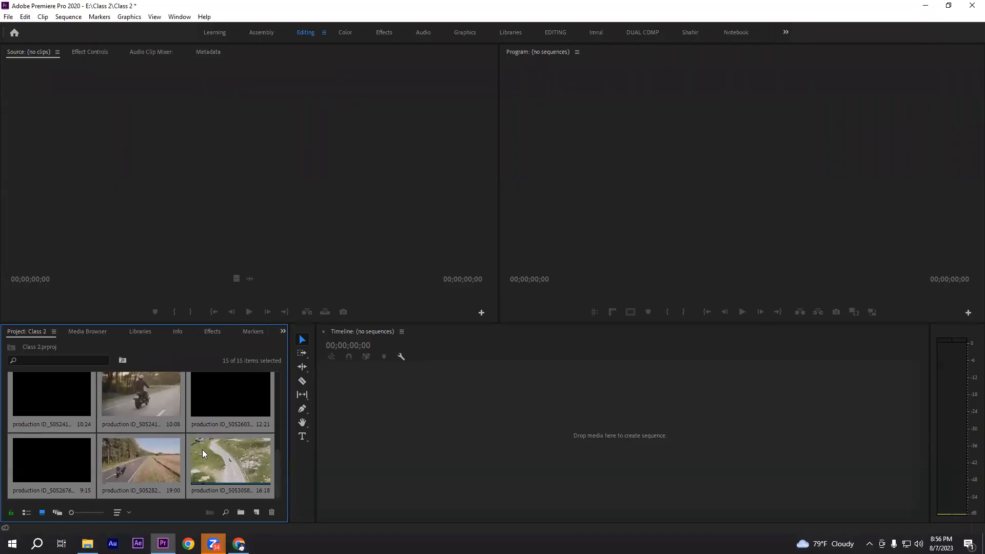
pyautogui.scroll(5, 181, 447)
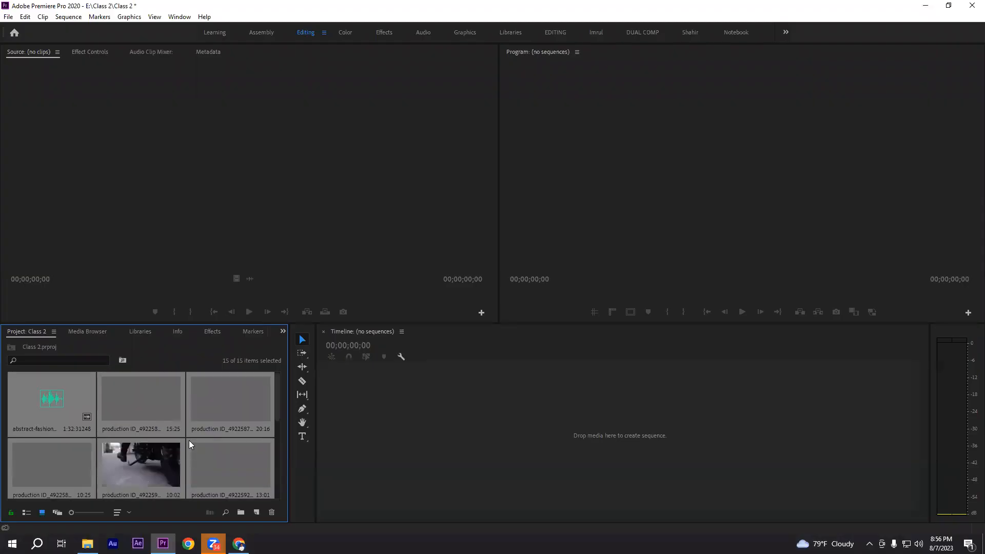
pyautogui.click(187, 439)
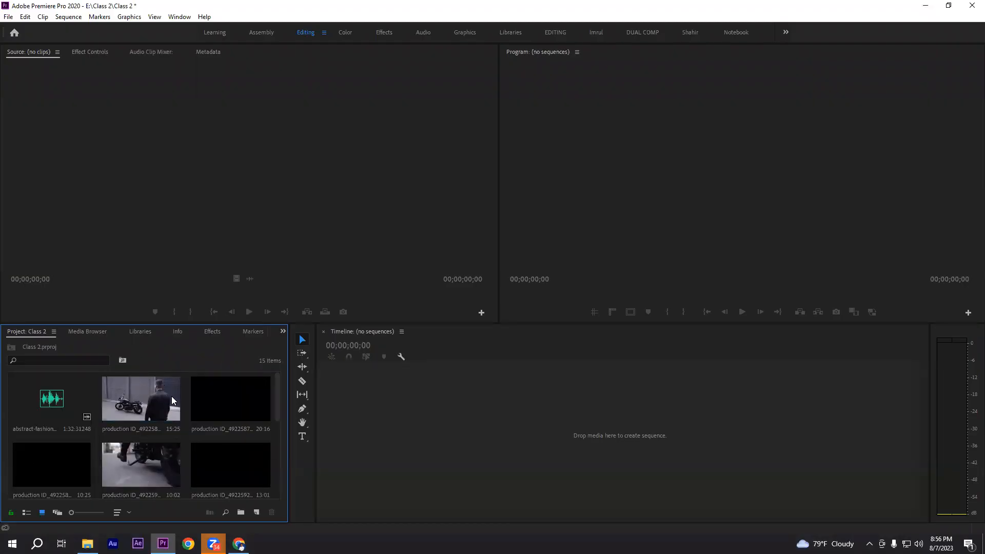
# Check the frame size, frame rate and duration in the properties of the production ID_4922585 clip, then close them
pyautogui.click(135, 408)
pyautogui.rightClick(140, 399)
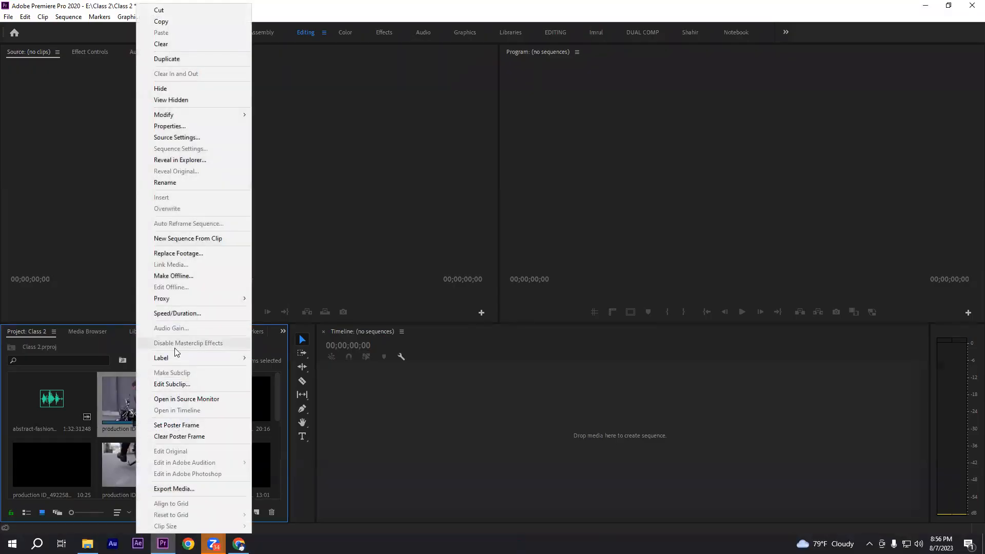
pyautogui.click(166, 127)
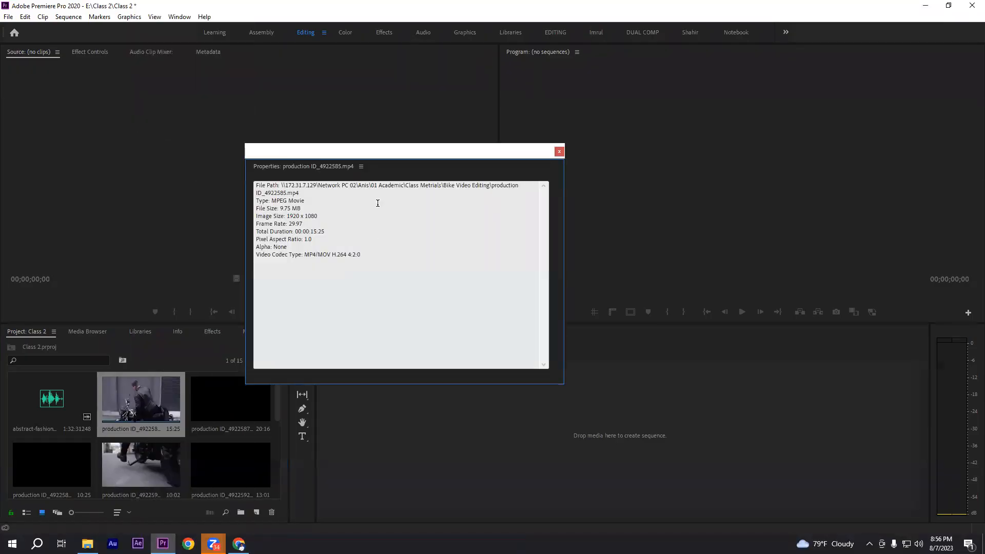
pyautogui.moveTo(289, 215); pyautogui.dragTo(311, 229)
pyautogui.click(363, 232)
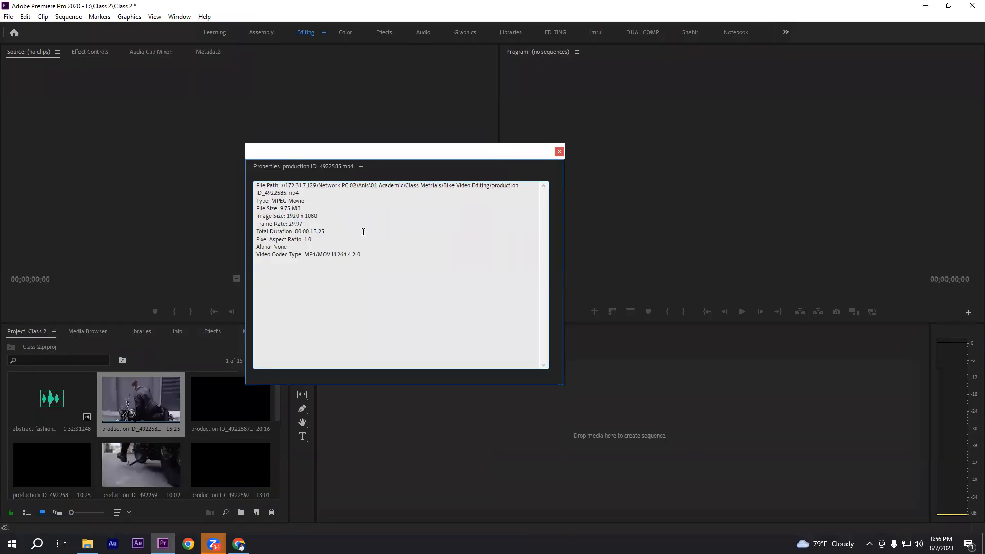
pyautogui.click(559, 153)
# Look through the imported production clips in the Class 2 project, selecting several of them in turn
pyautogui.click(189, 438)
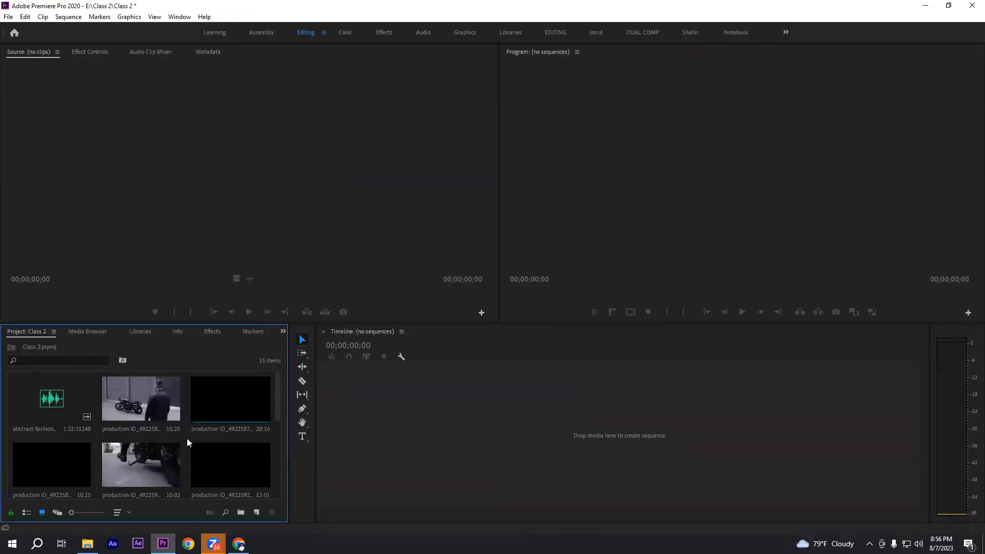
pyautogui.scroll(-3, 186, 439)
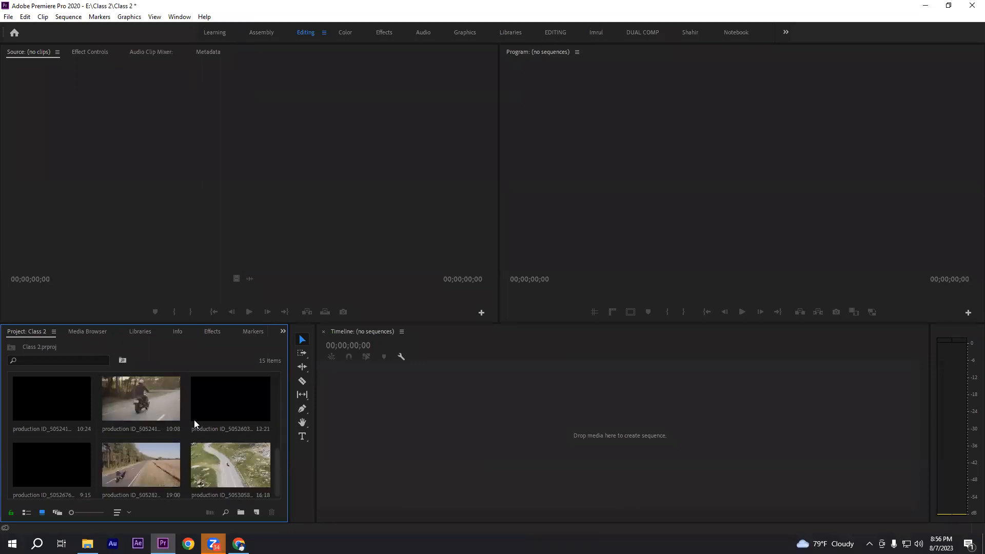
pyautogui.scroll(5, 174, 437)
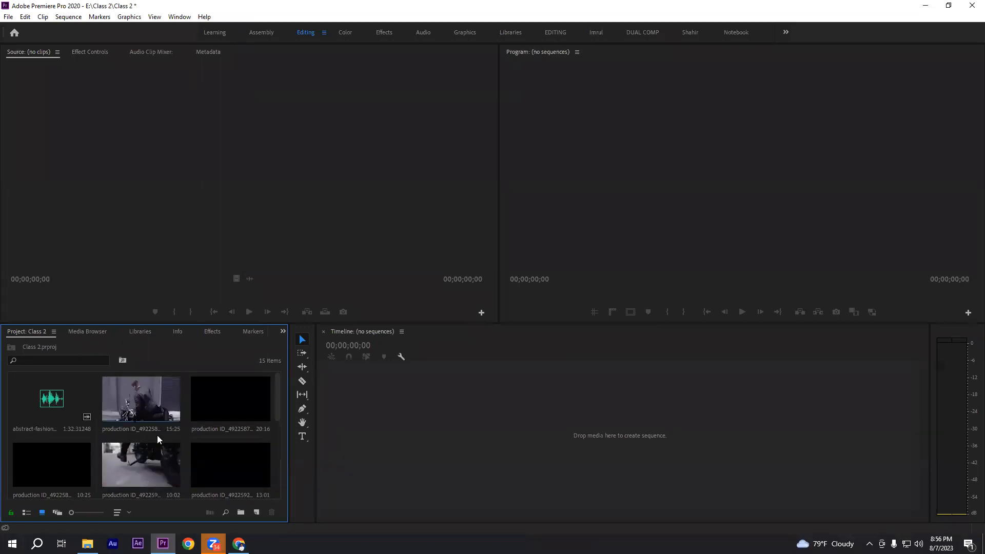
pyautogui.click(217, 406)
pyautogui.click(62, 472)
pyautogui.click(138, 463)
pyautogui.click(202, 461)
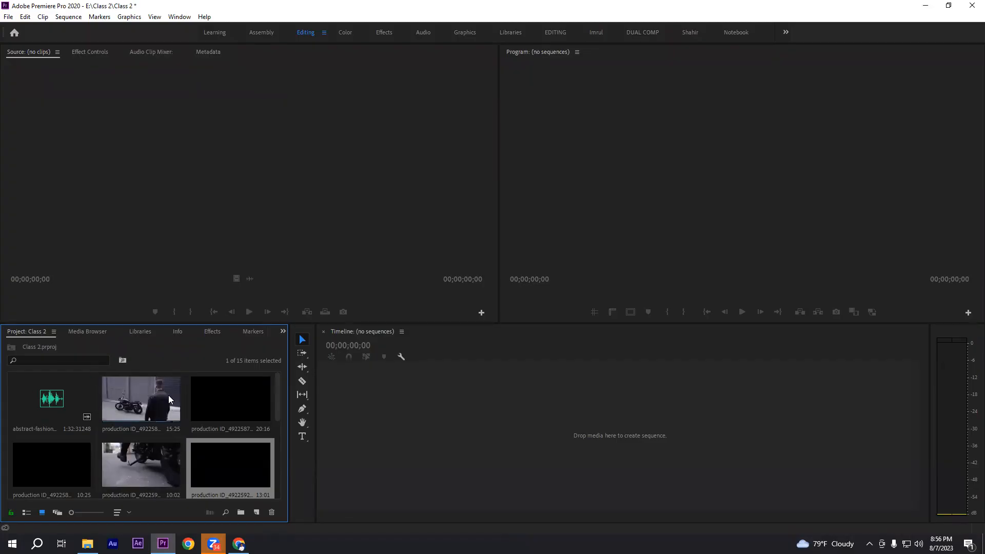
# Create a new sequence from the production ID_4922585 clip and clear the timeline selection
pyautogui.rightClick(140, 408)
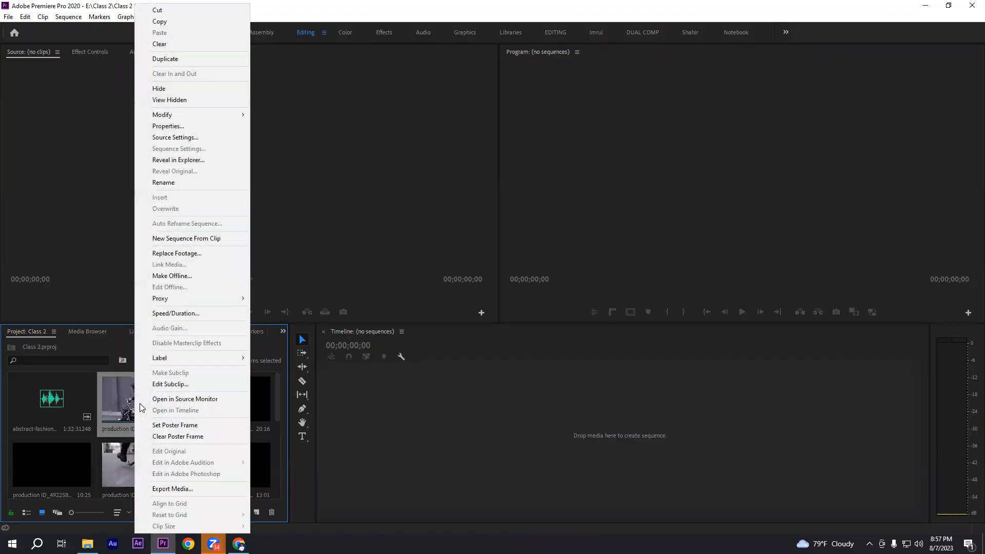
pyautogui.click(203, 239)
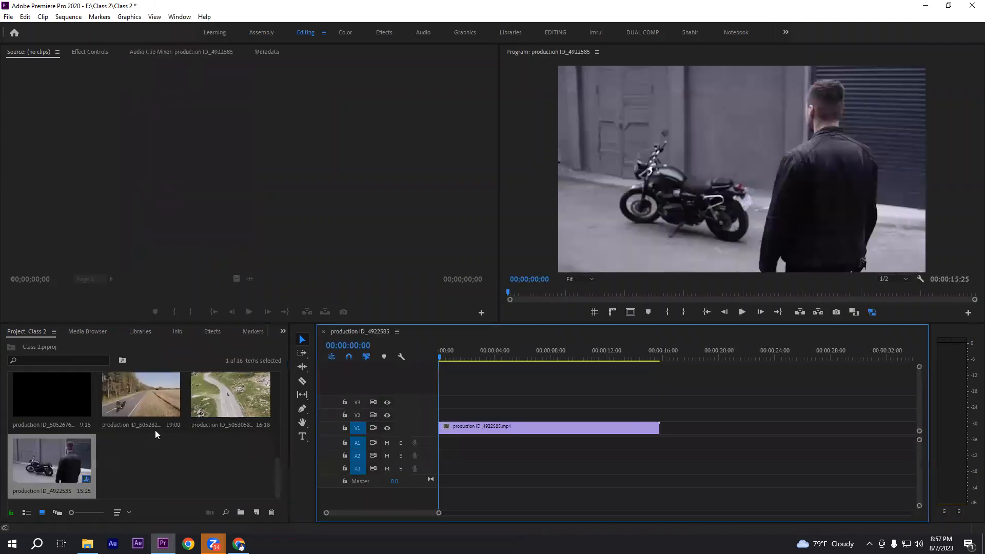
pyautogui.moveTo(465, 381); pyautogui.dragTo(840, 457)
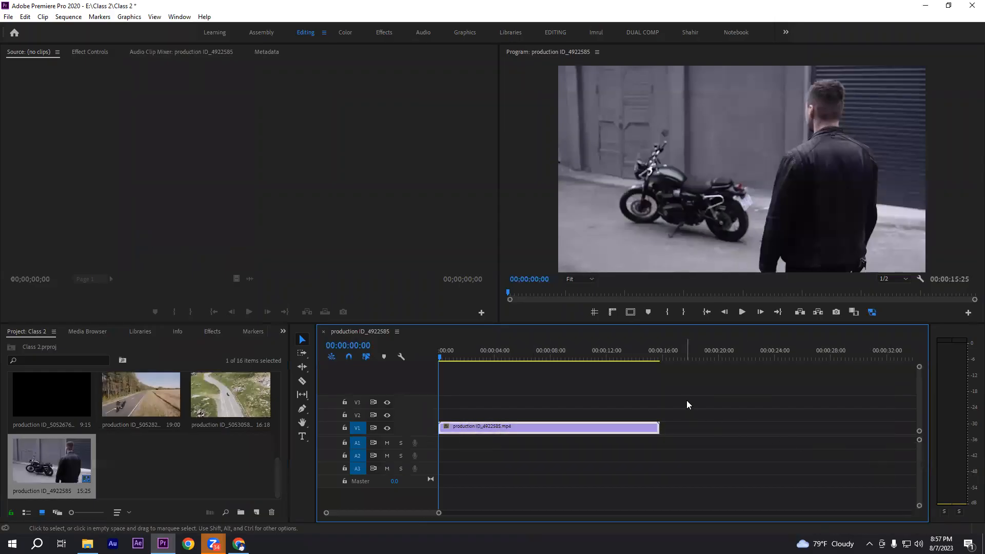
pyautogui.moveTo(456, 408); pyautogui.dragTo(644, 439)
pyautogui.click(575, 440)
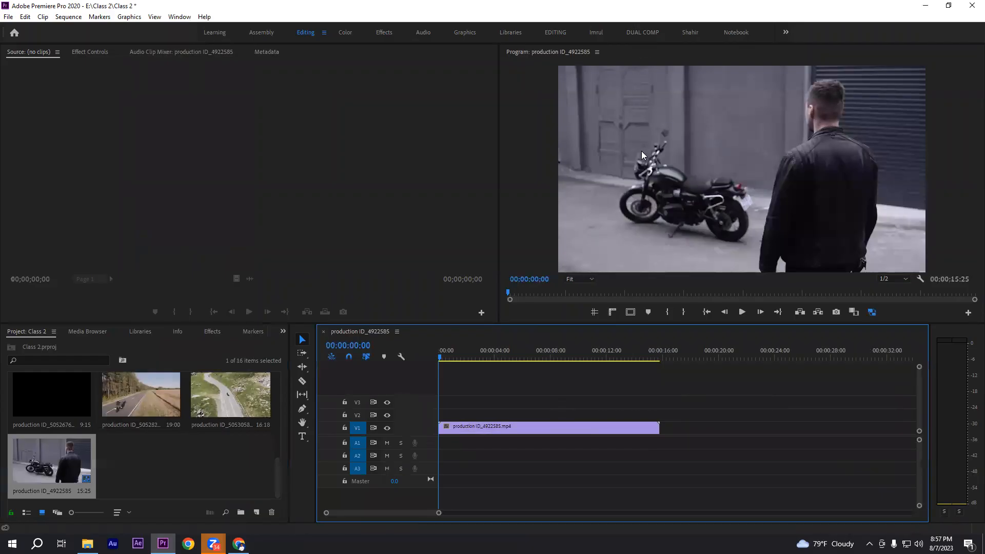
# Reopen the properties of the production ID_4922585 source clip to compare its image size and frame rate with the sequence, then close them
pyautogui.scroll(5, 182, 472)
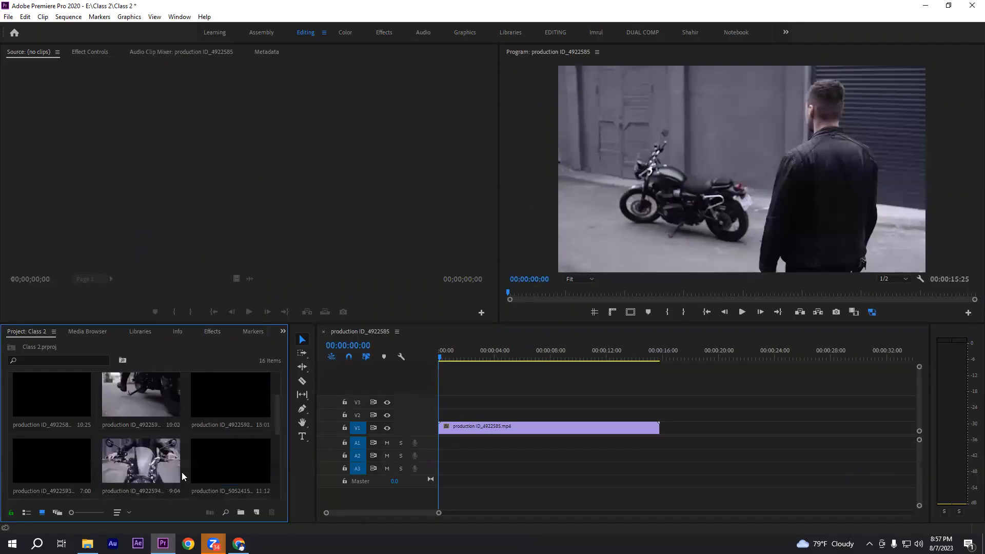
pyautogui.rightClick(136, 405)
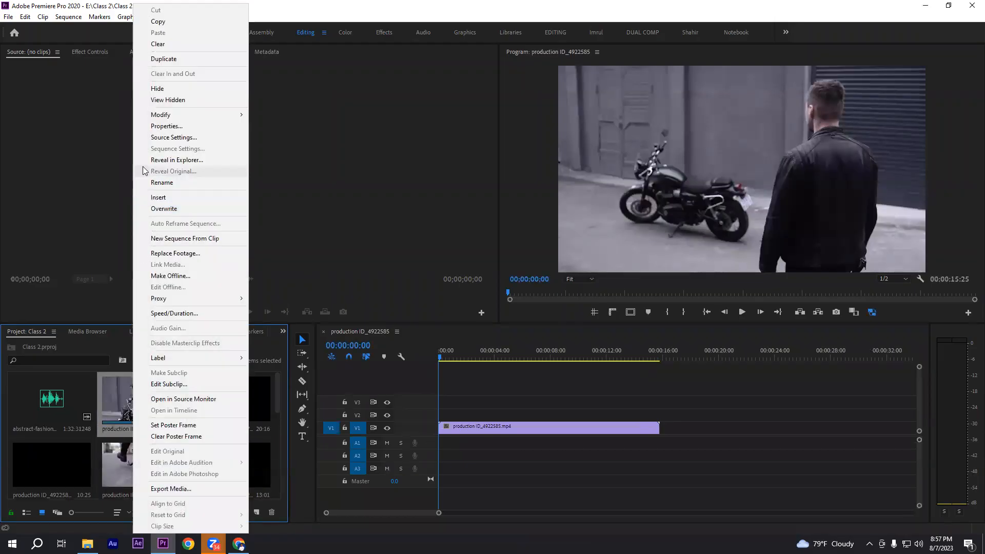
pyautogui.click(165, 126)
pyautogui.moveTo(289, 216); pyautogui.dragTo(314, 222)
pyautogui.click(328, 219)
pyautogui.click(559, 152)
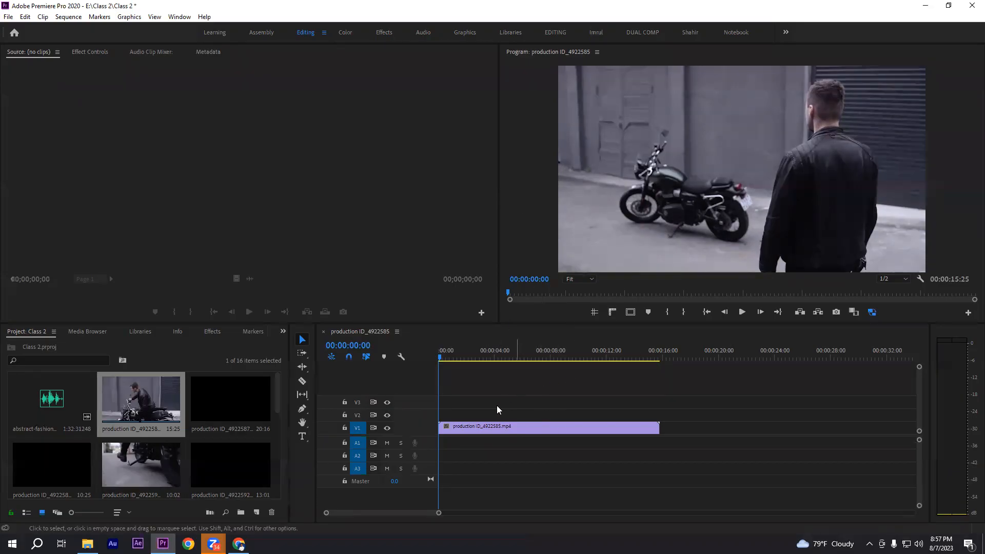
# Review the timebase and frame size in the sequence settings and cancel without changing anything
pyautogui.click(549, 391)
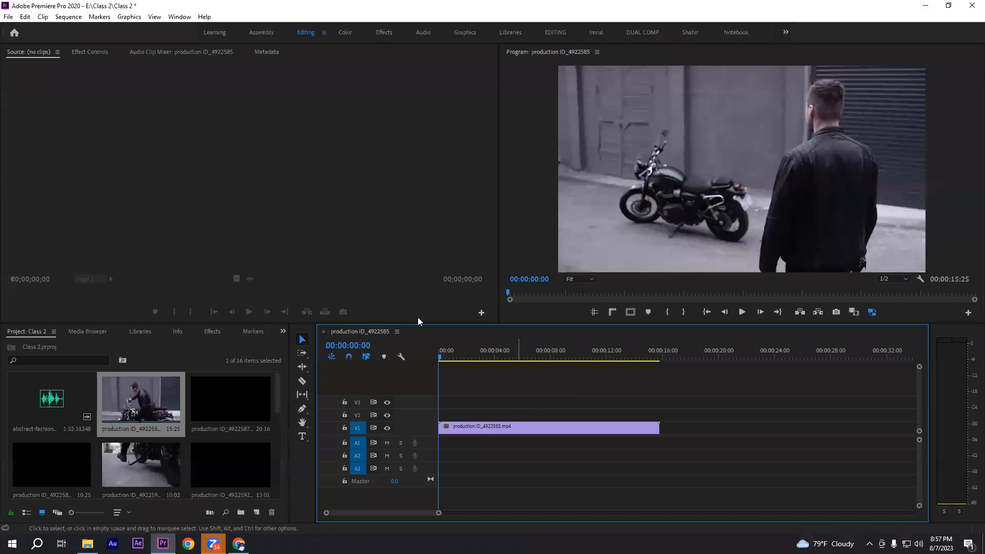
pyautogui.click(69, 17)
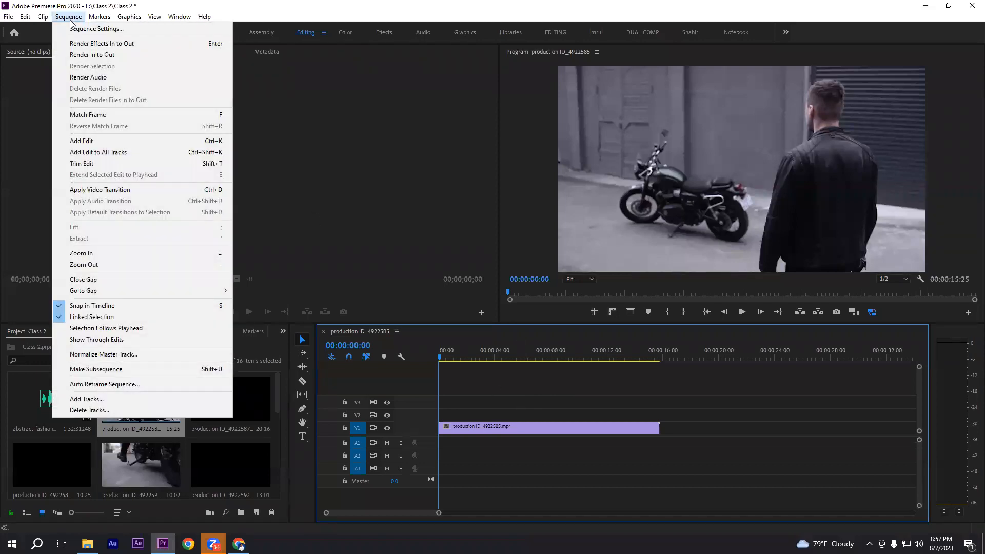
pyautogui.click(80, 28)
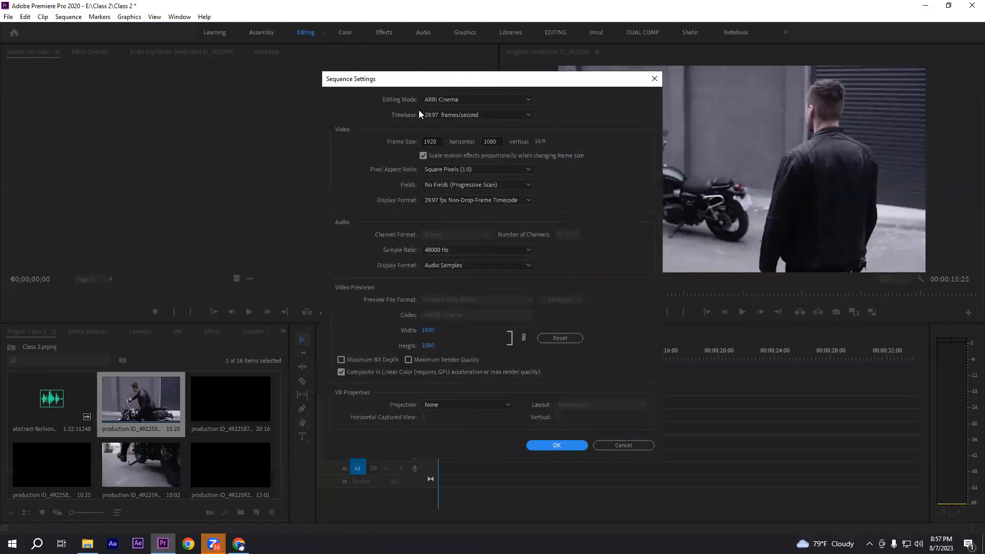
pyautogui.moveTo(442, 84); pyautogui.dragTo(360, 58)
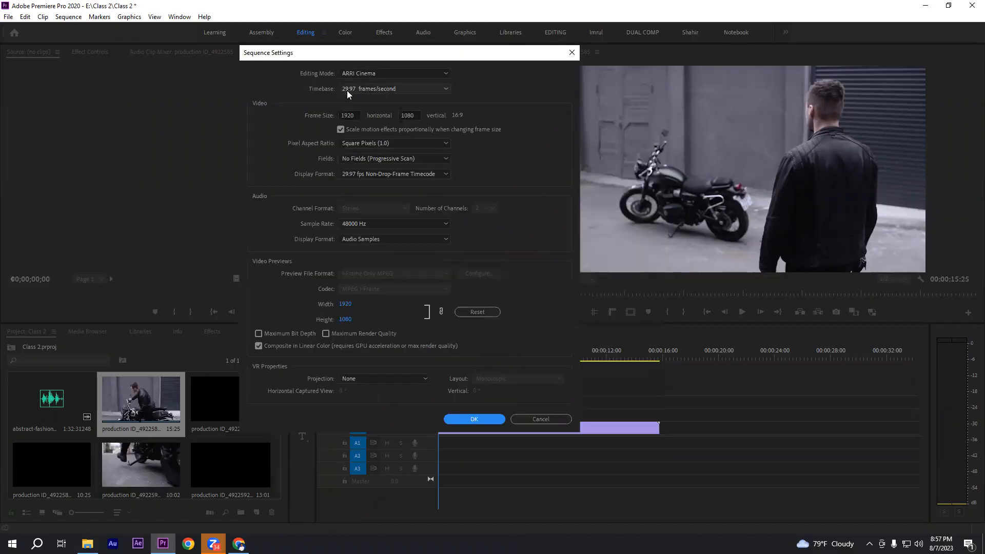
pyautogui.moveTo(355, 117); pyautogui.dragTo(338, 115)
pyautogui.click(416, 116)
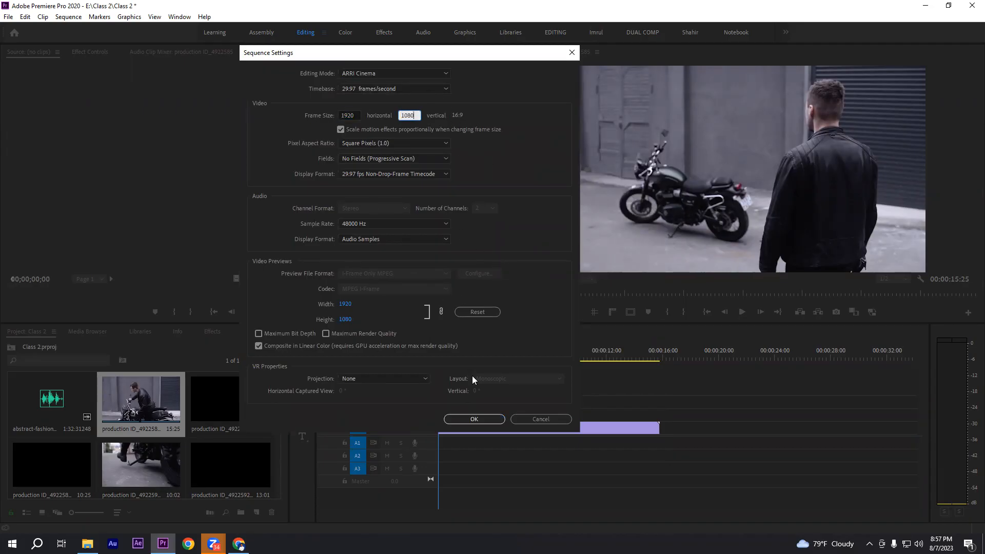
pyautogui.click(553, 419)
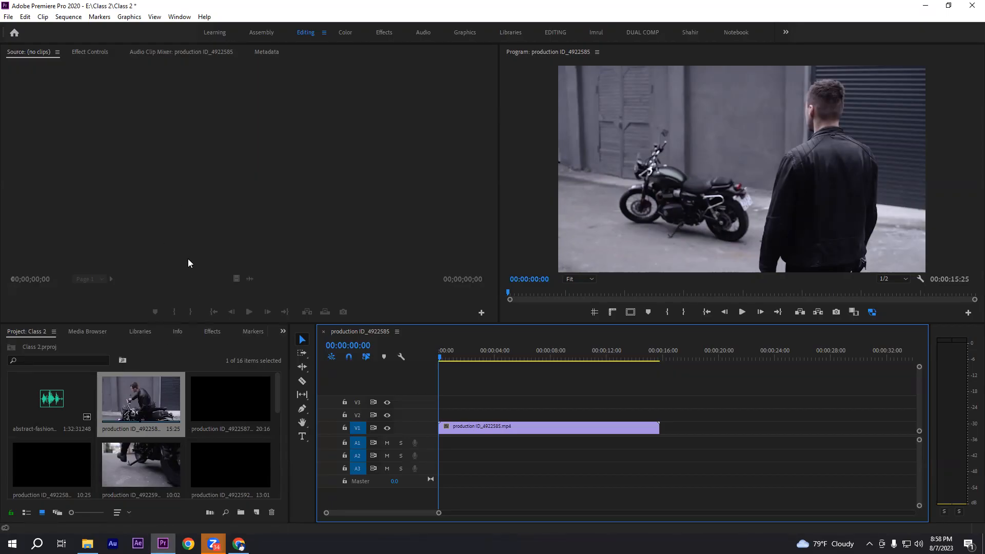
# Try placing a second copy of production ID_4922585 on track V2, then undo both that placement and the sequence creation
pyautogui.rightClick(140, 405)
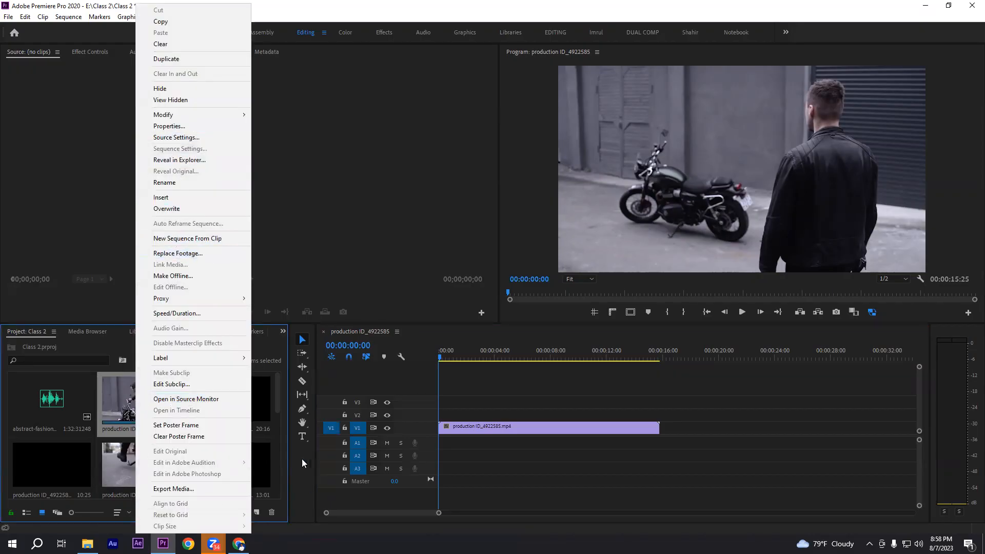
pyautogui.click(561, 399)
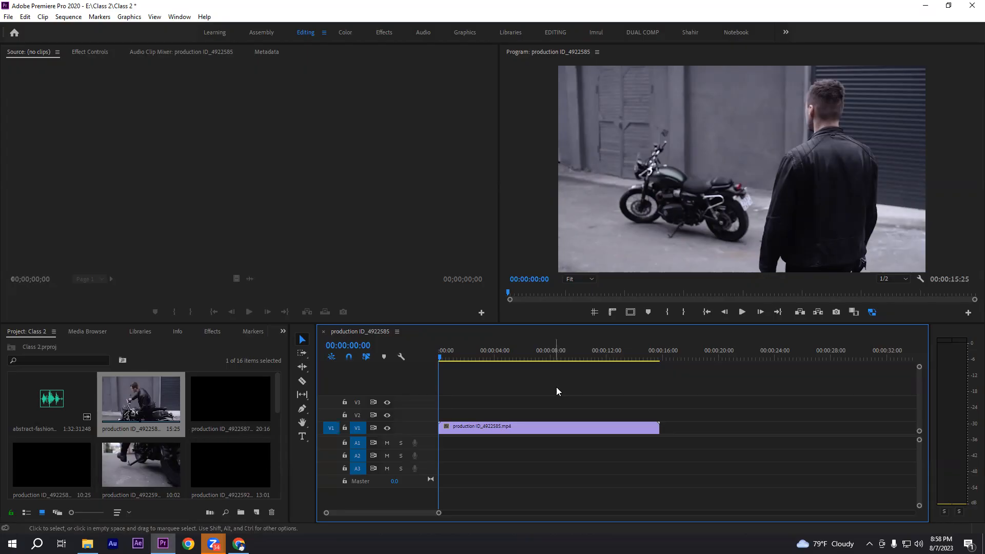
pyautogui.click(136, 406)
pyautogui.moveTo(155, 408); pyautogui.dragTo(440, 416)
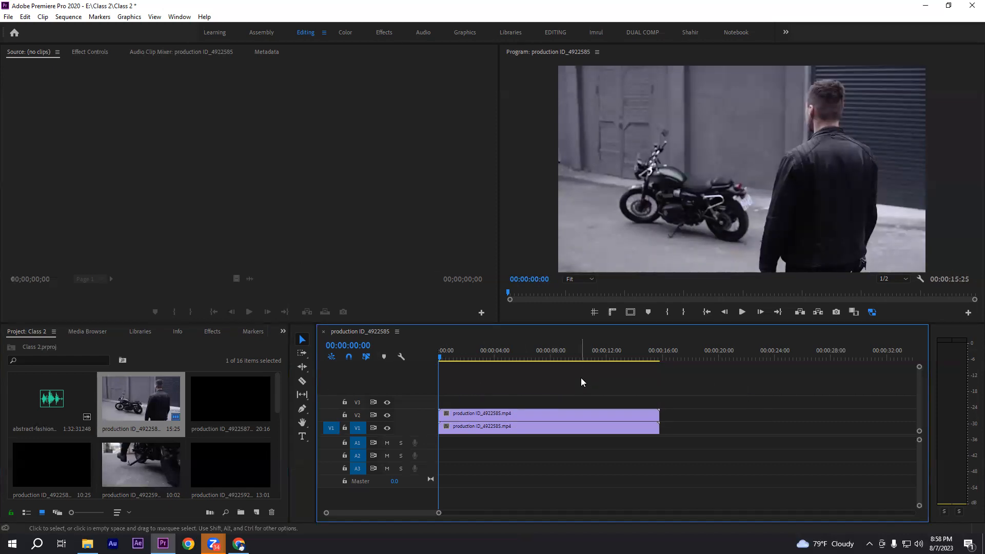
pyautogui.hotkey('ctrl', 'z')
pyautogui.hotkey('ctrl', 'z')
pyautogui.hotkey('ctrl', 'z')
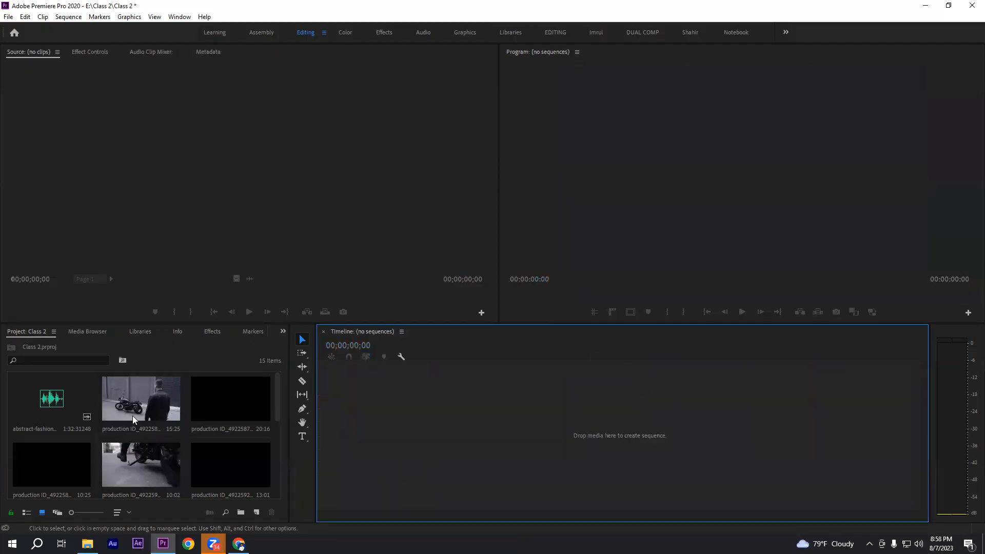
# Create a sequence by placing production ID_4922585 in the empty timeline, and add production ID_5052825 directly after it on V1
pyautogui.moveTo(136, 404); pyautogui.dragTo(485, 400)
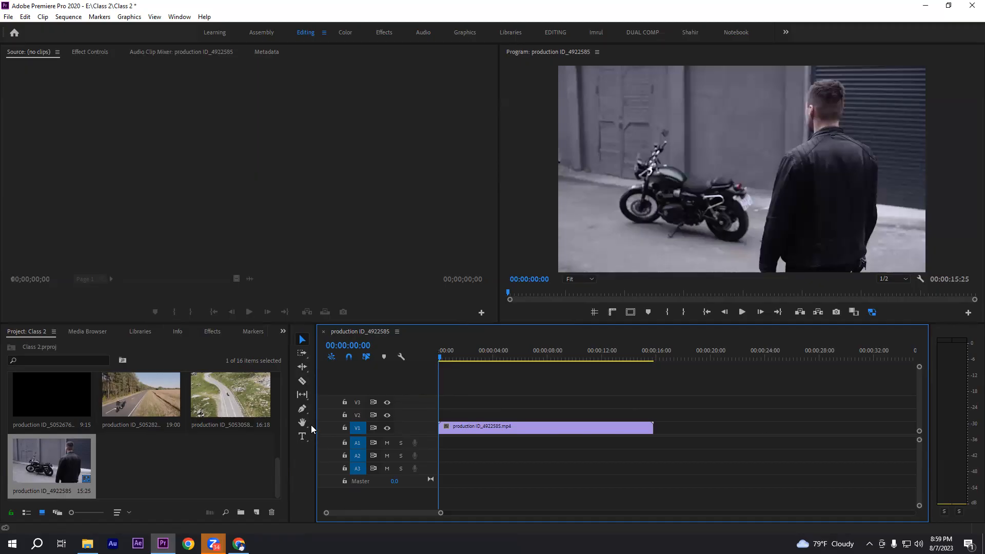
pyautogui.click(305, 367)
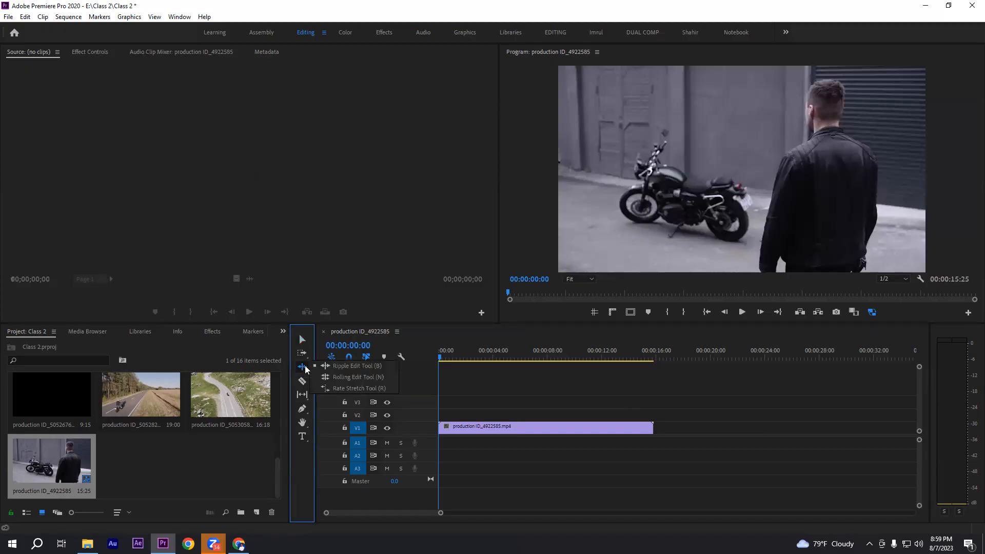
pyautogui.click(342, 365)
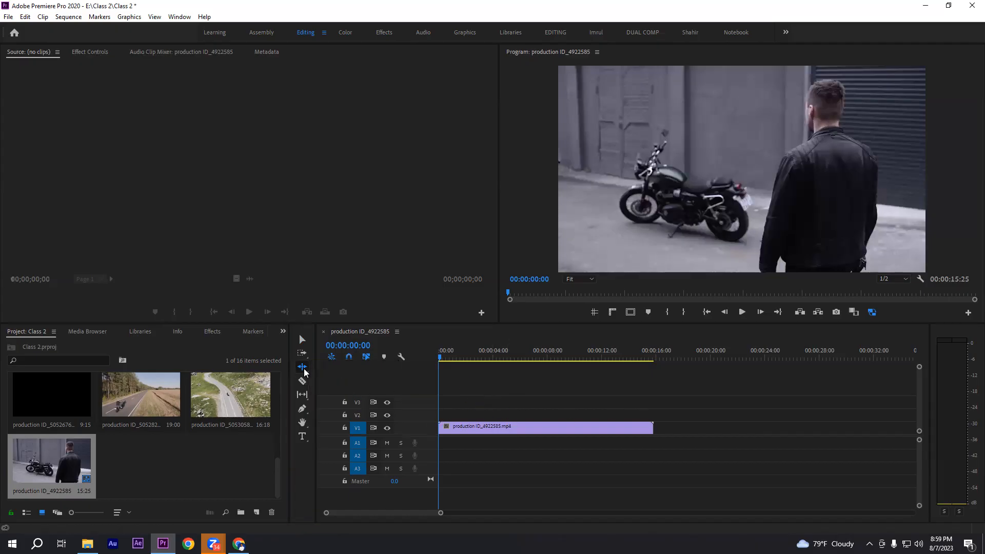
pyautogui.click(303, 340)
pyautogui.click(525, 431)
pyautogui.moveTo(682, 421); pyautogui.dragTo(848, 458)
pyautogui.click(195, 484)
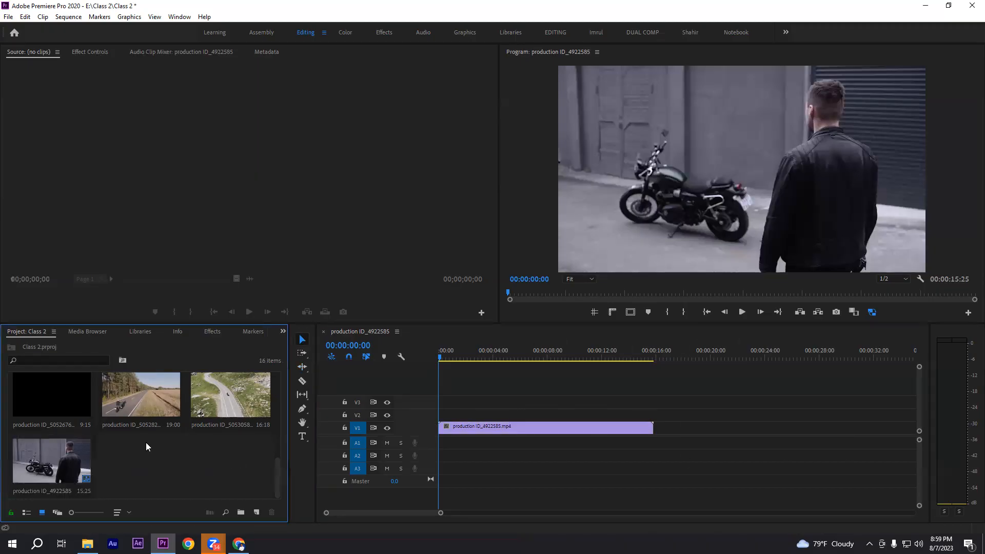
pyautogui.moveTo(142, 396); pyautogui.dragTo(659, 434)
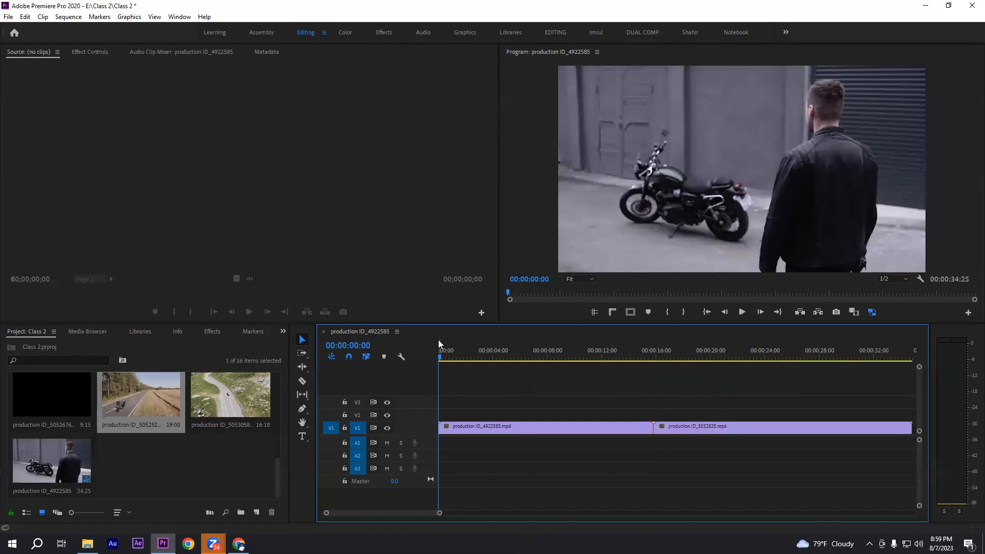
# Move the production ID_5052825 clip along V1 to start at about 25 seconds, leaving a gap after the first clip
pyautogui.click(302, 367)
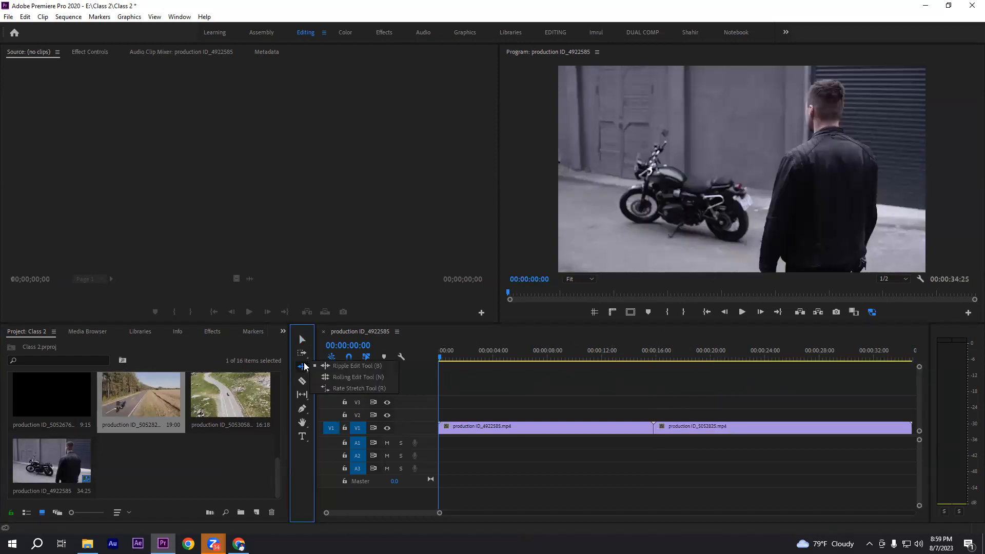
pyautogui.click(347, 366)
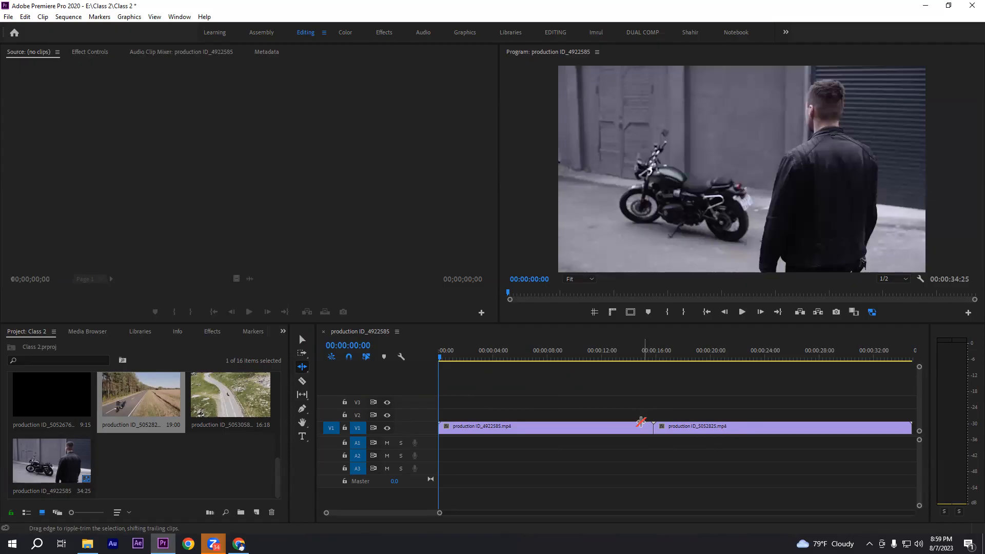
pyautogui.click(302, 340)
pyautogui.moveTo(709, 430); pyautogui.dragTo(838, 429)
pyautogui.click(643, 429)
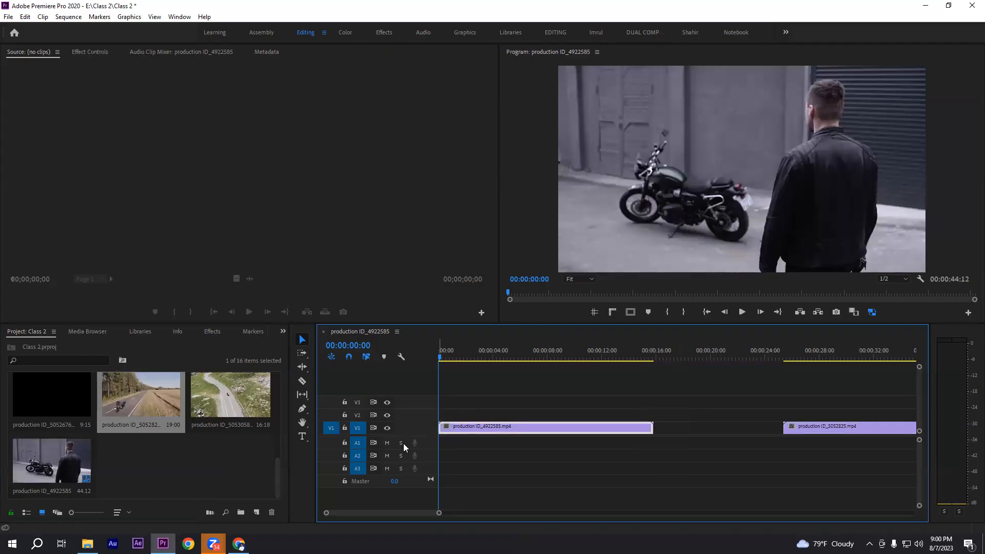
pyautogui.click(466, 401)
# Shorten the first clip to about 10 seconds from its end with the Ripple Edit tool, then undo the trim
pyautogui.click(303, 366)
pyautogui.click(339, 366)
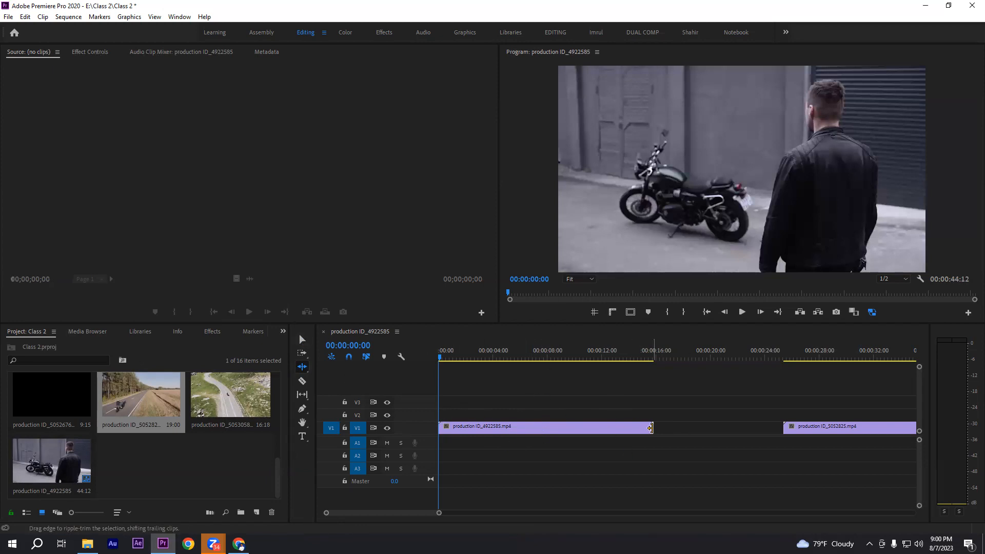
pyautogui.moveTo(649, 426); pyautogui.dragTo(575, 430)
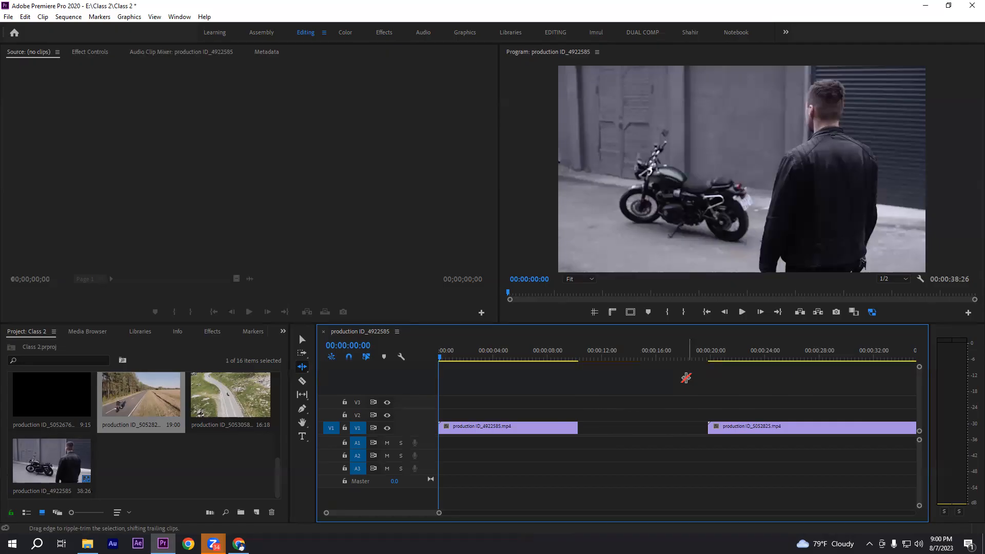
pyautogui.hotkey('ctrl', 'z')
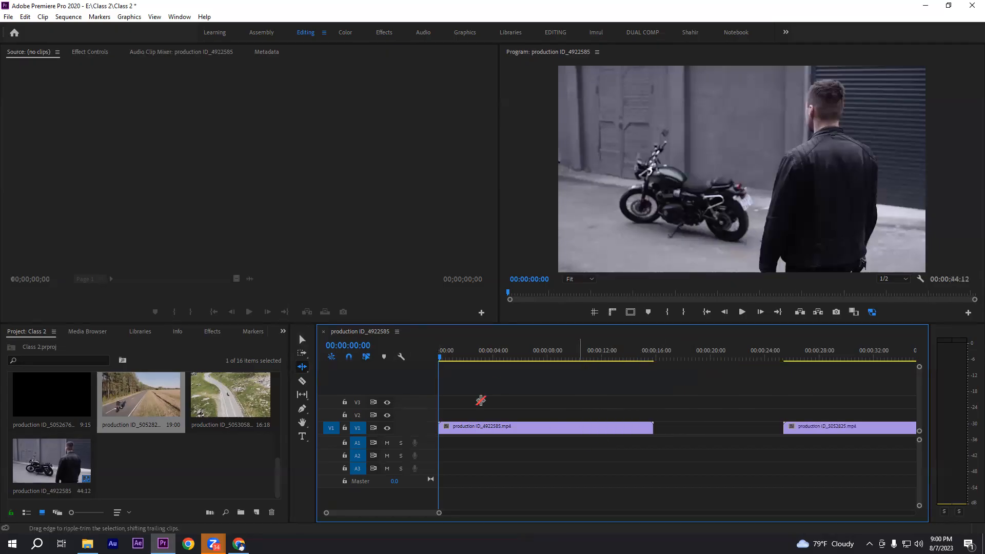
# Move the production ID_5052825 clip along V1 so it starts directly after the first clip, closing the gap
pyautogui.click(304, 340)
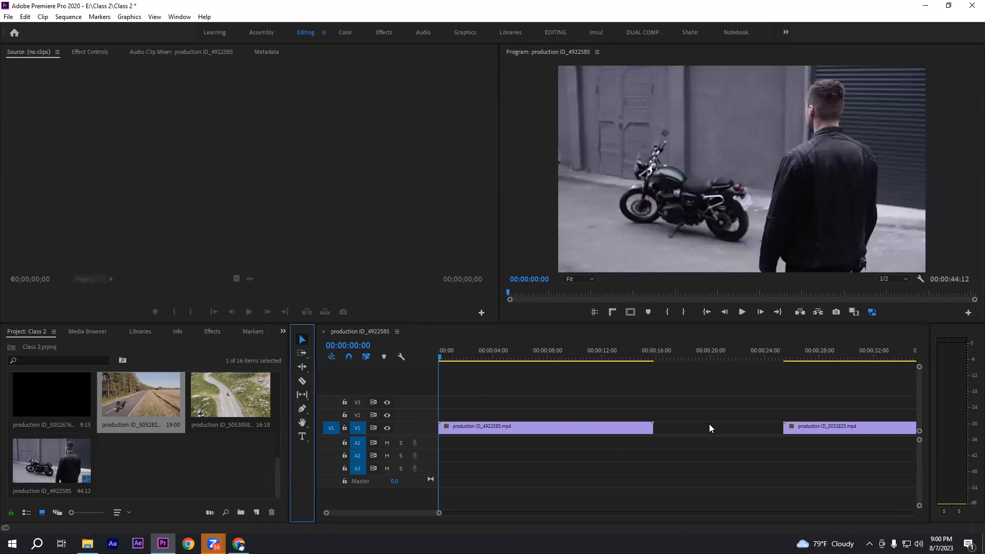
pyautogui.moveTo(806, 434); pyautogui.dragTo(645, 429)
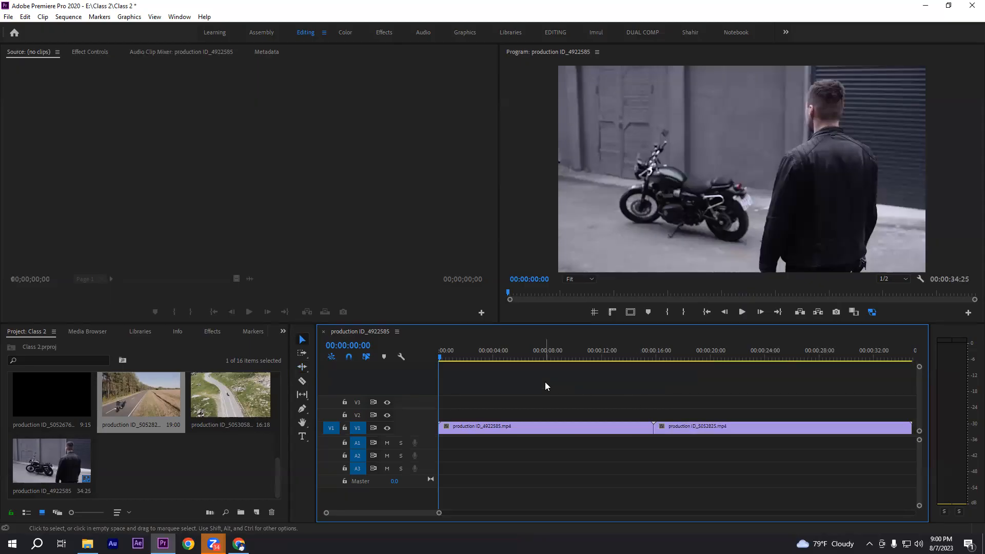
# Split the first clip at about 11:18 with the Razor tool and delete its trailing piece
pyautogui.click(303, 383)
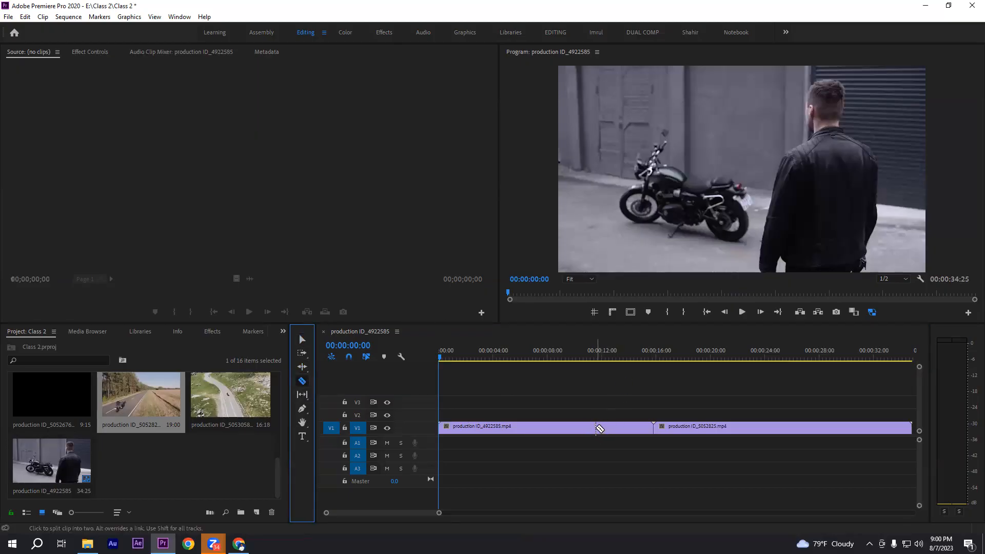
pyautogui.click(597, 429)
pyautogui.click(303, 339)
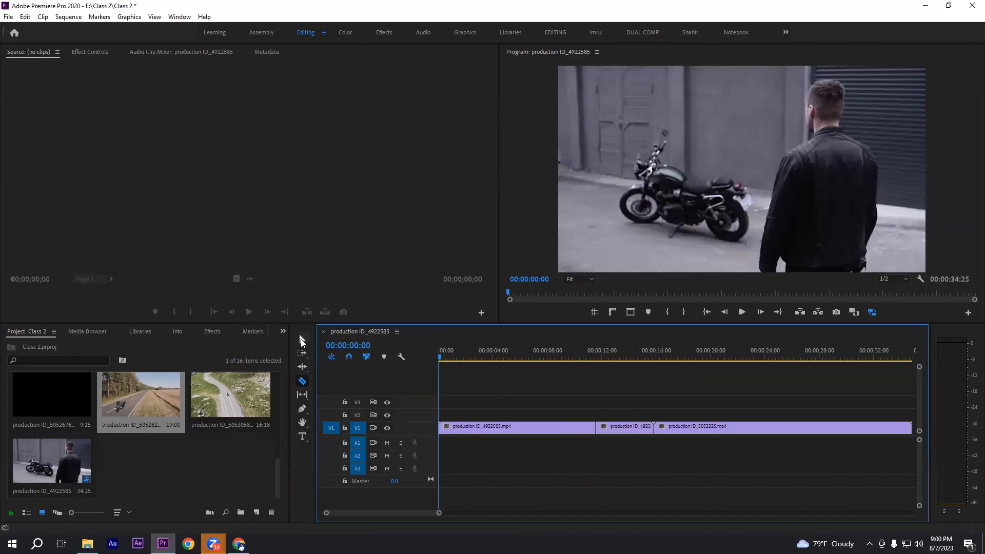
pyautogui.click(624, 429)
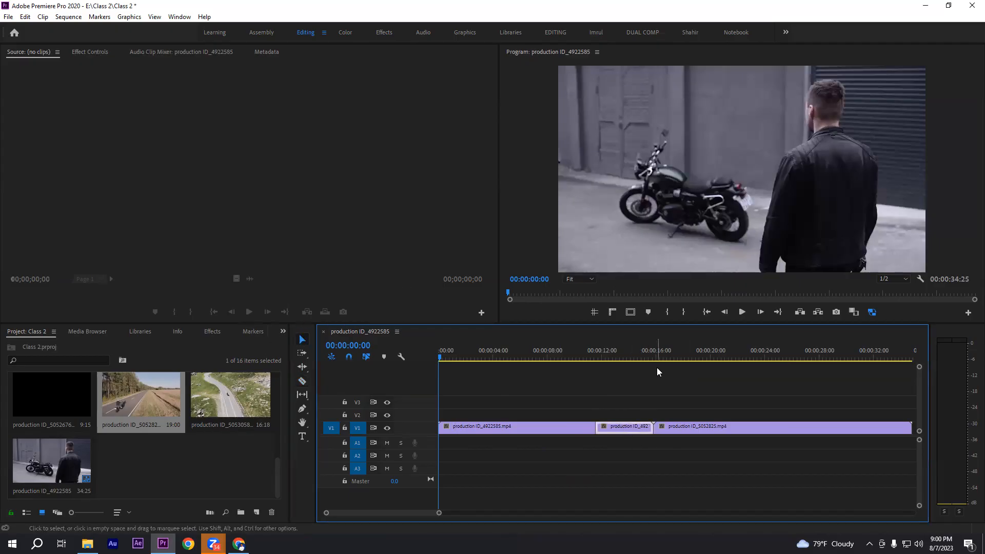
pyautogui.press('Delete')
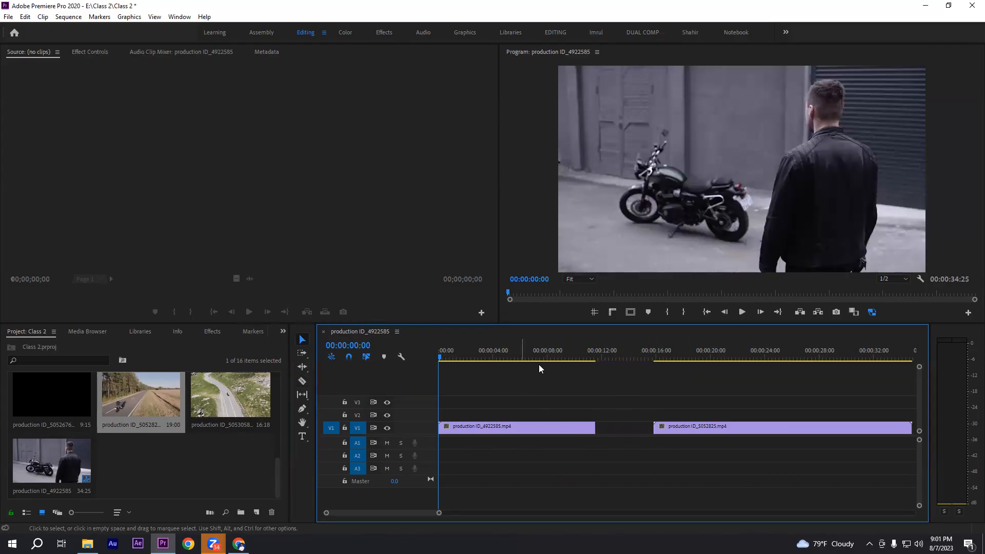
# Ripple delete the empty gap between the two clips on V1
pyautogui.moveTo(613, 409); pyautogui.dragTo(635, 471)
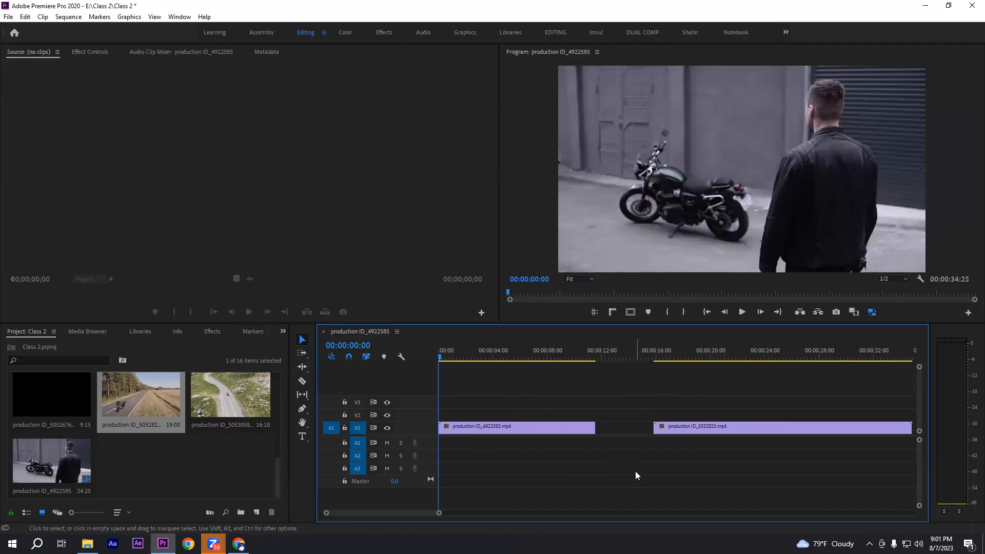
pyautogui.rightClick(616, 428)
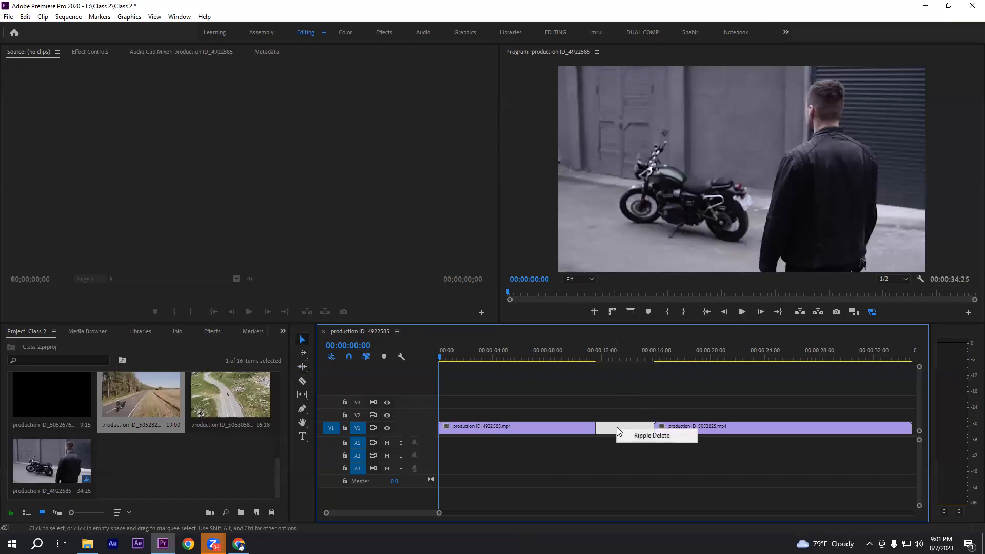
pyautogui.click(643, 436)
pyautogui.moveTo(552, 403); pyautogui.dragTo(667, 461)
pyautogui.click(640, 398)
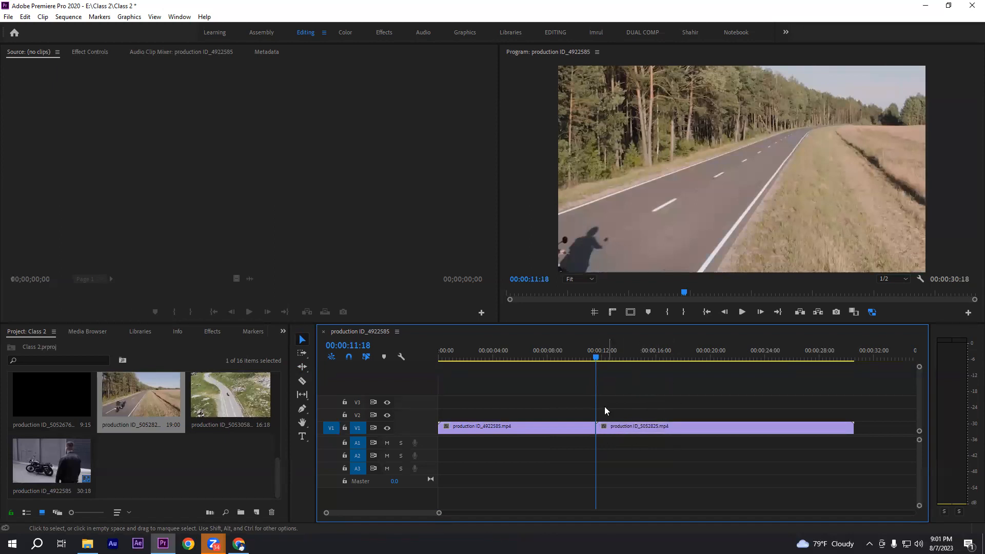
pyautogui.moveTo(558, 399); pyautogui.dragTo(641, 450)
pyautogui.click(631, 396)
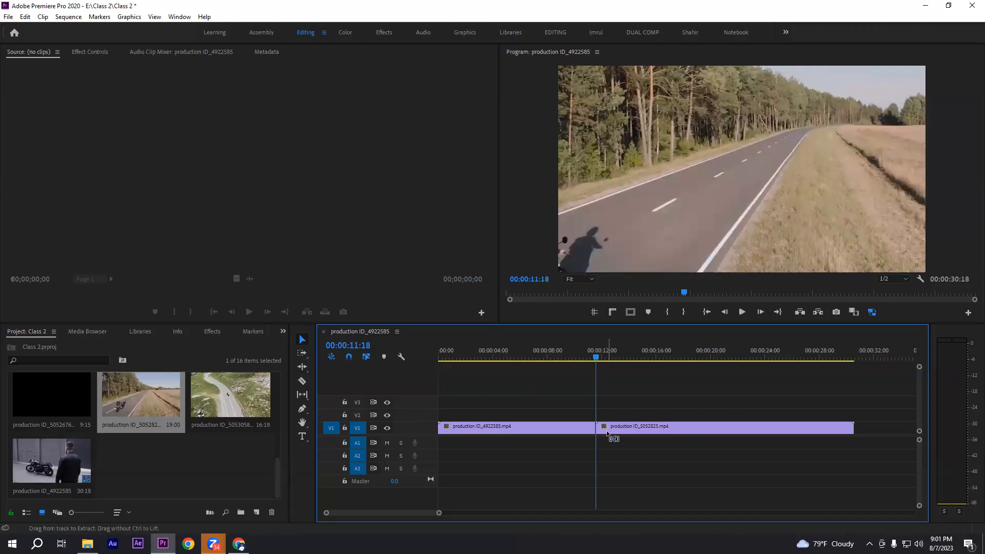
# Undo the ripple delete, the removal of the trailing piece and the razor cut in the first clip
pyautogui.moveTo(611, 429); pyautogui.dragTo(668, 430)
pyautogui.hotkey('ctrl', 'v')
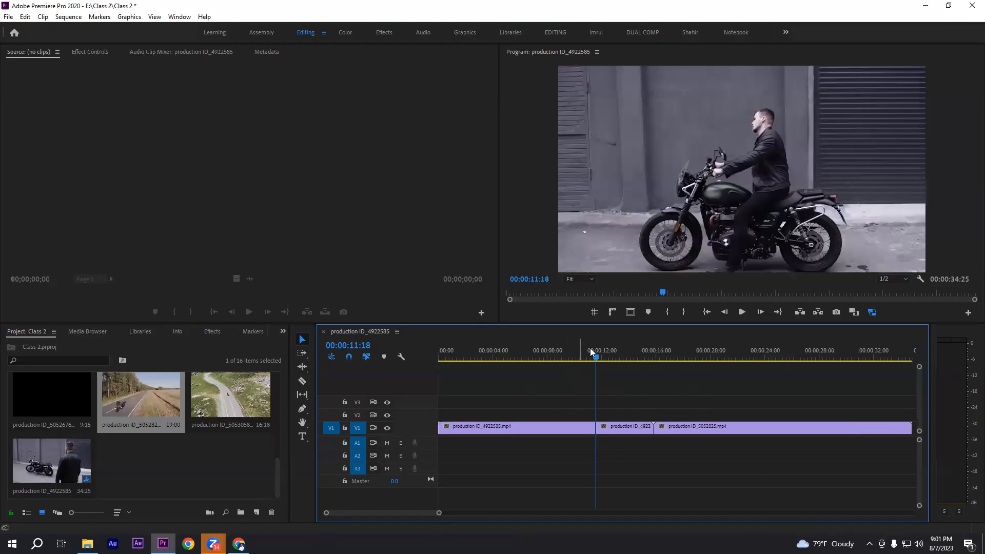
pyautogui.moveTo(598, 355); pyautogui.dragTo(577, 355)
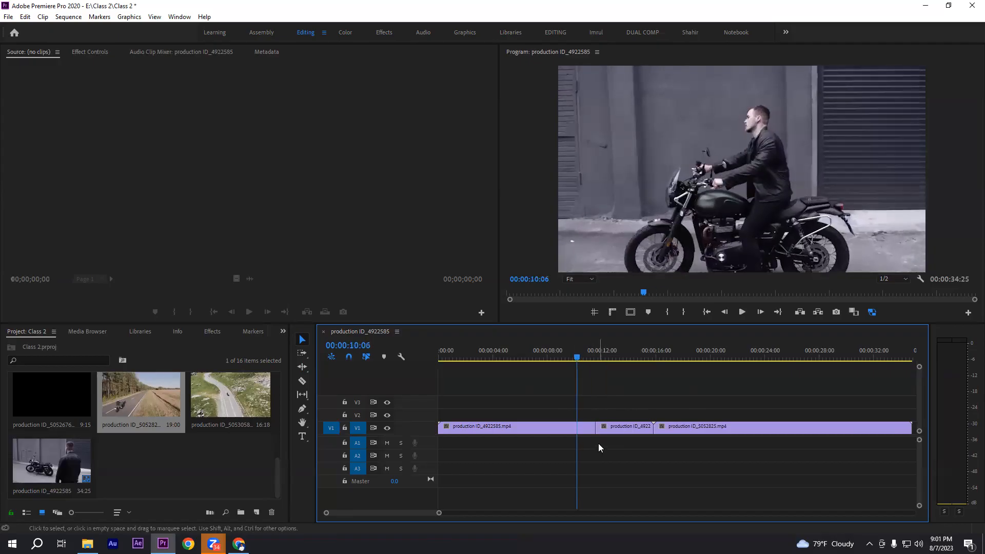
pyautogui.hotkey('ctrl', 'z')
pyautogui.moveTo(593, 410); pyautogui.dragTo(610, 452)
pyautogui.click(609, 399)
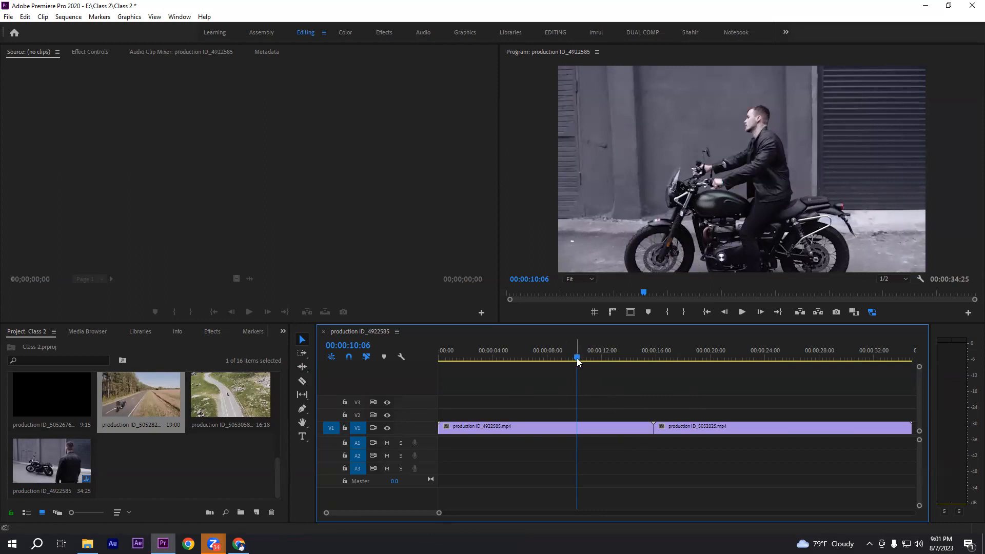
# Set the playhead to 00:00:10:16 and trim the first clip's end to it with the Ripple Edit tool
pyautogui.moveTo(578, 356)
pyautogui.mouseDown()
pyautogui.moveTo(599, 361)
pyautogui.moveTo(582, 359)
pyautogui.mouseUp()
pyautogui.moveTo(597, 406); pyautogui.dragTo(641, 470)
pyautogui.click(623, 406)
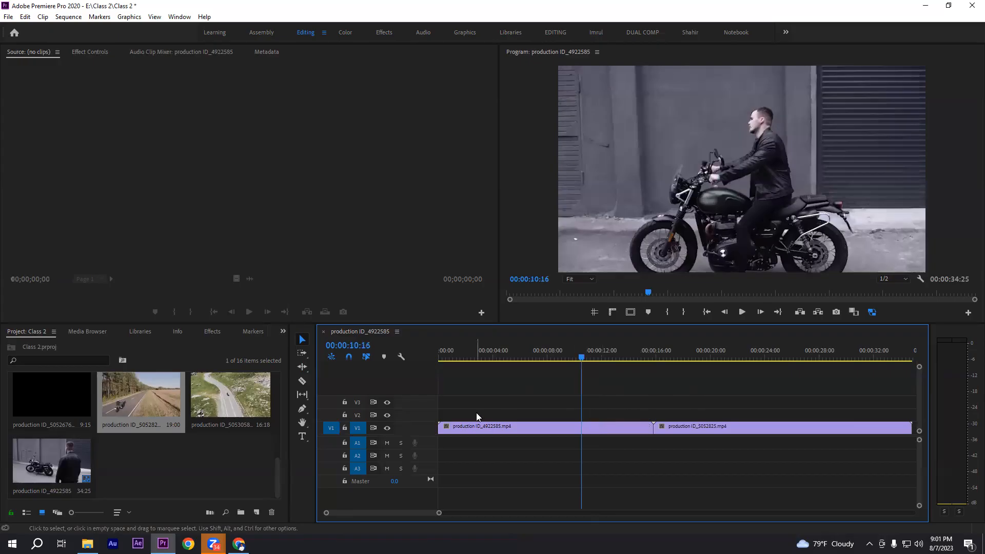
pyautogui.click(303, 368)
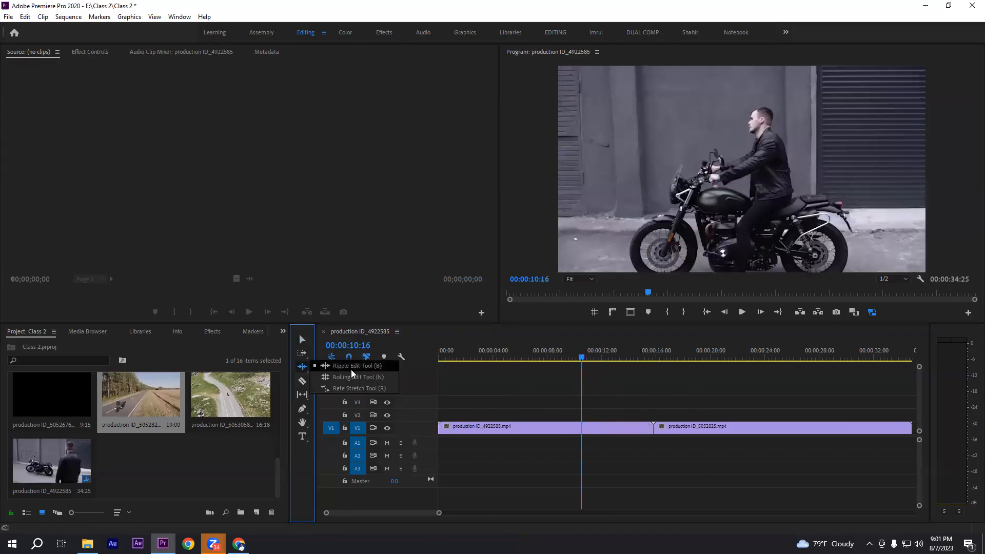
pyautogui.click(354, 367)
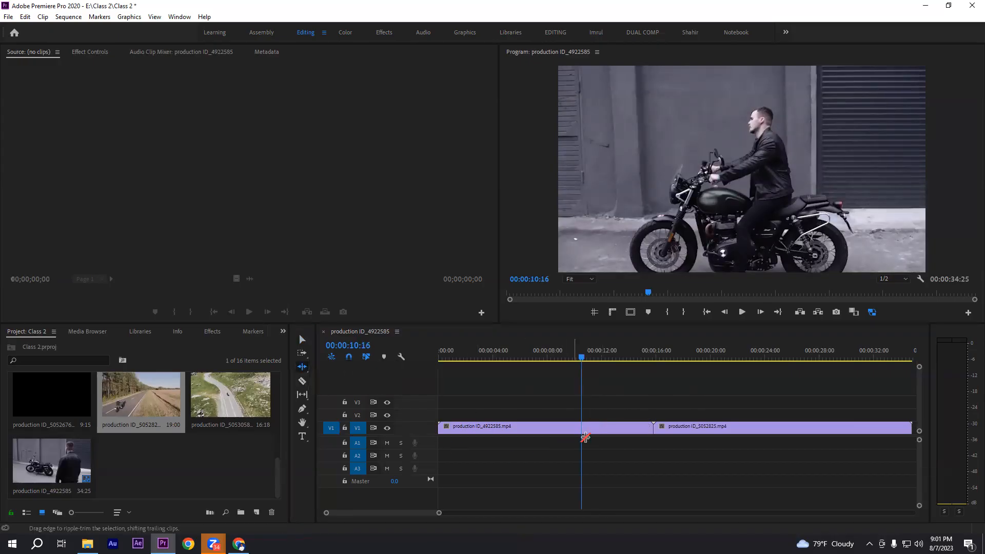
pyautogui.click(650, 430)
pyautogui.moveTo(650, 429); pyautogui.dragTo(581, 430)
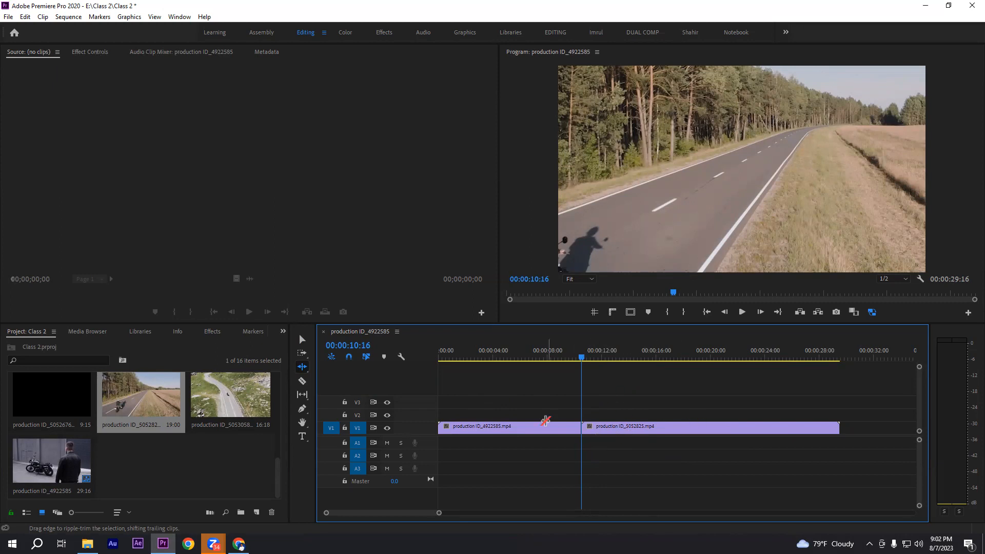
pyautogui.click(302, 366)
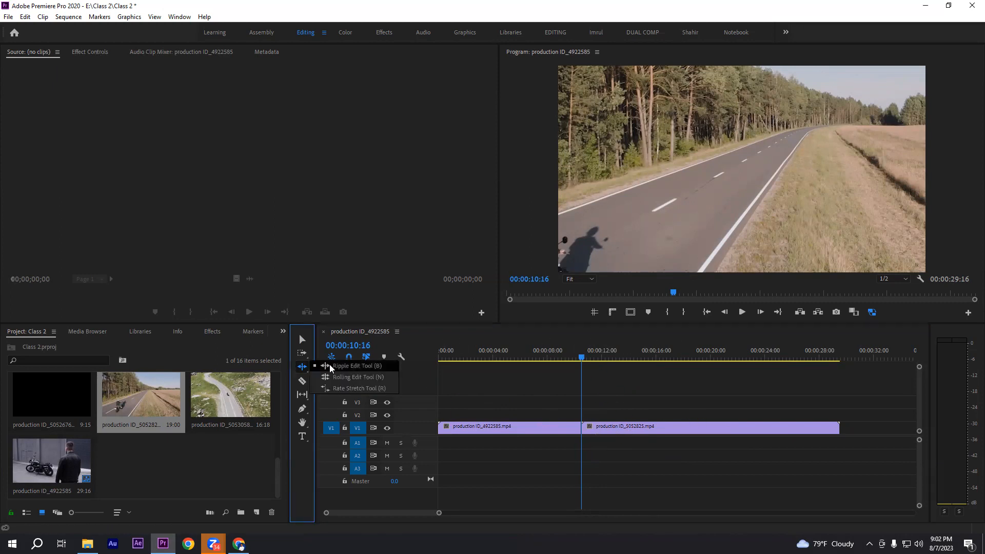
pyautogui.click(312, 367)
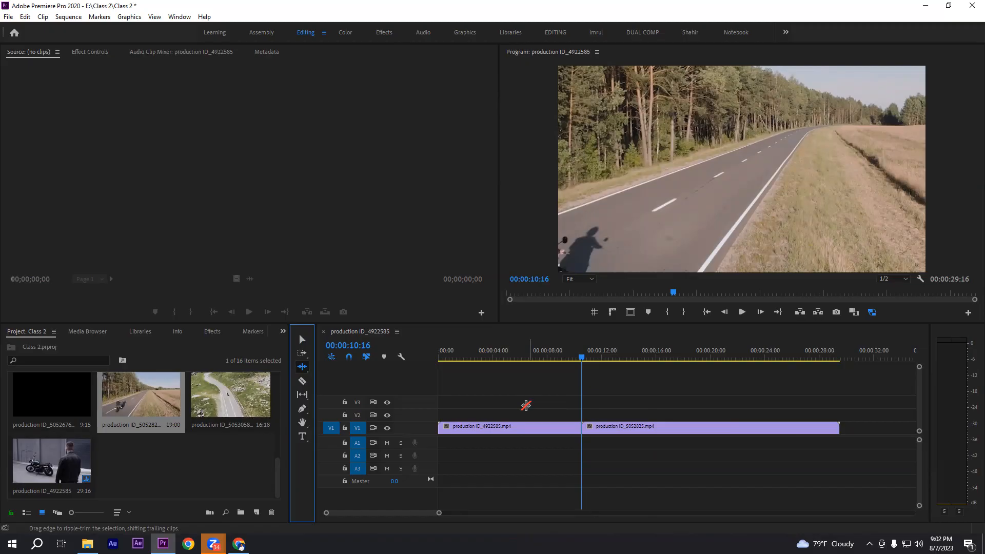
# Trim the second clip's end back to about 22:11 with the Selection tool, then undo the trim
pyautogui.click(302, 339)
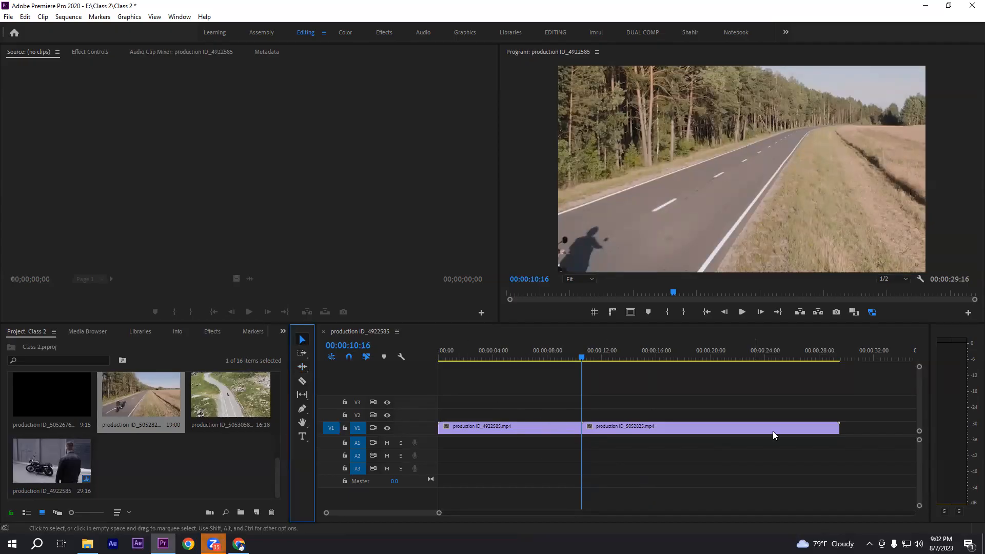
pyautogui.click(838, 429)
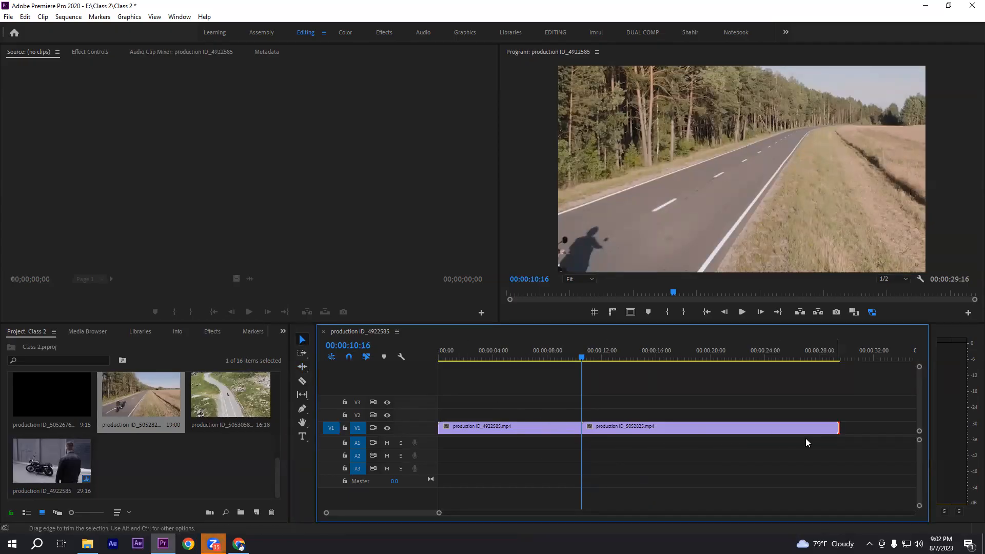
pyautogui.moveTo(821, 428); pyautogui.dragTo(741, 428)
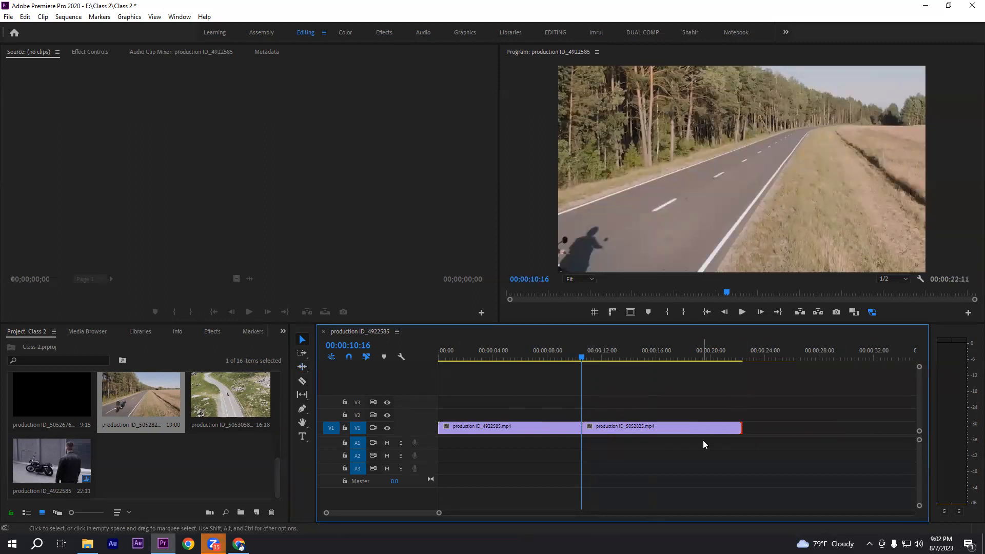
pyautogui.hotkey('ctrl', 'z')
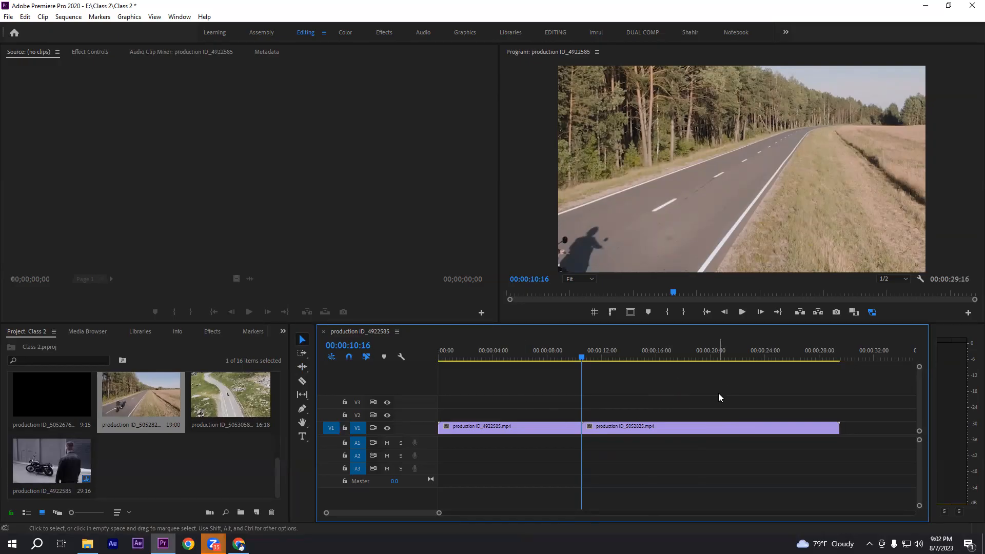
# Delete both clips from the sequence and place production ID_5052825 on V1 at about 6 seconds, keeping the existing sequence settings
pyautogui.moveTo(496, 405); pyautogui.dragTo(631, 444)
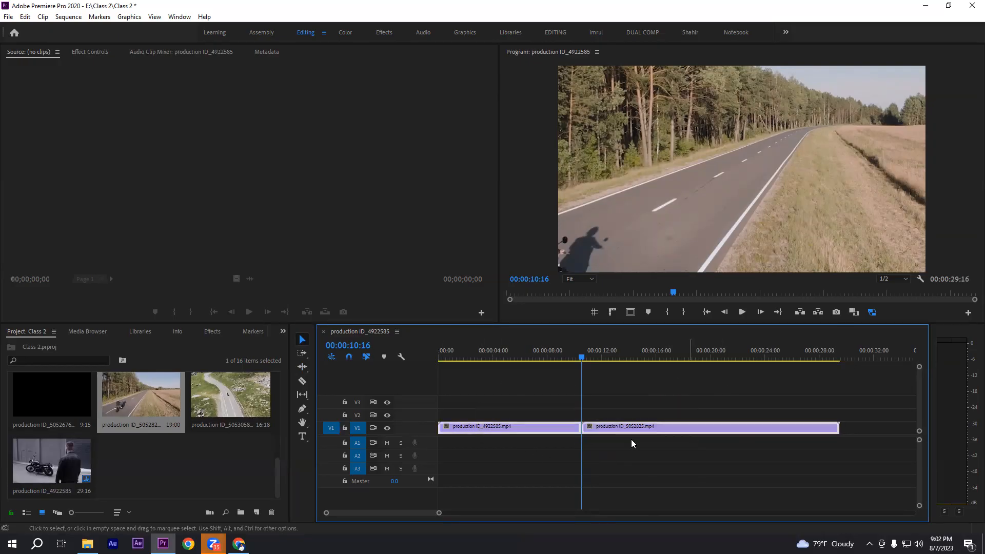
pyautogui.moveTo(512, 399); pyautogui.dragTo(638, 446)
pyautogui.press('Delete')
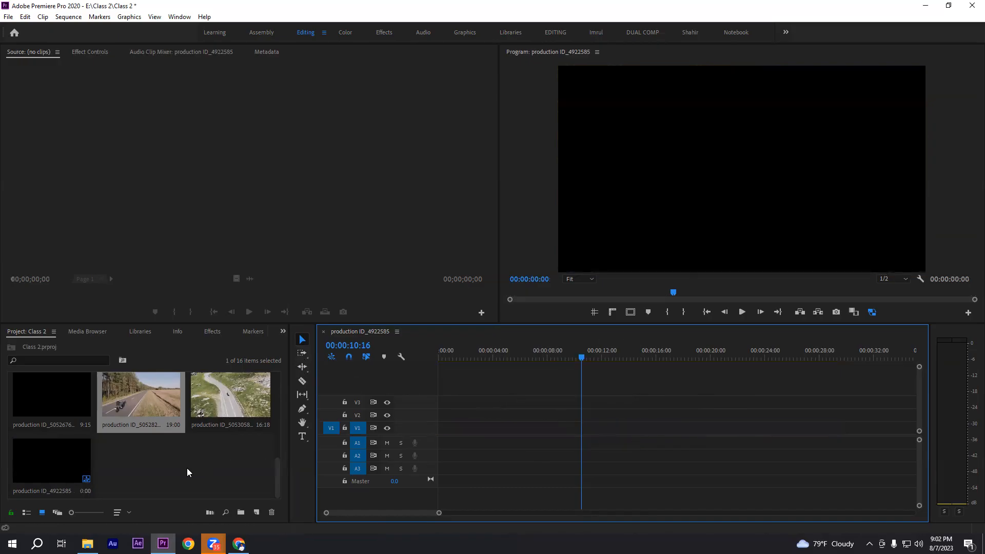
pyautogui.moveTo(149, 413); pyautogui.dragTo(524, 427)
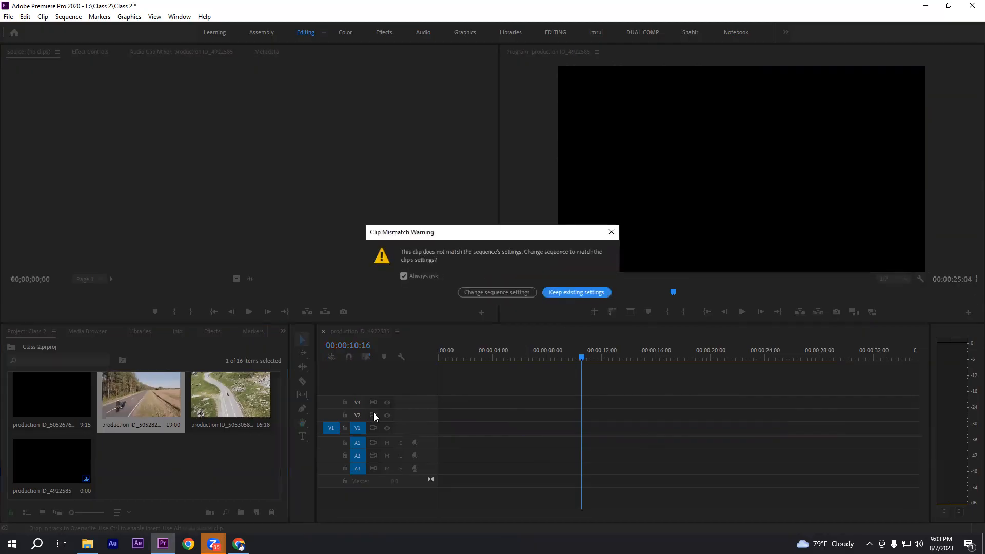
pyautogui.click(571, 293)
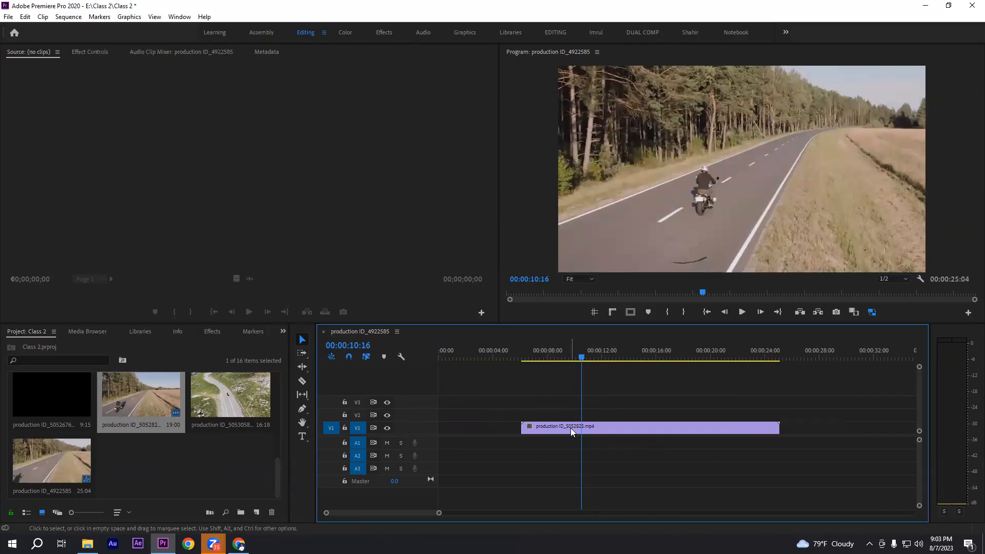
pyautogui.moveTo(505, 404); pyautogui.dragTo(540, 460)
pyautogui.moveTo(769, 400); pyautogui.dragTo(821, 458)
pyautogui.click(814, 390)
pyautogui.moveTo(495, 410); pyautogui.dragTo(539, 453)
pyautogui.click(540, 440)
pyautogui.moveTo(762, 406); pyautogui.dragTo(817, 456)
pyautogui.click(806, 423)
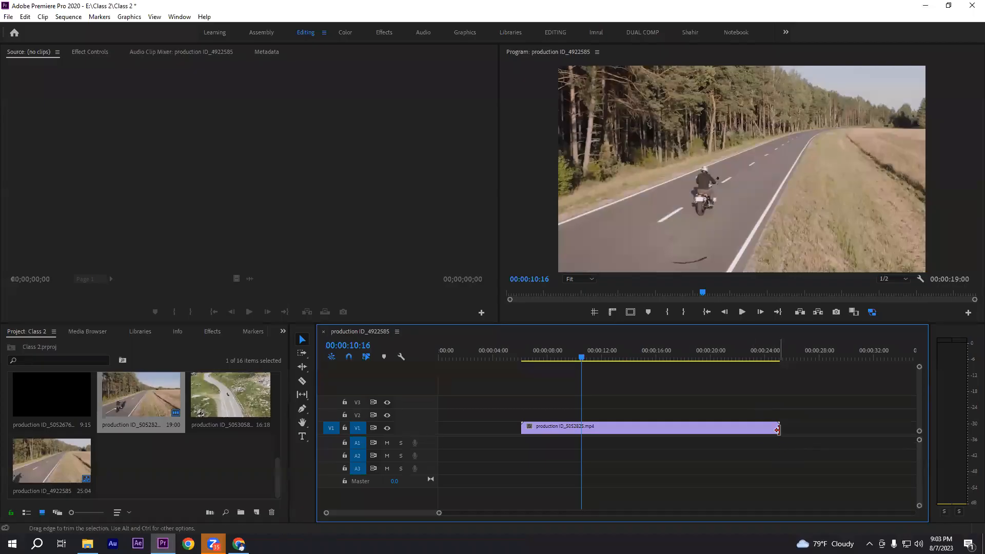
pyautogui.moveTo(805, 402); pyautogui.dragTo(870, 464)
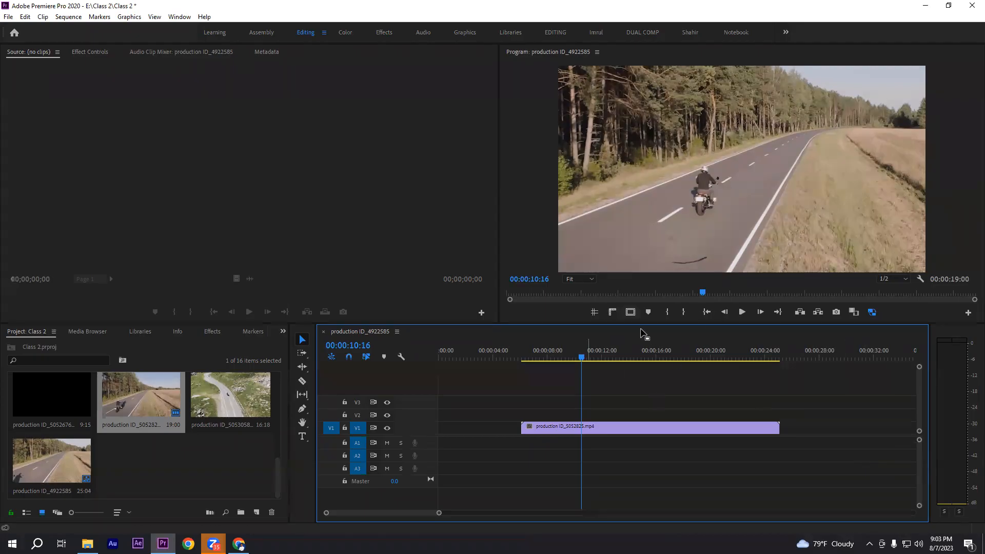
# Move the production ID_5052825 clip to the start of the sequence on V1 and check frames up to its end
pyautogui.click(301, 343)
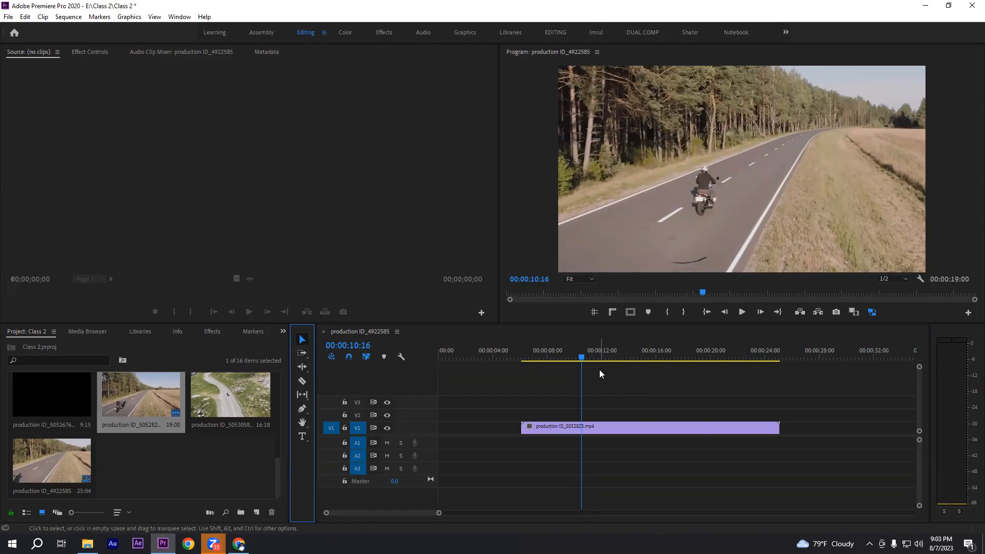
pyautogui.moveTo(551, 436); pyautogui.dragTo(469, 436)
pyautogui.click(559, 359)
pyautogui.click(536, 360)
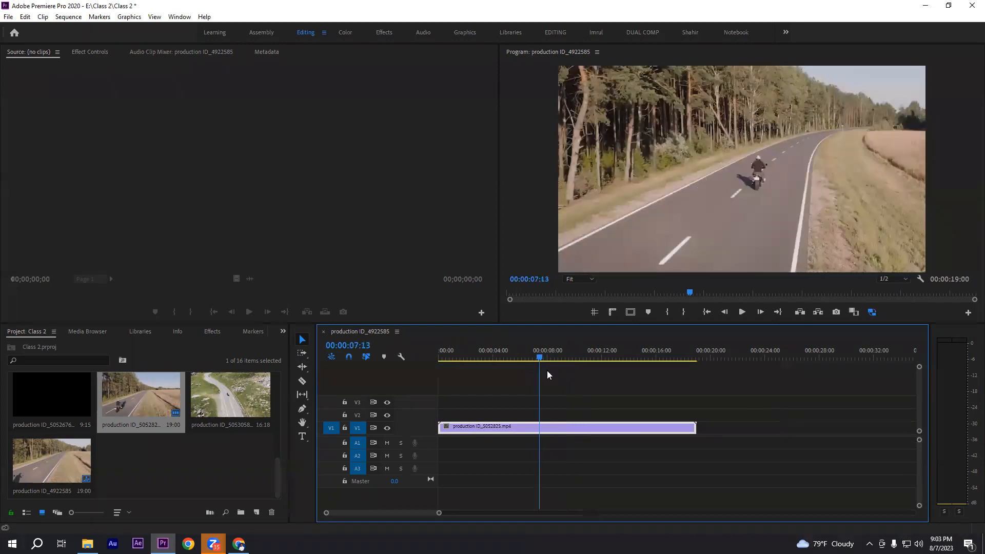
pyautogui.click(693, 358)
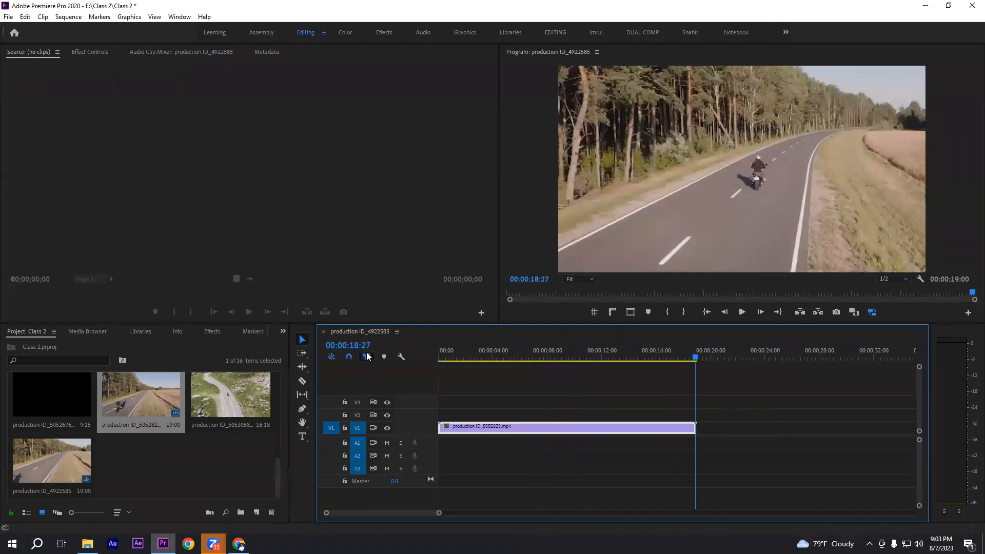
# Set the playhead to 00:00:08:01 and split the production ID_5052825 clip there with the Razor tool
pyautogui.click(561, 359)
pyautogui.click(548, 359)
pyautogui.moveTo(440, 405); pyautogui.dragTo(534, 469)
pyautogui.moveTo(579, 400); pyautogui.dragTo(756, 445)
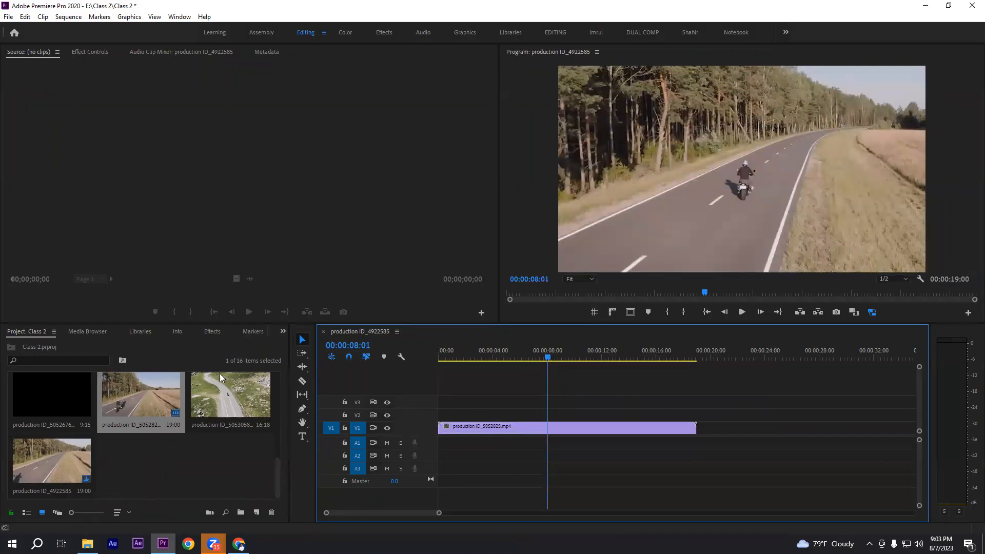
pyautogui.click(302, 381)
pyautogui.click(548, 428)
pyautogui.click(302, 339)
# Delete the second piece of the split clip, then undo the deletion
pyautogui.click(589, 436)
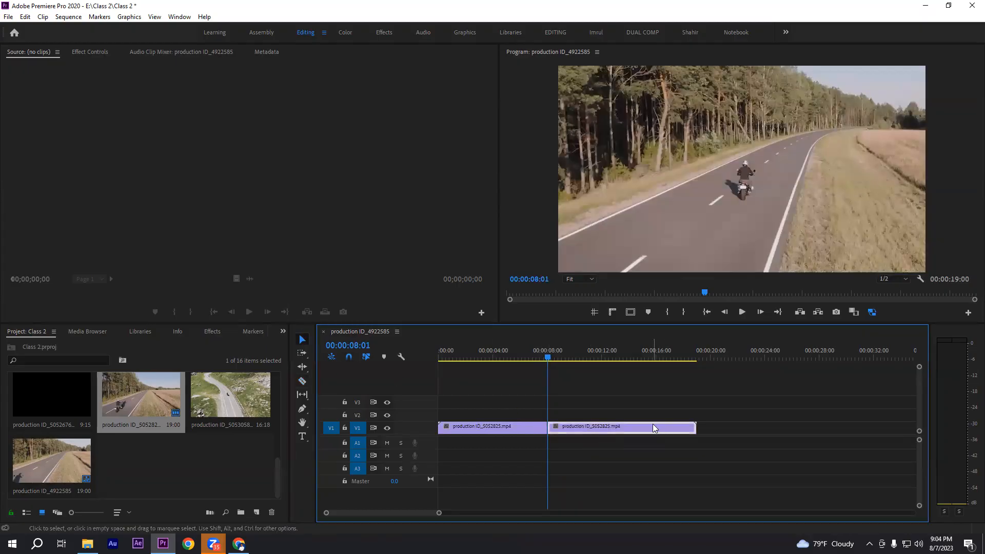
pyautogui.press('Delete')
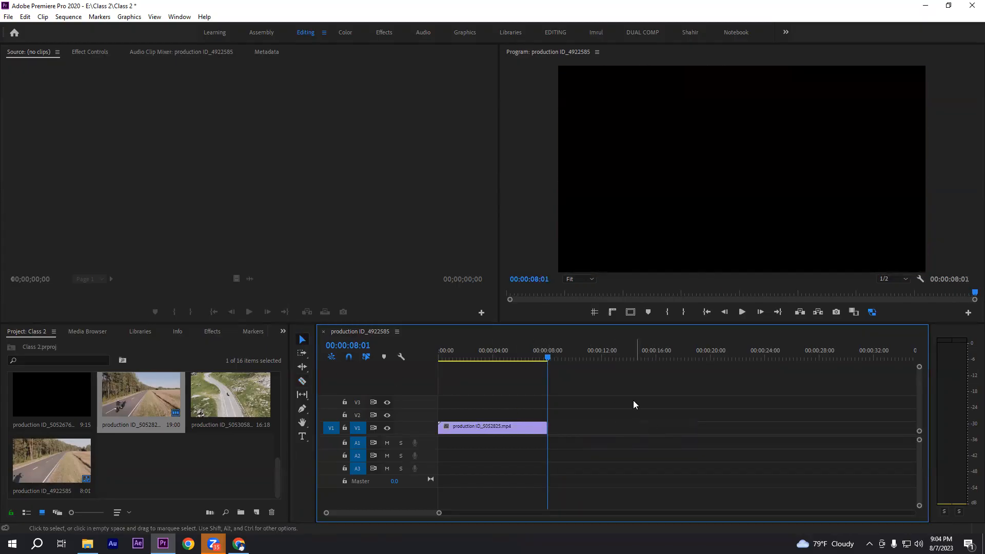
pyautogui.hotkey('ctrl', 'z')
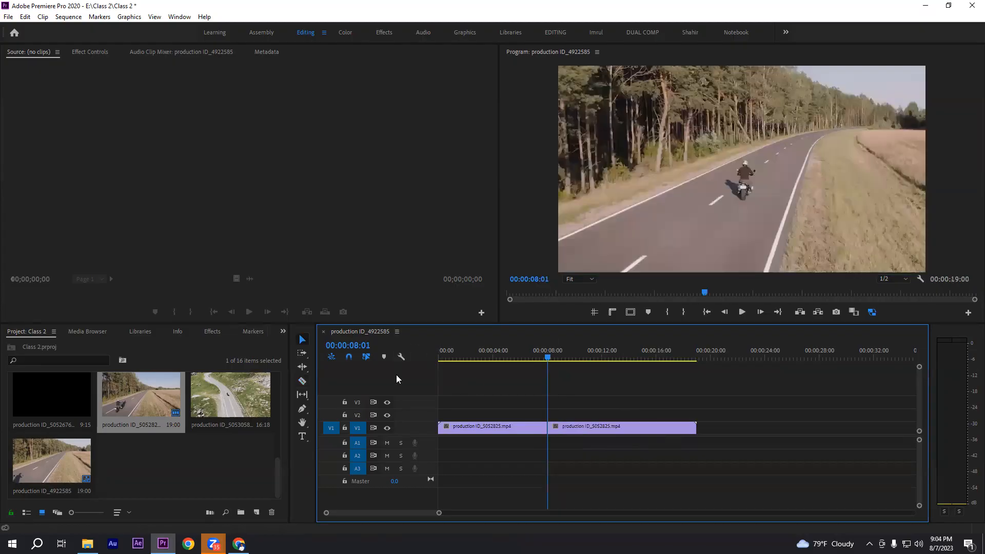
# Undo the razor split and trim the end of the production ID_5052825 clip back to the playhead at 00:00:08:01
pyautogui.hotkey('ctrl', 'z')
pyautogui.click(310, 370)
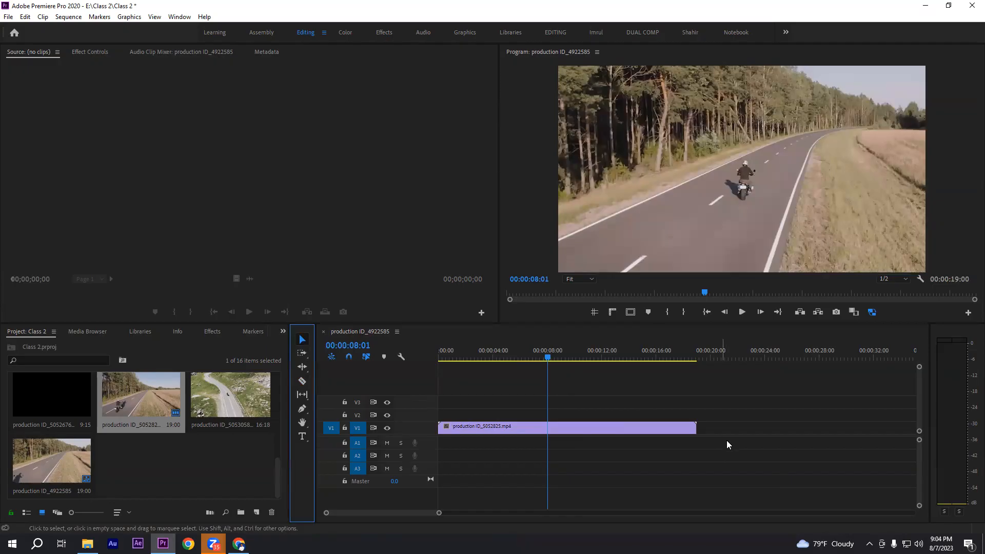
pyautogui.click(692, 427)
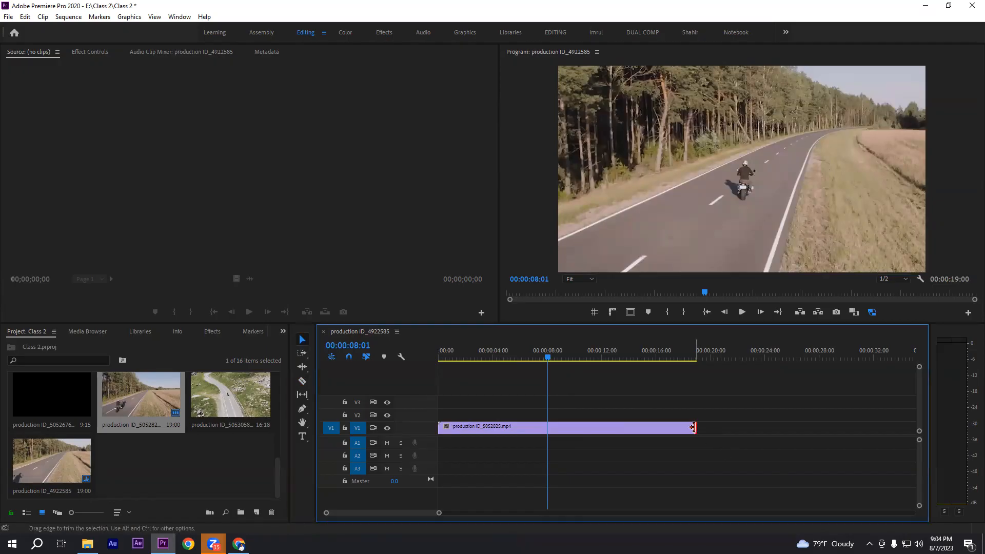
pyautogui.moveTo(692, 428); pyautogui.dragTo(547, 430)
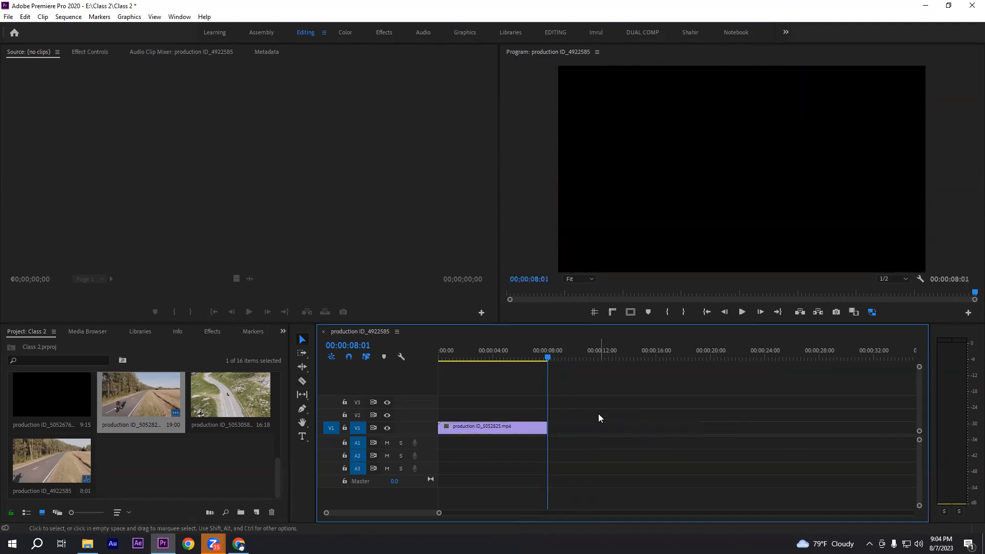
pyautogui.moveTo(579, 402)
pyautogui.mouseDown()
pyautogui.moveTo(679, 442)
pyautogui.moveTo(852, 480)
pyautogui.mouseUp()
pyautogui.moveTo(502, 395); pyautogui.dragTo(577, 459)
pyautogui.moveTo(559, 406); pyautogui.dragTo(669, 425)
# Set the playhead to 00:00:04:00 and trim the start of the production ID_5052825 clip to it
pyautogui.moveTo(495, 431)
pyautogui.moveTo(548, 357); pyautogui.dragTo(491, 363)
pyautogui.moveTo(518, 393); pyautogui.dragTo(585, 473)
pyautogui.moveTo(480, 410); pyautogui.dragTo(431, 453)
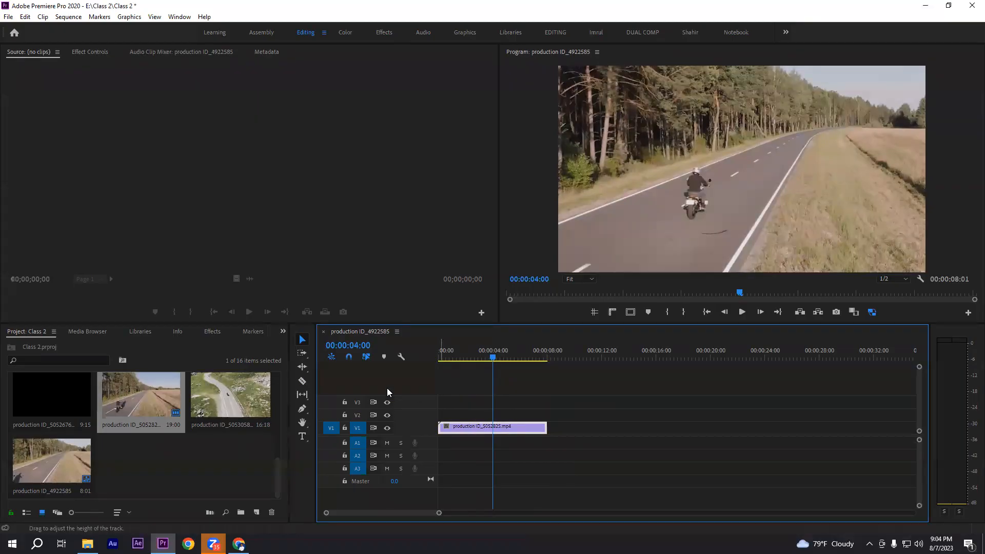
pyautogui.click(304, 340)
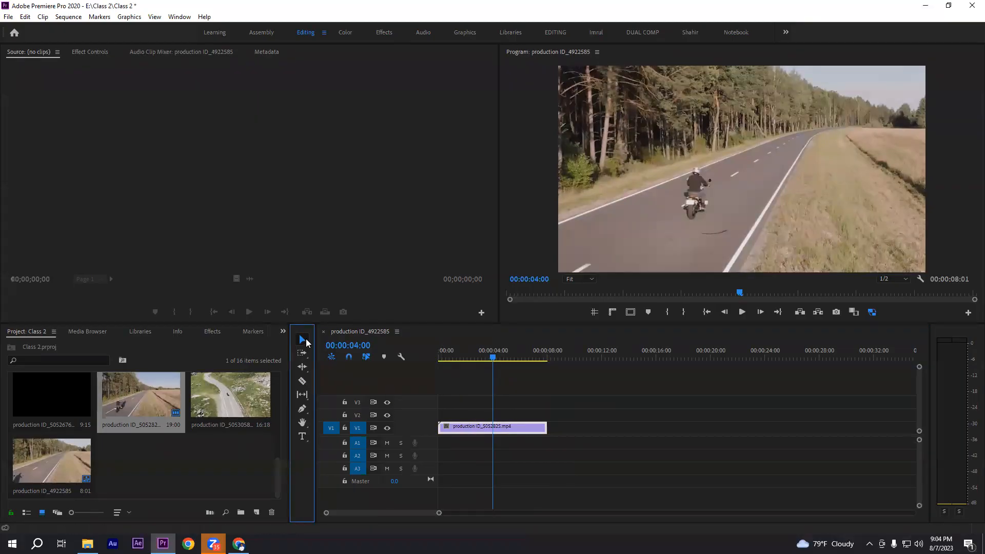
pyautogui.click(441, 427)
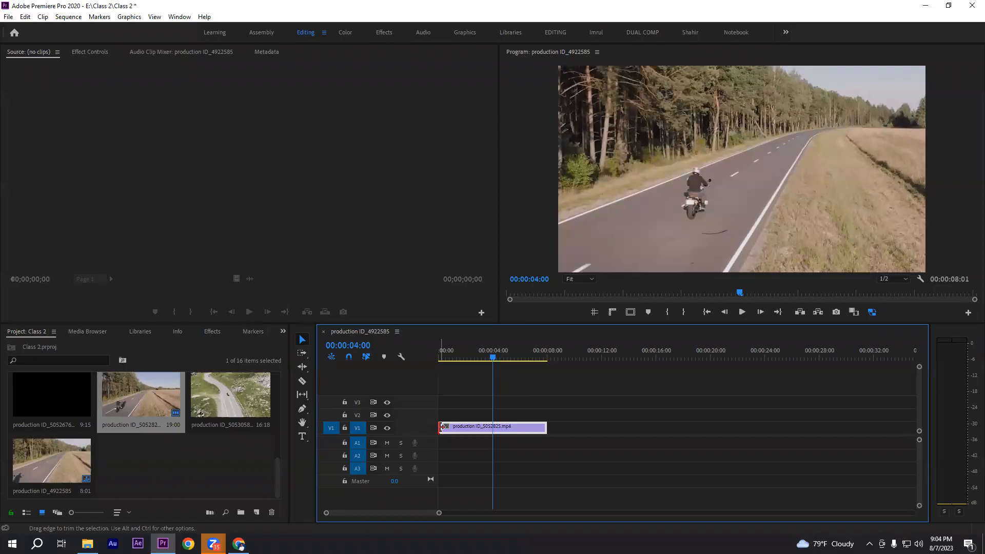
pyautogui.moveTo(442, 427); pyautogui.dragTo(493, 432)
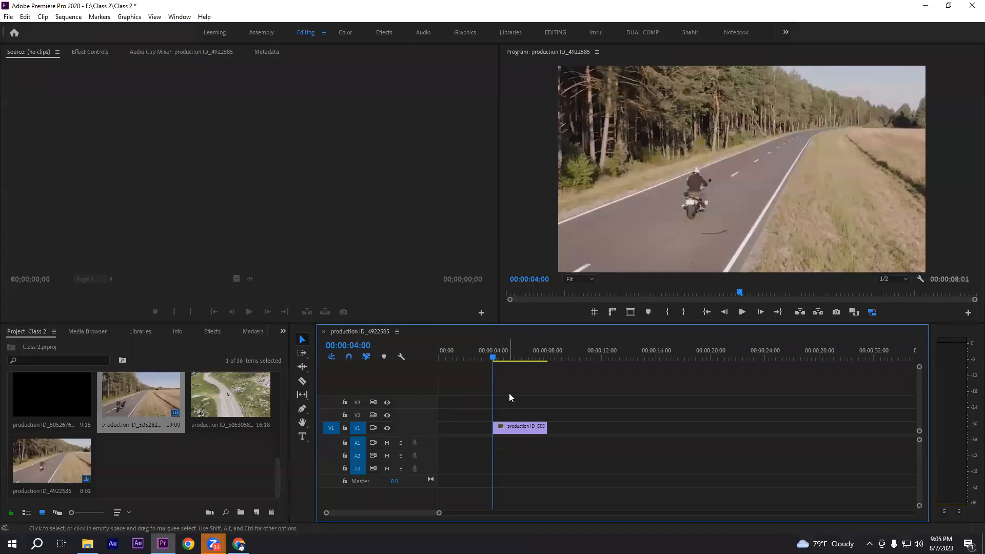
# Move the trimmed production ID_5052825 clip to the start of the sequence on V1 and check its frames
pyautogui.moveTo(507, 411); pyautogui.dragTo(539, 468)
pyautogui.moveTo(512, 429); pyautogui.dragTo(454, 430)
pyautogui.moveTo(451, 358)
pyautogui.mouseDown()
pyautogui.moveTo(429, 358)
pyautogui.moveTo(498, 357)
pyautogui.moveTo(426, 356)
pyautogui.moveTo(452, 358)
pyautogui.mouseUp()
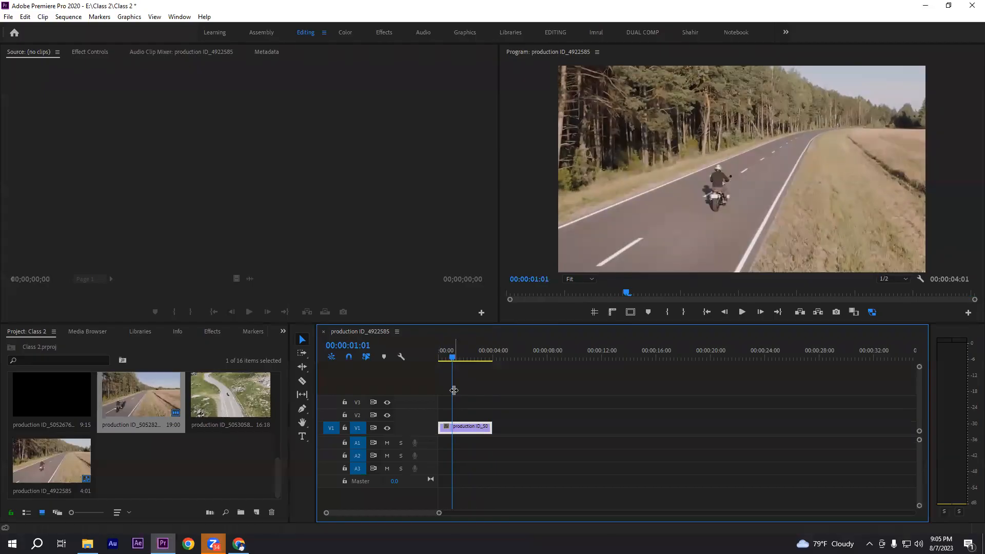
pyautogui.moveTo(453, 366); pyautogui.dragTo(489, 360)
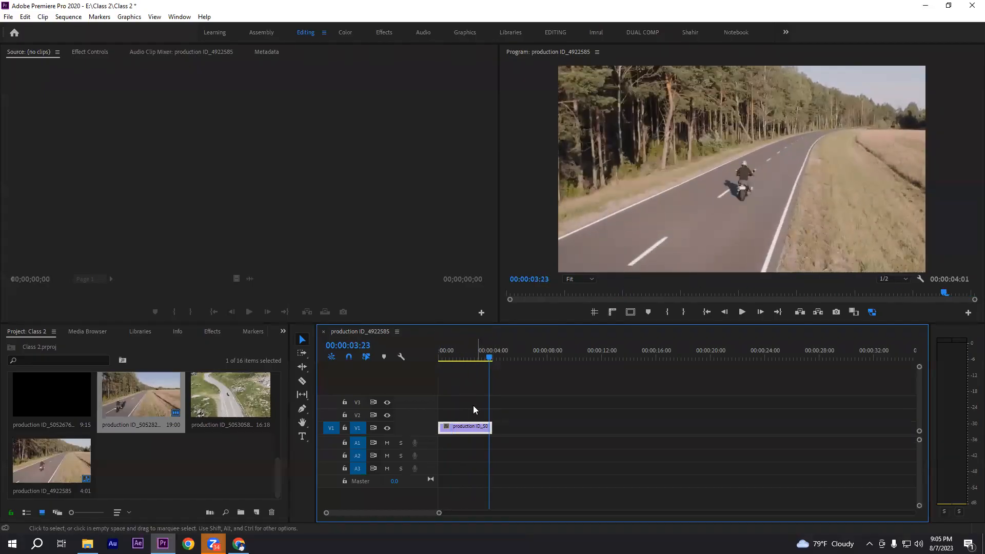
# Split the production ID_5052825 clip at 00:00:01:01 with the Razor tool and trim the first piece's start slightly
pyautogui.click(465, 354)
pyautogui.moveTo(463, 357)
pyautogui.mouseDown()
pyautogui.moveTo(441, 359)
pyautogui.moveTo(453, 360)
pyautogui.mouseUp()
pyautogui.click(302, 381)
pyautogui.click(452, 428)
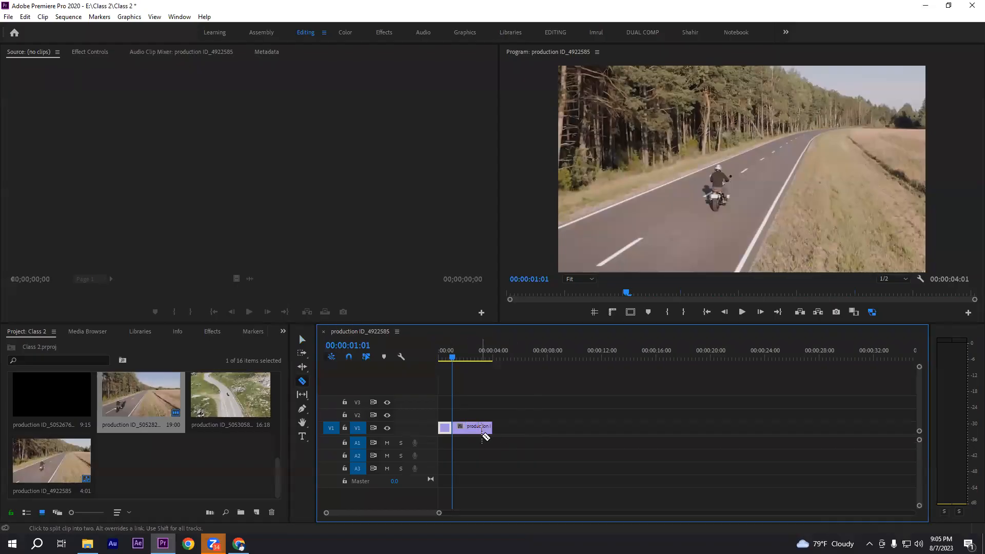
pyautogui.click(303, 339)
pyautogui.click(491, 404)
pyautogui.moveTo(439, 428); pyautogui.dragTo(442, 428)
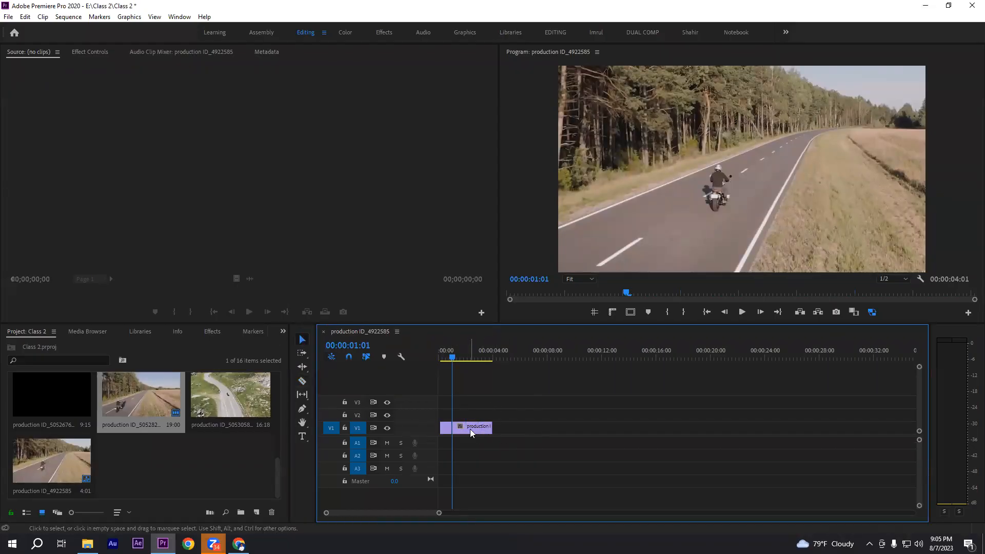
# Set the playhead to 00:00:03:00 and split the second piece of the clip there with the Razor tool
pyautogui.moveTo(457, 359); pyautogui.dragTo(478, 365)
pyautogui.click(302, 381)
pyautogui.click(483, 429)
pyautogui.press('v')
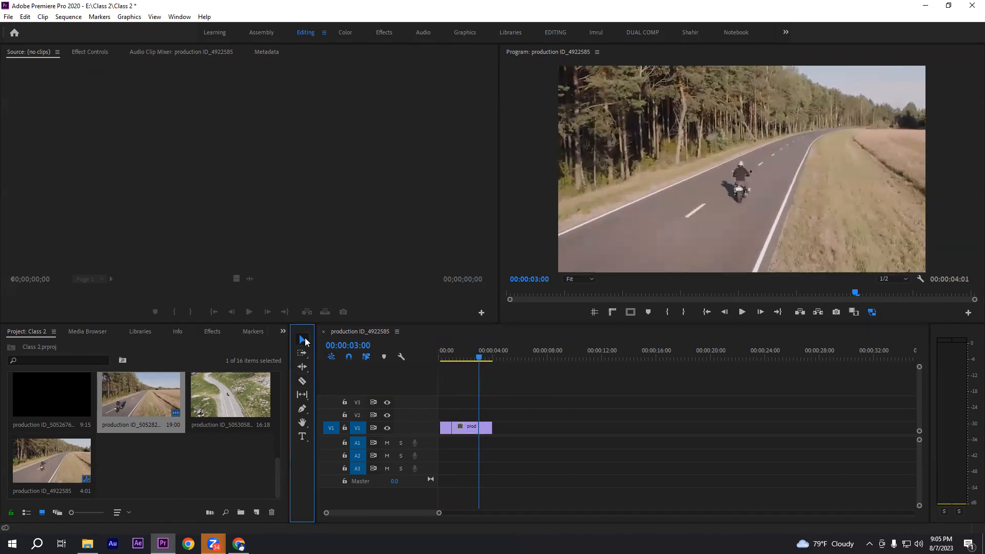
# Delete the middle piece of the clip, ripple delete the gap it leaves and return the playhead to the sequence start
pyautogui.click(465, 427)
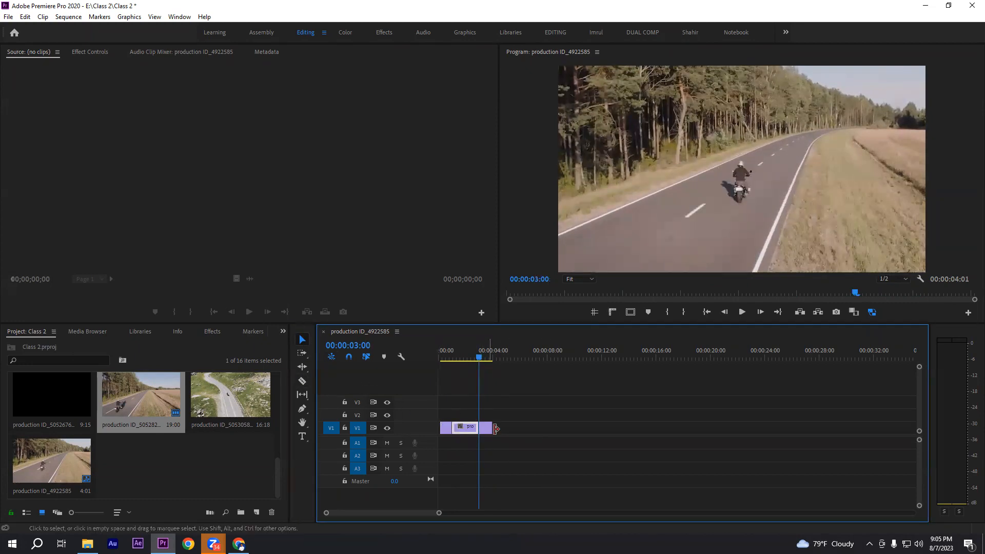
pyautogui.press('Delete')
pyautogui.rightClick(461, 430)
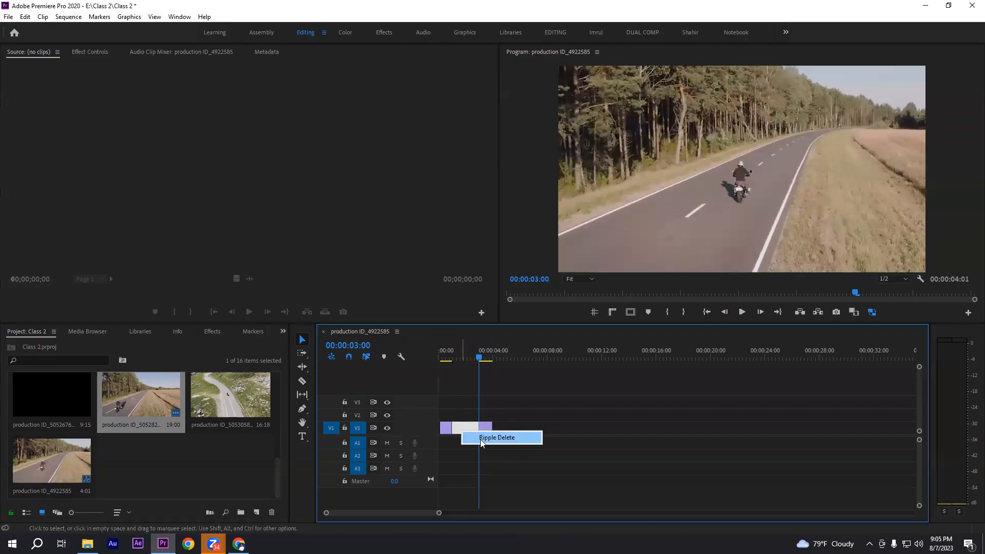
pyautogui.click(497, 437)
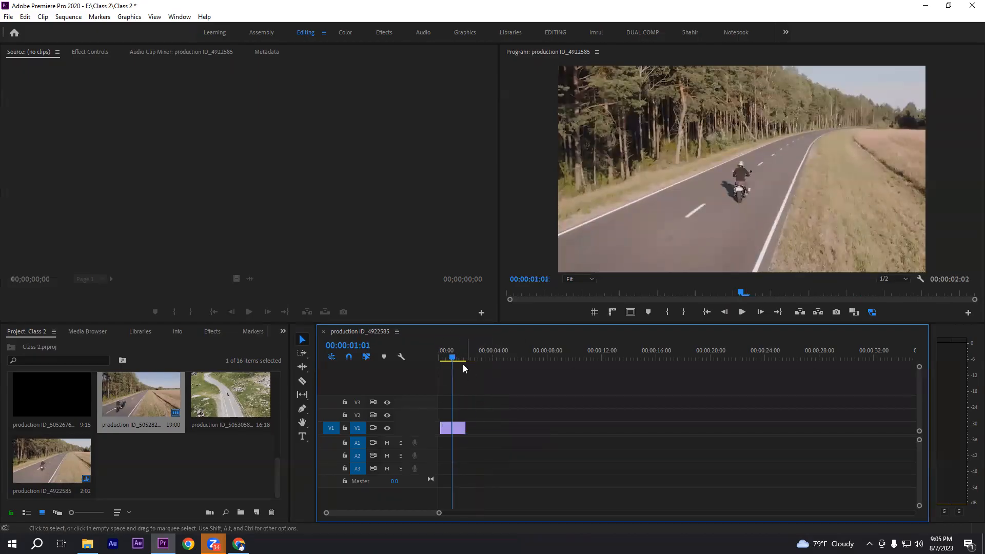
pyautogui.press('Home')
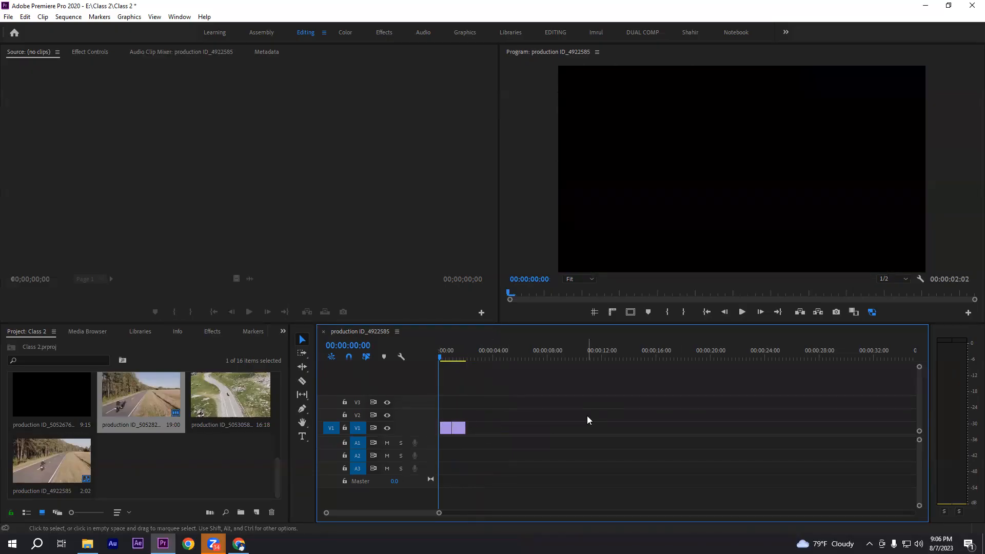
pyautogui.click(302, 340)
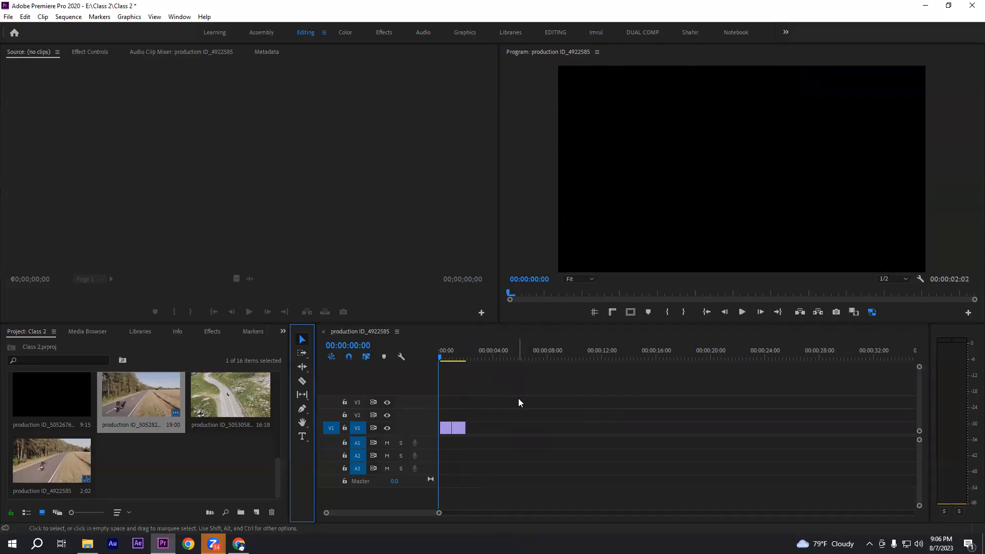
pyautogui.moveTo(523, 409); pyautogui.dragTo(445, 435)
pyautogui.click(561, 415)
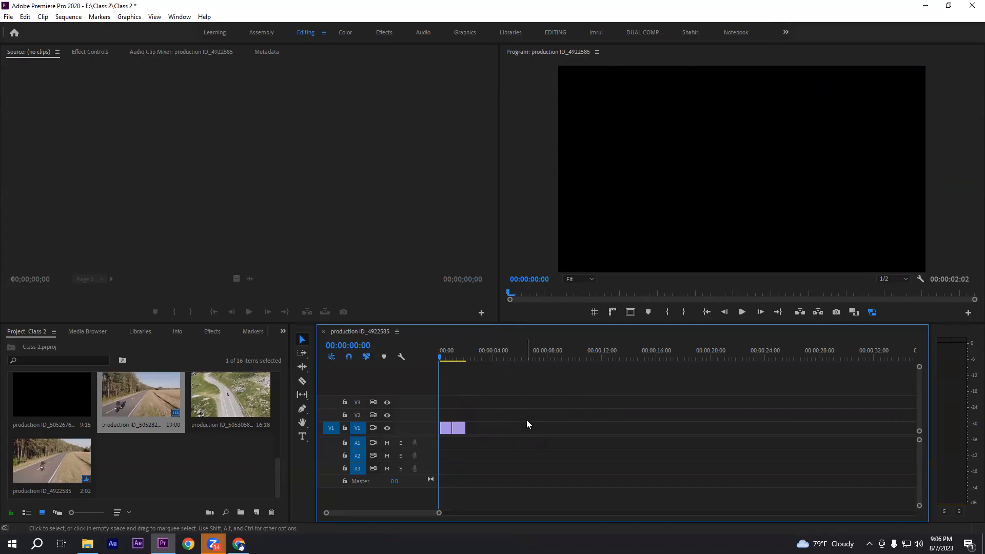
pyautogui.click(303, 367)
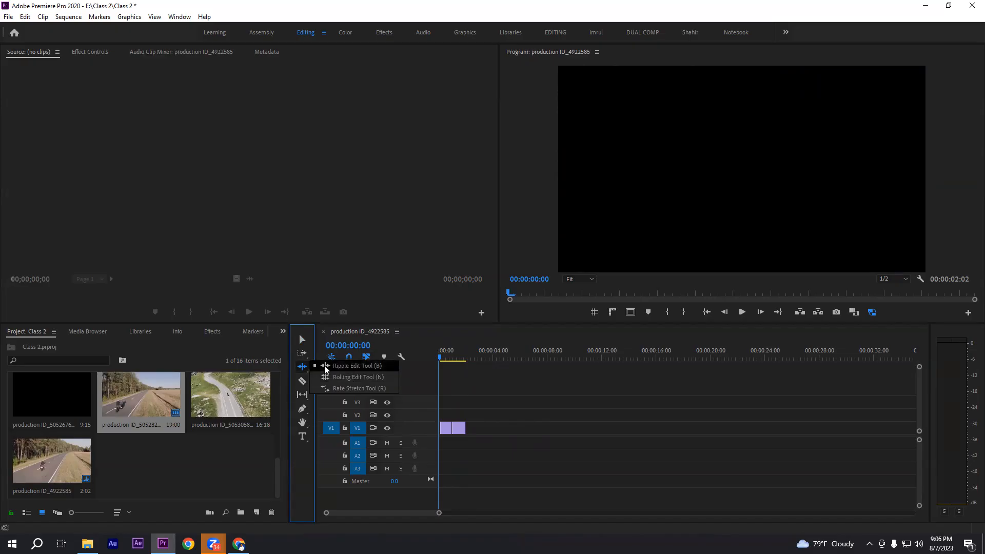
pyautogui.click(302, 368)
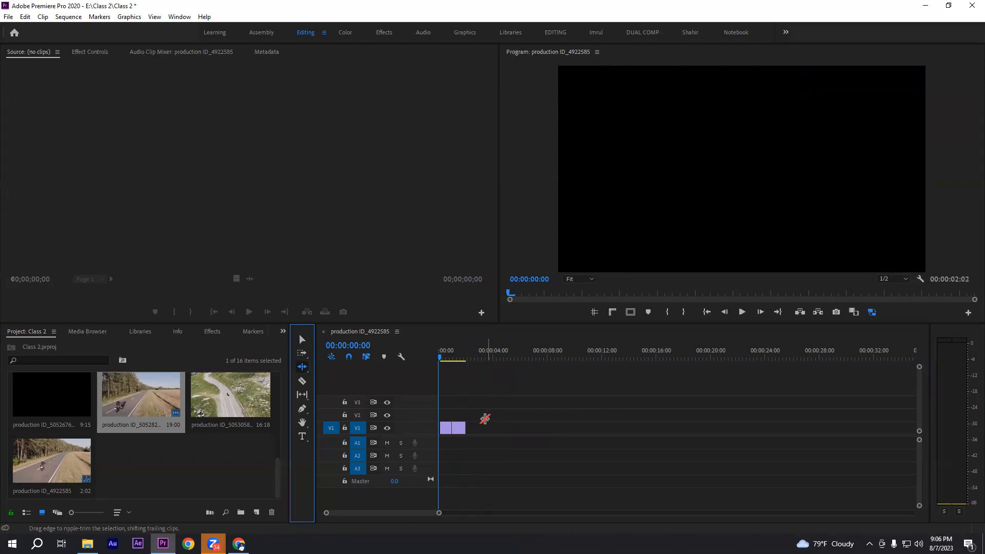
pyautogui.click(304, 367)
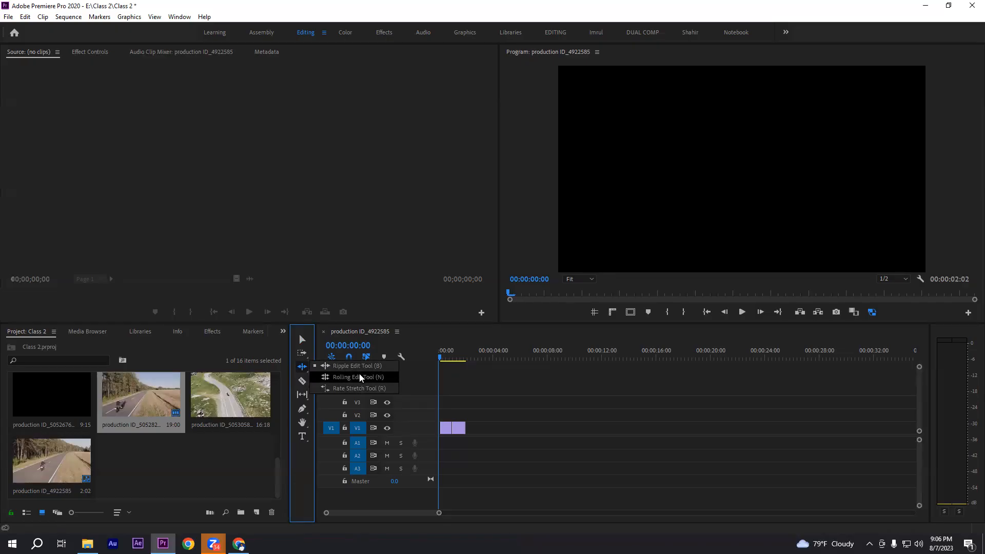
# Clear the remaining pieces from the sequence and place production ID_4922585 and production ID_4922587 back to back from the start of V1
pyautogui.click(302, 339)
pyautogui.moveTo(491, 400); pyautogui.dragTo(437, 446)
pyautogui.press('Delete')
pyautogui.rightClick(209, 474)
pyautogui.click(176, 471)
pyautogui.scroll(5, 158, 430)
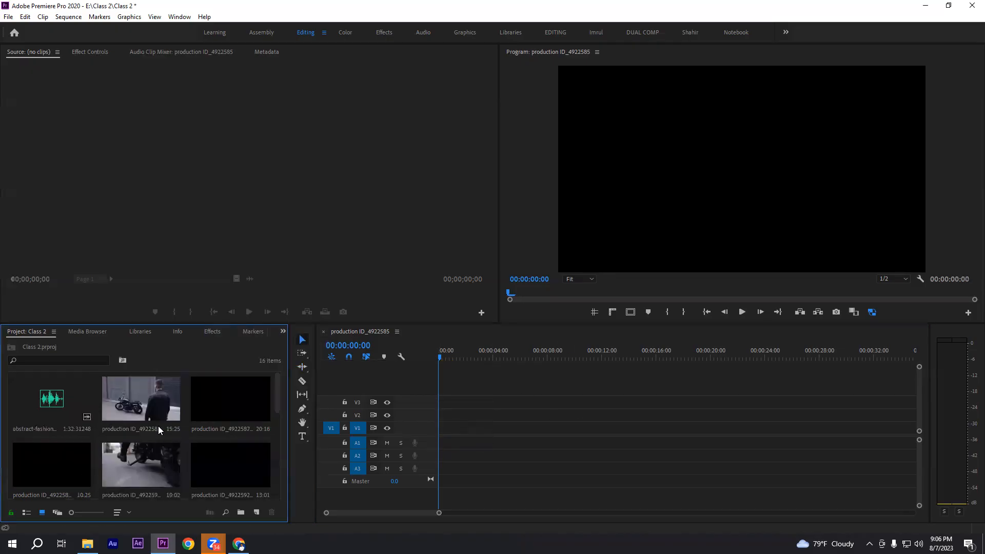
pyautogui.moveTo(155, 414); pyautogui.dragTo(437, 430)
pyautogui.moveTo(209, 412); pyautogui.dragTo(655, 429)
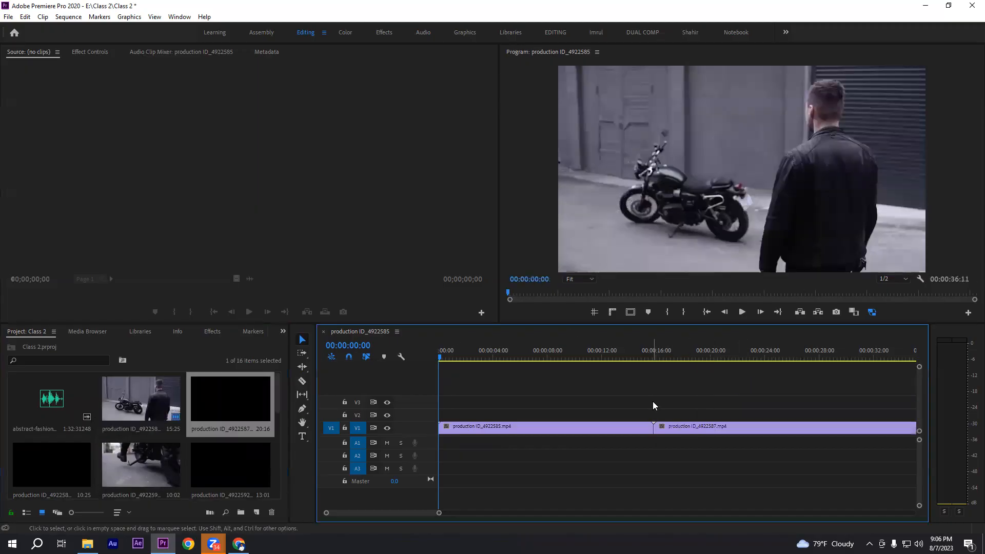
# Review the production ID_4922585 clip and trim its end to the playhead at 00:00:04:00 with the Selection tool
pyautogui.moveTo(443, 357); pyautogui.dragTo(609, 370)
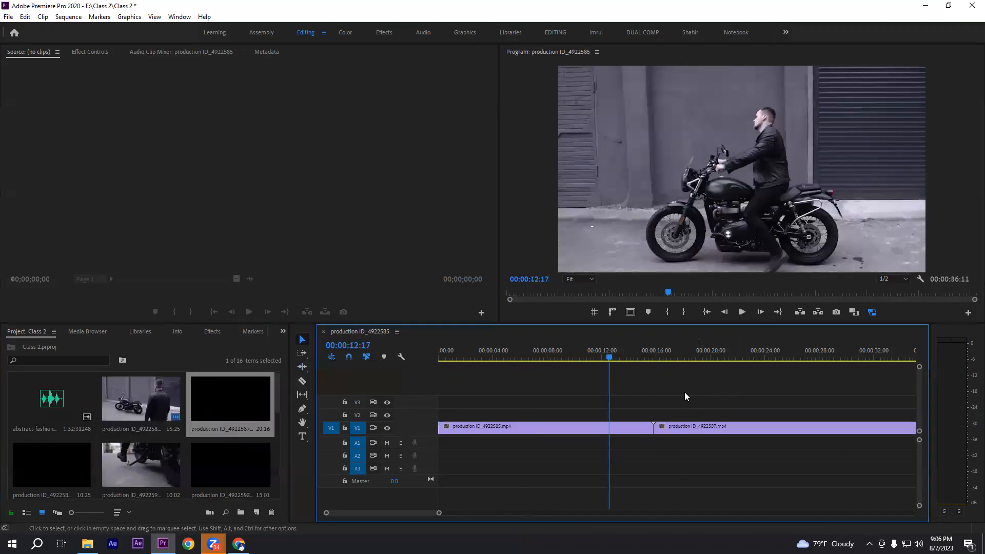
pyautogui.moveTo(539, 358); pyautogui.dragTo(495, 361)
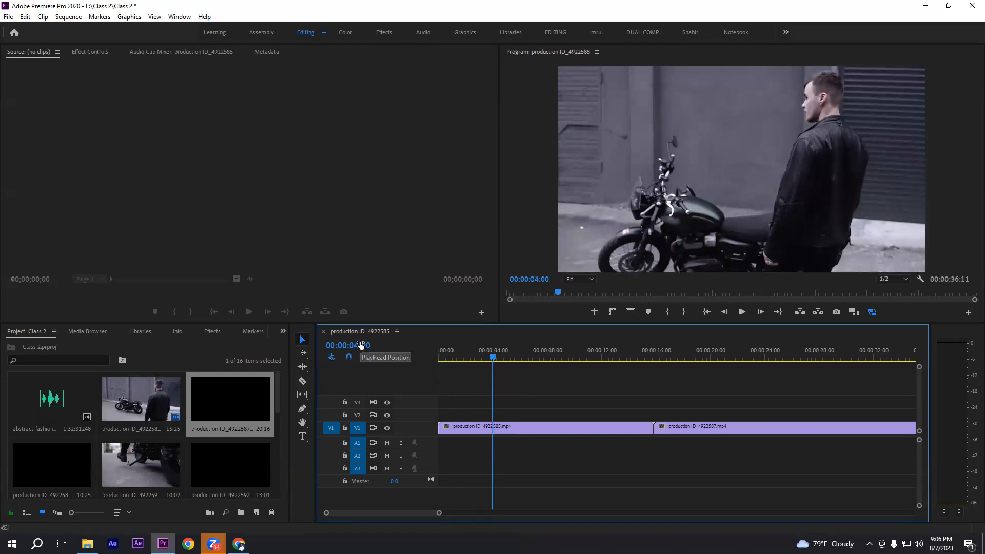
pyautogui.moveTo(493, 358); pyautogui.dragTo(512, 368)
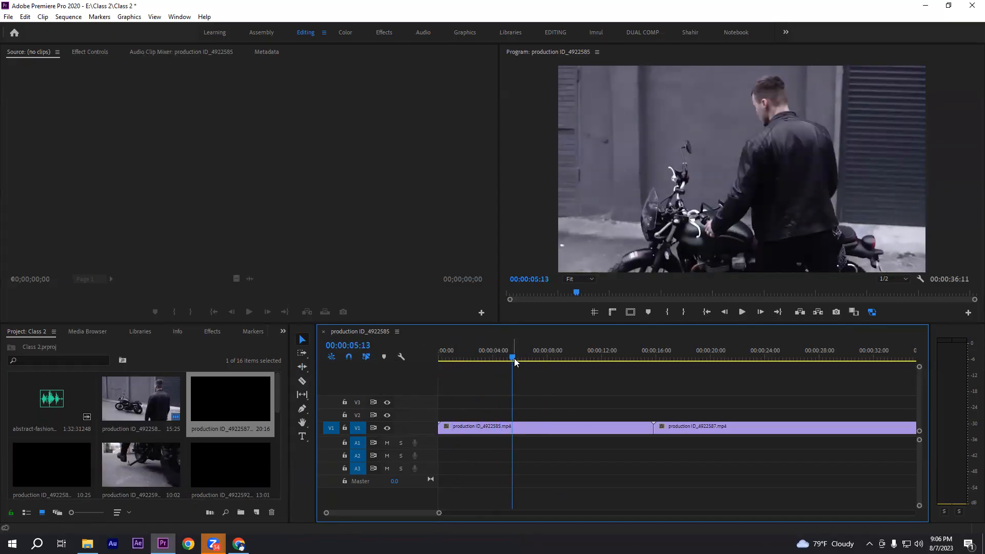
pyautogui.click(492, 357)
pyautogui.press('Left')
pyautogui.moveTo(548, 389); pyautogui.dragTo(641, 481)
pyautogui.click(302, 381)
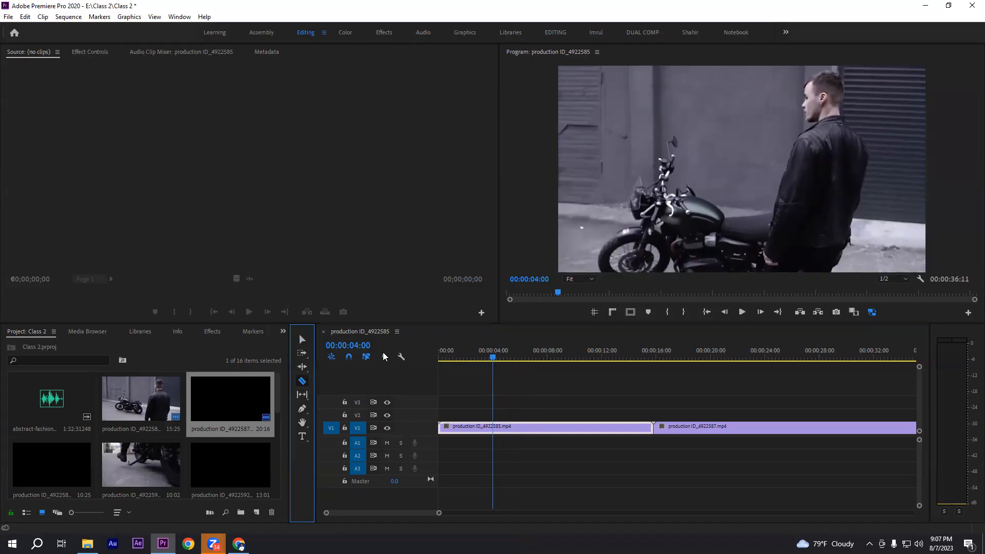
pyautogui.click(301, 340)
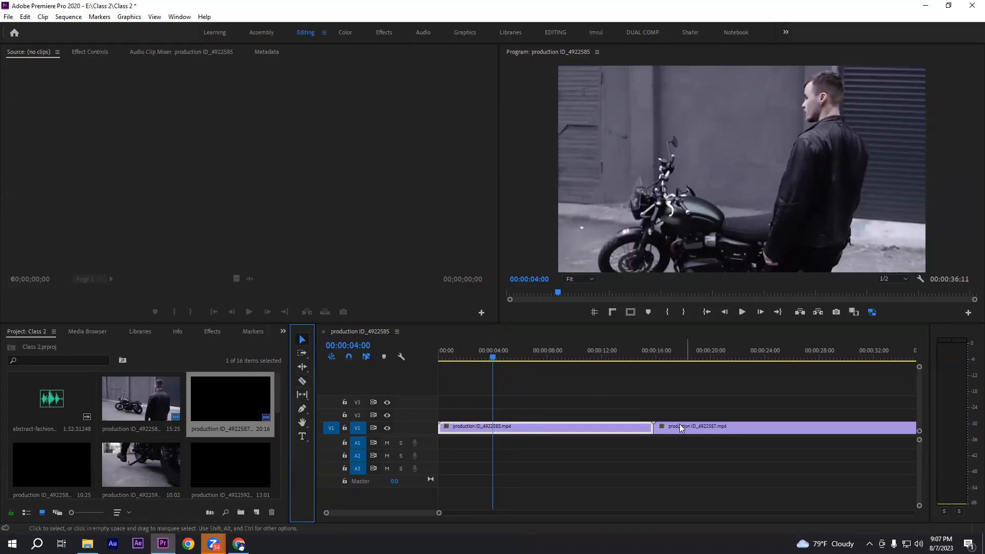
pyautogui.moveTo(650, 430); pyautogui.dragTo(491, 432)
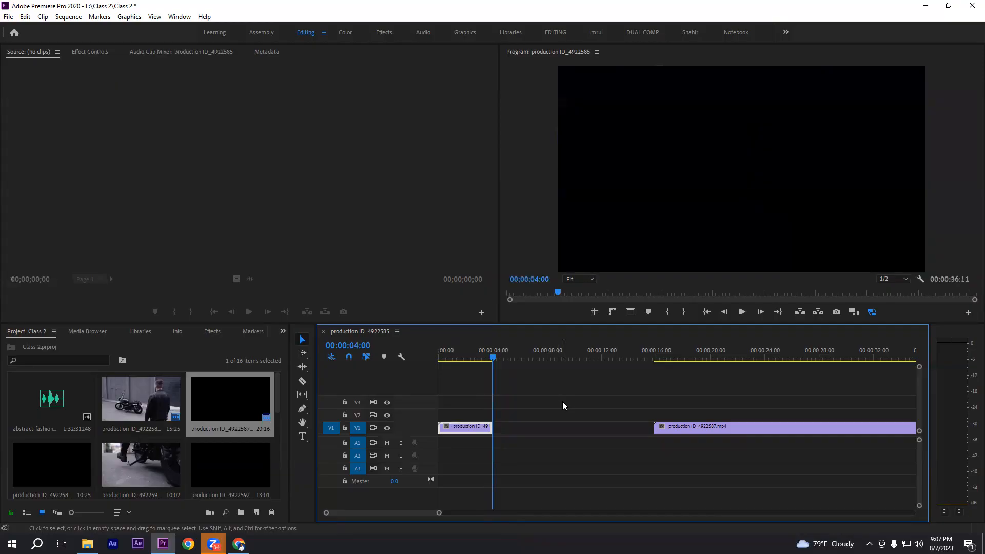
# Set the playhead to 00:00:19:11 and trim the start of the production ID_4922587 clip to it
pyautogui.click(669, 358)
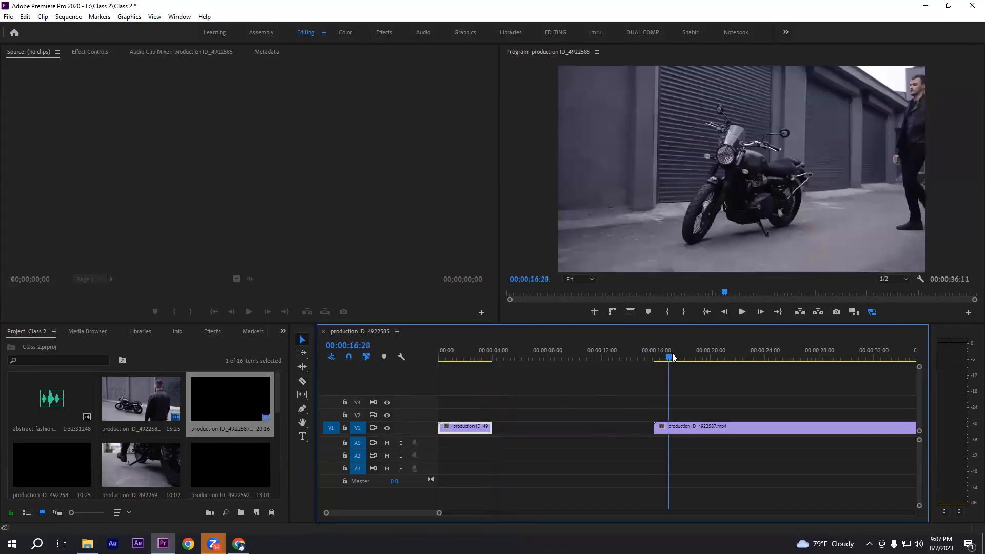
pyautogui.moveTo(671, 356); pyautogui.dragTo(709, 359)
pyautogui.moveTo(445, 358); pyautogui.dragTo(493, 357)
pyautogui.moveTo(649, 357); pyautogui.dragTo(701, 366)
pyautogui.moveTo(658, 403); pyautogui.dragTo(686, 462)
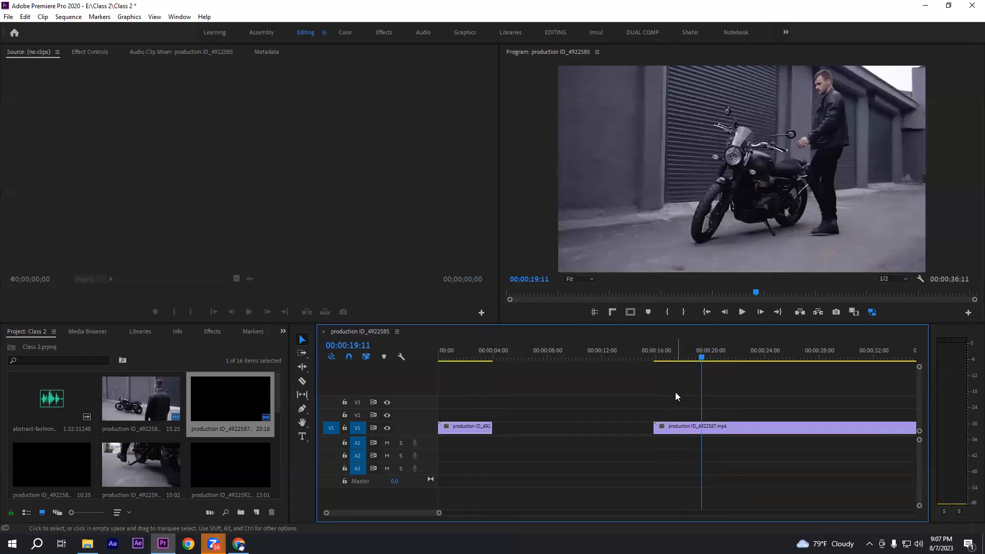
pyautogui.moveTo(655, 429); pyautogui.dragTo(701, 429)
# Ripple delete the gap between the two trimmed clips and check the frames around the cut
pyautogui.moveTo(534, 399); pyautogui.dragTo(666, 482)
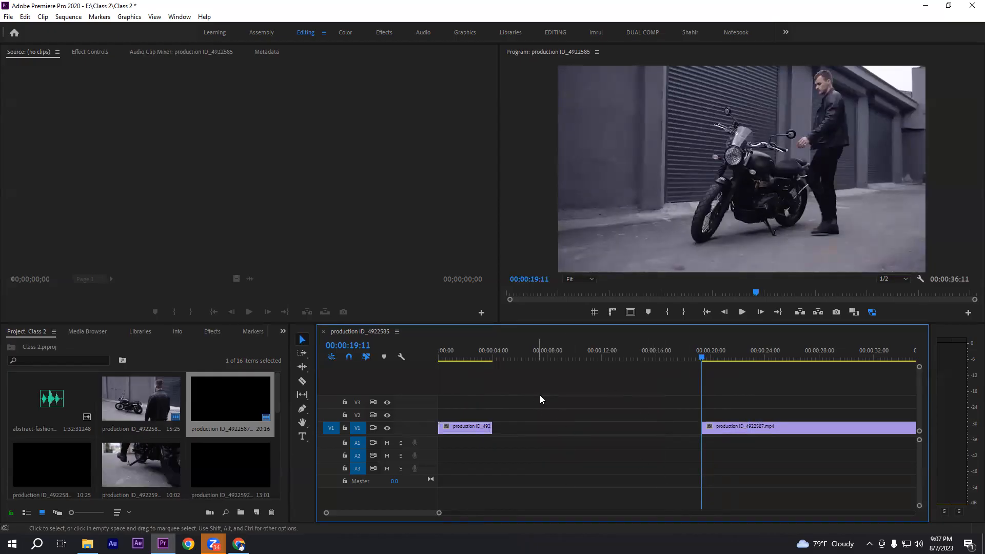
pyautogui.moveTo(521, 388); pyautogui.dragTo(671, 477)
pyautogui.rightClick(591, 429)
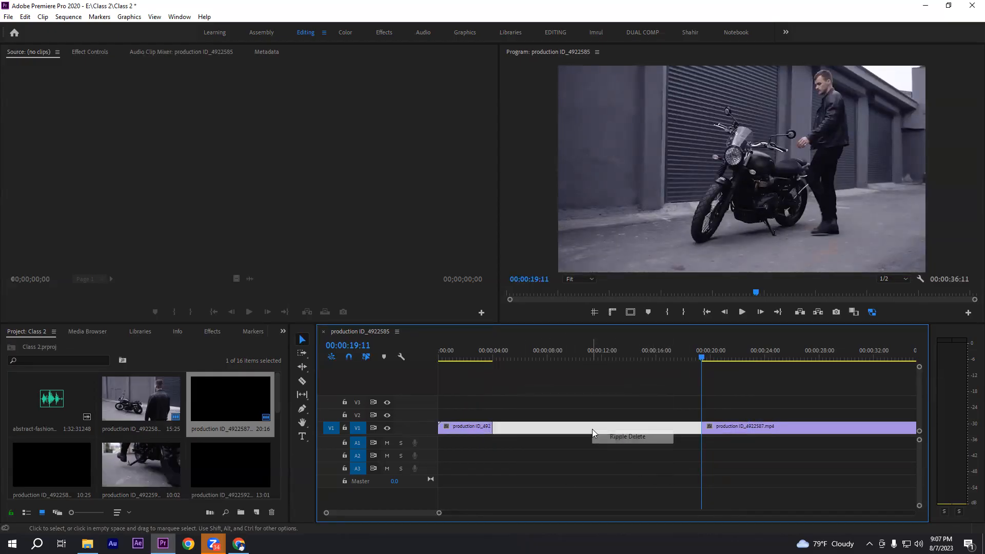
pyautogui.click(629, 439)
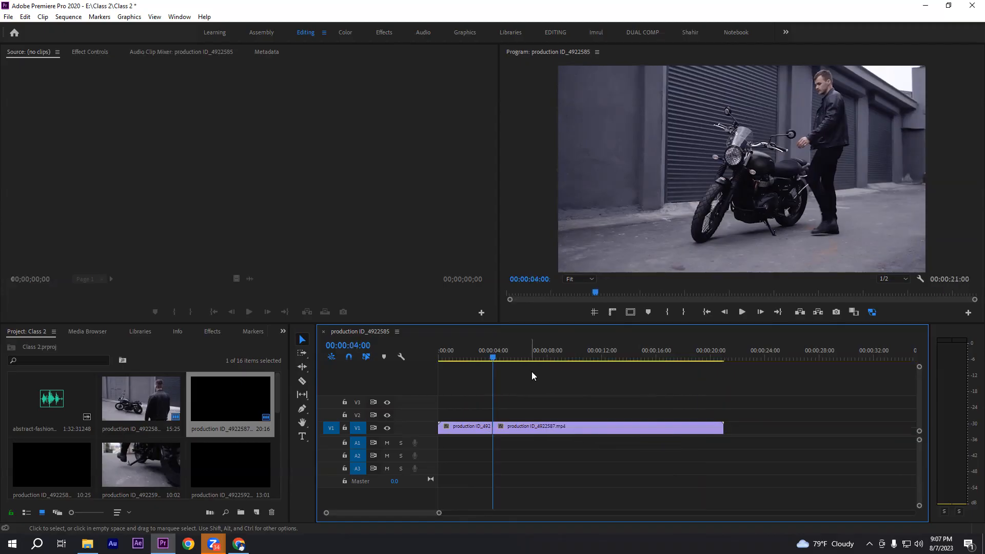
pyautogui.click(497, 359)
pyautogui.moveTo(501, 361)
pyautogui.mouseDown()
pyautogui.moveTo(467, 370)
pyautogui.moveTo(486, 357)
pyautogui.mouseUp()
pyautogui.click(494, 358)
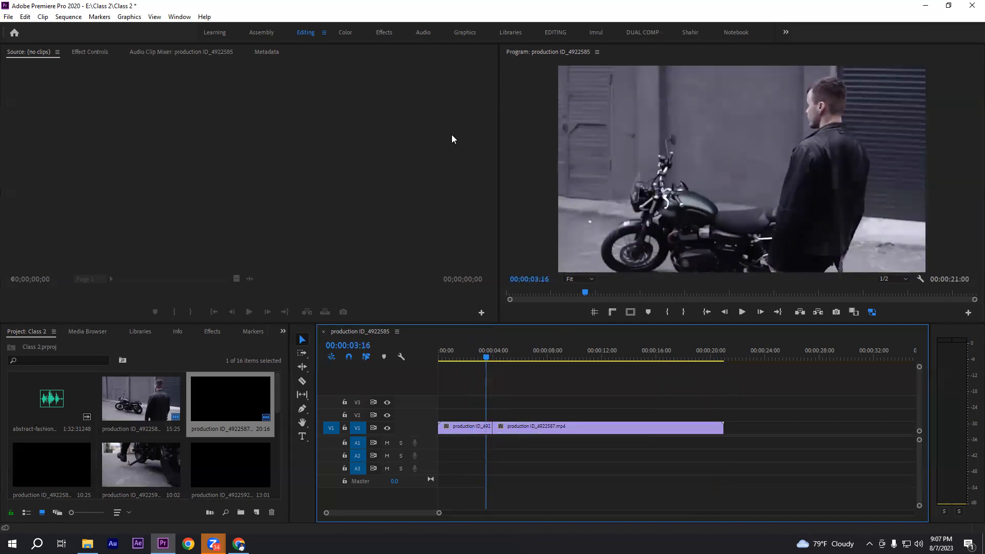
# Examine the opening frames of production ID_4922587 just after the cut, up to 00:00:04:24
pyautogui.moveTo(486, 360)
pyautogui.mouseDown()
pyautogui.moveTo(495, 360)
pyautogui.moveTo(476, 357)
pyautogui.moveTo(507, 357)
pyautogui.moveTo(494, 357)
pyautogui.mouseUp()
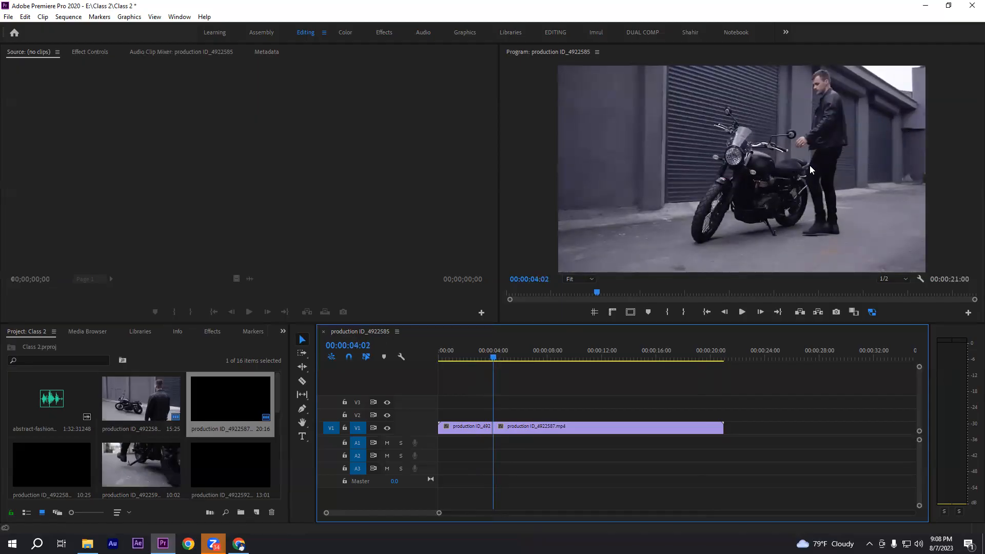
pyautogui.moveTo(504, 356); pyautogui.dragTo(504, 358)
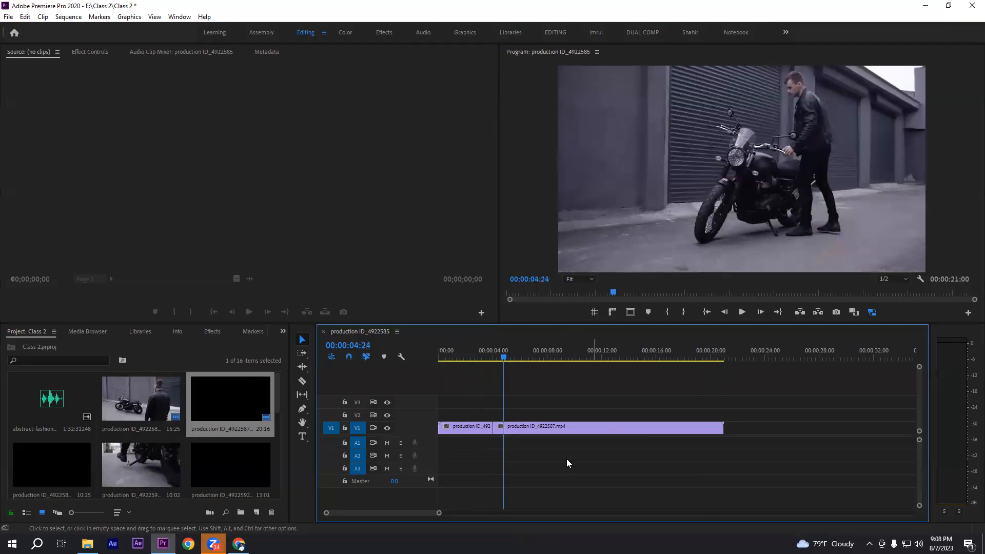
pyautogui.click(473, 428)
pyautogui.click(526, 426)
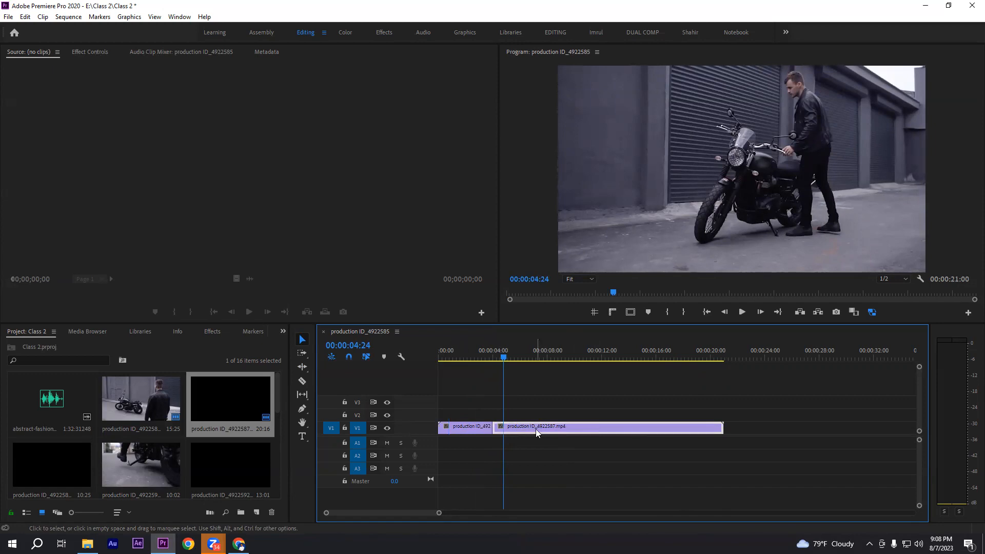
pyautogui.click(457, 408)
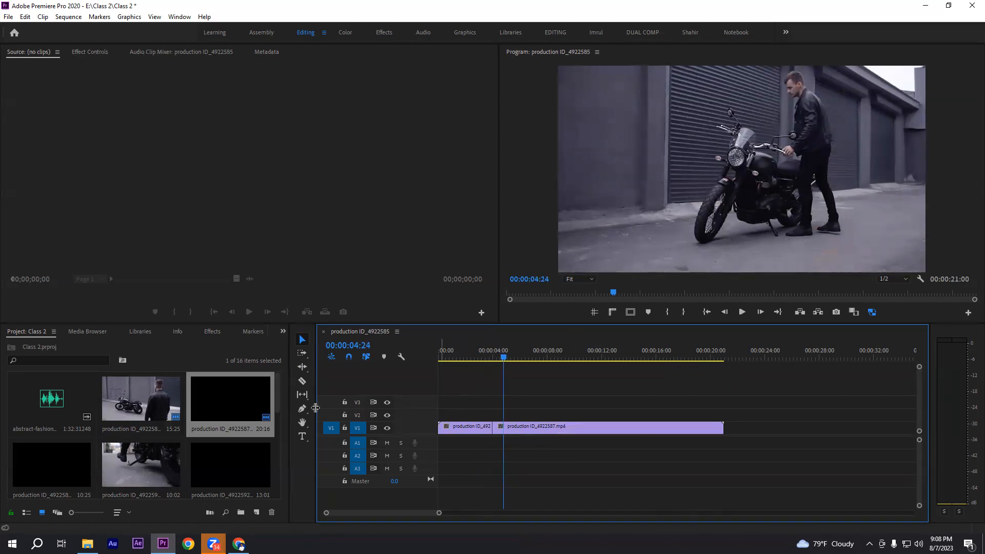
# Roll the cut between production ID_4922585 and production ID_4922587 back to 00:00:03:02 with the Rolling Edit tool
pyautogui.click(302, 366)
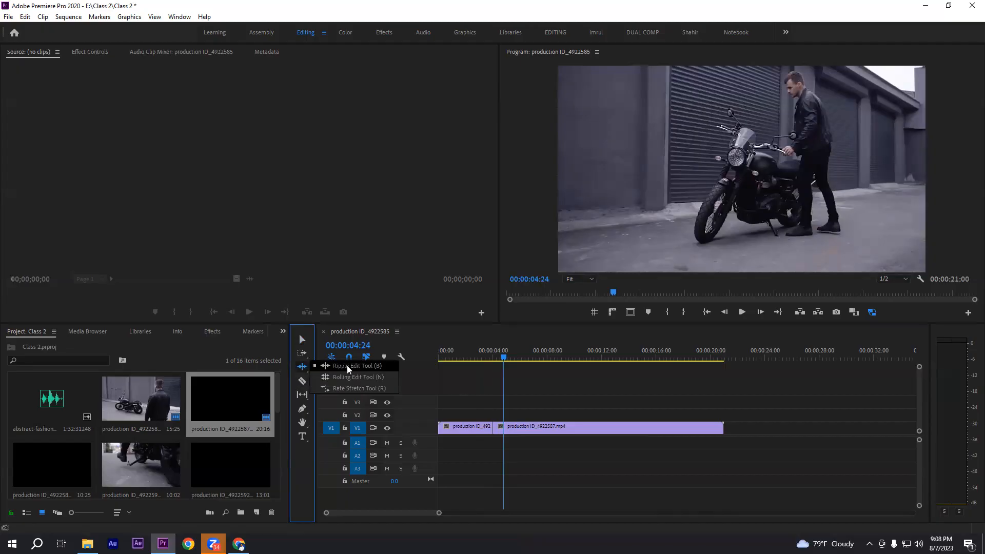
pyautogui.click(353, 381)
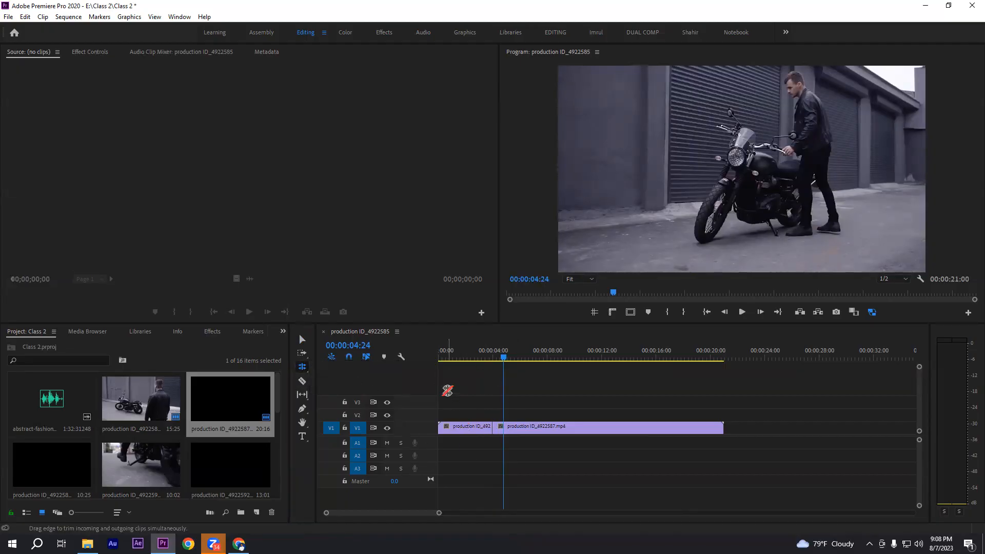
pyautogui.click(459, 429)
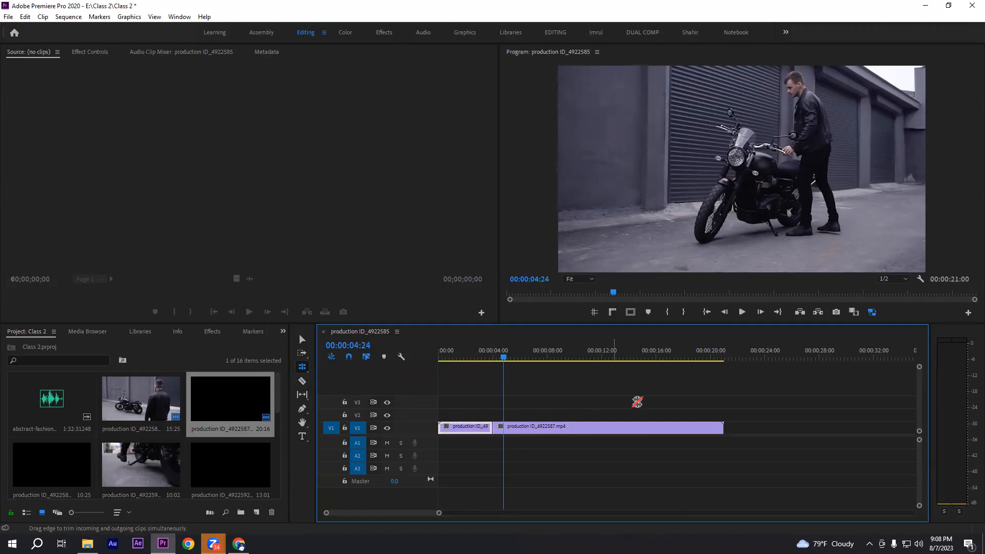
pyautogui.click(723, 429)
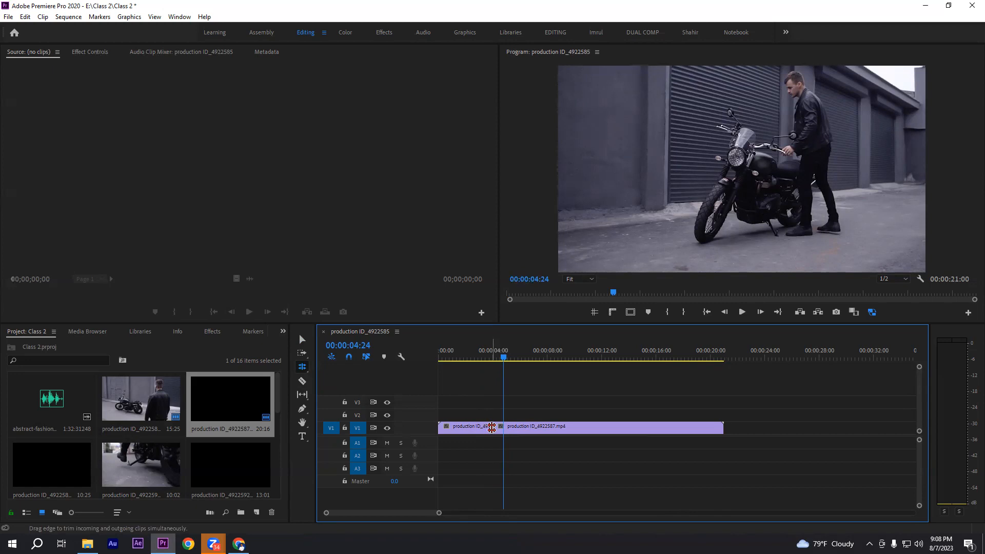
pyautogui.moveTo(491, 427); pyautogui.dragTo(468, 429)
pyautogui.moveTo(492, 428); pyautogui.dragTo(477, 439)
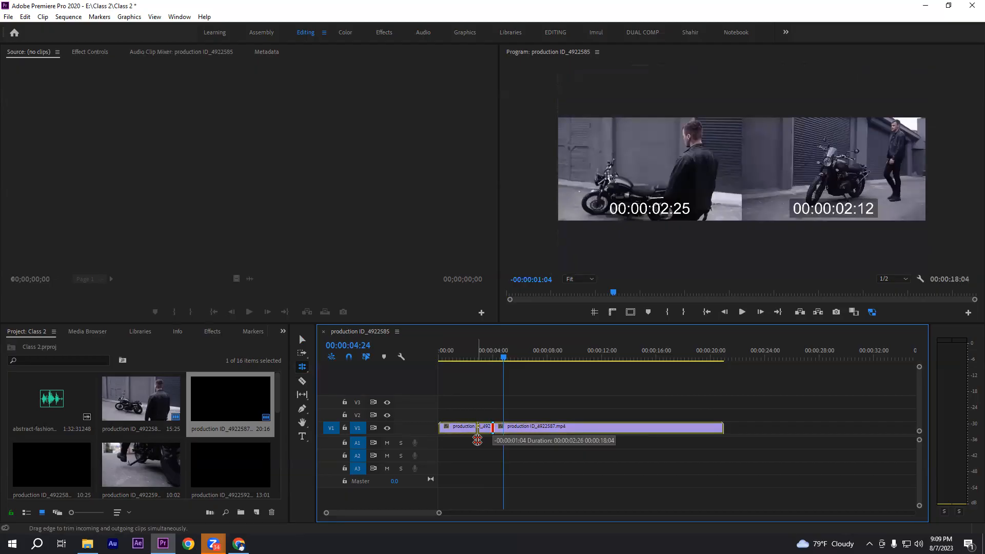
pyautogui.moveTo(477, 439); pyautogui.dragTo(479, 440)
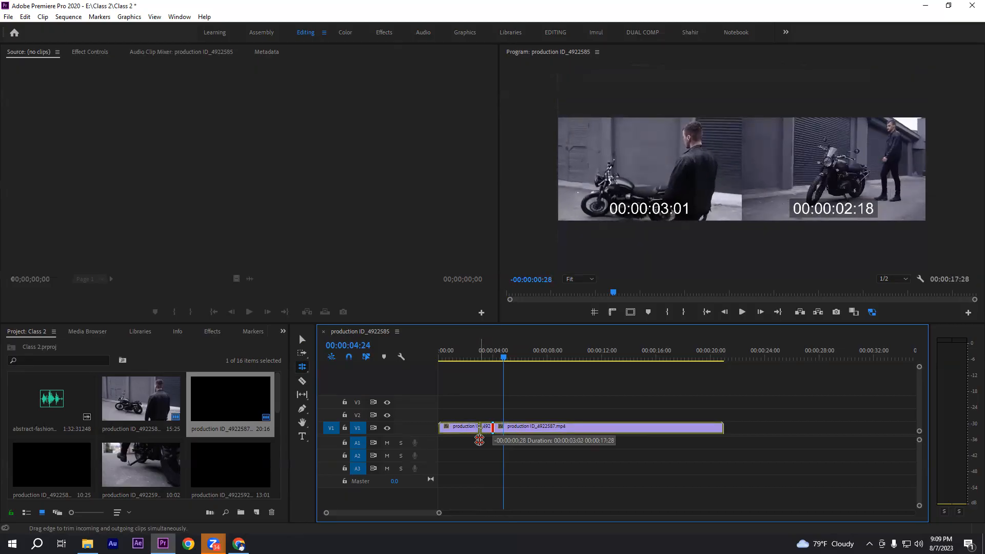
pyautogui.moveTo(479, 440); pyautogui.dragTo(479, 440)
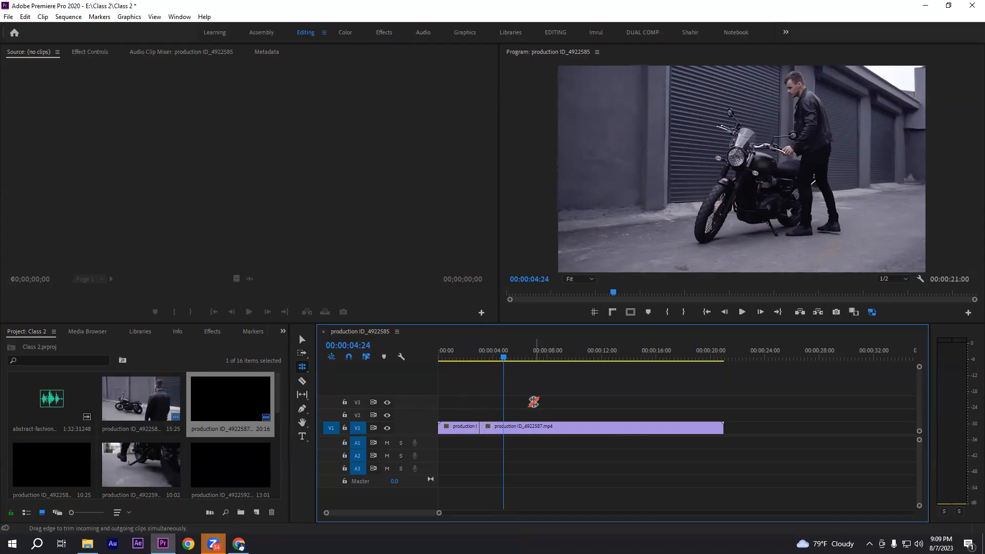
# Play and scrub the sequence across the rolled cut to review the transition between the two clips
pyautogui.moveTo(510, 359); pyautogui.dragTo(463, 359)
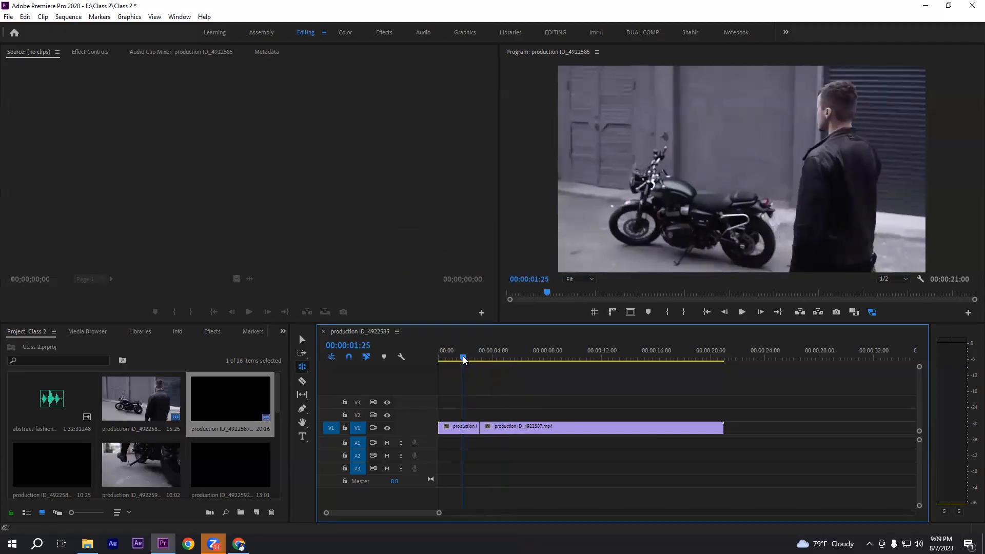
pyautogui.click(742, 312)
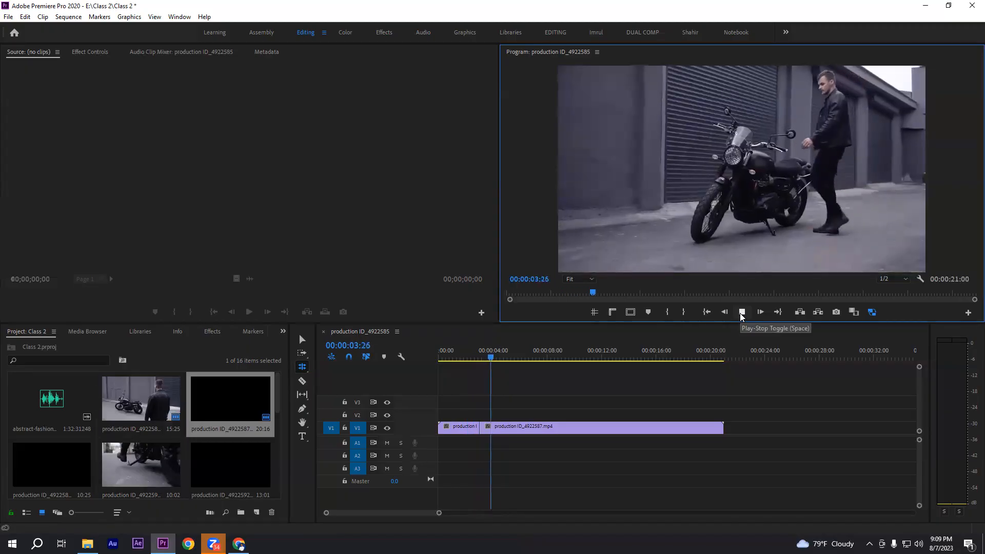
pyautogui.click(742, 314)
pyautogui.moveTo(484, 358); pyautogui.dragTo(561, 366)
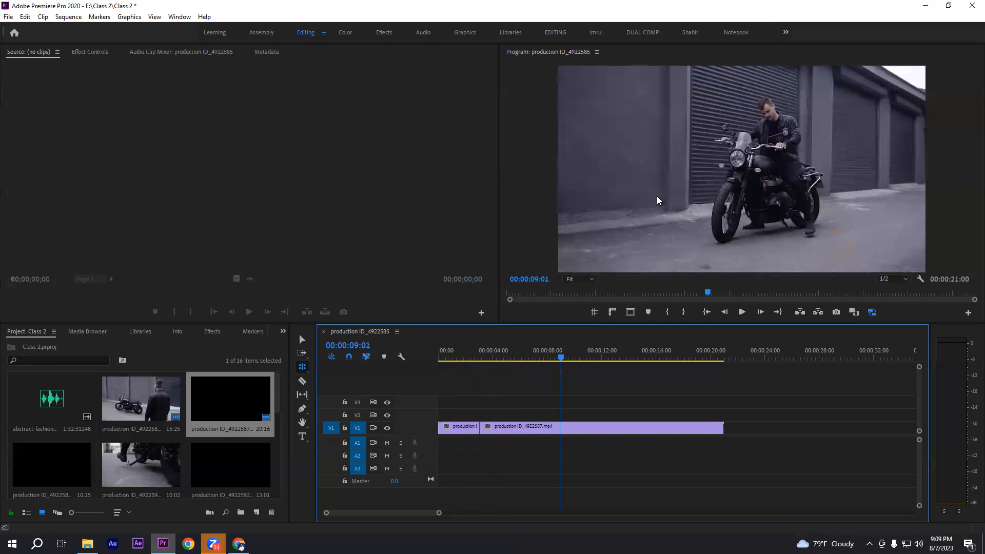
pyautogui.moveTo(482, 355)
pyautogui.mouseDown()
pyautogui.moveTo(470, 364)
pyautogui.moveTo(485, 365)
pyautogui.mouseUp()
pyautogui.click(487, 358)
pyautogui.click(457, 357)
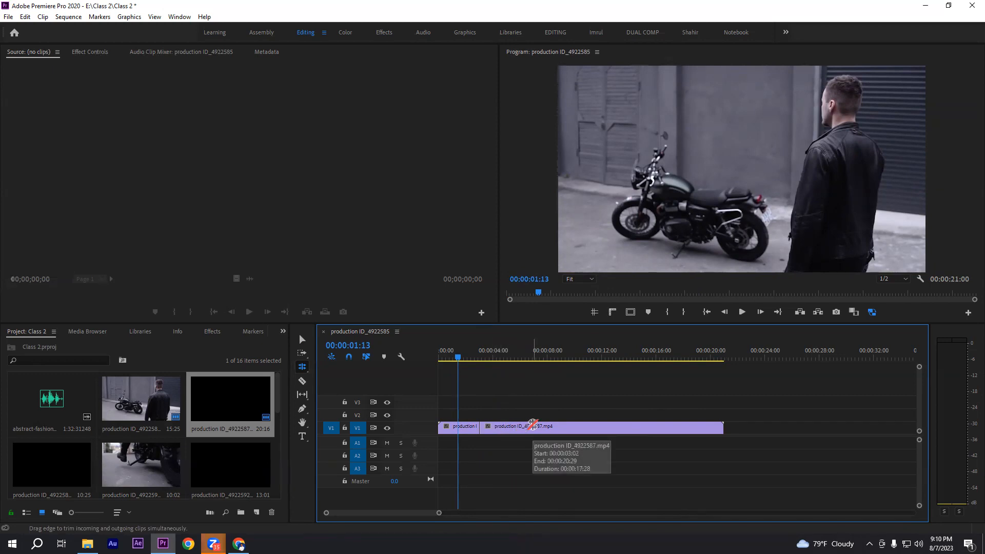
pyautogui.click(303, 339)
pyautogui.click(302, 366)
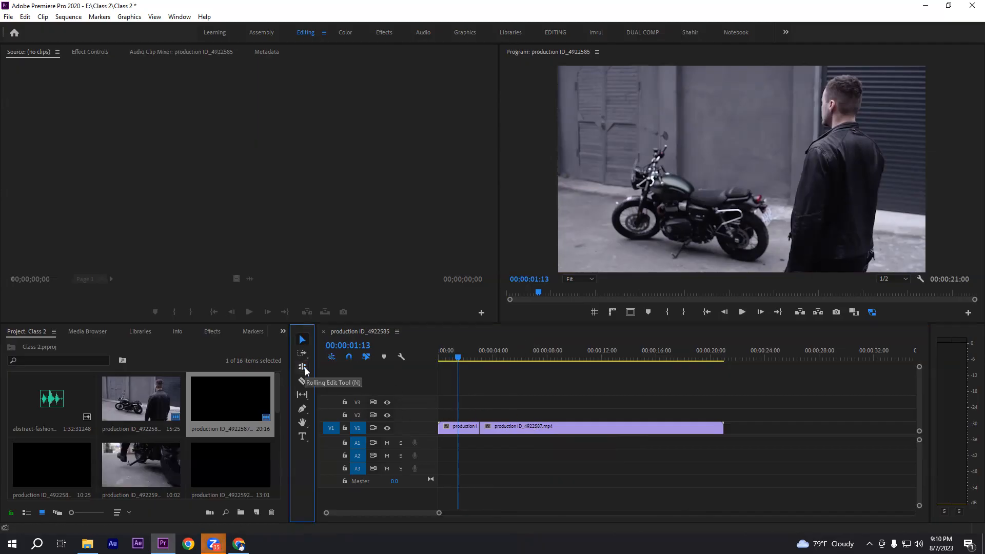
pyautogui.click(357, 377)
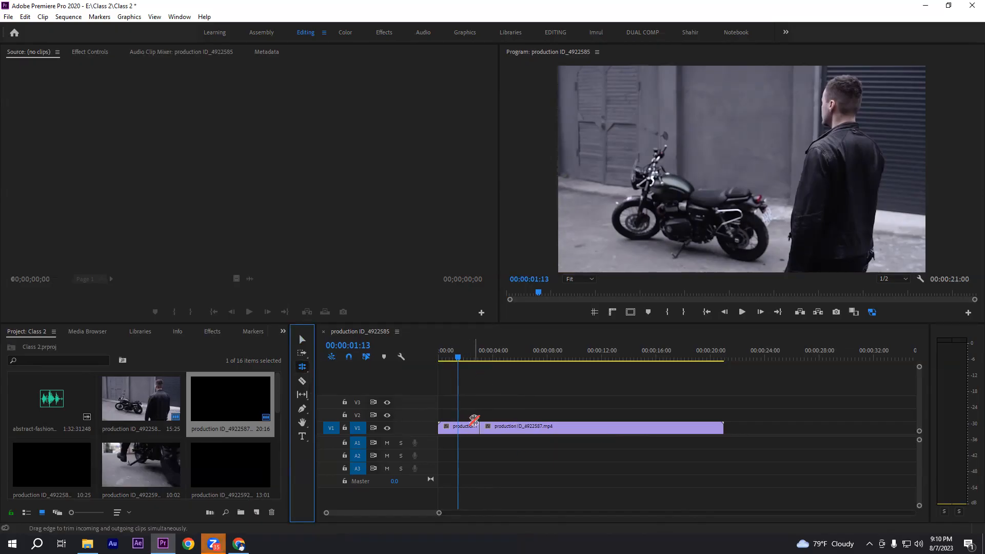
pyautogui.press('v')
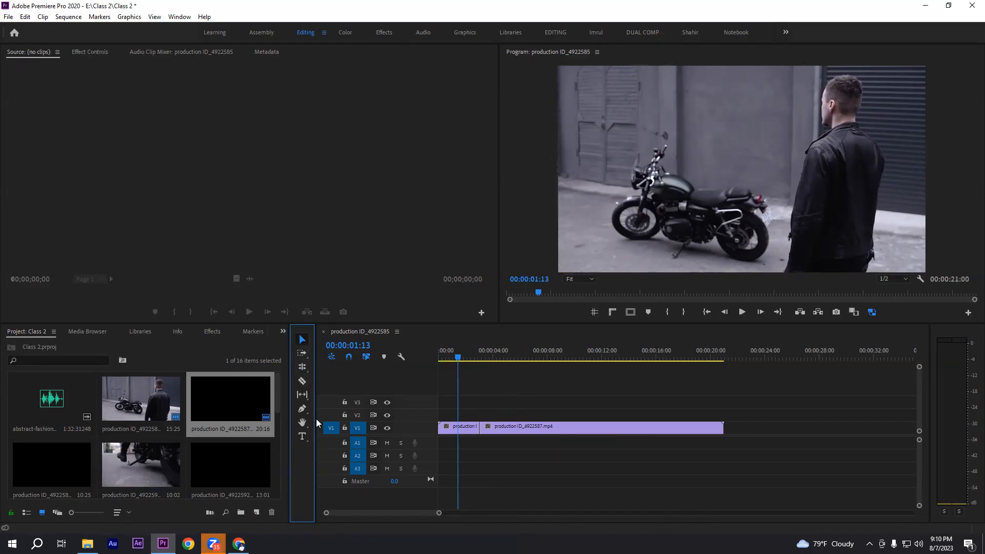
pyautogui.click(307, 371)
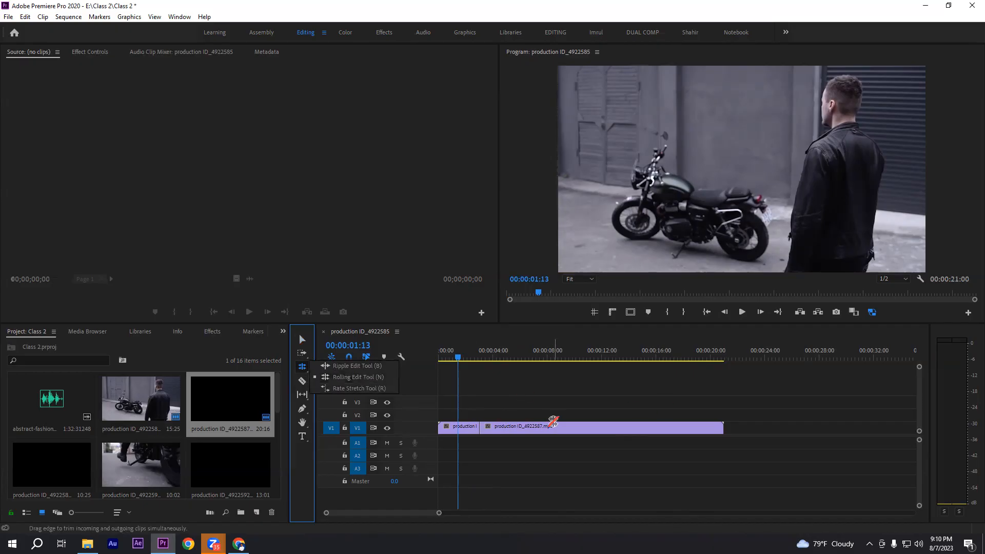
pyautogui.click(302, 339)
pyautogui.click(304, 368)
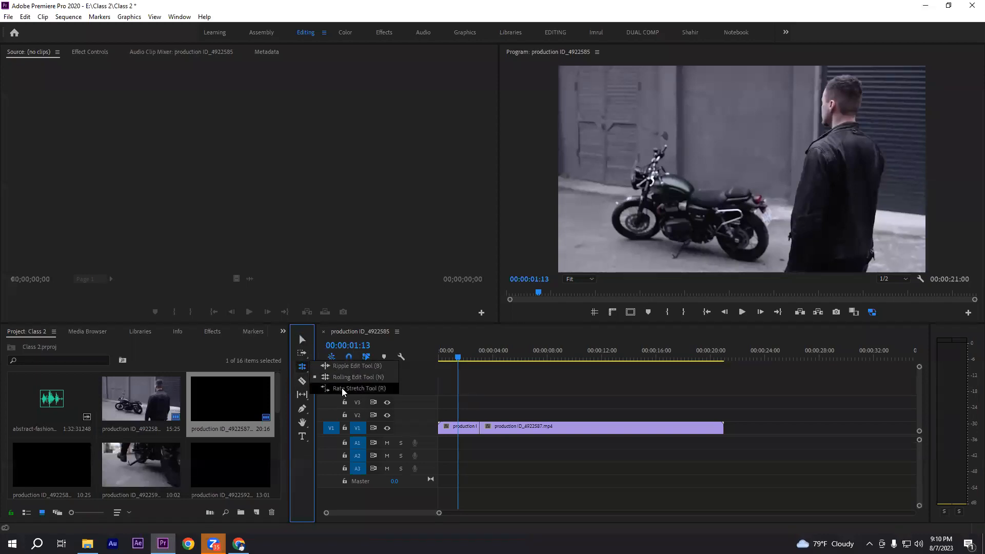
pyautogui.click(352, 390)
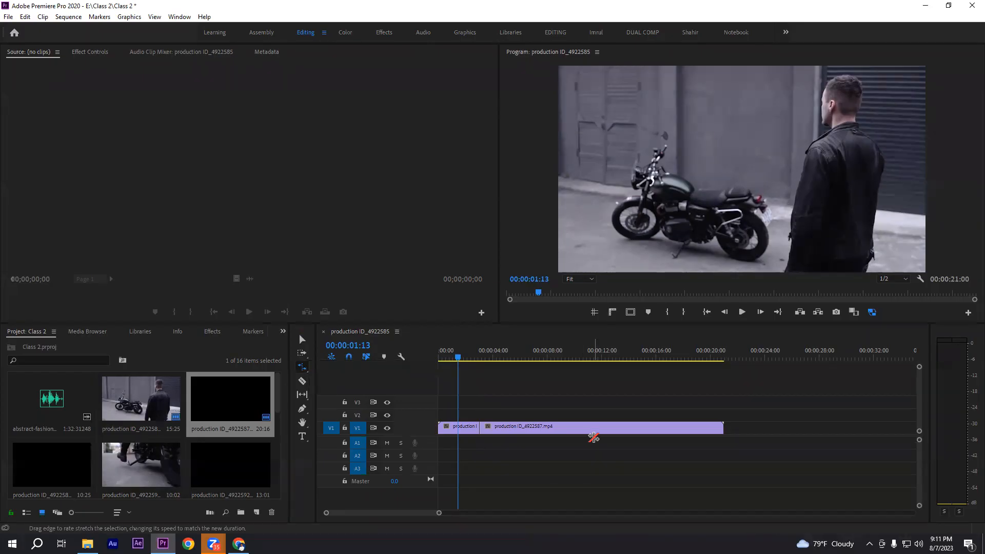
pyautogui.click(302, 340)
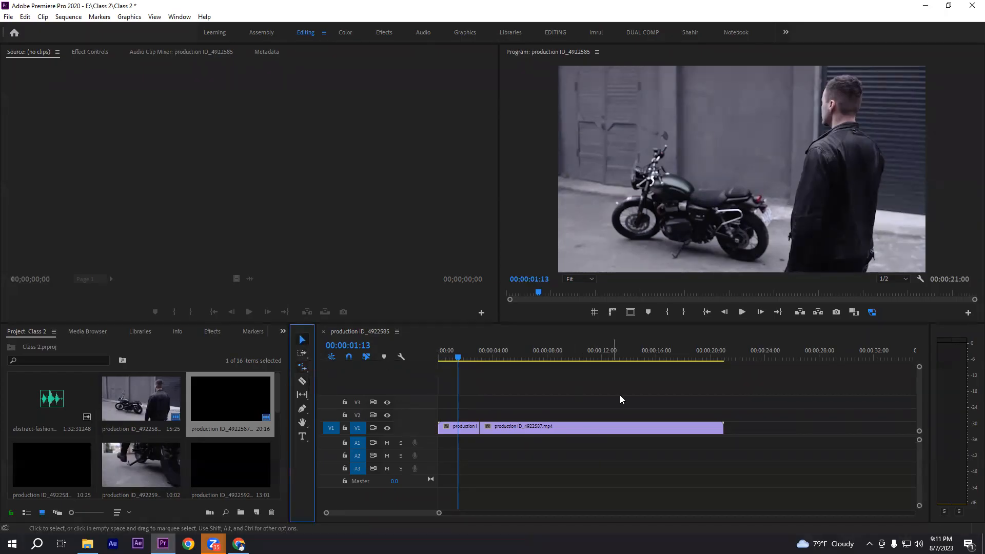
# Delete the production ID_4922587 clip from V1
pyautogui.moveTo(447, 405); pyautogui.dragTo(539, 450)
pyautogui.click(518, 404)
pyautogui.moveTo(512, 401); pyautogui.dragTo(630, 458)
pyautogui.press('Delete')
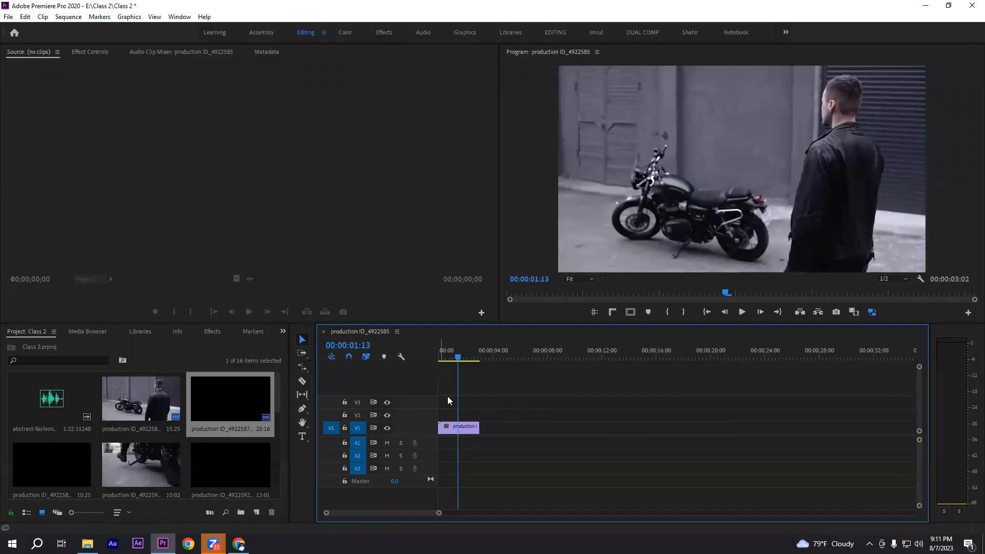
# Extend the end of the production ID_4922585 clip to its full length of 00:00:15:25 with the Selection tool
pyautogui.click(460, 428)
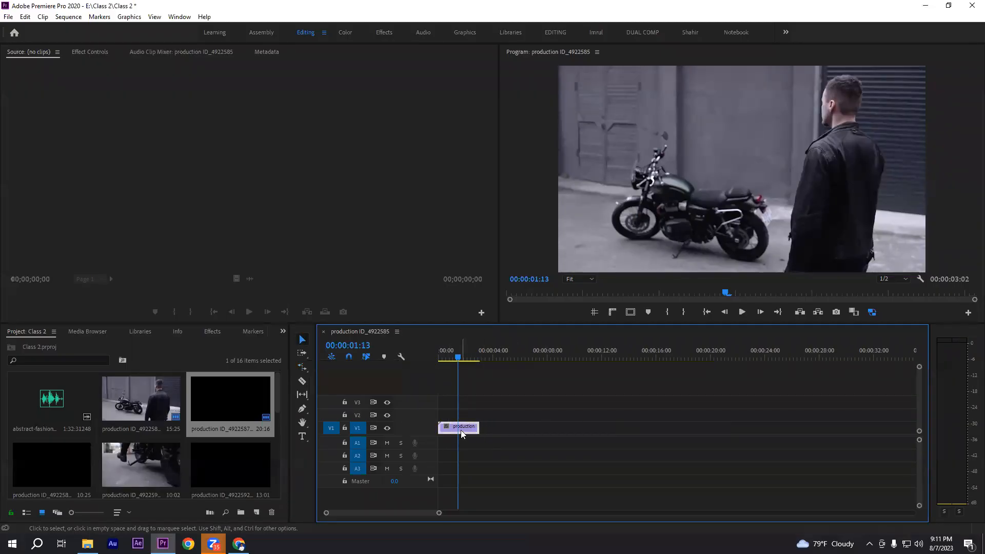
pyautogui.click(302, 339)
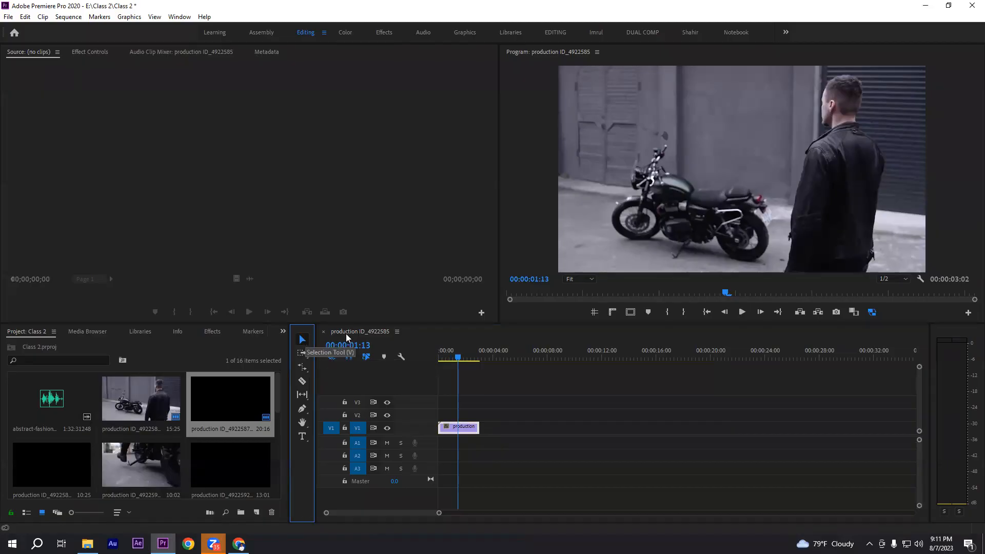
pyautogui.click(476, 426)
pyautogui.moveTo(476, 427); pyautogui.dragTo(680, 409)
pyautogui.moveTo(472, 412); pyautogui.dragTo(693, 412)
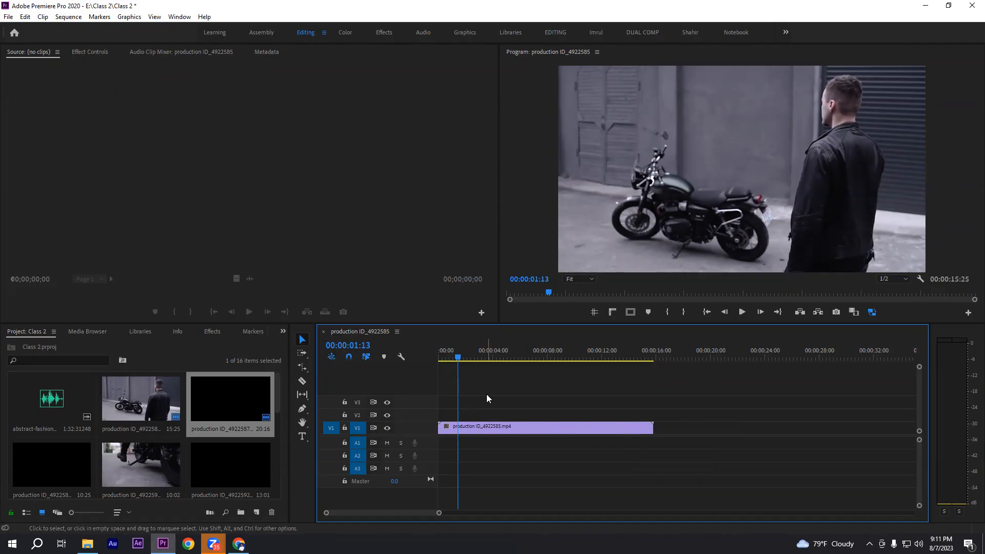
# Trim the end of the production ID_4922585 clip to 00:00:04:29 and extend it back to its full length
pyautogui.moveTo(493, 403); pyautogui.dragTo(813, 461)
pyautogui.click(745, 417)
pyautogui.moveTo(653, 428); pyautogui.dragTo(505, 427)
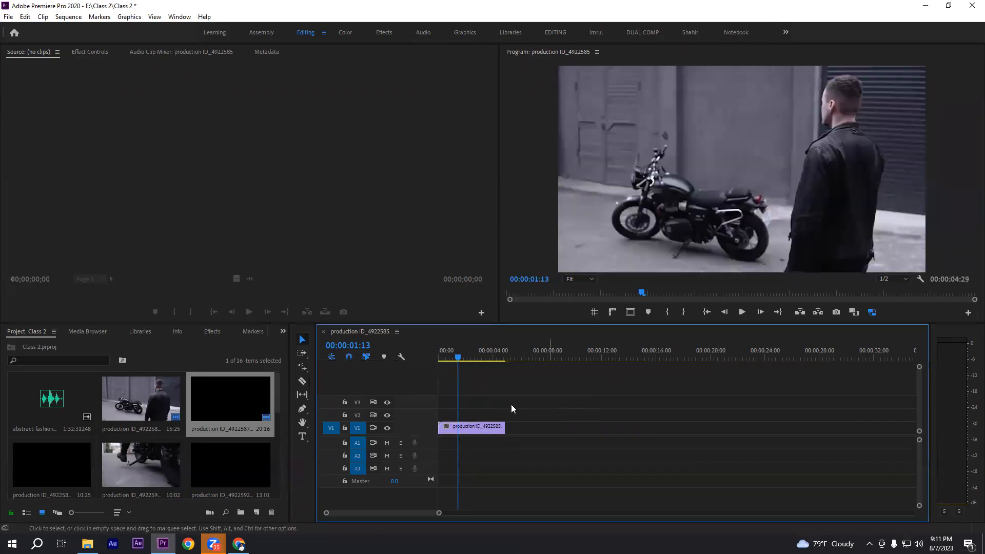
pyautogui.moveTo(504, 427); pyautogui.dragTo(716, 430)
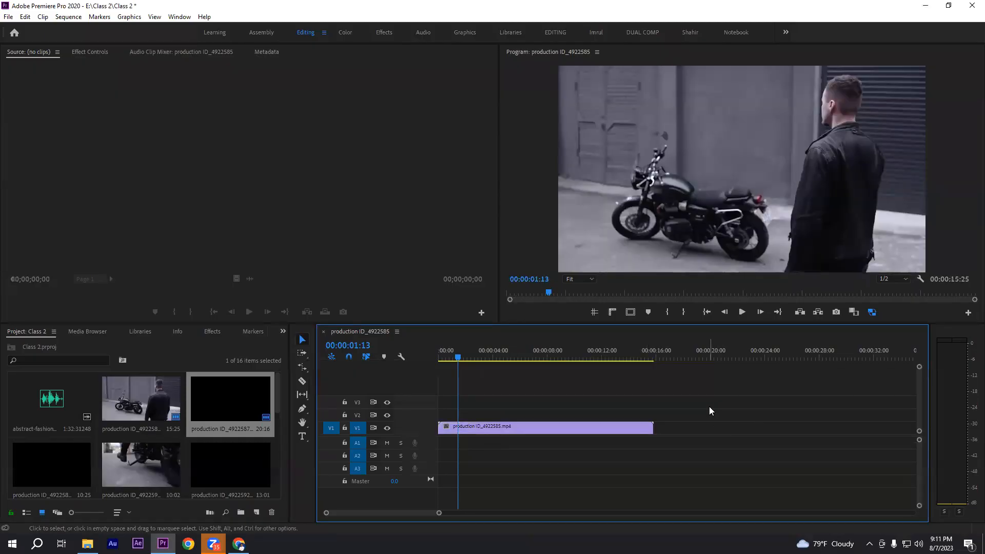
pyautogui.moveTo(495, 403); pyautogui.dragTo(699, 467)
pyautogui.click(564, 384)
# Play the production ID_4922585 clip from the start at normal speed and stop at 00:00:05:03
pyautogui.moveTo(454, 357); pyautogui.dragTo(439, 357)
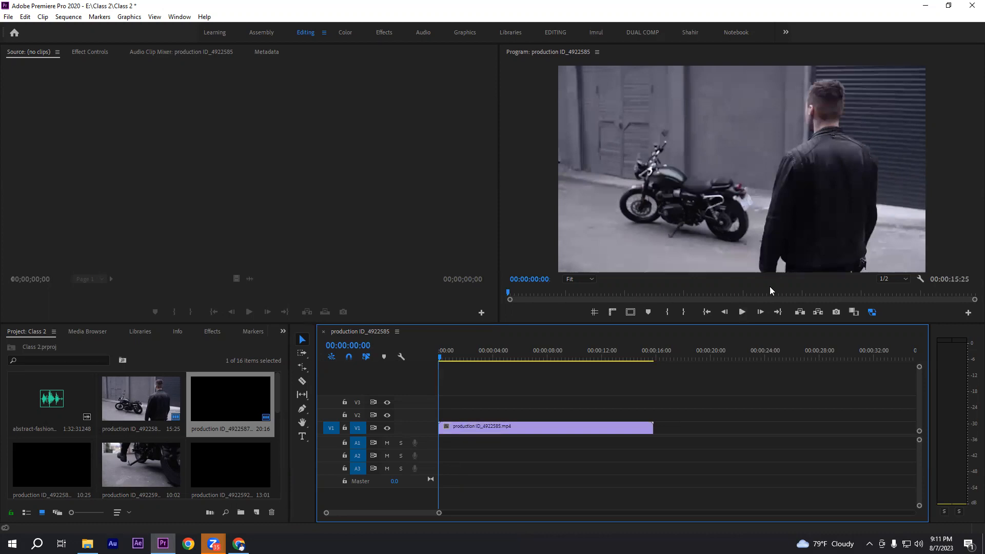
pyautogui.click(742, 312)
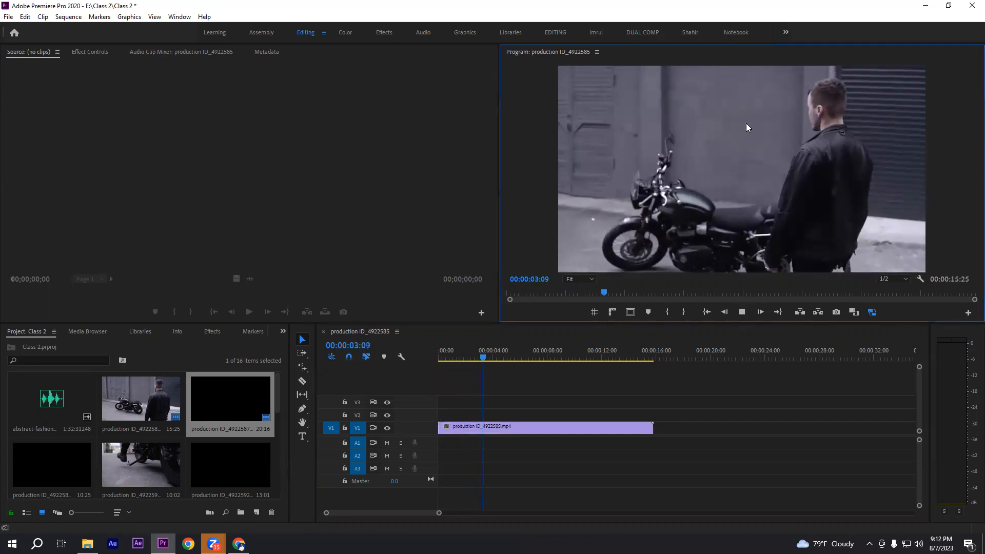
pyautogui.click(741, 312)
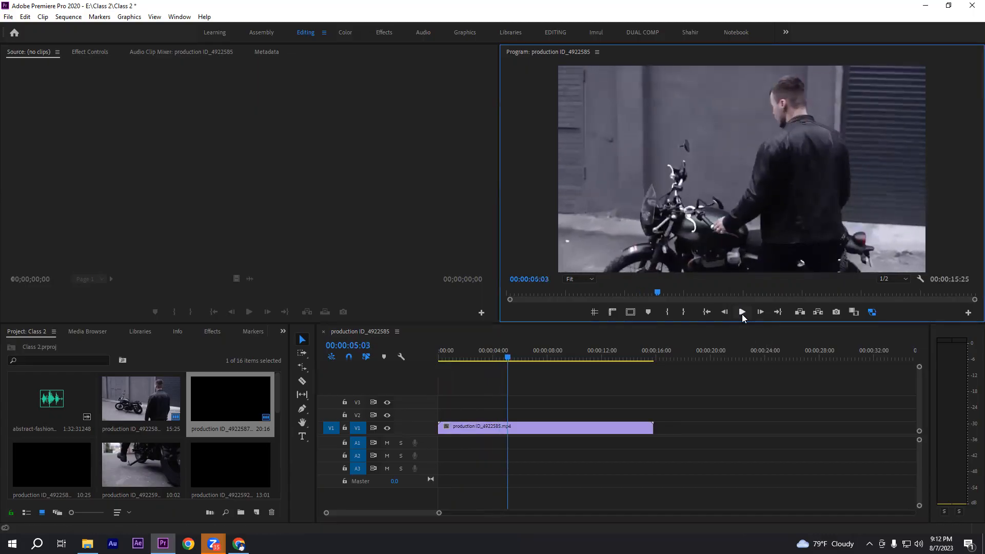
pyautogui.moveTo(482, 407); pyautogui.dragTo(685, 462)
pyautogui.click(626, 402)
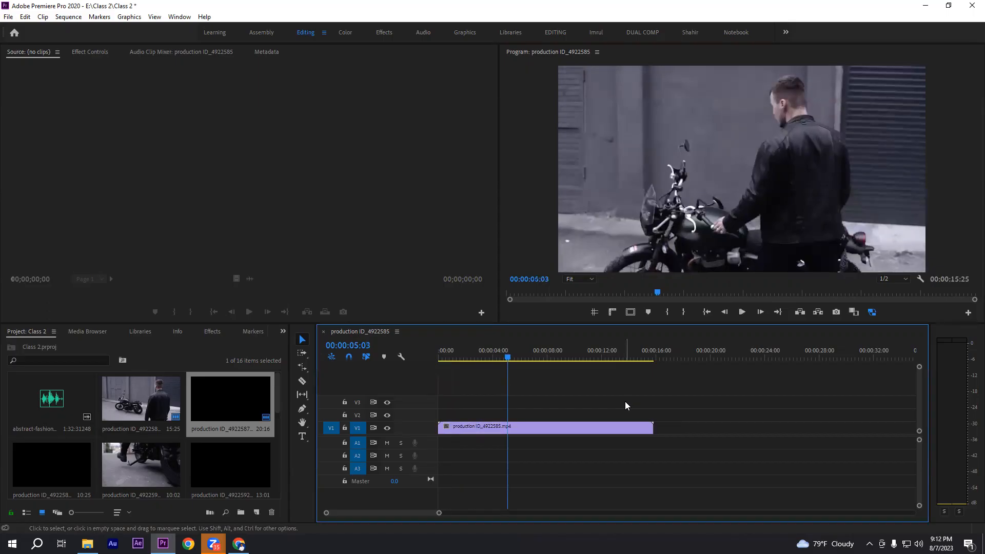
# Compress the production ID_4922585 clip with the Rate Stretch tool so that it ends at the playhead at 00:00:05:03
pyautogui.click(298, 370)
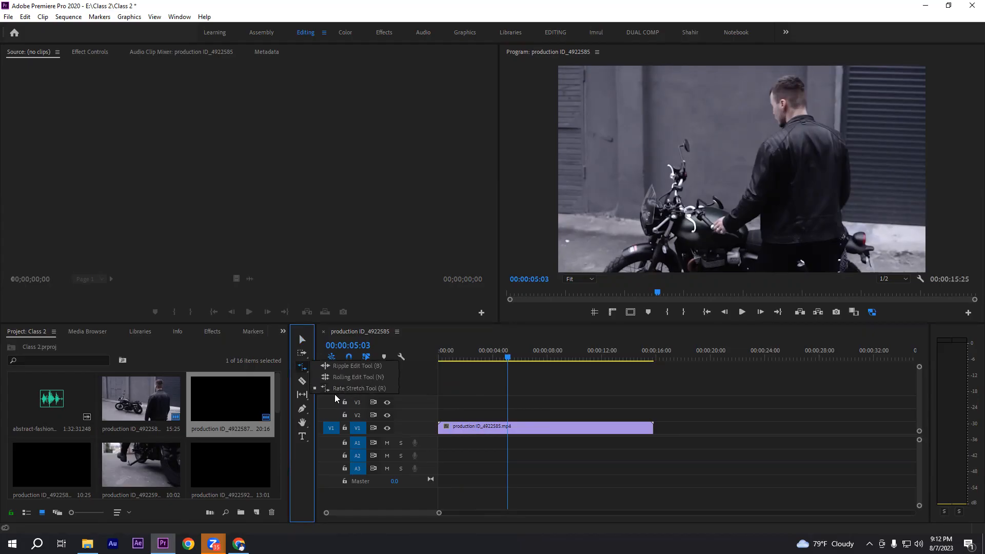
pyautogui.click(335, 389)
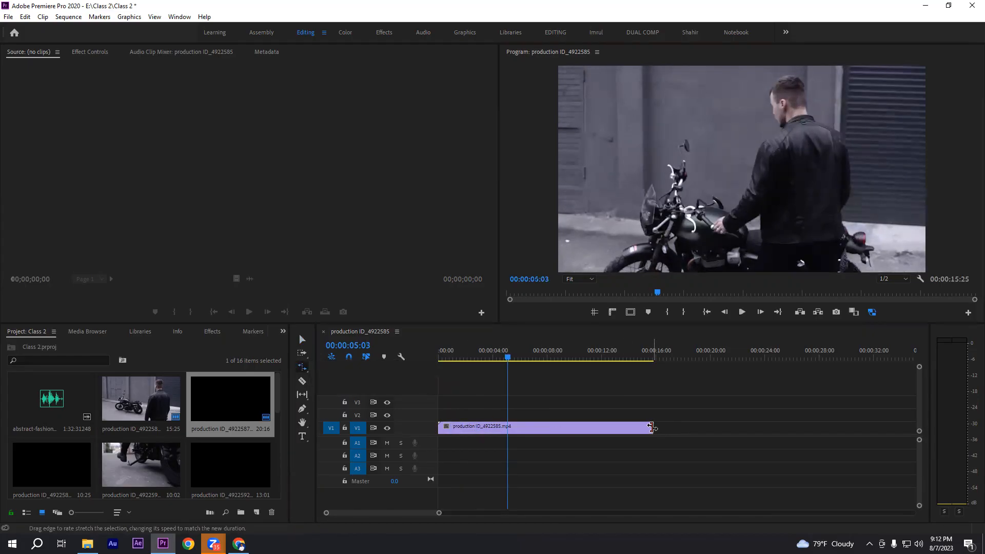
pyautogui.moveTo(651, 428); pyautogui.dragTo(508, 444)
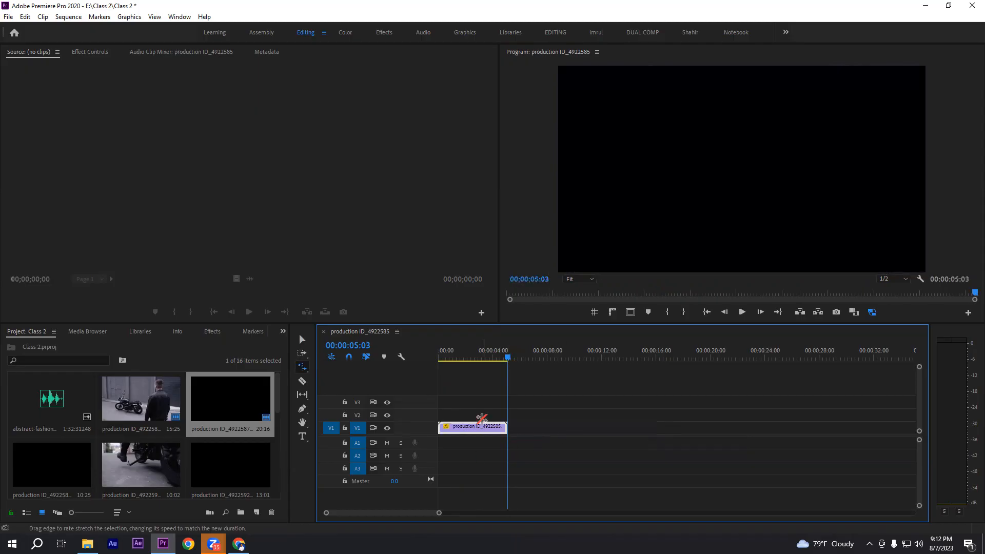
pyautogui.click(476, 403)
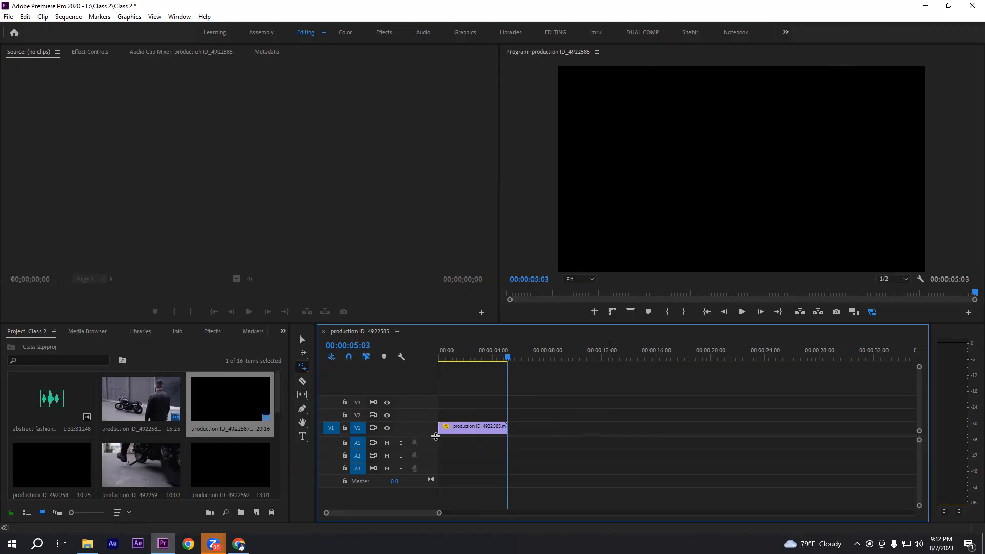
pyautogui.click(302, 367)
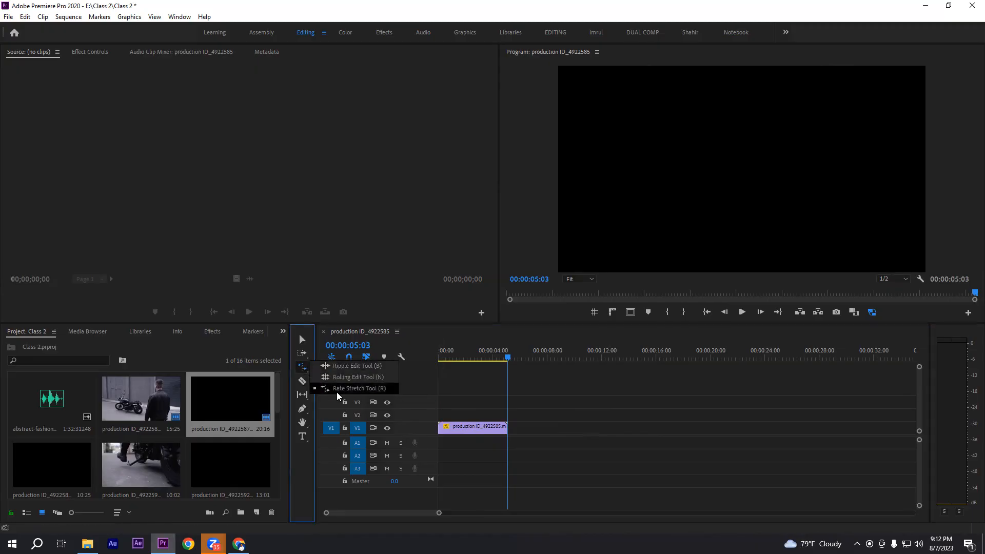
pyautogui.click(360, 391)
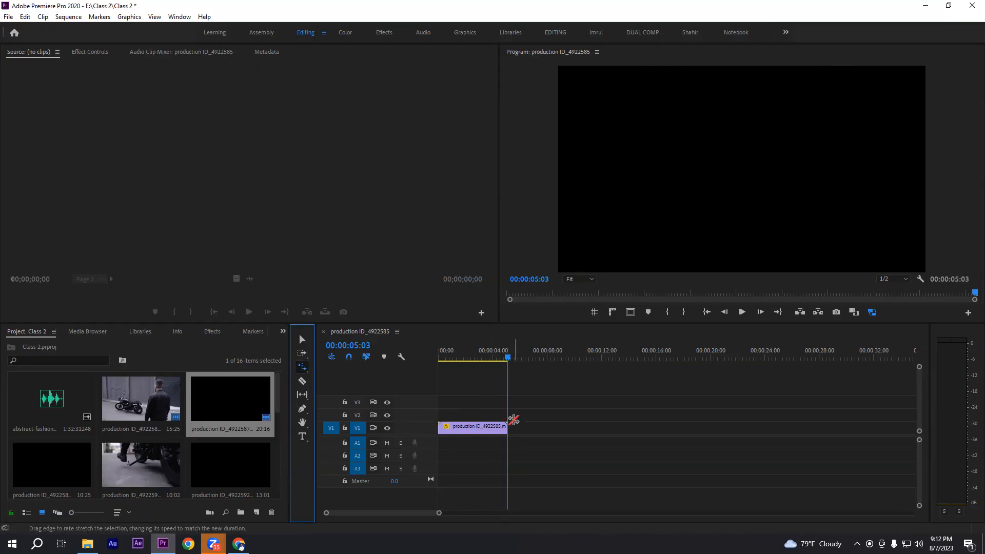
# Play the compressed production ID_4922585 clip from the start of the sequence and stop at 00:00:02:05
pyautogui.moveTo(508, 356); pyautogui.dragTo(529, 377)
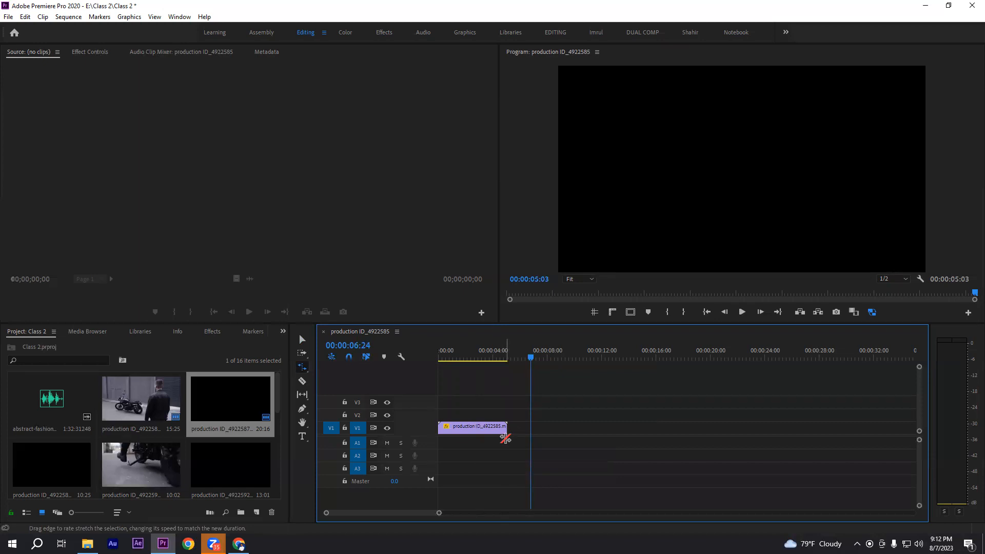
pyautogui.click(488, 351)
pyautogui.press('Home')
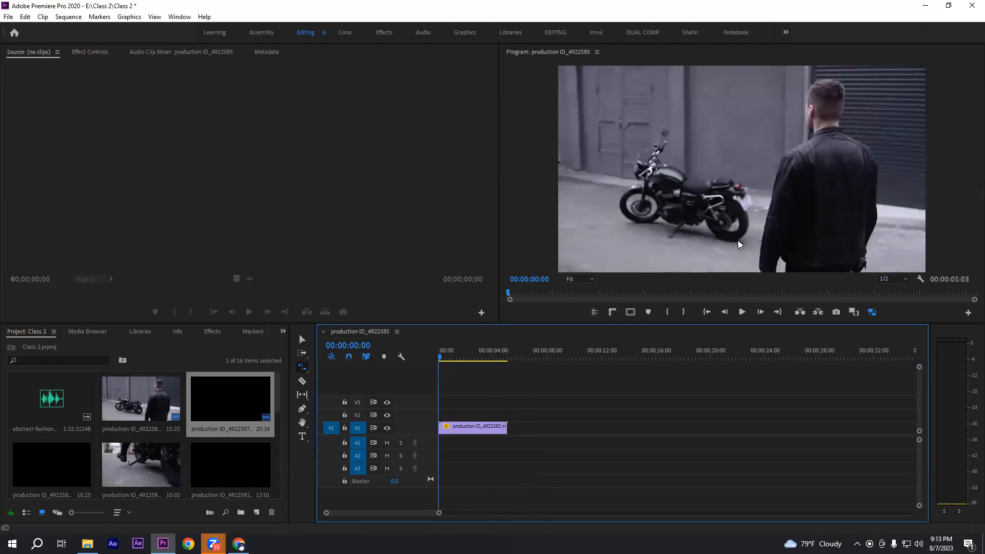
pyautogui.click(741, 312)
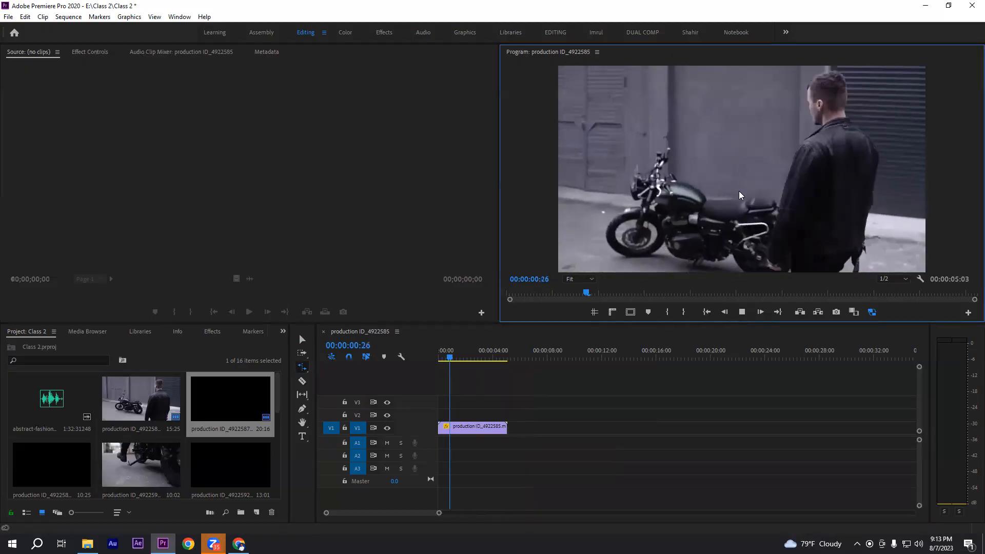
pyautogui.click(741, 311)
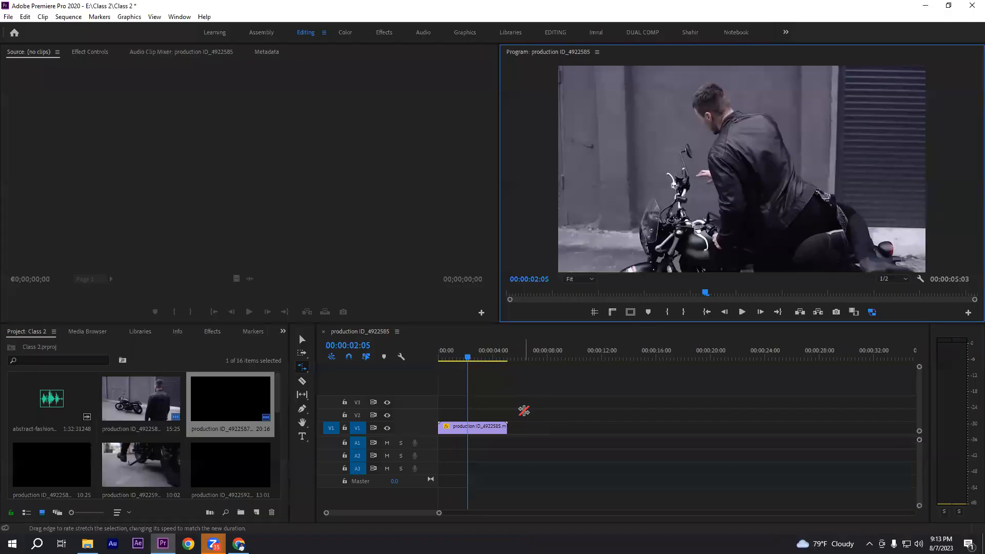
# Set the speed of the production ID_4922585 clip to 100% in its Speed/Duration settings
pyautogui.click(302, 340)
pyautogui.click(474, 430)
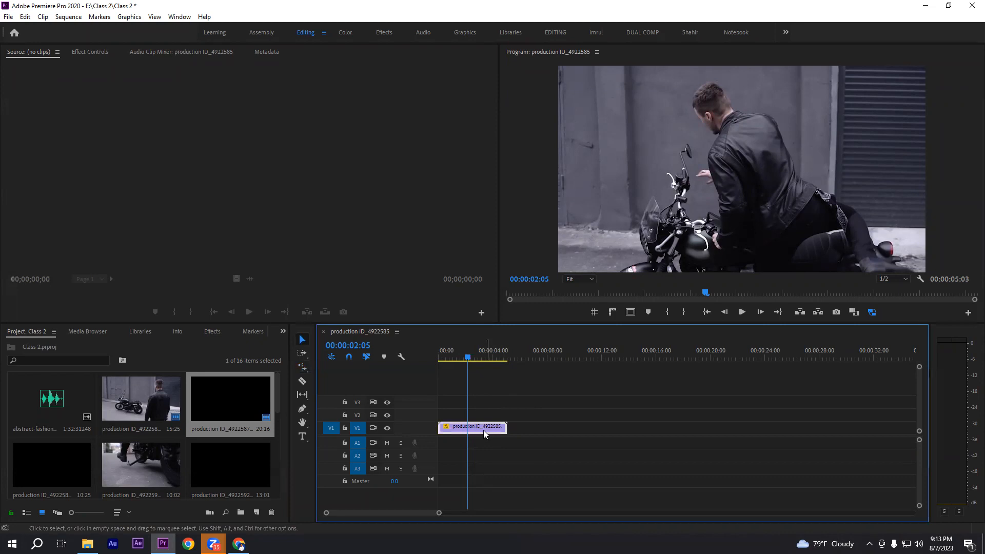
pyautogui.rightClick(481, 430)
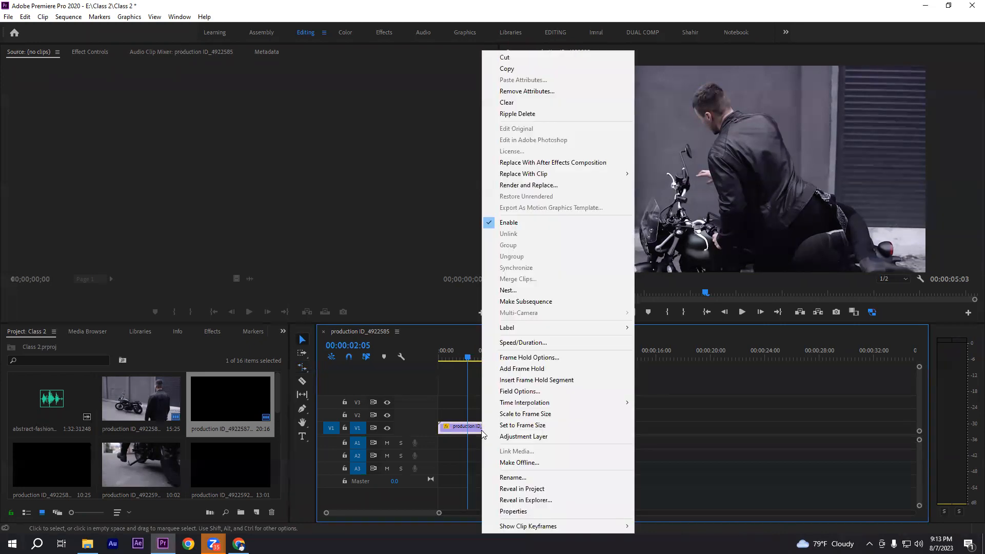
pyautogui.click(515, 342)
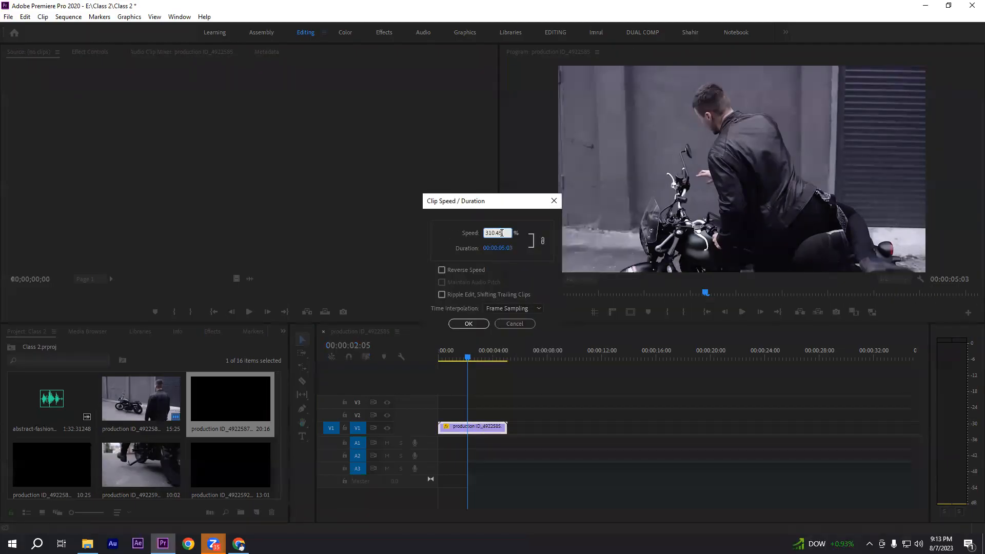
pyautogui.click(493, 235)
pyautogui.moveTo(508, 232); pyautogui.dragTo(479, 232)
pyautogui.click(508, 234)
pyautogui.moveTo(493, 204); pyautogui.dragTo(450, 154)
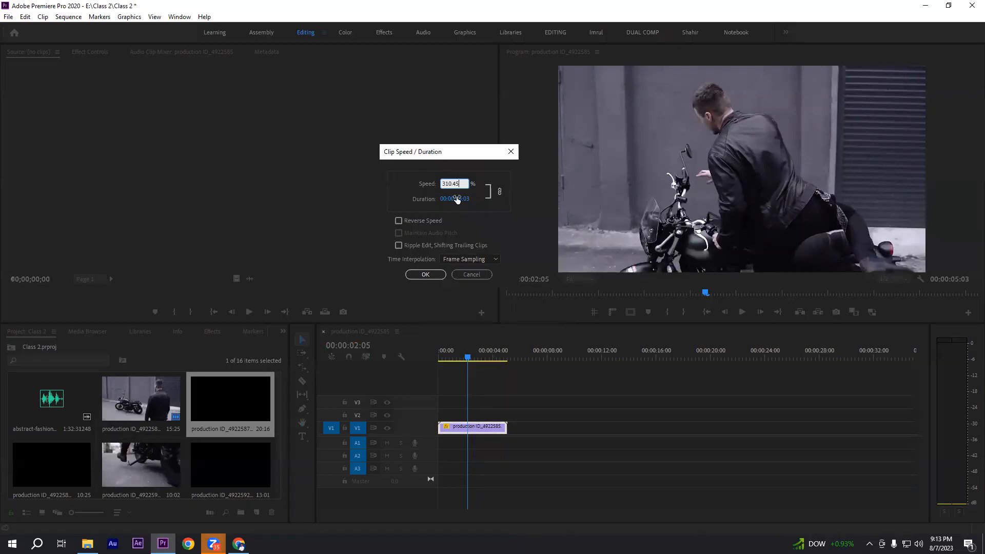
pyautogui.moveTo(463, 184); pyautogui.dragTo(425, 186)
pyautogui.write('100')
pyautogui.click(425, 275)
pyautogui.moveTo(500, 402); pyautogui.dragTo(752, 477)
pyautogui.click(667, 402)
pyautogui.moveTo(444, 404); pyautogui.dragTo(700, 450)
pyautogui.click(681, 398)
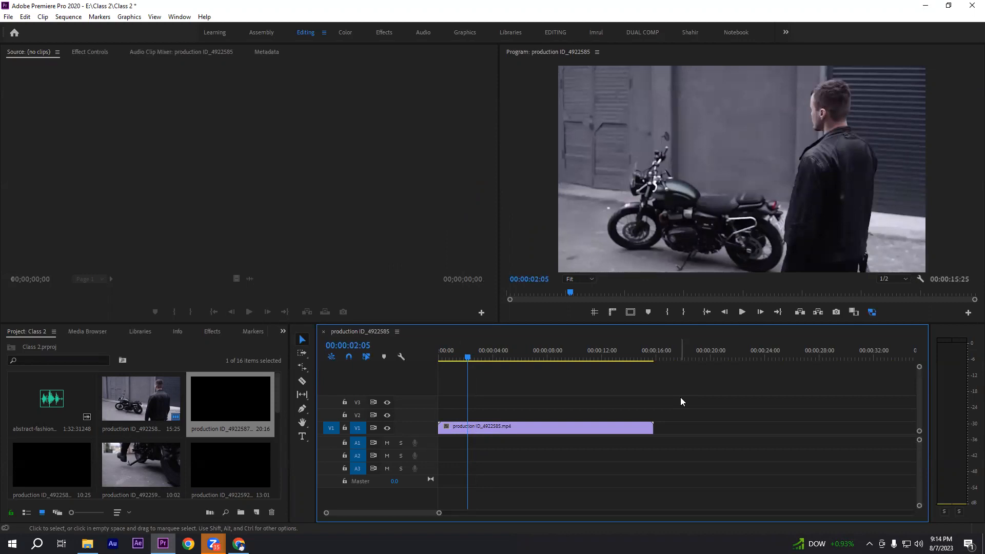
# Check the Speed/Duration settings of the production ID_4922585 clip and leave them without applying changes
pyautogui.rightClick(507, 426)
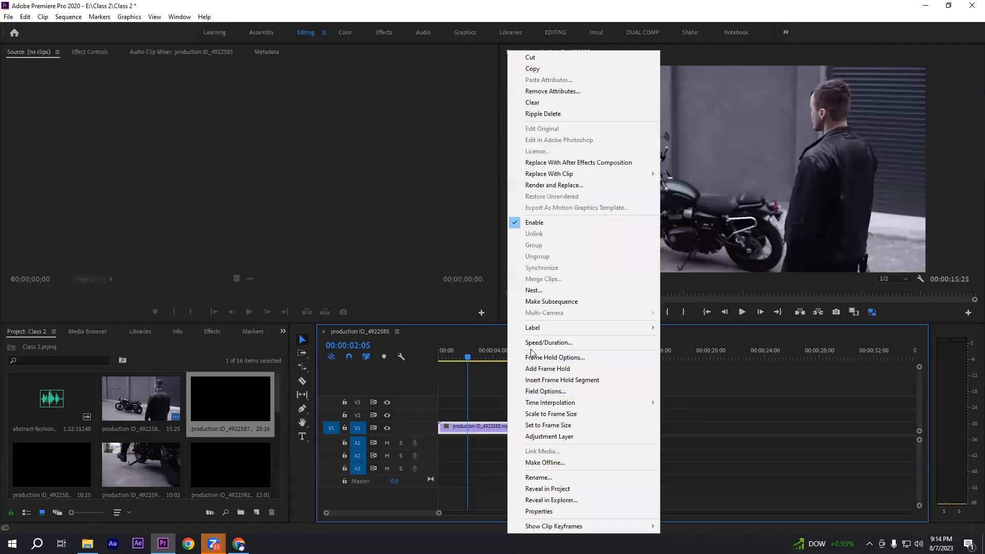
pyautogui.click(535, 343)
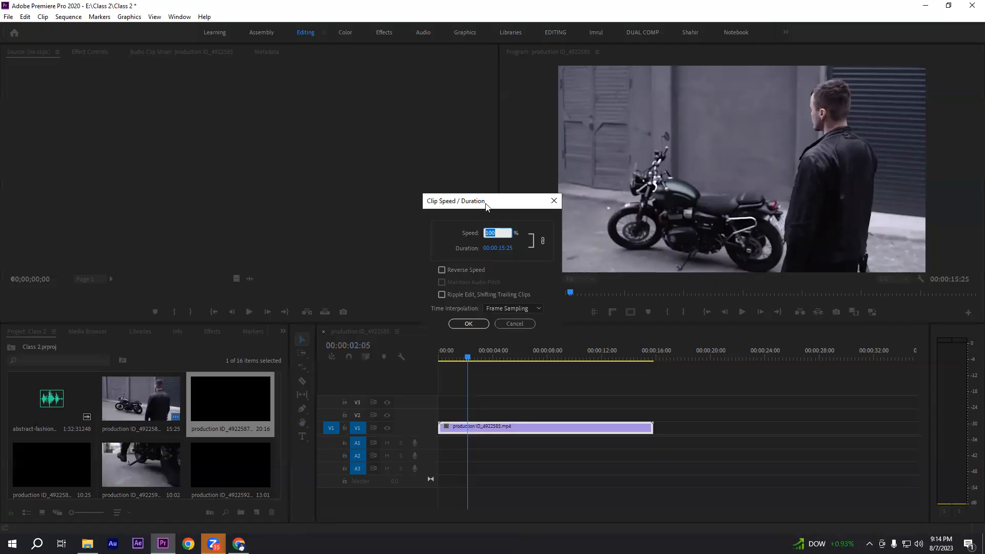
pyautogui.moveTo(486, 204); pyautogui.dragTo(475, 213)
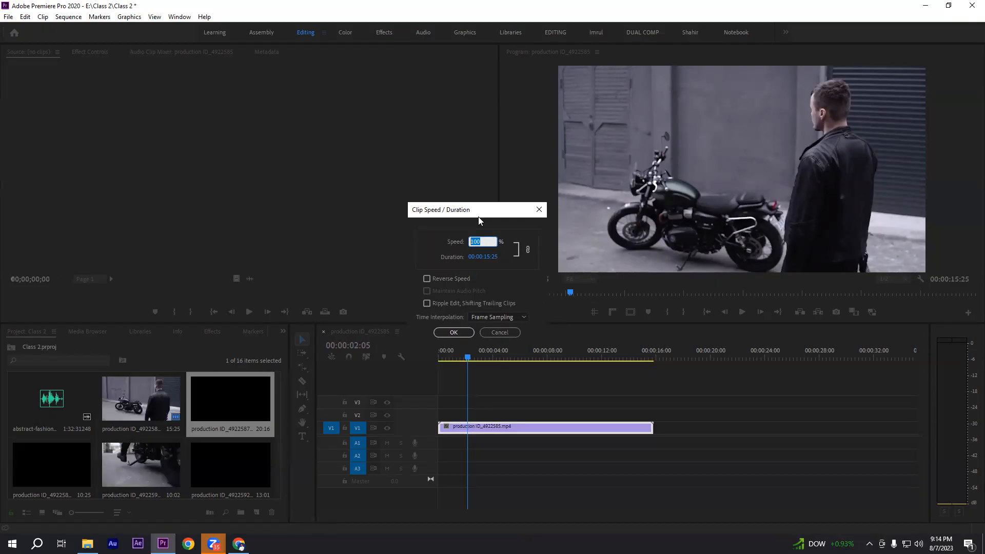
pyautogui.click(505, 332)
pyautogui.click(537, 410)
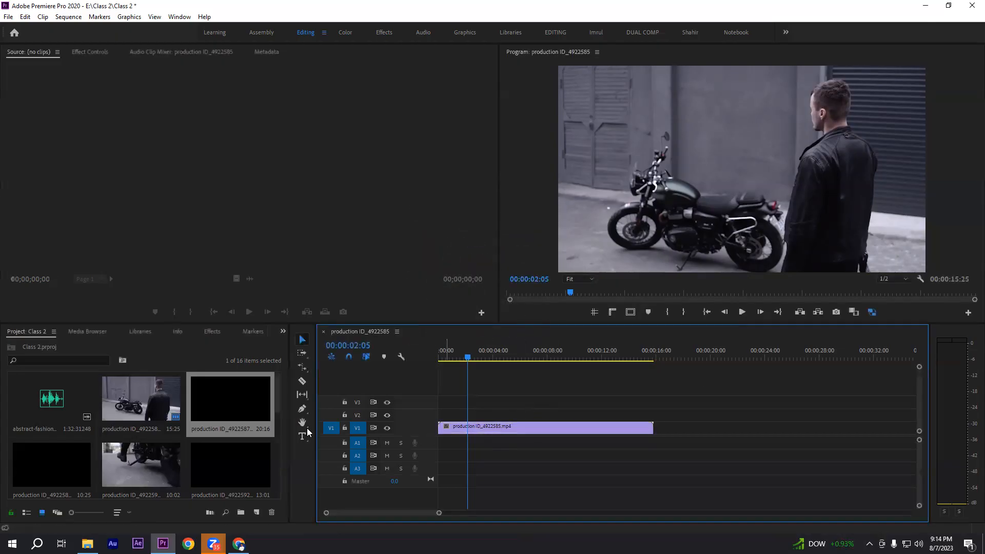
pyautogui.click(303, 366)
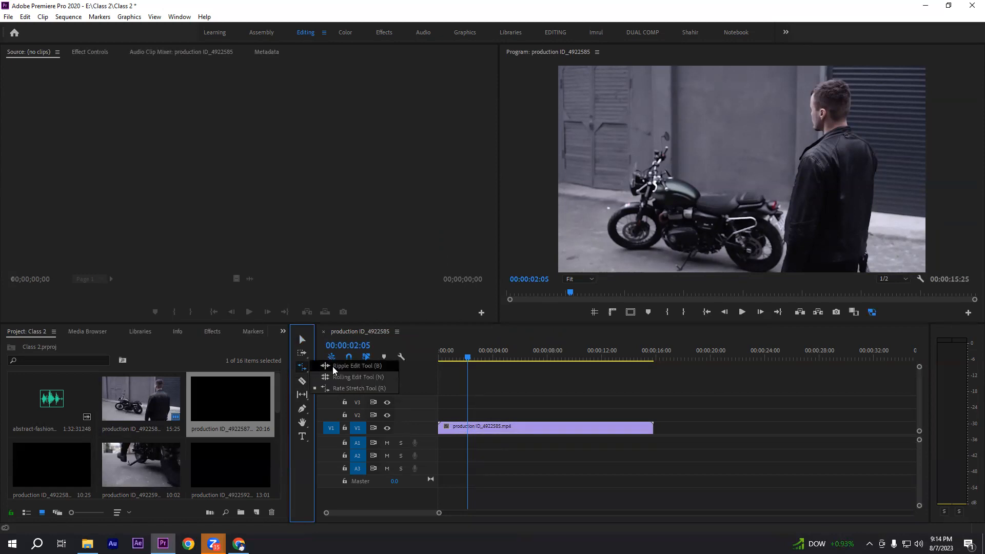
pyautogui.click(337, 389)
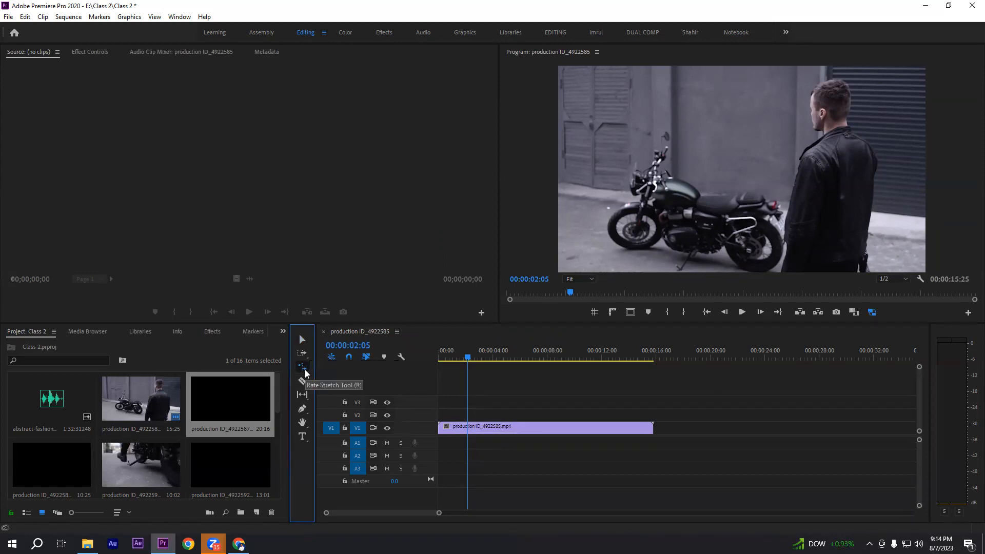
# Draw a closed, wide polygon across the lower part of the video frame at 00:00:02:05 with the Pen tool
pyautogui.click(304, 409)
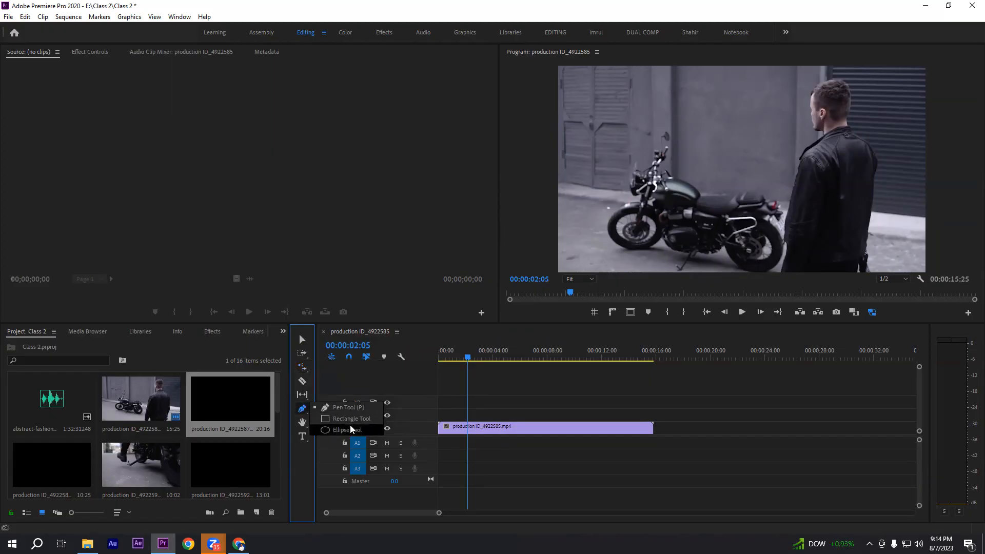
pyautogui.click(302, 413)
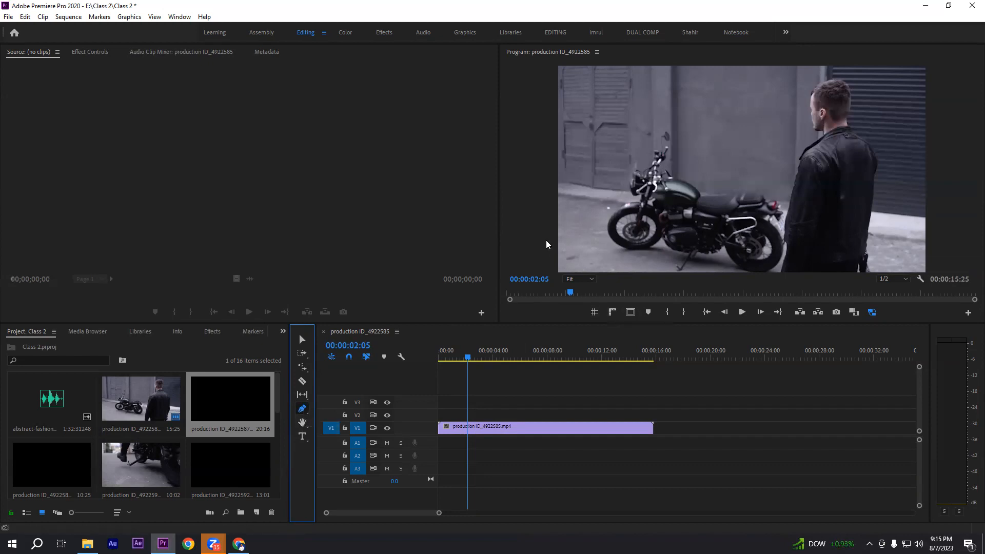
pyautogui.click(559, 228)
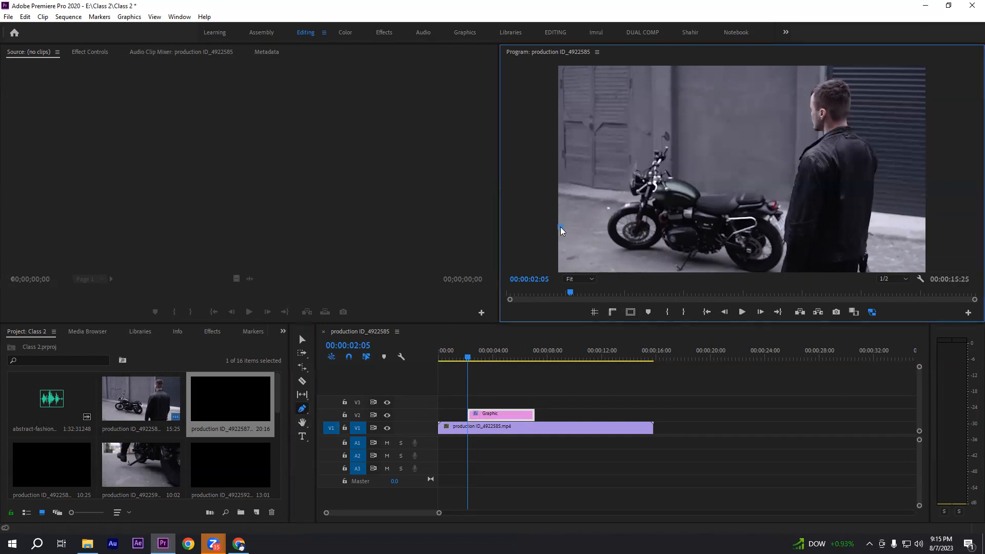
pyautogui.click(677, 227)
pyautogui.click(794, 206)
pyautogui.click(885, 190)
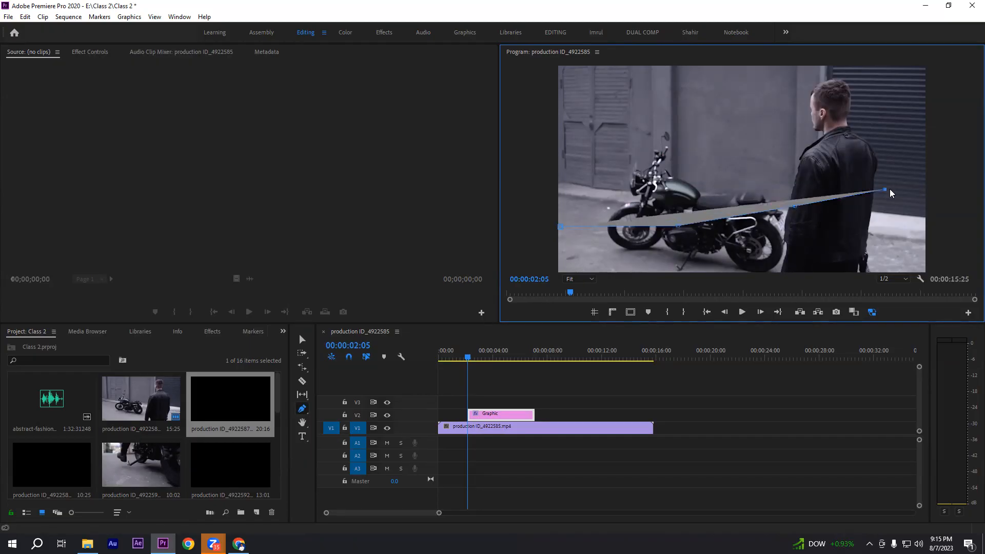
pyautogui.click(921, 182)
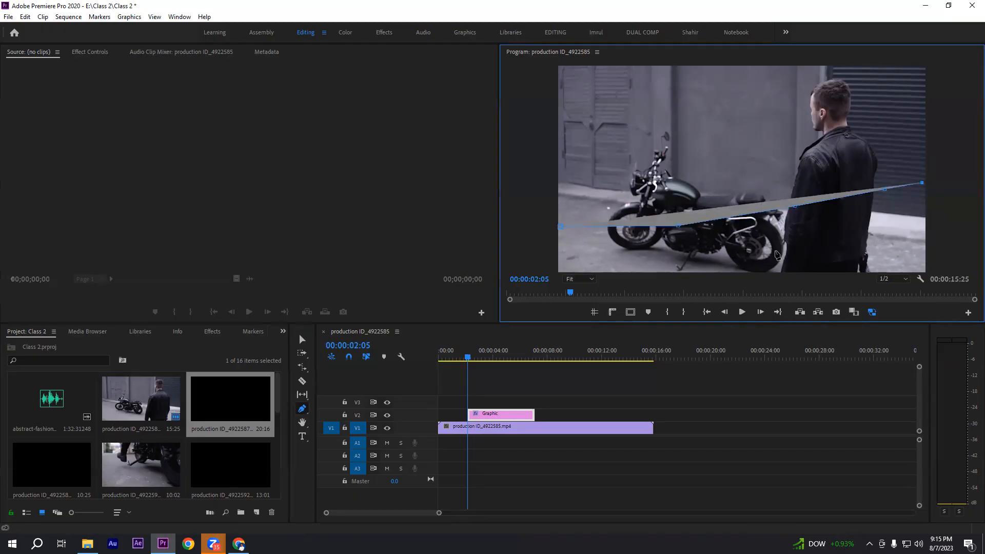
pyautogui.click(915, 250)
pyautogui.click(735, 271)
pyautogui.click(601, 266)
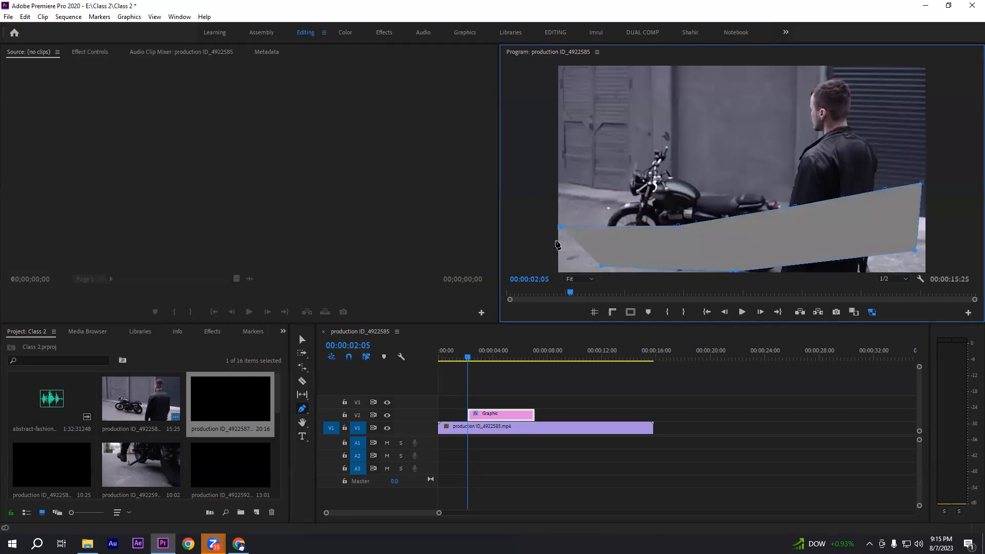
pyautogui.click(561, 228)
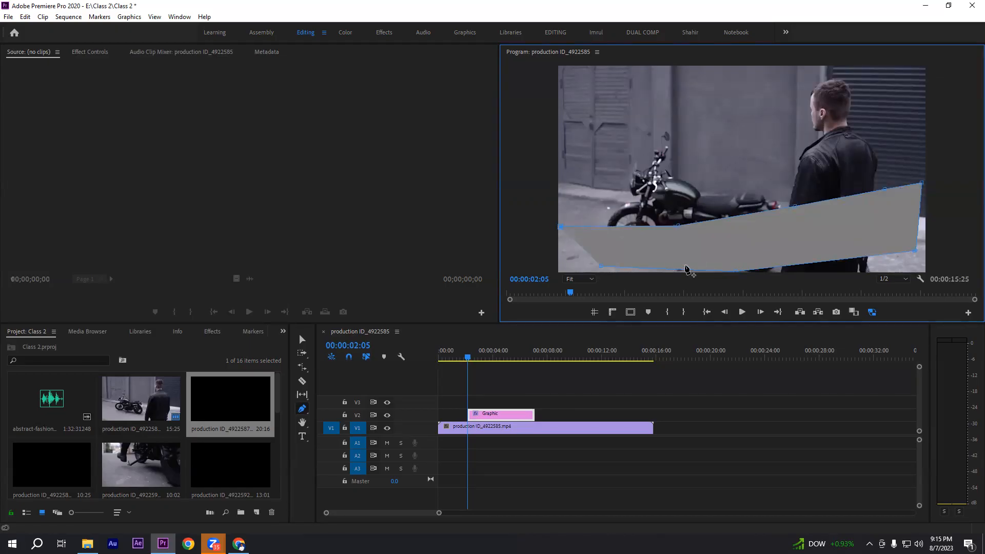
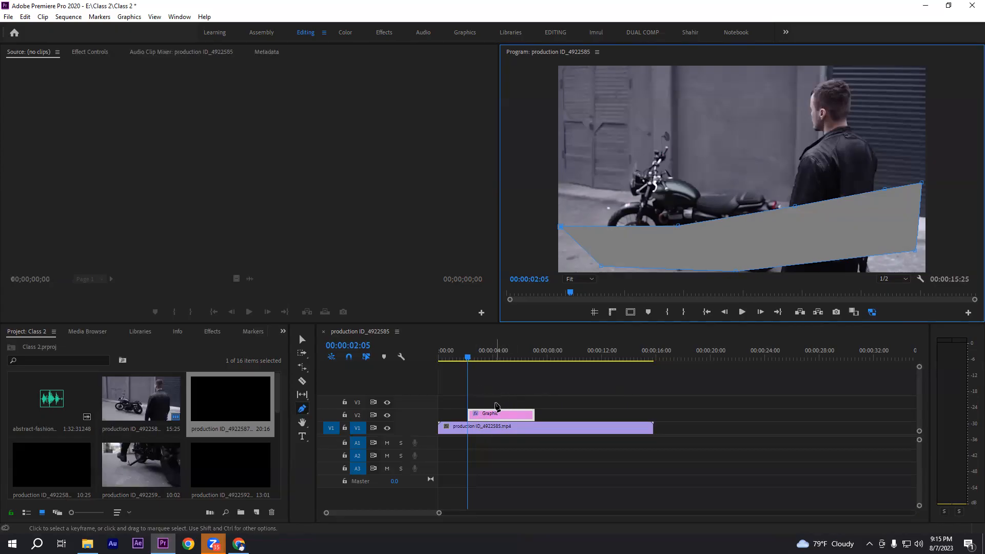
# Delete the polygon graphic clip from track V2 using the Selection tool
pyautogui.click(302, 340)
pyautogui.click(498, 415)
pyautogui.press('Delete')
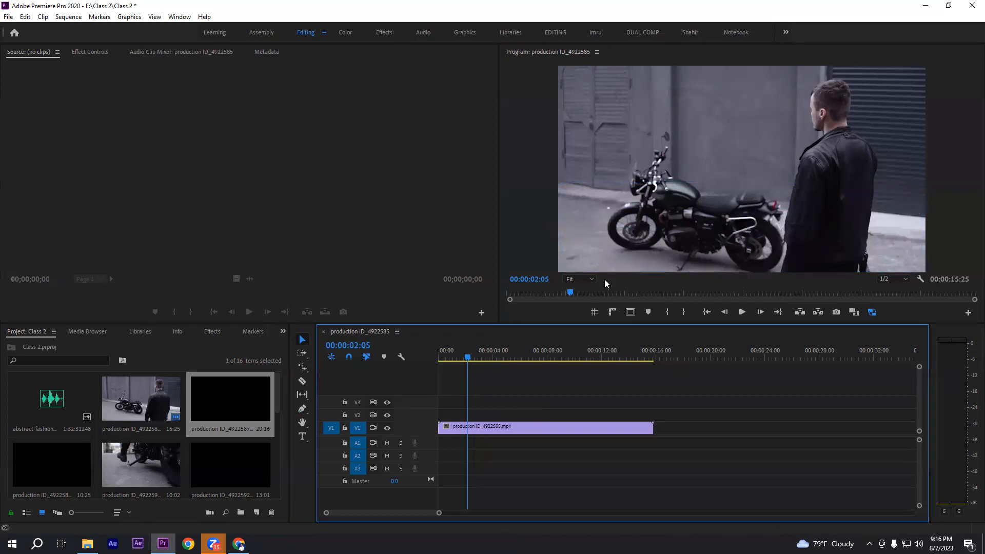
# Draw a wide, flat rectangle across the lower part of the frame and a circle above its left end with the Rectangle and Ellipse tools
pyautogui.click(302, 410)
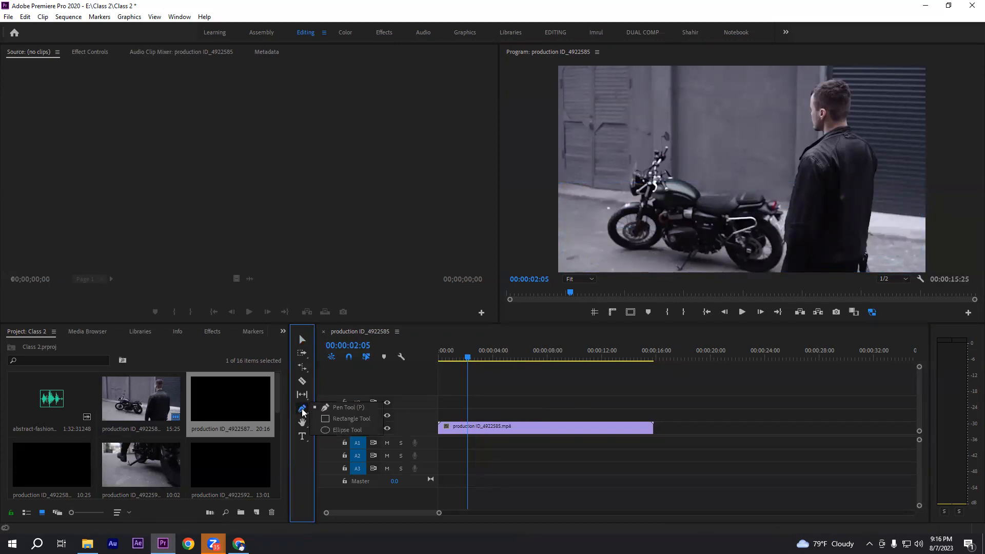
pyautogui.click(342, 417)
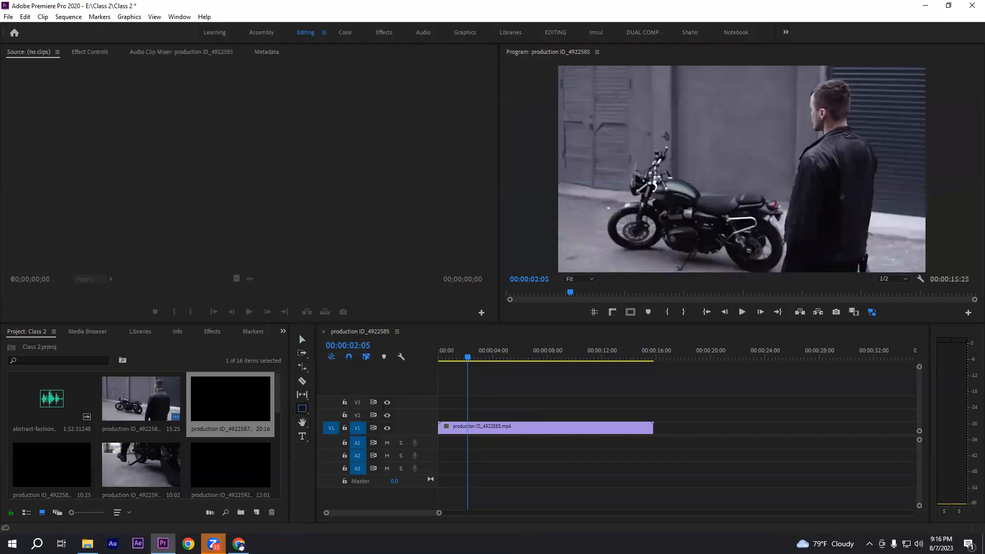
pyautogui.moveTo(563, 238)
pyautogui.mouseDown()
pyautogui.moveTo(908, 246)
pyautogui.moveTo(895, 265)
pyautogui.moveTo(647, 268)
pyautogui.moveTo(934, 253)
pyautogui.moveTo(949, 275)
pyautogui.moveTo(946, 259)
pyautogui.mouseUp()
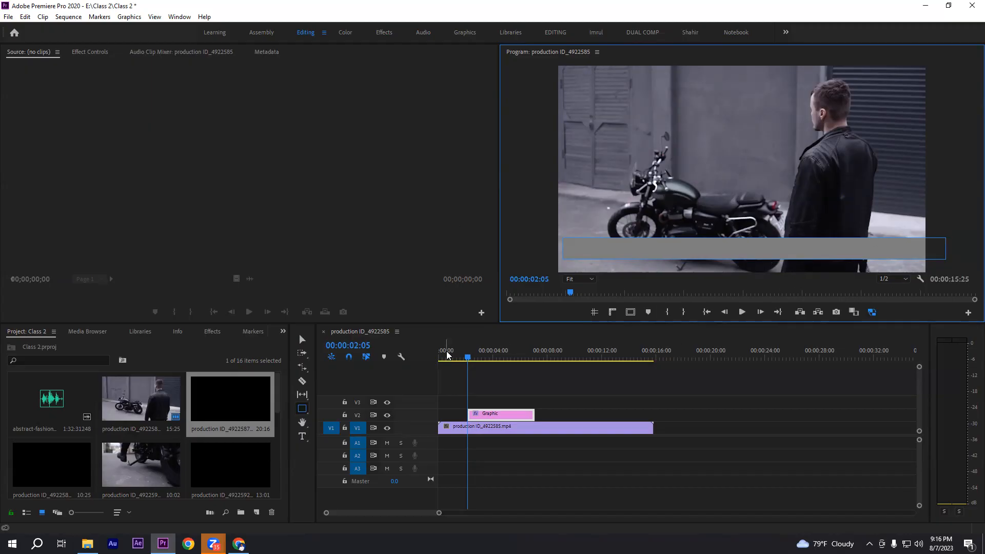
pyautogui.click(302, 408)
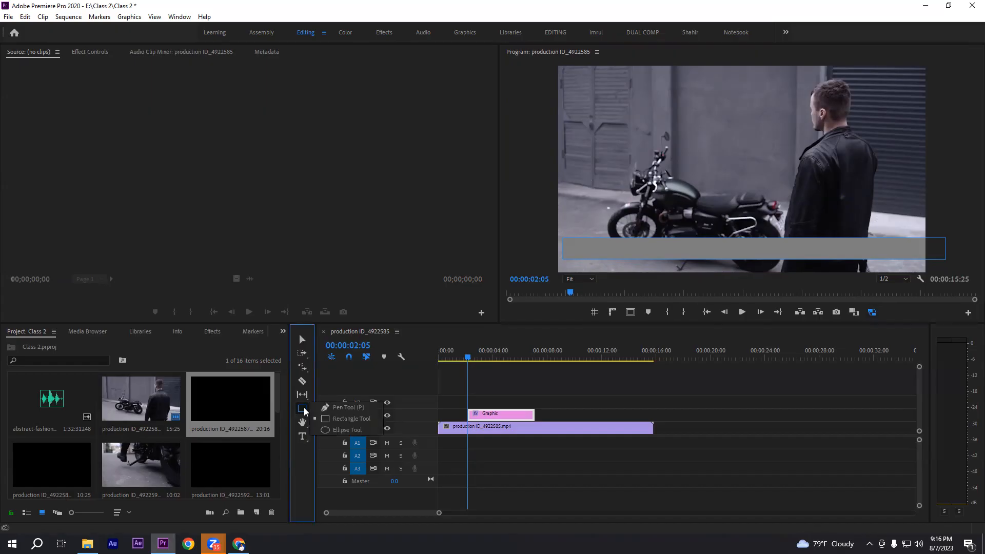
pyautogui.click(344, 431)
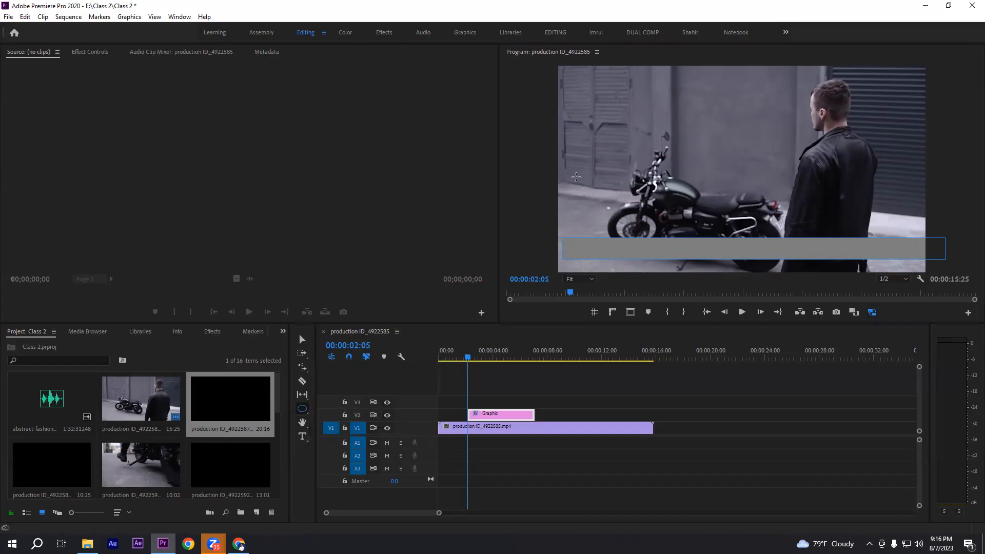
pyautogui.moveTo(576, 177)
pyautogui.mouseDown()
pyautogui.moveTo(644, 224)
pyautogui.moveTo(623, 212)
pyautogui.moveTo(624, 158)
pyautogui.moveTo(659, 222)
pyautogui.moveTo(598, 185)
pyautogui.moveTo(693, 231)
pyautogui.moveTo(634, 193)
pyautogui.mouseUp()
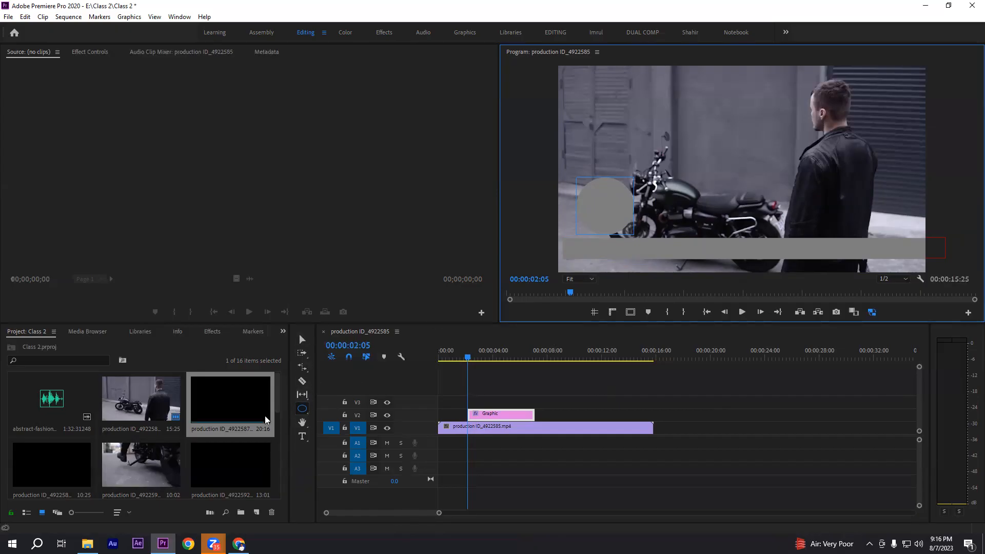
# Delete the graphic clip containing the rectangle and the circle from track V2
pyautogui.click(305, 341)
pyautogui.click(496, 414)
pyautogui.press('Delete')
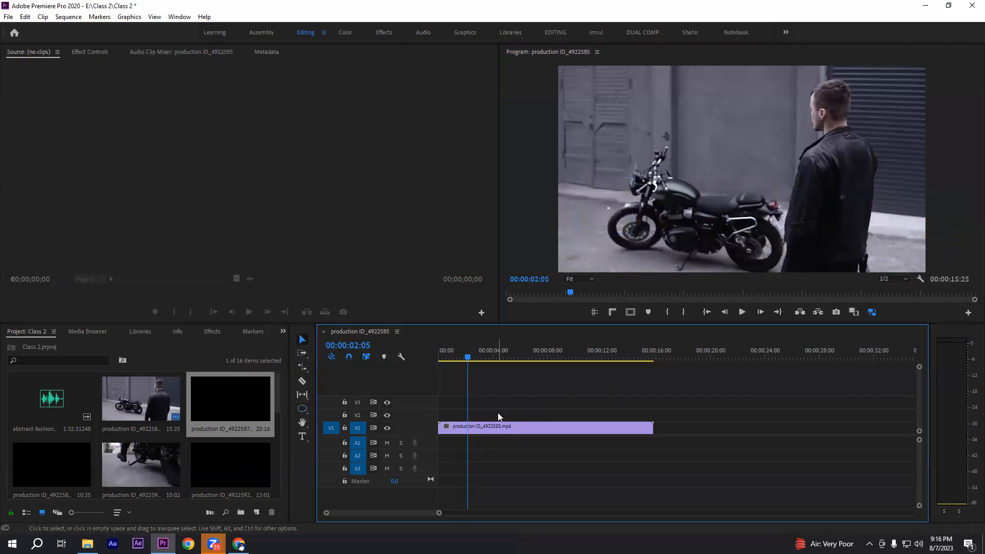
# Pan the timeline past the end of the video clip and back with the Hand tool
pyautogui.click(303, 424)
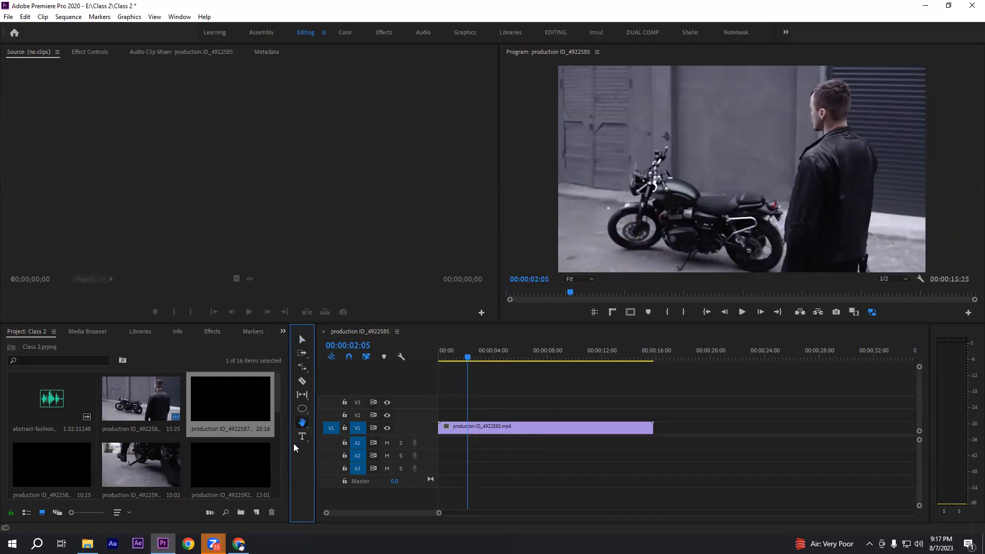
pyautogui.moveTo(798, 422); pyautogui.dragTo(660, 426)
pyautogui.moveTo(907, 408); pyautogui.dragTo(823, 402)
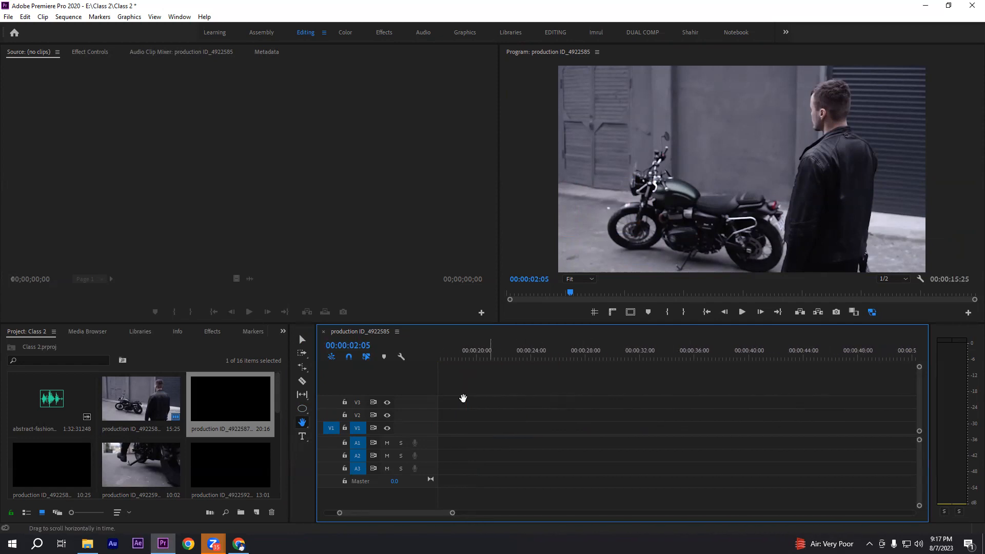
pyautogui.moveTo(463, 398); pyautogui.dragTo(831, 396)
pyautogui.moveTo(759, 398); pyautogui.dragTo(605, 401)
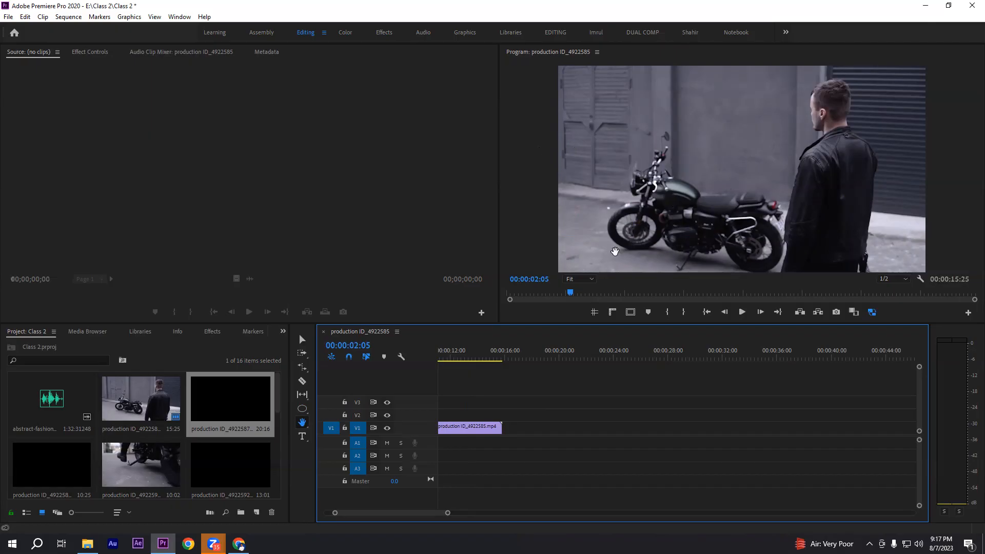
# Set the Program monitor zoom to 100% and pan the frame to the front of the motorcycle with the Hand tool
pyautogui.click(591, 279)
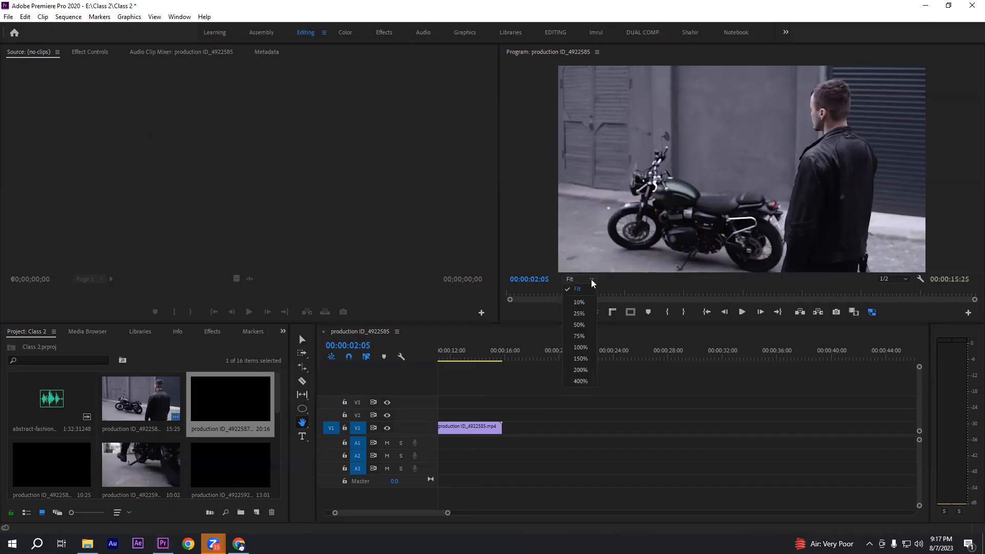
pyautogui.click(583, 348)
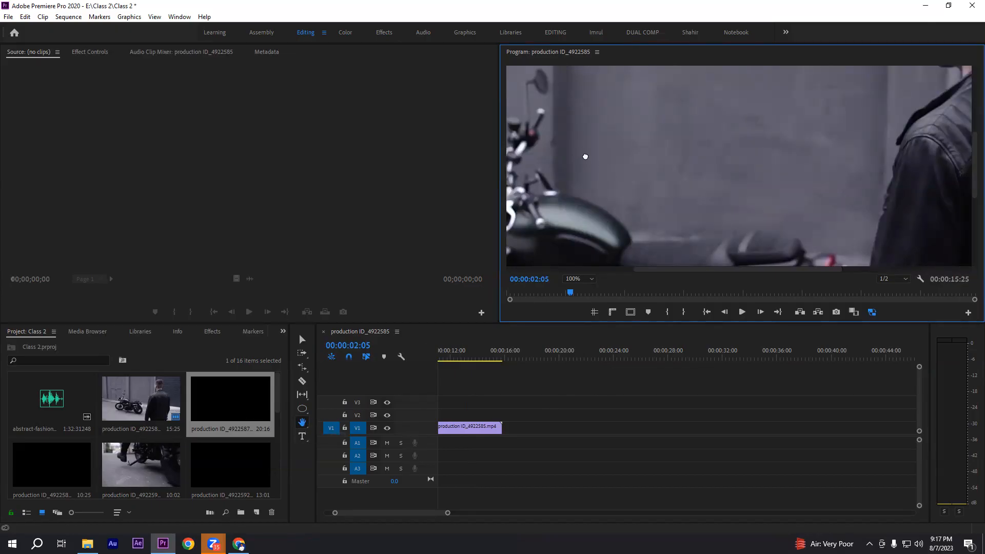
pyautogui.moveTo(584, 156); pyautogui.dragTo(725, 130)
pyautogui.moveTo(631, 213); pyautogui.dragTo(700, 137)
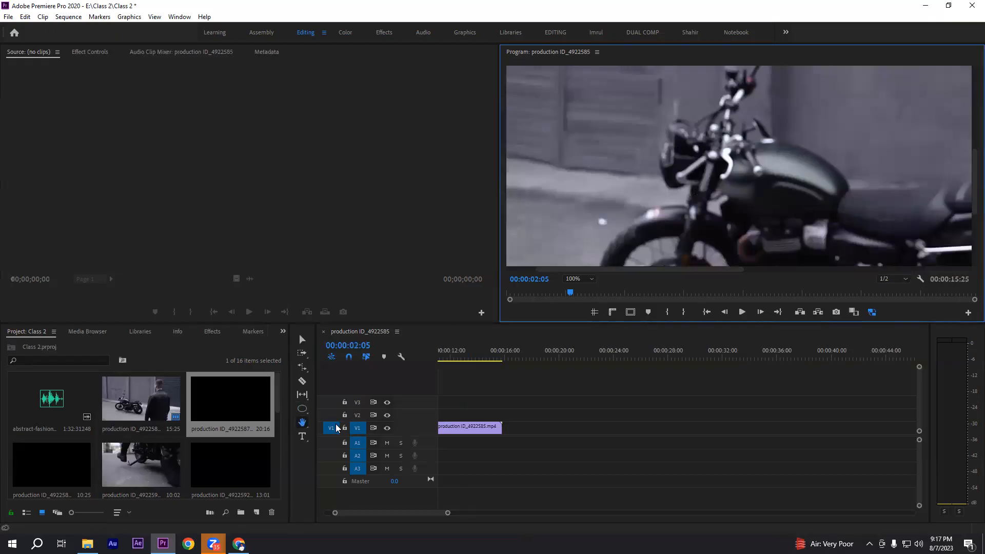
# Magnify the end of the video clip in the timeline with the Zoom tool, and zoom back out to show the whole clip
pyautogui.click(304, 424)
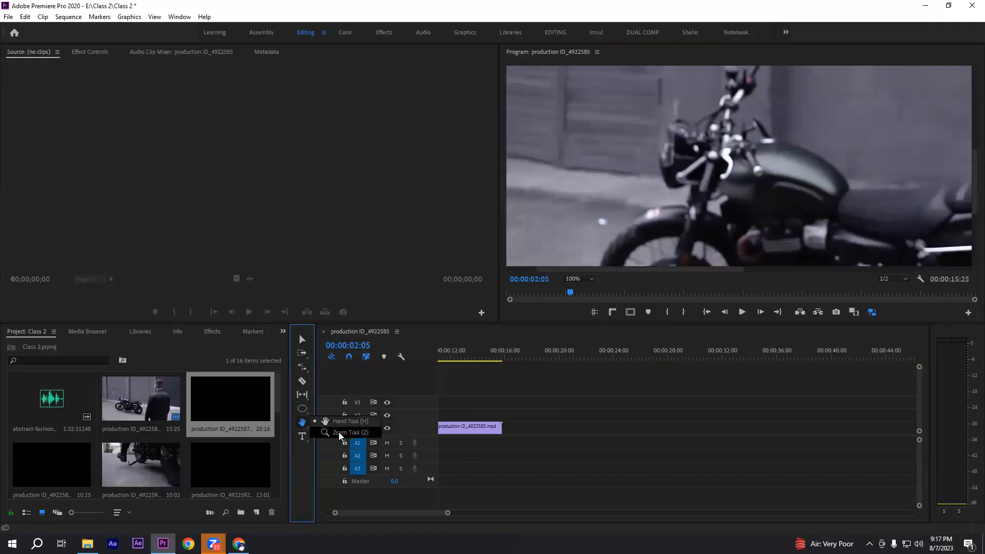
pyautogui.click(338, 432)
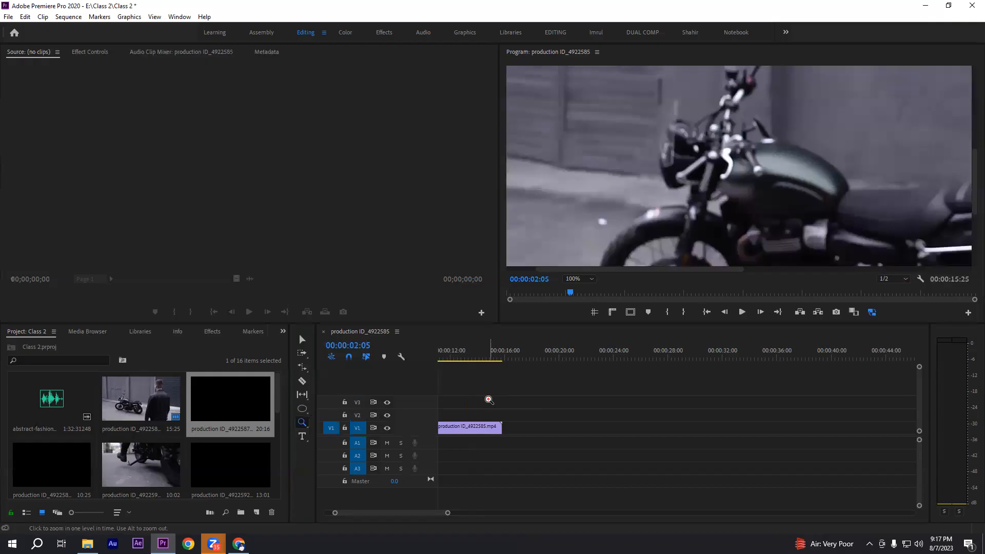
pyautogui.moveTo(450, 407); pyautogui.dragTo(576, 463)
pyautogui.click(508, 416)
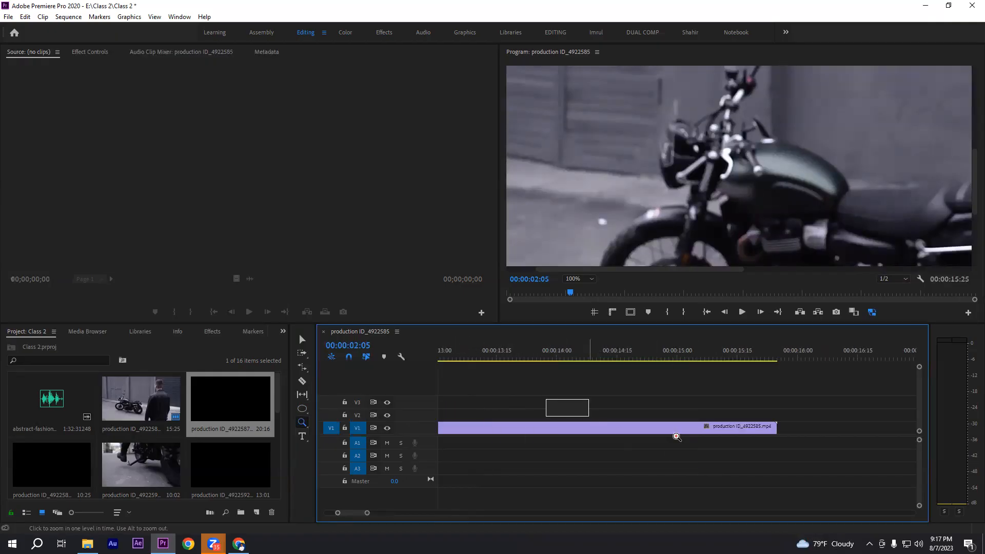
pyautogui.click(713, 442)
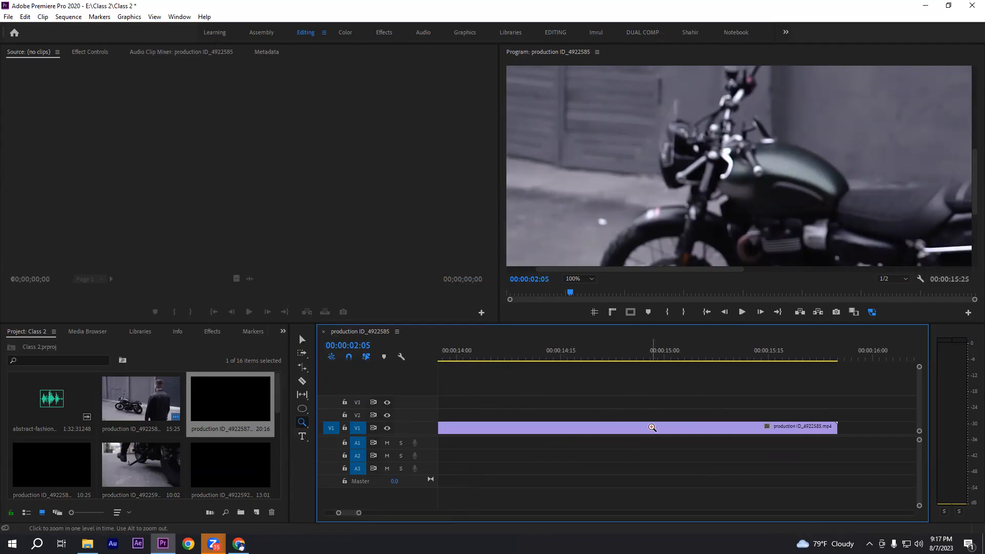
pyautogui.click(599, 401)
pyautogui.keyDown('alt'); pyautogui.click(600, 401); pyautogui.keyUp('alt')
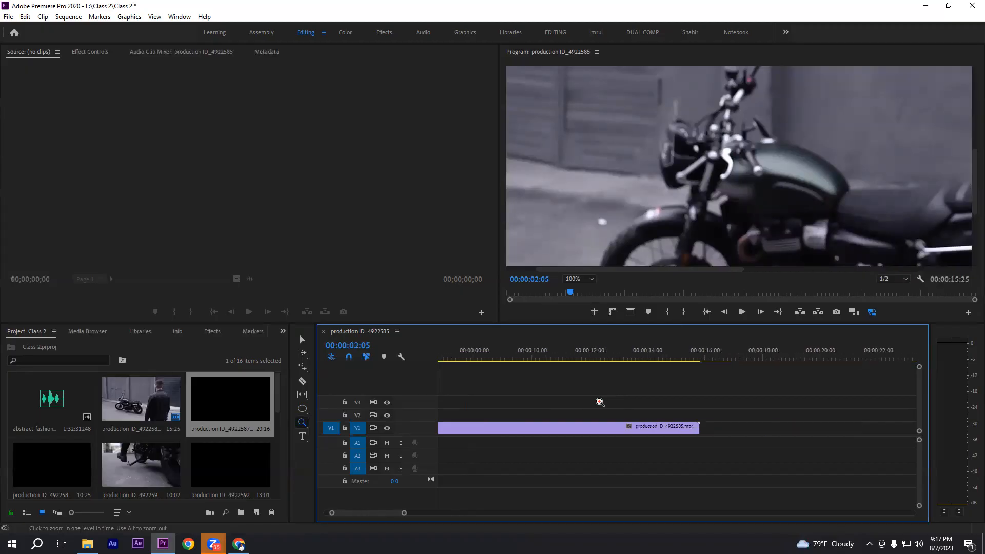
pyautogui.keyDown('alt'); pyautogui.click(598, 401); pyautogui.keyUp('alt')
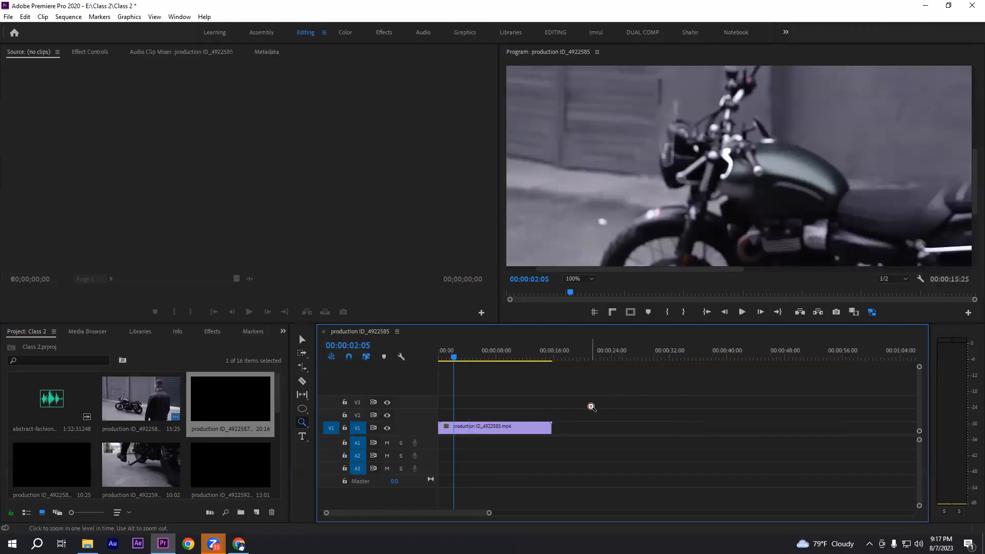
# Activate the Type tool and set the Program monitor zoom back to Fit
pyautogui.click(302, 436)
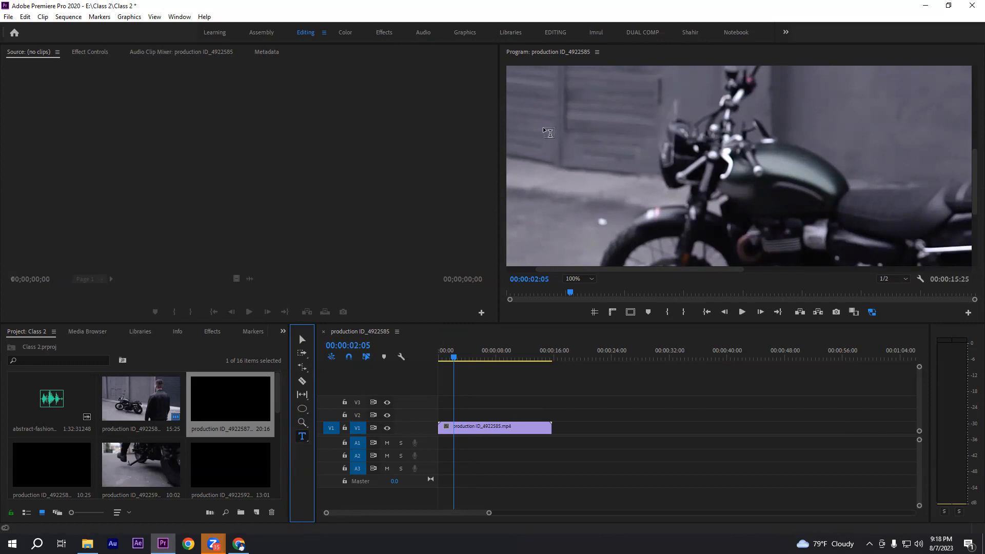
pyautogui.click(590, 278)
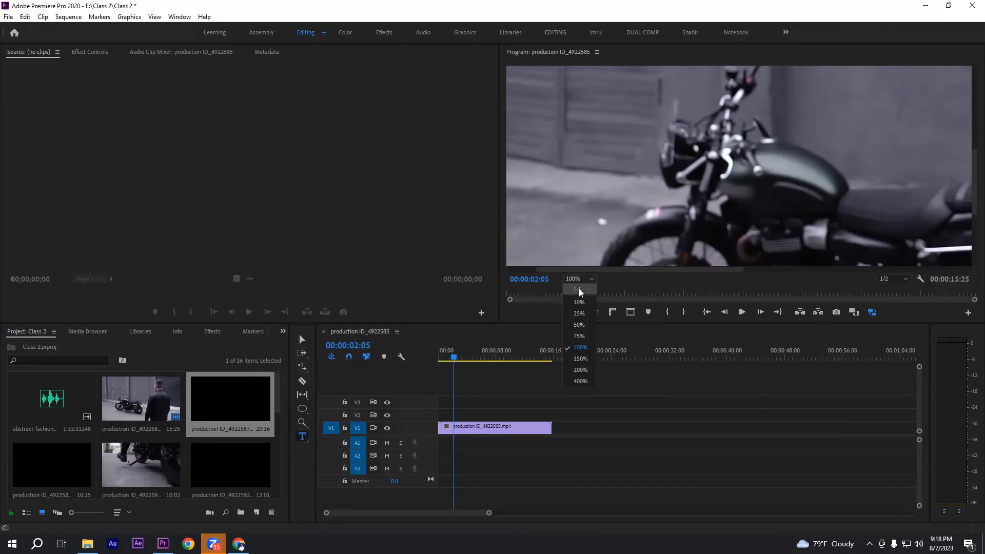
pyautogui.click(579, 288)
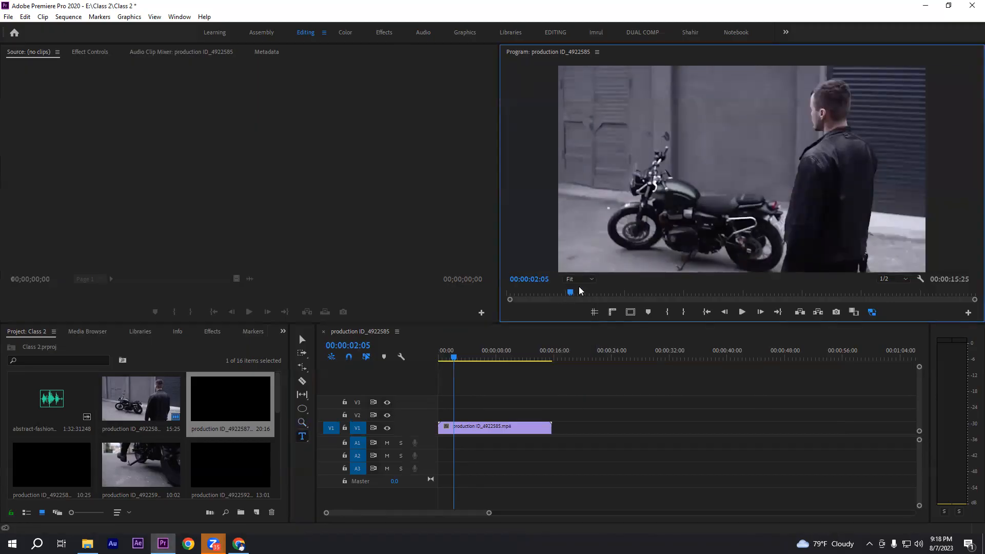
# Add a horizontal text layer with a person's first name over the motorcycle's front wheel at 00:00:02:05
pyautogui.click(301, 436)
pyautogui.click(605, 226)
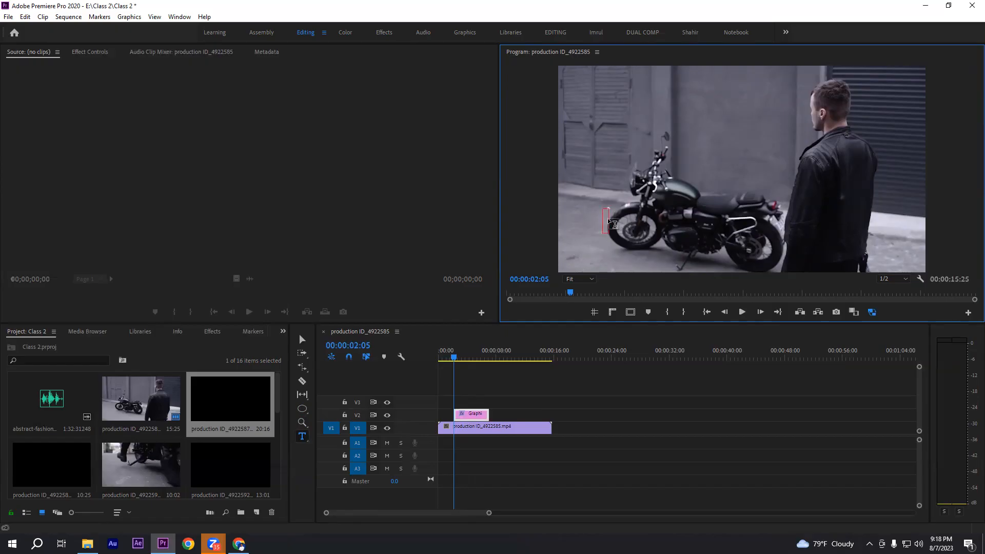
pyautogui.write('anisur')
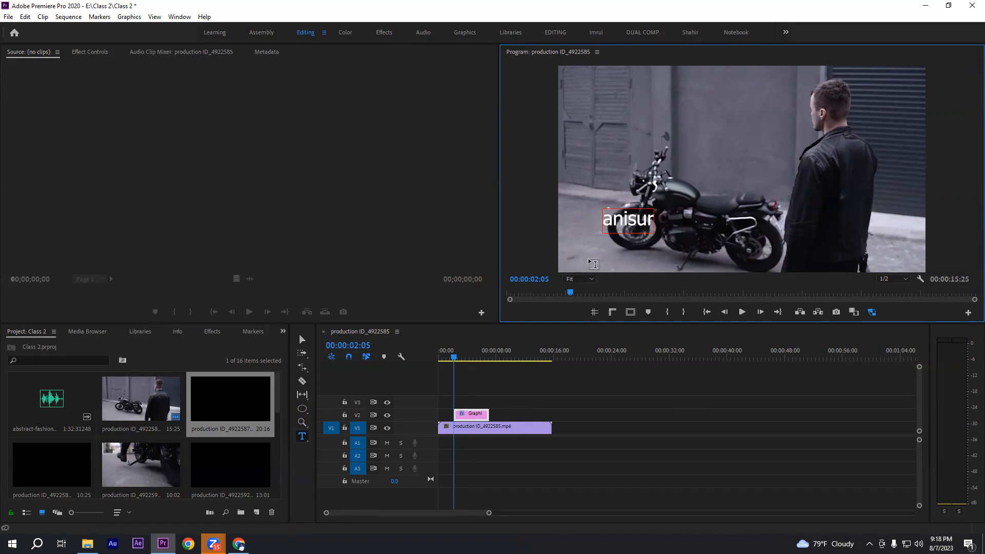
# Add the vertical text "creat" on the wall above the motorcycle with the Vertical Type Tool
pyautogui.click(302, 437)
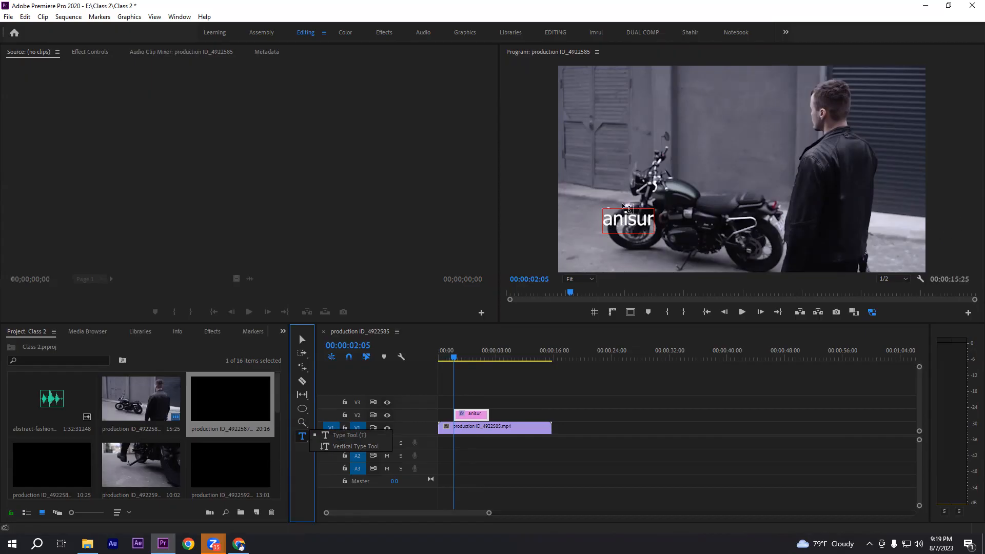
pyautogui.click(343, 446)
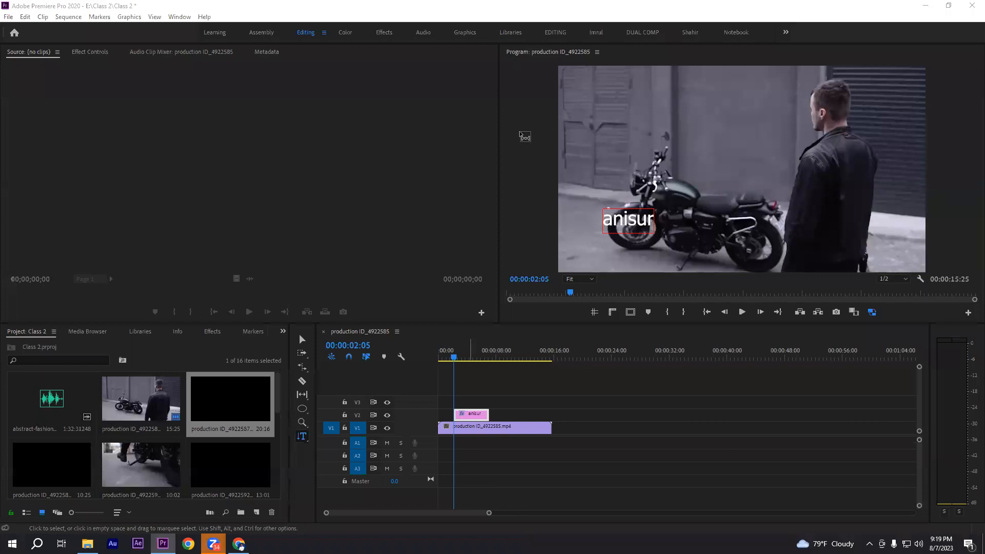
pyautogui.click(735, 118)
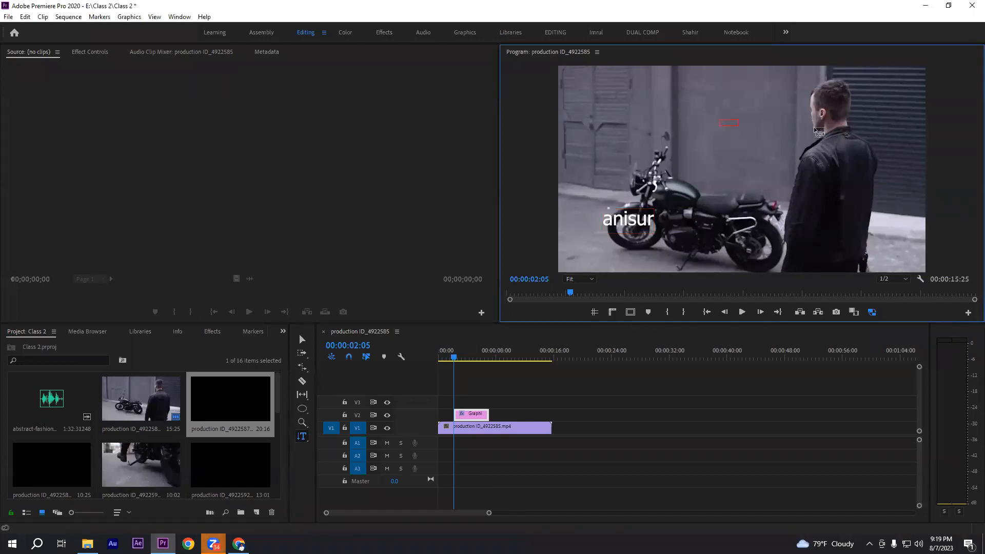
pyautogui.write('creat')
# Delete the graphic clip holding both text layers from track V2 using the Selection tool
pyautogui.click(302, 365)
pyautogui.click(359, 388)
pyautogui.click(302, 340)
pyautogui.click(481, 413)
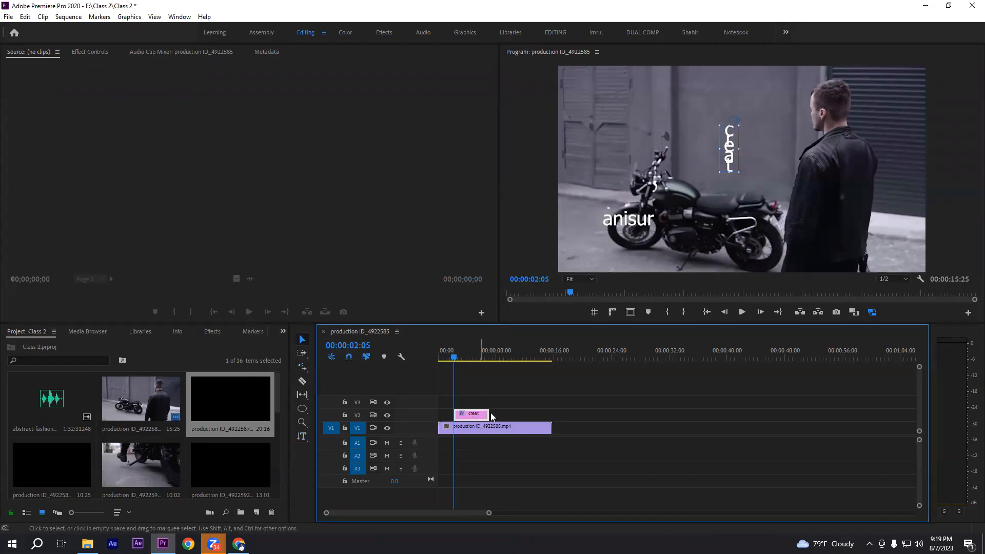
pyautogui.press('Delete')
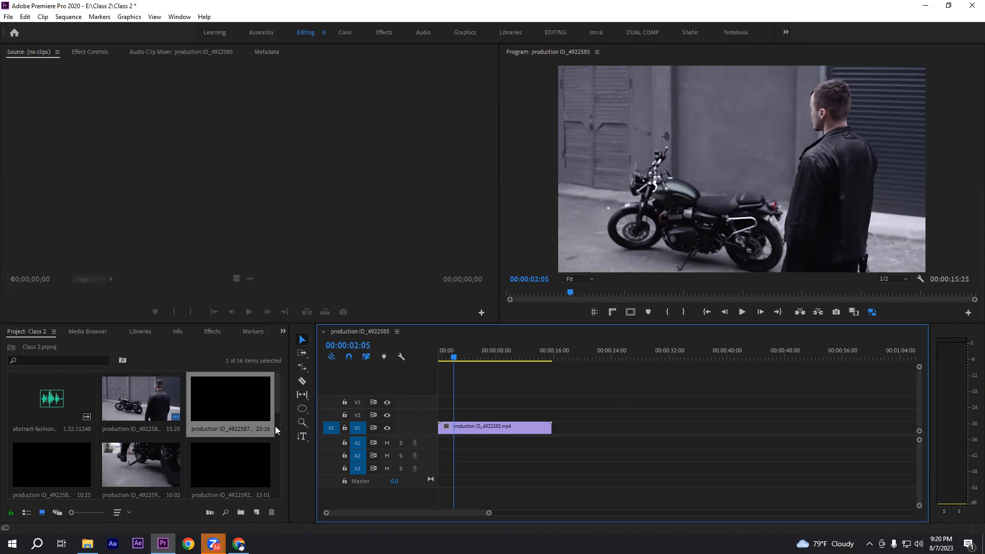
# Place the abstract-fashion audio clip from the project on track A1, starting shortly after the end of the video clip
pyautogui.click(64, 404)
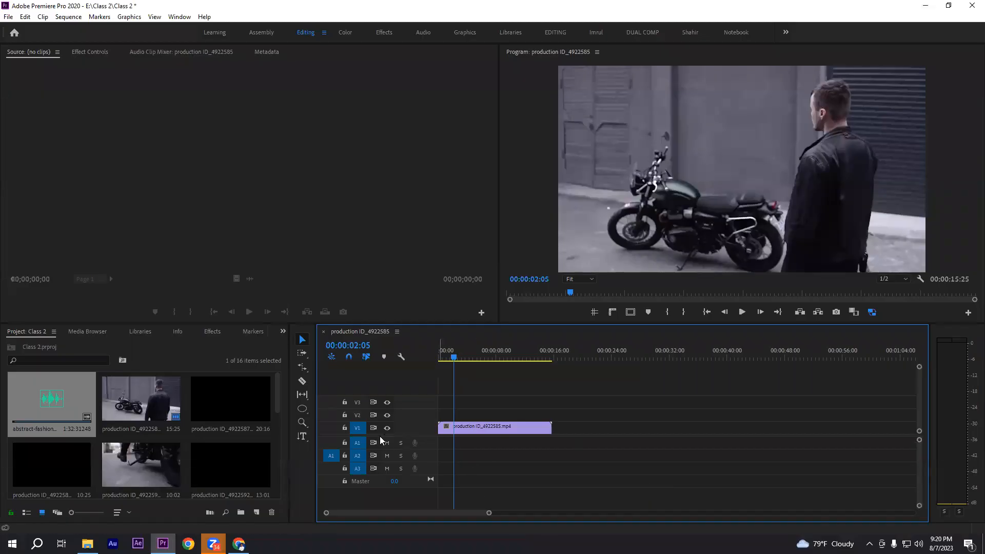
pyautogui.click(57, 408)
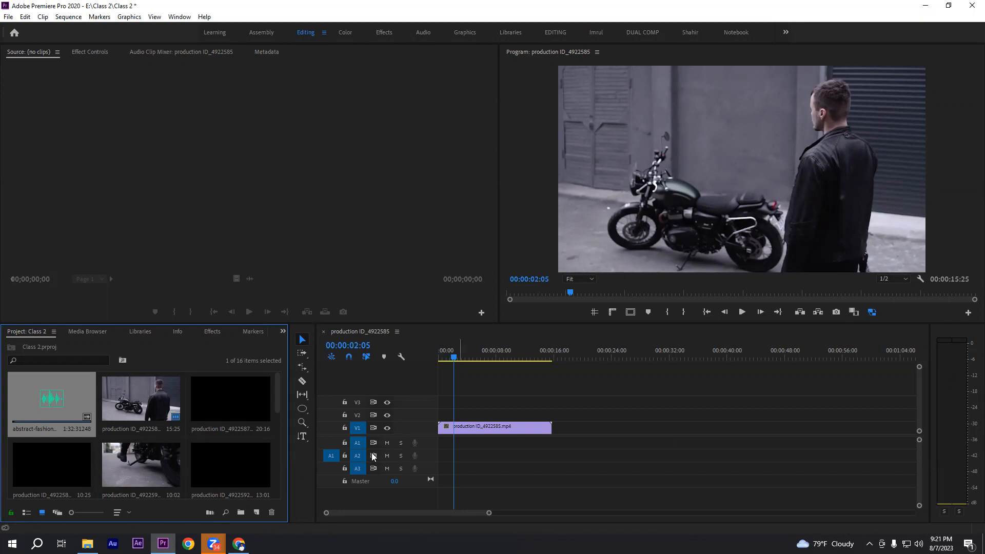
pyautogui.moveTo(52, 402); pyautogui.dragTo(560, 442)
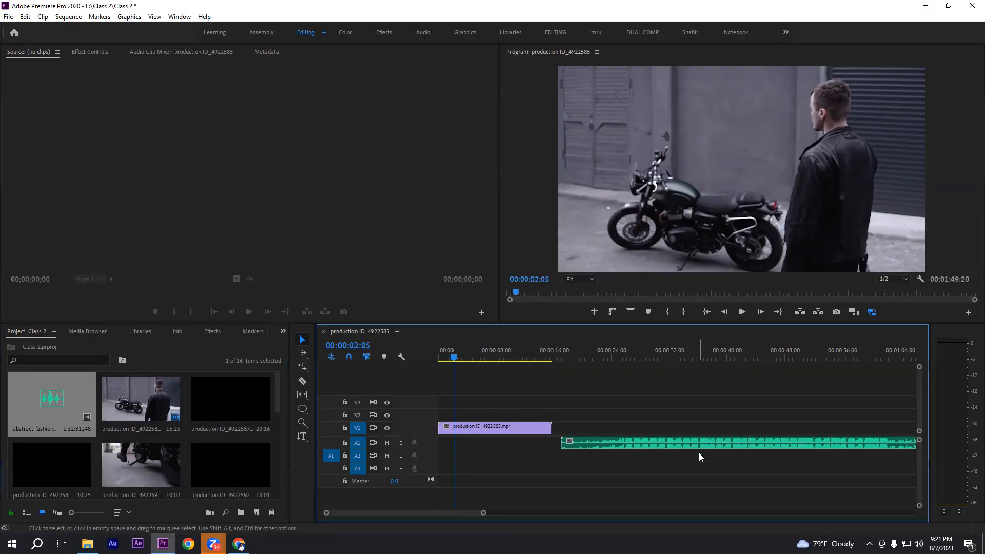
# Select the audio clip on track A1 and expand the track's height to enlarge its waveform
pyautogui.hscroll(3, 699, 452)
pyautogui.click(643, 441)
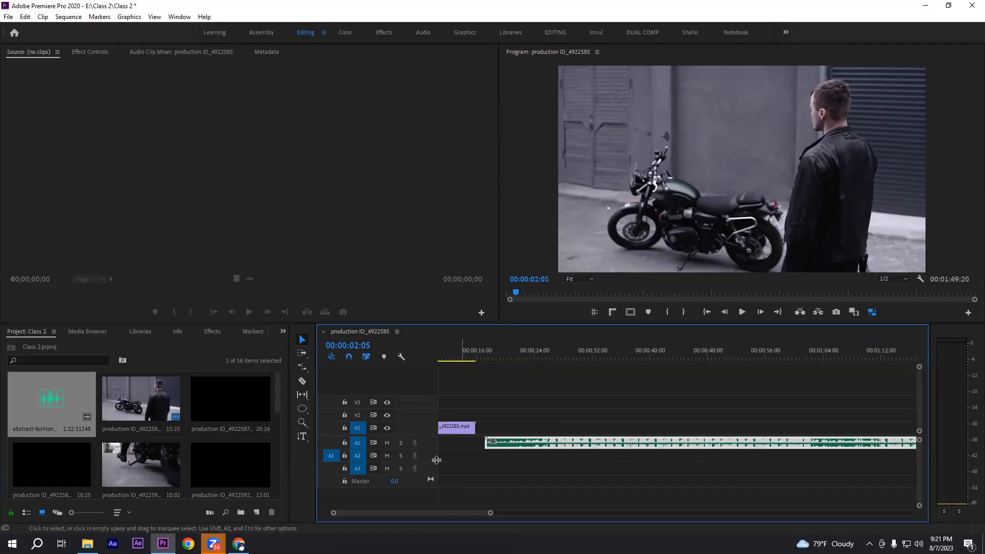
pyautogui.doubleClick(428, 443)
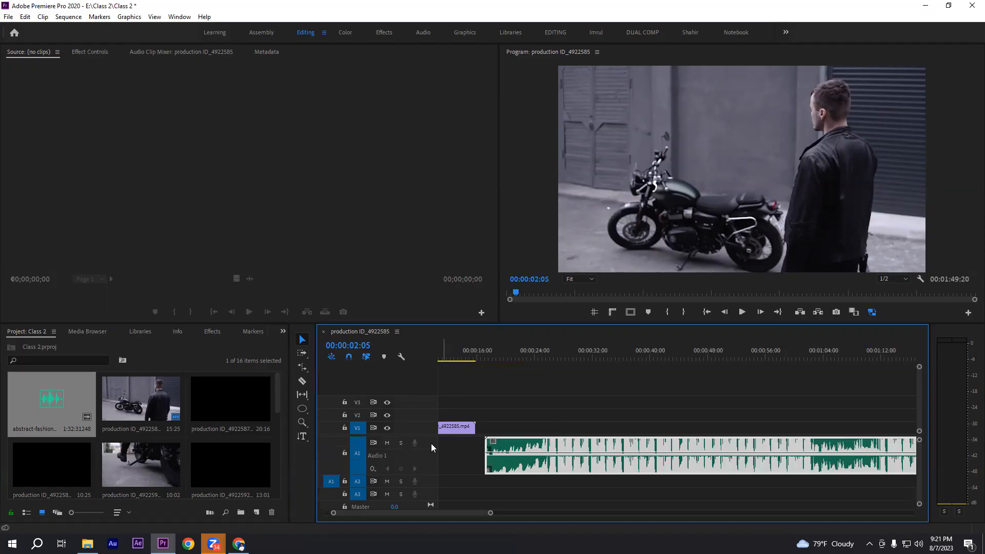
# Delete the video clip from track V1 and remove the gap before the audio clip so it starts at 00:00:00:00
pyautogui.hscroll(-1, 582, 417)
pyautogui.click(464, 428)
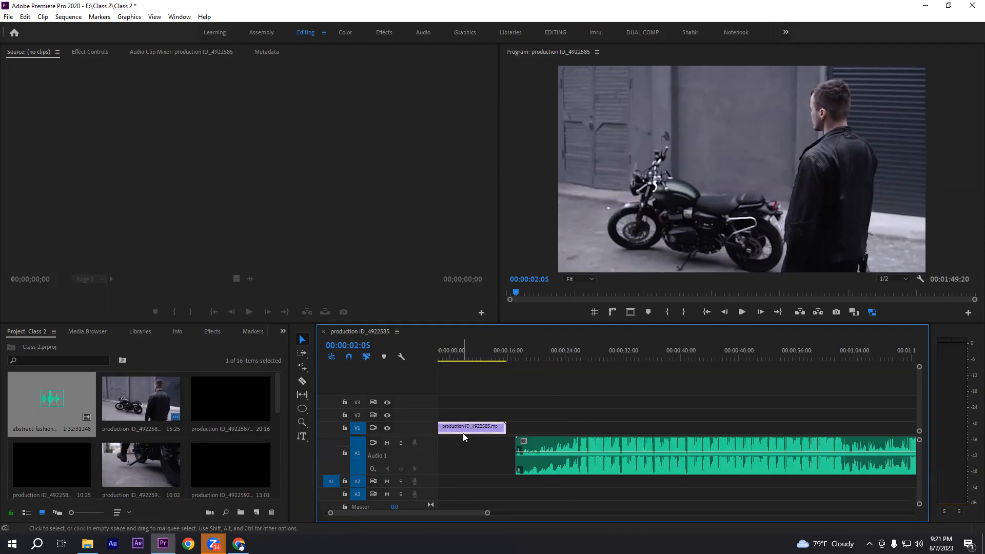
pyautogui.press('Delete')
pyautogui.hscroll(-2, 535, 450)
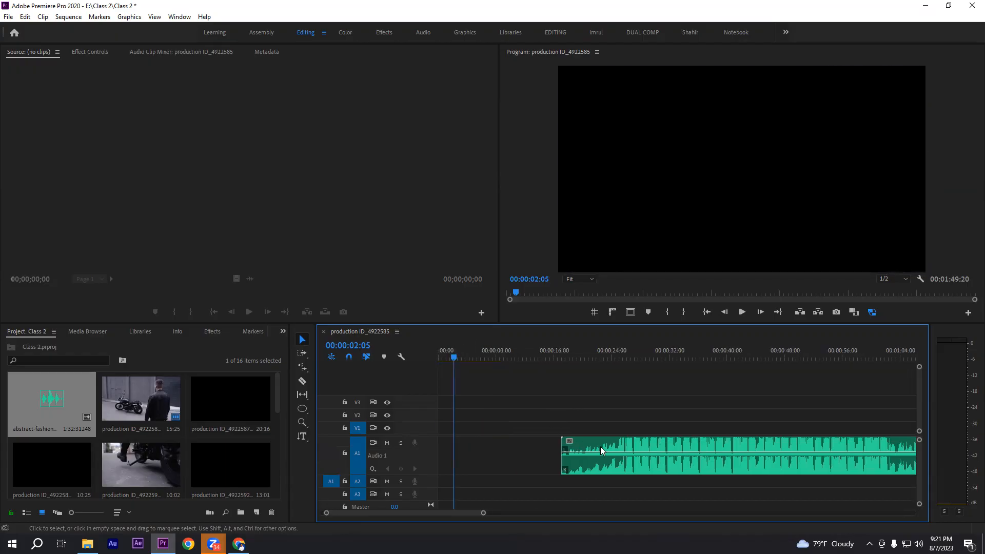
pyautogui.click(507, 454)
pyautogui.press('Delete')
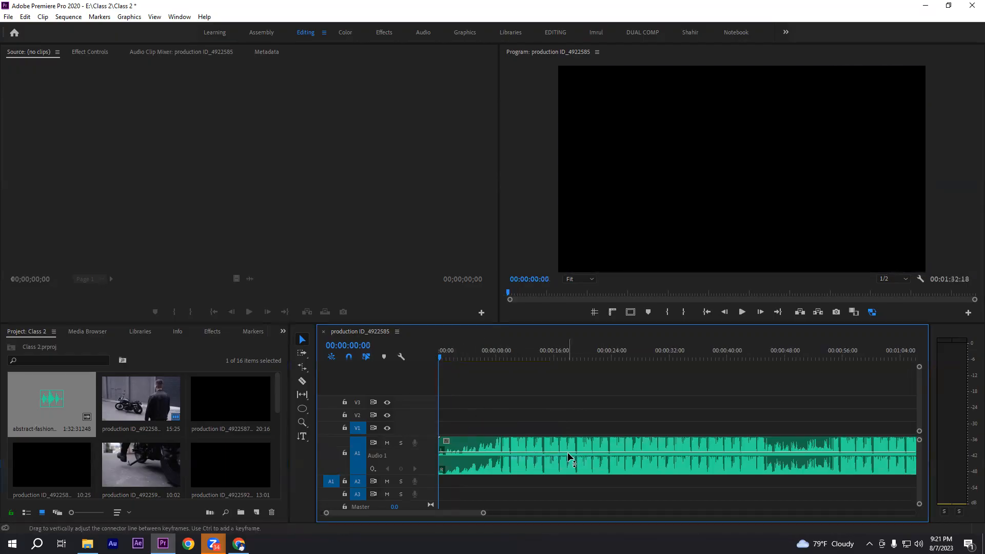
# Play the audio clip from its start to 00:00:10:08, listening for the beats and examining the peaks in its waveform
pyautogui.press('=')
pyautogui.press('=')
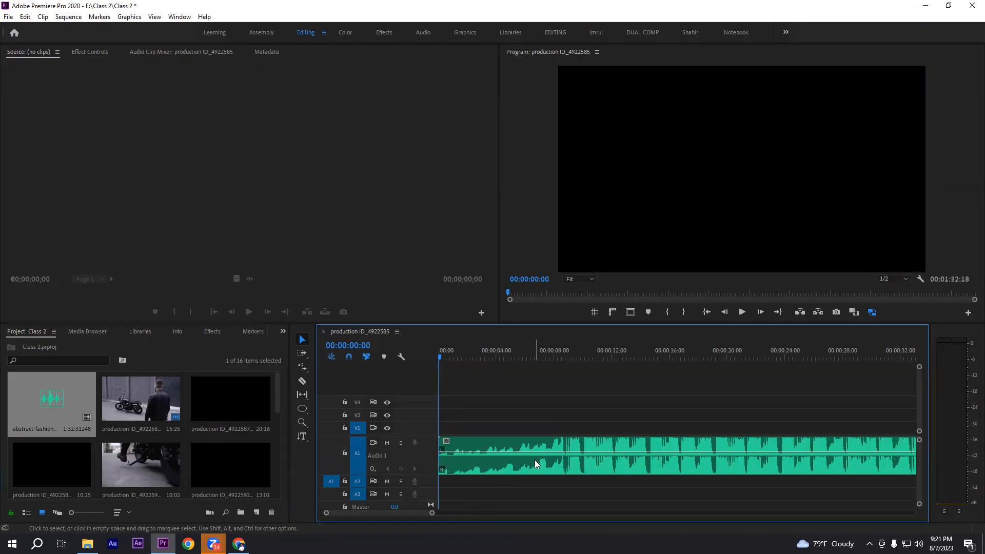
pyautogui.press('-')
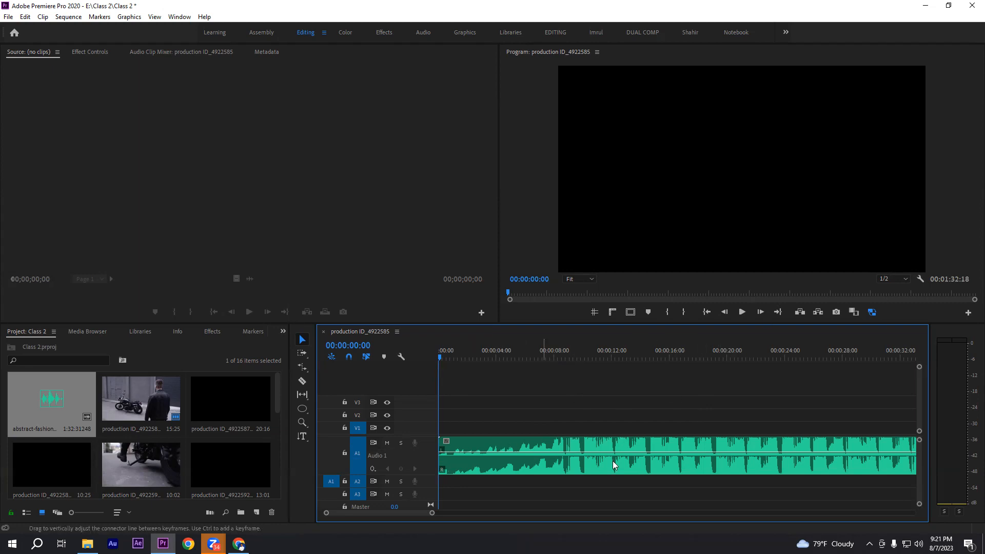
pyautogui.press('space')
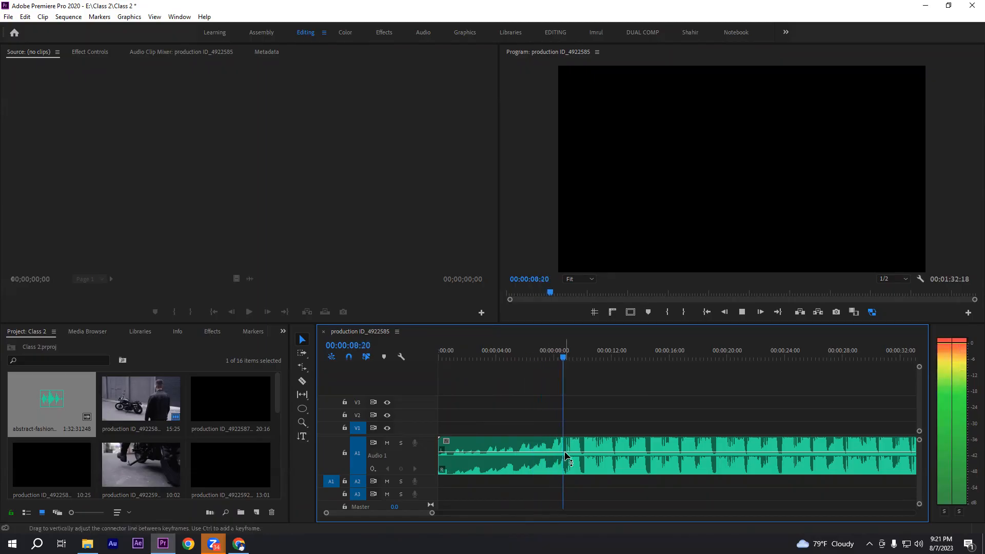
pyautogui.press('space')
pyautogui.moveTo(564, 426); pyautogui.dragTo(587, 484)
pyautogui.click(587, 420)
pyautogui.moveTo(571, 357); pyautogui.dragTo(567, 357)
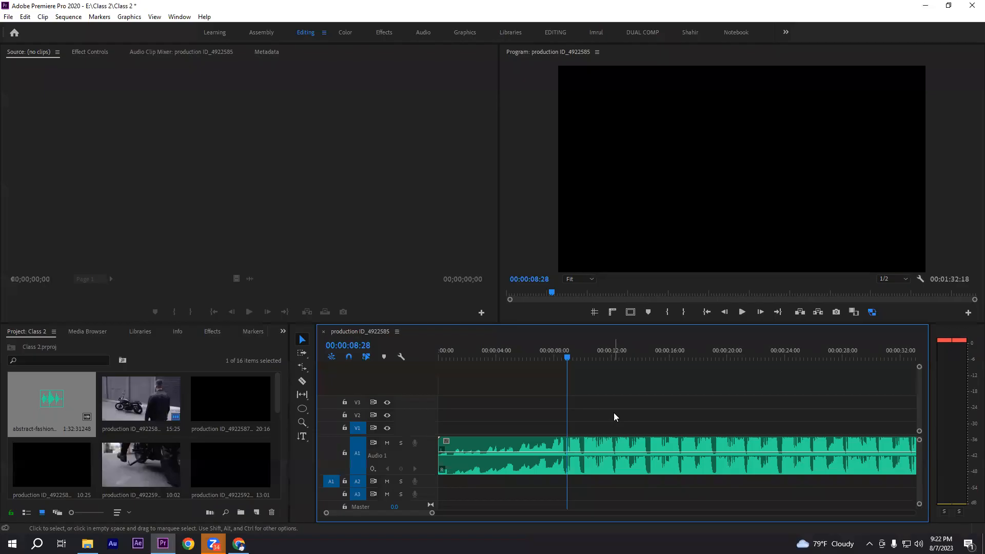
pyautogui.press('space')
pyautogui.press('space')
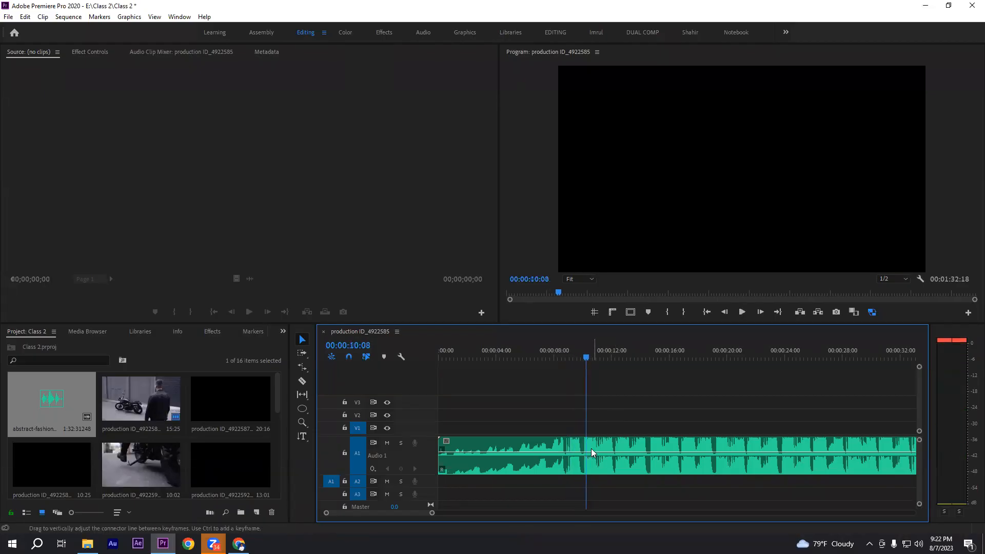
pyautogui.click(597, 440)
pyautogui.click(596, 414)
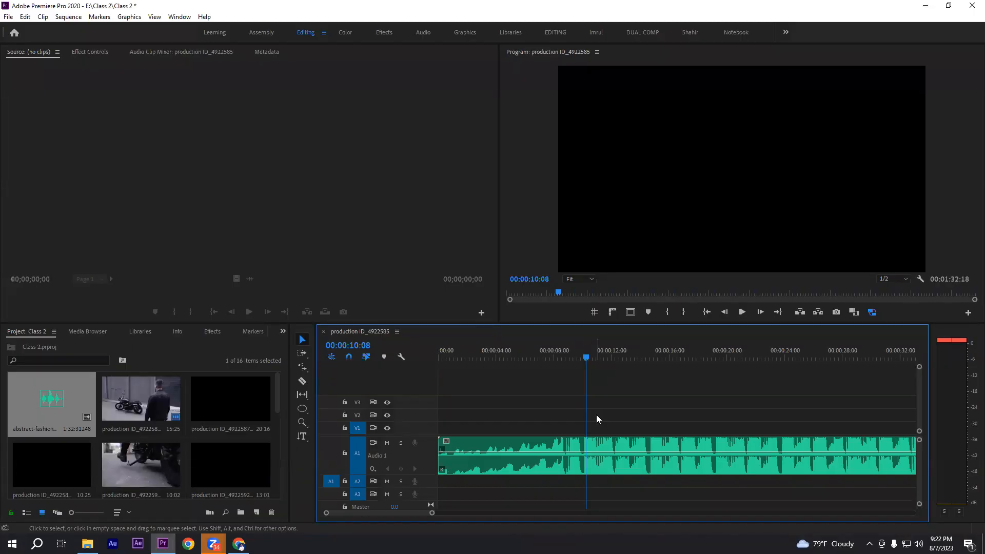
pyautogui.moveTo(571, 417); pyautogui.dragTo(615, 400)
pyautogui.click(763, 437)
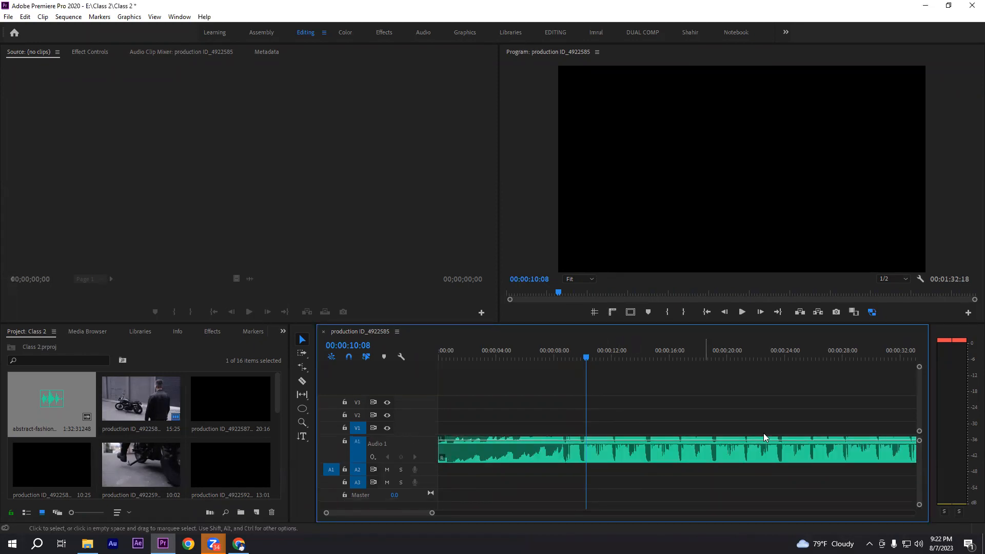
pyautogui.scroll(1, 918, 466)
pyautogui.moveTo(551, 413); pyautogui.dragTo(655, 492)
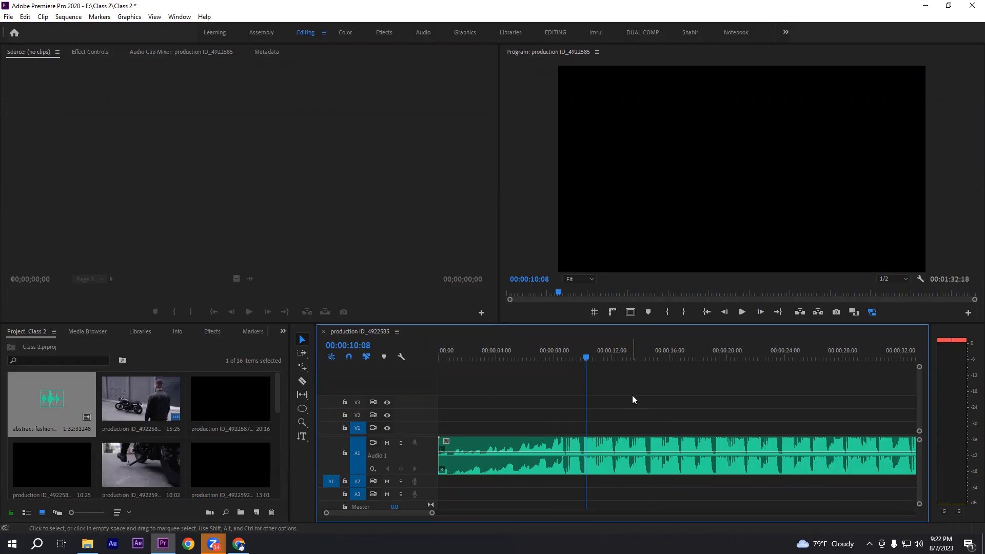
pyautogui.click(527, 356)
pyautogui.click(590, 443)
pyautogui.click(632, 412)
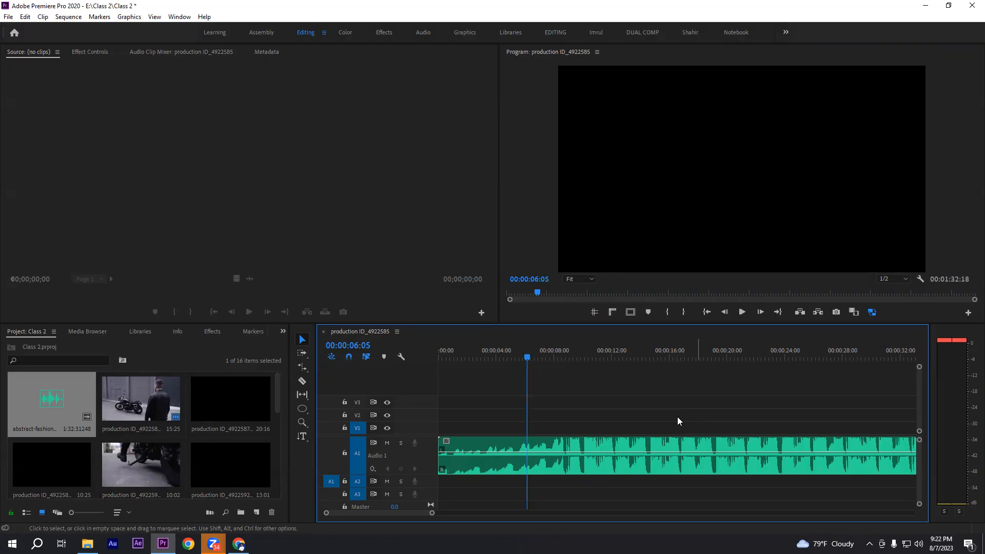
# Play the audio from the beginning to find the first beat and add a marker to the clip at 00:00:02:17
pyautogui.press('Home')
pyautogui.press('space')
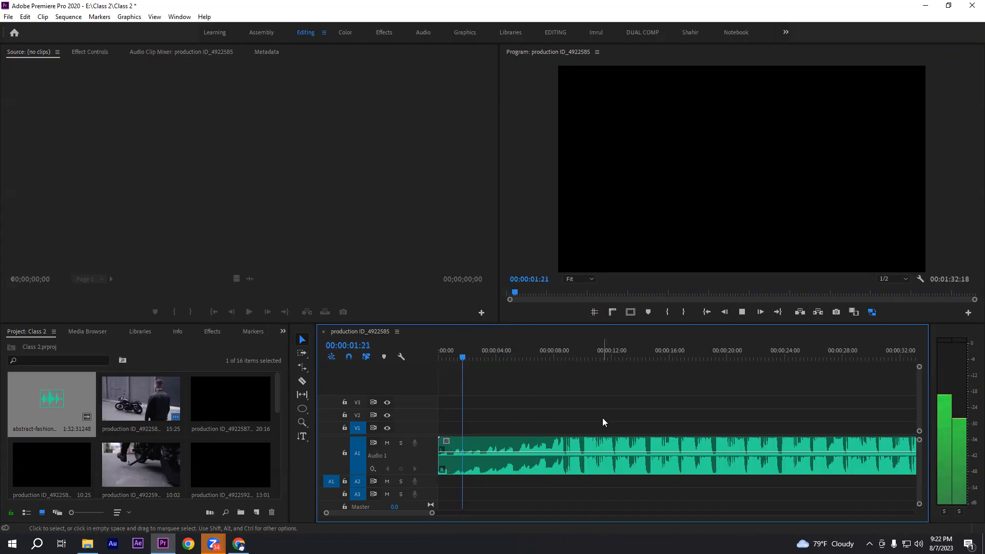
pyautogui.click(472, 358)
pyautogui.moveTo(474, 358); pyautogui.dragTo(476, 353)
pyautogui.click(491, 442)
pyautogui.click(546, 393)
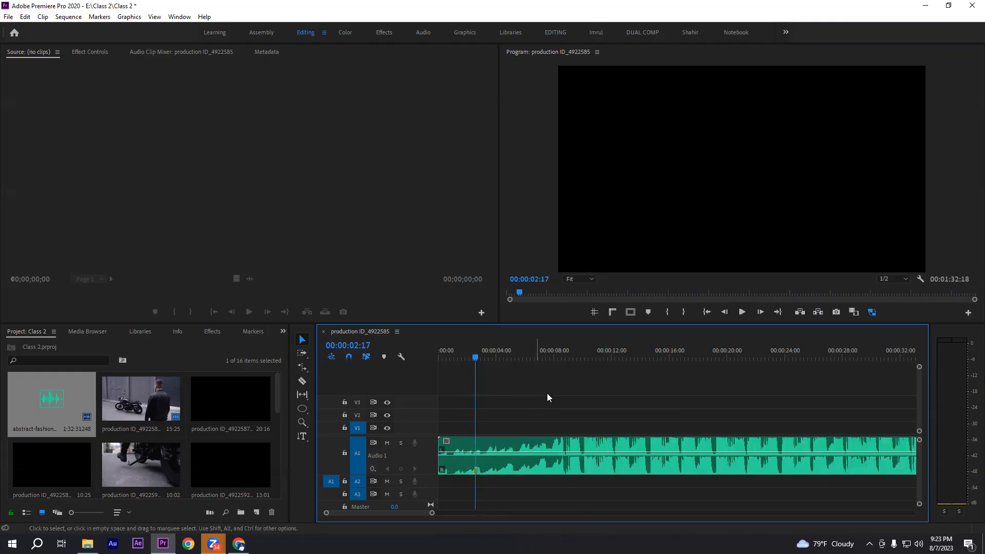
# Continue playback to the second beat and add a marker to the audio clip at 00:00:04:22
pyautogui.press('space')
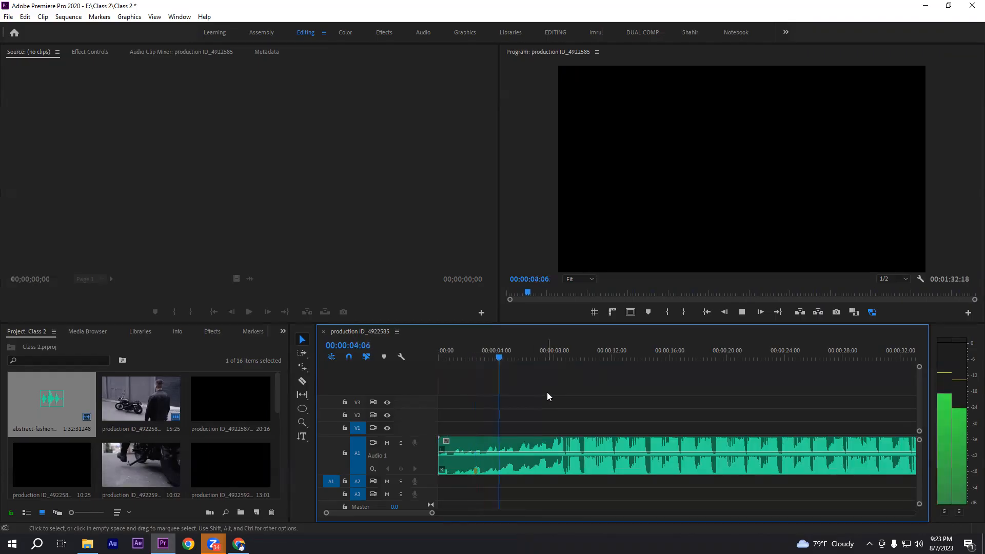
pyautogui.press('space')
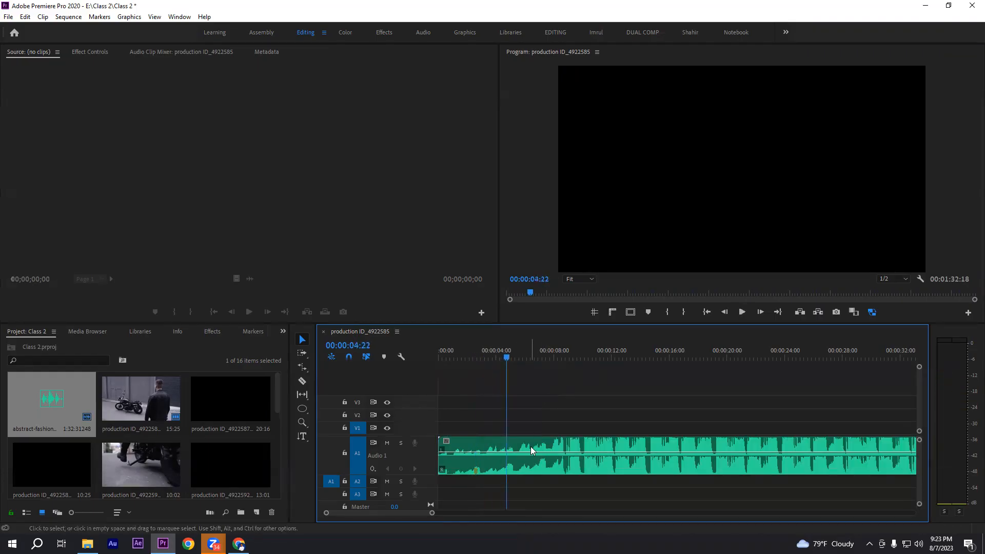
pyautogui.click(533, 445)
pyautogui.click(537, 426)
pyautogui.click(468, 471)
pyautogui.click(547, 481)
pyautogui.click(542, 447)
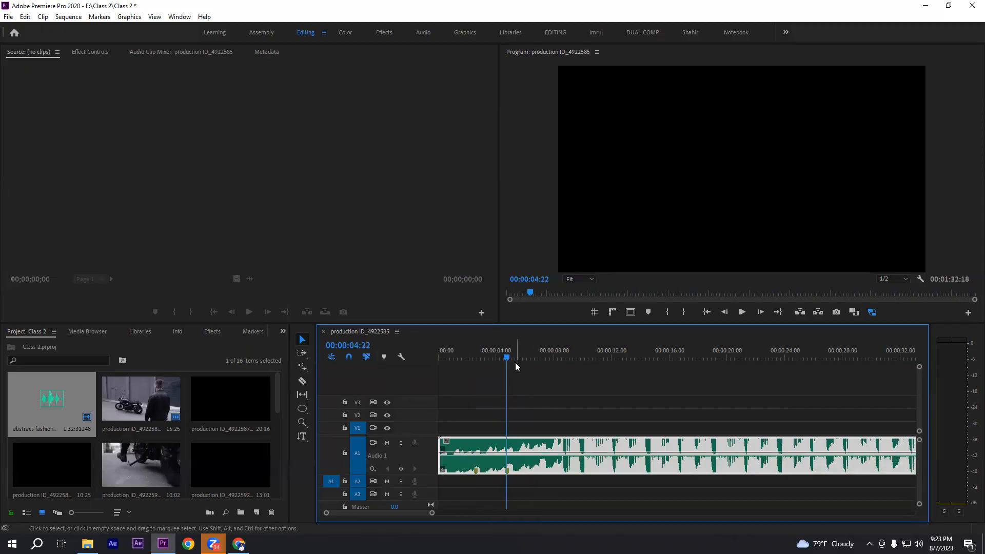
pyautogui.click(653, 406)
# Add markers to the audio clip on the following two beats, at 00:00:06:28 and 00:00:09:03
pyautogui.press('space')
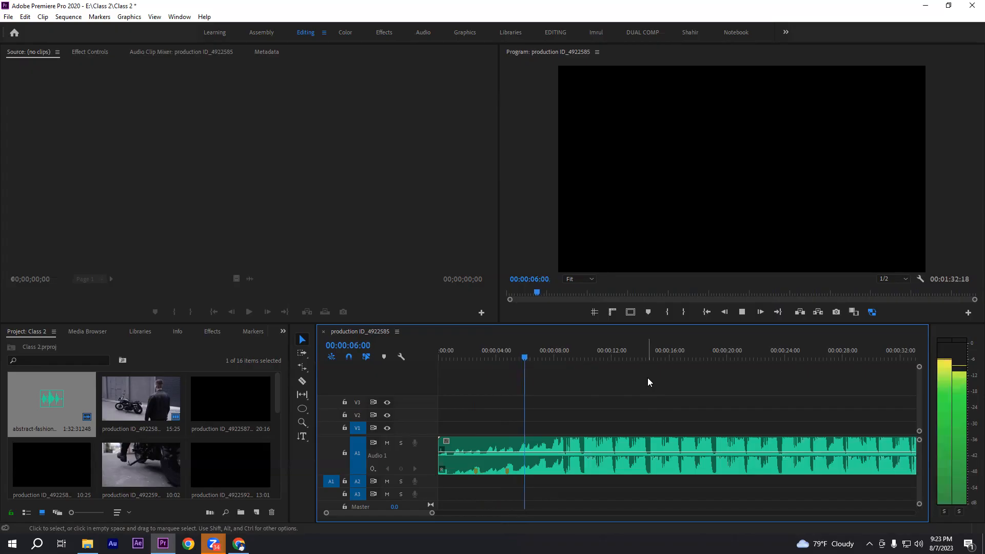
pyautogui.press('space')
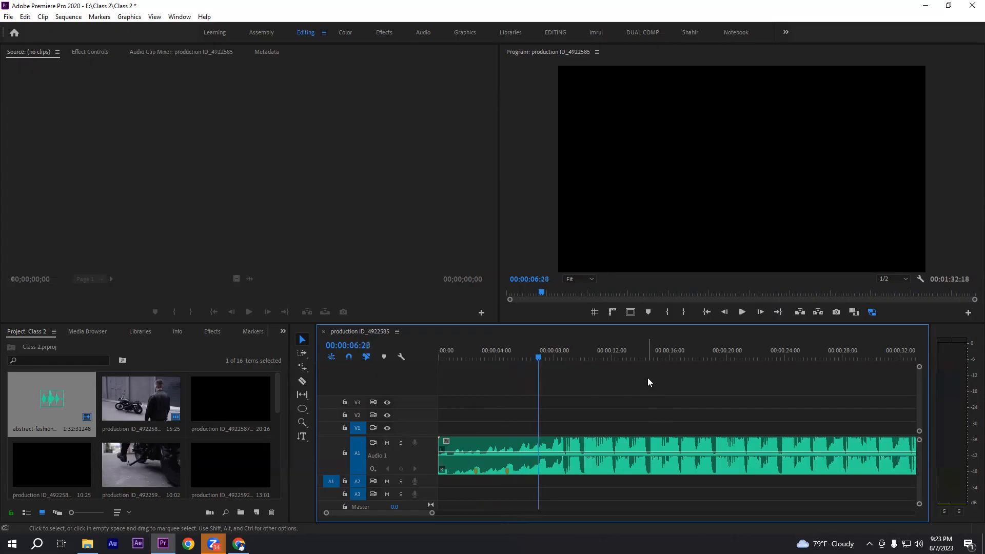
pyautogui.click(520, 467)
pyautogui.click(678, 408)
pyautogui.press('space')
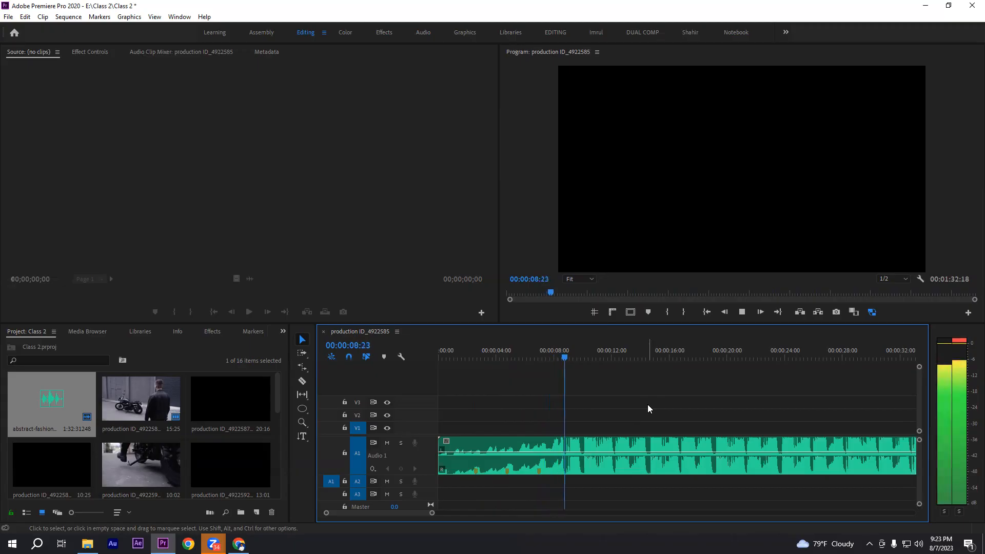
pyautogui.press('space')
pyautogui.click(569, 355)
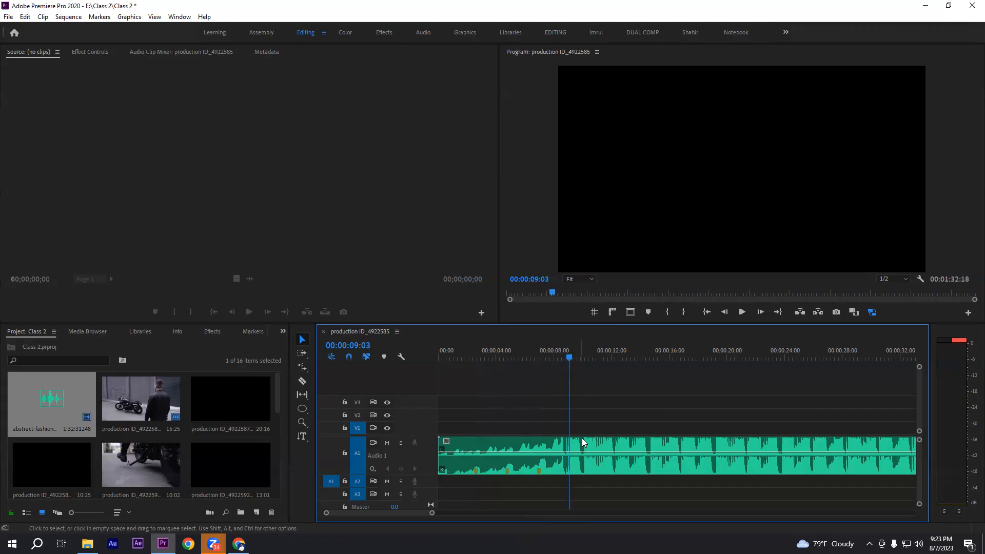
# Play on through the audio clip and add beat markers to it at 00:00:11:17 and 00:00:13:24
pyautogui.press('space')
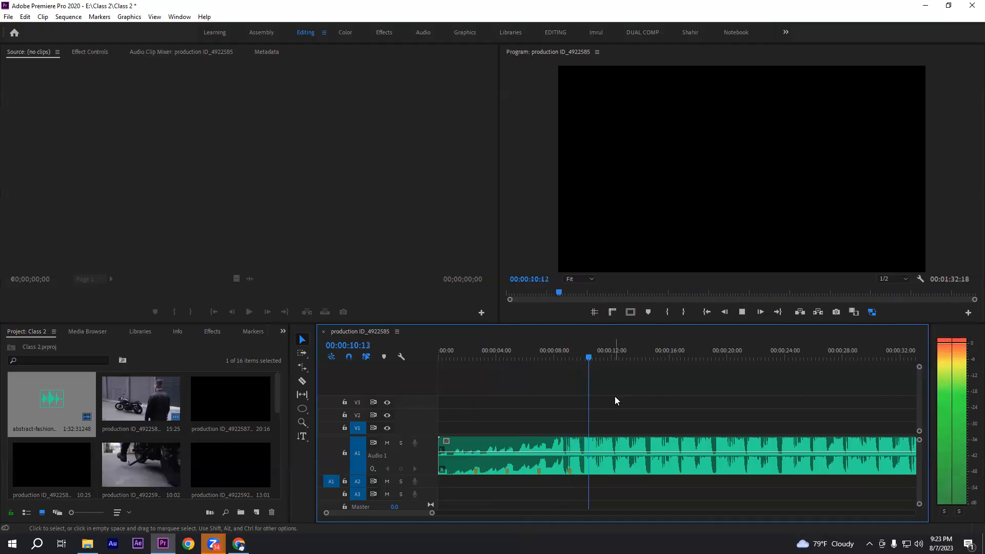
pyautogui.press('space')
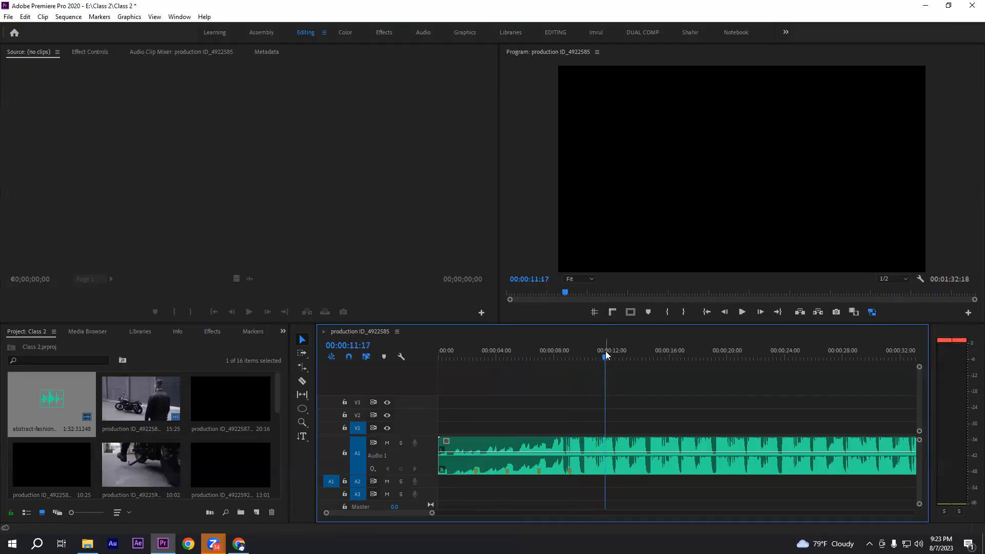
pyautogui.press('m')
pyautogui.press('space')
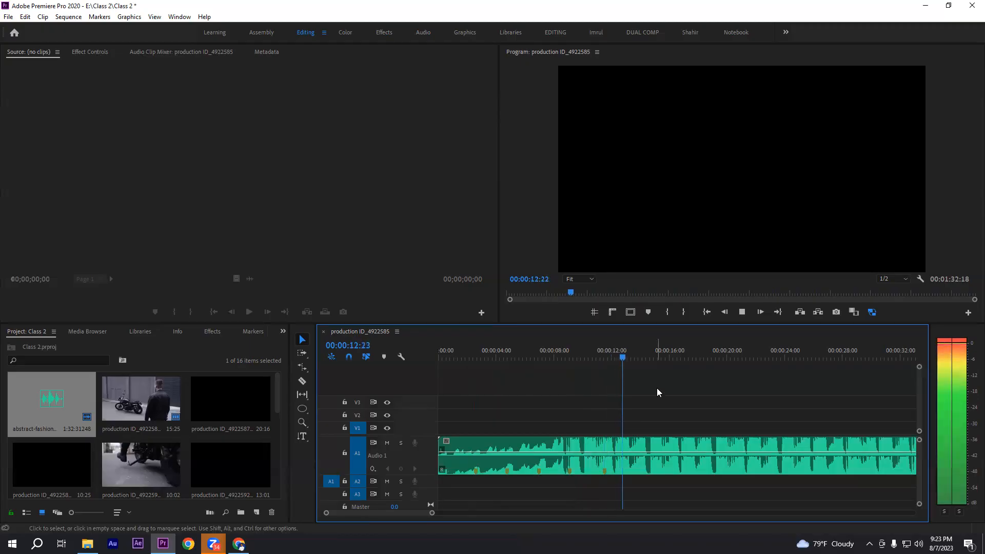
pyautogui.press('space')
pyautogui.press('m')
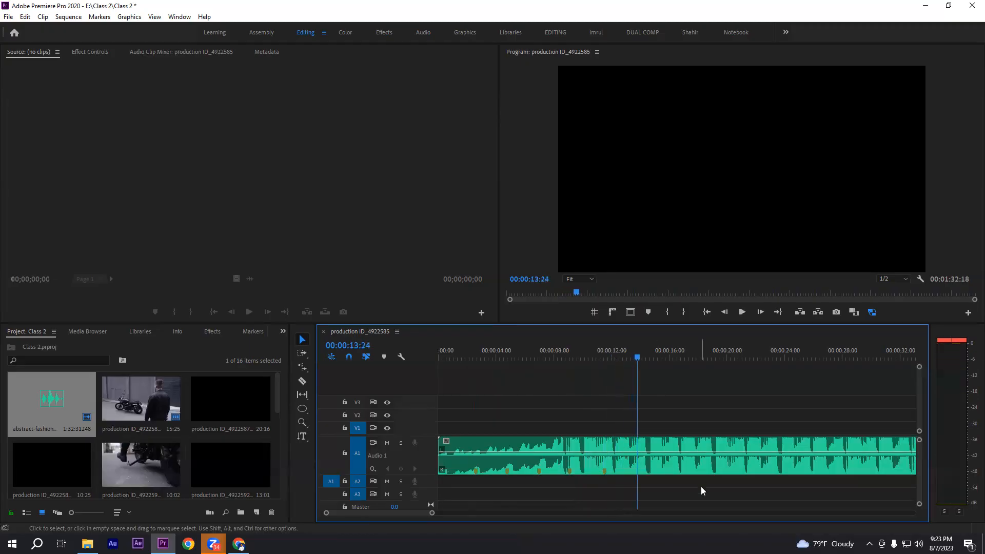
pyautogui.click(654, 443)
# Play to the seventh beat, add a marker to the audio clip at 00:00:16:02, and deselect the clip
pyautogui.press('space')
pyautogui.click(687, 412)
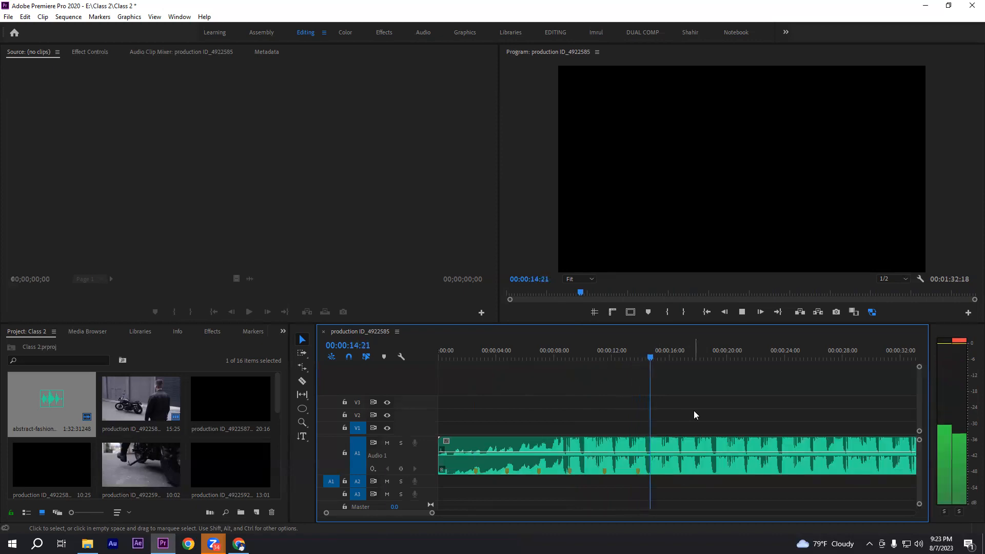
pyautogui.press('space')
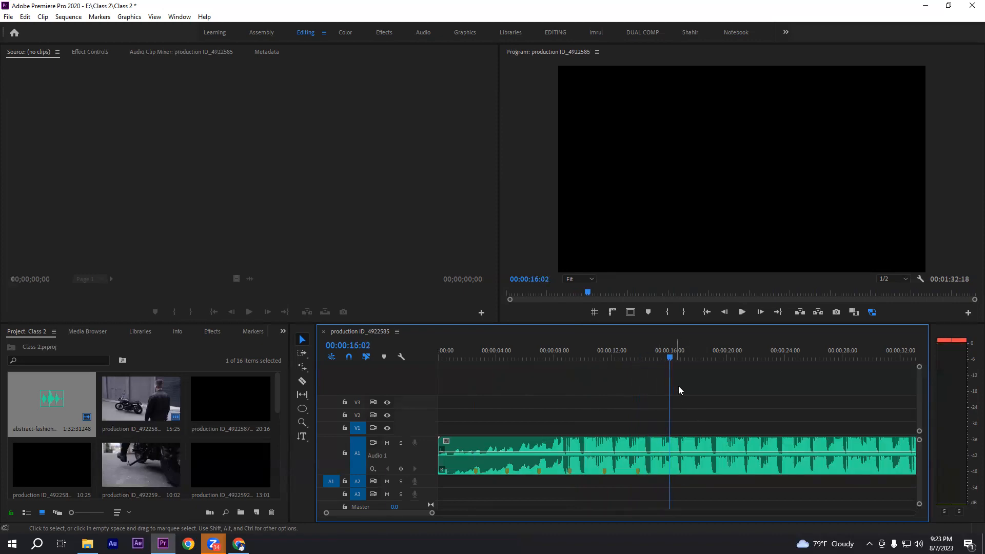
pyautogui.click(696, 444)
pyautogui.press('m')
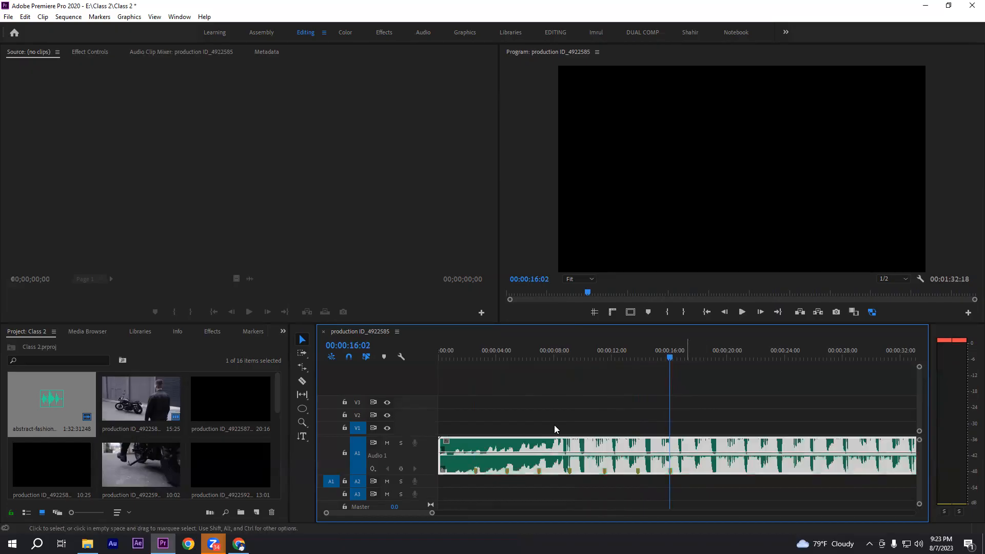
pyautogui.click(626, 419)
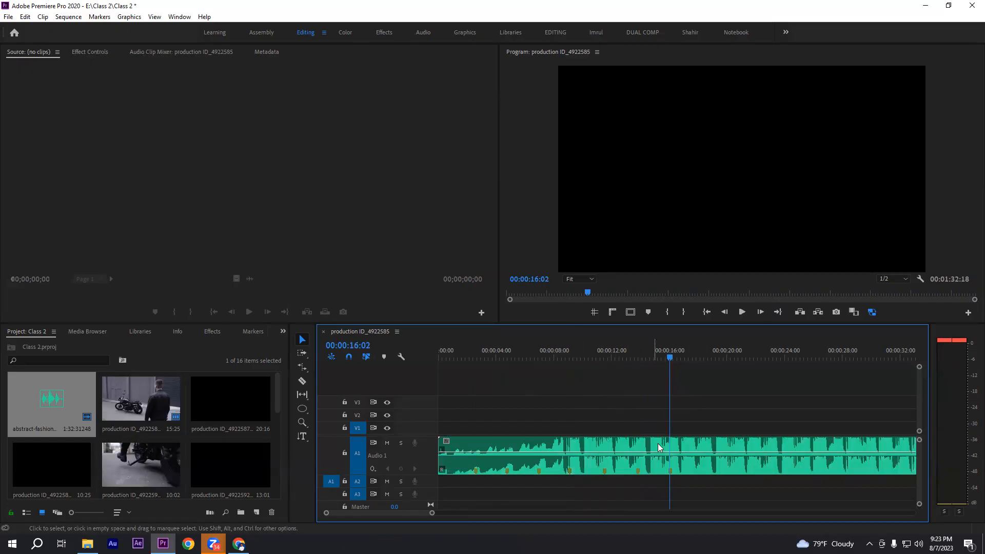
# Review the full length of the marked audio clip, moving the playhead to 00:01:30:22 near its end
pyautogui.moveTo(603, 411); pyautogui.dragTo(838, 482)
pyautogui.click(784, 430)
pyautogui.moveTo(583, 409); pyautogui.dragTo(600, 485)
pyautogui.press('-')
pyautogui.press('-')
pyautogui.moveTo(510, 423); pyautogui.dragTo(744, 495)
pyautogui.moveTo(726, 351); pyautogui.dragTo(765, 349)
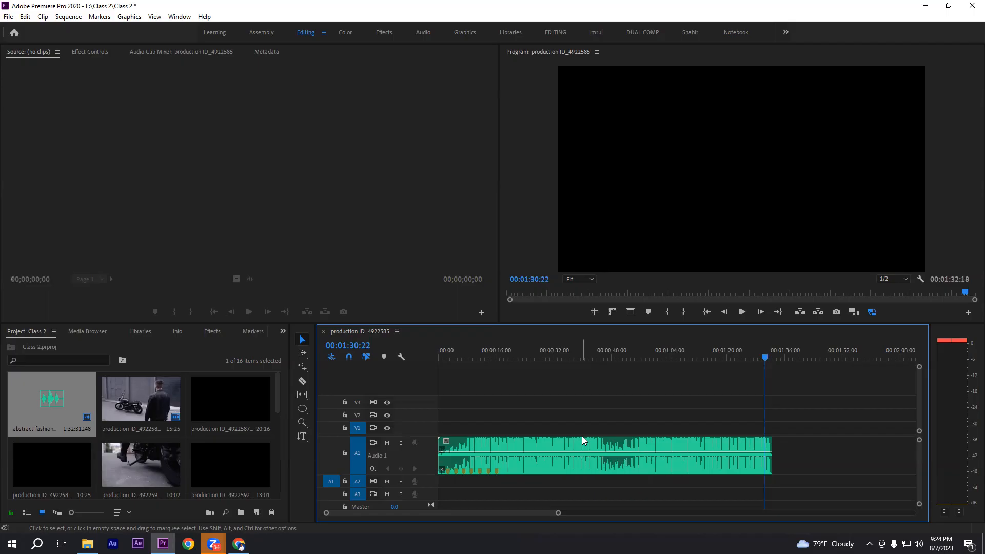
# Save the project and split the audio clip at 00:00:16:23, just after the last marker, with the Razor tool
pyautogui.hotkey('ctrl', 's')
pyautogui.click(500, 353)
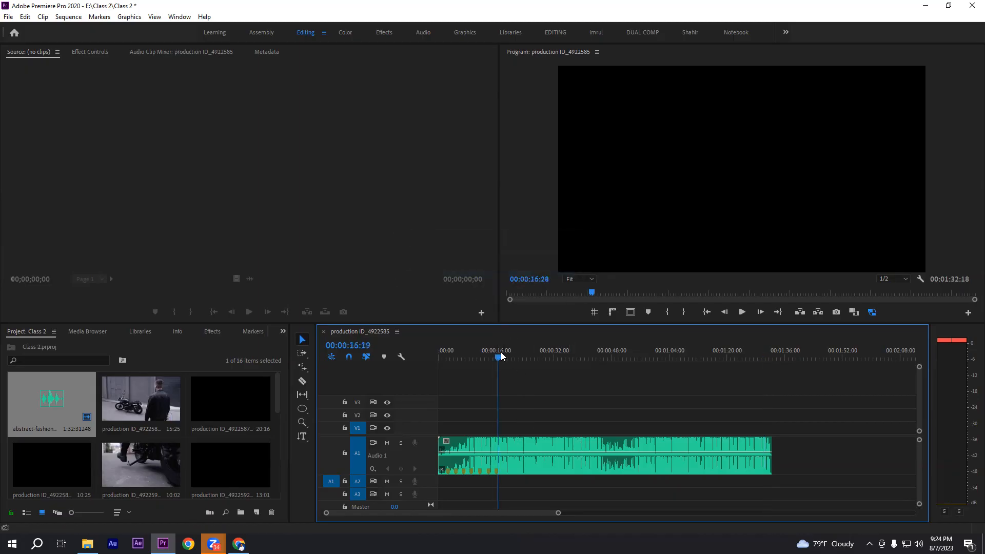
pyautogui.press('=')
pyautogui.press('=')
pyautogui.moveTo(678, 354); pyautogui.dragTo(673, 355)
pyautogui.click(302, 381)
pyautogui.click(676, 449)
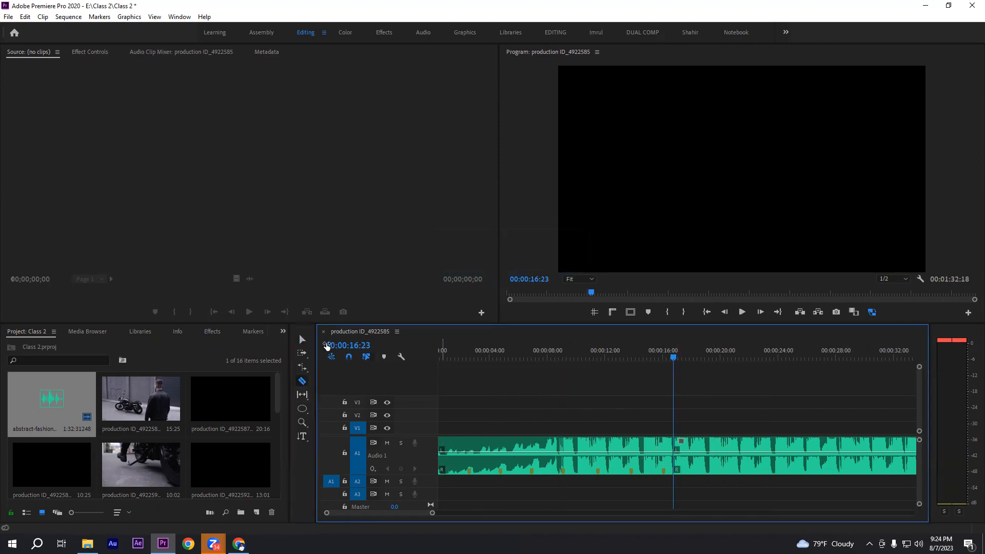
# Delete the audio segment after the cut and play the remaining clip from 00:00:11:25 to its end
pyautogui.click(302, 339)
pyautogui.click(692, 446)
pyautogui.press('Delete')
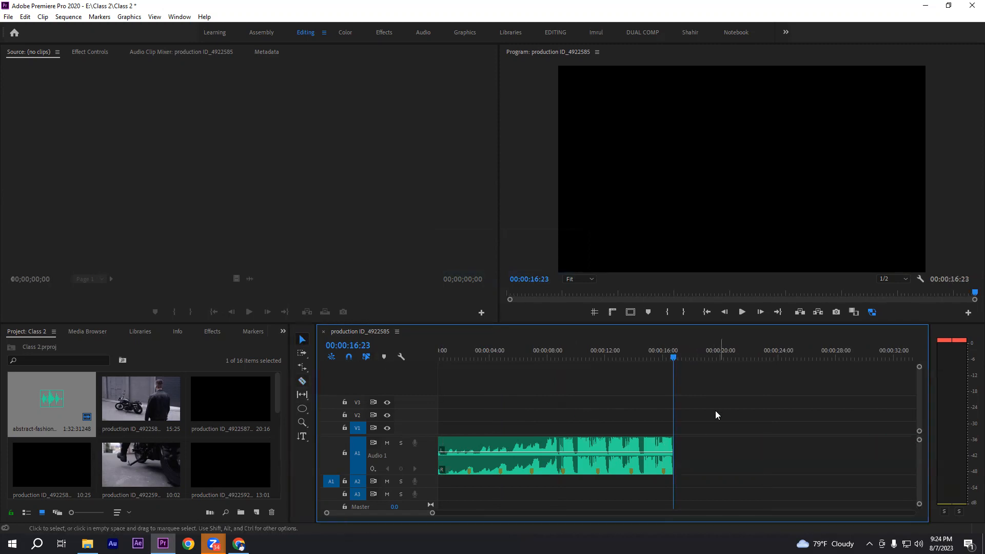
pyautogui.click(602, 354)
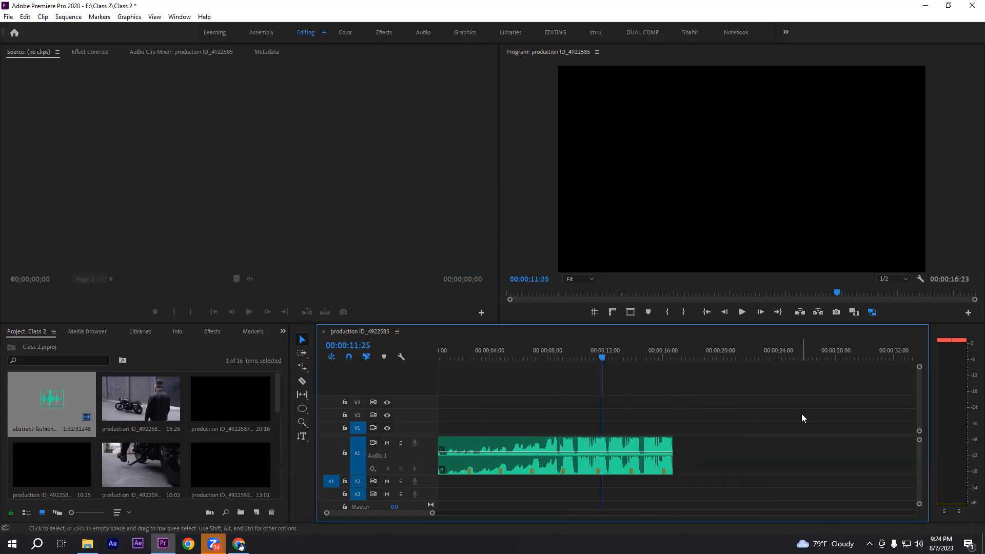
pyautogui.press('space')
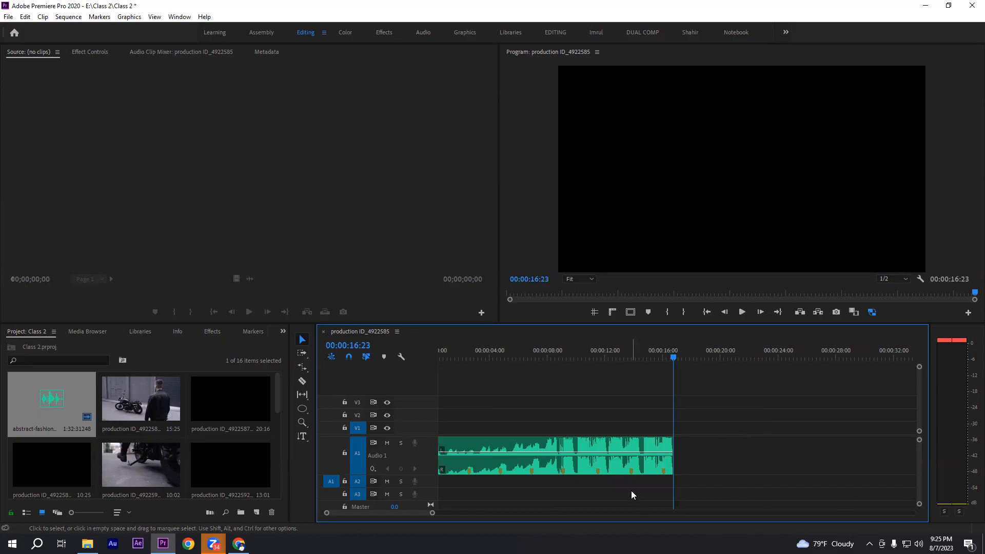
# Undo the deletion of the audio segment after the cut at 00:00:16:23
pyautogui.hotkey('ctrl', 'z')
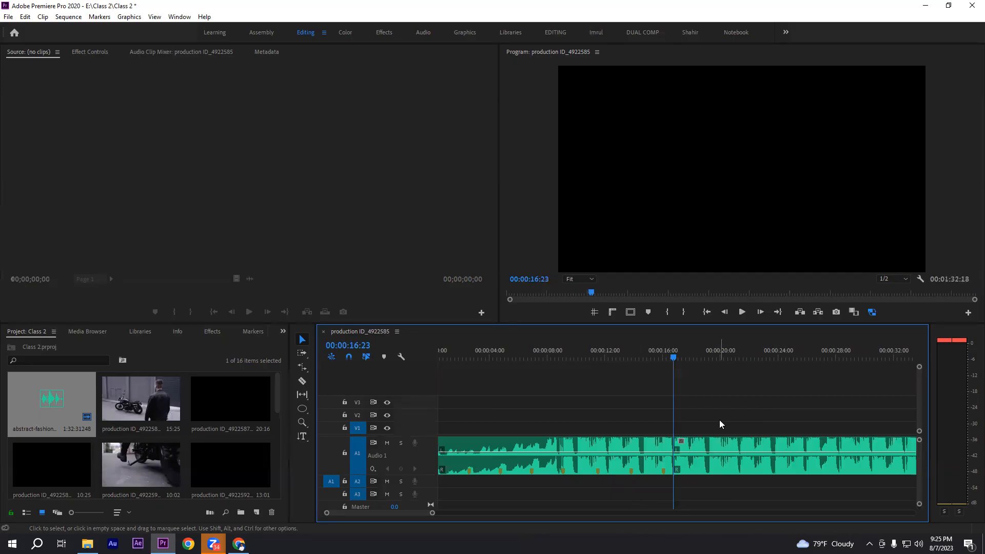
pyautogui.press('-')
pyautogui.scroll(-3, 598, 447)
pyautogui.moveTo(537, 412); pyautogui.dragTo(790, 482)
pyautogui.click(814, 426)
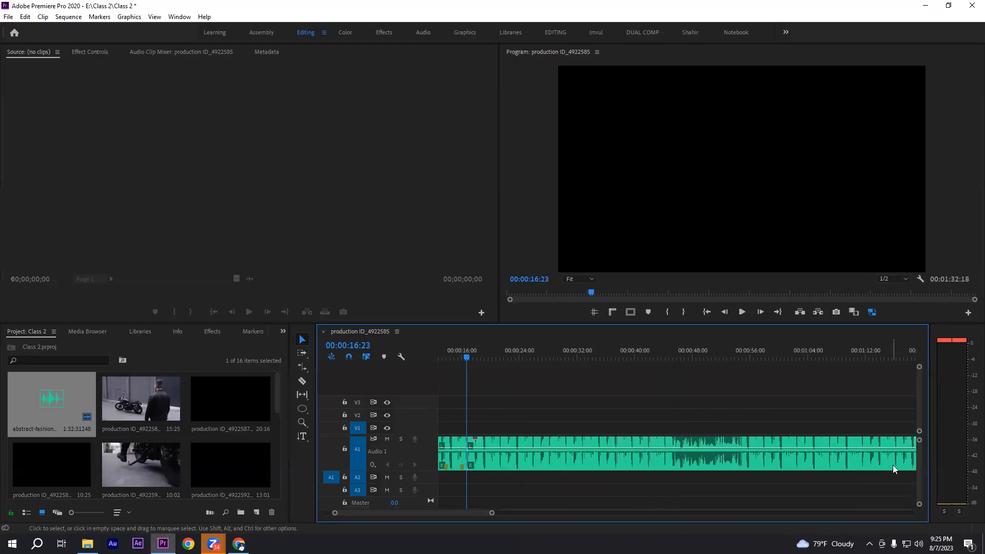
pyautogui.scroll(1, 922, 463)
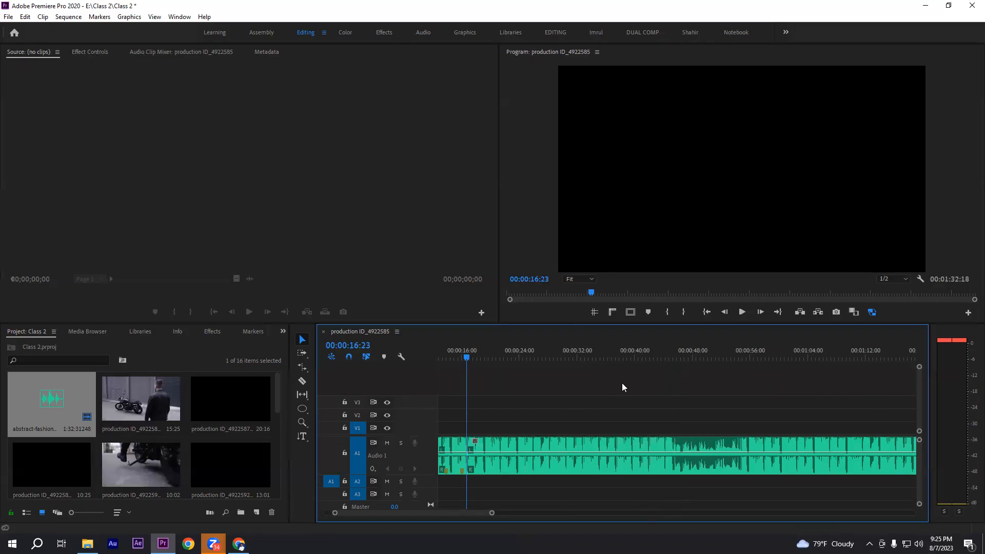
# Play the closing seconds of the audio, from around 00:01:27 to its end at 00:01:32:18
pyautogui.scroll(-5, 621, 383)
pyautogui.moveTo(646, 357); pyautogui.dragTo(662, 355)
pyautogui.press('=')
pyautogui.press('=')
pyautogui.click(770, 356)
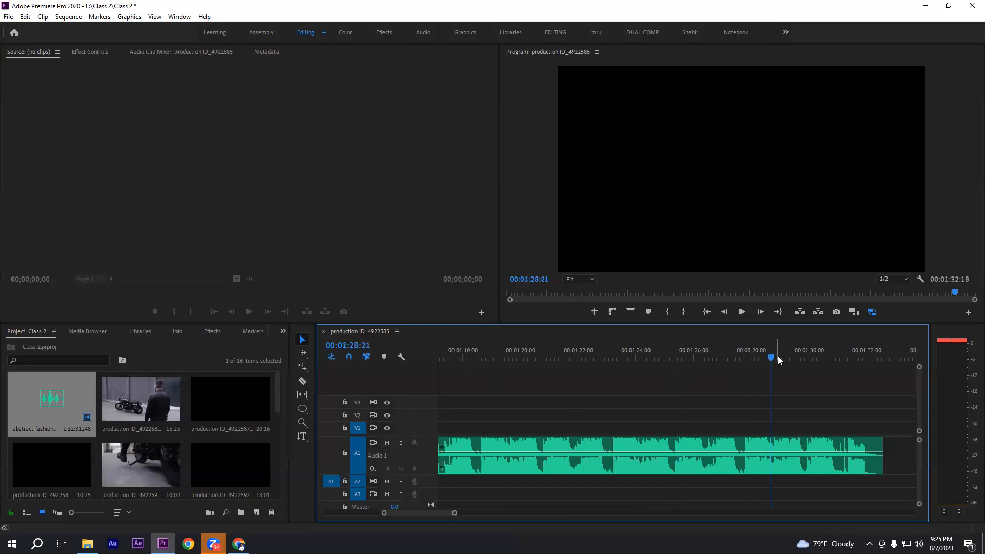
pyautogui.click(733, 352)
pyautogui.press('space')
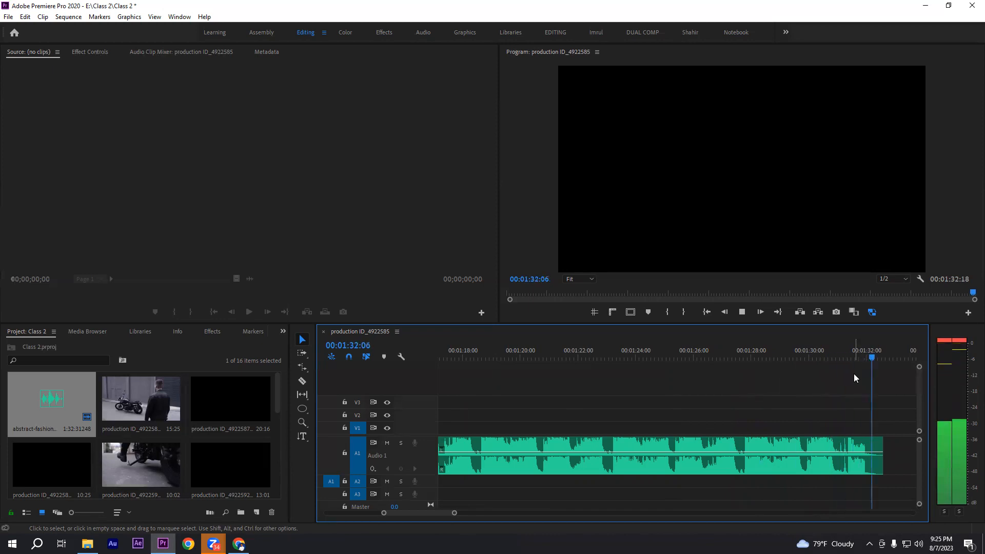
pyautogui.moveTo(834, 405); pyautogui.dragTo(883, 486)
pyautogui.click(866, 402)
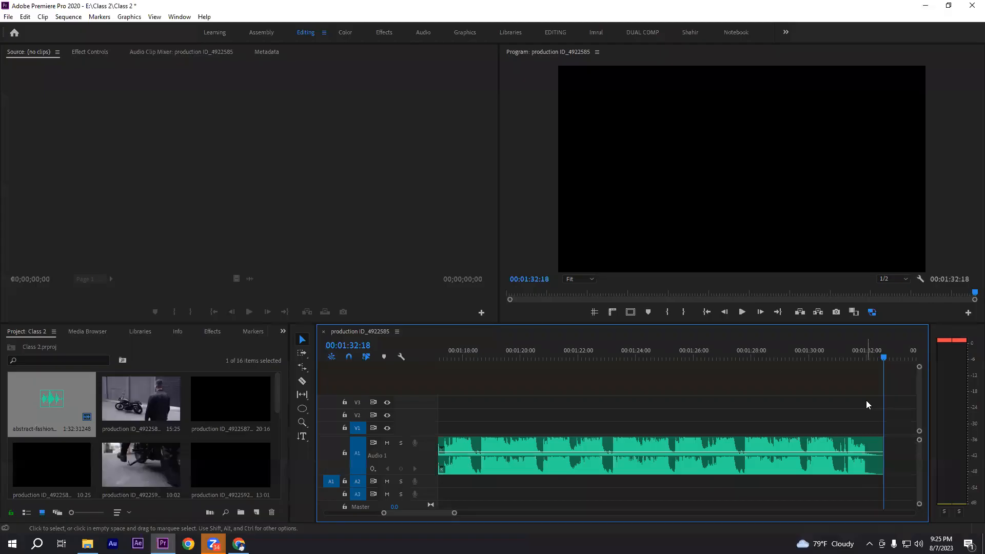
# Play the audio's ending again from around 00:01:25 and place the playhead on the beat at 00:01:27:22
pyautogui.press('-')
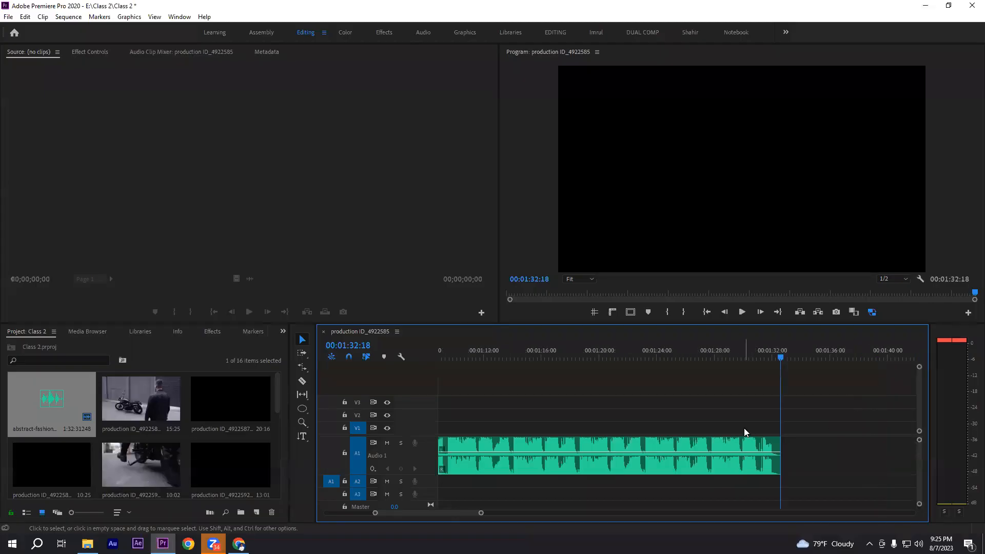
pyautogui.press('-')
pyautogui.press('=')
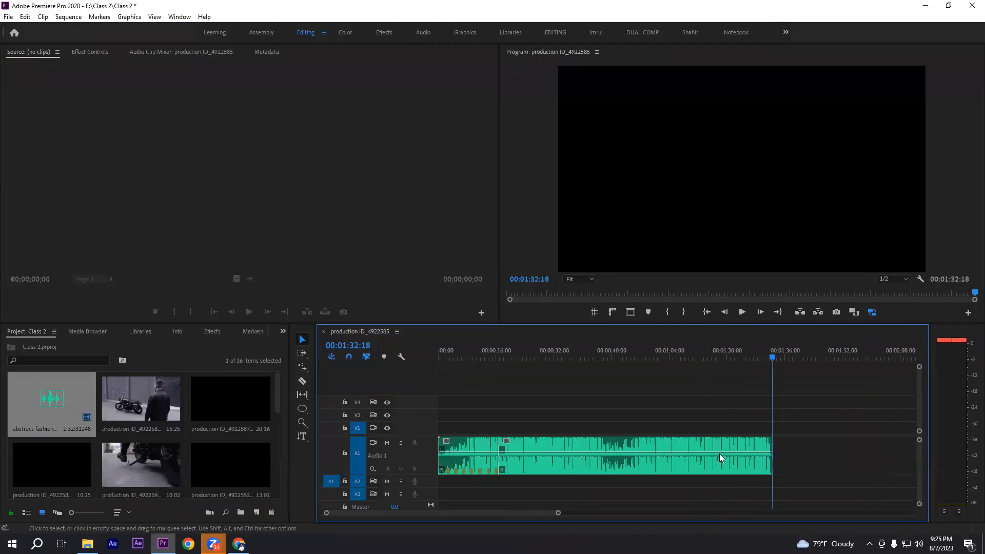
pyautogui.press('=')
pyautogui.press('=')
pyautogui.press('=')
pyautogui.press('=')
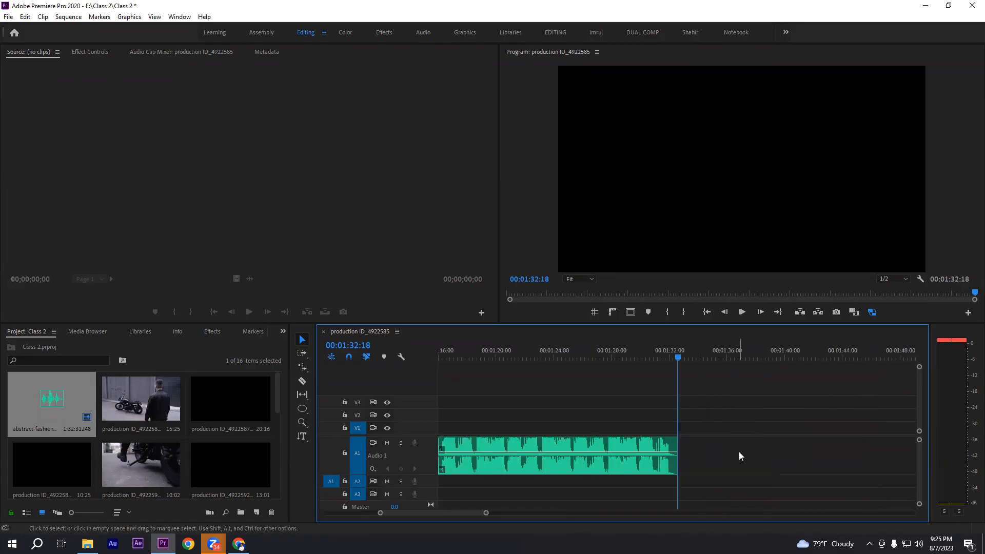
pyautogui.press('-')
pyautogui.scroll(8, 711, 453)
pyautogui.moveTo(717, 358); pyautogui.dragTo(588, 358)
pyautogui.press('space')
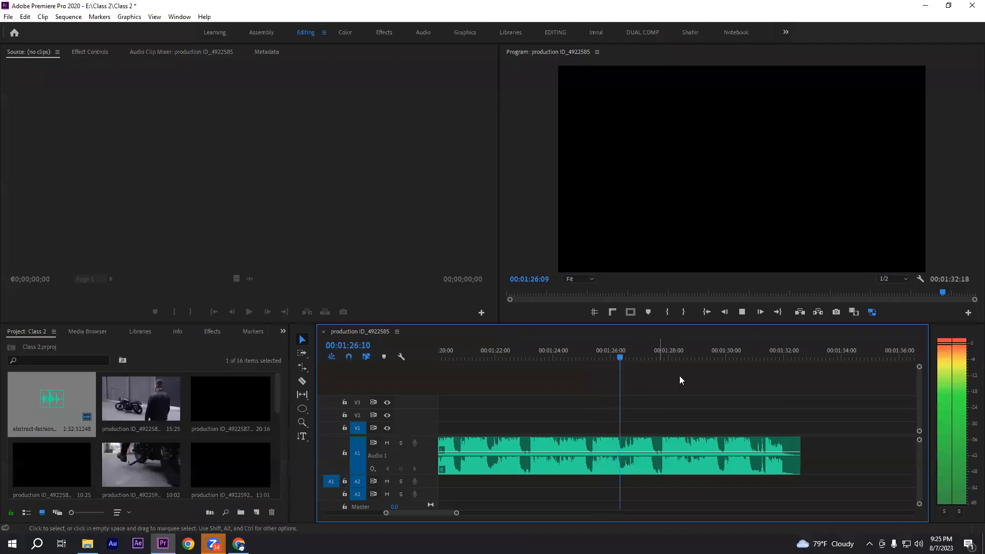
pyautogui.moveTo(672, 353); pyautogui.dragTo(662, 351)
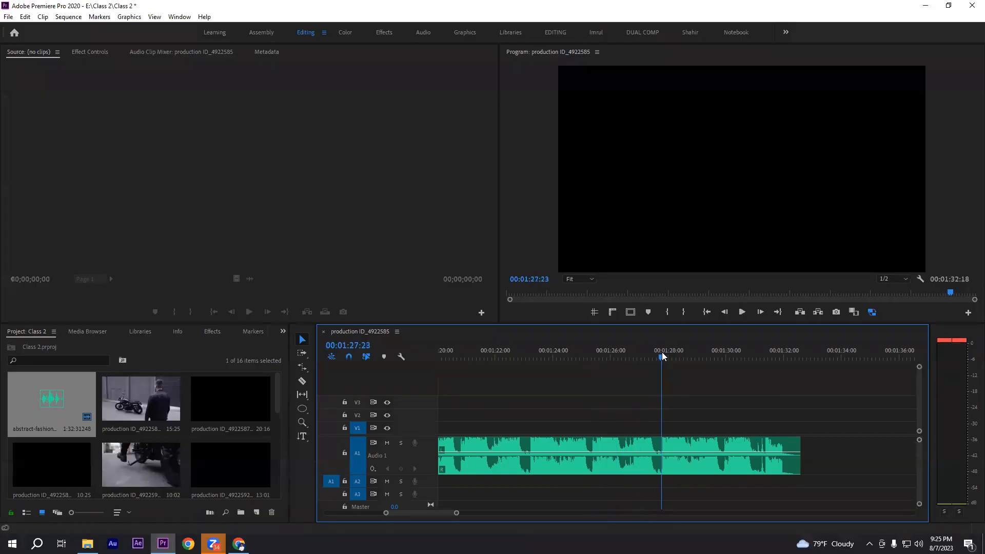
# Split the audio at 00:01:27:22 with the Razor tool and return to the Selection tool
pyautogui.press('c')
pyautogui.click(664, 447)
pyautogui.press('v')
pyautogui.moveTo(702, 413); pyautogui.dragTo(804, 440)
pyautogui.click(781, 413)
pyautogui.press('-')
pyautogui.press('-')
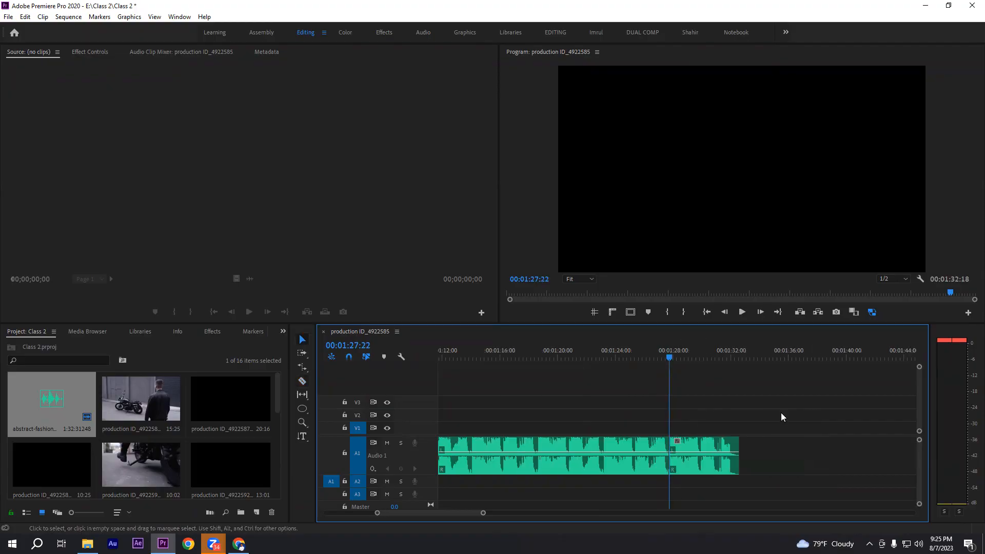
# Delete the middle audio segment between the two cuts and move the ending piece up against the first clip
pyautogui.moveTo(638, 408); pyautogui.dragTo(539, 471)
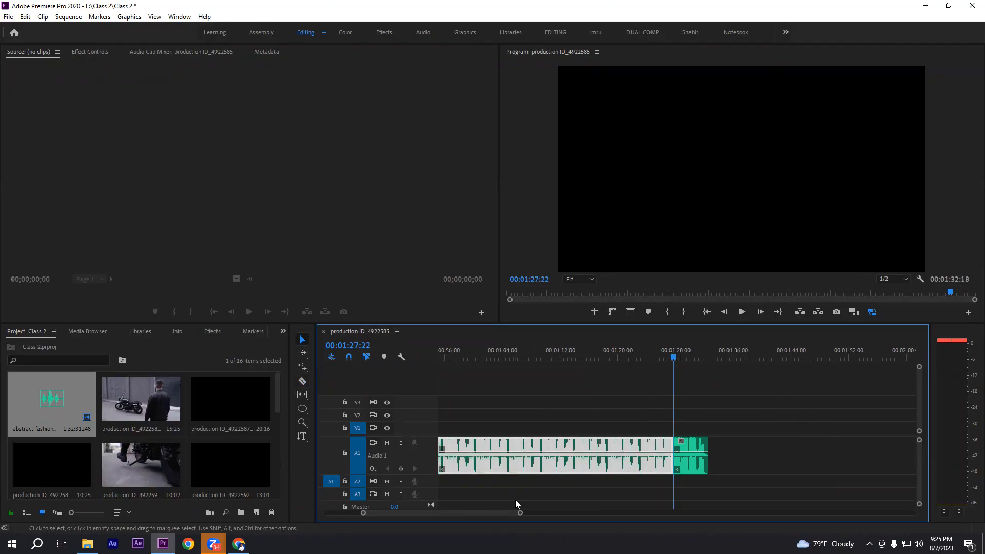
pyautogui.scroll(5, 502, 511)
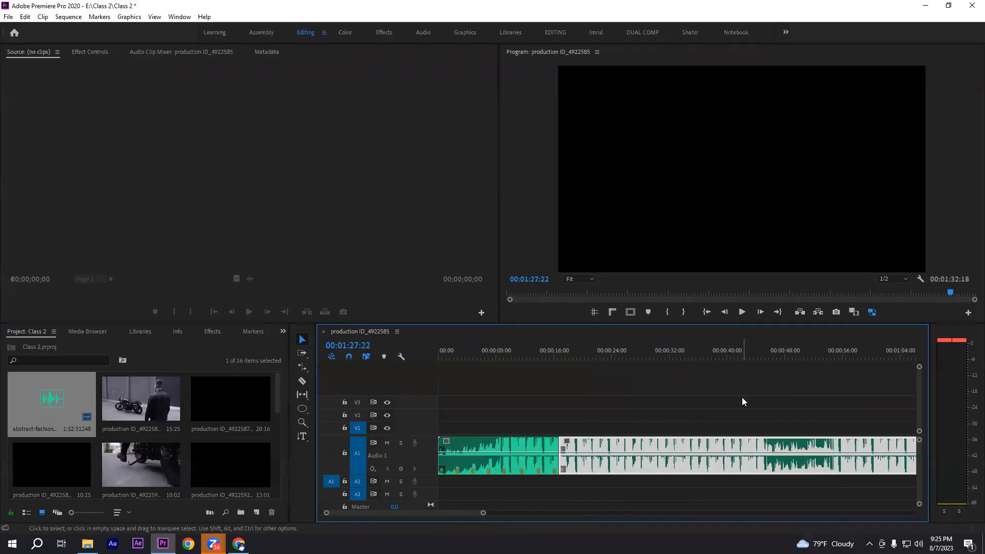
pyautogui.press('Delete')
pyautogui.press('-')
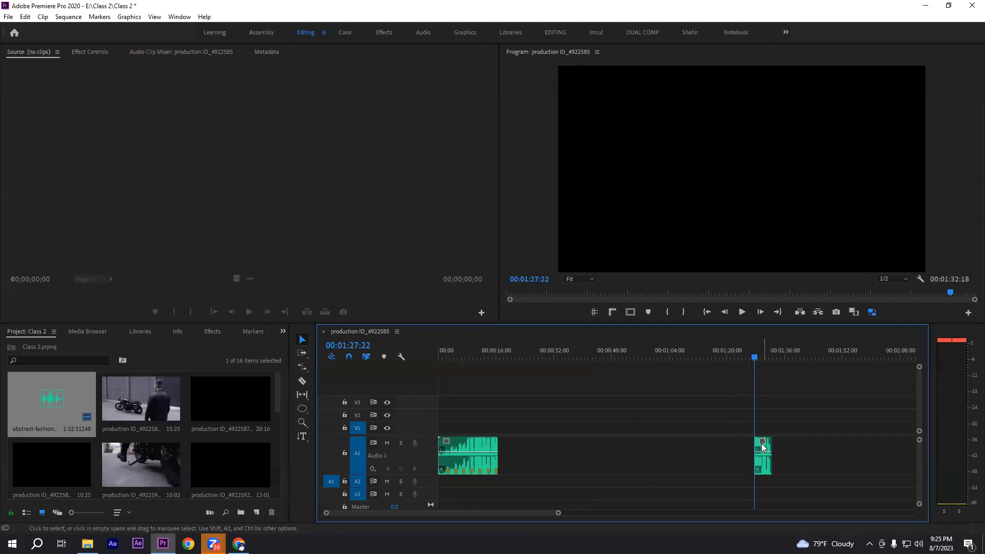
pyautogui.moveTo(762, 447); pyautogui.dragTo(511, 450)
pyautogui.click(493, 353)
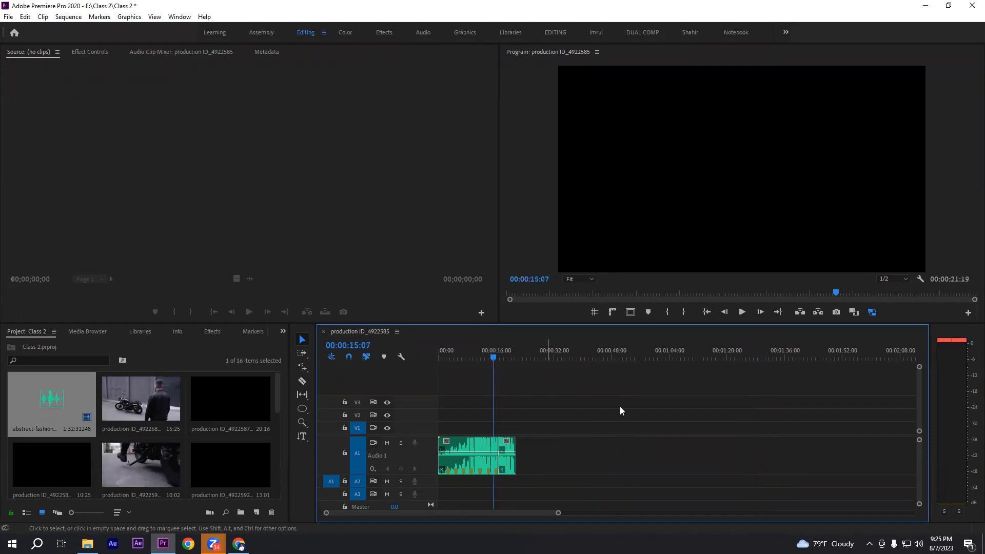
# Move the ending audio piece later to start at 00:00:17:25, leaving a gap after the first clip
pyautogui.press('=')
pyautogui.press('=')
pyautogui.press('=')
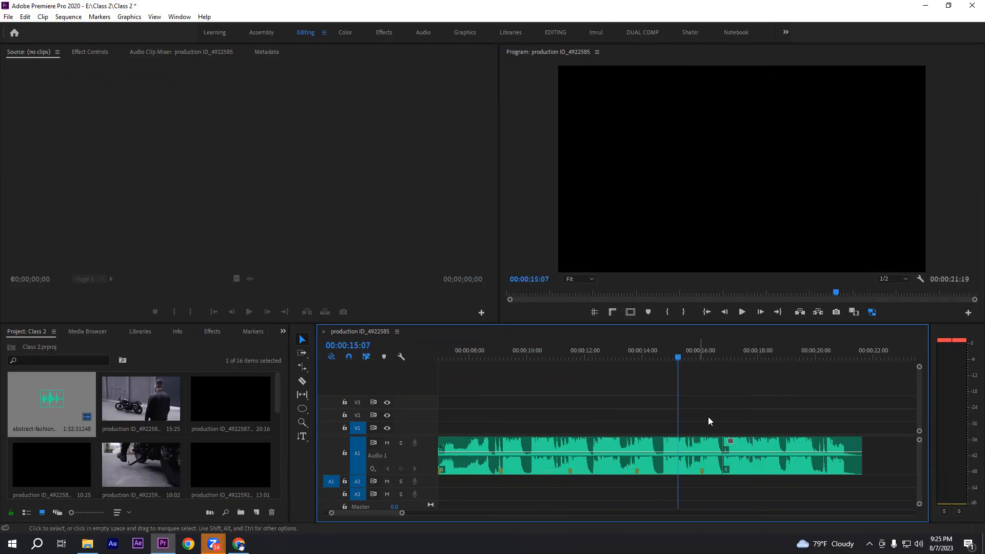
pyautogui.moveTo(746, 447); pyautogui.dragTo(775, 444)
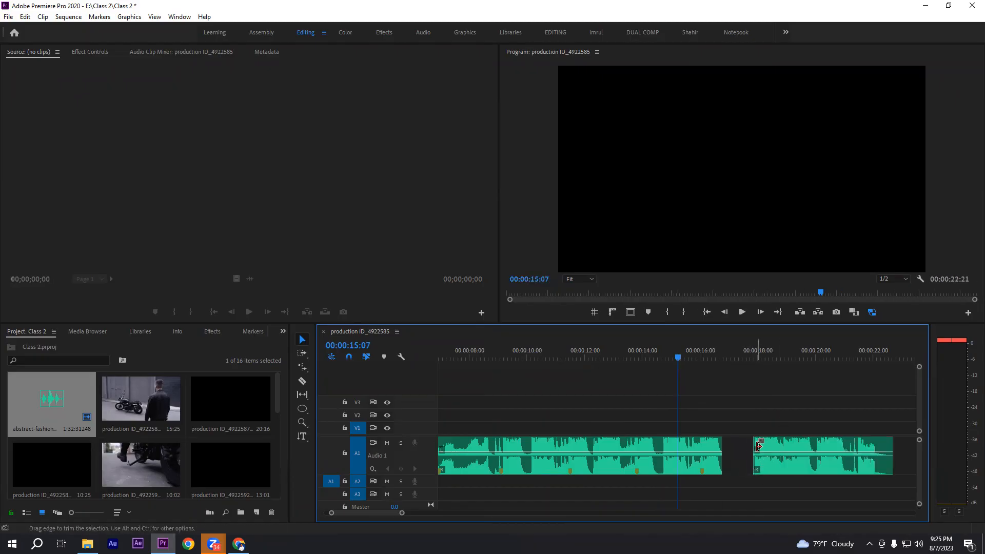
pyautogui.click(747, 354)
pyautogui.click(751, 351)
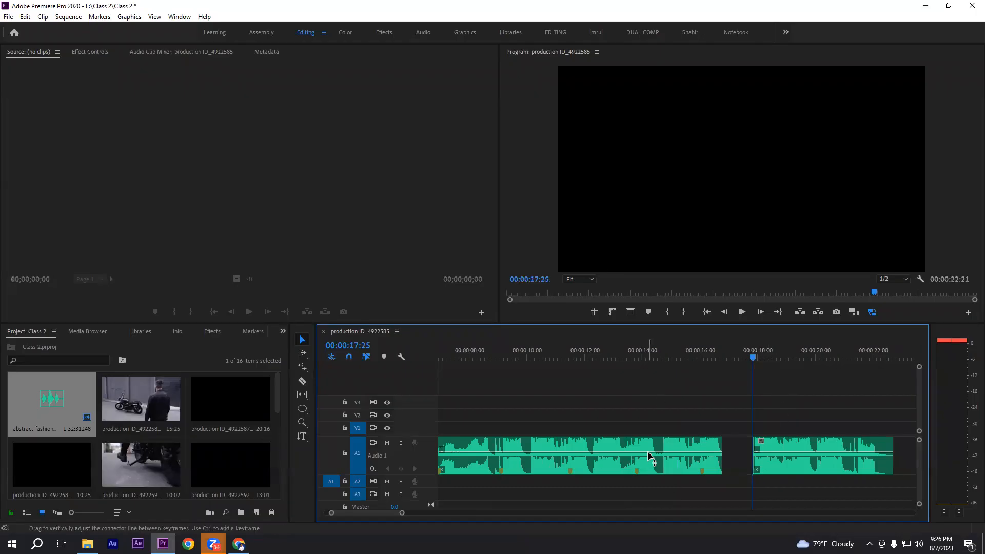
# Trim the first audio clip's end to the beat at 00:00:14:20 and move the ending piece up against it
pyautogui.moveTo(645, 356); pyautogui.dragTo(662, 357)
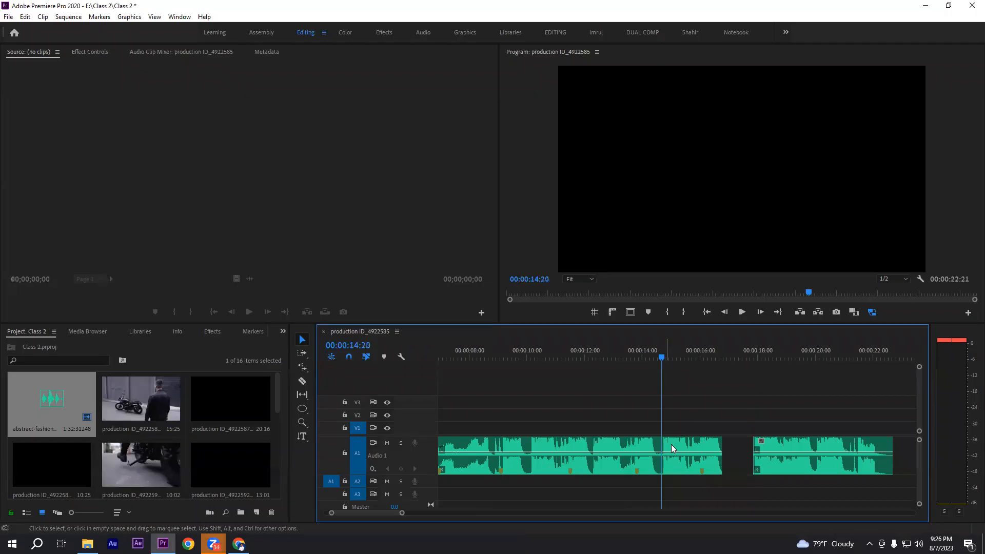
pyautogui.moveTo(661, 355); pyautogui.dragTo(643, 355)
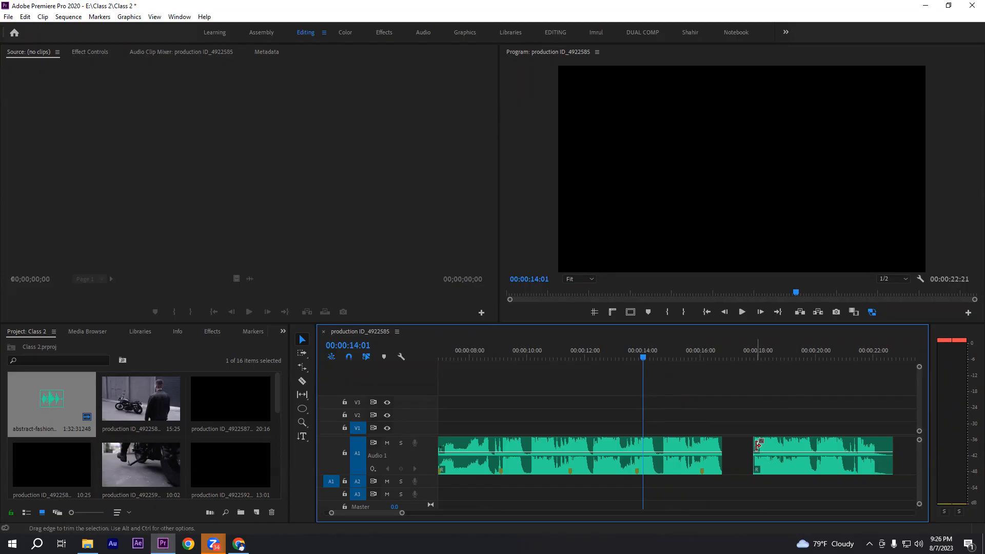
pyautogui.click(647, 358)
pyautogui.moveTo(649, 355); pyautogui.dragTo(662, 358)
pyautogui.moveTo(725, 442); pyautogui.dragTo(662, 442)
pyautogui.moveTo(780, 447); pyautogui.dragTo(690, 436)
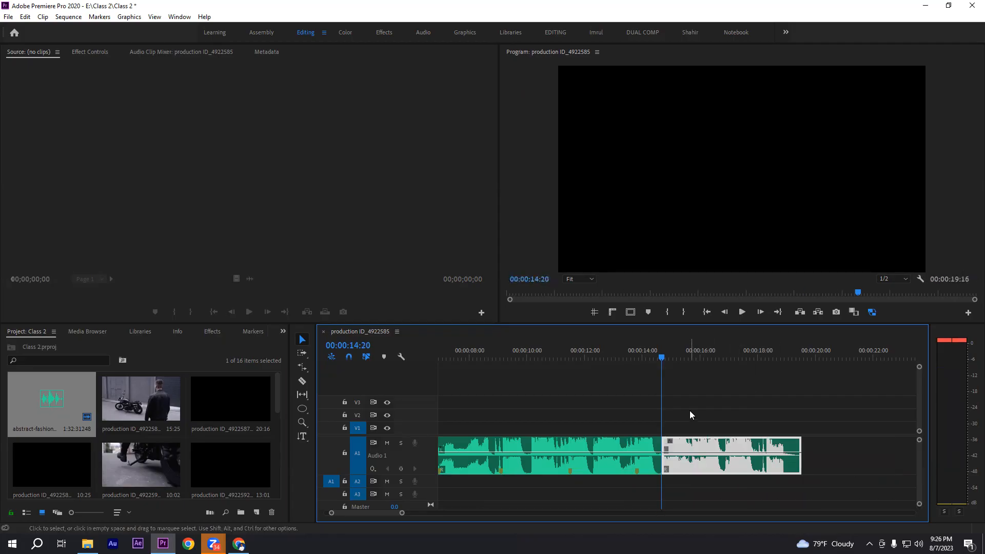
# Play the joined audio from just before 00:00:12, across the cut to its end at 00:00:19:16
pyautogui.click(590, 355)
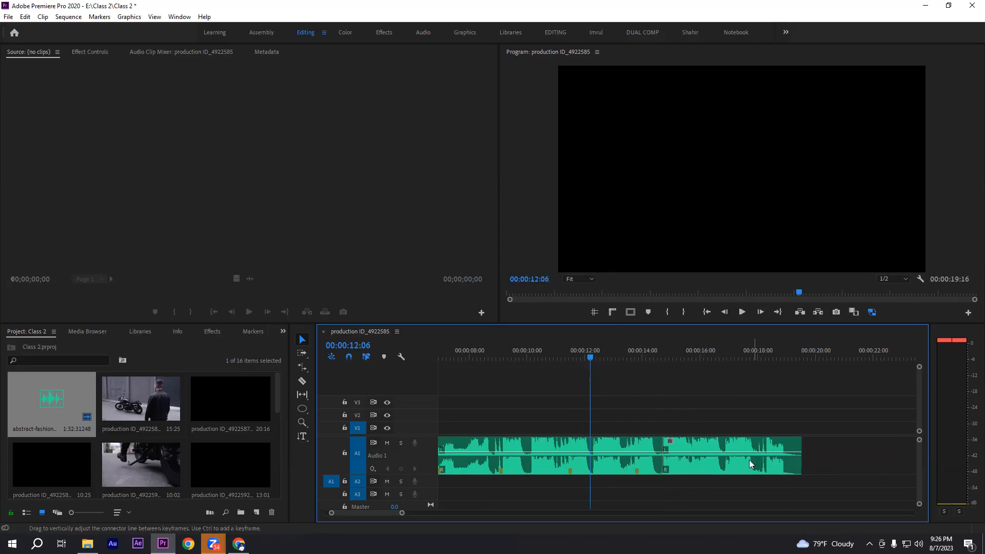
pyautogui.click(579, 355)
pyautogui.click(741, 312)
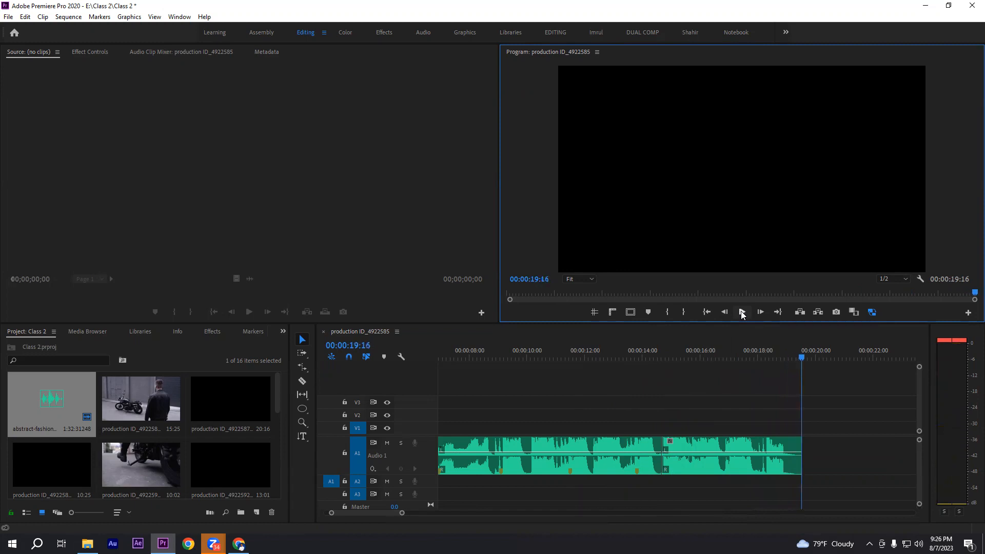
pyautogui.moveTo(629, 423); pyautogui.dragTo(770, 492)
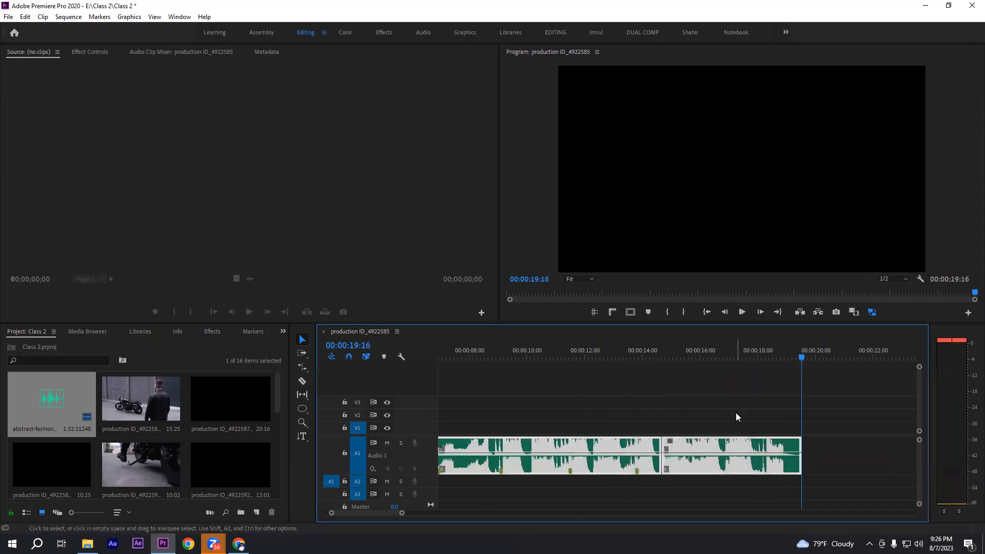
pyautogui.click(735, 417)
pyautogui.click(703, 448)
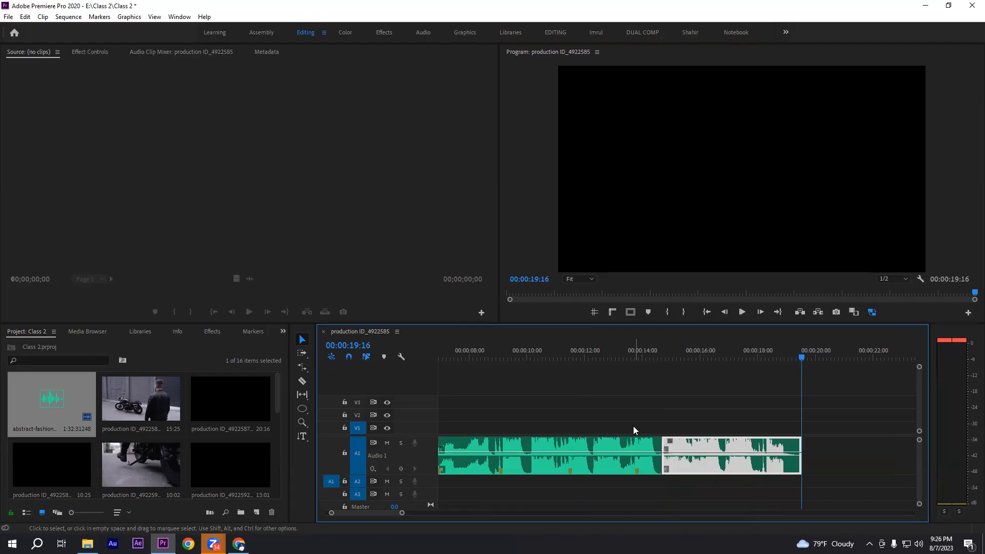
pyautogui.click(649, 422)
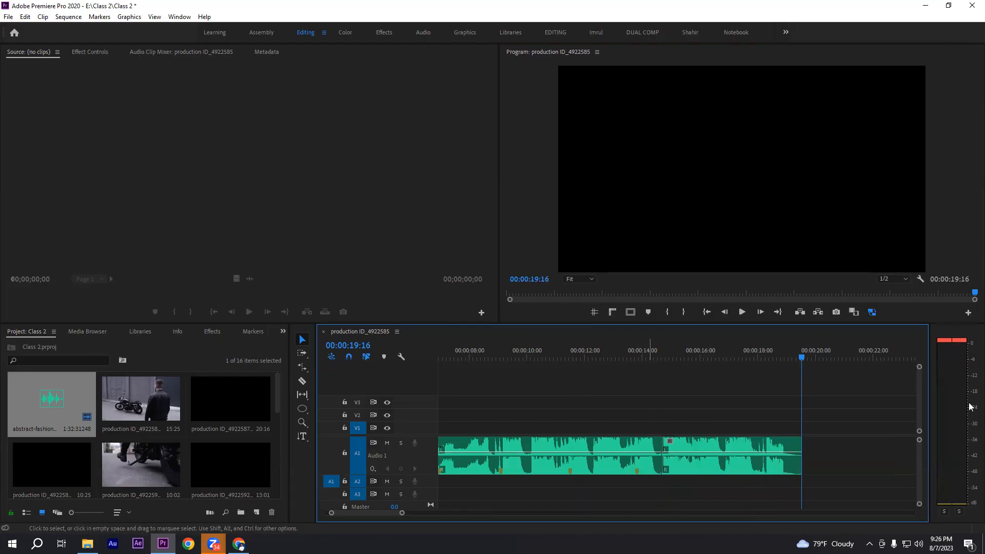
pyautogui.press('-')
pyautogui.press('-')
pyautogui.moveTo(642, 409); pyautogui.dragTo(893, 458)
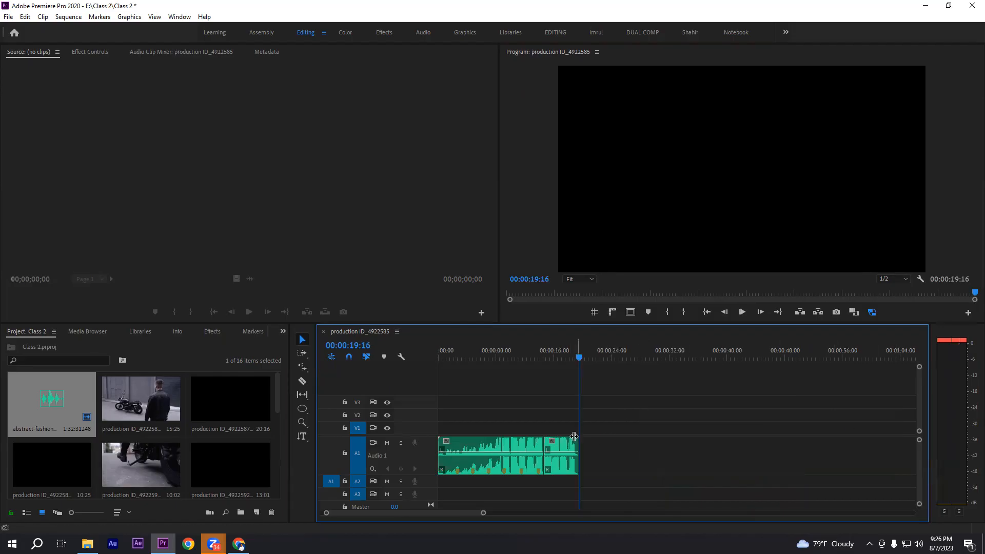
pyautogui.moveTo(608, 465); pyautogui.dragTo(467, 414)
pyautogui.click(467, 410)
pyautogui.press('=')
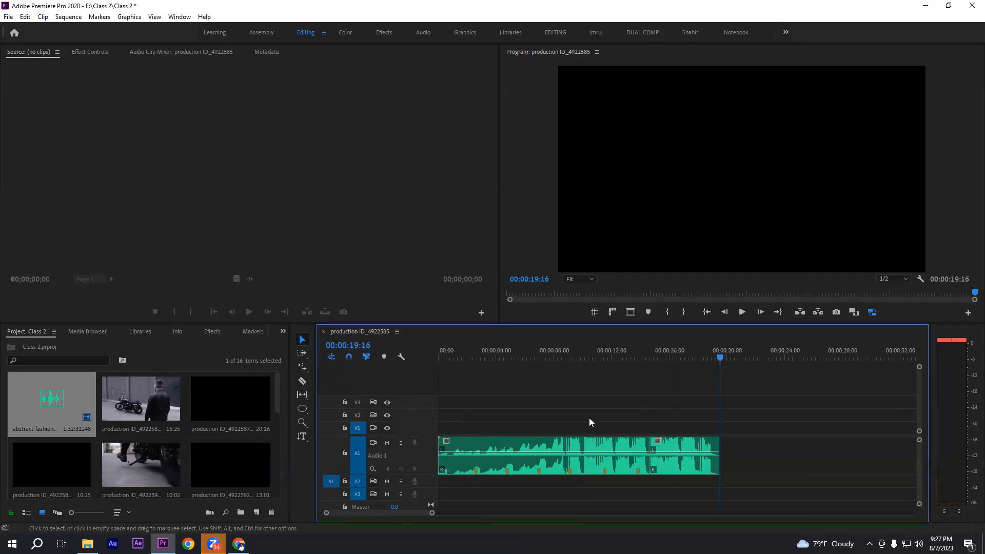
pyautogui.press('Home')
pyautogui.moveTo(451, 414); pyautogui.dragTo(610, 489)
pyautogui.click(642, 413)
pyautogui.click(698, 357)
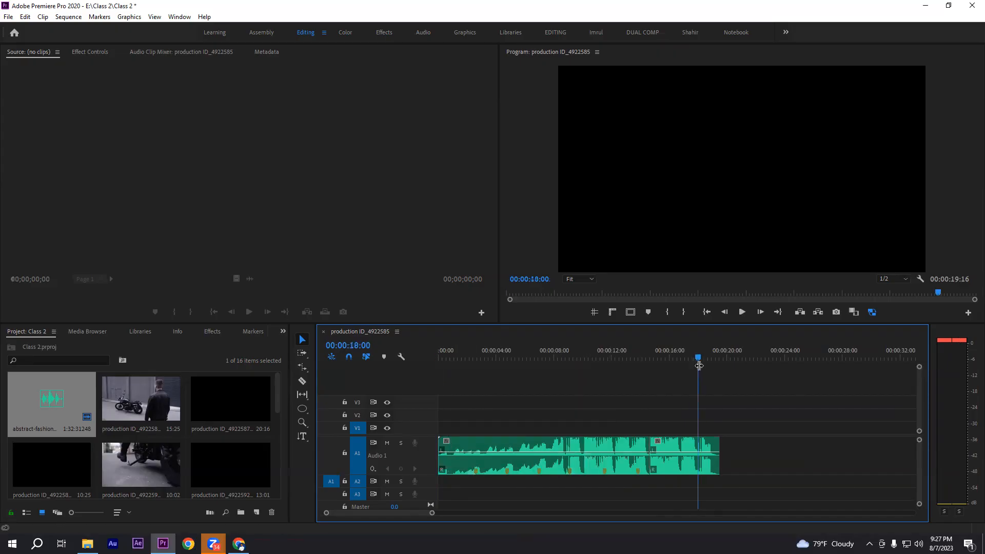
pyautogui.moveTo(749, 409); pyautogui.dragTo(708, 451)
pyautogui.click(736, 409)
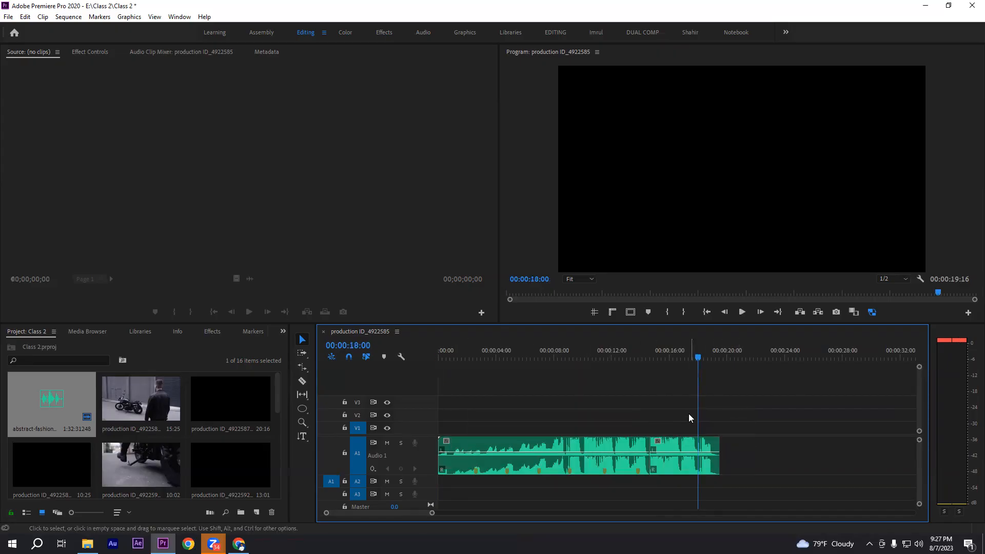
pyautogui.moveTo(796, 401); pyautogui.dragTo(480, 480)
pyautogui.click(820, 412)
pyautogui.moveTo(499, 424); pyautogui.dragTo(745, 427)
pyautogui.moveTo(455, 416); pyautogui.dragTo(739, 427)
pyautogui.click(740, 425)
# Return the playhead to the sequence start and play the opening seconds of the shortened audio twice
pyautogui.press('Home')
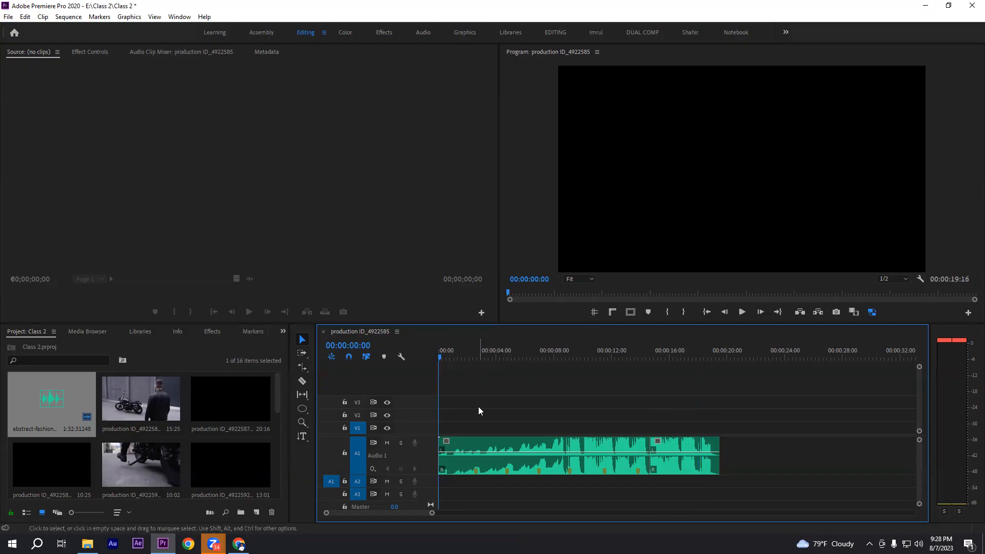
pyautogui.press('space')
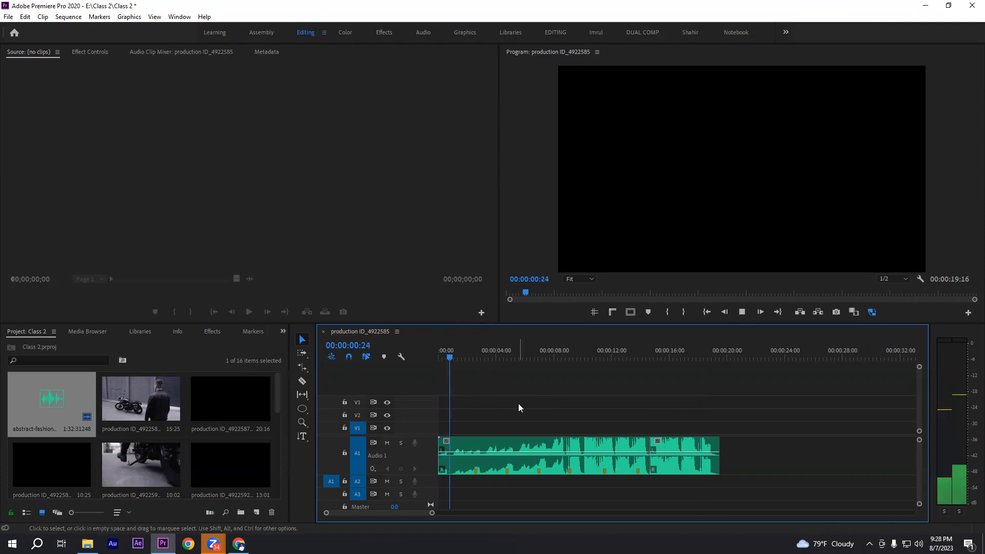
pyautogui.press('space')
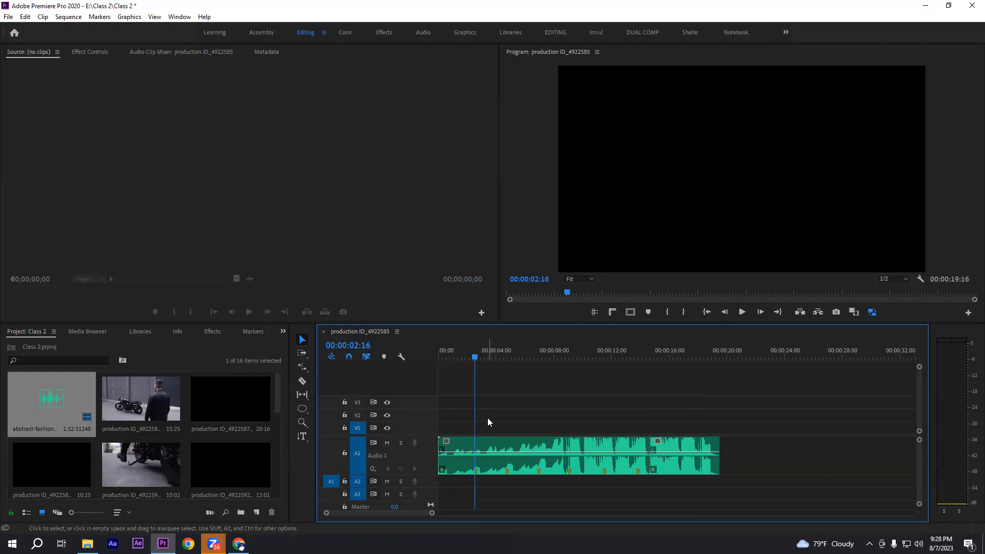
pyautogui.moveTo(511, 346); pyautogui.dragTo(277, 375)
pyautogui.press('space')
# Play the opening of the shortened audio in short bursts up to 00:00:02:27
pyautogui.press('space')
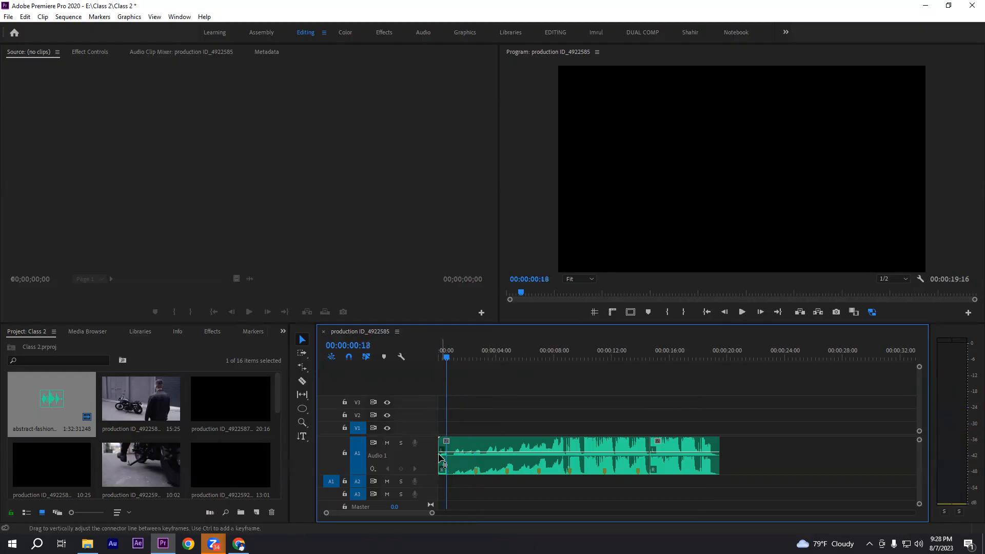
pyautogui.press('space')
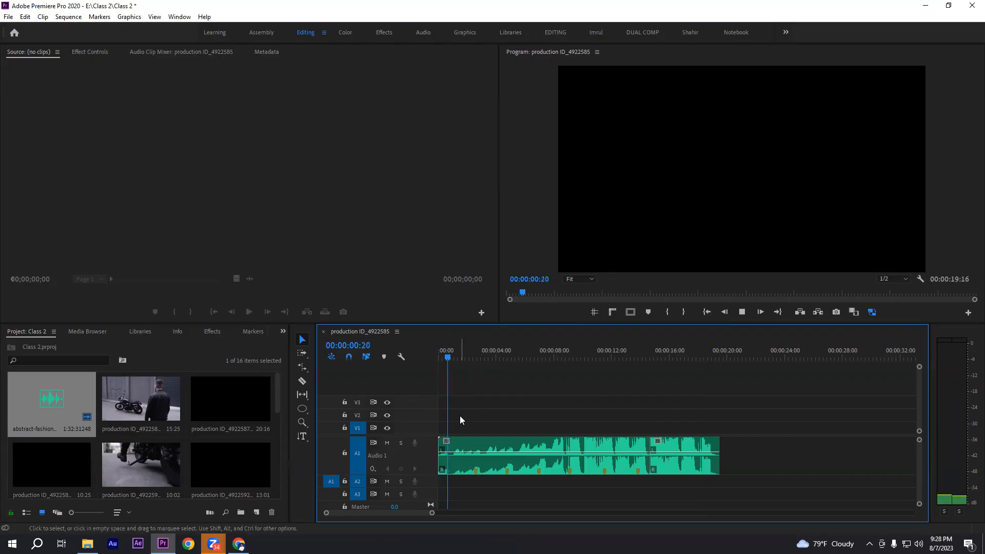
pyautogui.press('space')
pyautogui.press('space')
pyautogui.press('space')
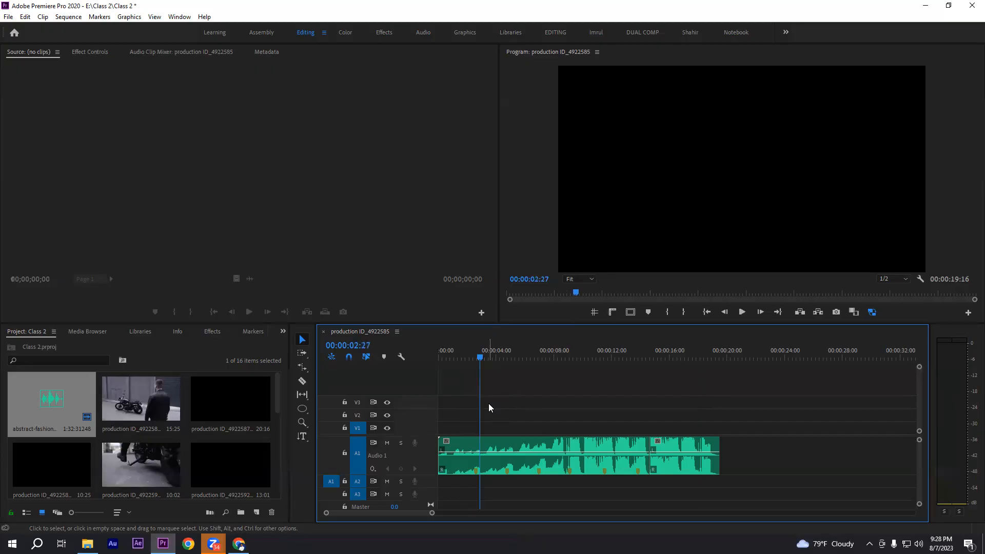
pyautogui.moveTo(459, 432); pyautogui.dragTo(495, 486)
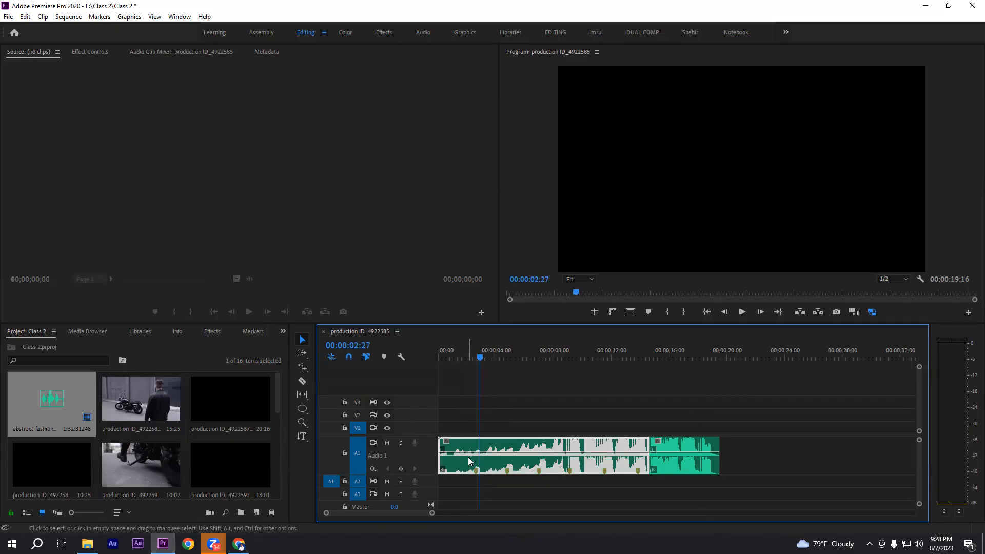
pyautogui.click(538, 411)
# Play the audio in short bursts from 00:00:07:00 to 00:00:09:09, and park the playhead at 00:00:09:06
pyautogui.moveTo(556, 356)
pyautogui.mouseDown()
pyautogui.moveTo(569, 361)
pyautogui.moveTo(536, 355)
pyautogui.mouseUp()
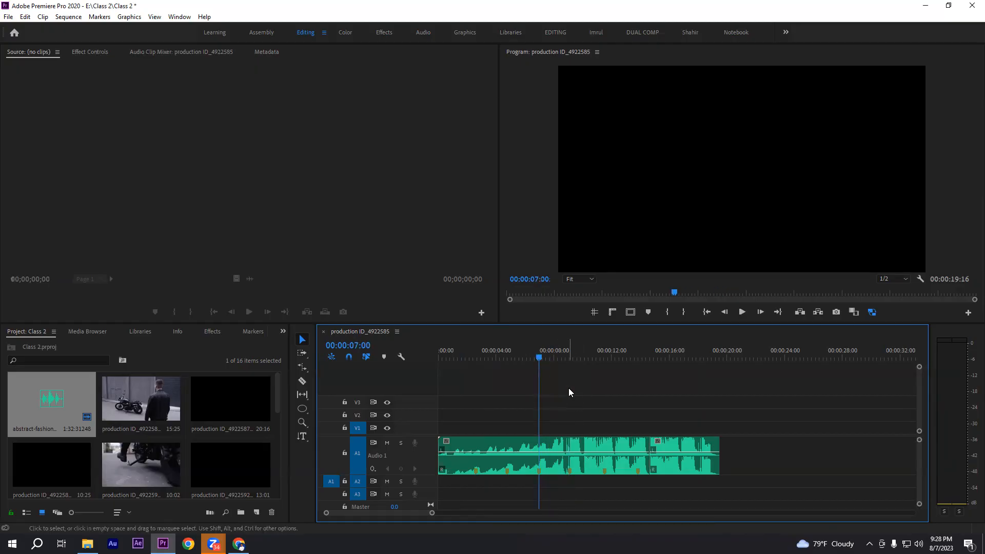
pyautogui.press('space')
pyautogui.press('space')
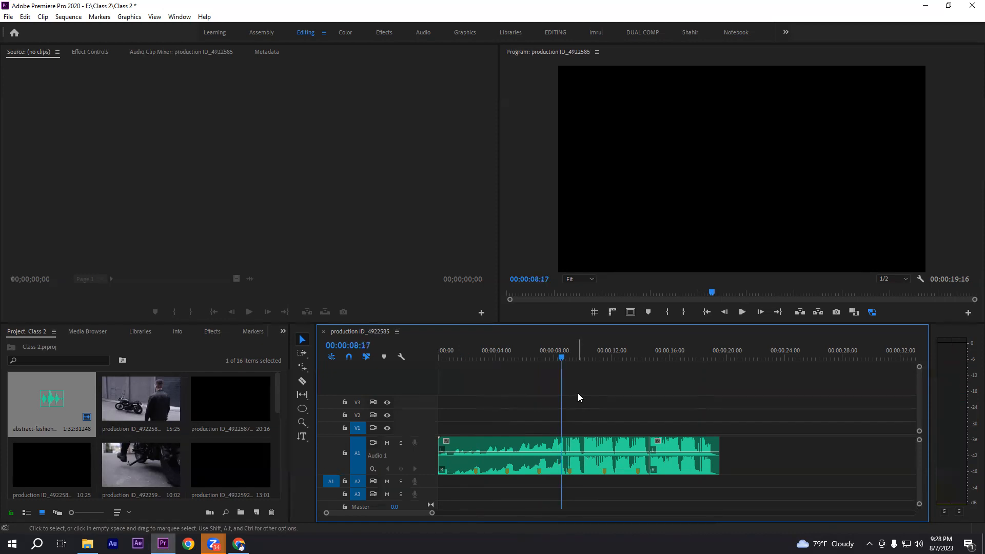
pyautogui.press('space')
pyautogui.press('space')
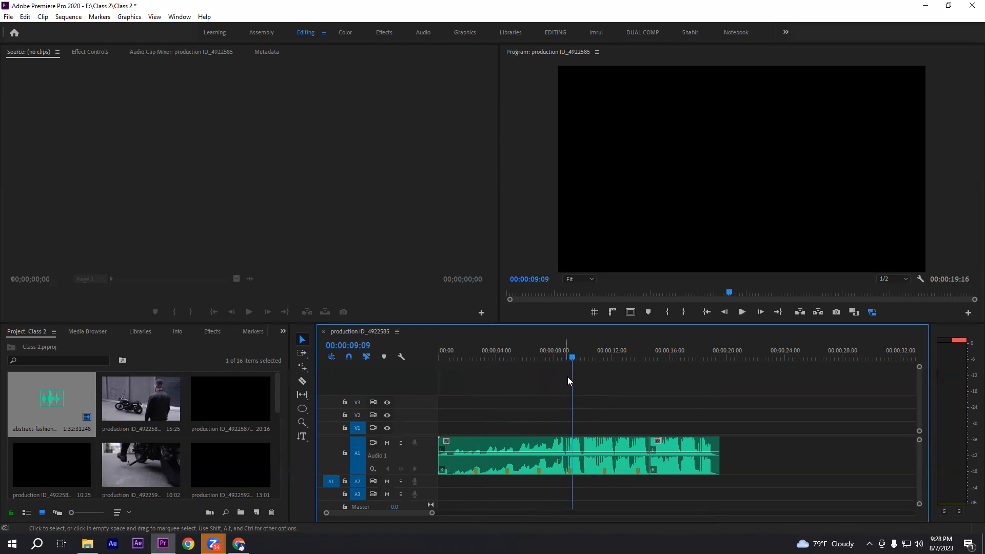
pyautogui.click(567, 357)
pyautogui.moveTo(532, 422); pyautogui.dragTo(607, 440)
pyautogui.click(608, 429)
pyautogui.click(571, 357)
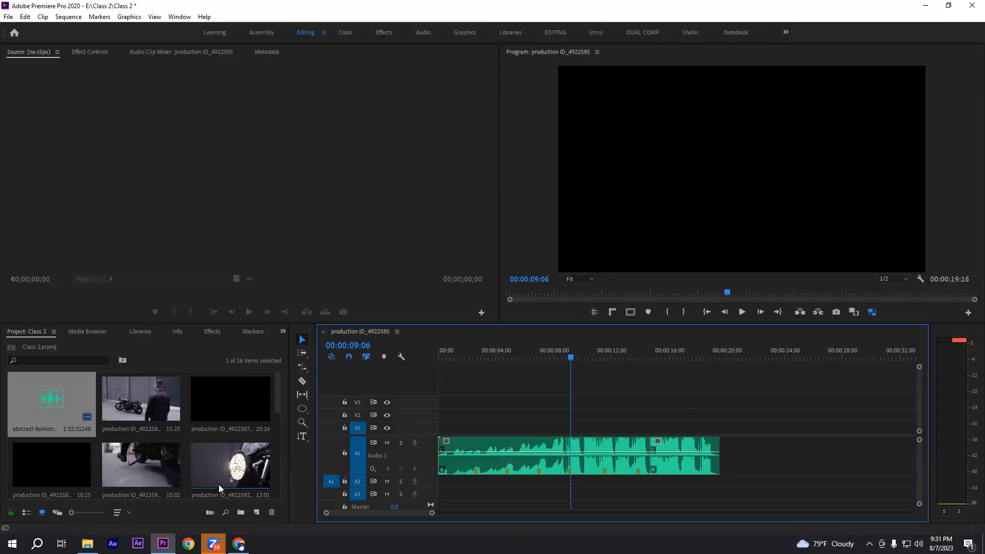
# Find the walking-legs clip production ID_4922593 in the project and place it on V1 at the sequence start
pyautogui.moveTo(277, 392); pyautogui.dragTo(280, 422)
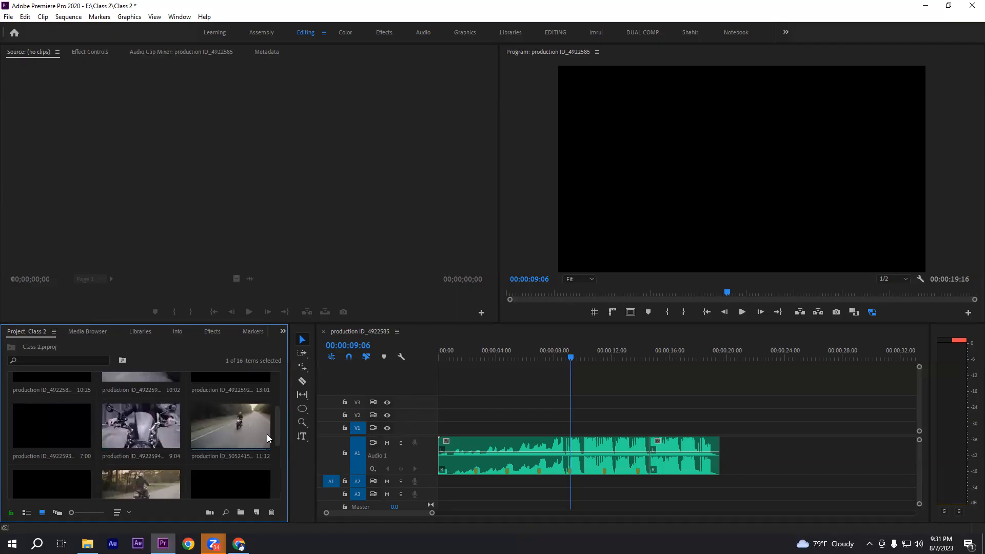
pyautogui.scroll(3, 274, 423)
pyautogui.moveTo(282, 402); pyautogui.dragTo(282, 440)
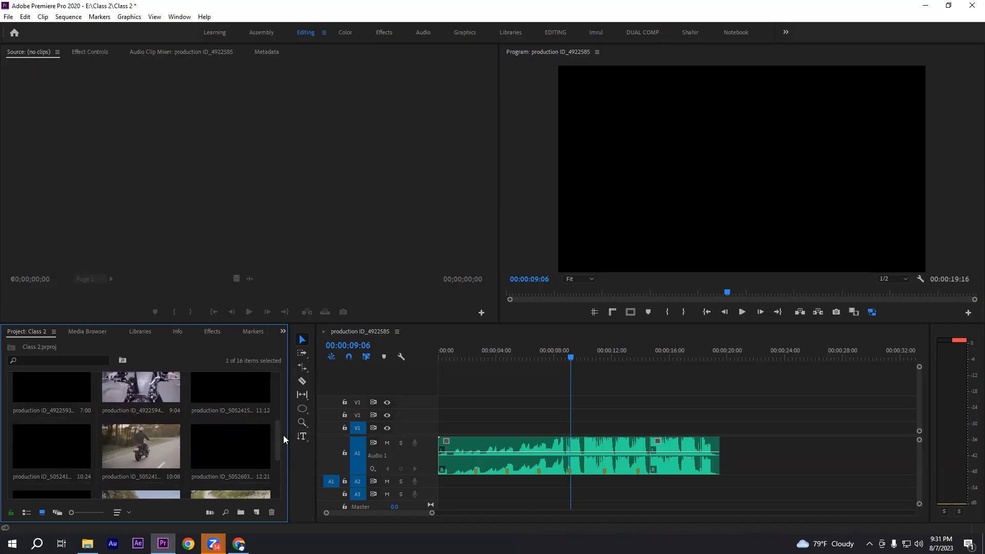
pyautogui.moveTo(279, 433); pyautogui.dragTo(277, 423)
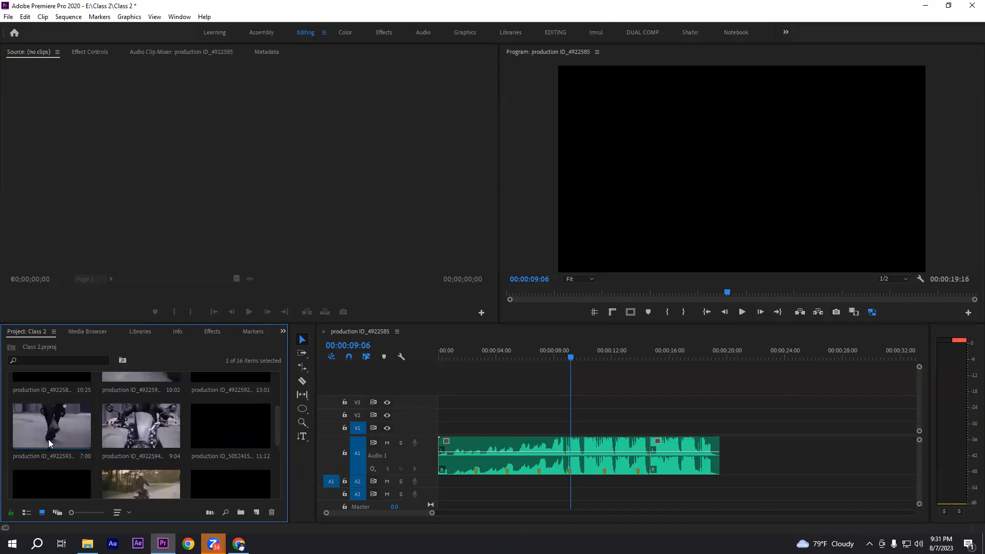
pyautogui.moveTo(53, 440); pyautogui.dragTo(441, 427)
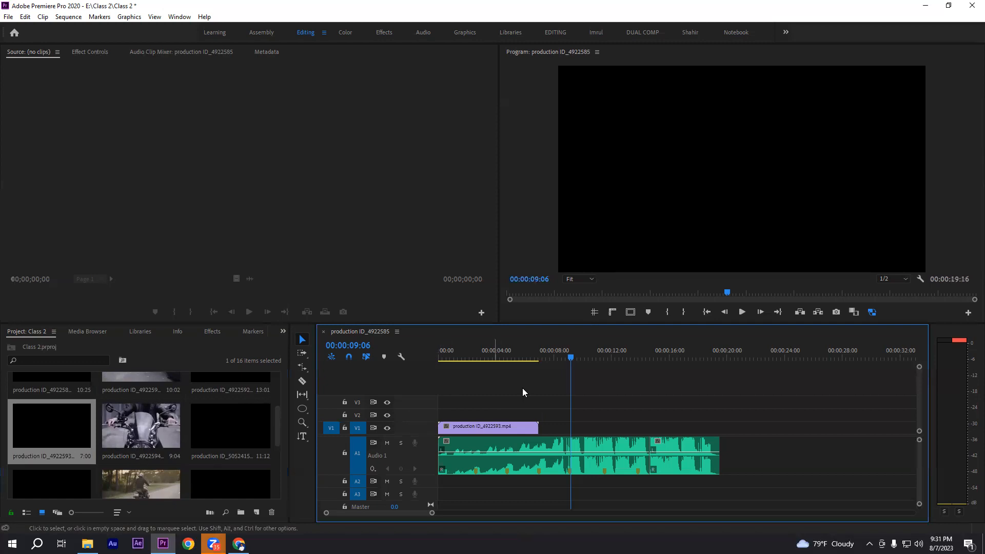
pyautogui.moveTo(456, 409); pyautogui.dragTo(543, 407)
pyautogui.click(46, 423)
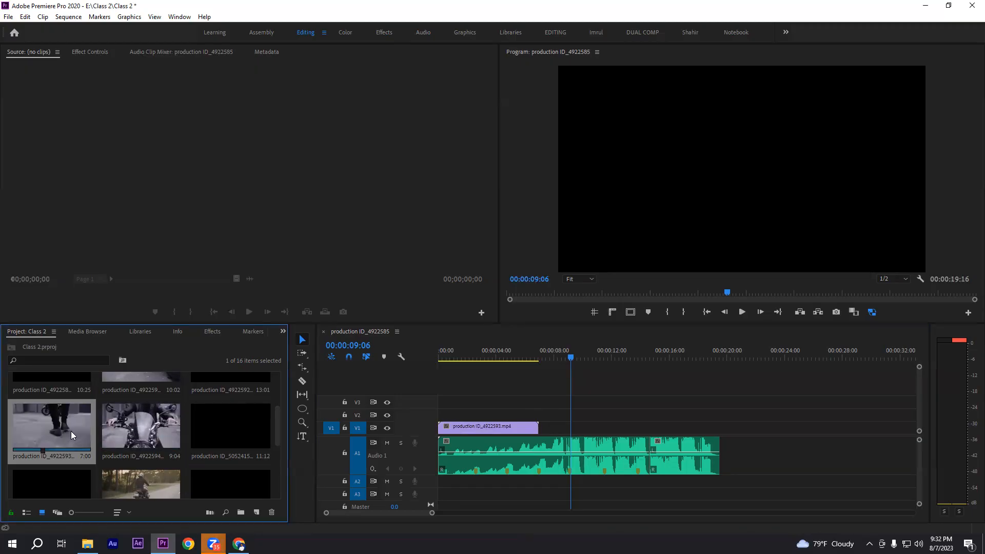
pyautogui.click(471, 408)
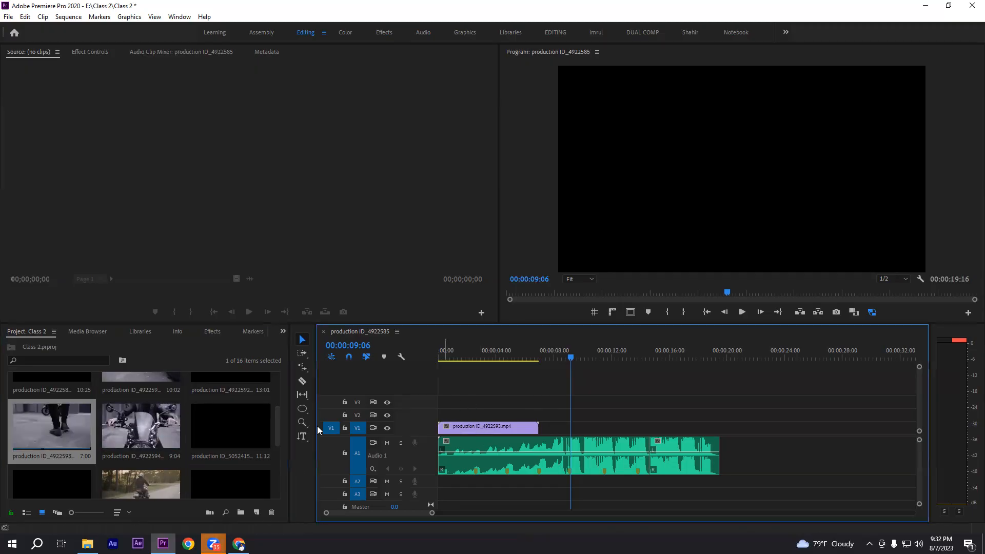
pyautogui.scroll(1, 179, 434)
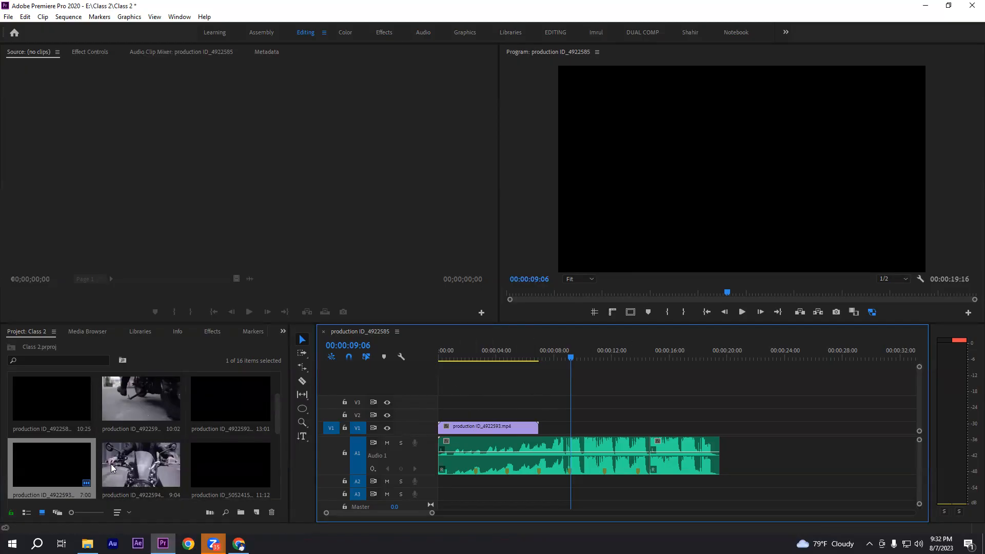
# Import the snowy wind turbine video from the Downloads folder into the project
pyautogui.scroll(-5, 142, 464)
pyautogui.click(131, 460)
pyautogui.doubleClick(211, 463)
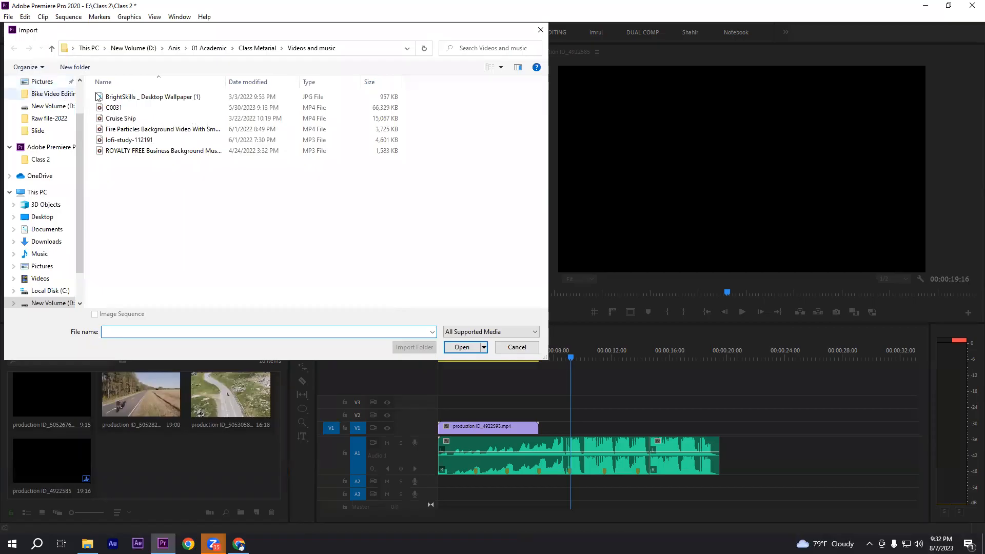
pyautogui.click(52, 50)
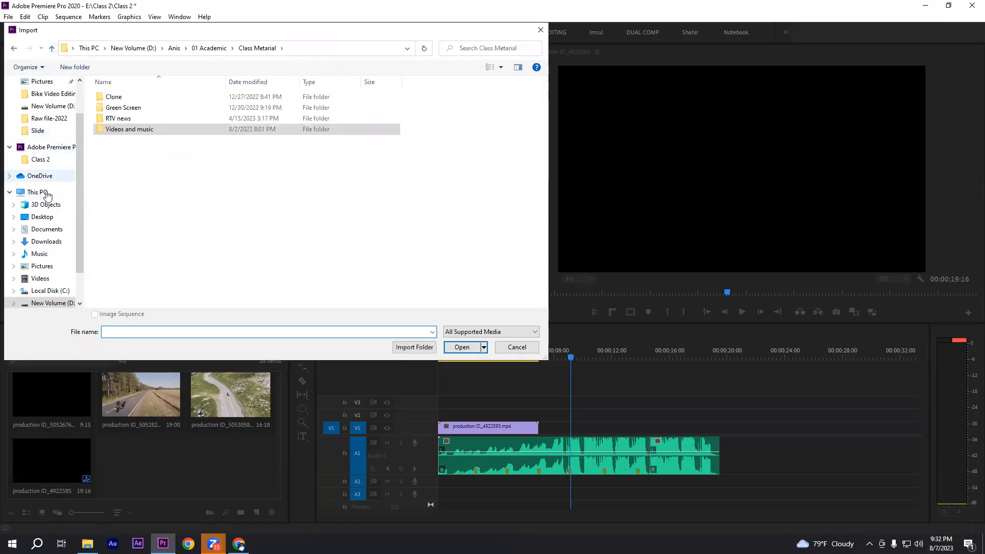
pyautogui.scroll(2, 49, 149)
pyautogui.click(47, 114)
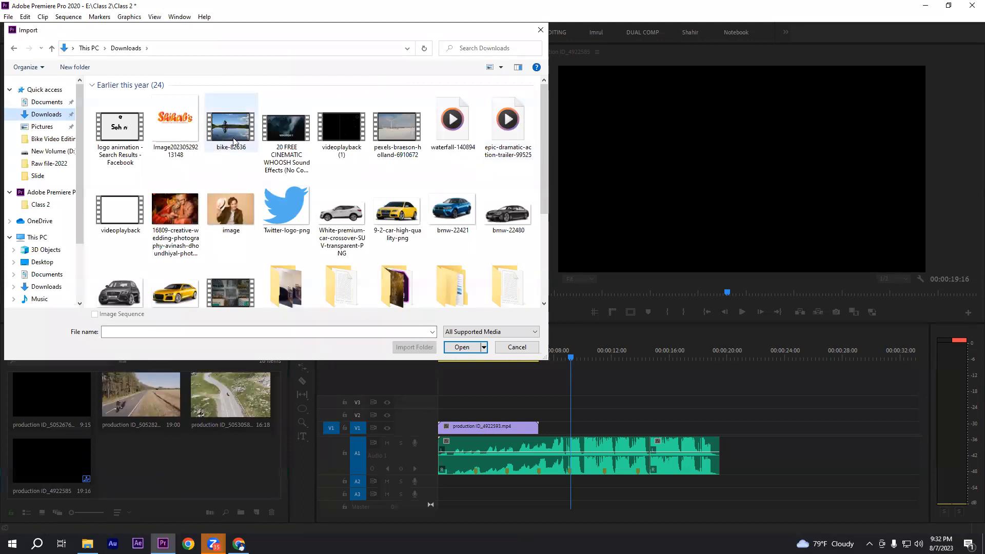
pyautogui.click(397, 136)
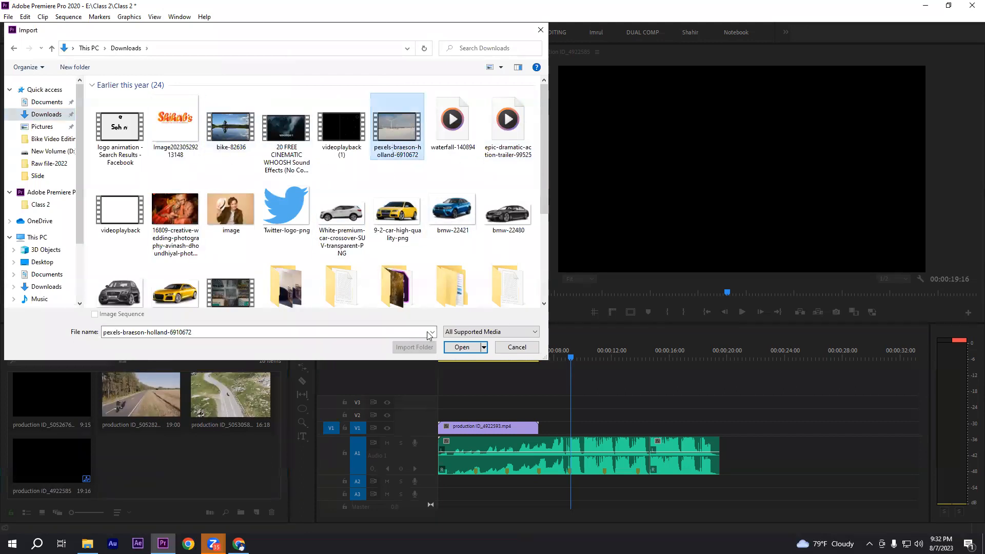
pyautogui.click(458, 348)
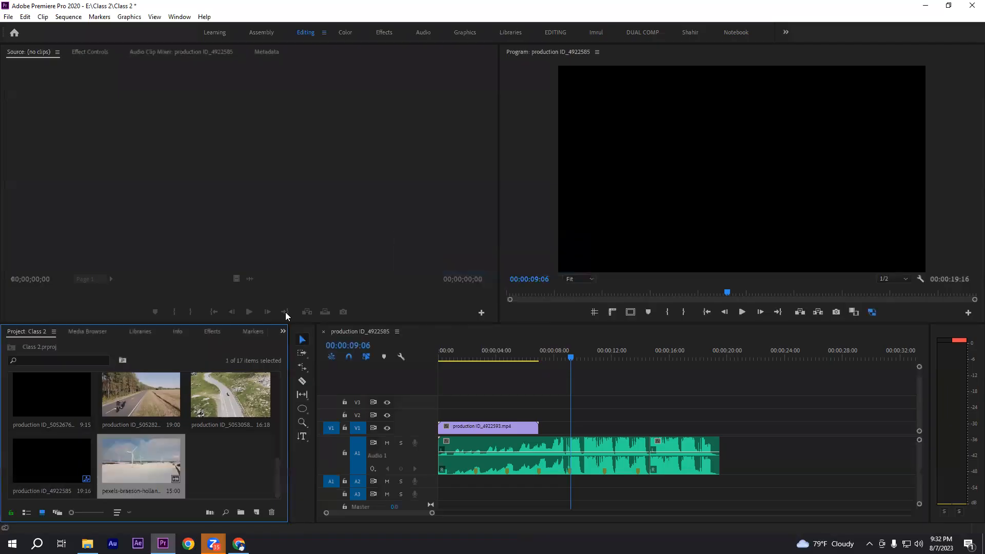
pyautogui.click(202, 472)
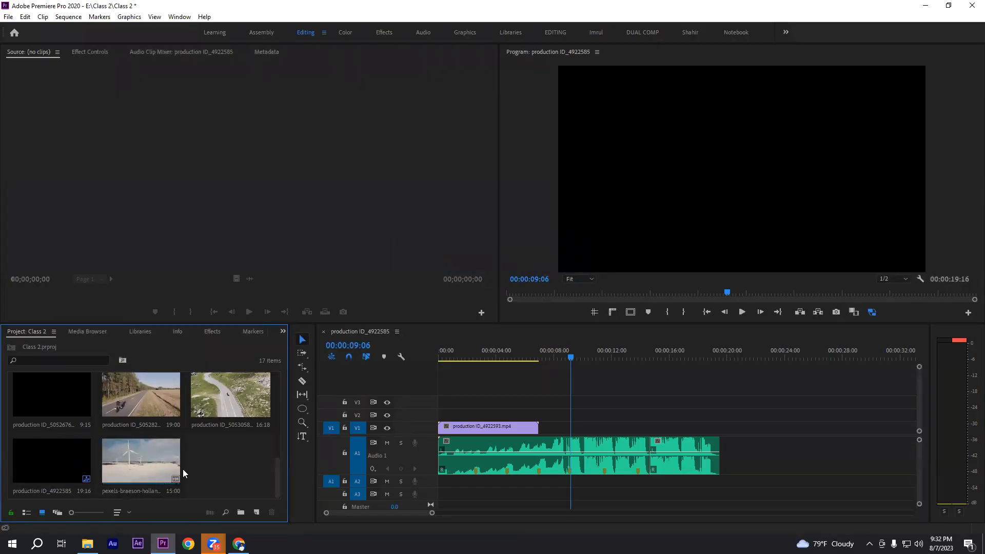
# Try placing the wind turbine video on V1 and A1 at about 00:00:07:19, over the background audio, and undo it
pyautogui.moveTo(131, 466); pyautogui.dragTo(554, 448)
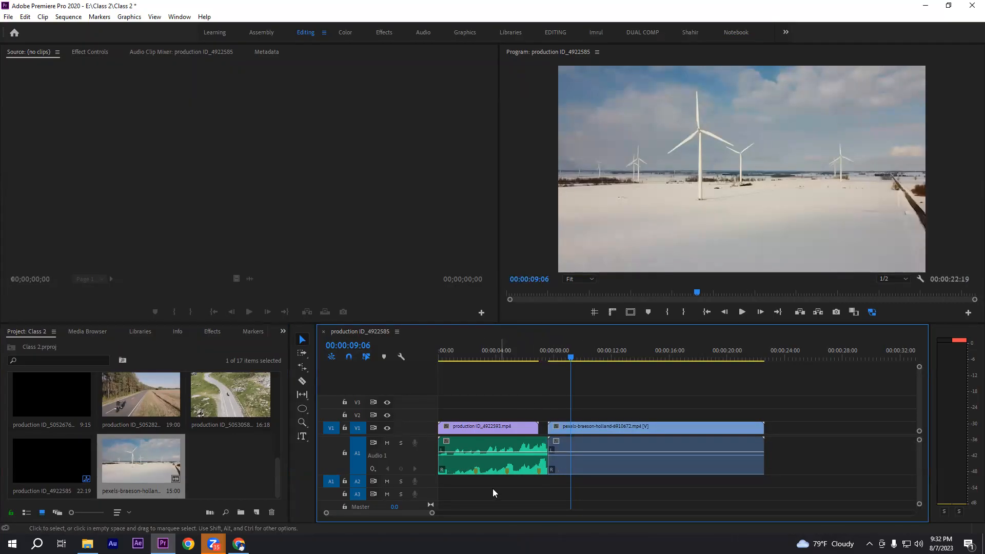
pyautogui.click(608, 424)
pyautogui.click(606, 409)
pyautogui.hotkey('ctrl', 'z')
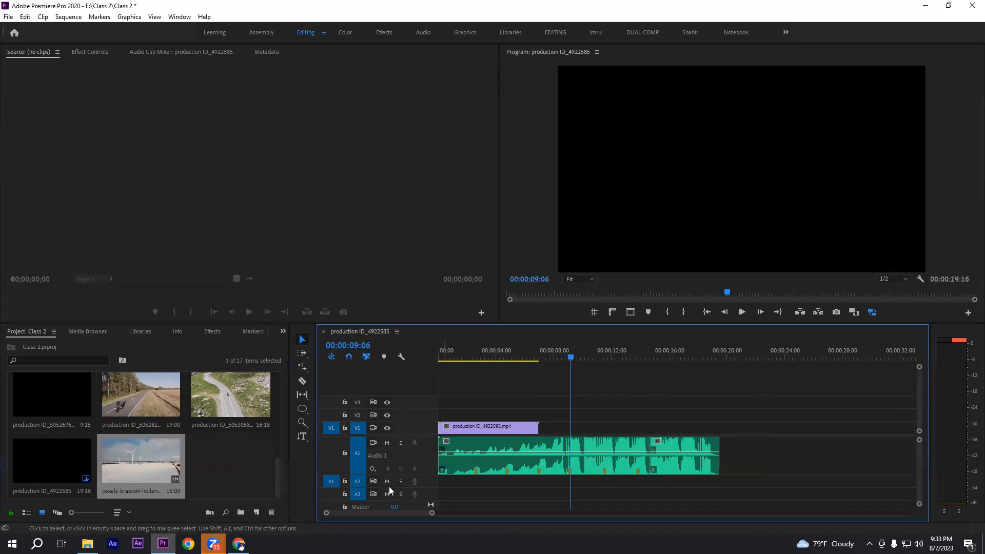
# Place the wind turbine video with its audio on V1 and A1 at about 00:00:21, beyond the background audio's end
pyautogui.moveTo(132, 462); pyautogui.dragTo(745, 451)
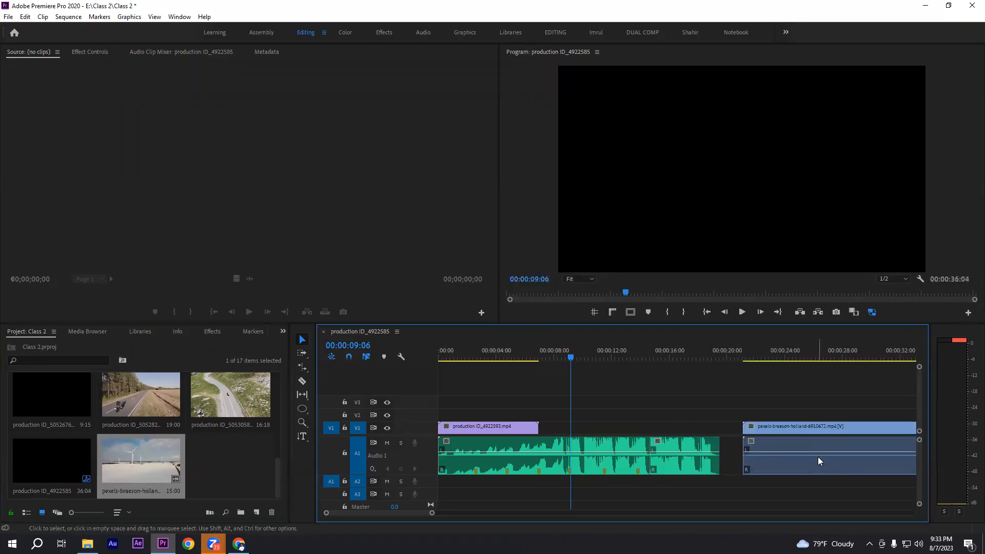
pyautogui.scroll(-4, 818, 457)
pyautogui.click(686, 442)
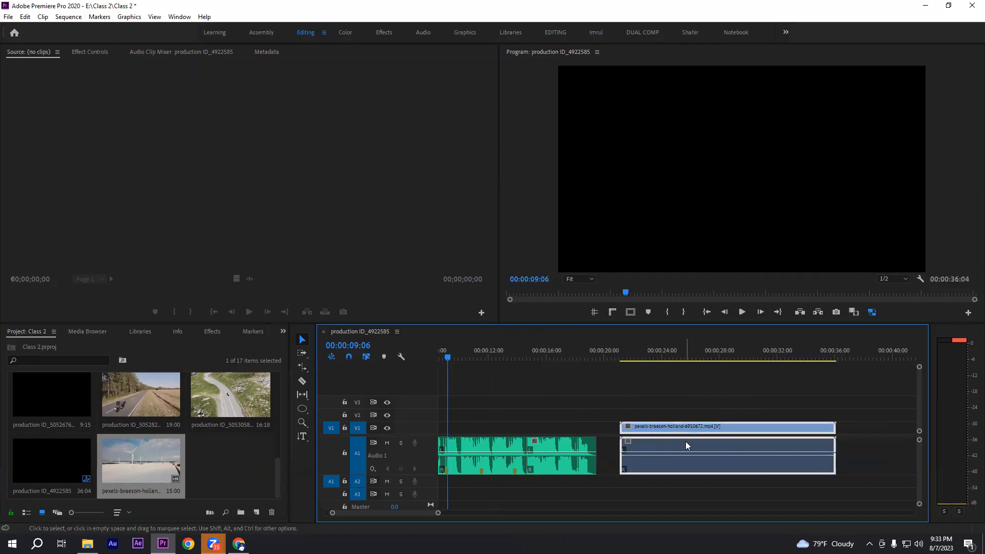
pyautogui.click(692, 405)
pyautogui.click(683, 448)
pyautogui.click(678, 398)
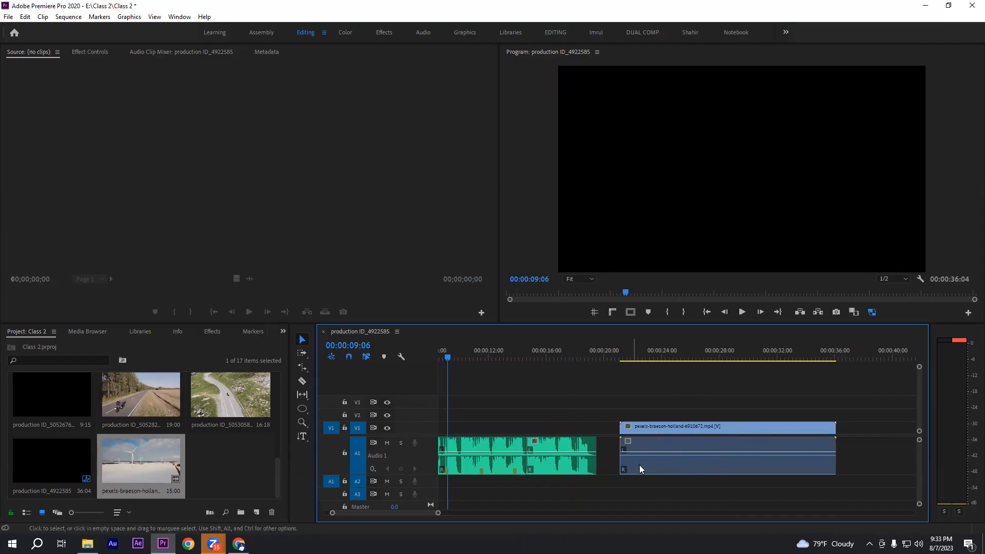
# Unlink the wind turbine clip's video and audio, and select each part separately to check the separation
pyautogui.click(703, 427)
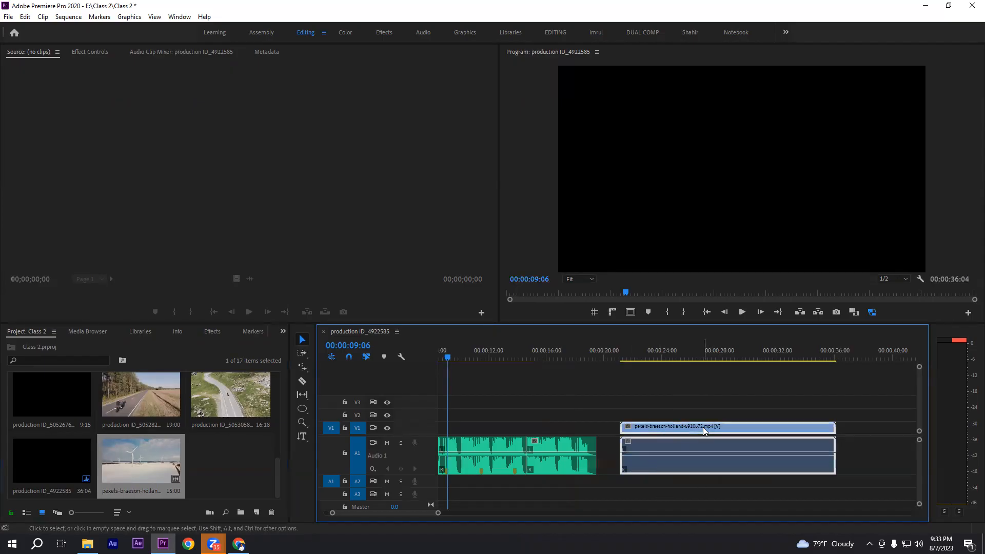
pyautogui.rightClick(705, 430)
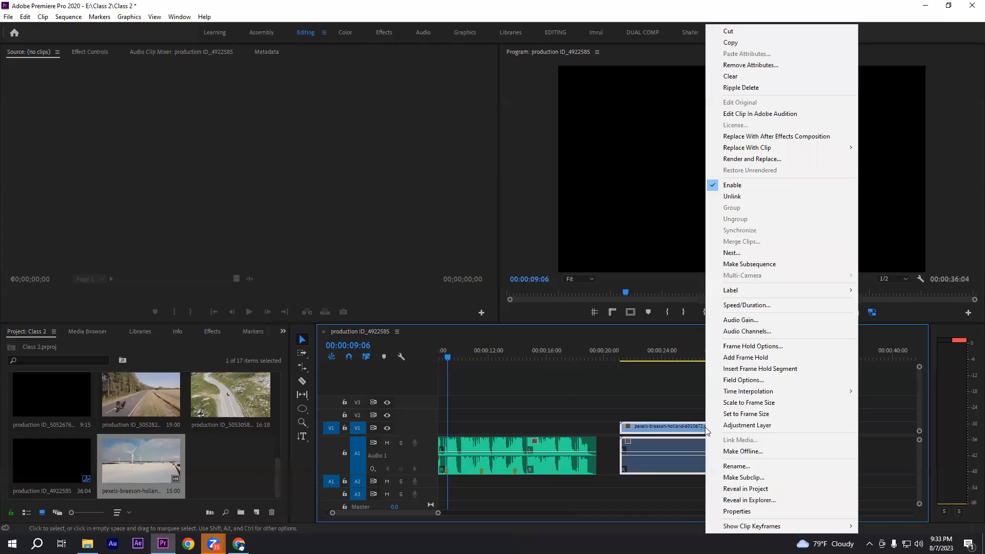
pyautogui.click(735, 198)
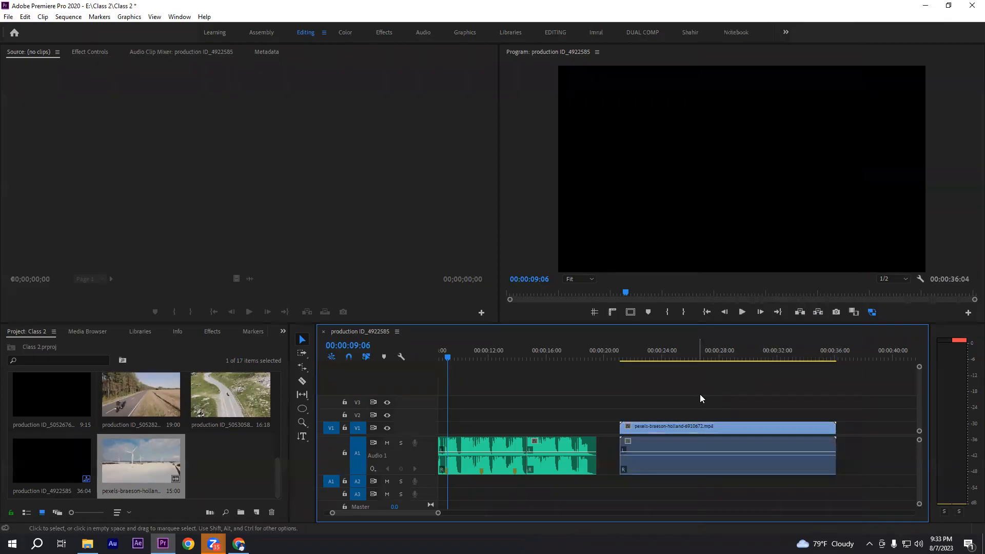
pyautogui.click(731, 427)
pyautogui.click(735, 446)
pyautogui.click(731, 428)
pyautogui.click(733, 442)
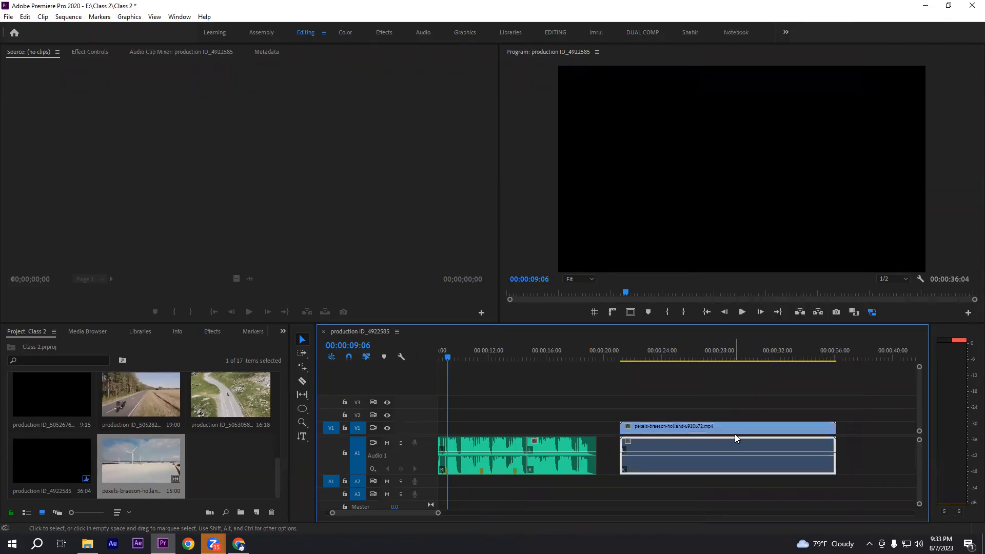
pyautogui.click(733, 425)
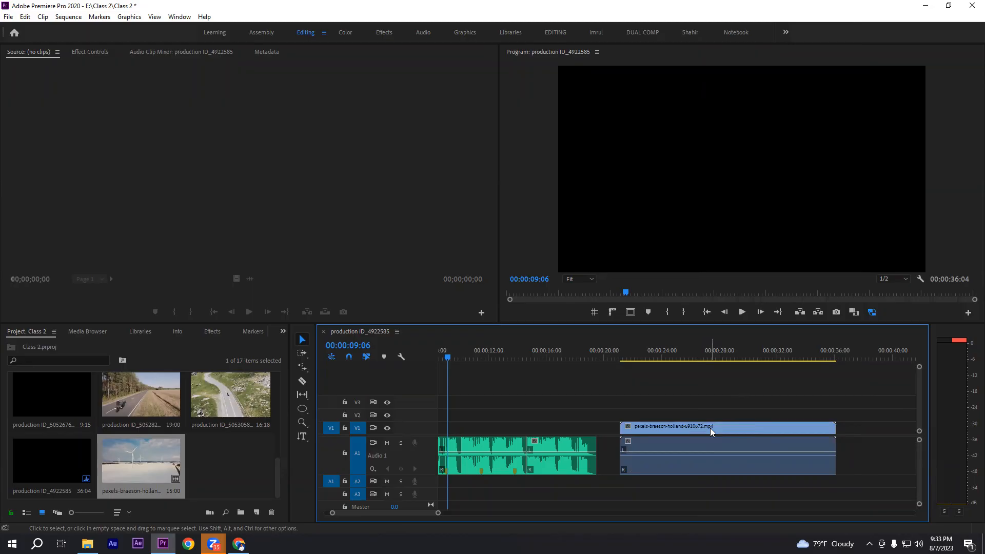
# Delete only the wind turbine clip's audio from A1, and undo the deletion
pyautogui.click(708, 445)
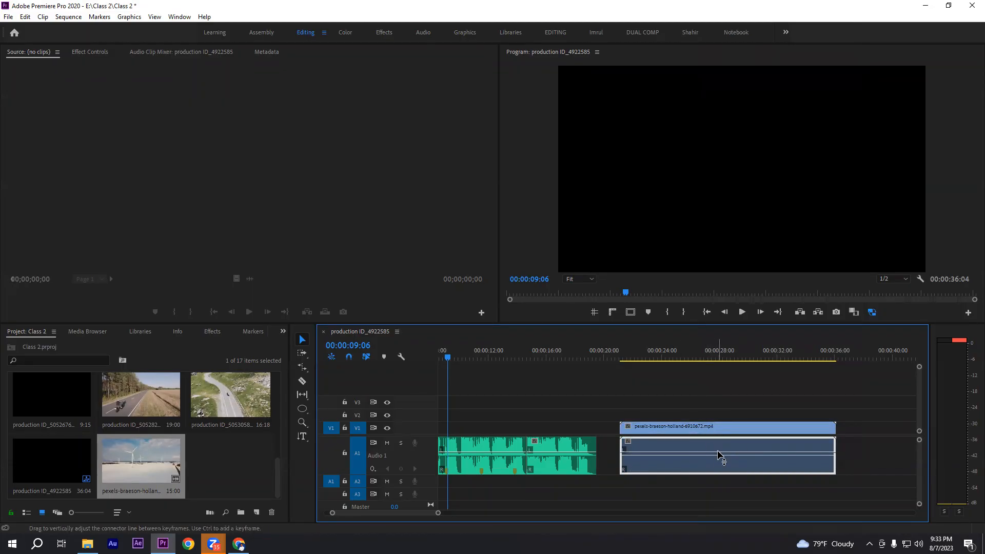
pyautogui.press('Delete')
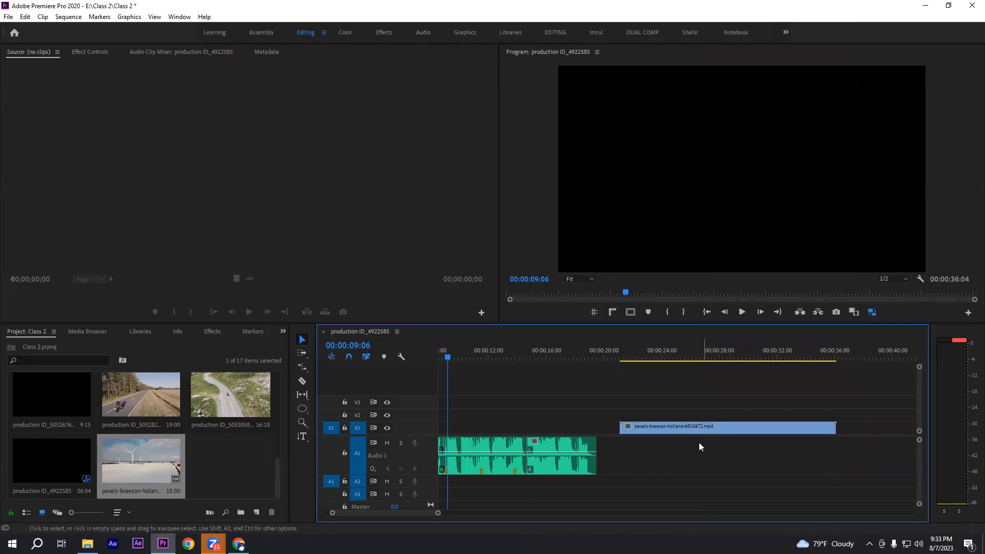
pyautogui.moveTo(662, 387); pyautogui.dragTo(843, 498)
pyautogui.hotkey('ctrl', 'z')
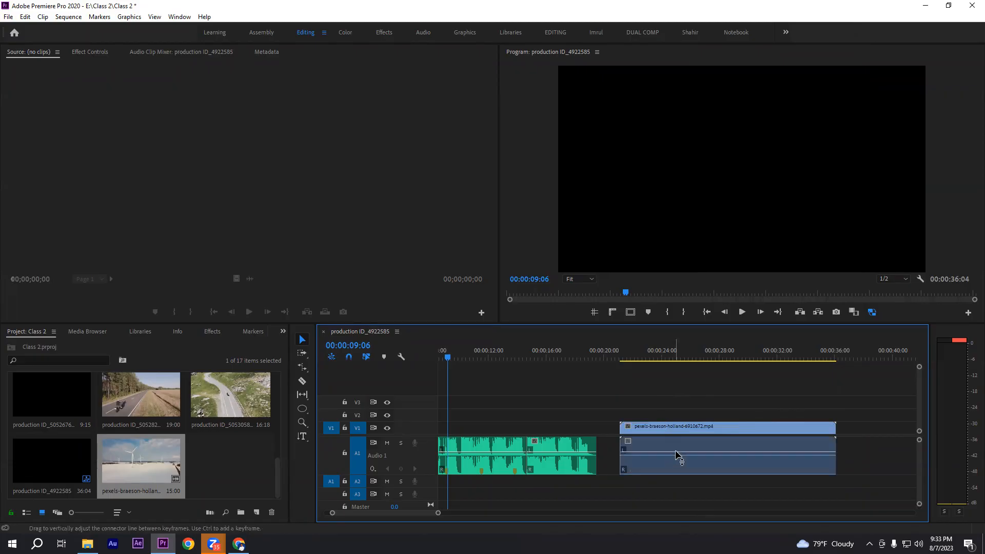
# Delete only the wind turbine clip's video from V1, leaving its audio on A1
pyautogui.click(672, 429)
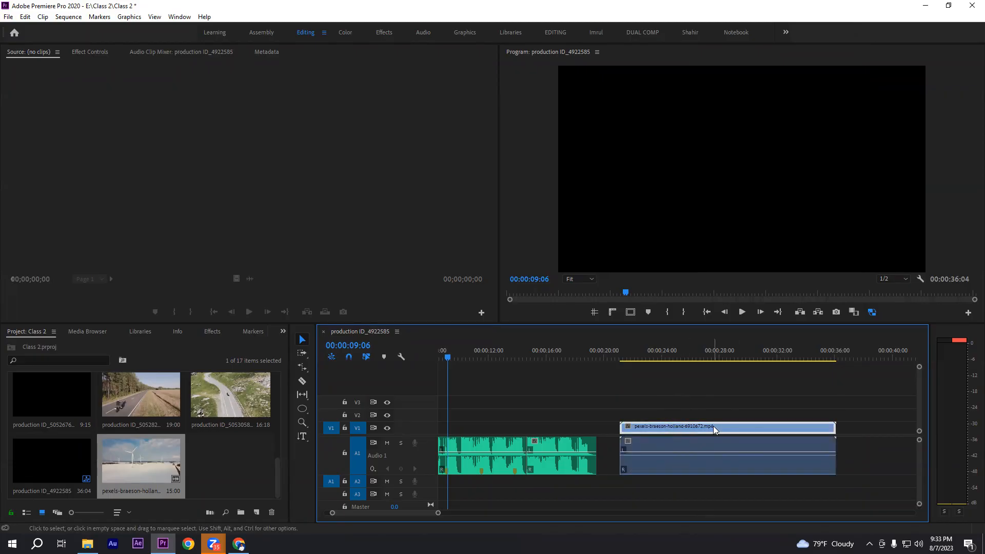
pyautogui.press('Delete')
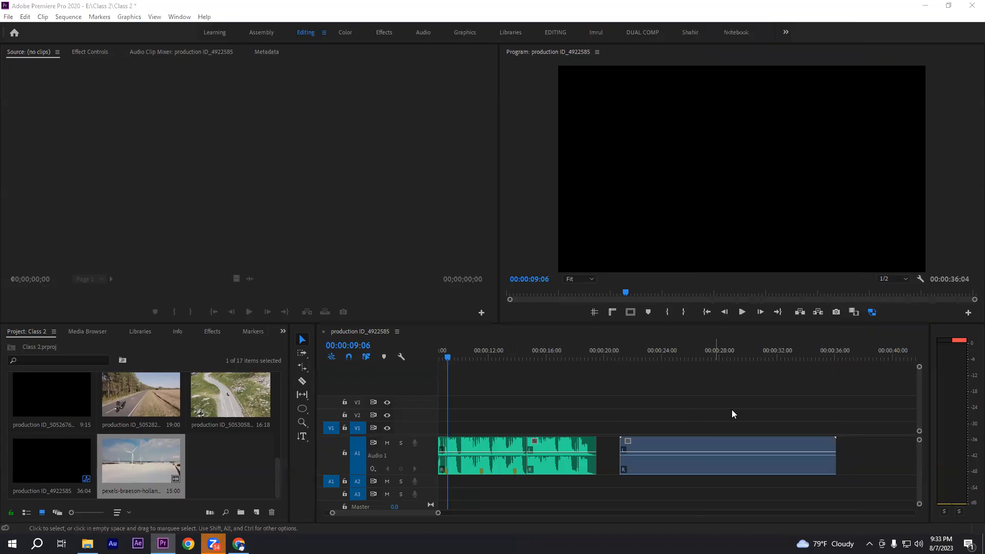
# Restore the deleted wind turbine video and relink it with its audio, moving both together to about 00:00:24
pyautogui.click(697, 409)
pyautogui.hotkey('ctrl', 'z')
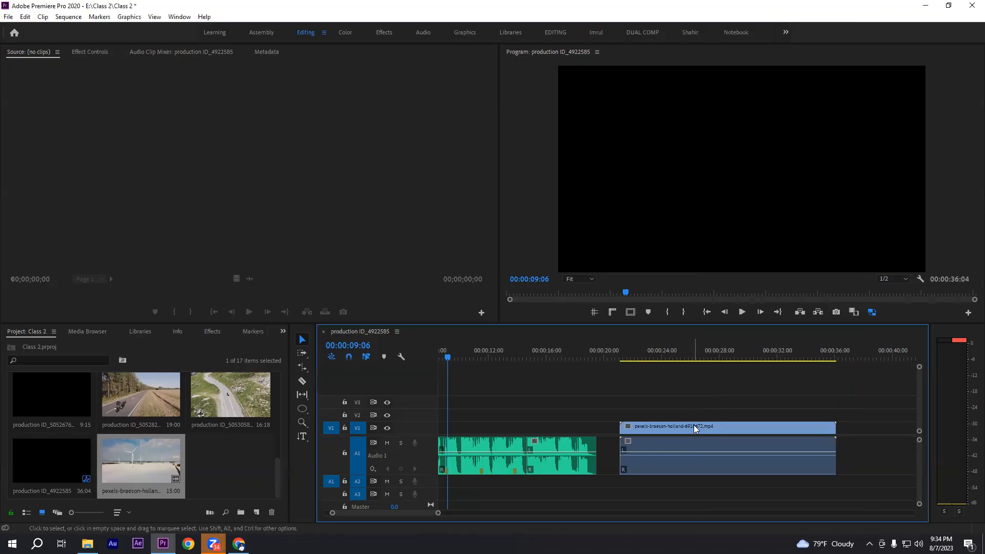
pyautogui.moveTo(678, 407); pyautogui.dragTo(695, 433)
pyautogui.moveTo(714, 475); pyautogui.dragTo(713, 473)
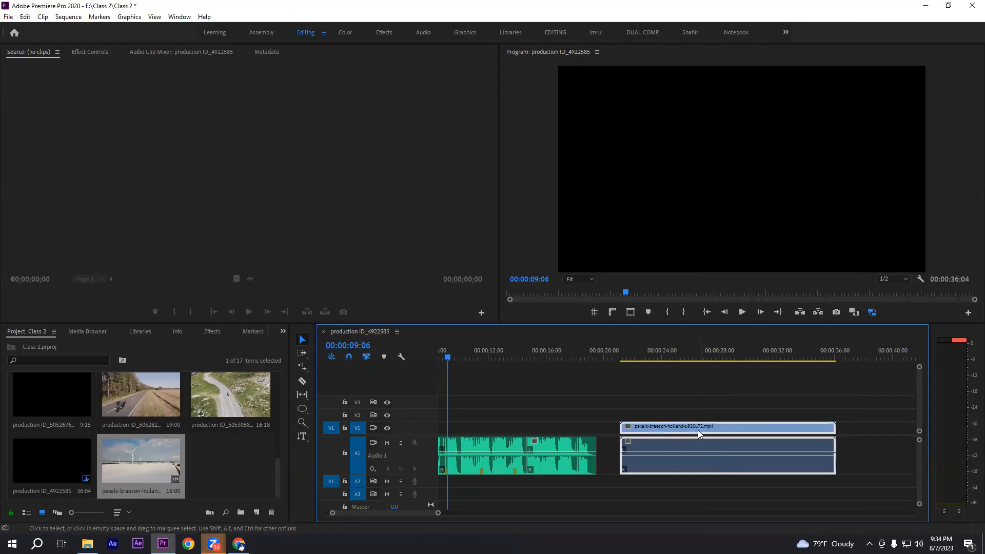
pyautogui.rightClick(698, 428)
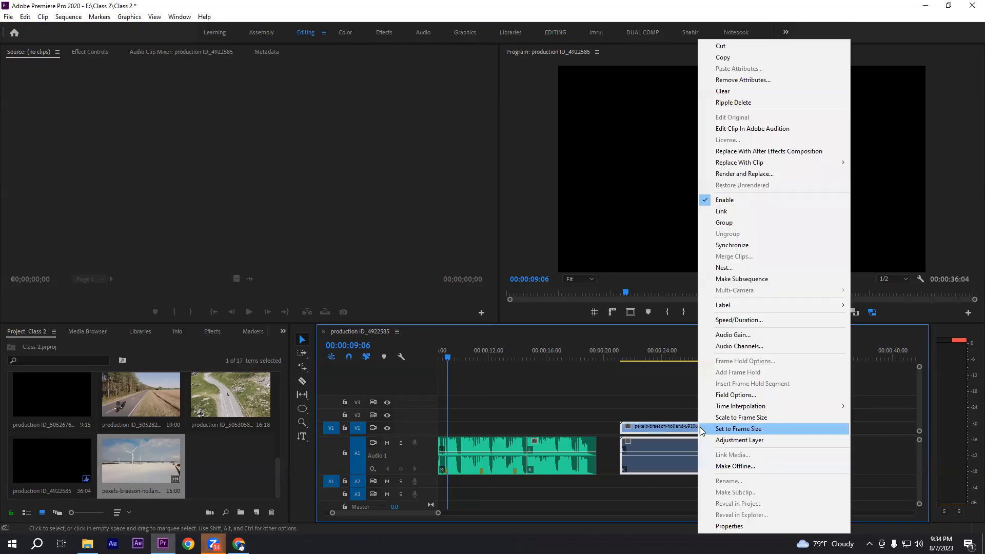
pyautogui.click(725, 211)
pyautogui.moveTo(693, 422); pyautogui.dragTo(724, 431)
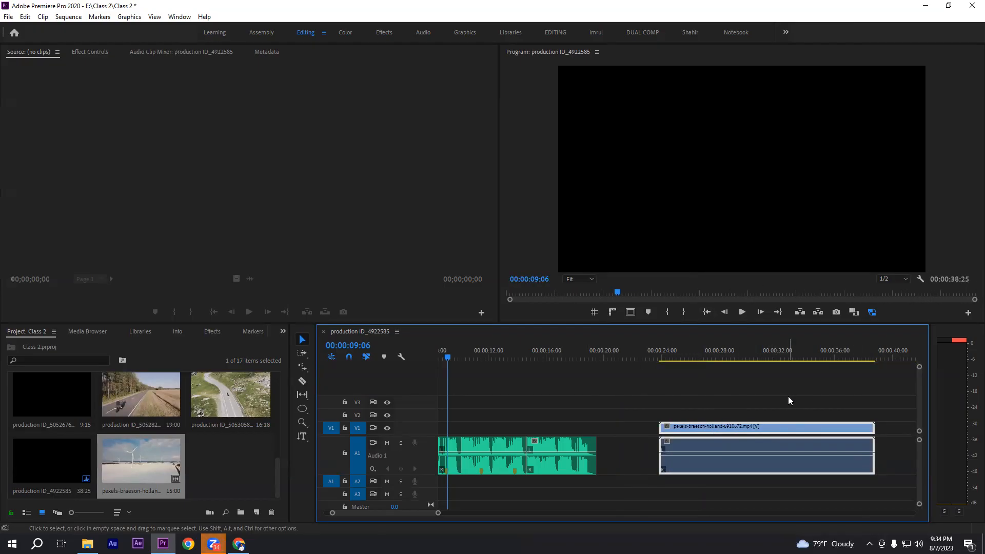
# Unlink the wind turbine clip and delete only its audio from A1
pyautogui.scroll(3, 787, 396)
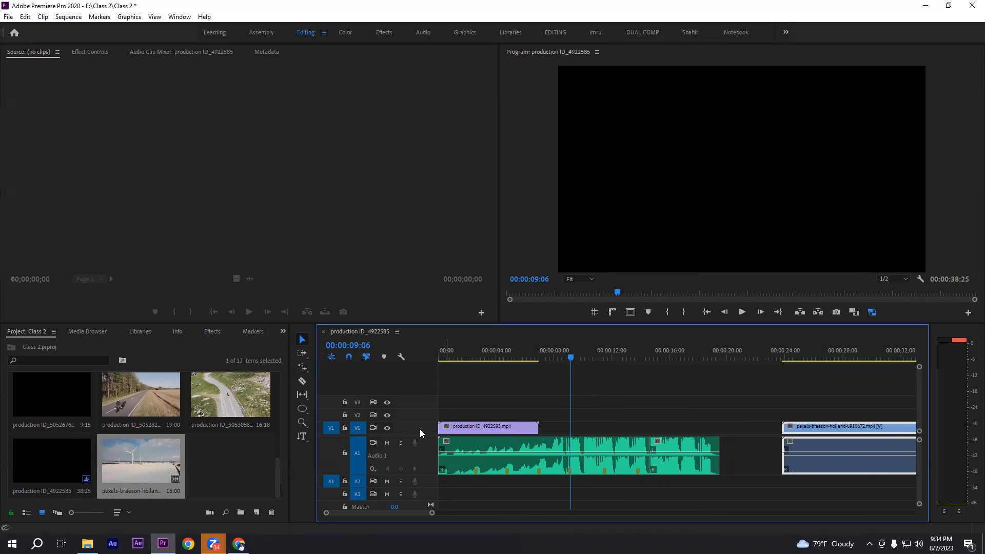
pyautogui.scroll(-2, 825, 427)
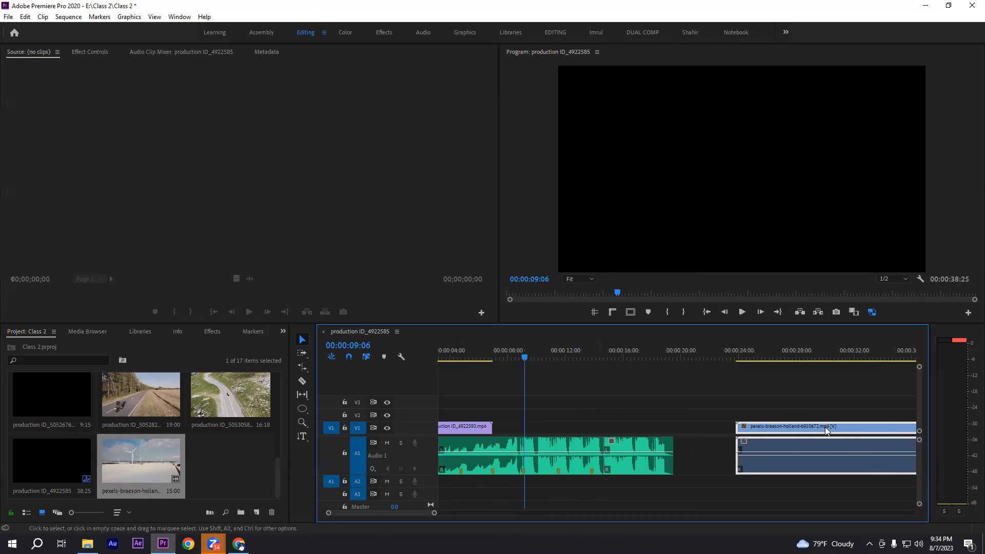
pyautogui.rightClick(764, 424)
pyautogui.click(801, 198)
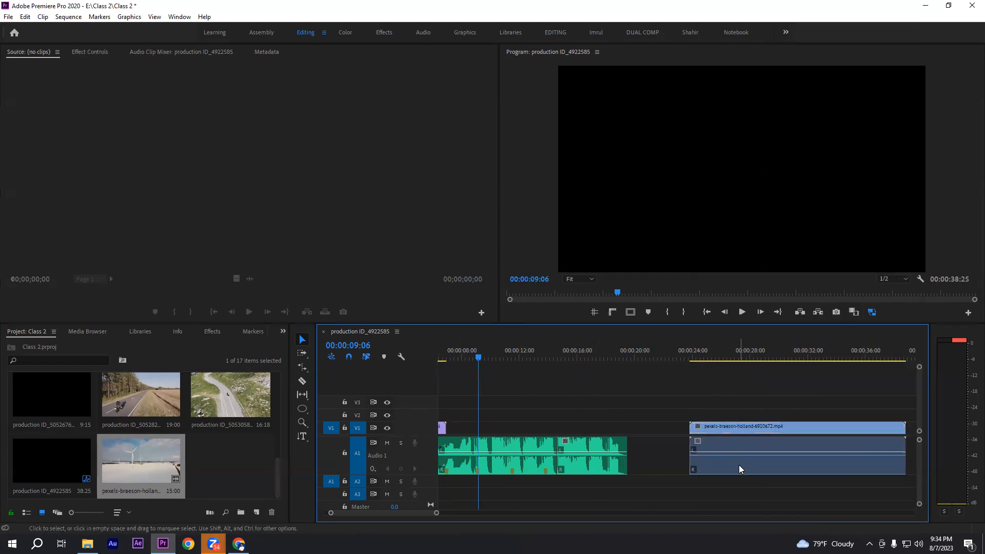
pyautogui.press('Delete')
# Move the wind turbine video against the end of the first V1 clip, and delete it from the timeline
pyautogui.scroll(2, 740, 460)
pyautogui.moveTo(805, 431); pyautogui.dragTo(558, 431)
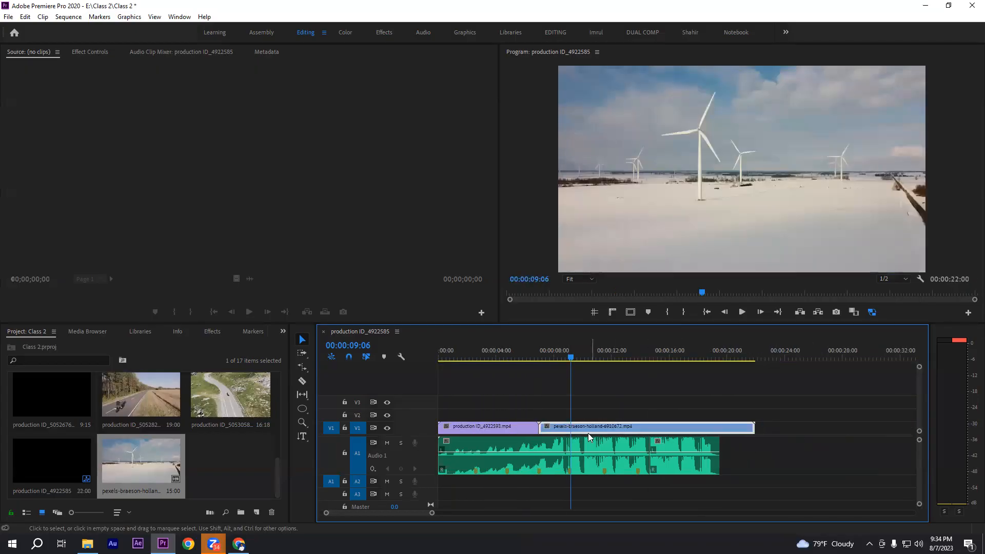
pyautogui.press('Delete')
# Trim about 17 frames off the beginning of the walking clip production ID_4922593.mp4, keeping it aligned with the sequence start
pyautogui.press('Home')
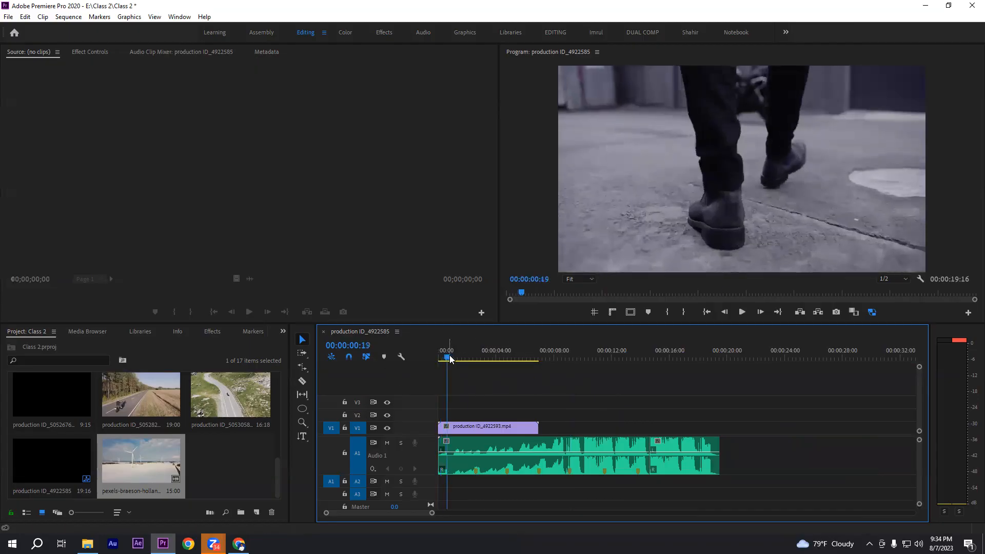
pyautogui.moveTo(441, 356); pyautogui.dragTo(448, 355)
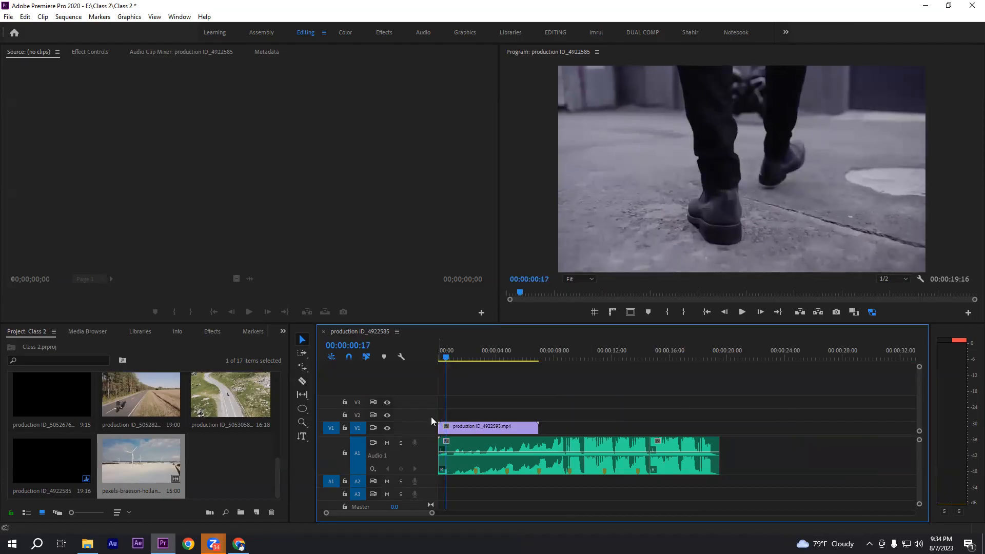
pyautogui.moveTo(440, 428); pyautogui.dragTo(454, 426)
pyautogui.moveTo(446, 357); pyautogui.dragTo(365, 362)
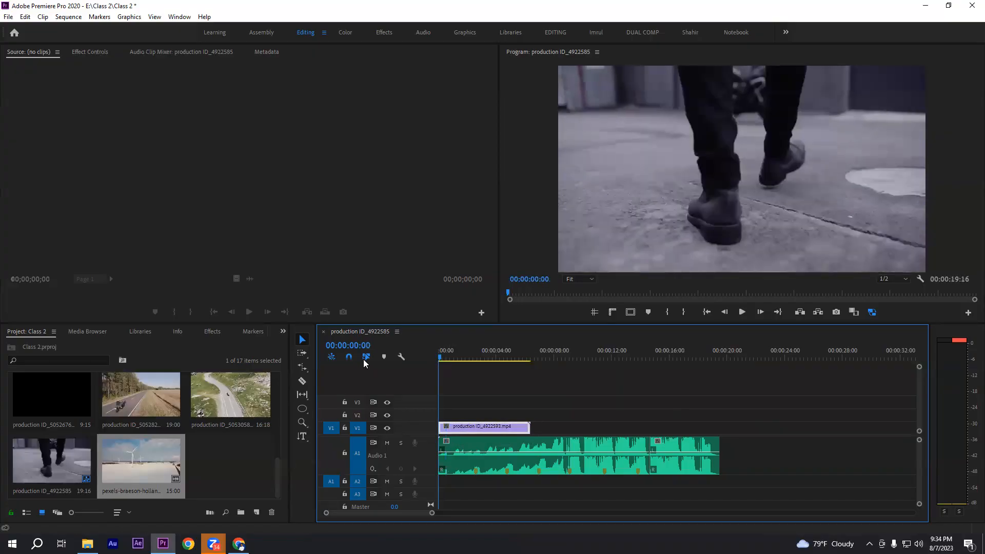
# Play up to the first beat marker and trim the walking clip's end to it at 00:00:02:17
pyautogui.press('space')
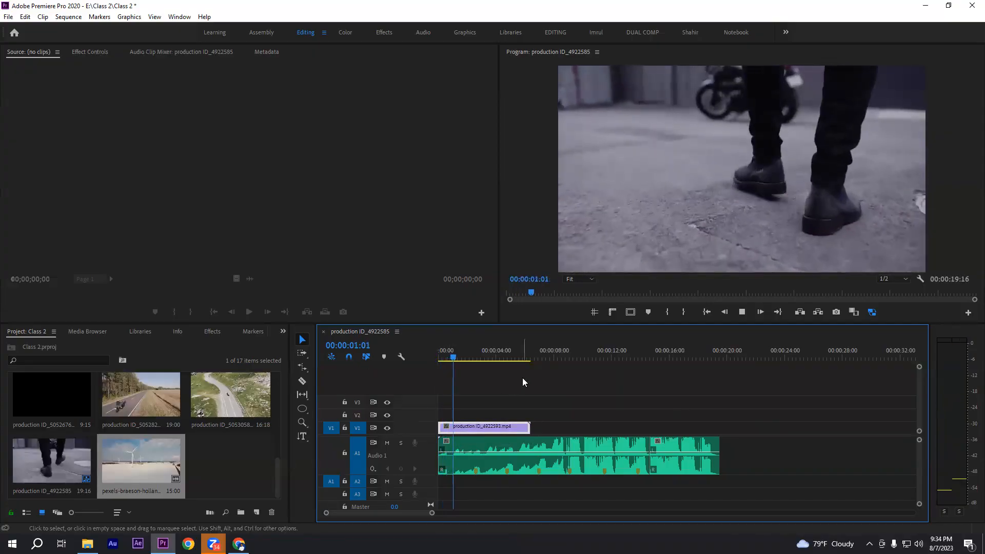
pyautogui.press('space')
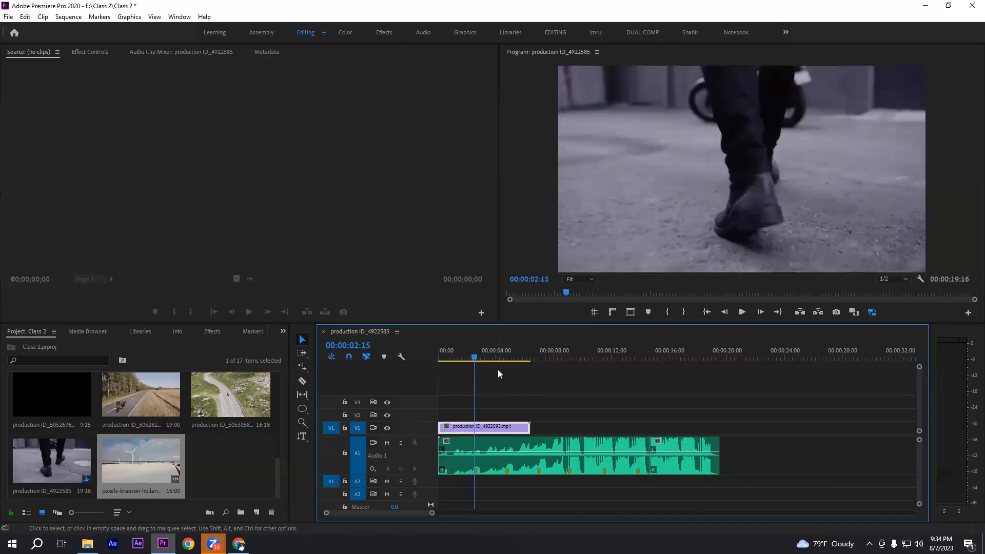
pyautogui.click(475, 357)
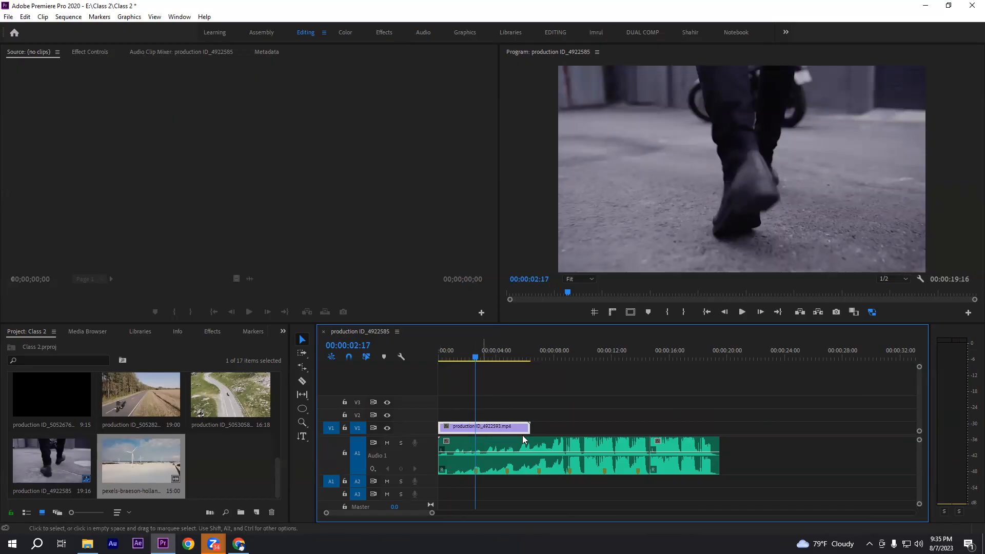
pyautogui.moveTo(529, 427); pyautogui.dragTo(475, 430)
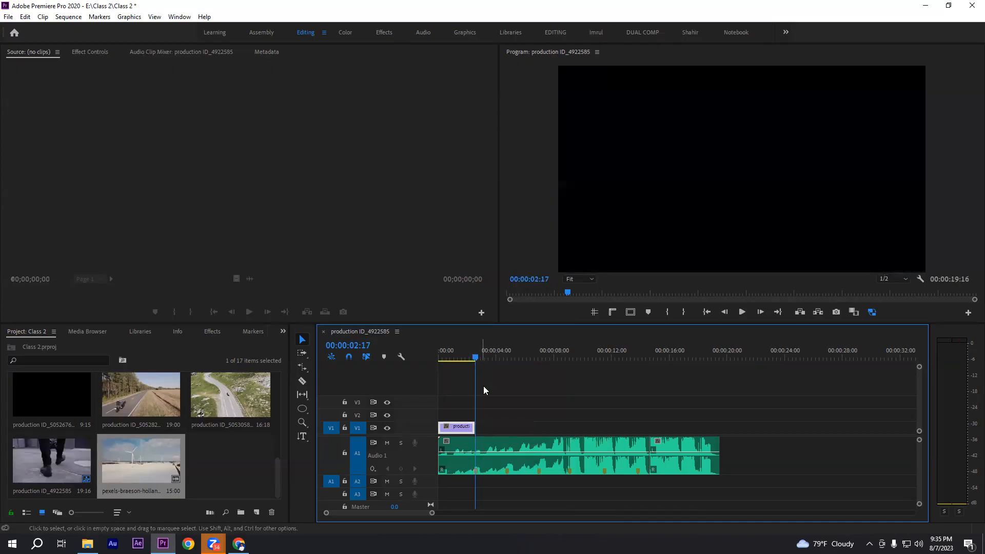
pyautogui.moveTo(473, 357)
pyautogui.mouseDown()
pyautogui.moveTo(457, 352)
pyautogui.moveTo(470, 353)
pyautogui.mouseUp()
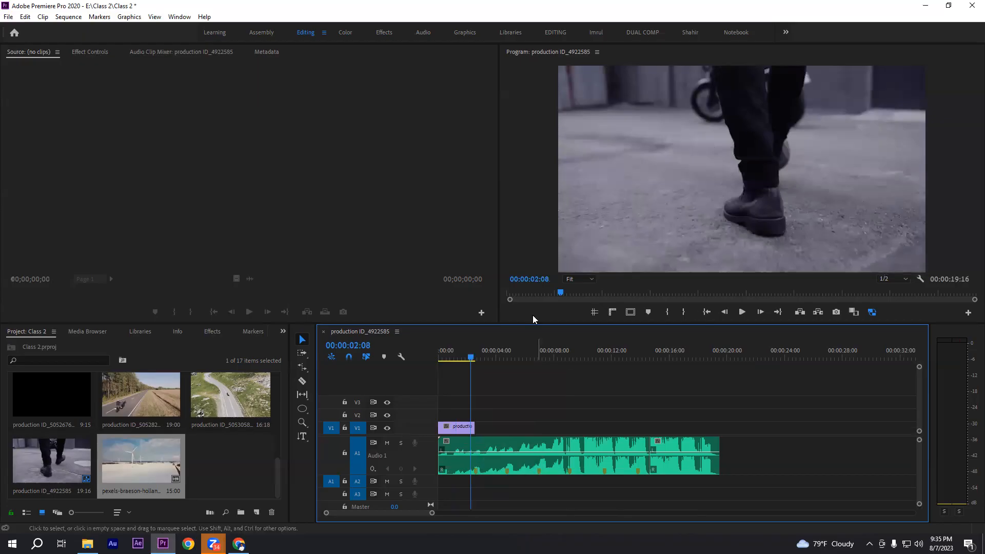
# Try placing the full production ID_4922585.mp4 clip directly after the walking clip on V1, and delete it again
pyautogui.click(220, 474)
pyautogui.scroll(4, 213, 445)
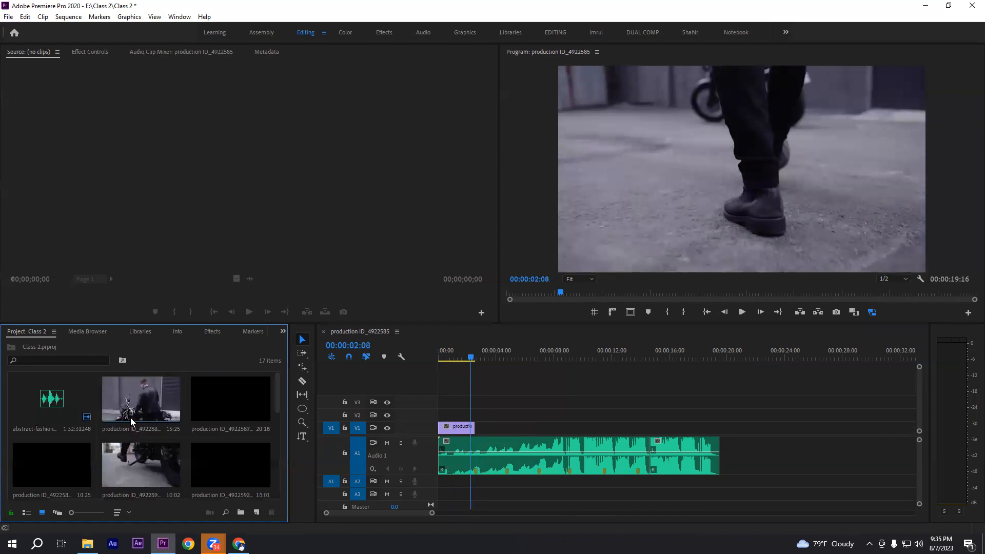
pyautogui.moveTo(136, 405); pyautogui.dragTo(482, 432)
pyautogui.click(503, 352)
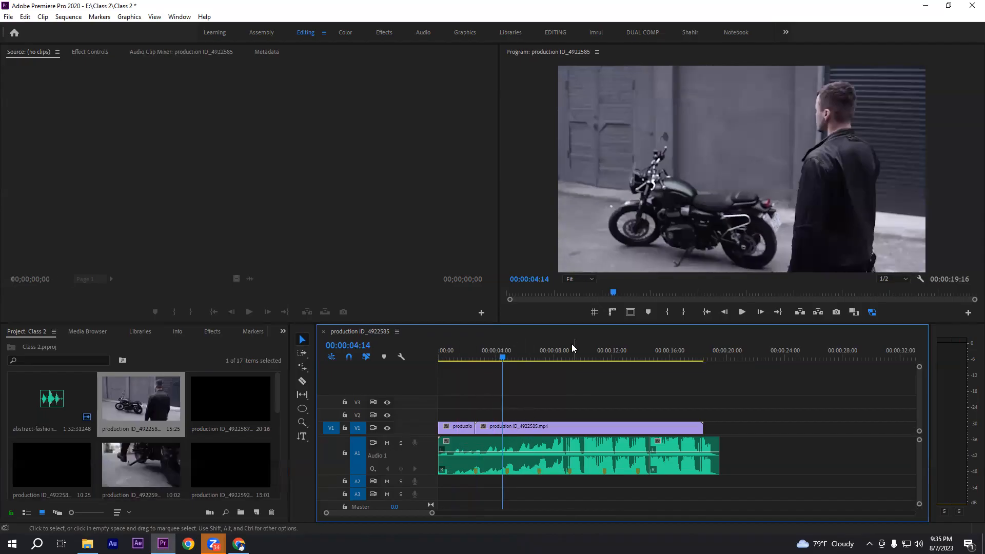
pyautogui.click(527, 423)
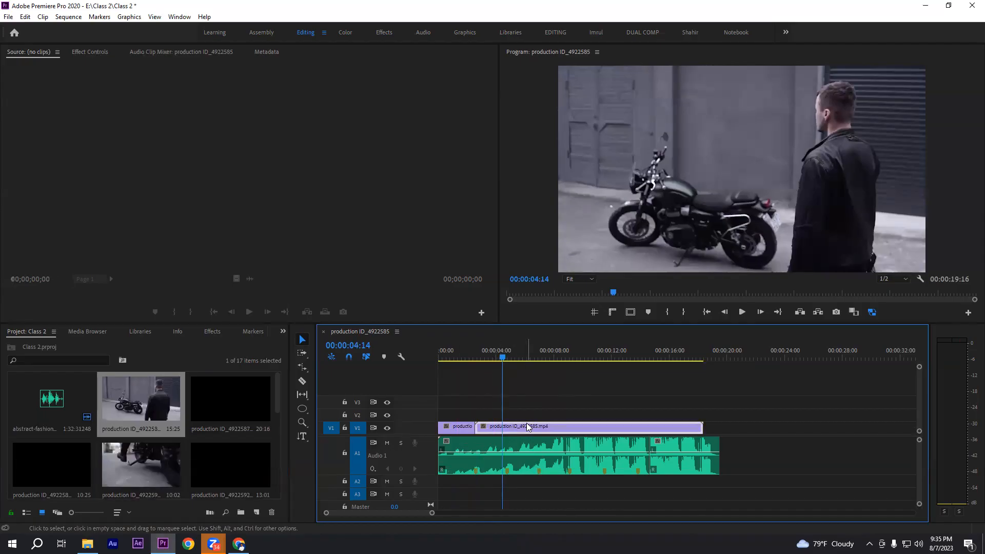
pyautogui.press('Delete')
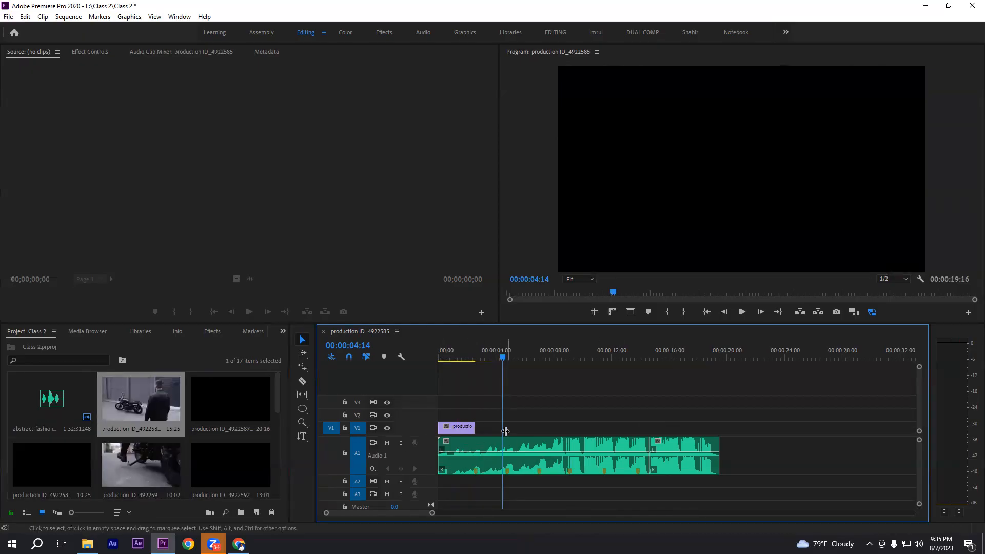
pyautogui.moveTo(485, 411); pyautogui.dragTo(553, 435)
# Open production ID_4922585.mp4 in the Source monitor and mark its In point at 00:00:01:23
pyautogui.doubleClick(145, 404)
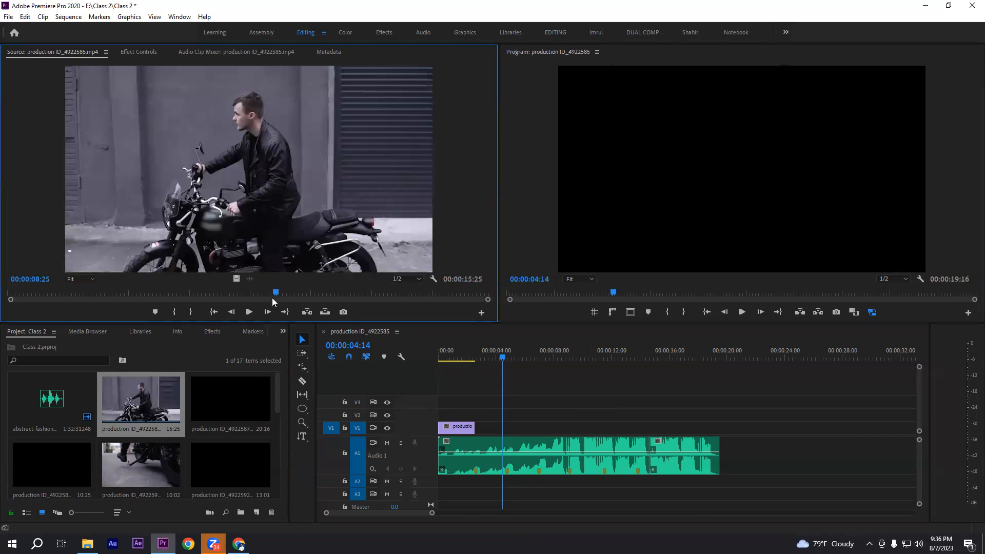
pyautogui.moveTo(275, 293); pyautogui.dragTo(62, 292)
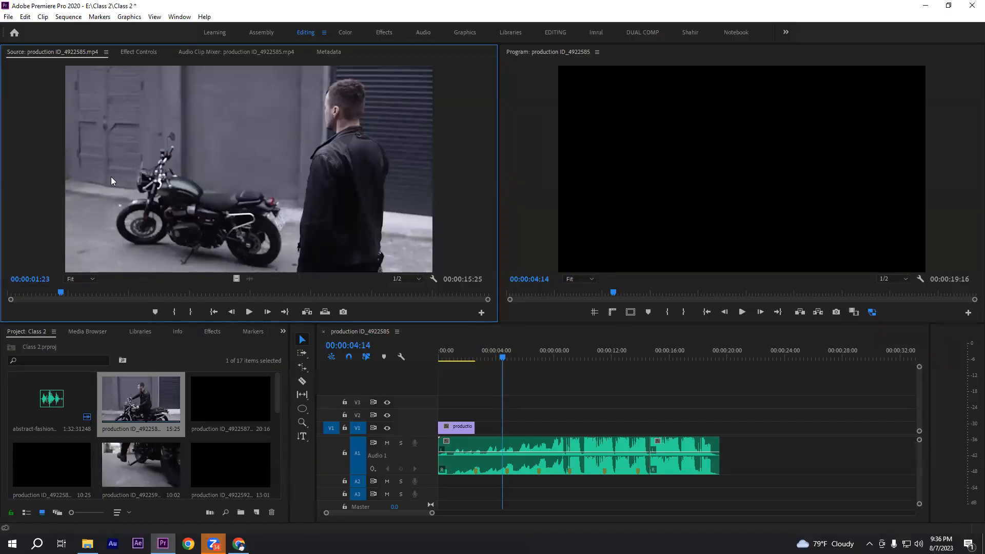
pyautogui.click(172, 313)
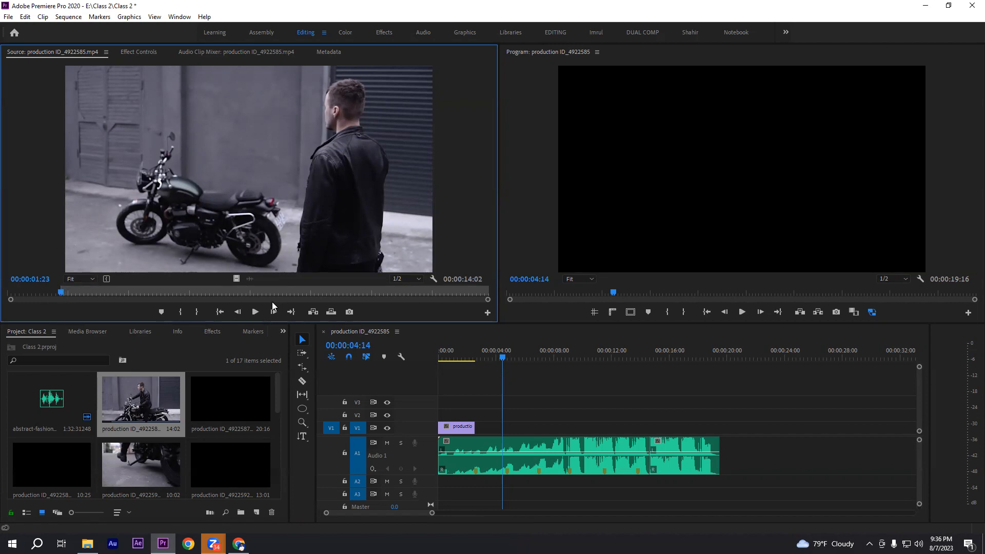
# Mark the Out point at 00:00:03:18 and place the marked range, video only, directly after the walking clip on V1
pyautogui.click(254, 314)
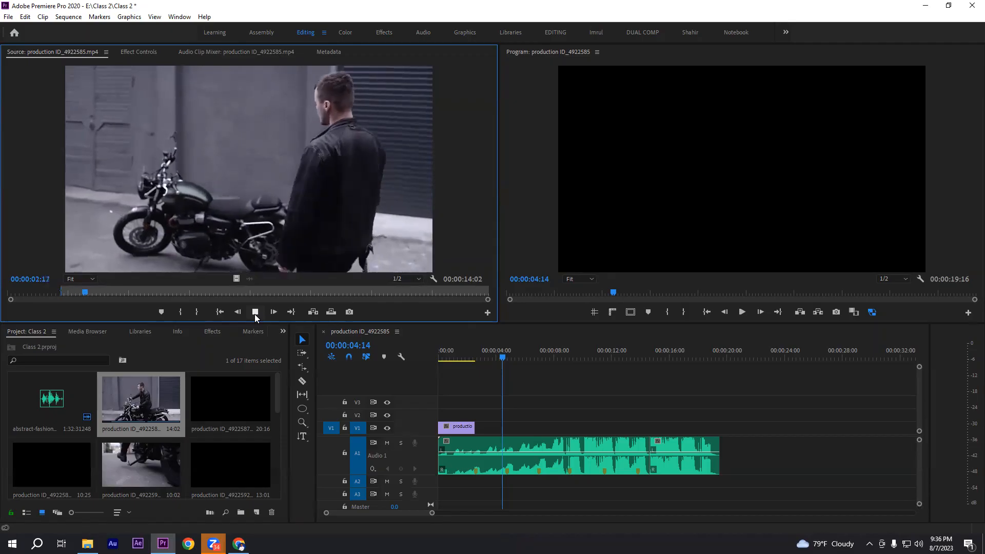
pyautogui.click(255, 314)
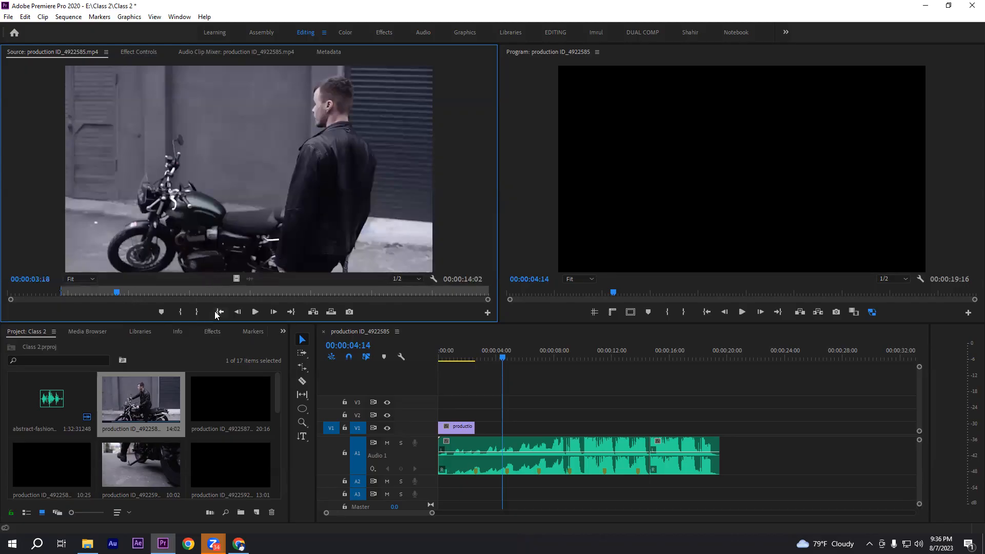
pyautogui.click(198, 312)
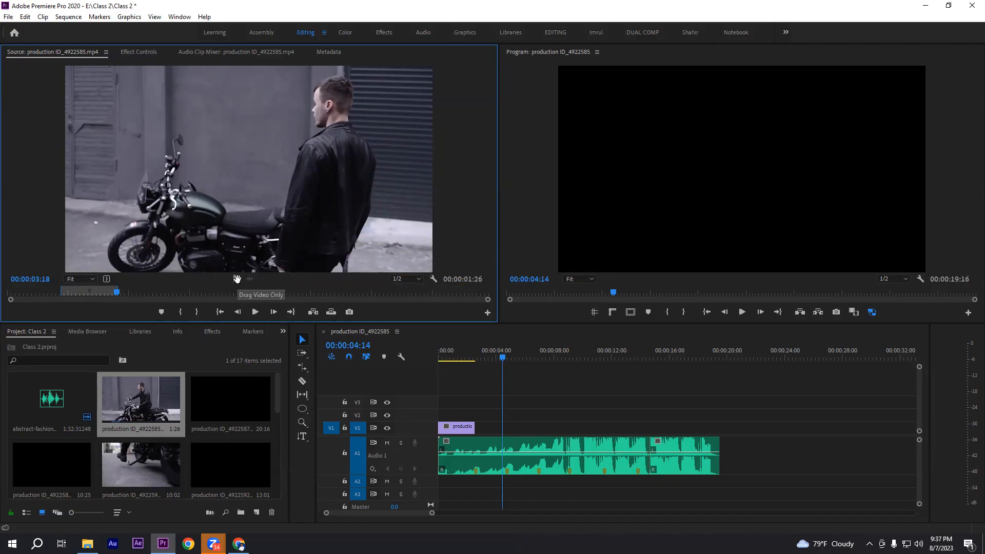
pyautogui.moveTo(237, 278); pyautogui.dragTo(480, 435)
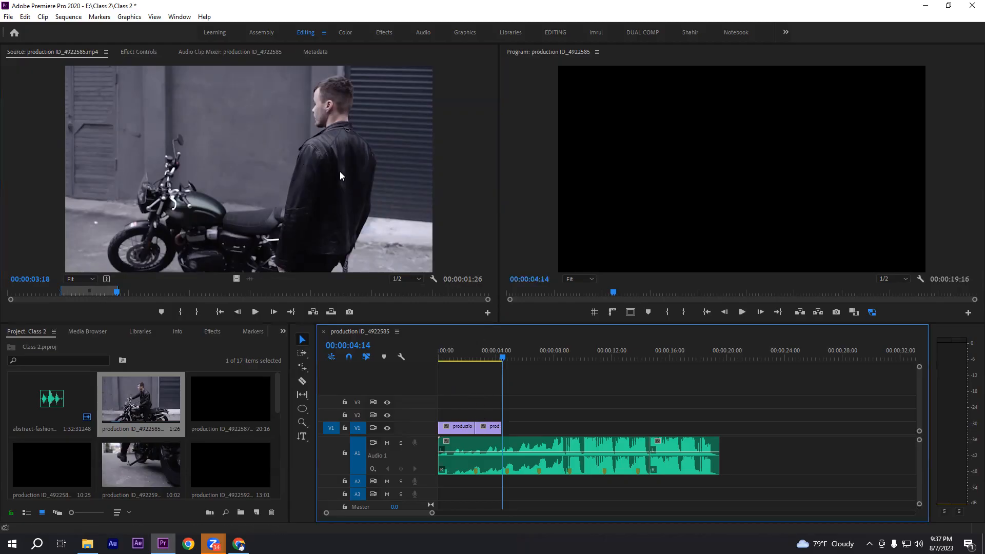
# Try adding another copy of production ID_4922585.mp4 on V1 at about 00:00:08 and adjusting its ends, and delete that copy
pyautogui.click(488, 427)
pyautogui.moveTo(143, 402); pyautogui.dragTo(752, 419)
pyautogui.moveTo(494, 427); pyautogui.dragTo(495, 426)
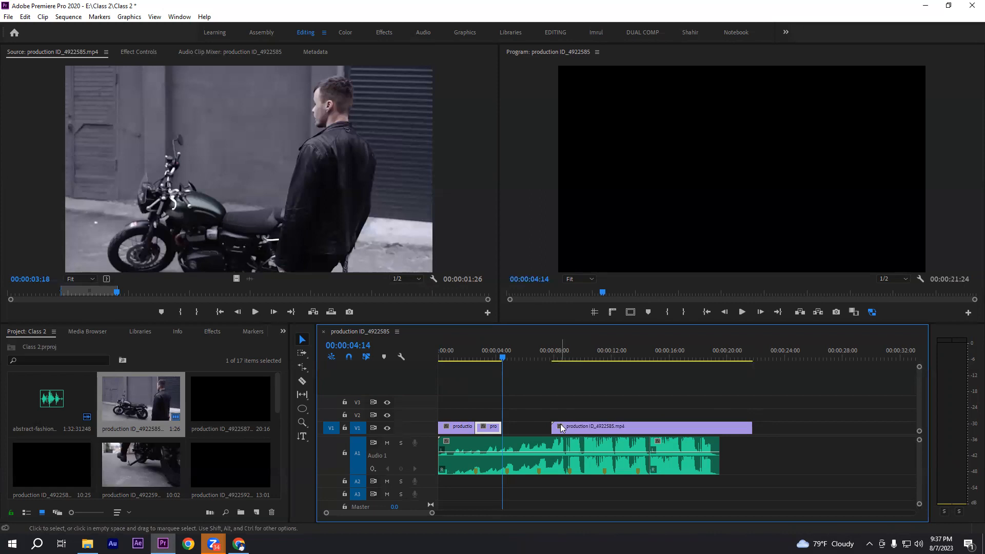
pyautogui.moveTo(556, 427); pyautogui.dragTo(568, 425)
pyautogui.moveTo(750, 428); pyautogui.dragTo(719, 427)
pyautogui.click(630, 433)
pyautogui.press('Delete')
# Play the sequence from its start to the second beat marker, and extend the second clip's end to 00:00:04:22
pyautogui.press('Home')
pyautogui.press('space')
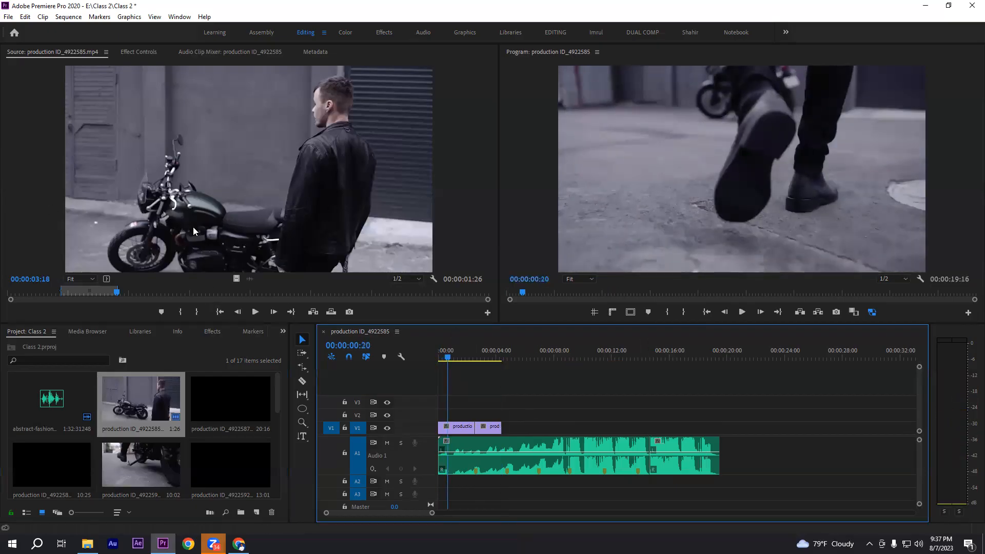
pyautogui.moveTo(448, 357); pyautogui.dragTo(437, 358)
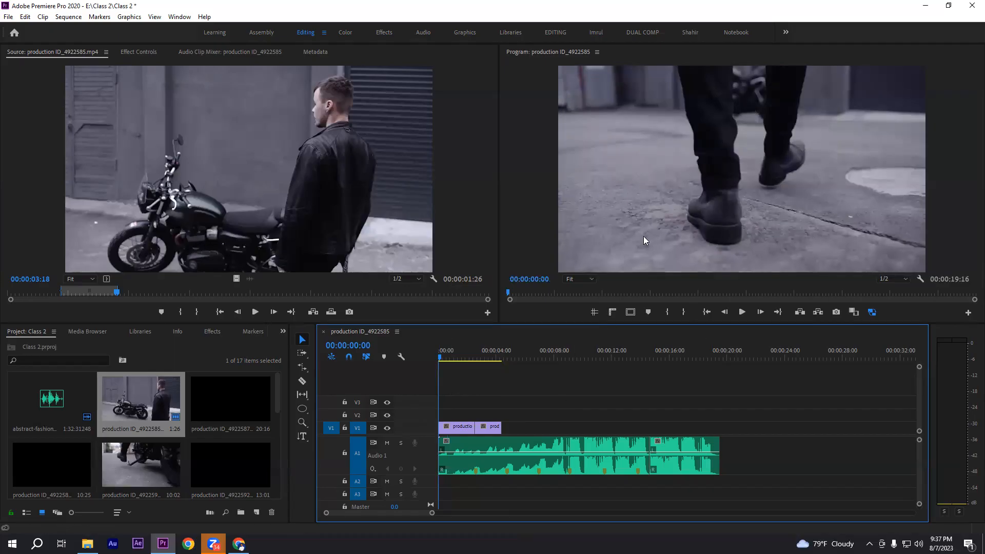
pyautogui.press('space')
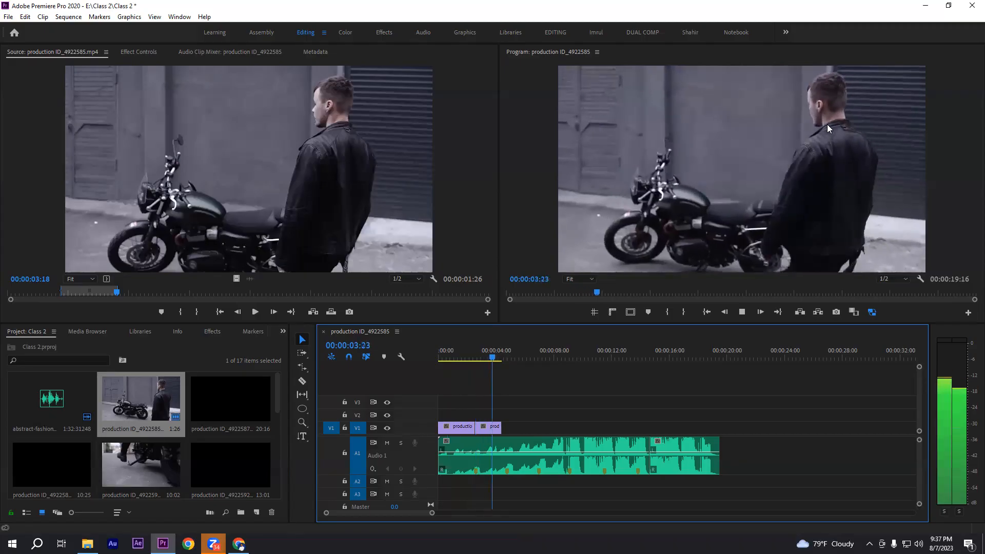
pyautogui.press('space')
pyautogui.press('space')
pyautogui.press('space')
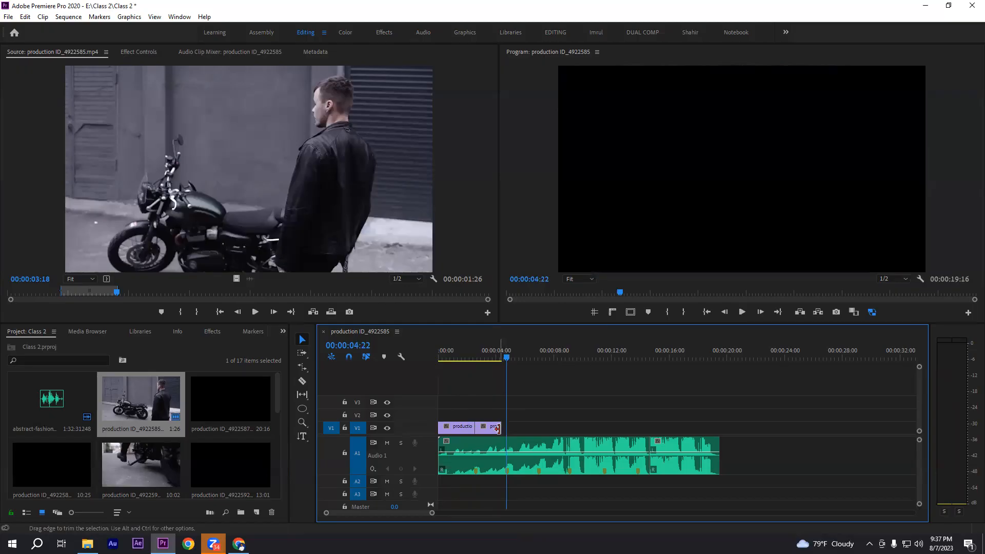
pyautogui.moveTo(497, 428); pyautogui.dragTo(506, 429)
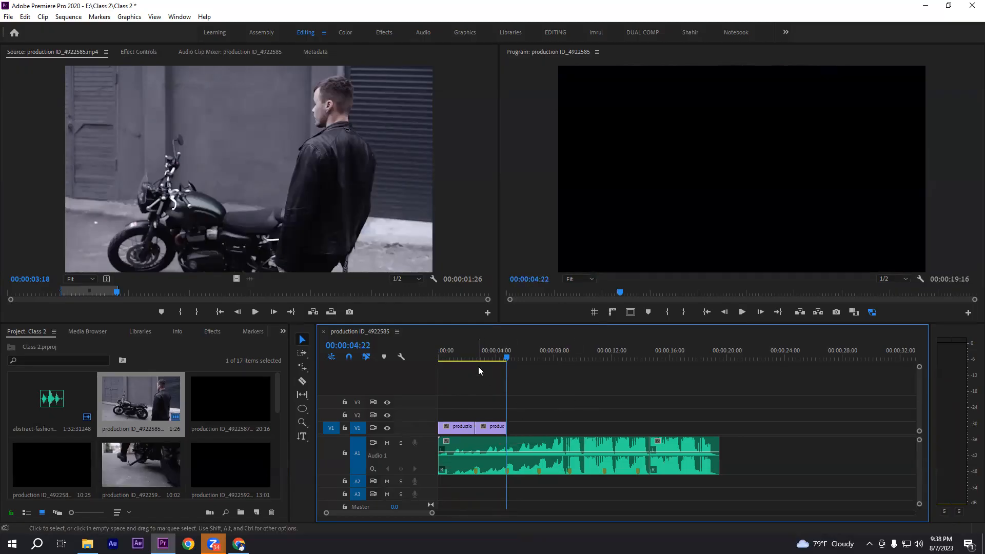
# Play the sequence from the start past the second clip to check both cuts against the beats
pyautogui.press('Home')
pyautogui.click(741, 312)
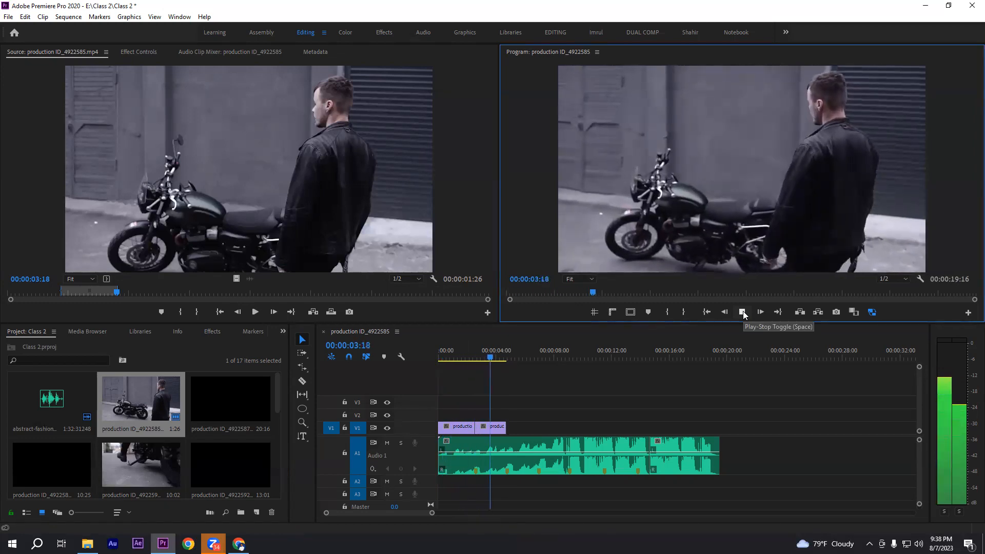
pyautogui.click(742, 311)
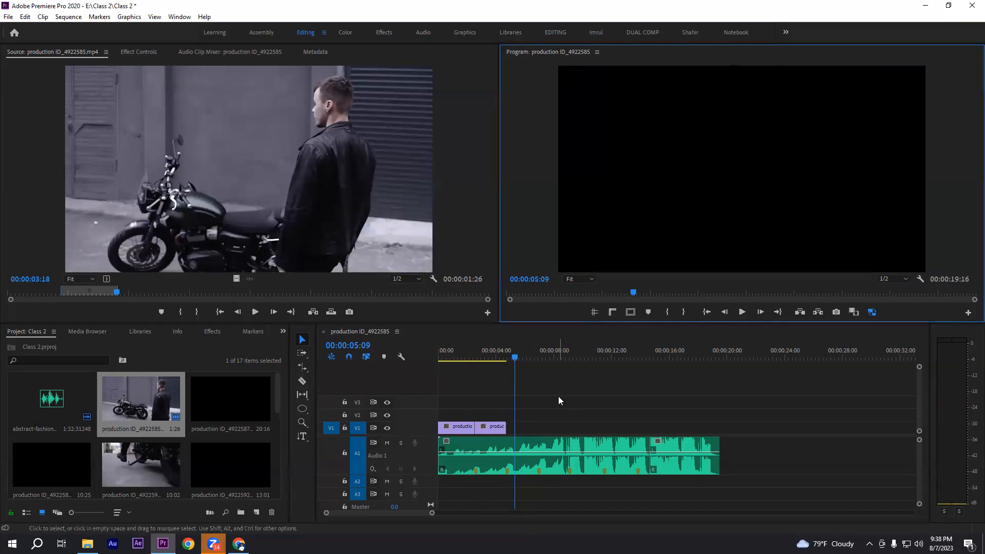
pyautogui.moveTo(464, 353)
pyautogui.mouseDown()
pyautogui.moveTo(434, 360)
pyautogui.moveTo(464, 366)
pyautogui.mouseUp()
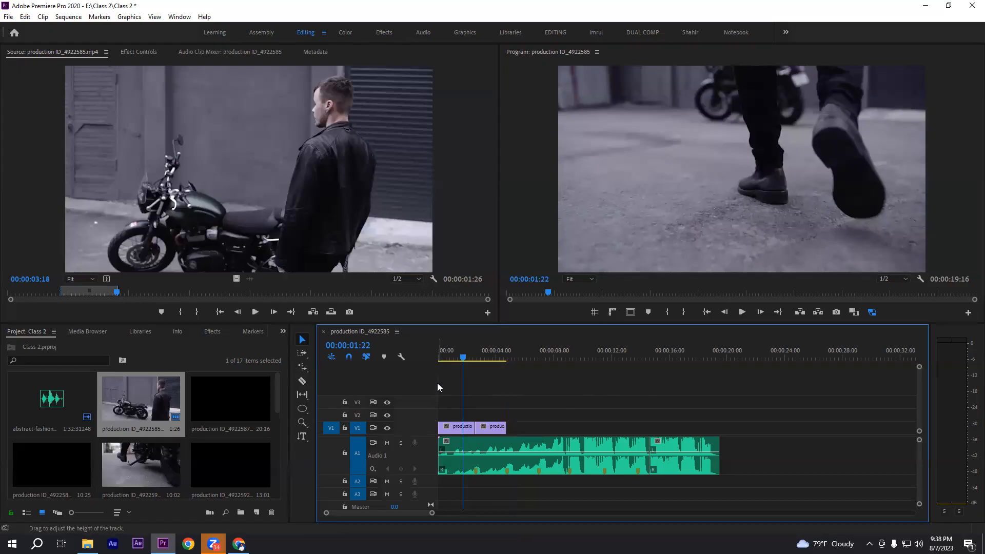
pyautogui.moveTo(464, 357); pyautogui.dragTo(482, 359)
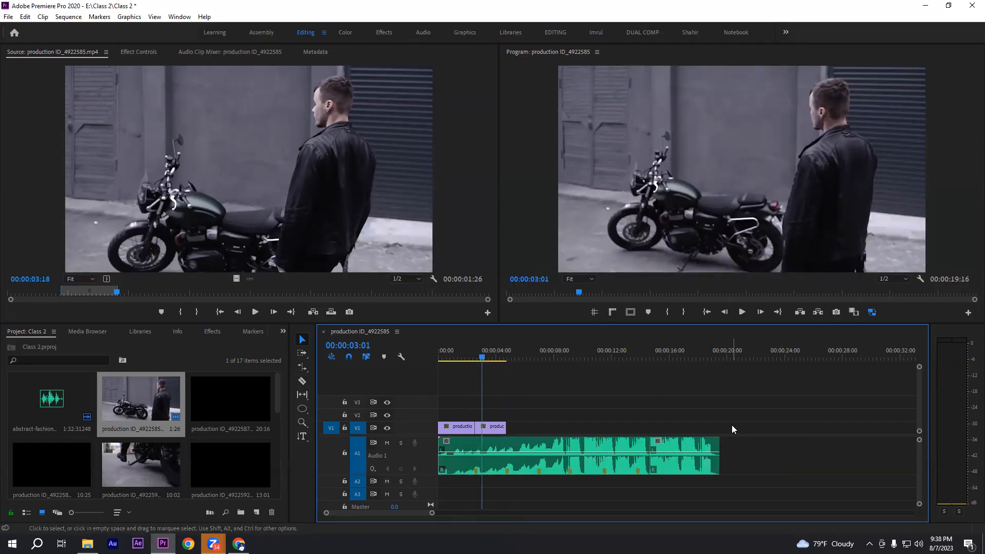
pyautogui.moveTo(511, 404); pyautogui.dragTo(823, 485)
pyautogui.click(743, 403)
pyautogui.moveTo(746, 401); pyautogui.dragTo(426, 458)
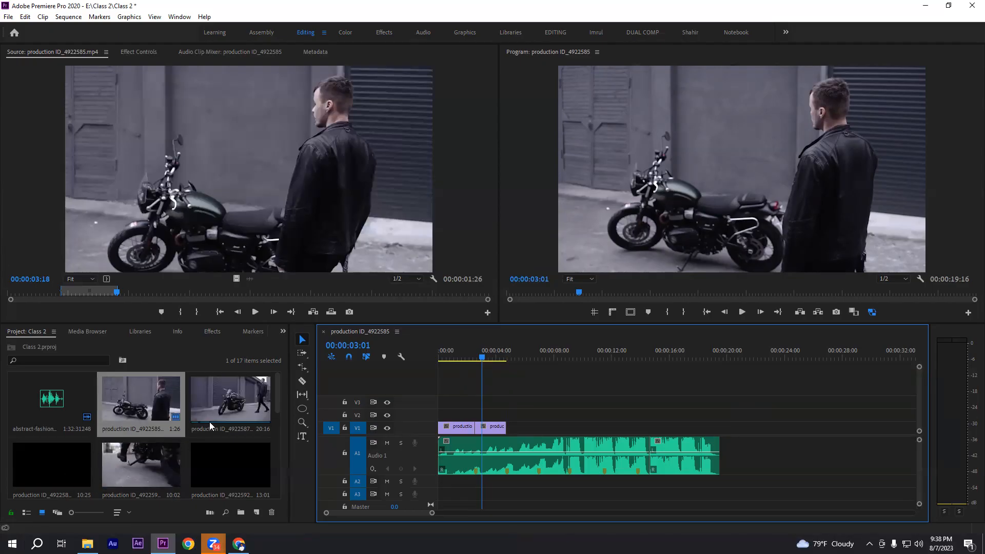
# Load production ID_4922587.mp4 in the Source monitor and mark its In point at 00:00:03:00
pyautogui.click(237, 411)
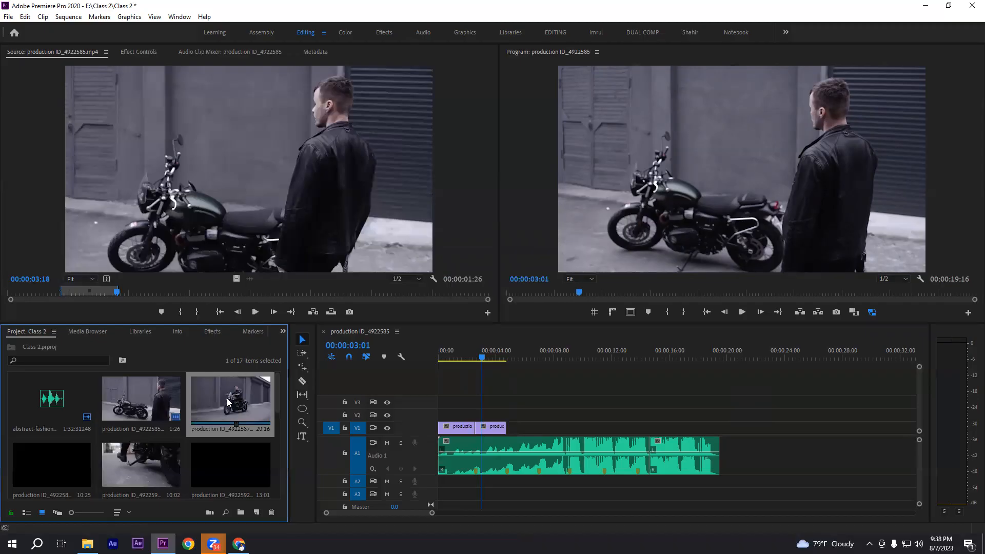
pyautogui.doubleClick(226, 398)
pyautogui.moveTo(468, 361); pyautogui.dragTo(502, 365)
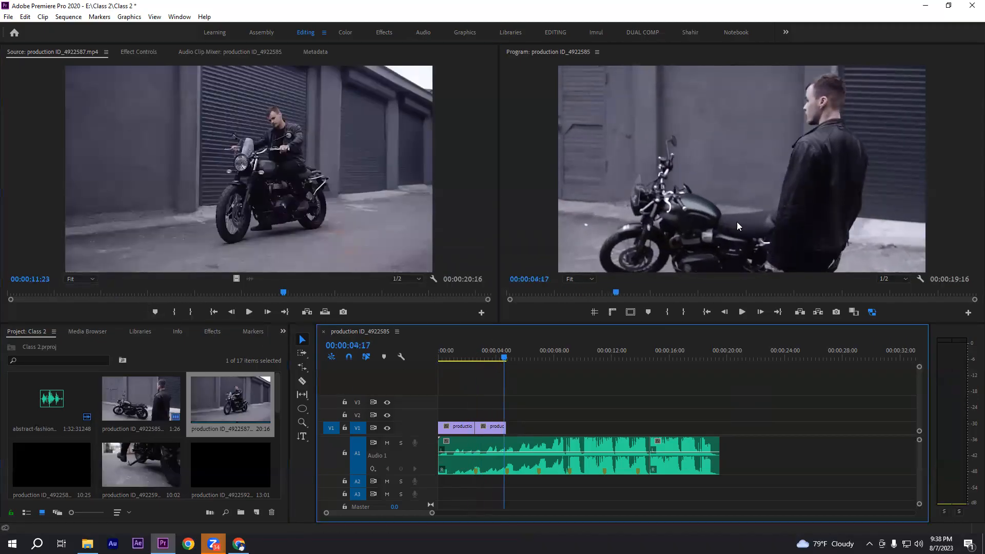
pyautogui.moveTo(77, 292)
pyautogui.mouseDown()
pyautogui.moveTo(51, 287)
pyautogui.moveTo(78, 288)
pyautogui.mouseUp()
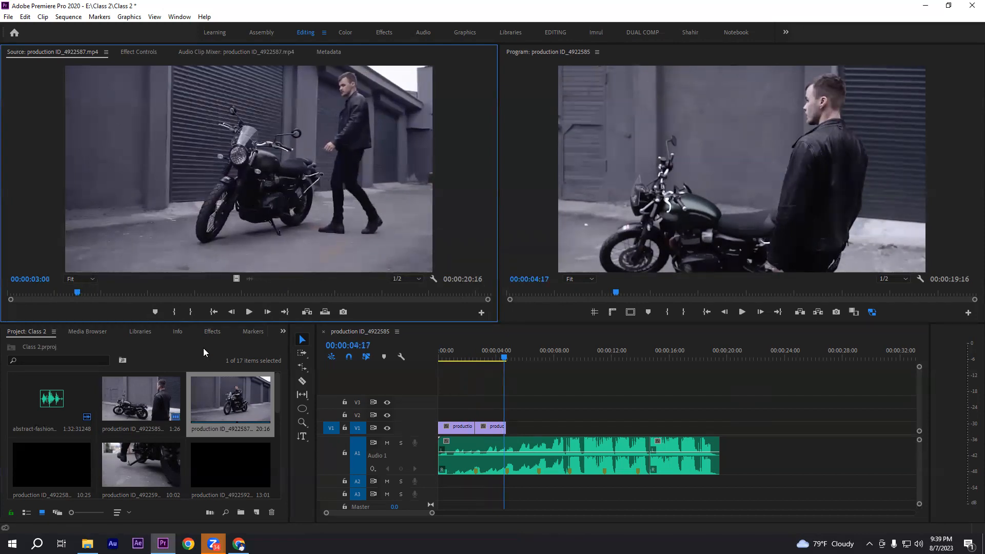
pyautogui.click(179, 313)
# Mark the Out point at 00:00:05:19 and place the marked range, video only, directly after the second clip on V1
pyautogui.click(254, 312)
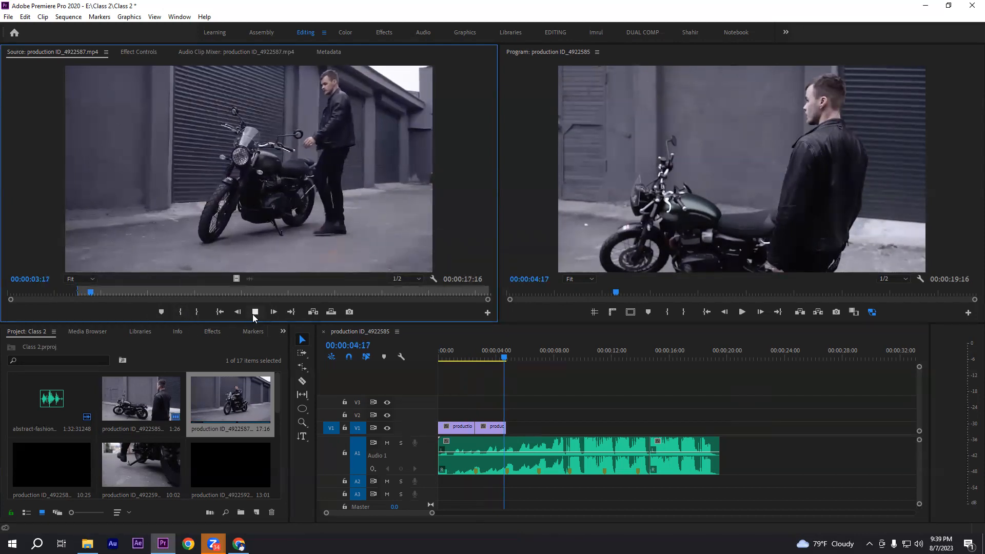
pyautogui.click(254, 316)
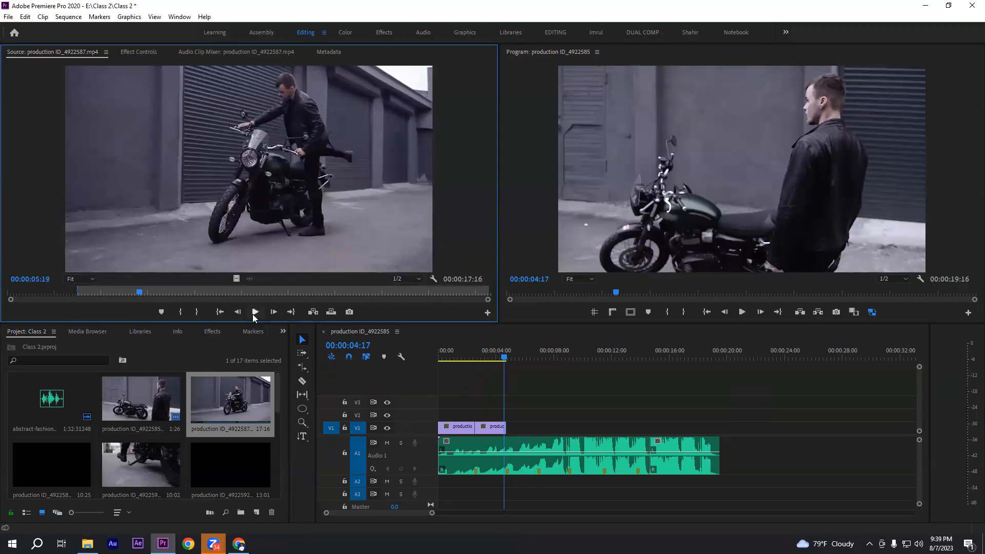
pyautogui.click(196, 313)
pyautogui.moveTo(236, 280); pyautogui.dragTo(513, 427)
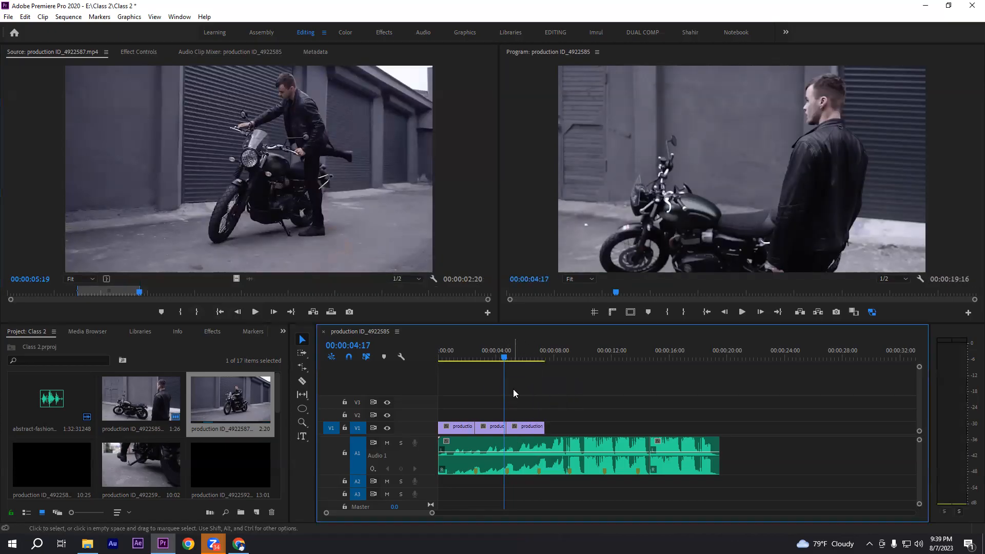
# Play the sequence to the third beat marker, trim the third clip's end to 00:00:06:28, and scrub through that clip
pyautogui.press('space')
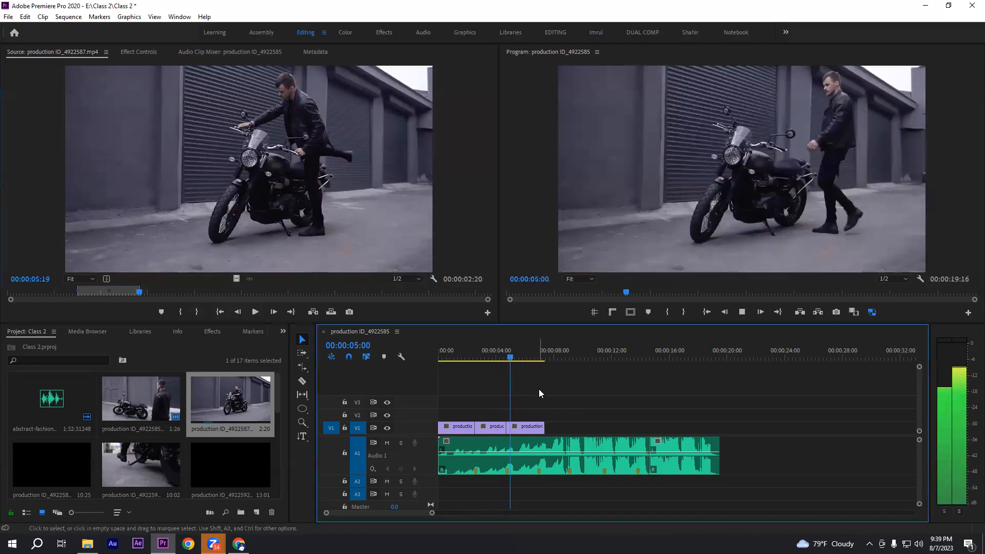
pyautogui.press('space')
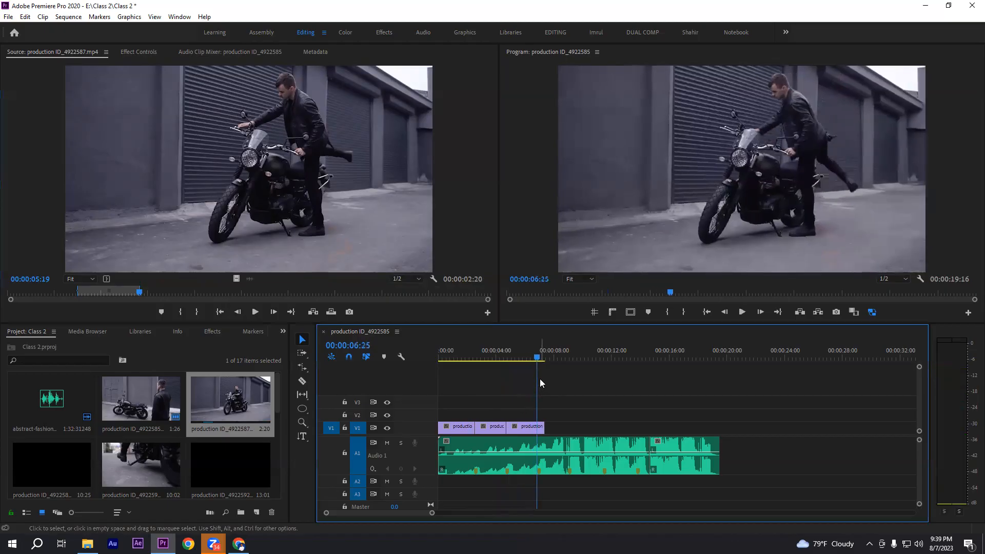
pyautogui.click(538, 357)
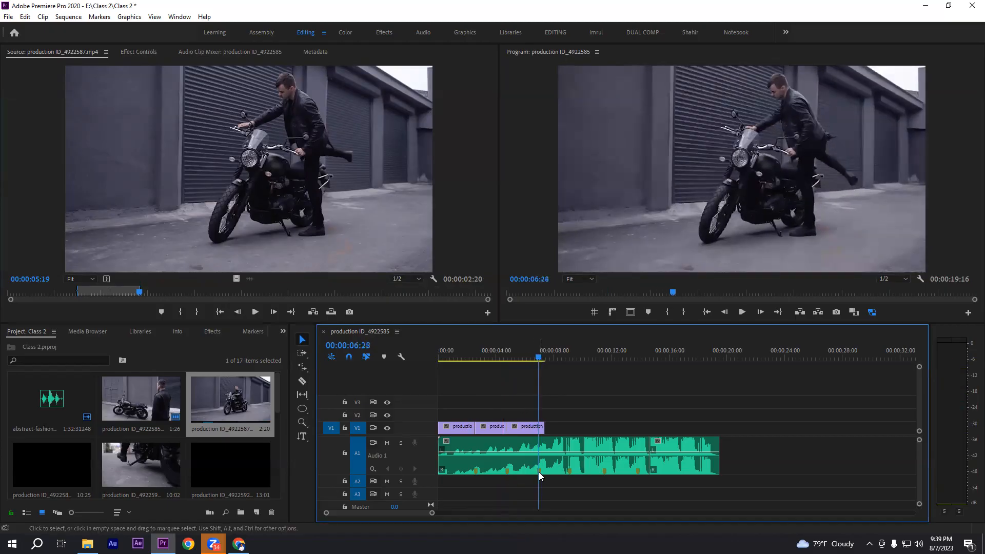
pyautogui.moveTo(542, 430); pyautogui.dragTo(537, 430)
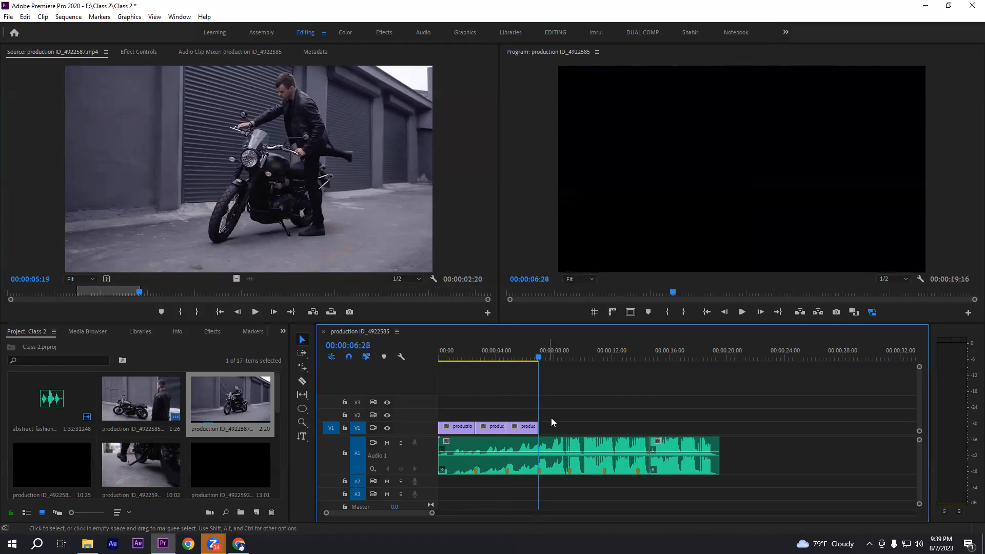
pyautogui.moveTo(506, 357); pyautogui.dragTo(538, 358)
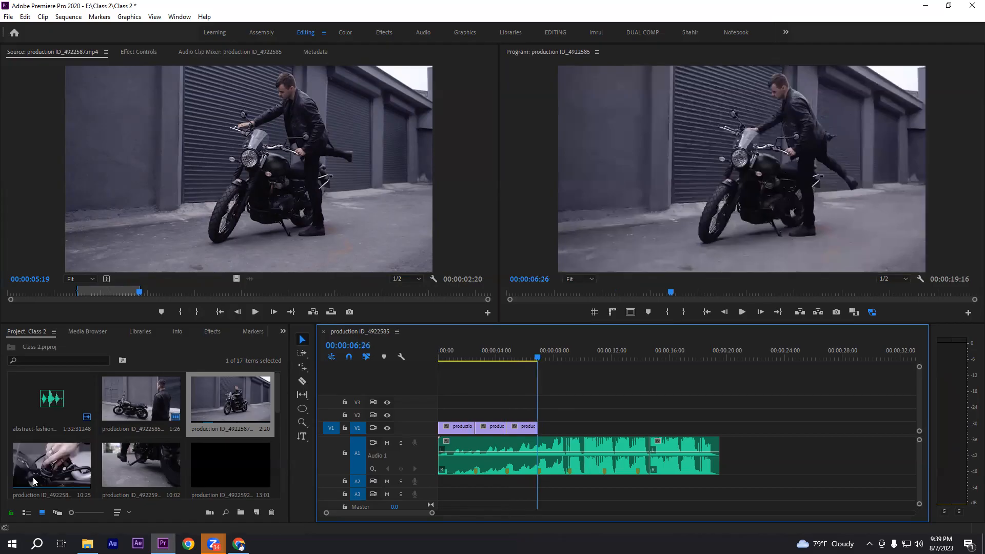
pyautogui.scroll(-1, 174, 472)
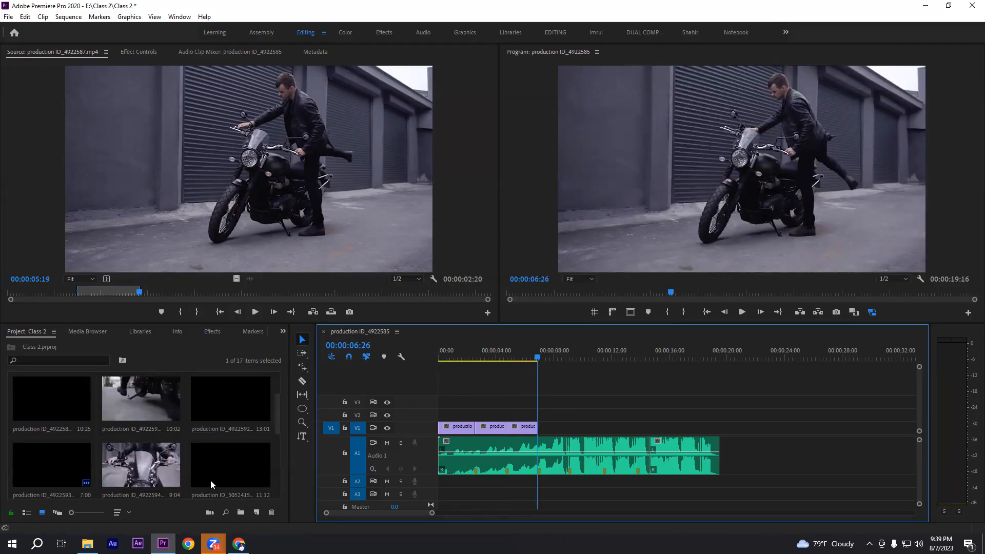
pyautogui.scroll(1, 169, 462)
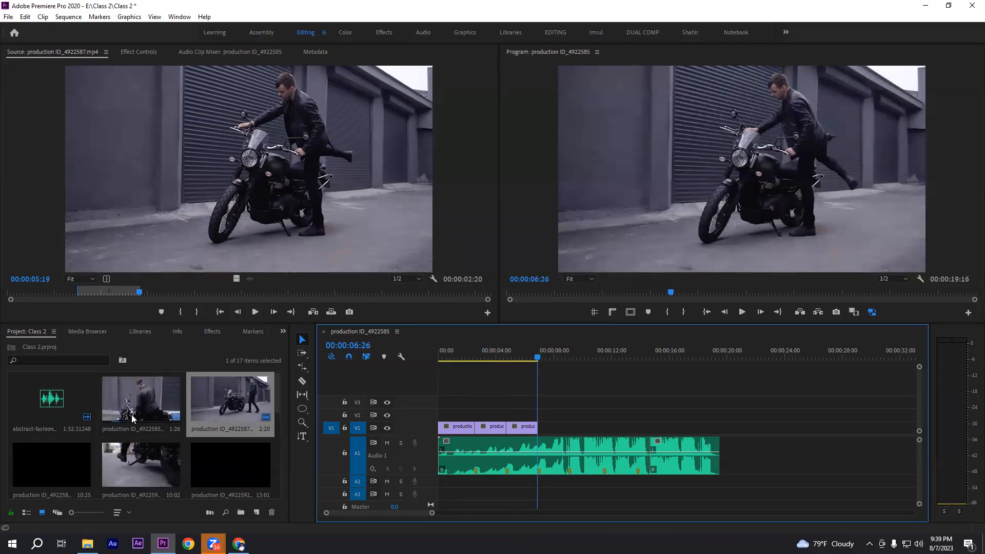
pyautogui.moveTo(452, 398); pyautogui.dragTo(670, 448)
pyautogui.click(630, 399)
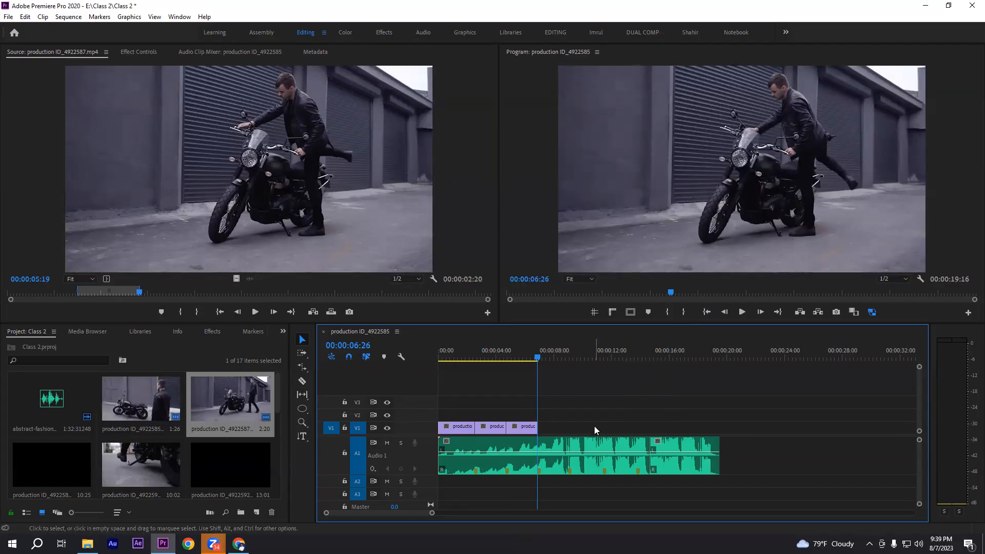
pyautogui.moveTo(519, 404); pyautogui.dragTo(614, 431)
pyautogui.click(608, 414)
pyautogui.moveTo(812, 400); pyautogui.dragTo(466, 391)
pyautogui.click(466, 391)
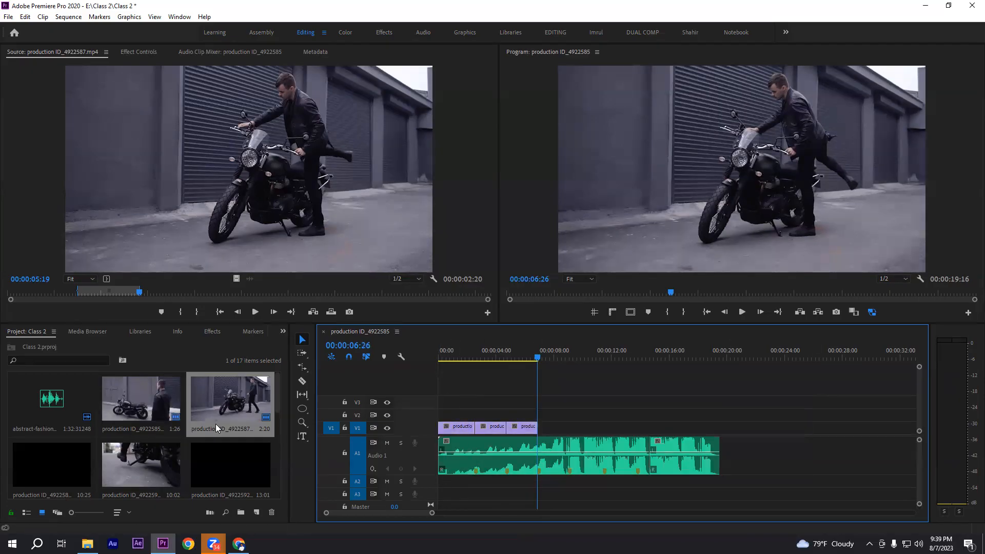
# Load production ID_4922585.mp4 in the Source monitor, clear its In and Out points, and mark a new In point at 00:00:06:20
pyautogui.doubleClick(135, 408)
pyautogui.moveTo(204, 294)
pyautogui.mouseDown()
pyautogui.moveTo(150, 292)
pyautogui.moveTo(208, 294)
pyautogui.mouseUp()
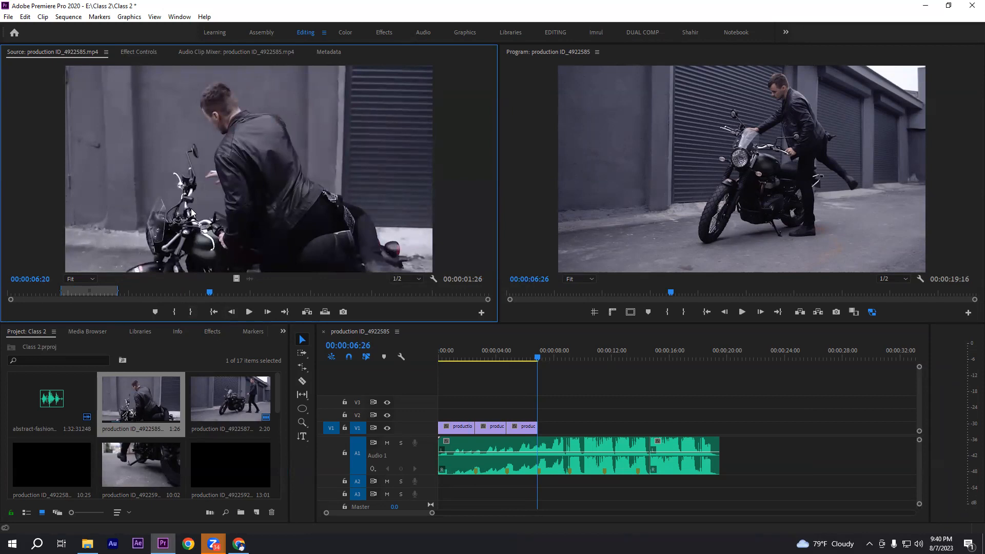
pyautogui.rightClick(94, 289)
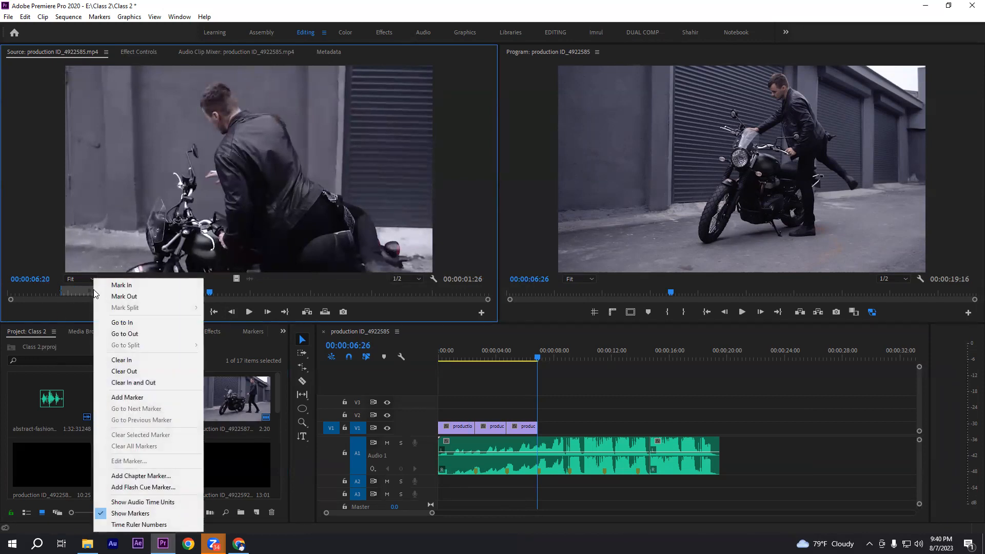
pyautogui.click(139, 382)
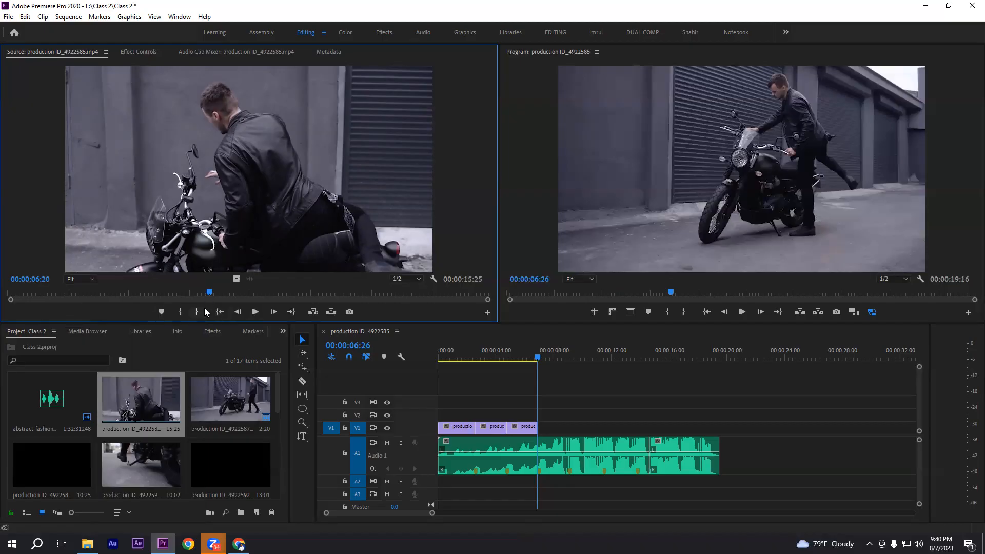
pyautogui.click(180, 312)
# Mark the Out point at 00:00:09:02 and place the marked range, video only, directly after the third clip on V1
pyautogui.moveTo(210, 296); pyautogui.dragTo(283, 296)
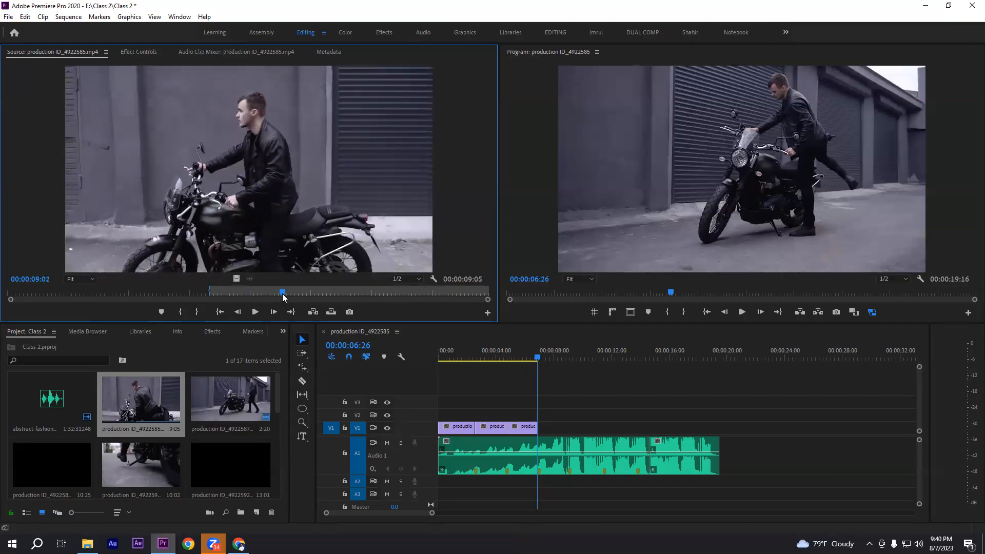
pyautogui.click(196, 312)
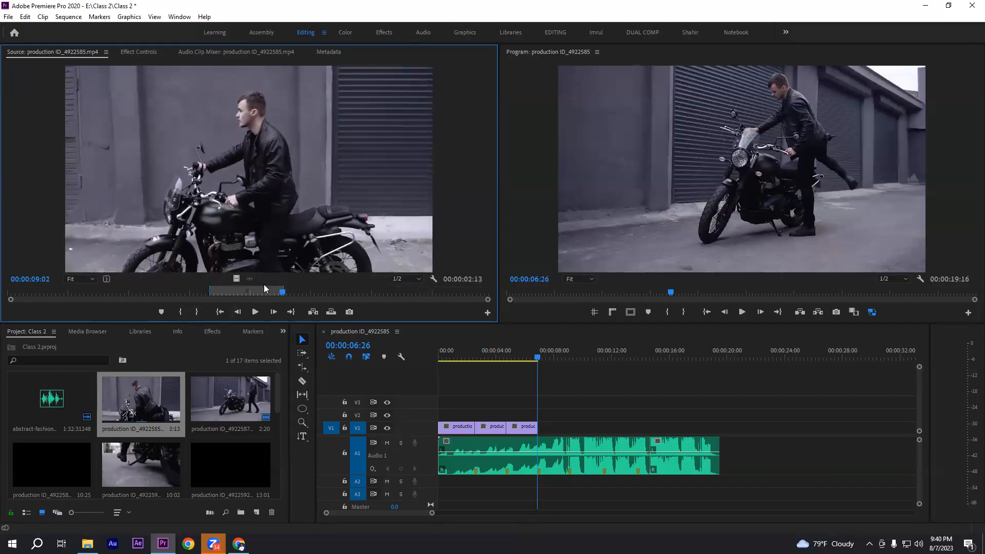
pyautogui.moveTo(698, 357); pyautogui.dragTo(547, 410)
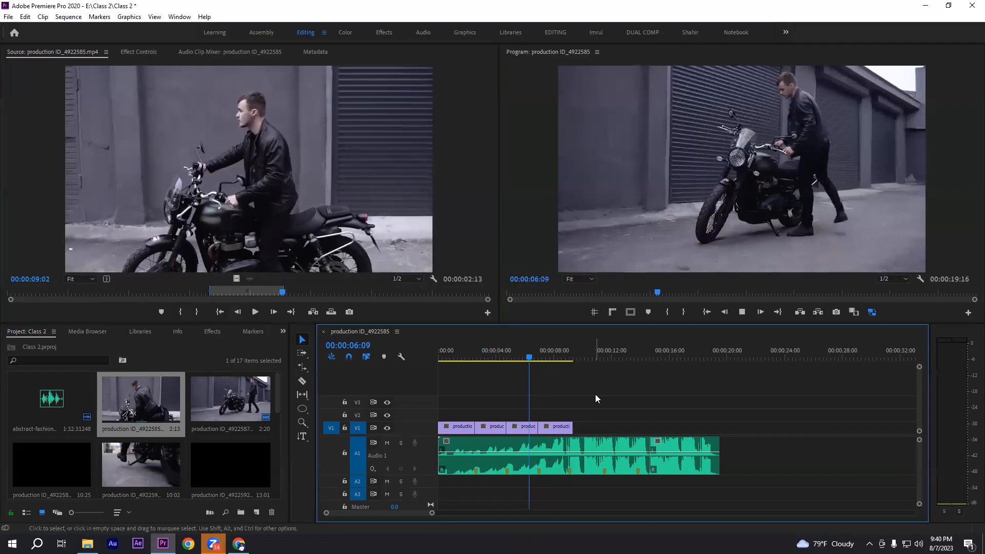
# Play the sequence across the cut between the third and fourth clips to check it against the beat
pyautogui.press('space')
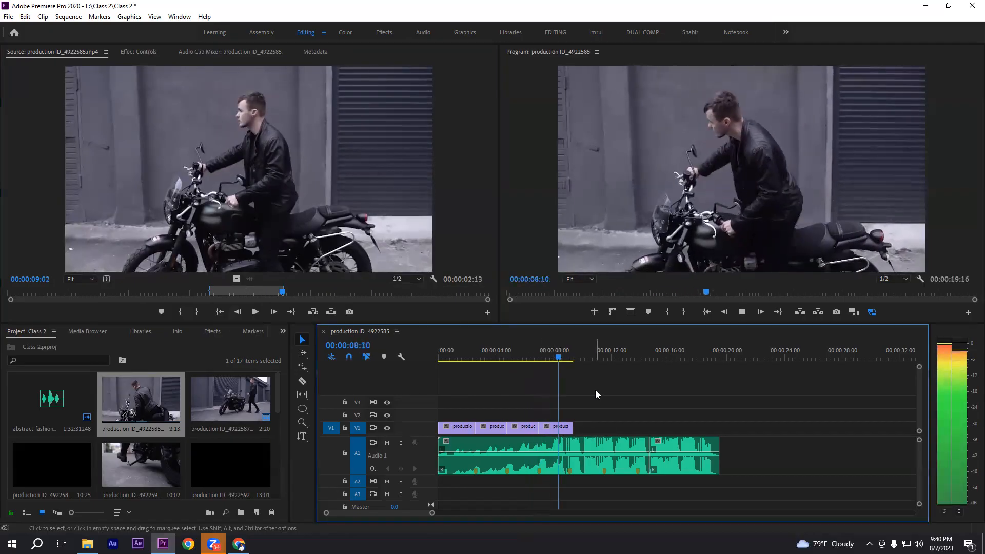
pyautogui.press('space')
pyautogui.moveTo(538, 357); pyautogui.dragTo(523, 355)
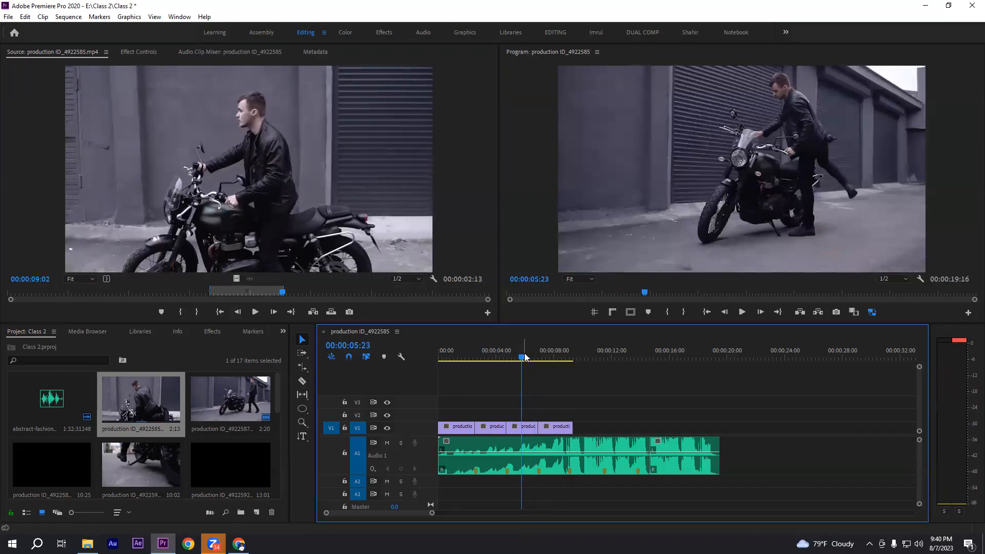
pyautogui.press('space')
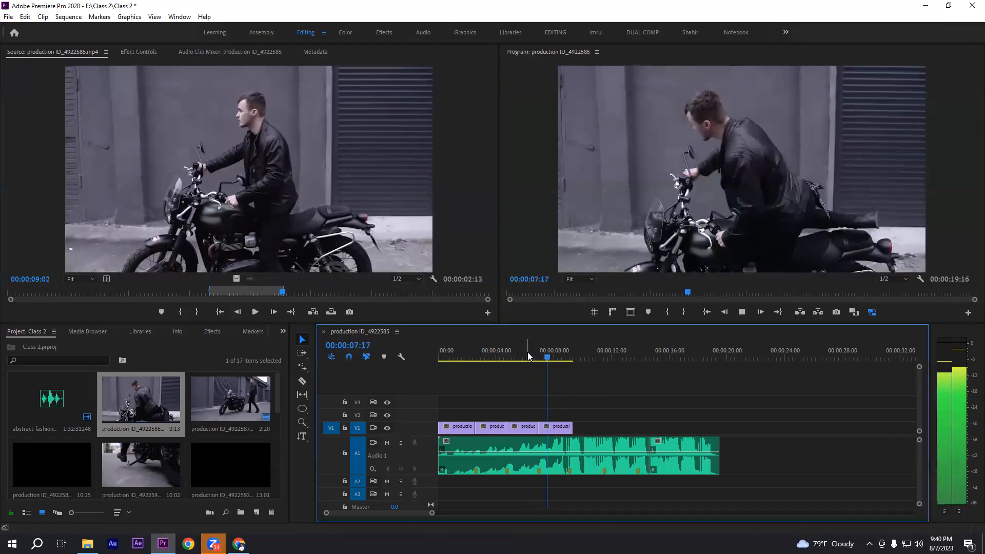
pyautogui.moveTo(568, 355); pyautogui.dragTo(557, 354)
pyautogui.press('space')
pyautogui.press('space')
# Find the beat drop in the audio waveform near the fourth marker and trim the fourth clip's end to 00:00:08:23
pyautogui.press('=')
pyautogui.press('=')
pyautogui.moveTo(679, 357)
pyautogui.mouseDown()
pyautogui.moveTo(670, 356)
pyautogui.moveTo(679, 352)
pyautogui.mouseUp()
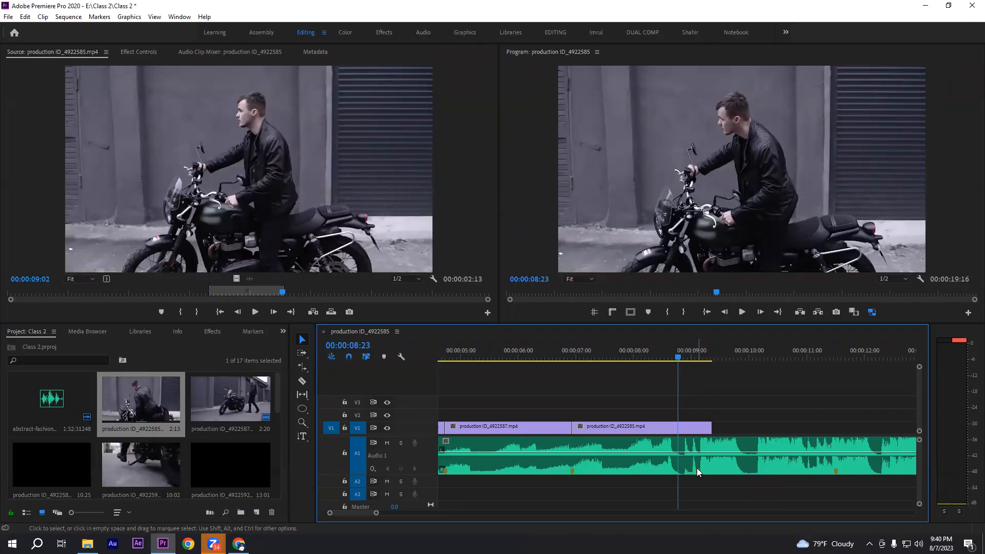
pyautogui.moveTo(711, 428); pyautogui.dragTo(676, 434)
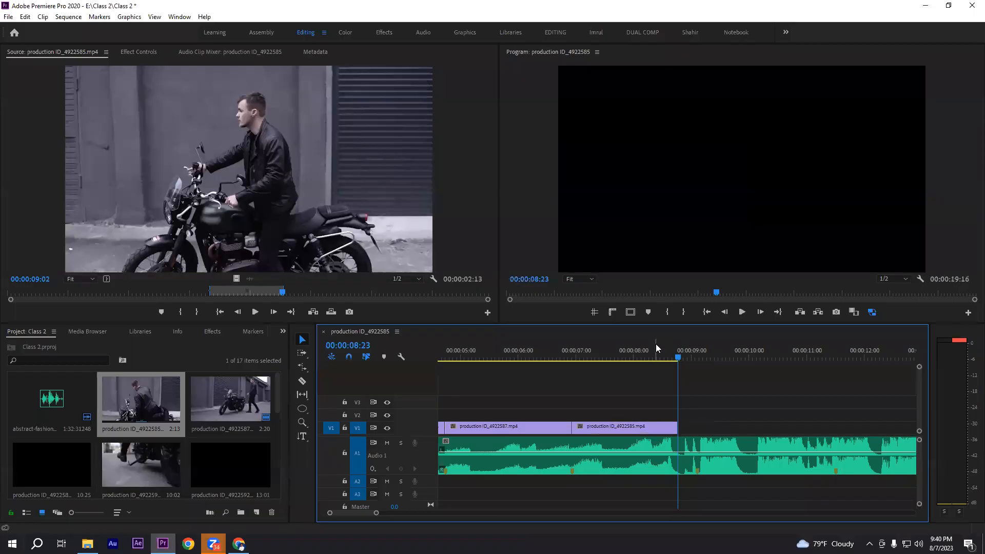
# Play the third and fourth clips again to check the fourth clip's trimmed end against the music
pyautogui.click(633, 353)
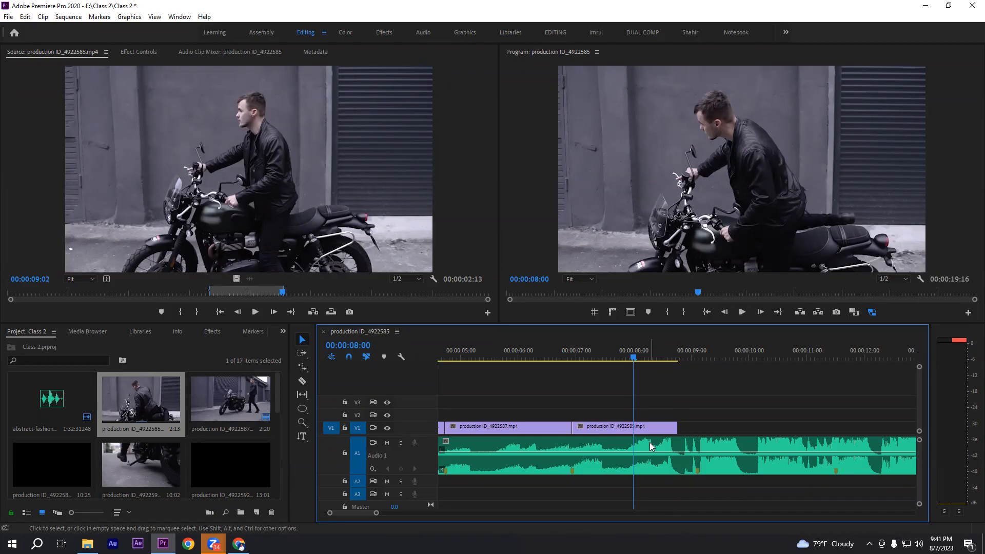
pyautogui.press('space')
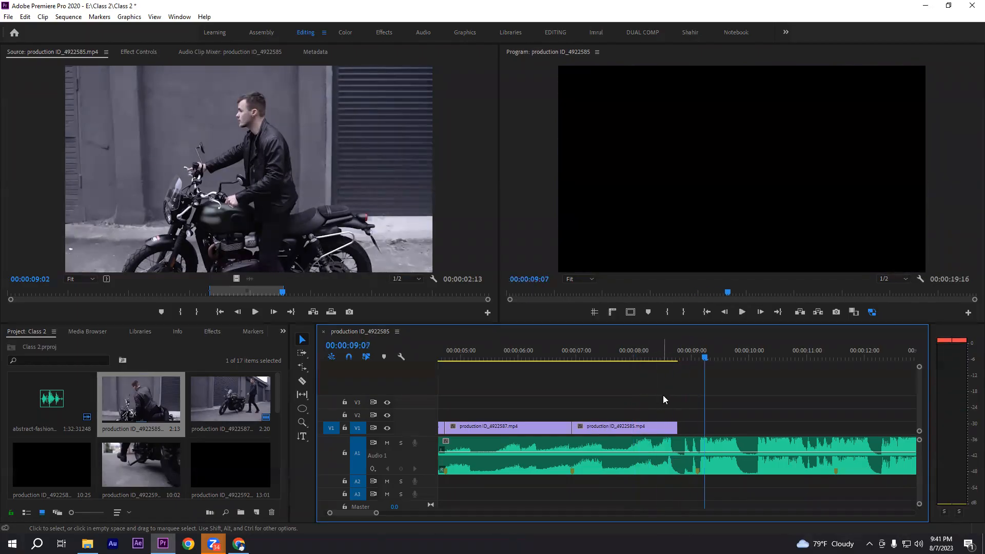
pyautogui.press('space')
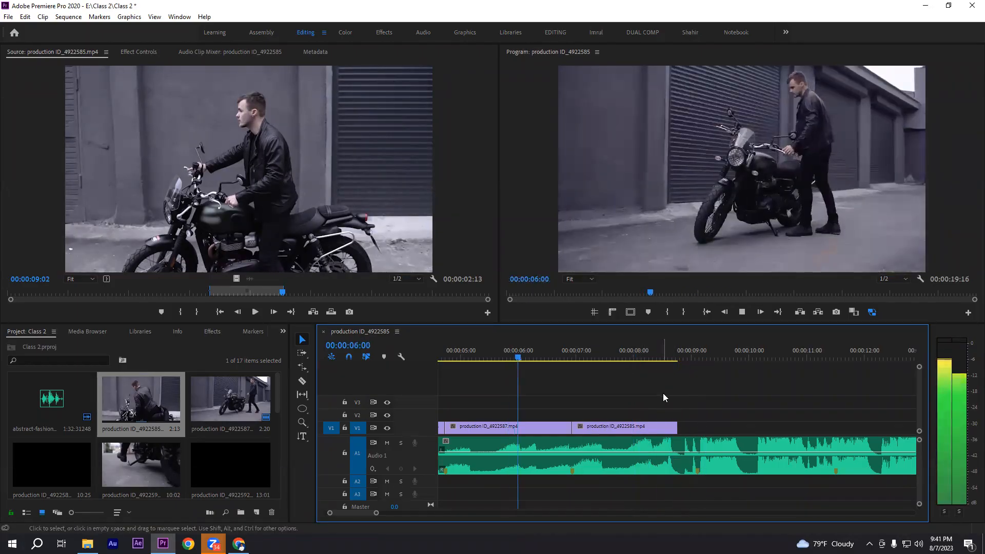
pyautogui.press('-')
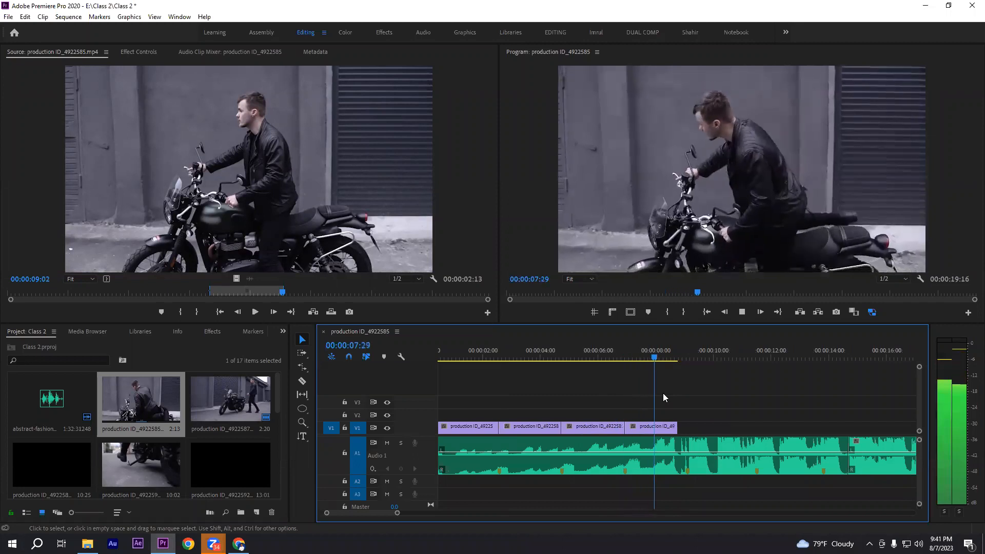
pyautogui.press('Left')
pyautogui.press('Left')
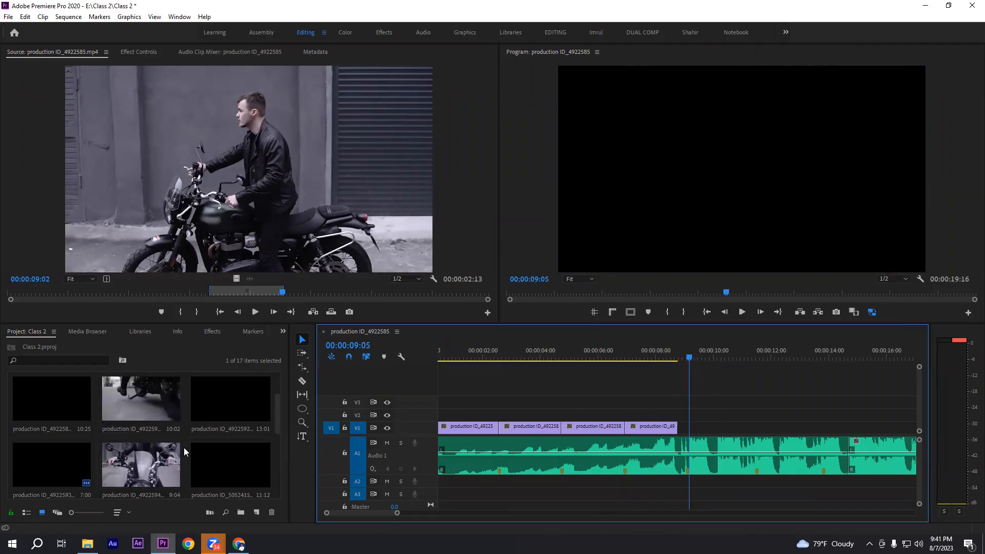
# Open the ignition-key clip production ID_4922589.mp4 in the Source Monitor and mark its In point at 00:00:06:06
pyautogui.scroll(-1, 128, 431)
pyautogui.scroll(1, 67, 440)
pyautogui.scroll(-1, 60, 441)
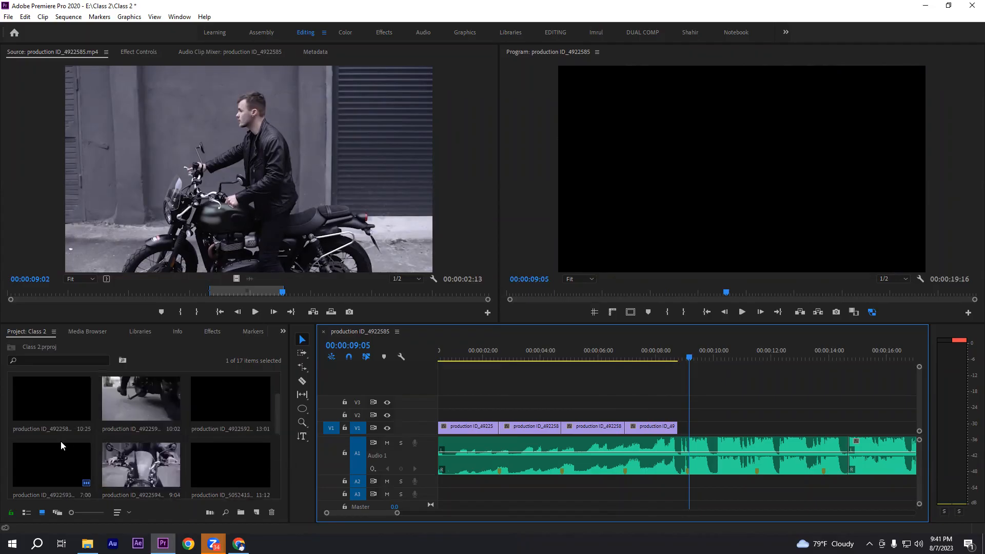
pyautogui.doubleClick(53, 399)
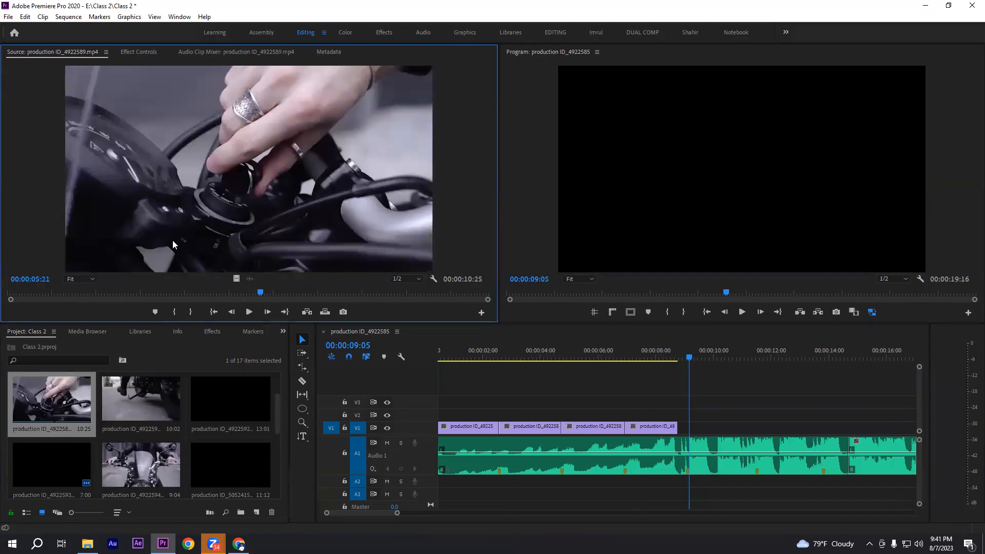
pyautogui.moveTo(228, 296); pyautogui.dragTo(283, 294)
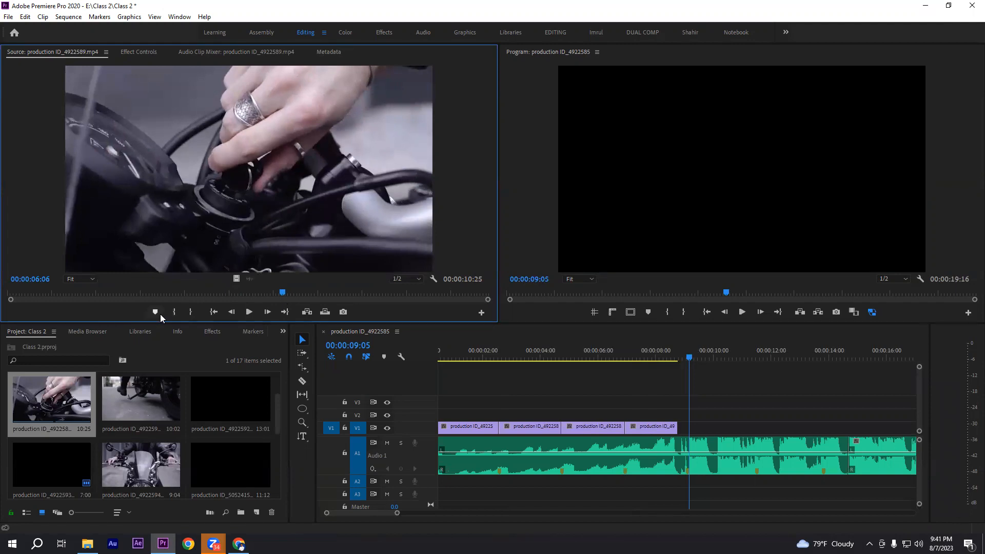
pyautogui.click(175, 312)
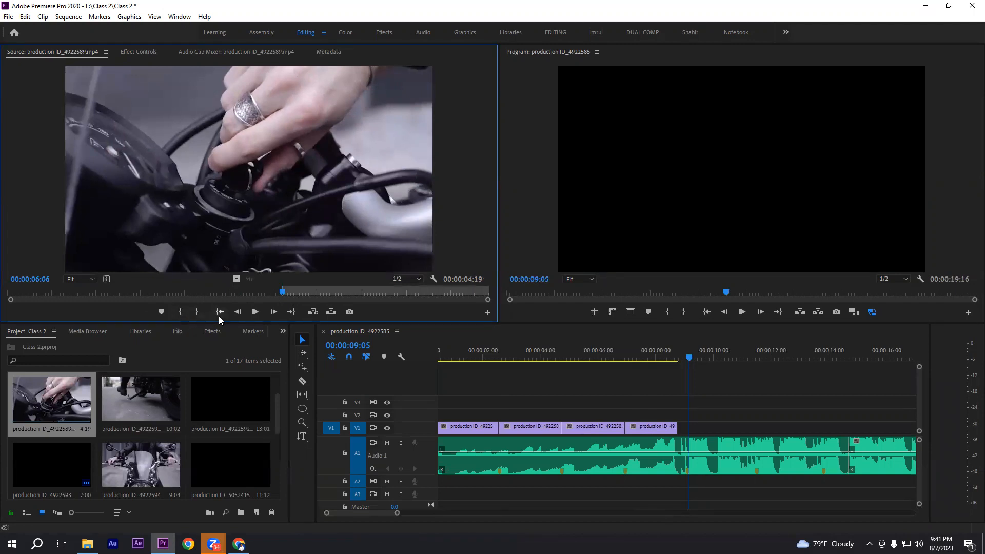
# Mark the Out point at 00:00:08:05 and place the range, video only, on V1 at 00:00:09:05, leaving a gap after the fourth clip
pyautogui.click(254, 312)
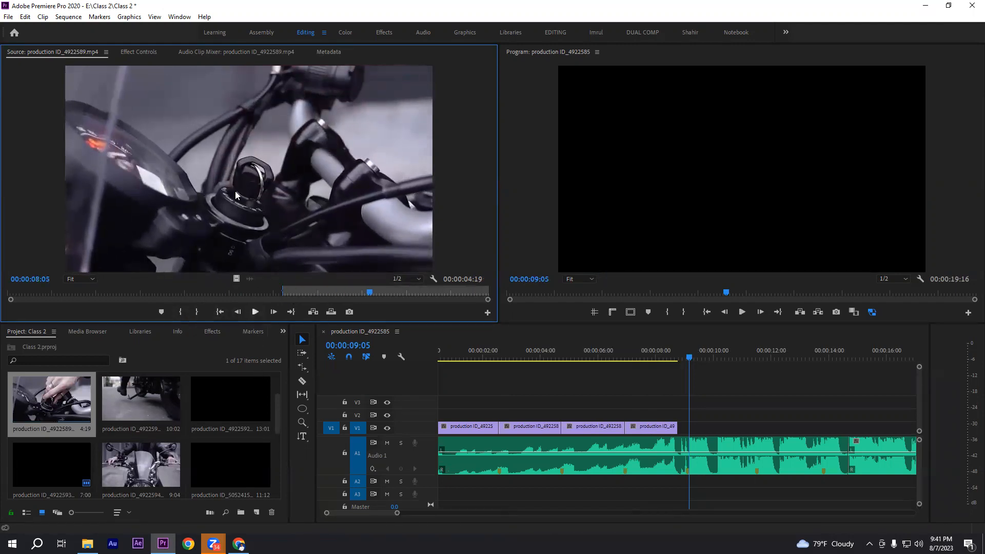
pyautogui.moveTo(370, 293); pyautogui.dragTo(370, 292)
pyautogui.click(195, 313)
pyautogui.moveTo(237, 279); pyautogui.dragTo(689, 469)
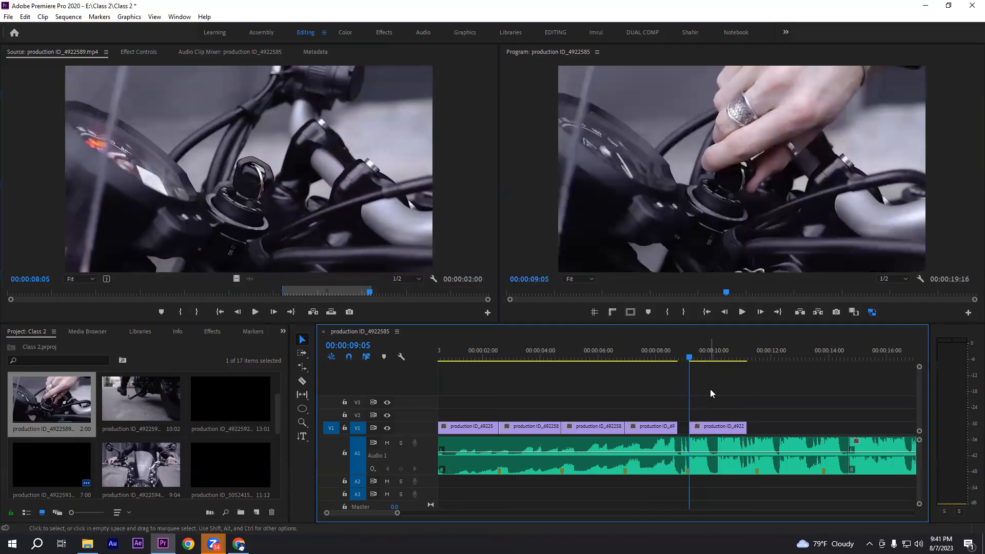
# Play the sequence from the fourth clip across the gap into the ignition-key clip to check it against the beat
pyautogui.scroll(-2, 710, 389)
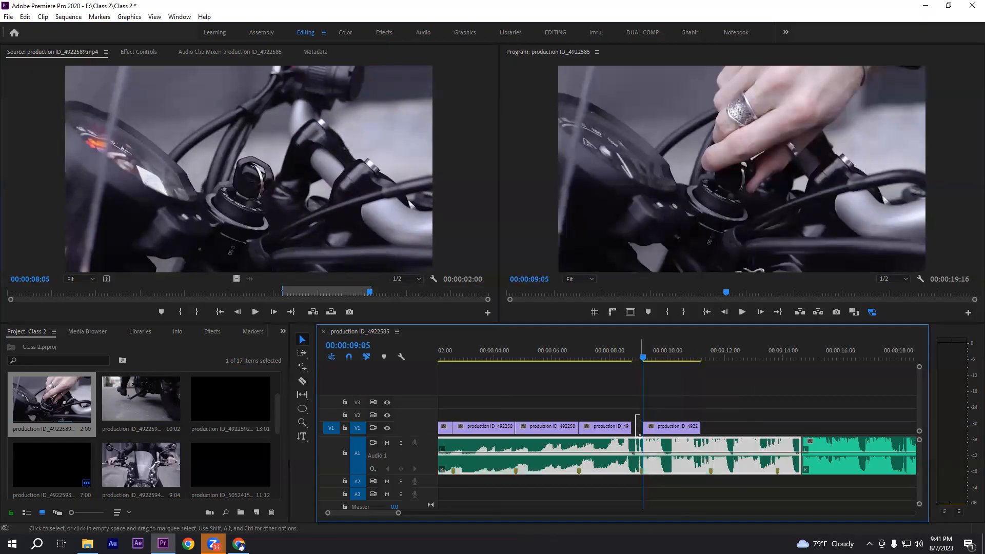
pyautogui.click(623, 357)
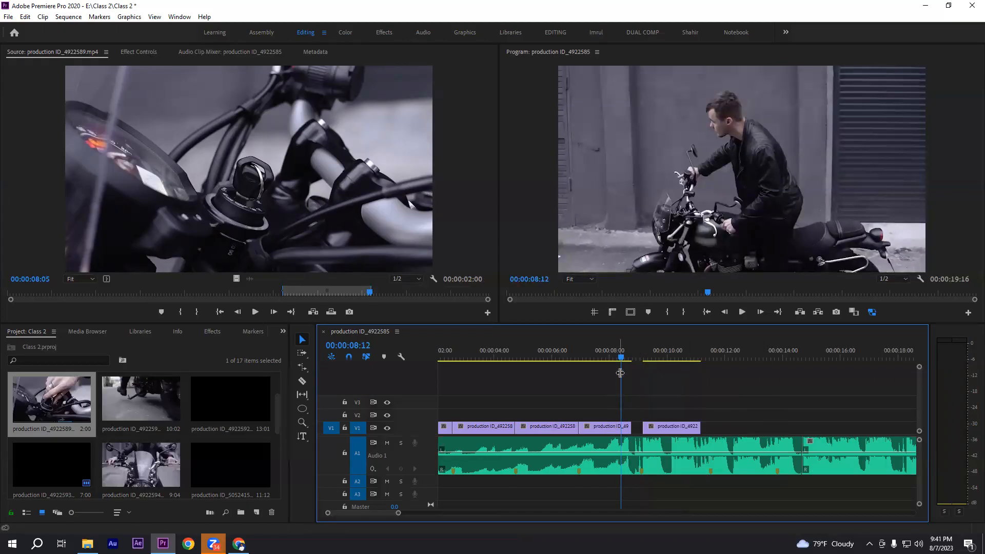
pyautogui.moveTo(622, 355); pyautogui.dragTo(637, 355)
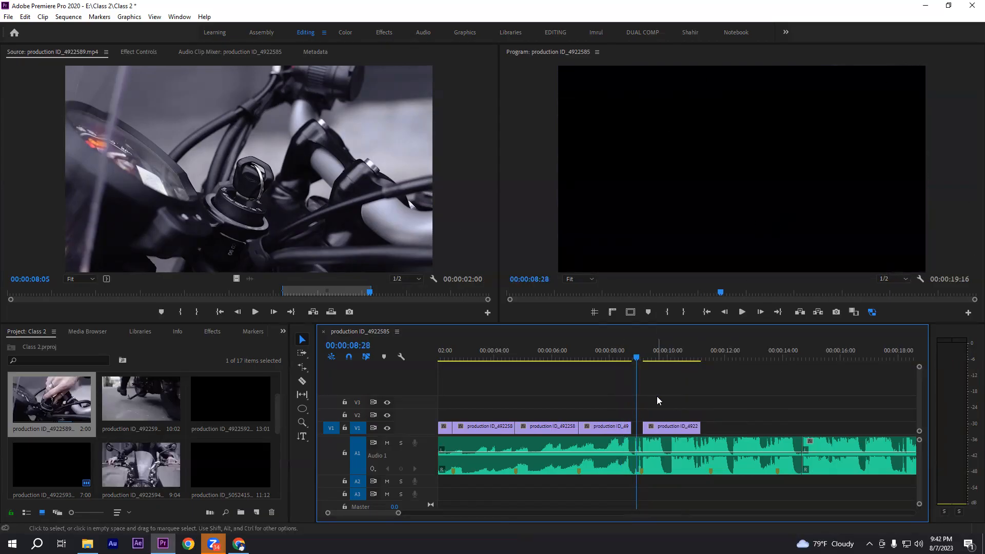
pyautogui.click(611, 354)
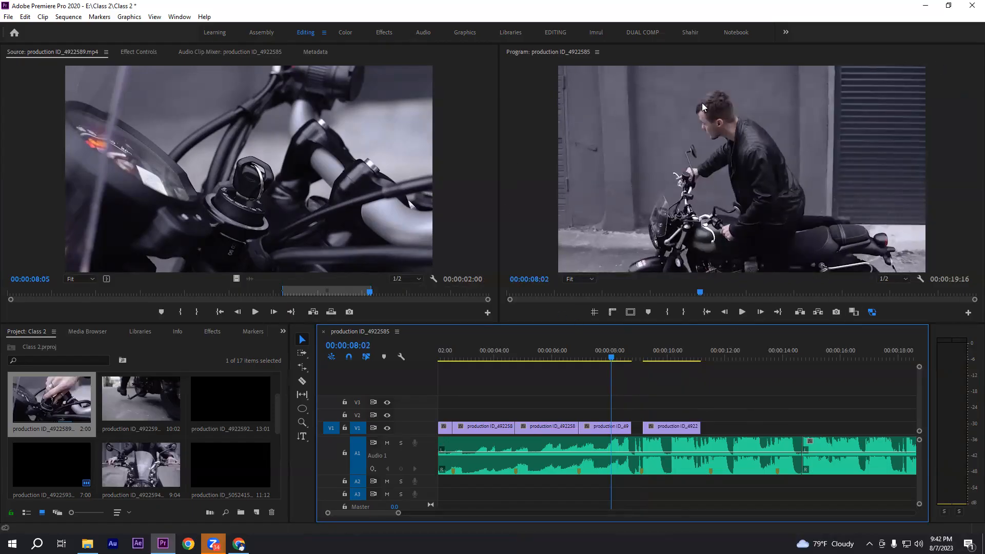
pyautogui.scroll(-2, 686, 407)
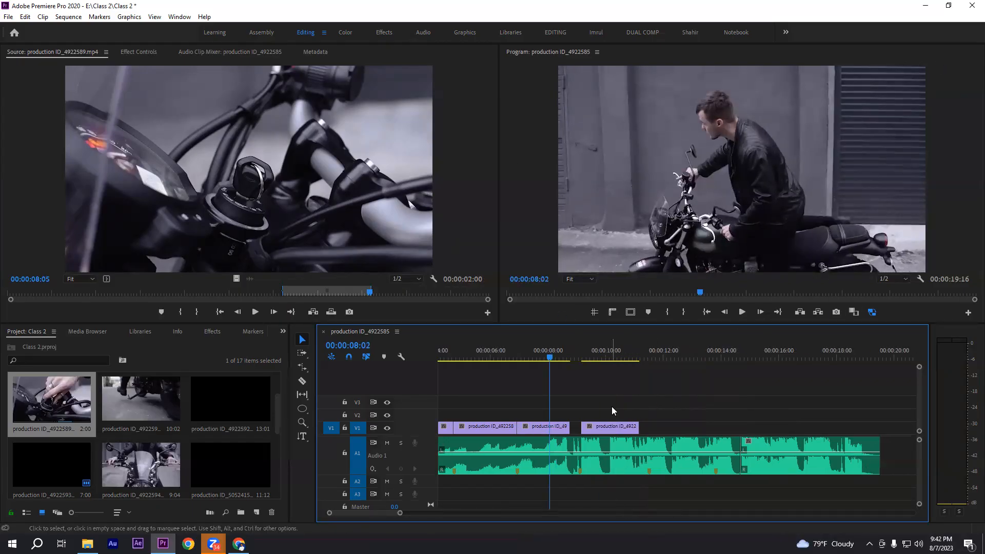
pyautogui.press('space')
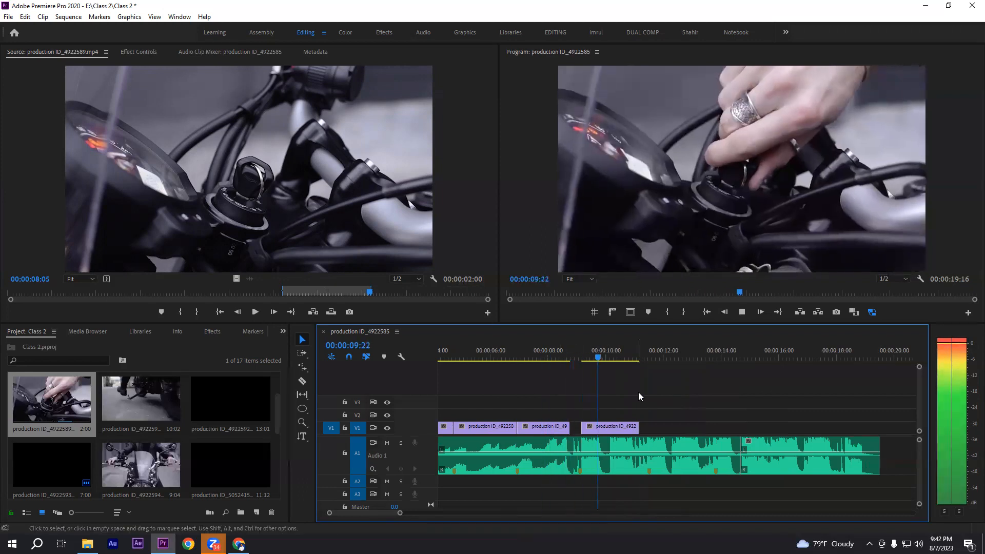
pyautogui.press('space')
# Trim the ignition-key clip's end on V1 to 00:00:10:00 and review the shortened clip
pyautogui.moveTo(605, 354)
pyautogui.mouseDown()
pyautogui.moveTo(597, 353)
pyautogui.moveTo(605, 352)
pyautogui.mouseUp()
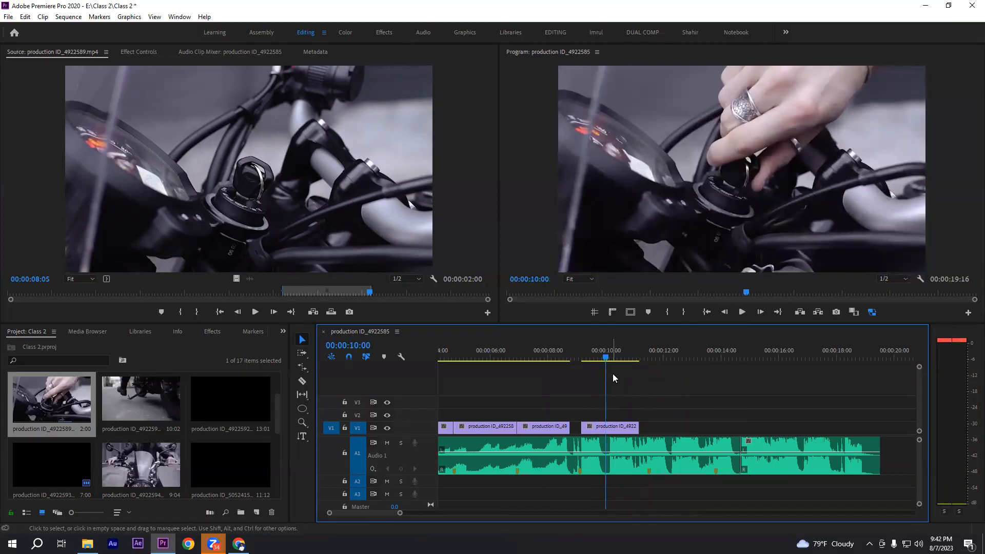
pyautogui.moveTo(646, 427); pyautogui.dragTo(606, 427)
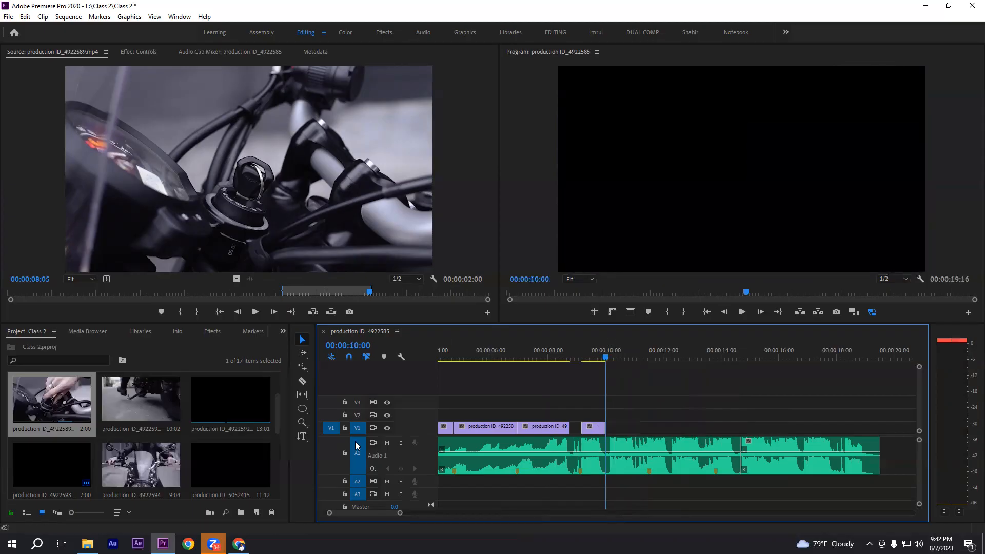
pyautogui.moveTo(601, 357); pyautogui.dragTo(586, 358)
pyautogui.press('space')
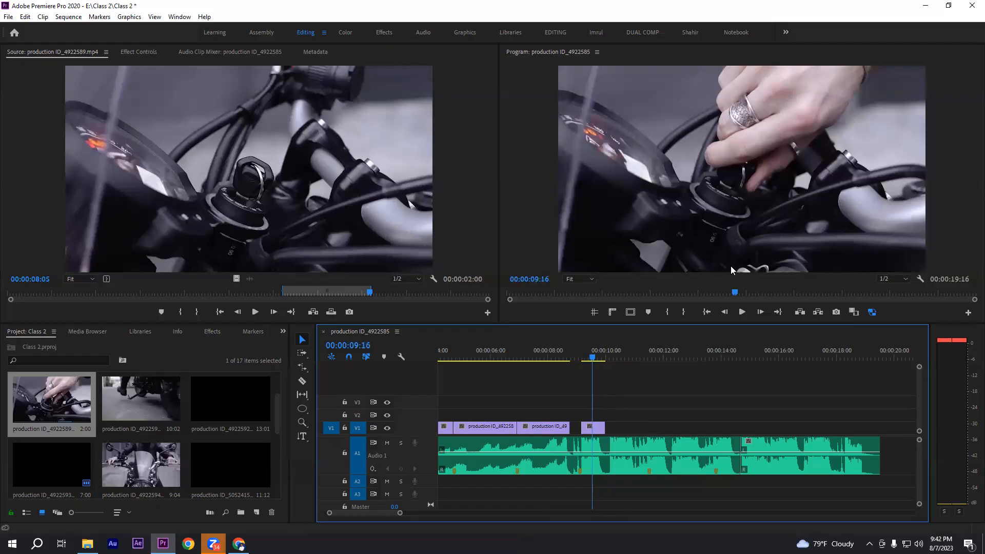
pyautogui.click(591, 357)
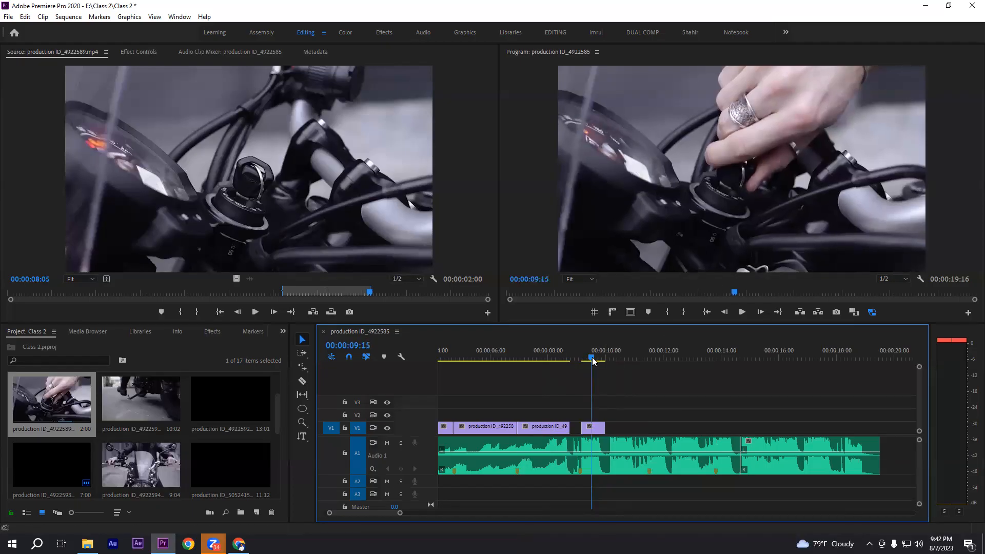
pyautogui.moveTo(592, 359); pyautogui.dragTo(602, 359)
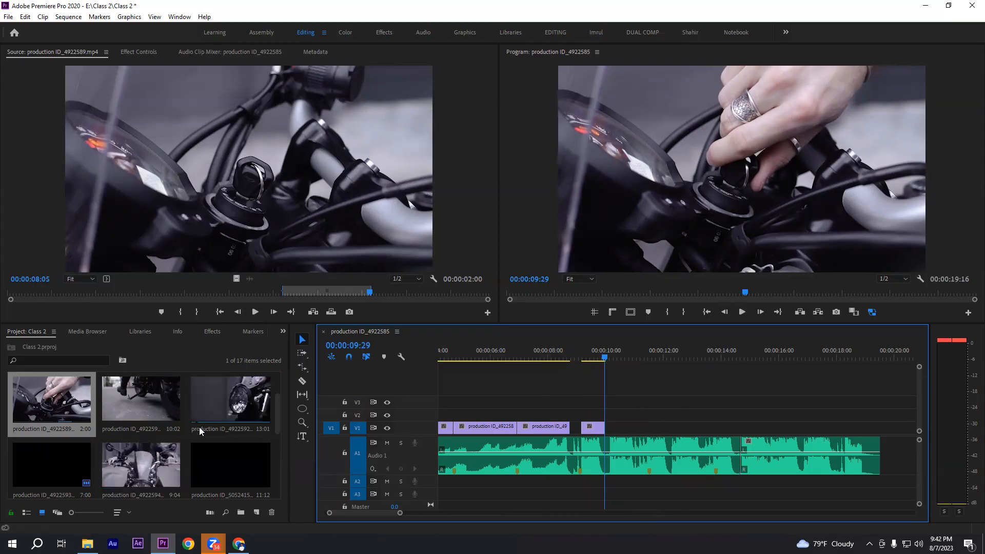
# Open the headlight clip production ID_4922592.mp4 in the Source Monitor and mark its In point at 00:00:01:08
pyautogui.scroll(2, 199, 427)
pyautogui.scroll(-2, 200, 449)
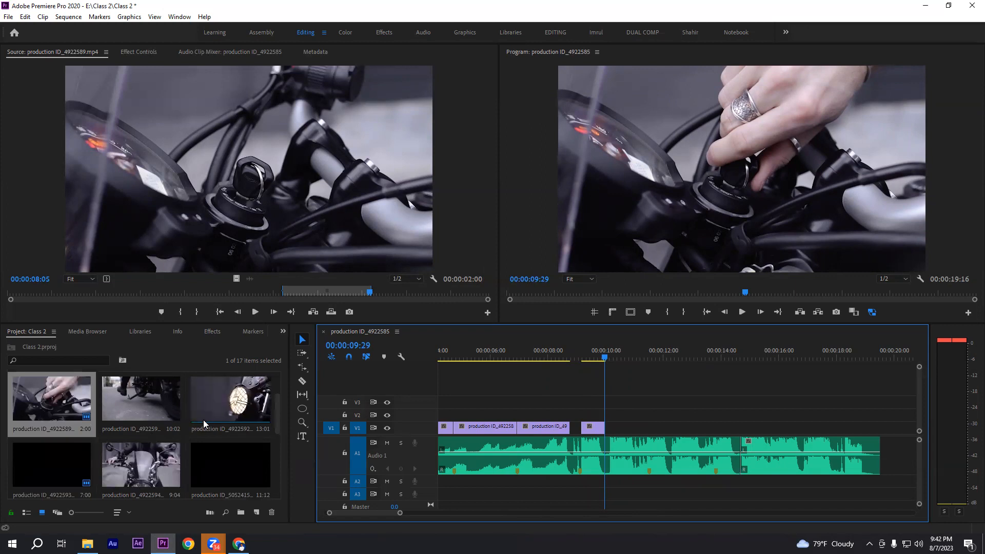
pyautogui.doubleClick(234, 402)
pyautogui.moveTo(265, 299); pyautogui.dragTo(53, 291)
pyautogui.click(176, 312)
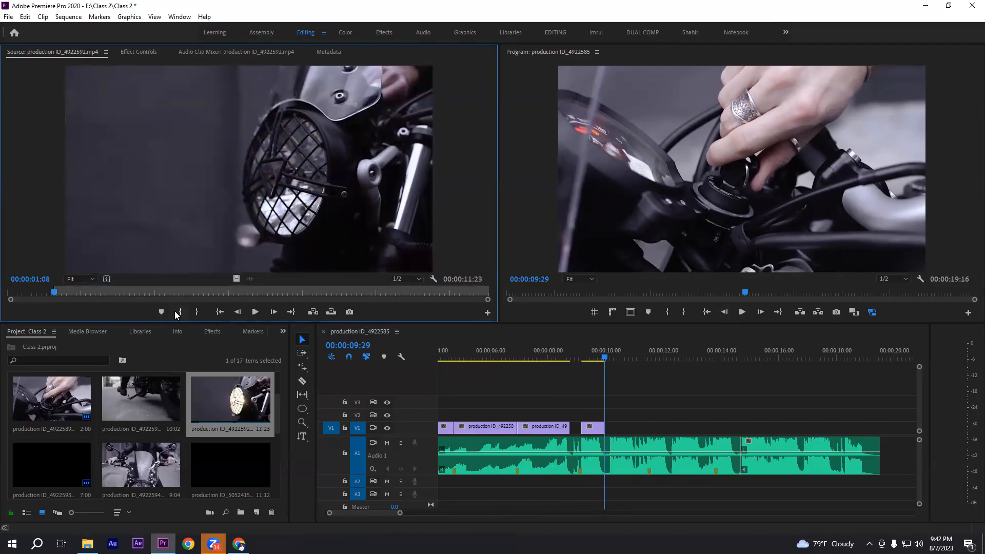
# Mark the Out point at 00:00:02:22 and place the marked range, video only, directly after the ignition-key clip on V1
pyautogui.click(254, 312)
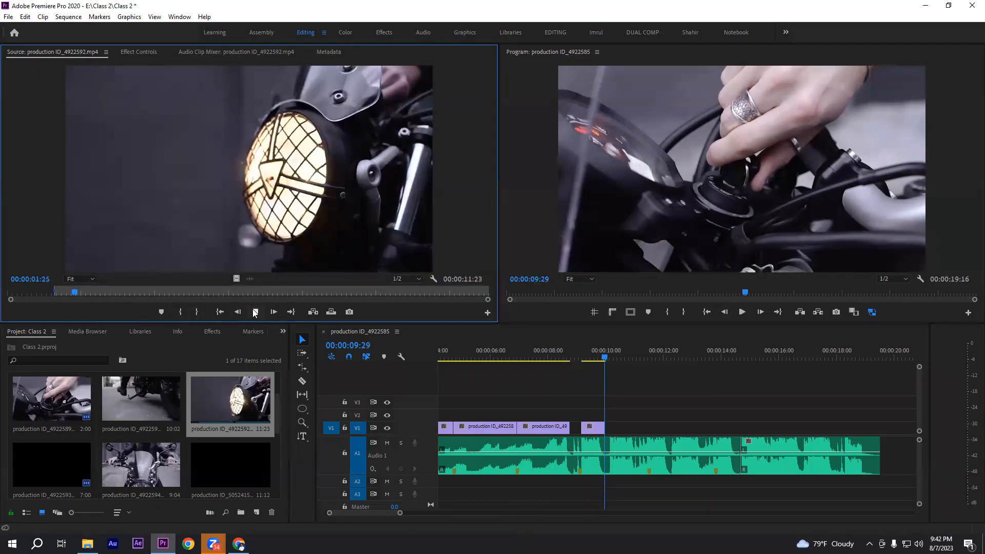
pyautogui.click(196, 311)
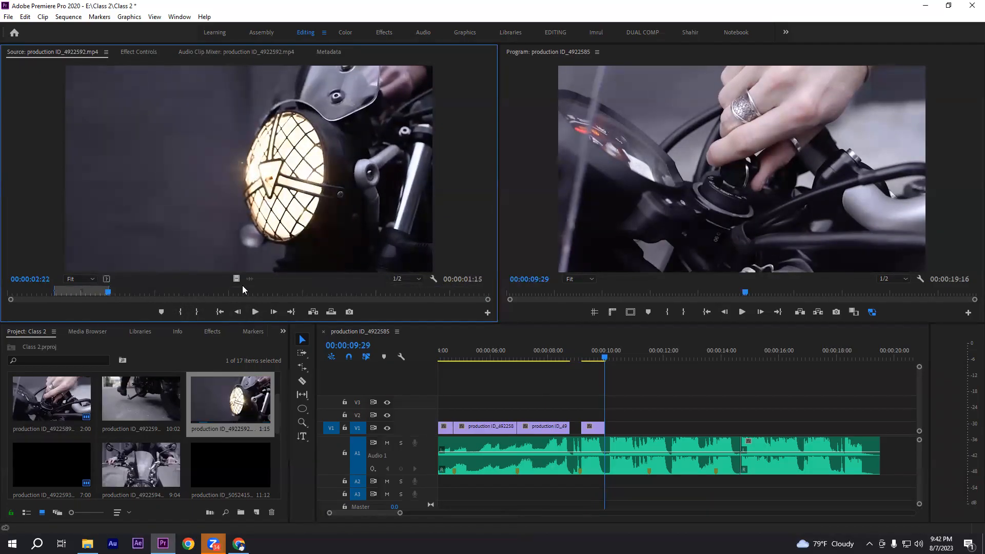
pyautogui.moveTo(235, 279); pyautogui.dragTo(607, 433)
# Play the cut from the ignition-key clip to the headlight clip and check the headlight clip's end against the next audio marker
pyautogui.scroll(-1, 638, 383)
pyautogui.click(544, 360)
pyautogui.press('space')
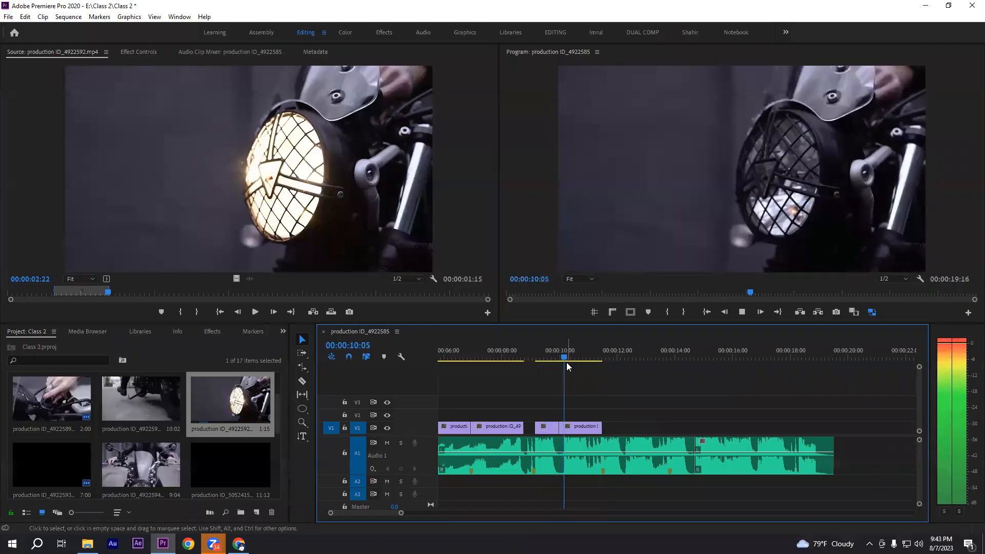
pyautogui.press('space')
pyautogui.moveTo(610, 356); pyautogui.dragTo(604, 355)
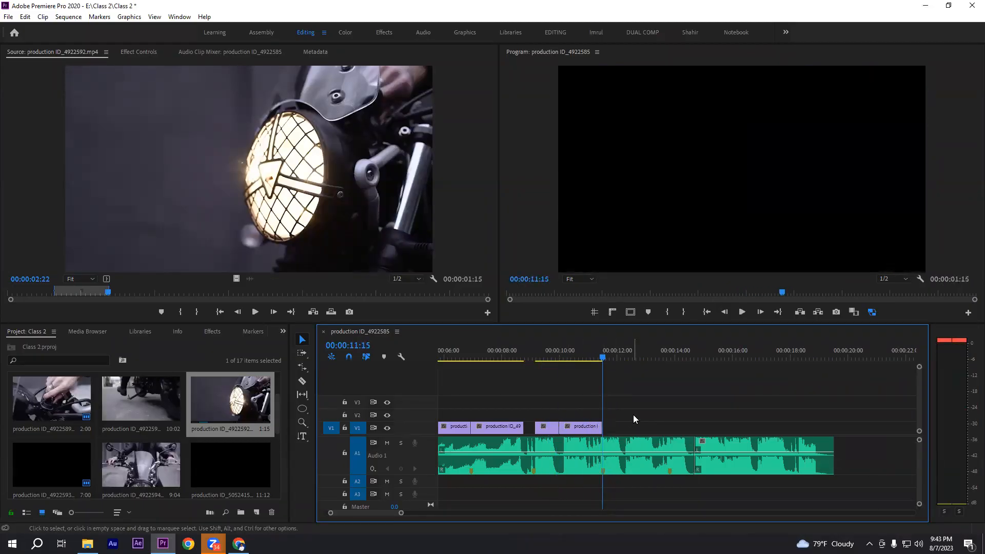
# Play the whole sequence from the start to check all six clips against the music
pyautogui.press('-')
pyautogui.moveTo(455, 409); pyautogui.dragTo(727, 416)
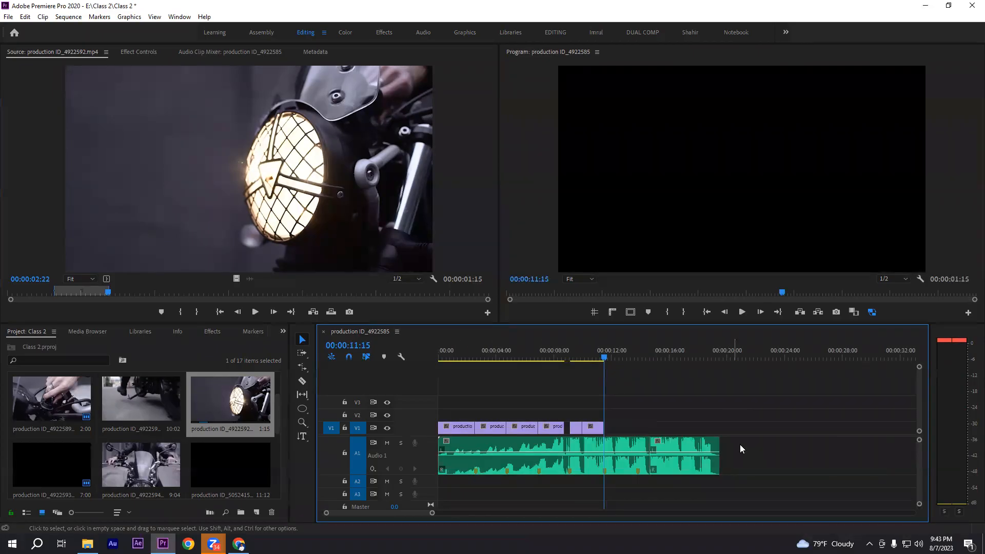
pyautogui.moveTo(765, 454); pyautogui.dragTo(473, 483)
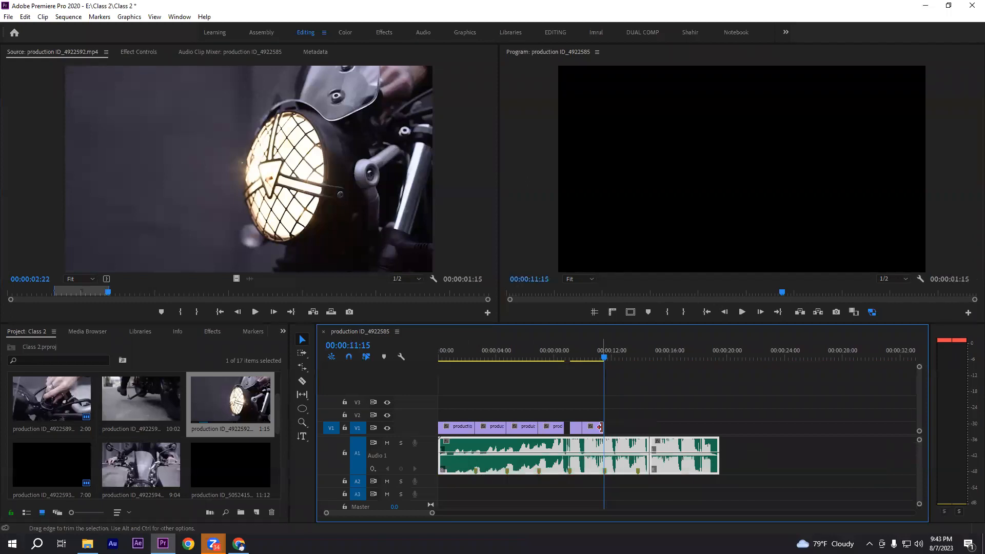
pyautogui.moveTo(644, 408); pyautogui.dragTo(440, 430)
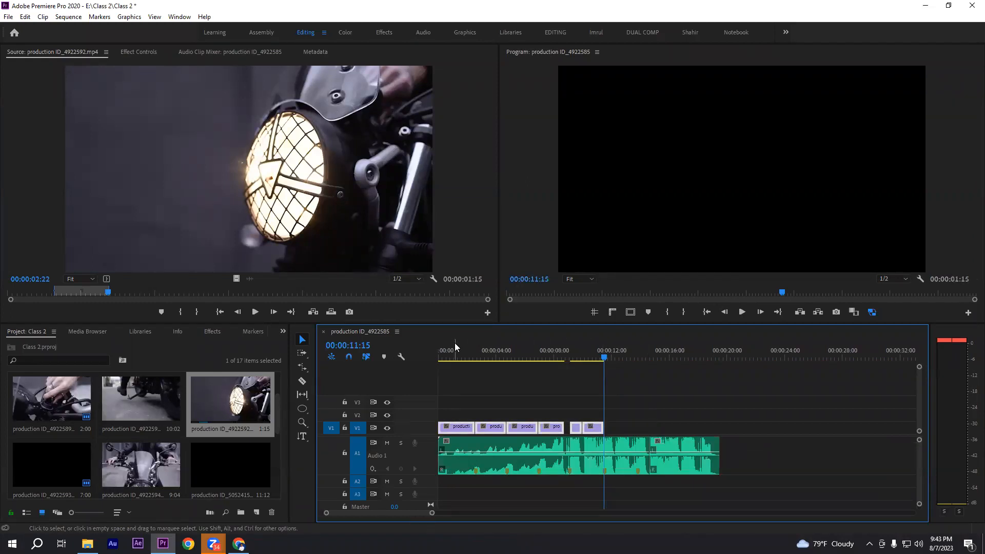
pyautogui.click(454, 354)
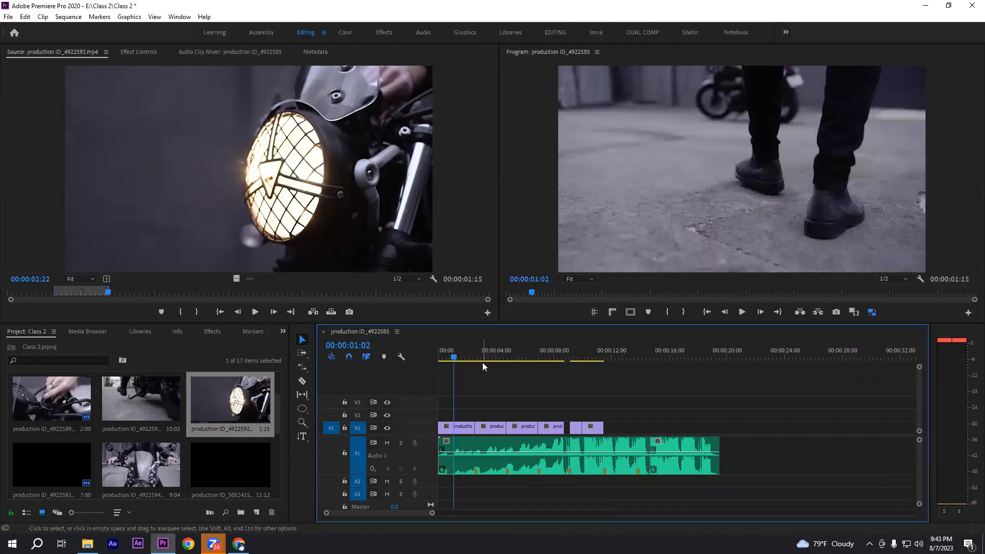
pyautogui.press('Home')
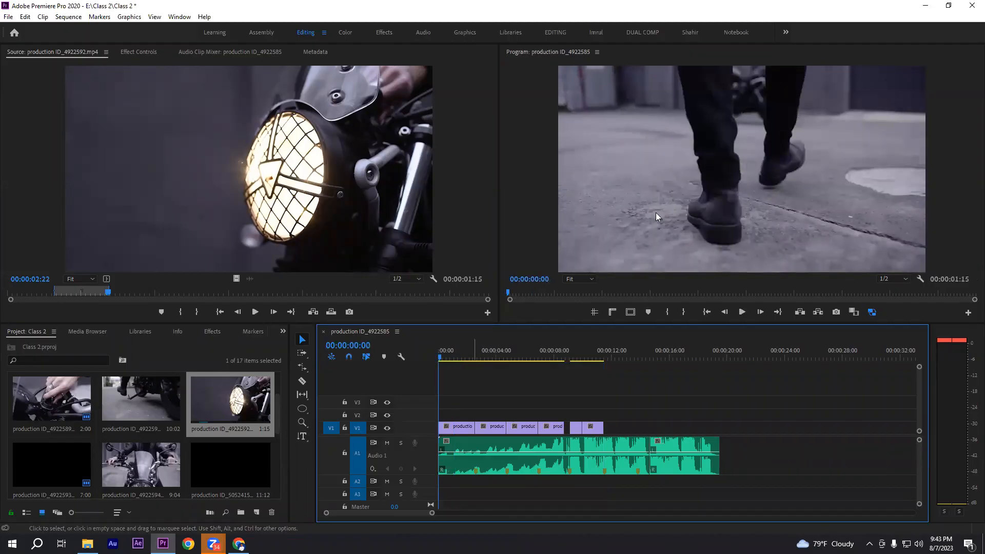
pyautogui.press('space')
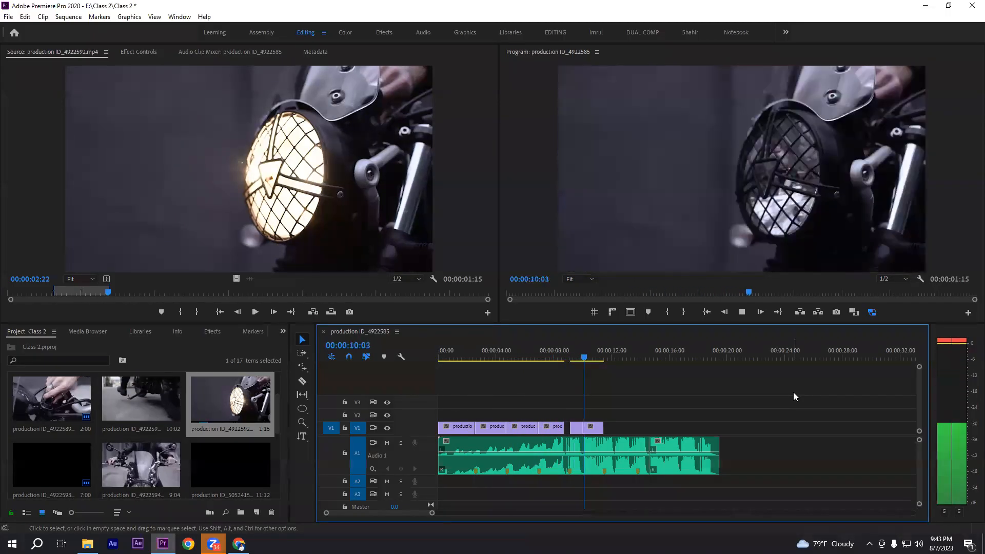
pyautogui.press('space')
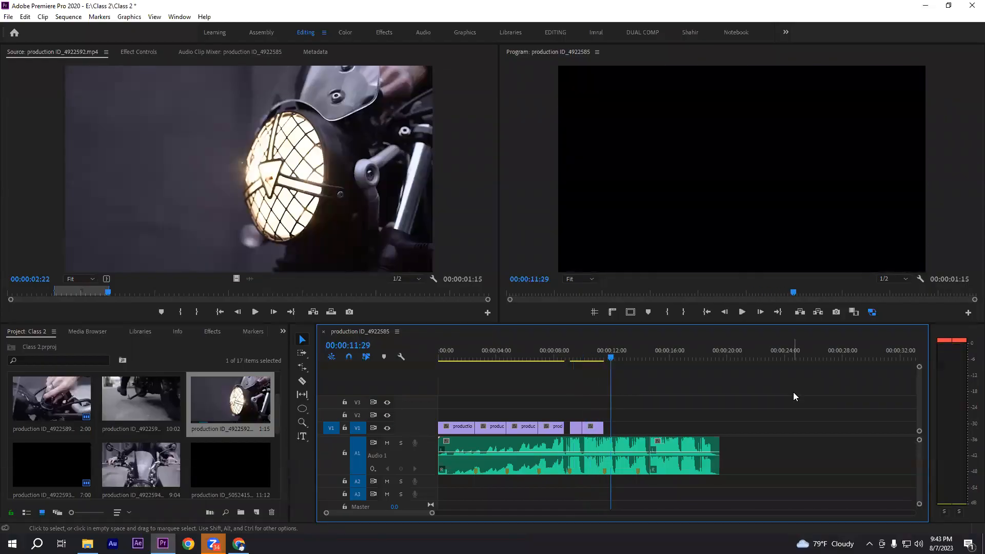
# Review individual shots along V1, from the early clips through the fourth, ignition-key and headlight clips
pyautogui.moveTo(430, 416); pyautogui.dragTo(718, 415)
pyautogui.click(719, 412)
pyautogui.moveTo(459, 352); pyautogui.dragTo(499, 351)
pyautogui.click(563, 349)
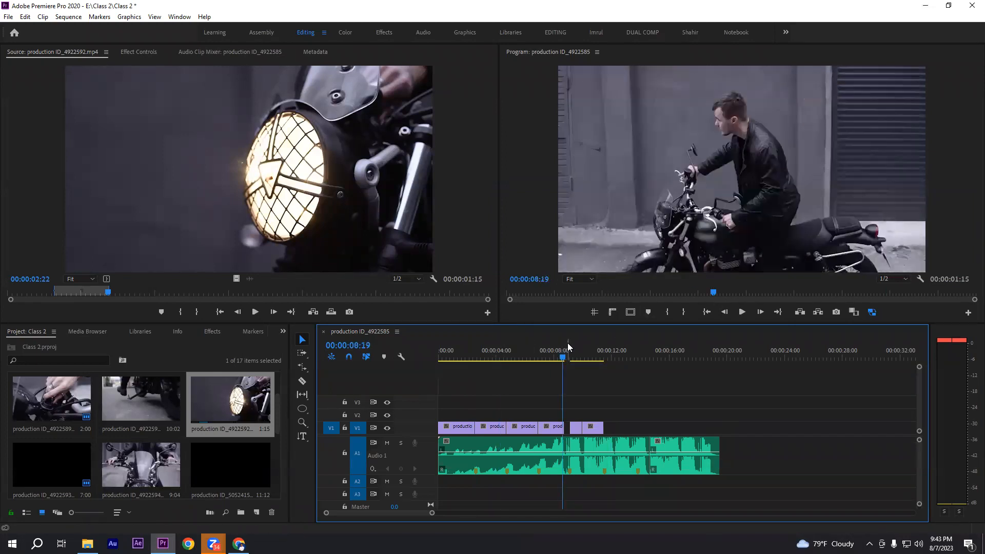
pyautogui.click(576, 348)
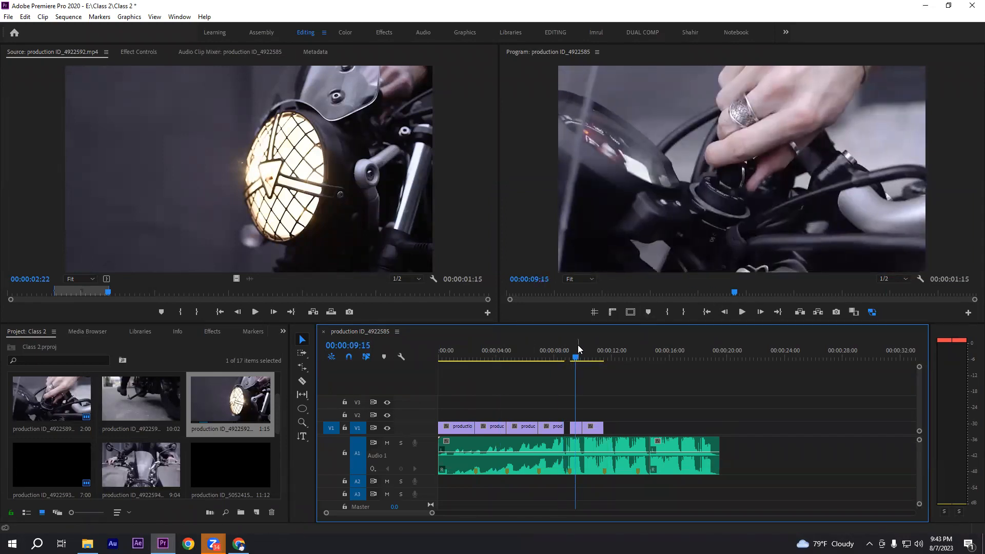
pyautogui.click(599, 354)
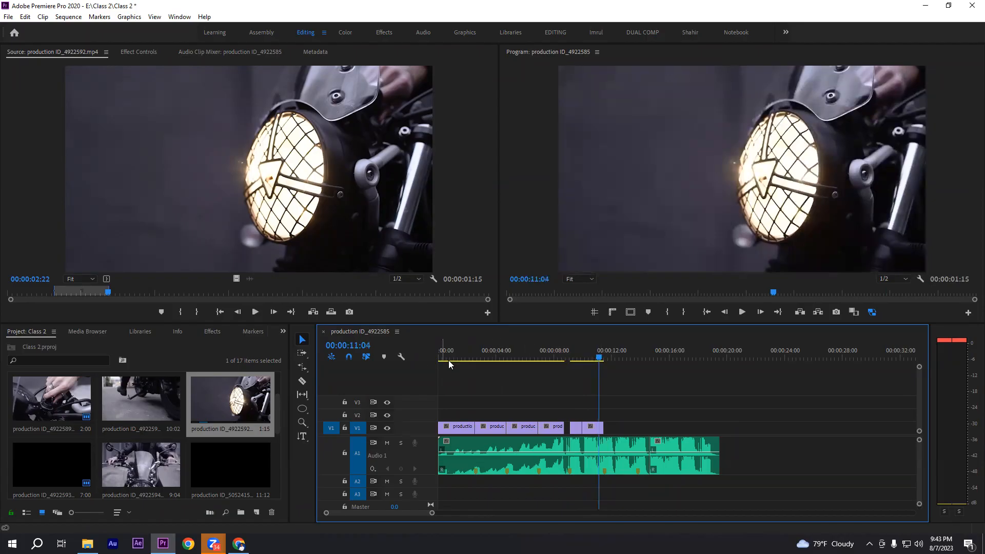
pyautogui.click(602, 355)
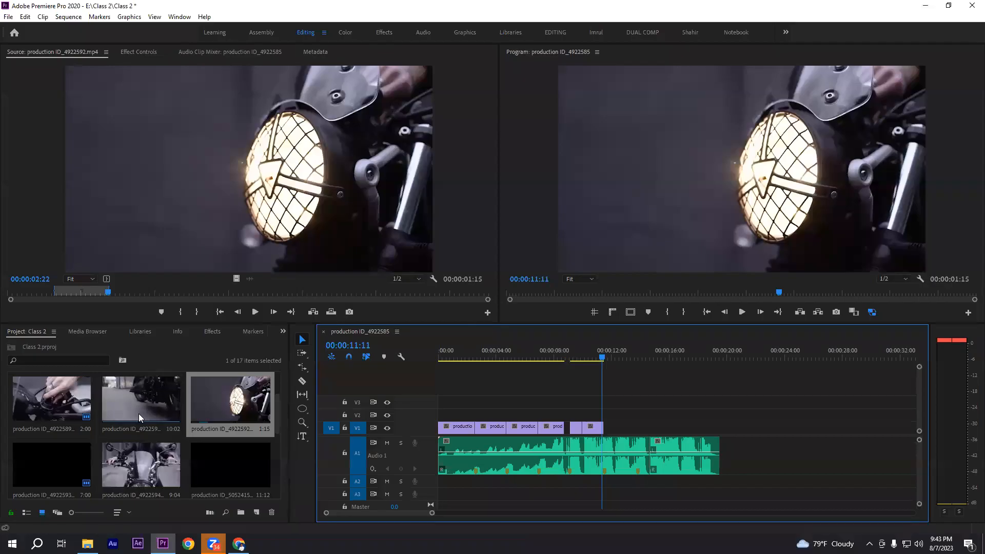
# Open the production ID_4922590.mp4 kickstand shot in the source monitor and mark the In point at 00:00:01:00
pyautogui.doubleClick(142, 393)
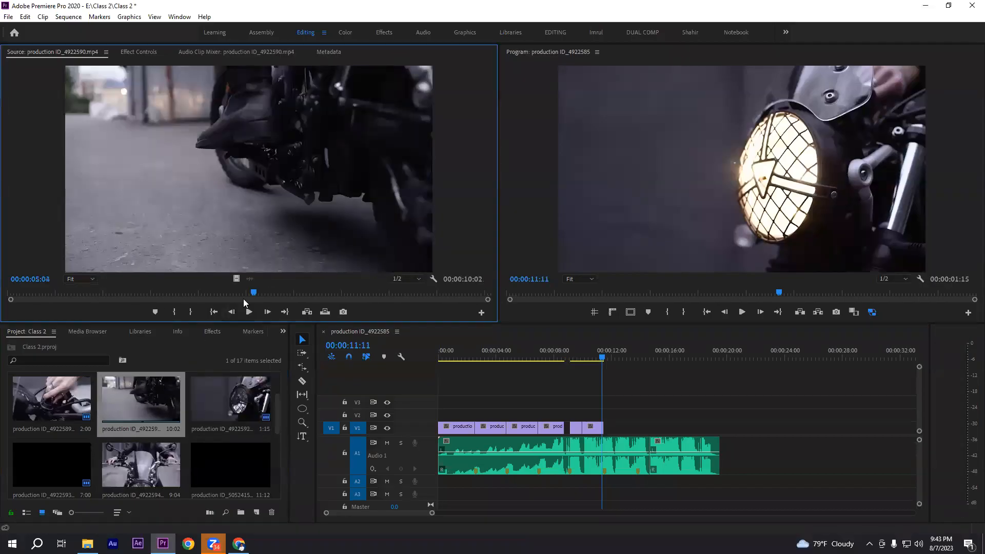
pyautogui.moveTo(21, 296); pyautogui.dragTo(55, 298)
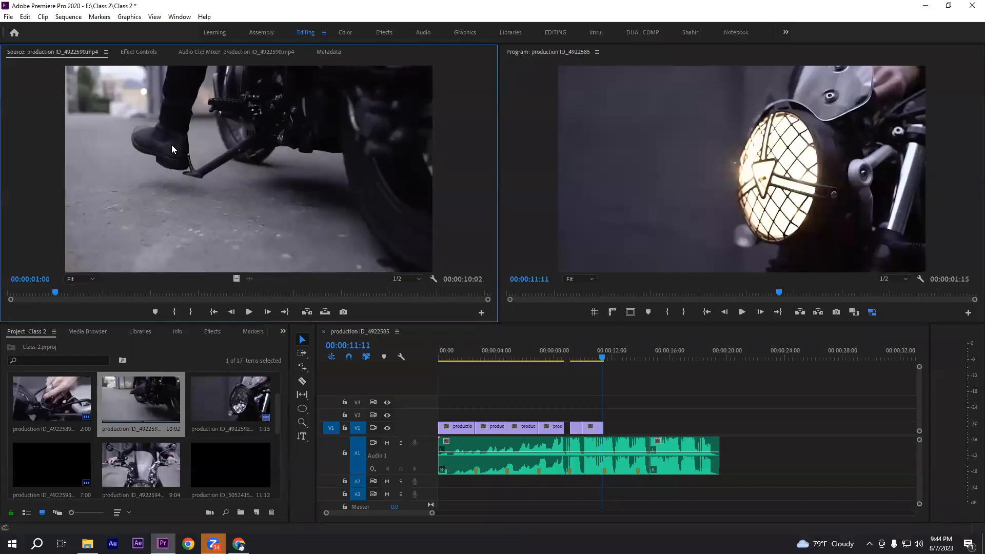
pyautogui.click(174, 315)
# Mark the Out point at 00:00:03:01 and place the marked range, video only, directly after the headlight clip on V1
pyautogui.click(255, 312)
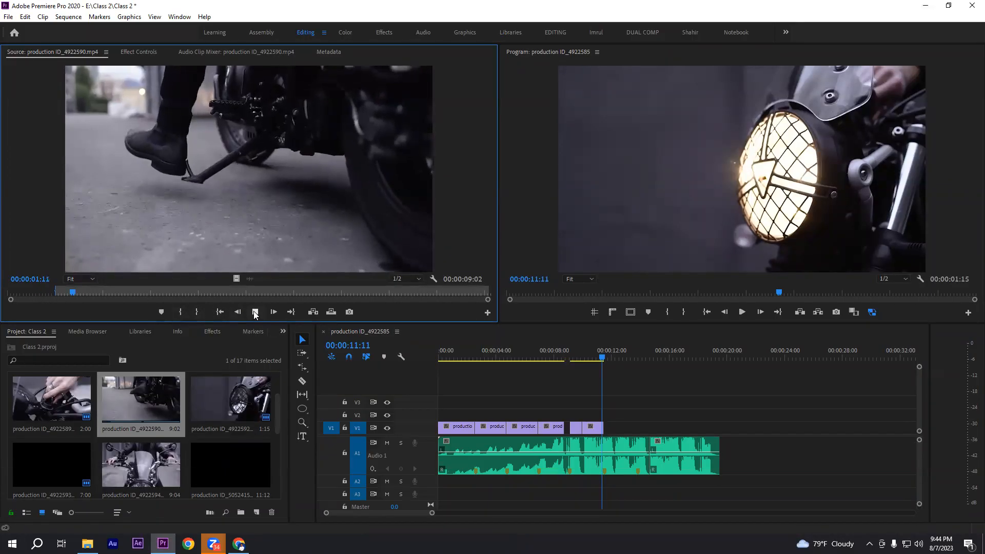
pyautogui.click(254, 313)
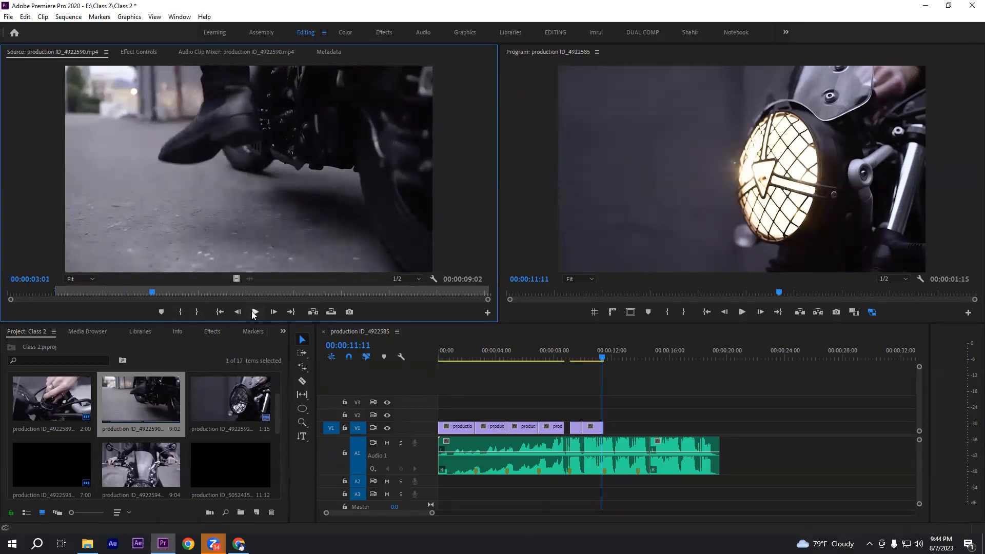
pyautogui.click(197, 312)
pyautogui.moveTo(236, 279); pyautogui.dragTo(609, 432)
# Play the kickstand clip on V1 and extend its end to the next audio marker at about 00:00:13:24
pyautogui.press('space')
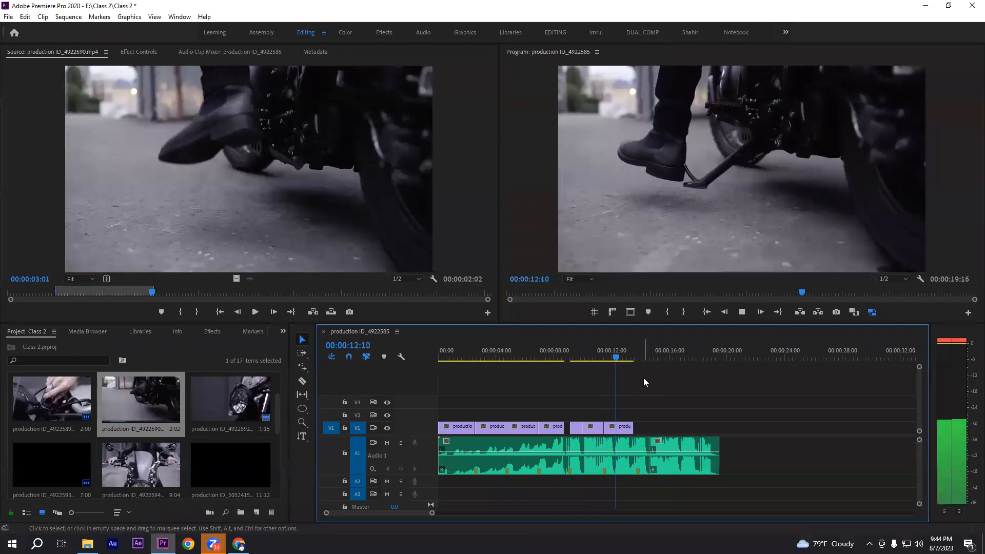
pyautogui.press('space')
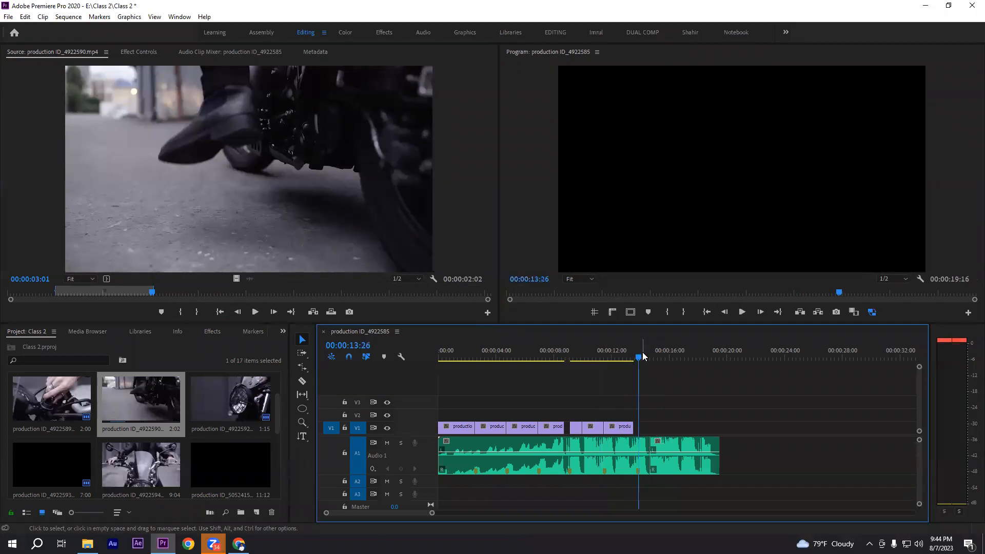
pyautogui.moveTo(630, 428); pyautogui.dragTo(637, 427)
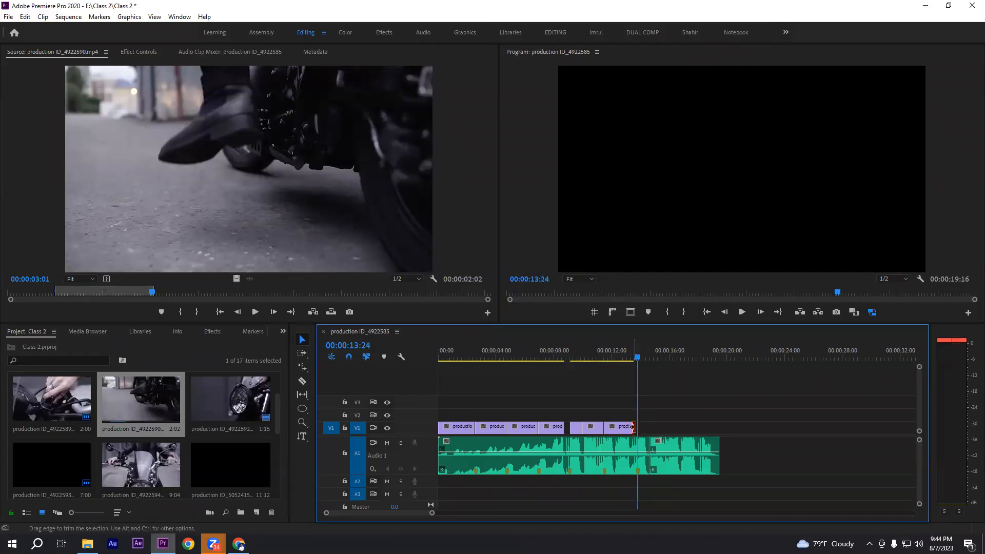
# Play the cut from the headlight clip into the kickstand clip to check its pace against the music
pyautogui.moveTo(613, 359); pyautogui.dragTo(600, 362)
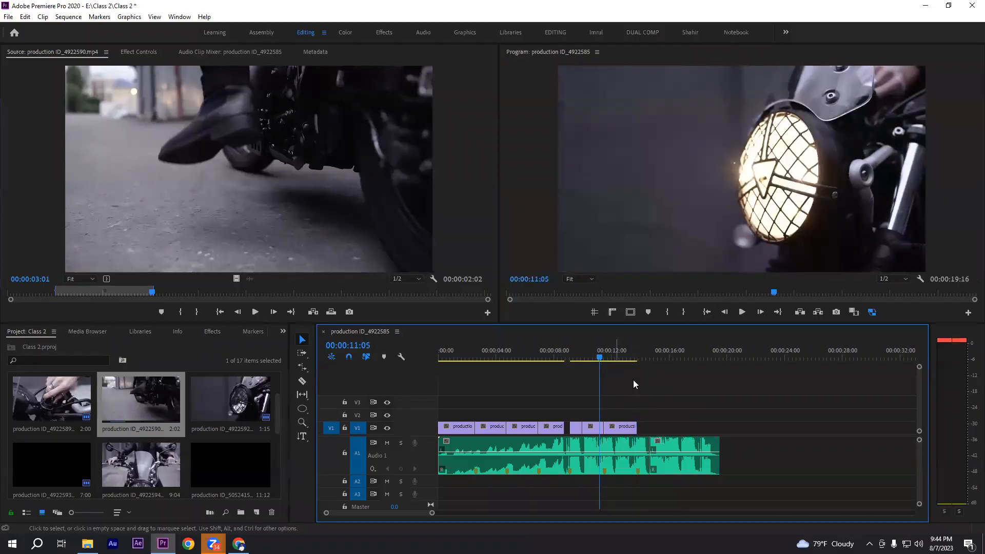
pyautogui.press('space')
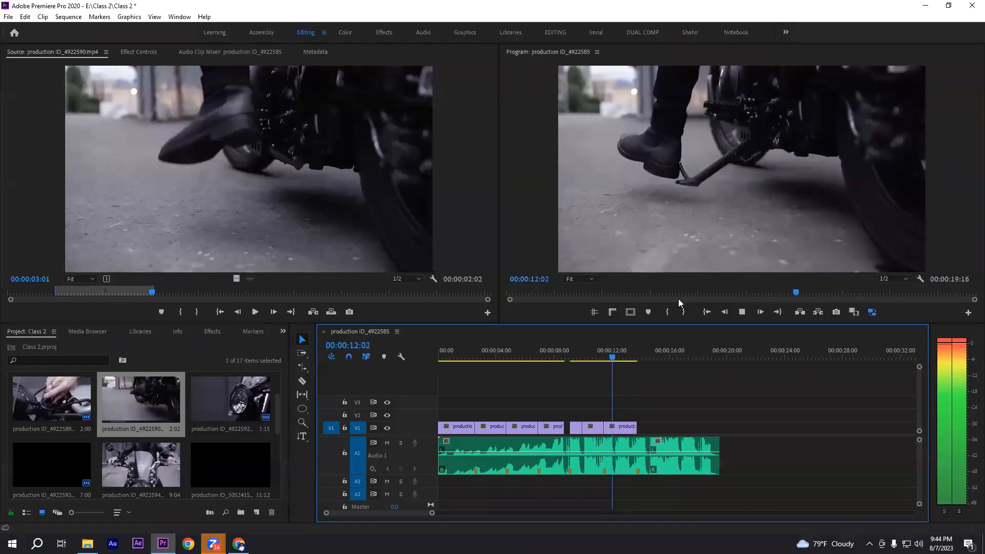
pyautogui.press('space')
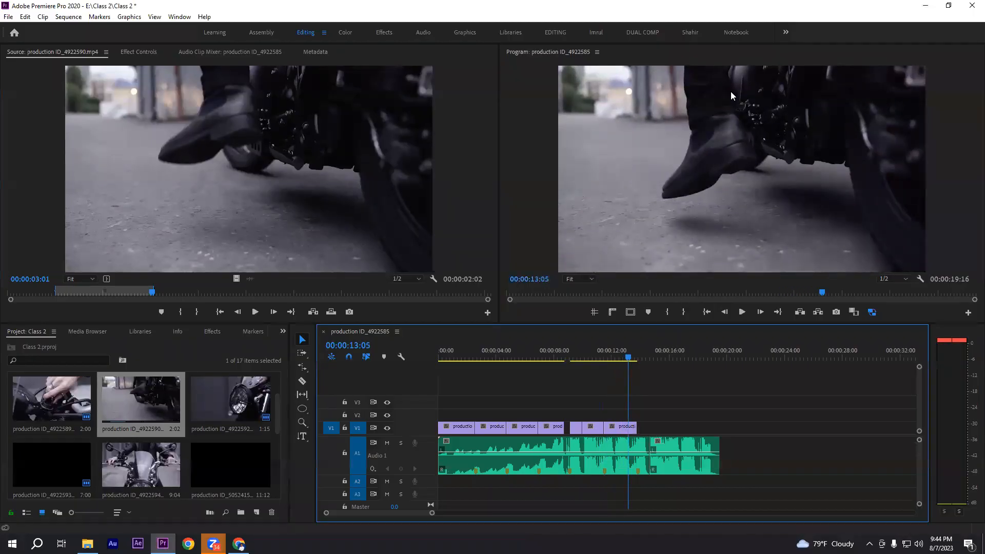
pyautogui.click(626, 428)
pyautogui.click(303, 368)
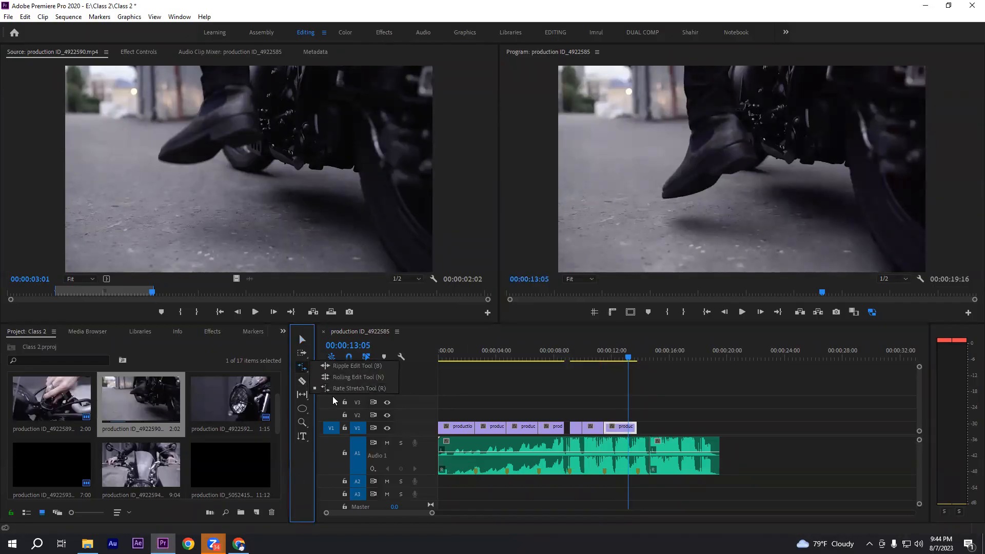
pyautogui.click(359, 388)
pyautogui.press('v')
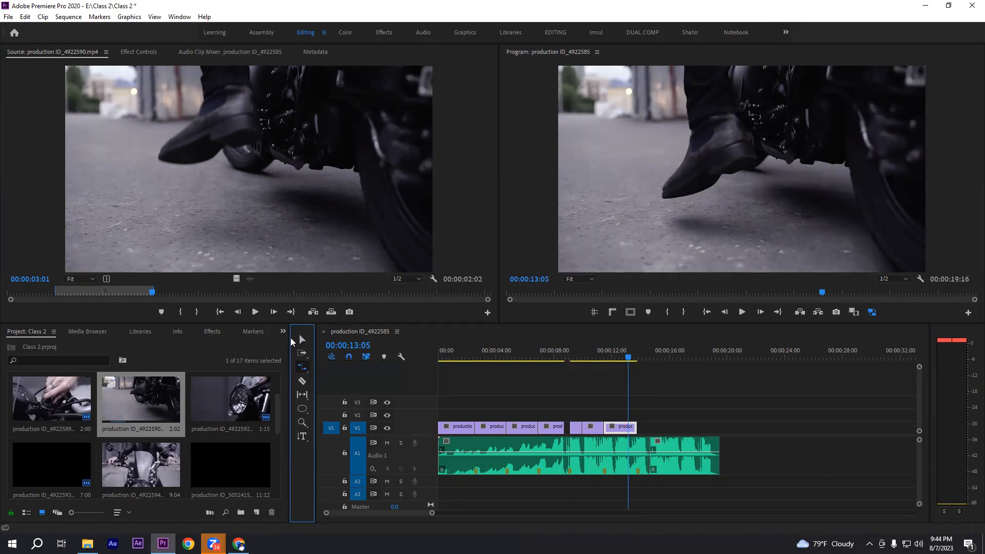
# Set the playback speed of the kickstand clip on V1 to 300%
pyautogui.rightClick(619, 436)
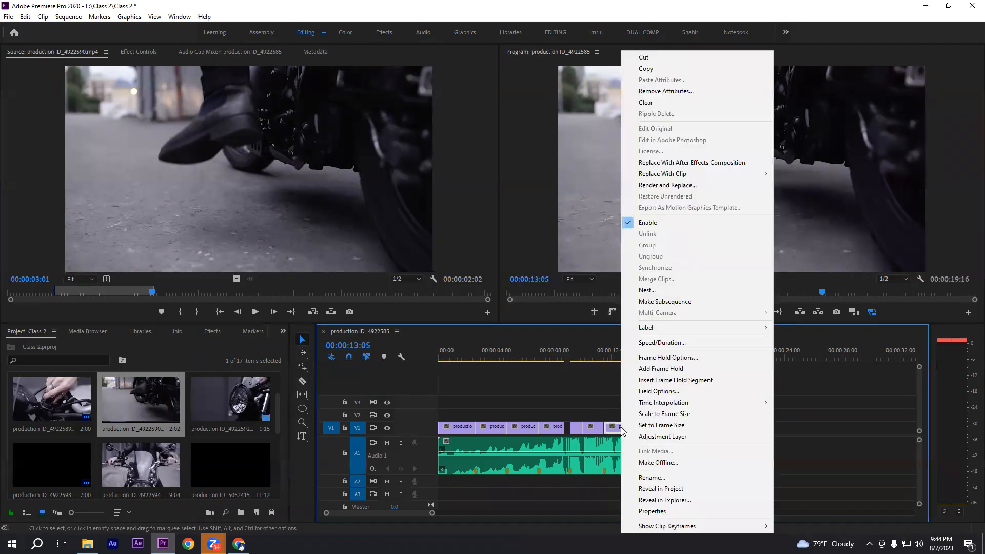
pyautogui.click(650, 343)
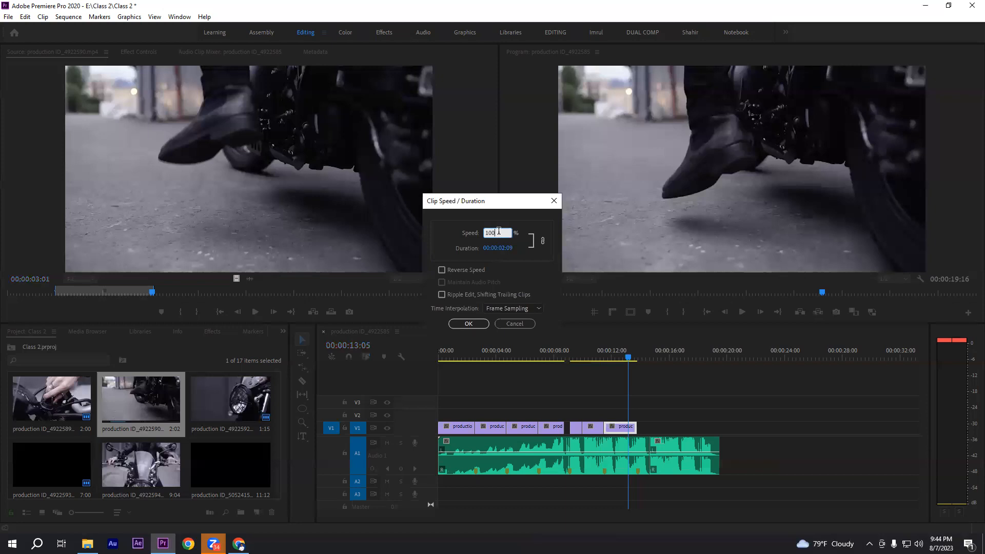
pyautogui.doubleClick(501, 233)
pyautogui.write('30')
pyautogui.click(467, 324)
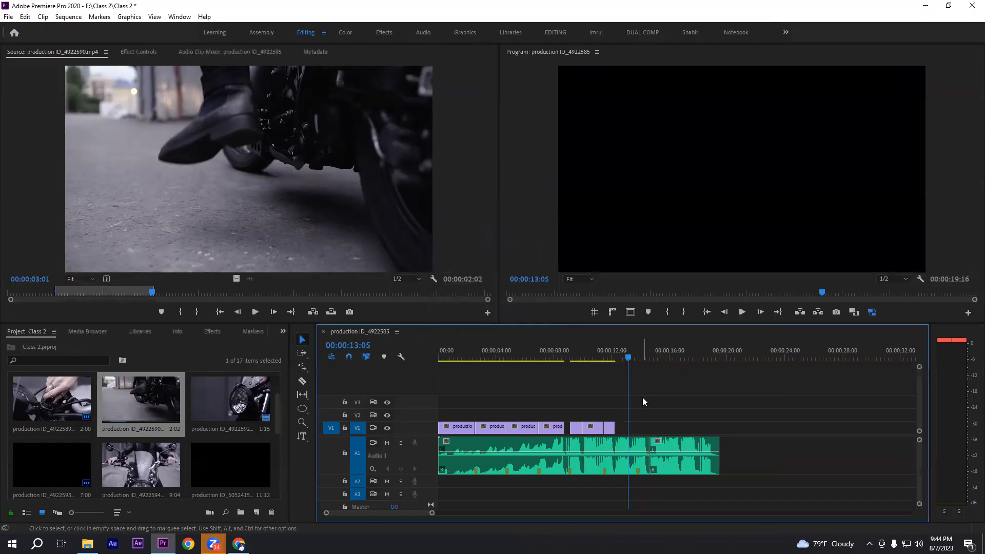
# Play the sped-up kickstand clip from just before its cut to check the motion against the music
pyautogui.press('=')
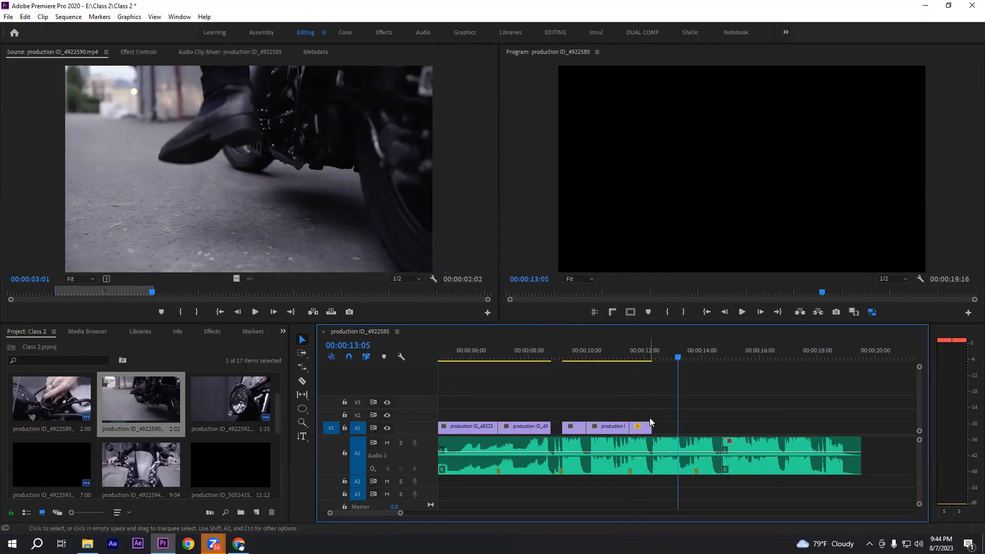
pyautogui.click(620, 356)
pyautogui.press('space')
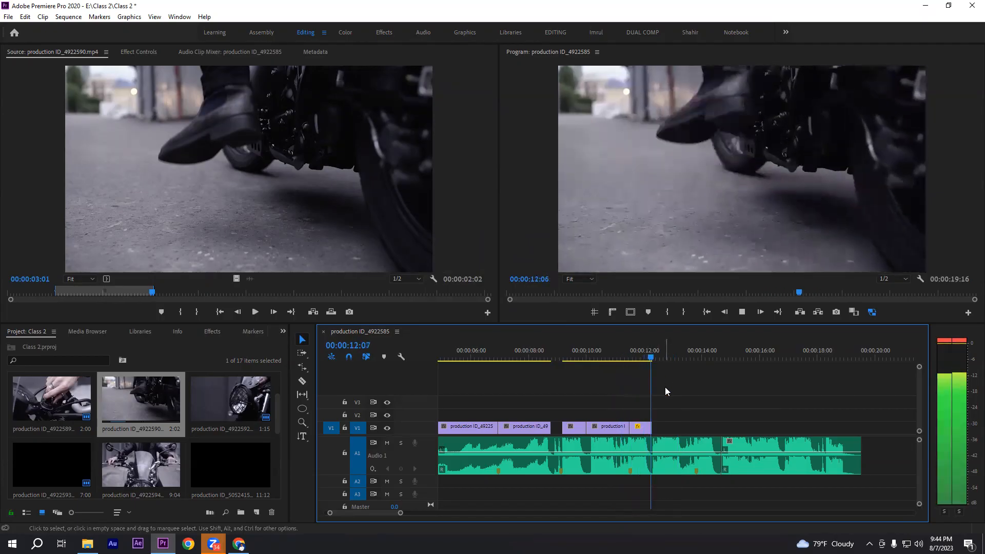
pyautogui.press('space')
# Set the kickstand clip's playback speed to 200%
pyautogui.rightClick(646, 430)
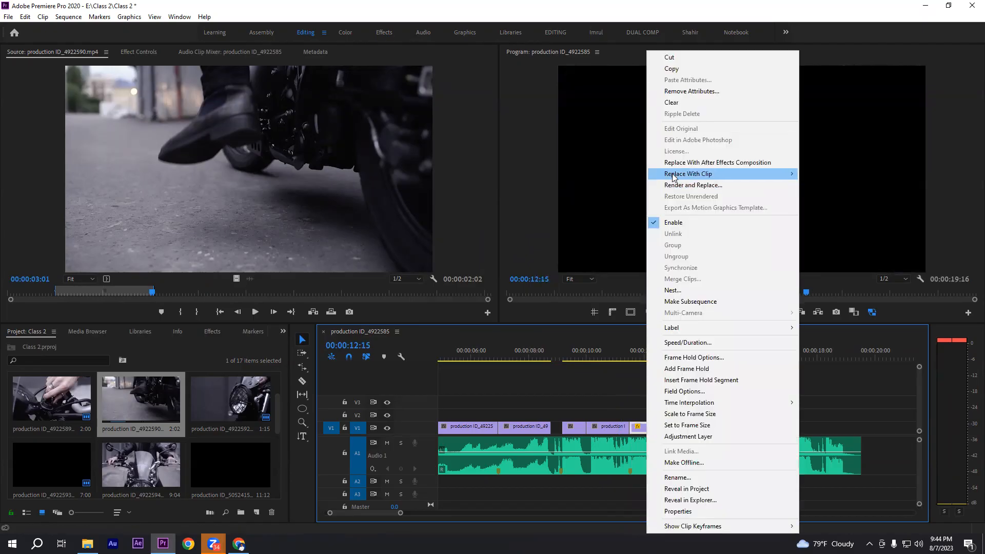
pyautogui.click(680, 342)
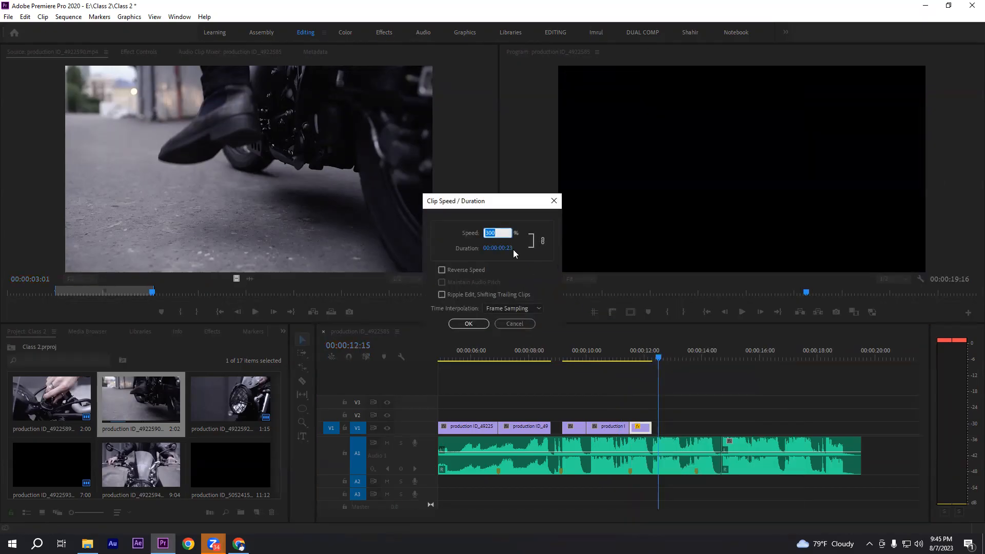
pyautogui.write('20')
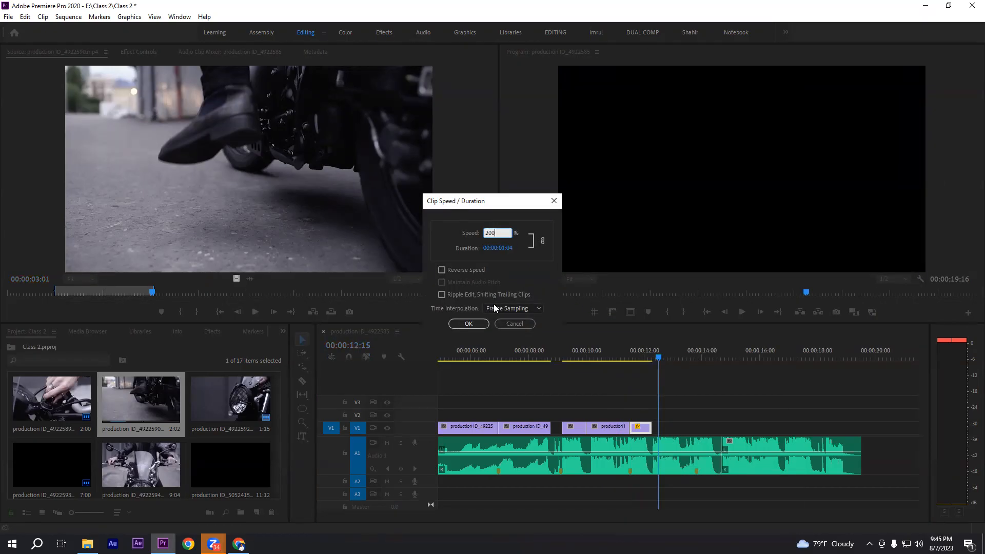
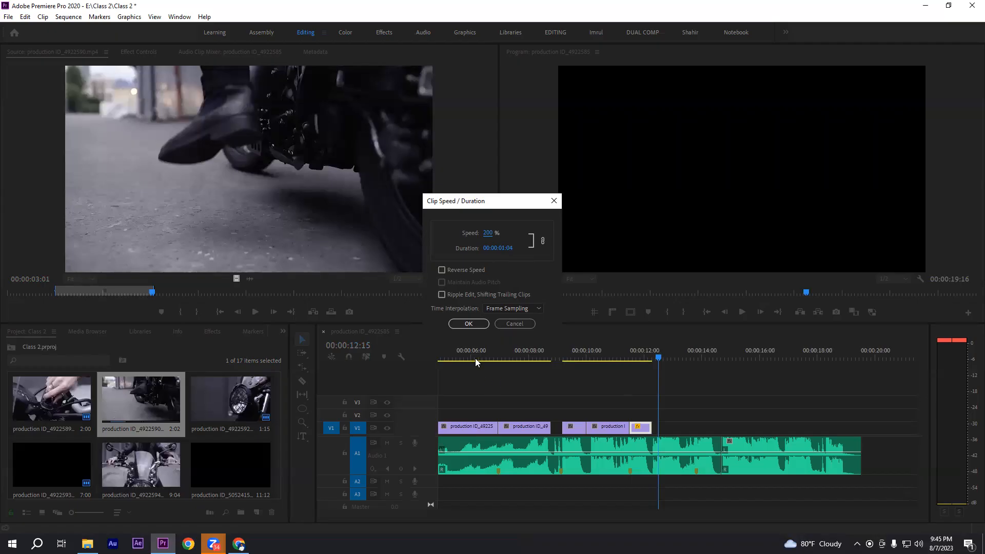
# Apply the kickstand clip's 200% speed and play from the headlight clip to check the motion against the music
pyautogui.click(469, 323)
pyautogui.click(614, 358)
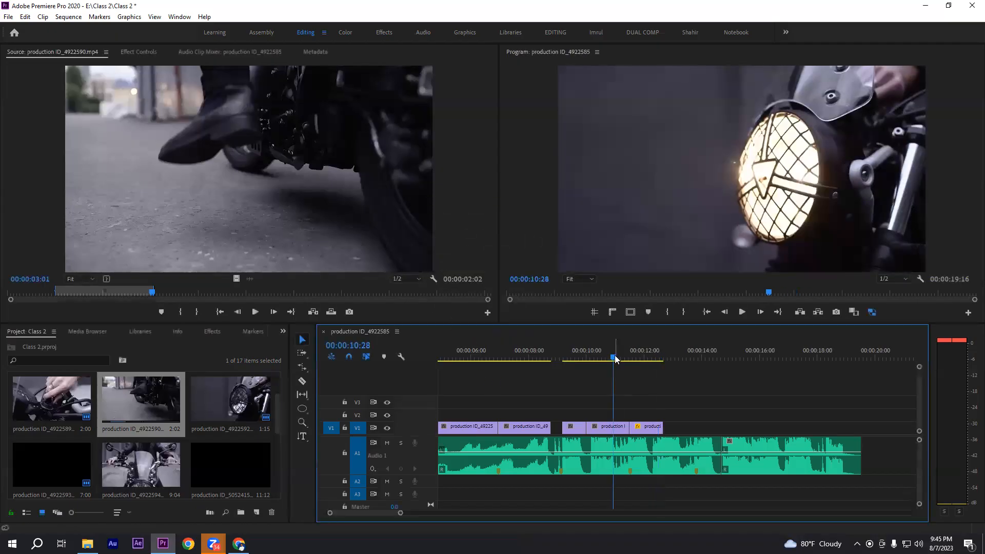
pyautogui.press('space')
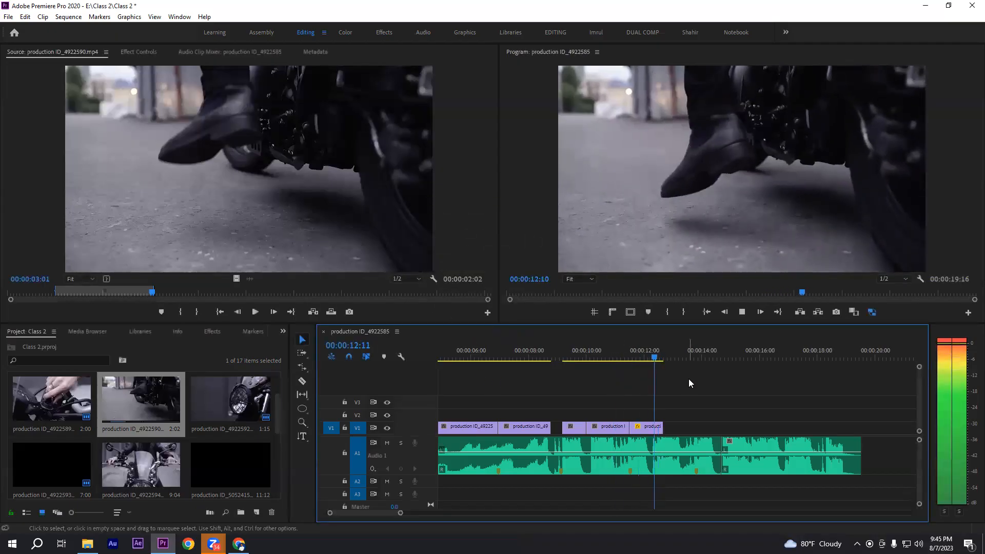
pyautogui.press('space')
# Extend the end of the kickstand clip on V1 to 00:00:12:23
pyautogui.moveTo(676, 360); pyautogui.dragTo(668, 359)
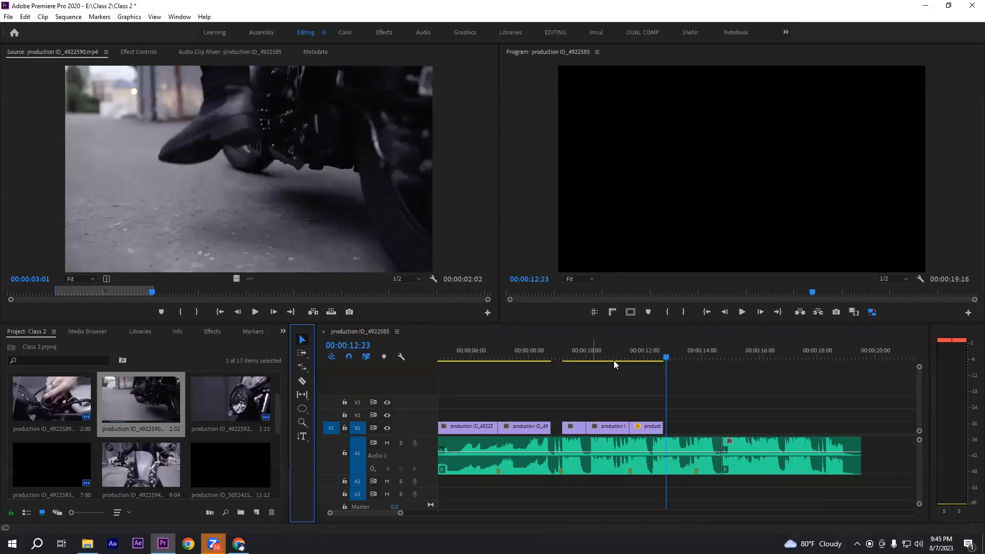
pyautogui.moveTo(661, 428); pyautogui.dragTo(665, 430)
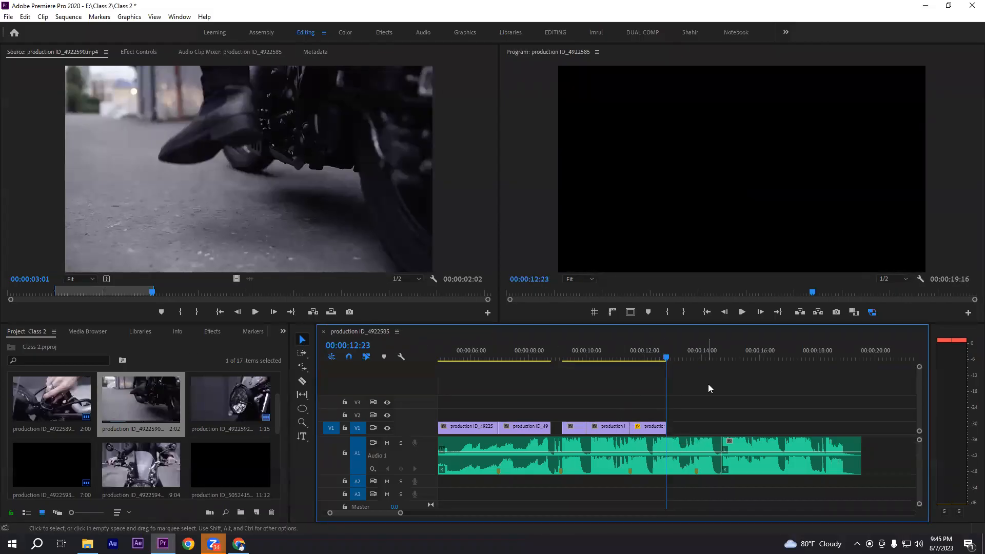
pyautogui.press('-')
pyautogui.moveTo(611, 355)
pyautogui.mouseDown()
pyautogui.moveTo(603, 356)
pyautogui.moveTo(629, 356)
pyautogui.mouseUp()
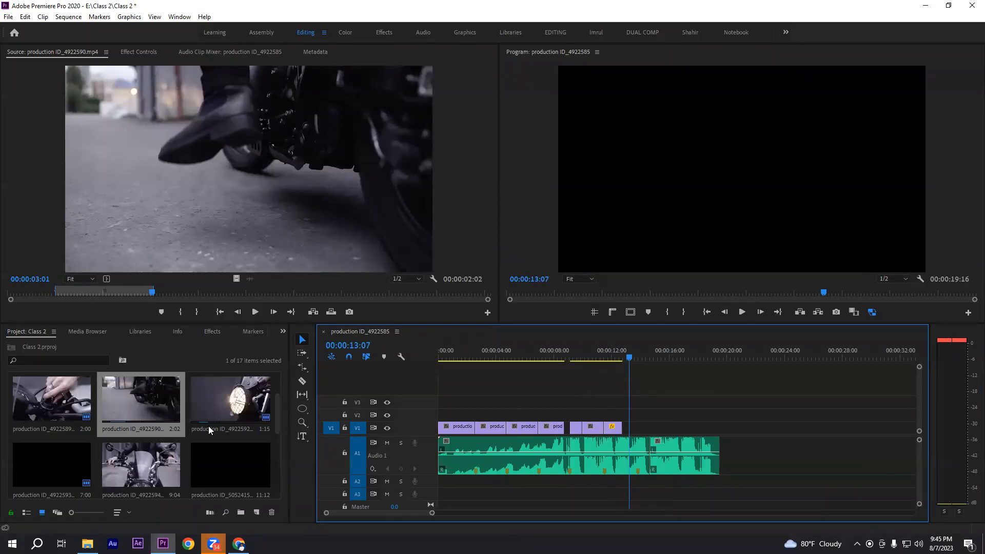
# Find the road-riding clip production ID_5052415.mp4 among the project footage and preview it in the Source monitor from near its start
pyautogui.scroll(-1, 151, 476)
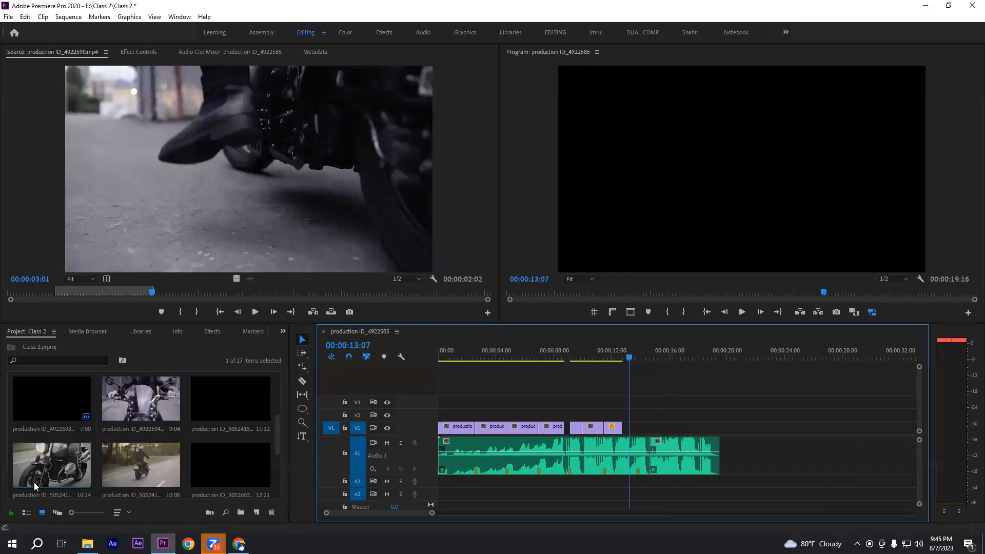
pyautogui.scroll(2, 126, 481)
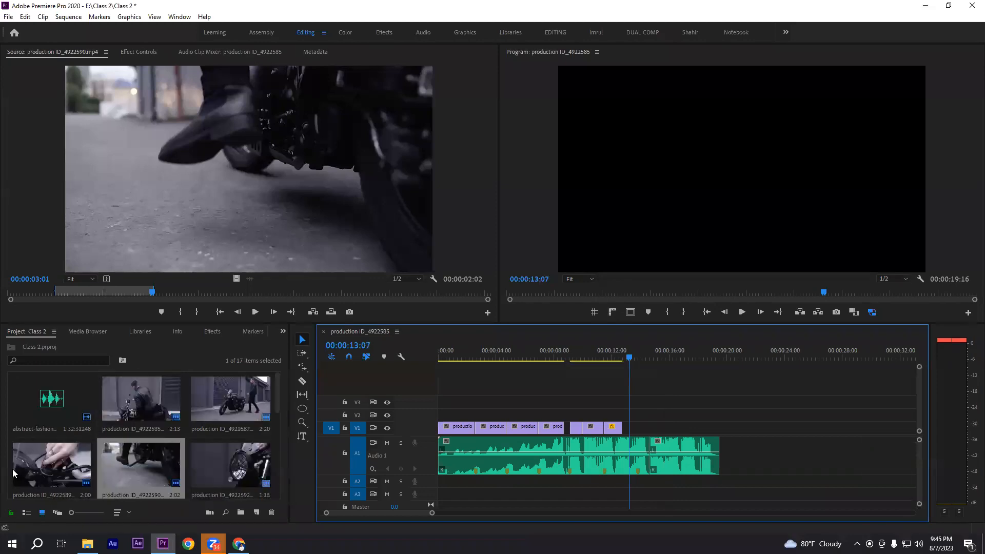
pyautogui.scroll(-1, 195, 405)
pyautogui.scroll(-1, 204, 442)
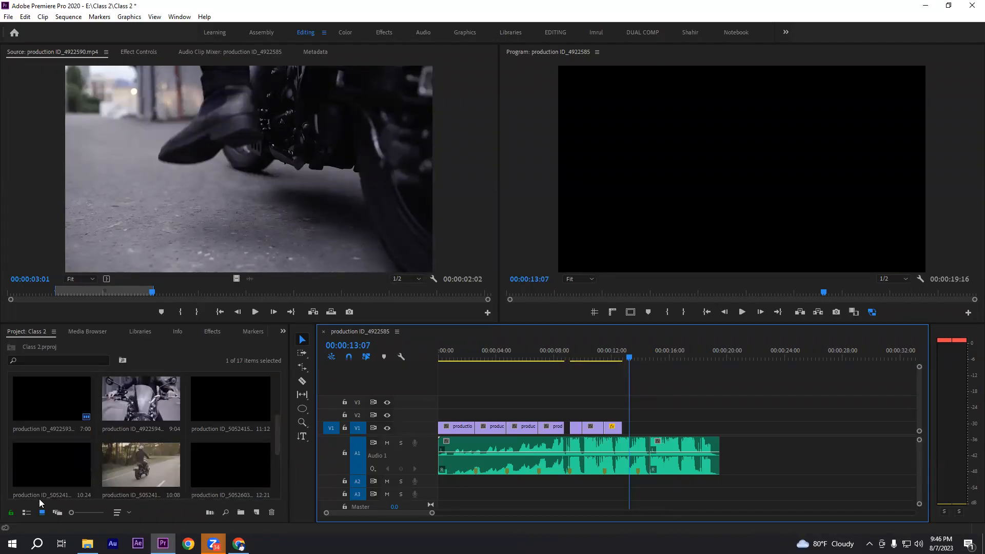
pyautogui.scroll(-2, 39, 492)
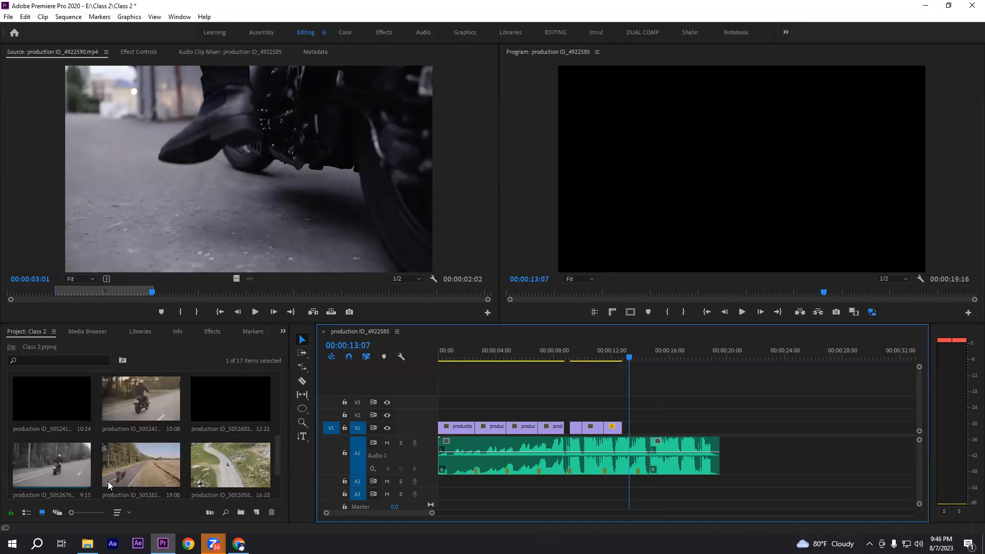
pyautogui.scroll(2, 133, 479)
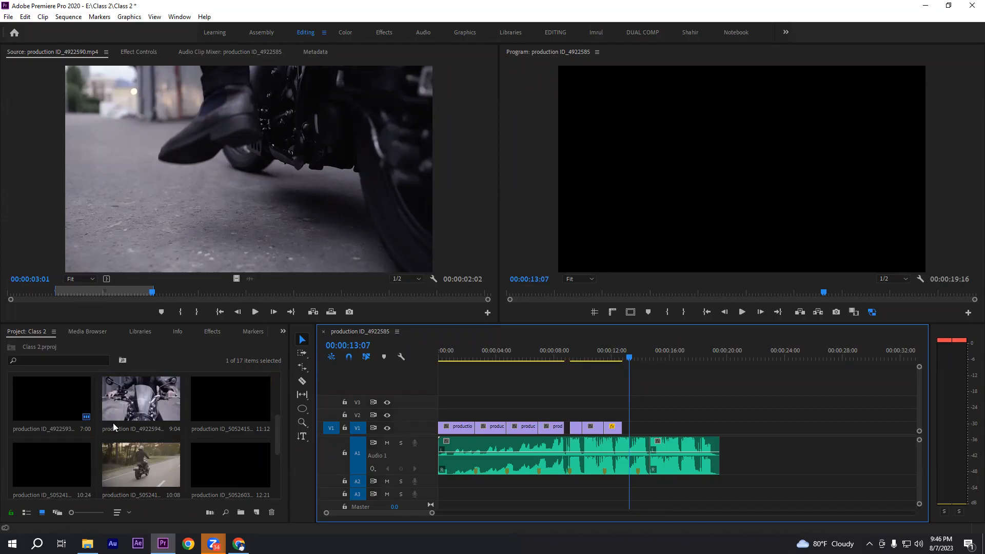
pyautogui.doubleClick(242, 402)
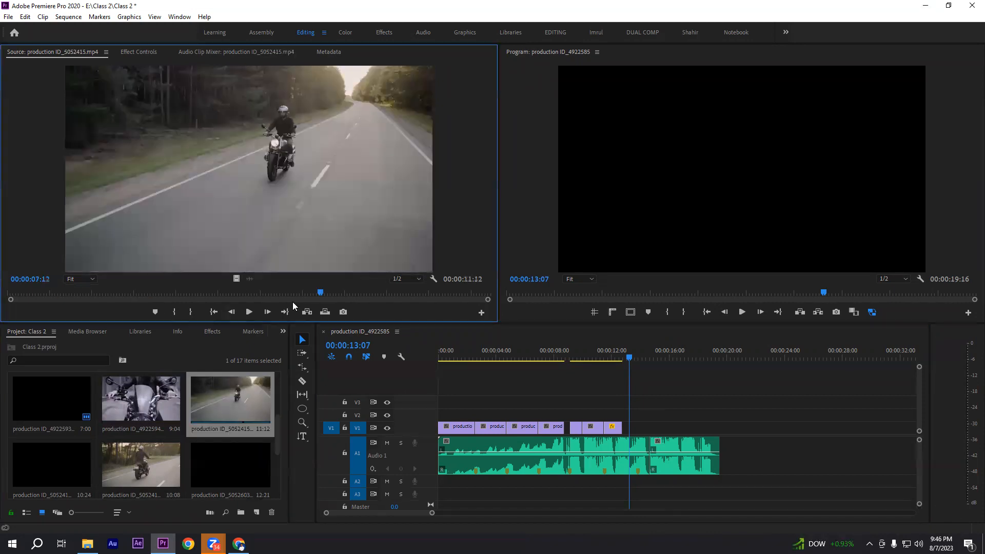
pyautogui.moveTo(323, 292); pyautogui.dragTo(41, 293)
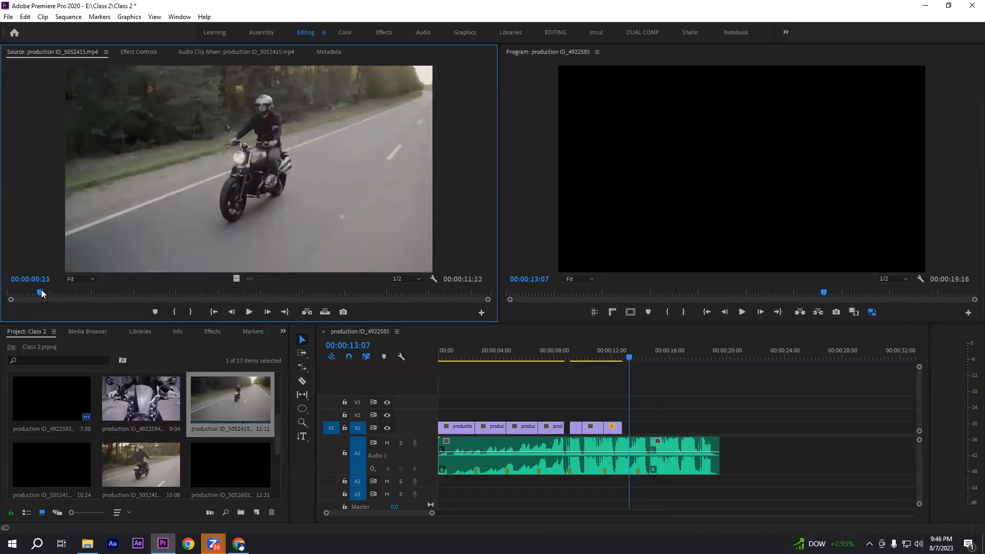
pyautogui.click(248, 313)
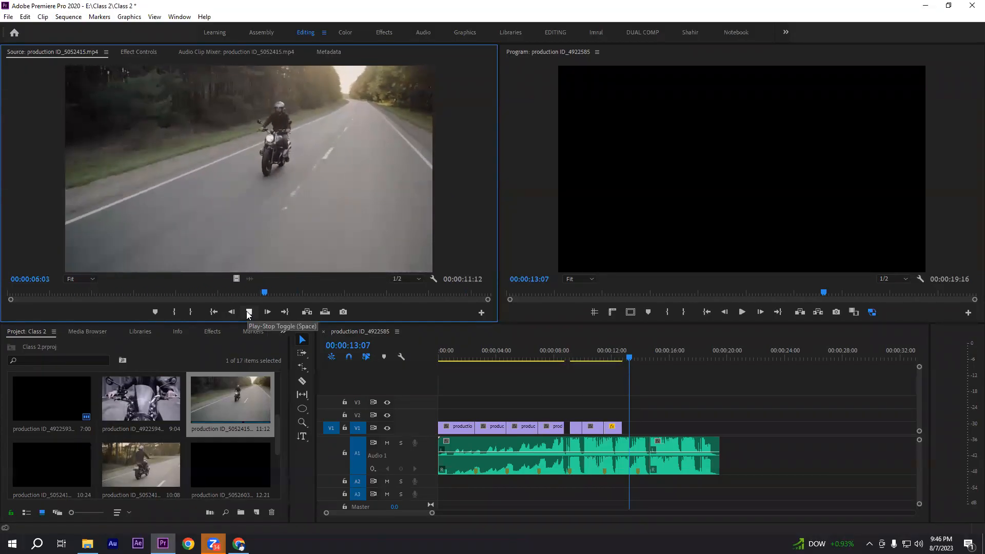
pyautogui.click(249, 311)
pyautogui.click(247, 311)
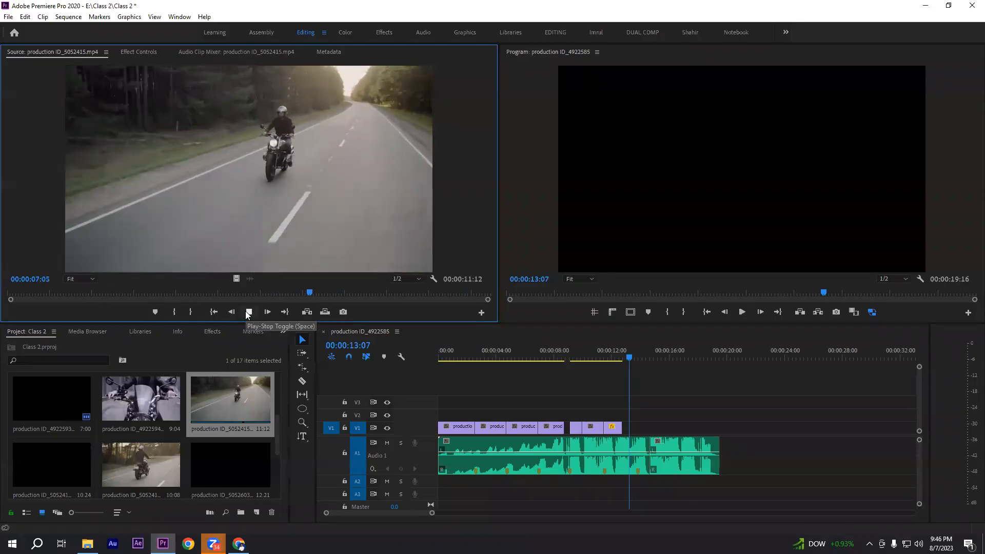
pyautogui.click(245, 311)
# Open the close-up riding clip production ID_5052416.mp4 in the Source monitor and play it from its beginning
pyautogui.scroll(-1, 139, 448)
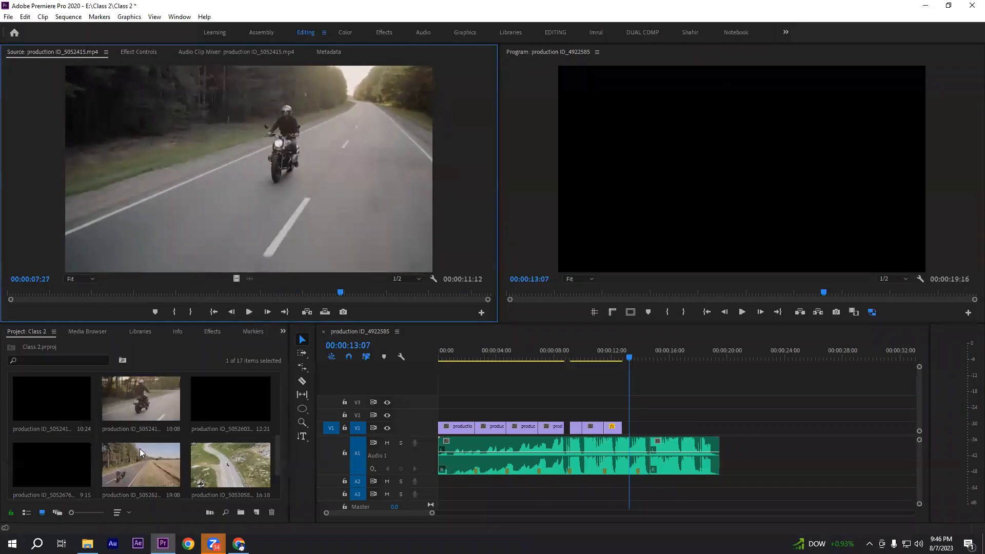
pyautogui.doubleClick(57, 399)
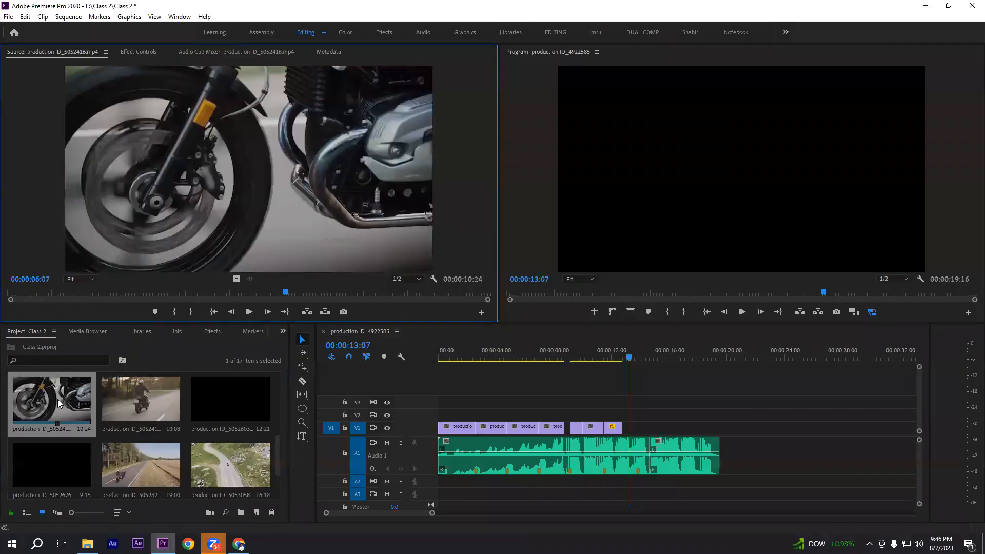
pyautogui.click(214, 312)
pyautogui.click(250, 312)
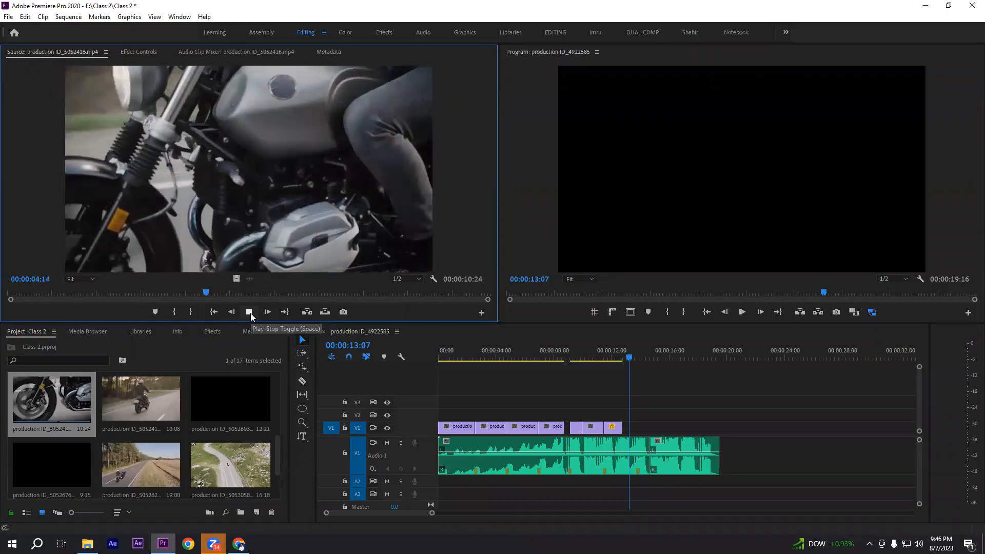
pyautogui.click(250, 312)
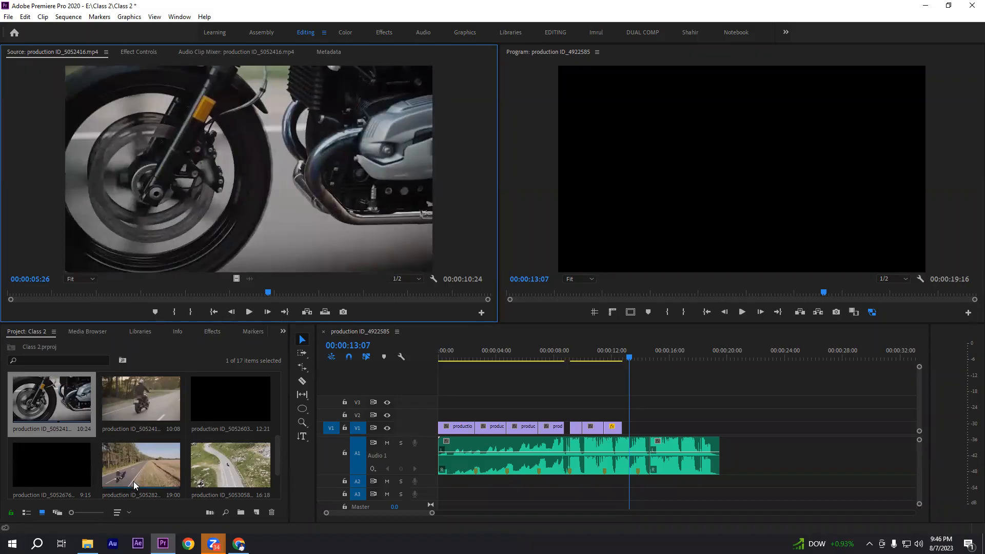
# Look through the remaining project footage, then reopen production ID_5052415.mp4 and review it around 00:00:05:06
pyautogui.scroll(-1, 80, 484)
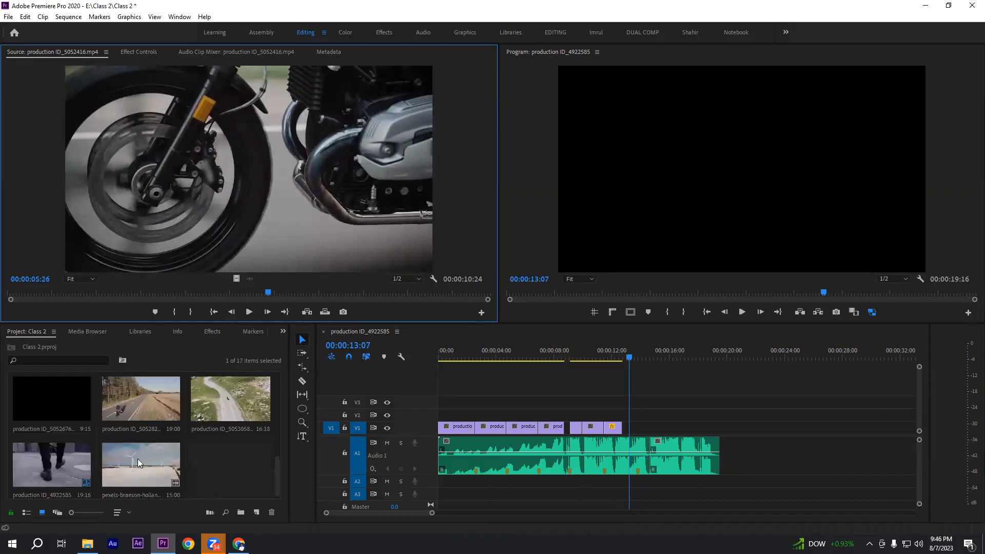
pyautogui.scroll(1, 137, 459)
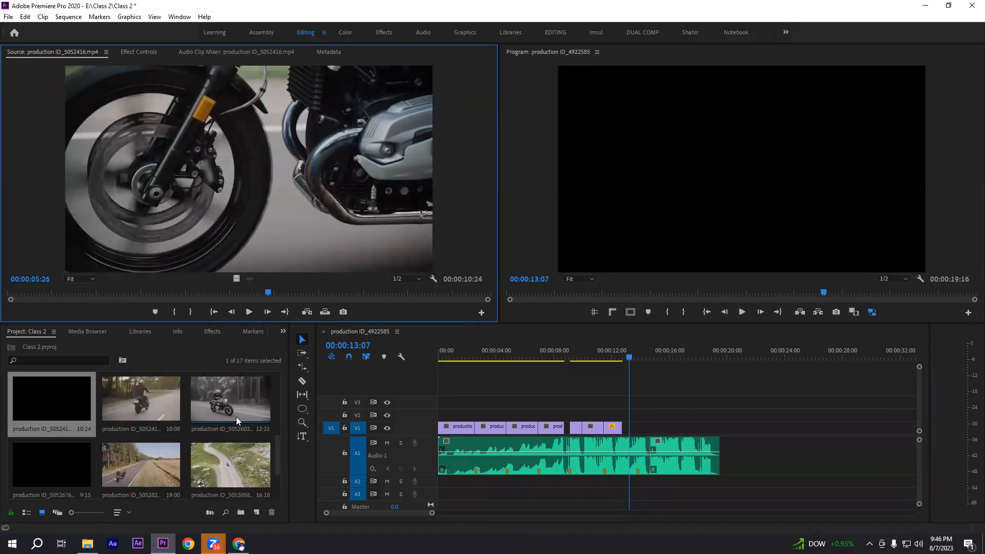
pyautogui.scroll(1, 247, 417)
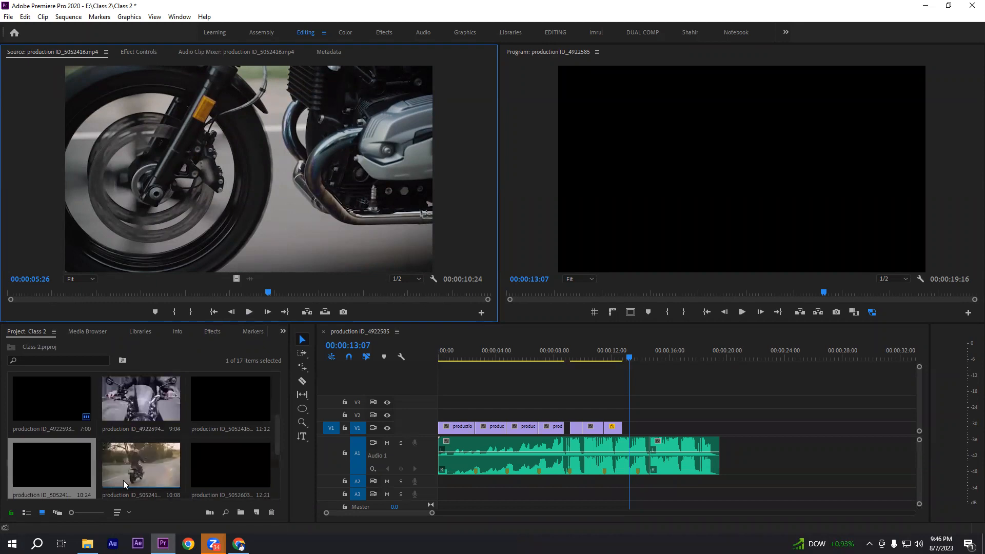
pyautogui.doubleClick(223, 404)
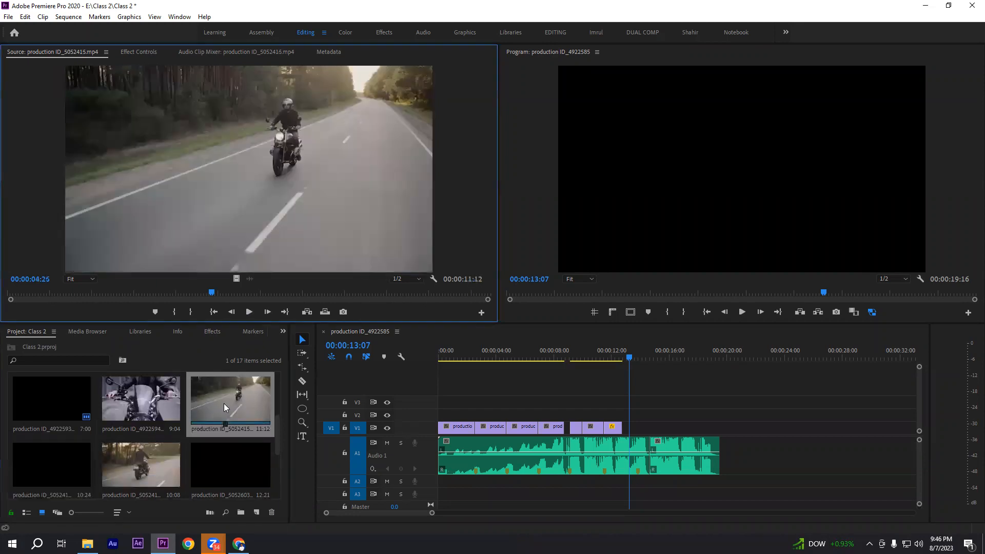
pyautogui.moveTo(212, 293)
pyautogui.mouseDown()
pyautogui.moveTo(137, 297)
pyautogui.moveTo(300, 294)
pyautogui.moveTo(98, 302)
pyautogui.moveTo(226, 297)
pyautogui.mouseUp()
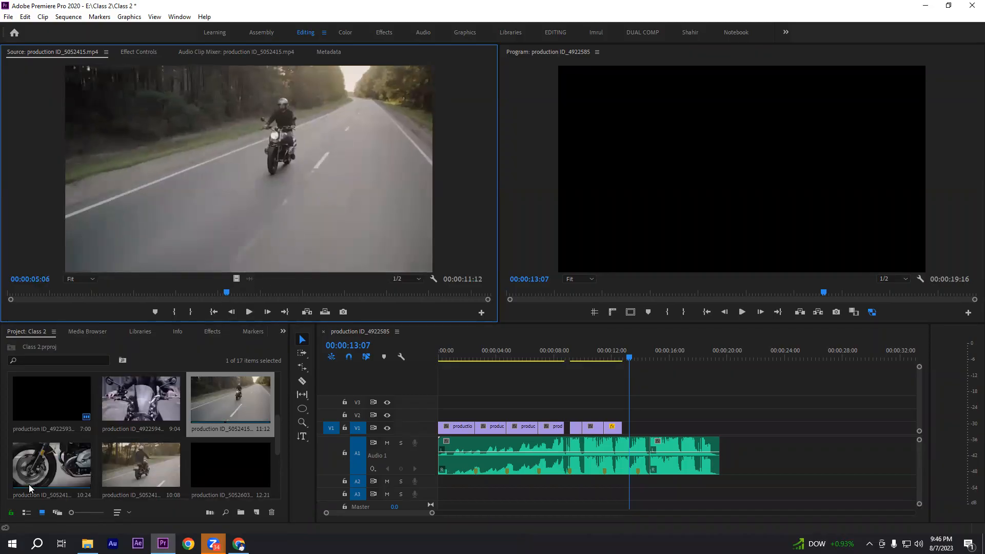
# Reopen production ID_5052416.mp4 in the Source monitor and mark an In point at 00:00:02:27
pyautogui.doubleClick(50, 465)
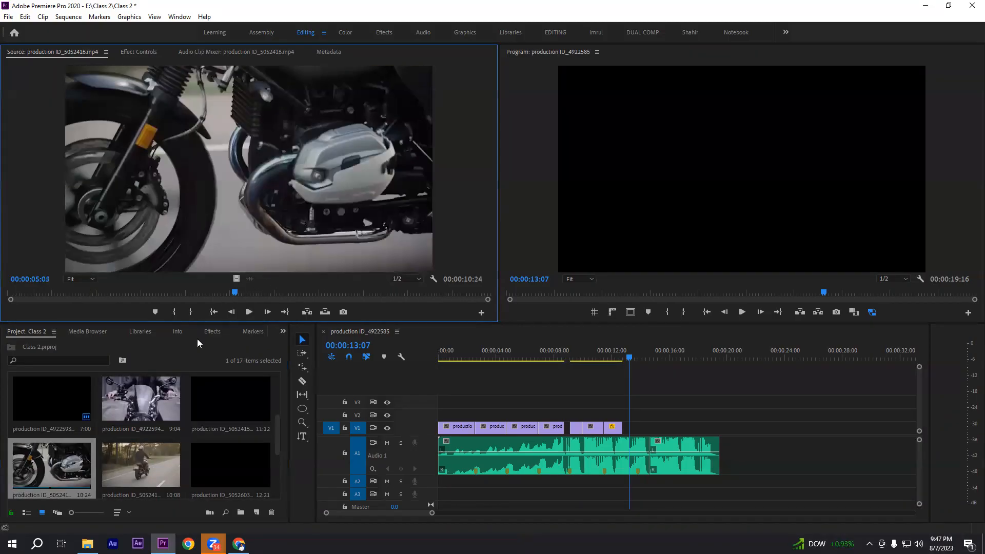
pyautogui.moveTo(233, 292); pyautogui.dragTo(112, 302)
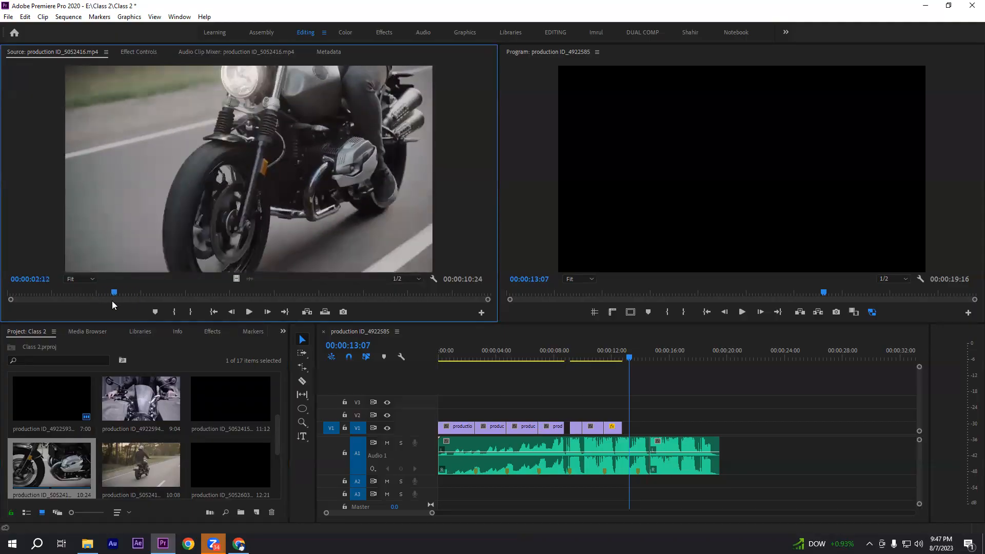
pyautogui.moveTo(22, 294); pyautogui.dragTo(136, 293)
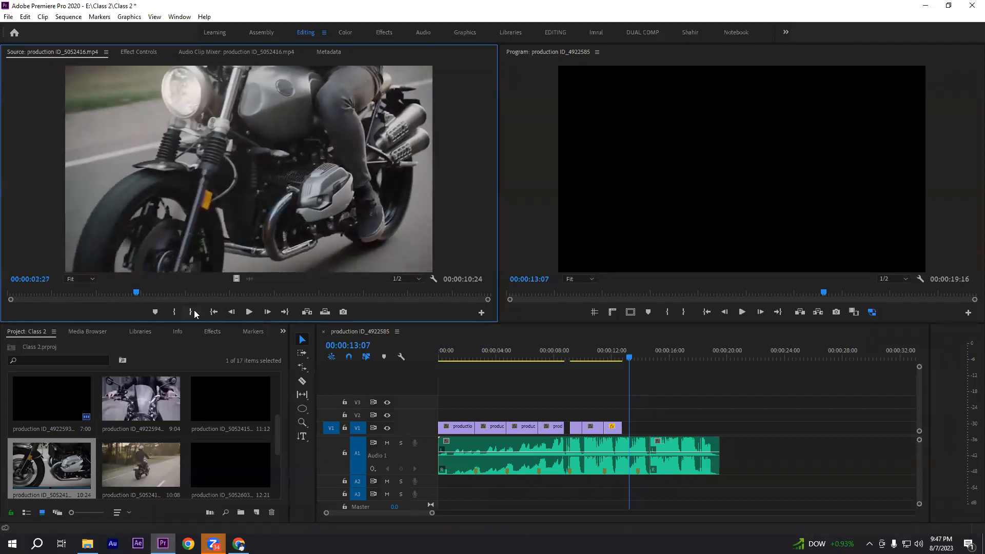
pyautogui.click(179, 311)
# Mark an Out point at 00:00:04:26 in production ID_5052416.mp4 and place the marked video range on V1 directly after the kickstand clip
pyautogui.click(255, 312)
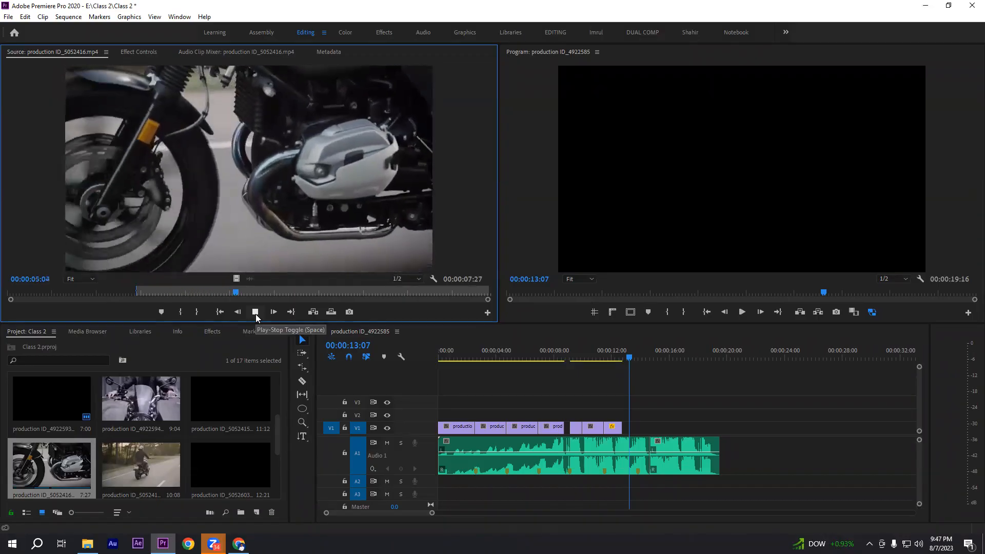
pyautogui.click(255, 312)
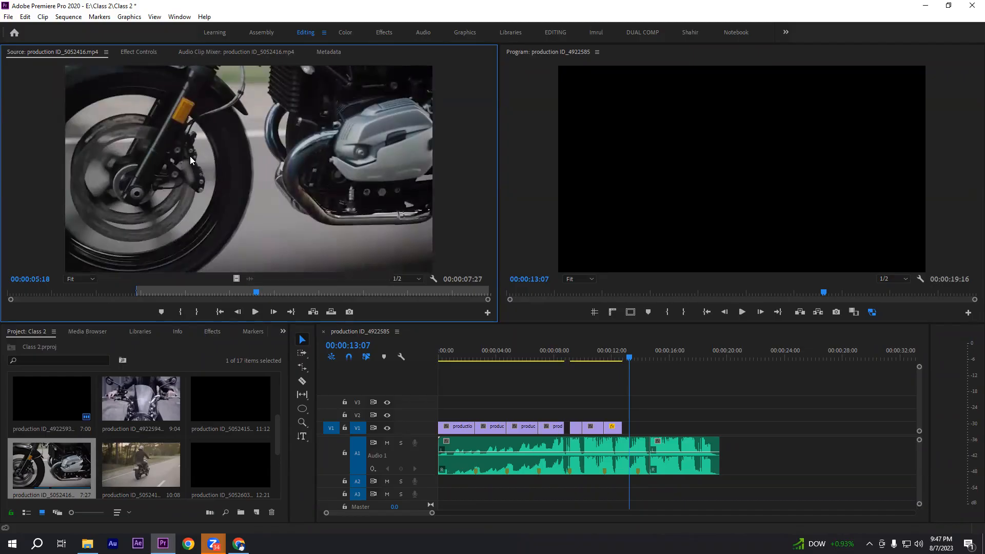
pyautogui.moveTo(262, 292); pyautogui.dragTo(384, 292)
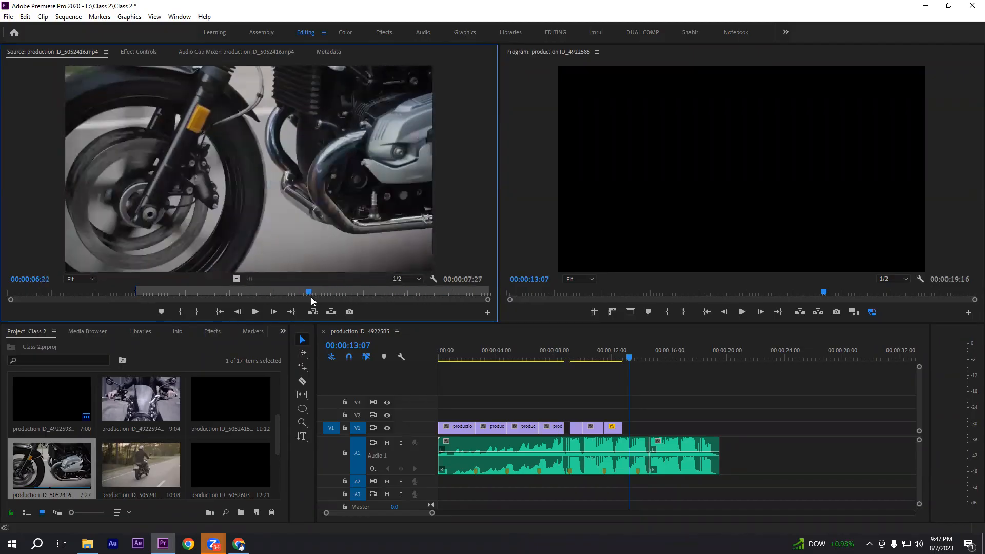
pyautogui.click(140, 298)
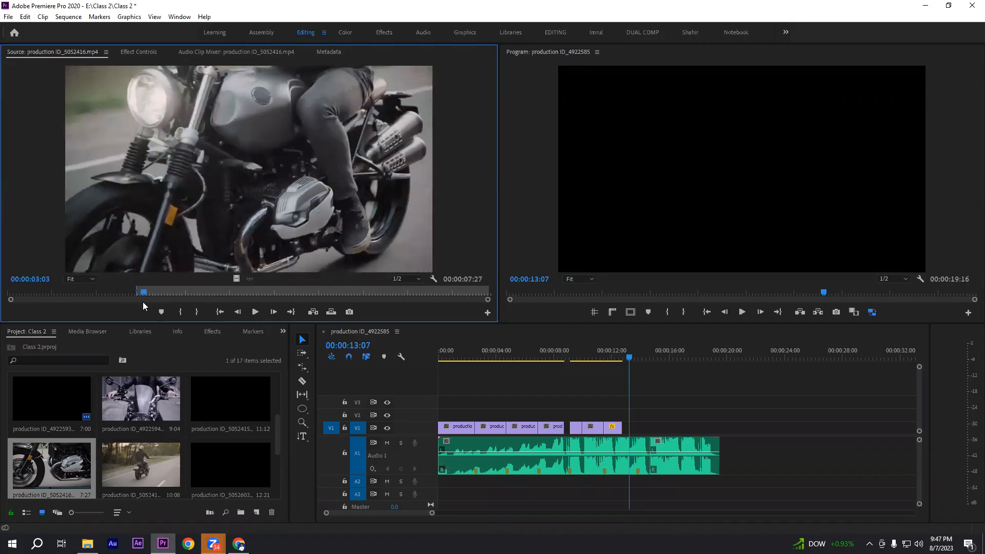
pyautogui.click(254, 312)
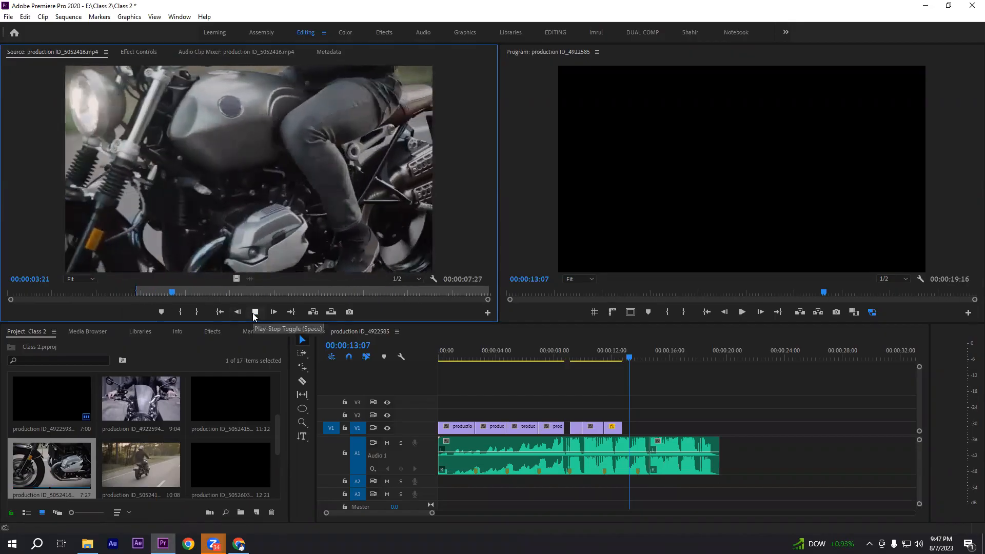
pyautogui.click(255, 312)
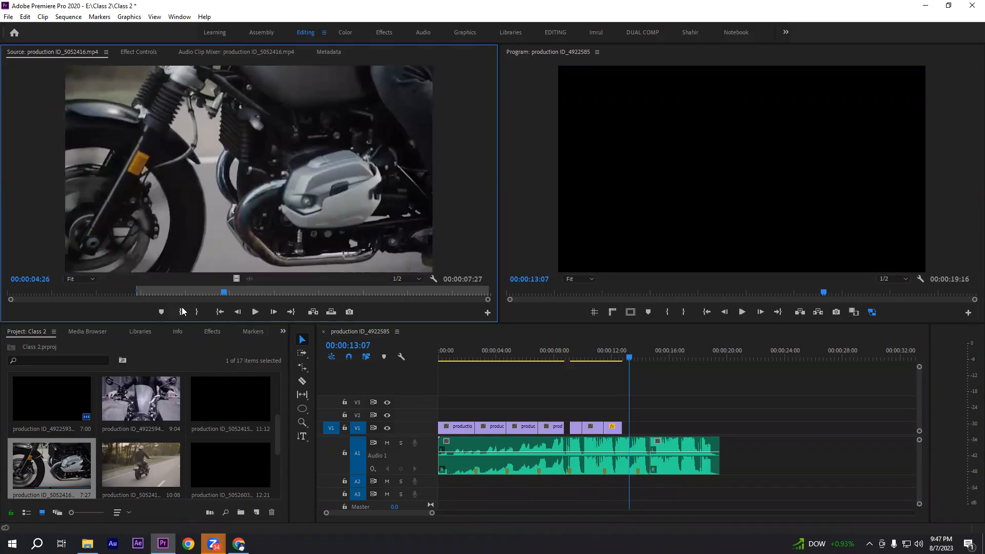
pyautogui.click(198, 312)
pyautogui.moveTo(236, 279); pyautogui.dragTo(623, 425)
# Play the sequence from the headlight clip to check the newly added riding clip against the music
pyautogui.click(610, 356)
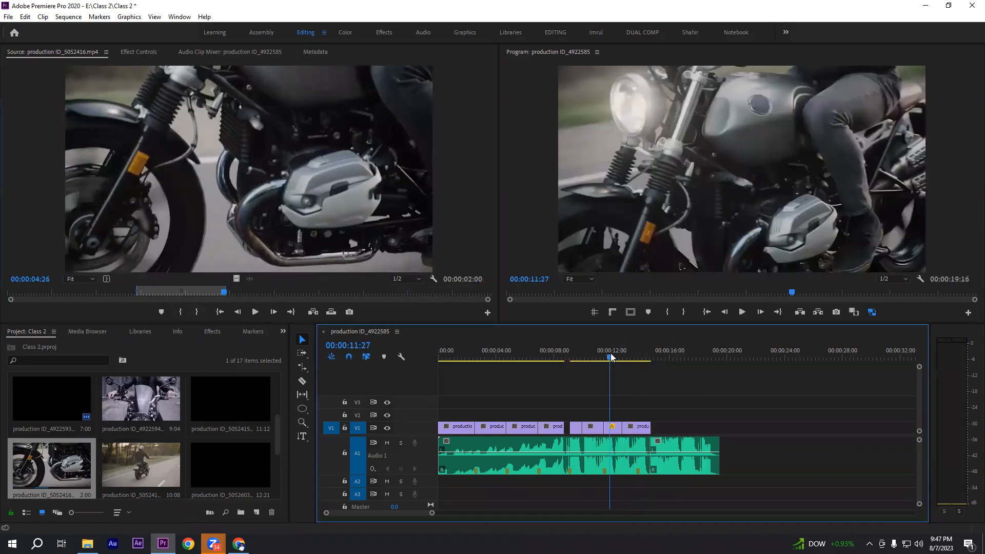
pyautogui.click(593, 356)
pyautogui.press('space')
pyautogui.press('space')
pyautogui.scroll(-1, 649, 379)
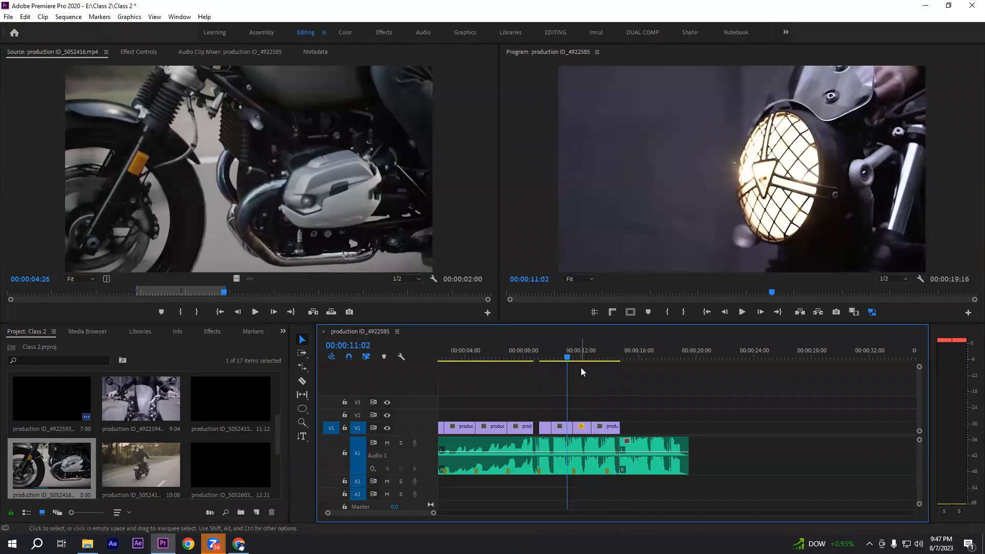
pyautogui.moveTo(582, 409); pyautogui.dragTo(639, 434)
pyautogui.click(643, 406)
# Replay the sequence from the headlight and kickstand clips to judge how the riding clip's motion fits the music
pyautogui.click(742, 311)
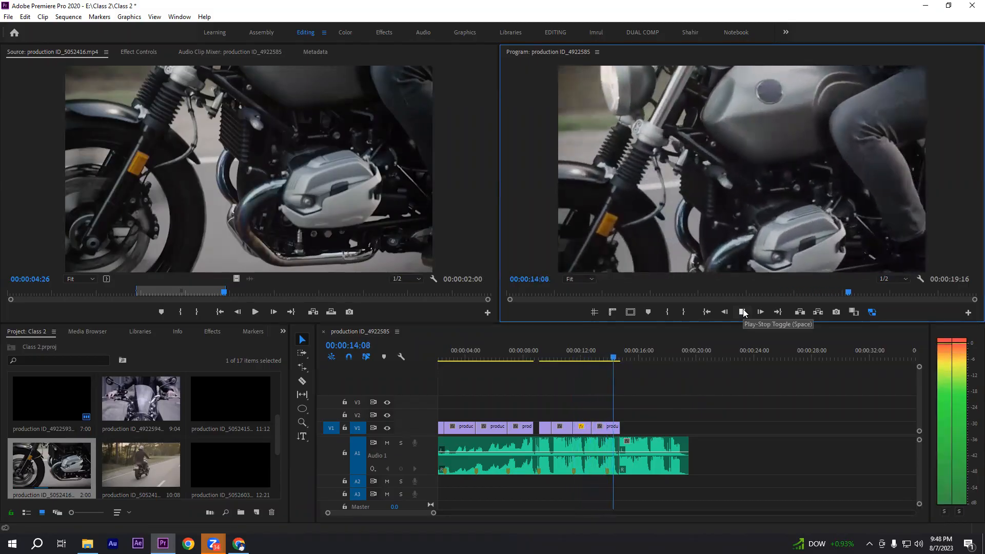
pyautogui.click(741, 312)
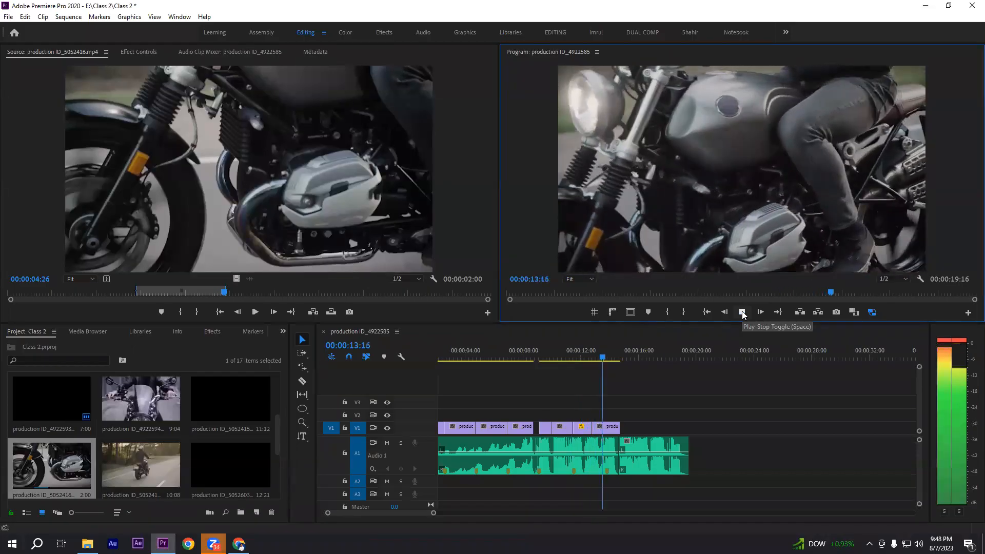
pyautogui.click(742, 312)
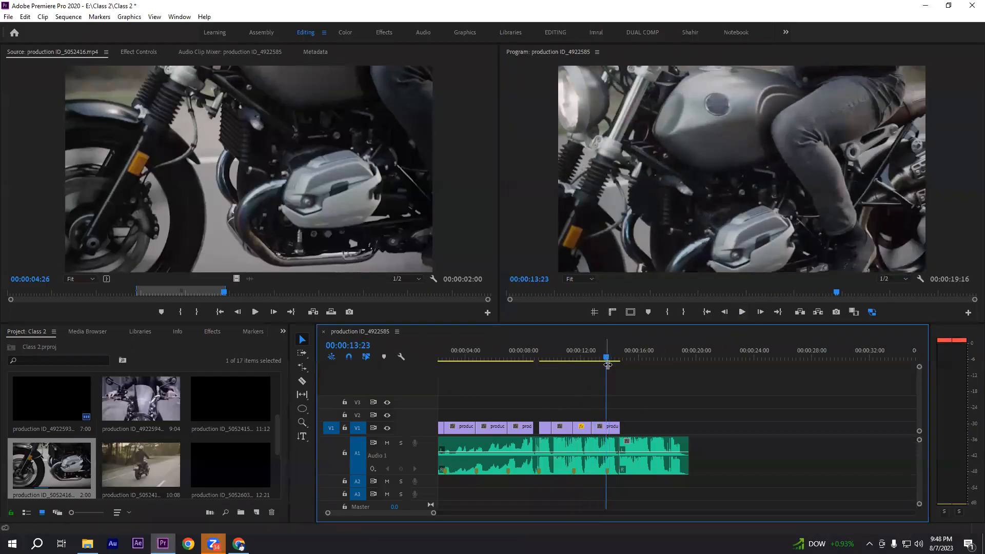
pyautogui.click(587, 352)
pyautogui.click(741, 312)
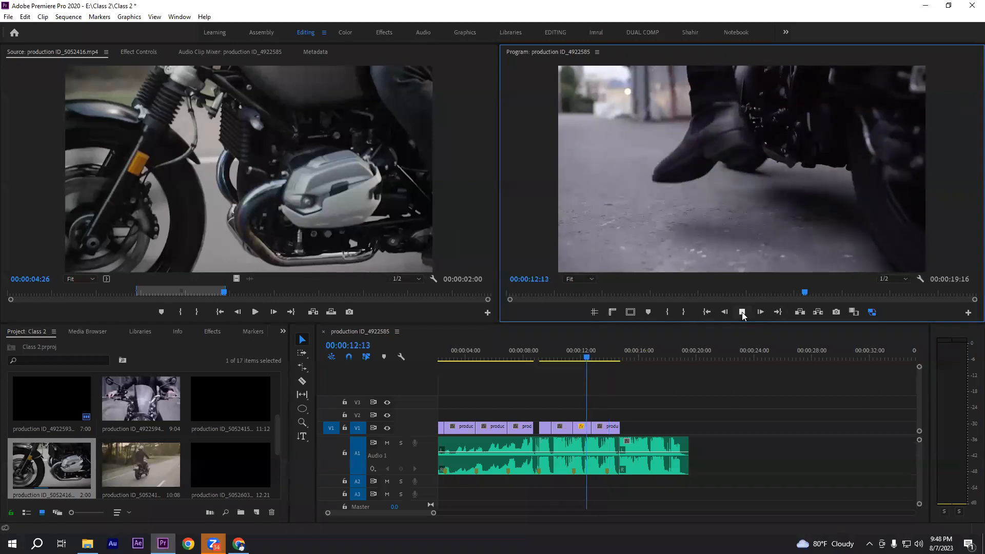
pyautogui.click(742, 312)
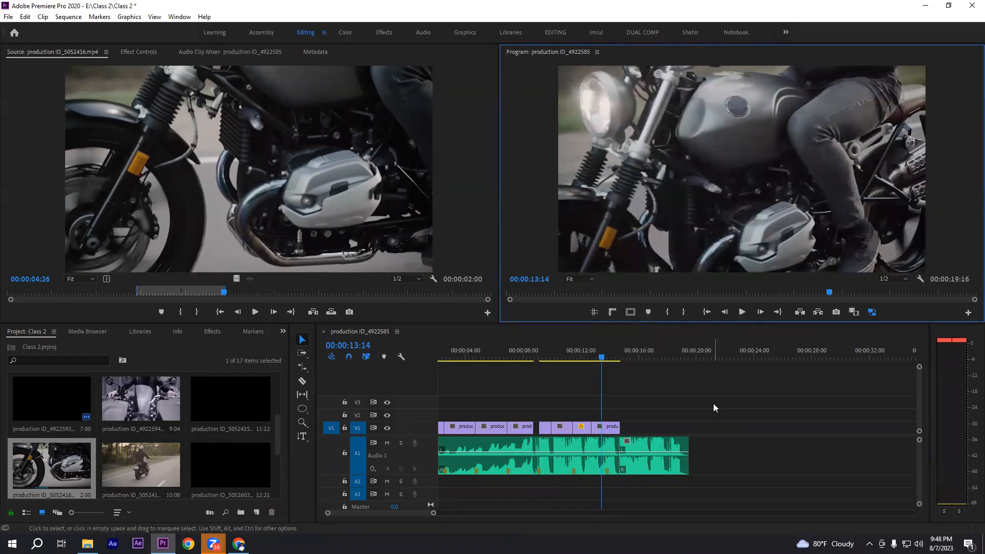
# Examine the clip cuts and the gap on V1 against the A1 audio markers between 00:00:07:23 and 00:00:11:28
pyautogui.moveTo(583, 409); pyautogui.dragTo(650, 456)
pyautogui.click(605, 414)
pyautogui.moveTo(529, 349); pyautogui.dragTo(519, 351)
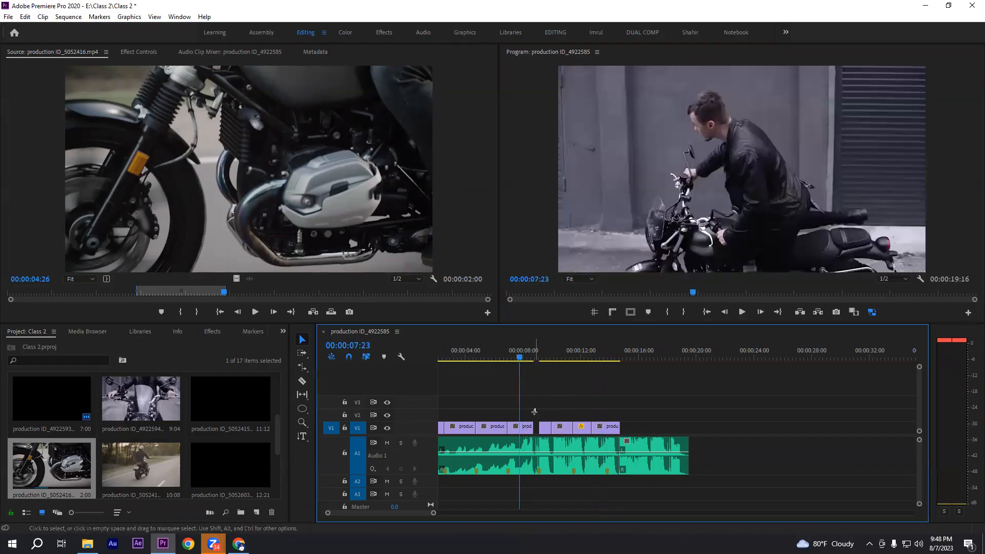
pyautogui.click(536, 442)
pyautogui.click(545, 407)
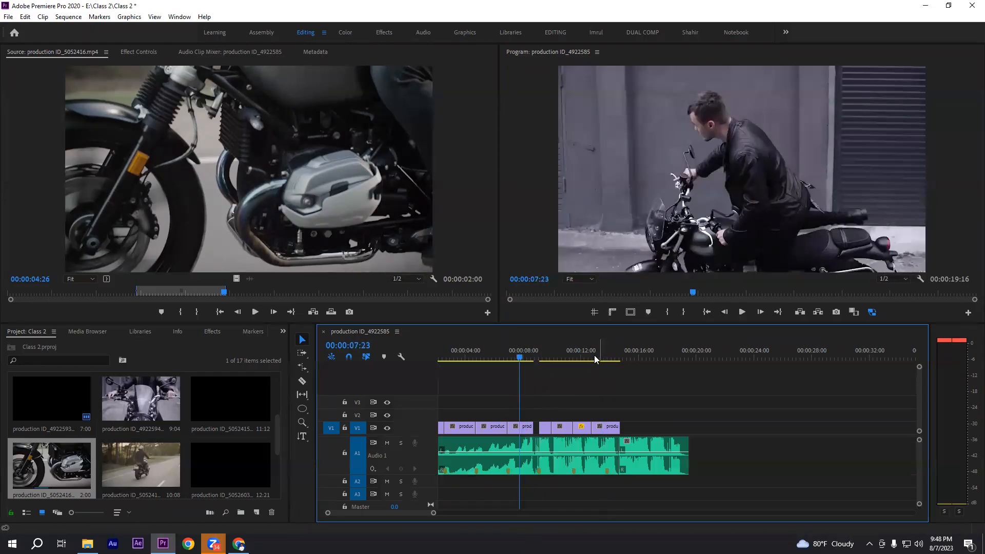
pyautogui.click(563, 354)
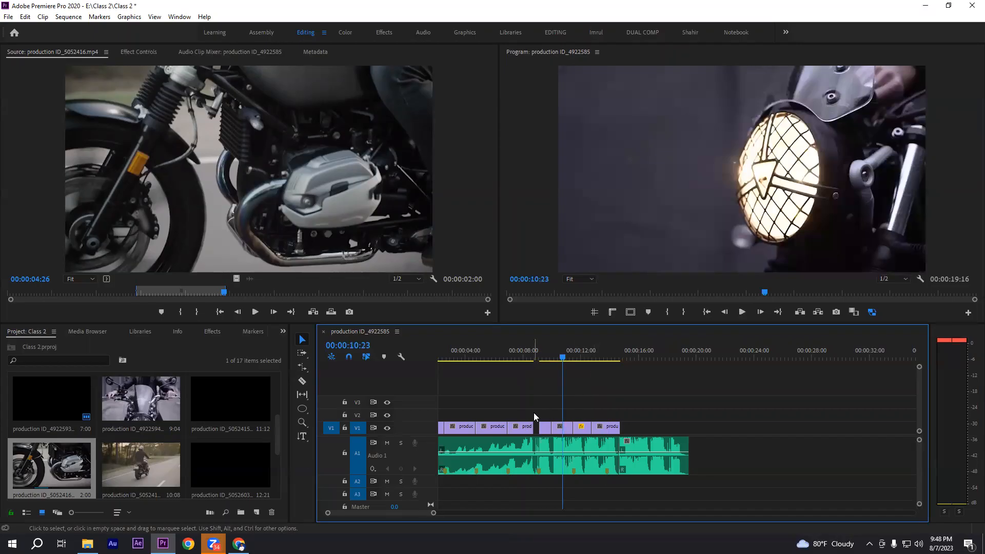
pyautogui.click(536, 436)
pyautogui.click(537, 399)
pyautogui.click(579, 359)
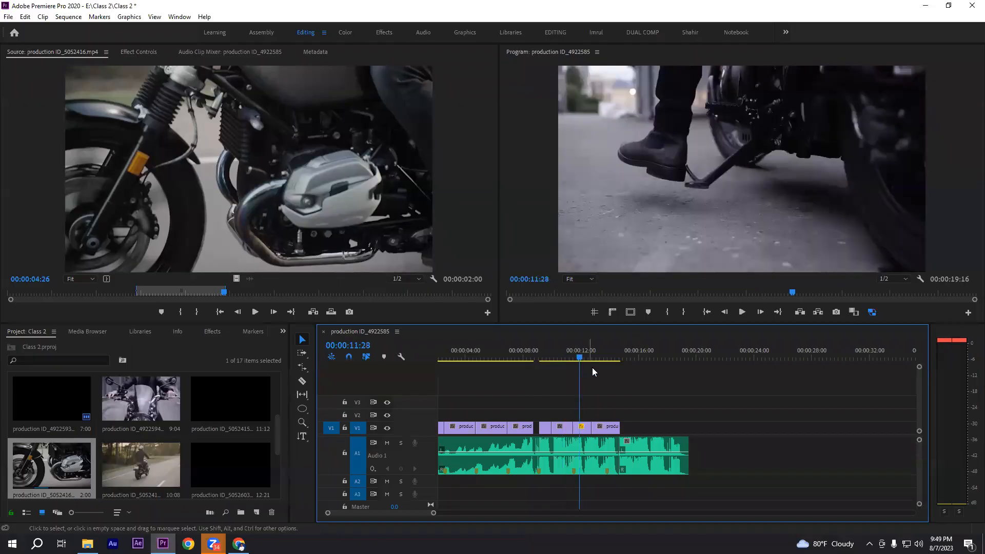
pyautogui.moveTo(642, 406); pyautogui.dragTo(577, 486)
pyautogui.click(553, 401)
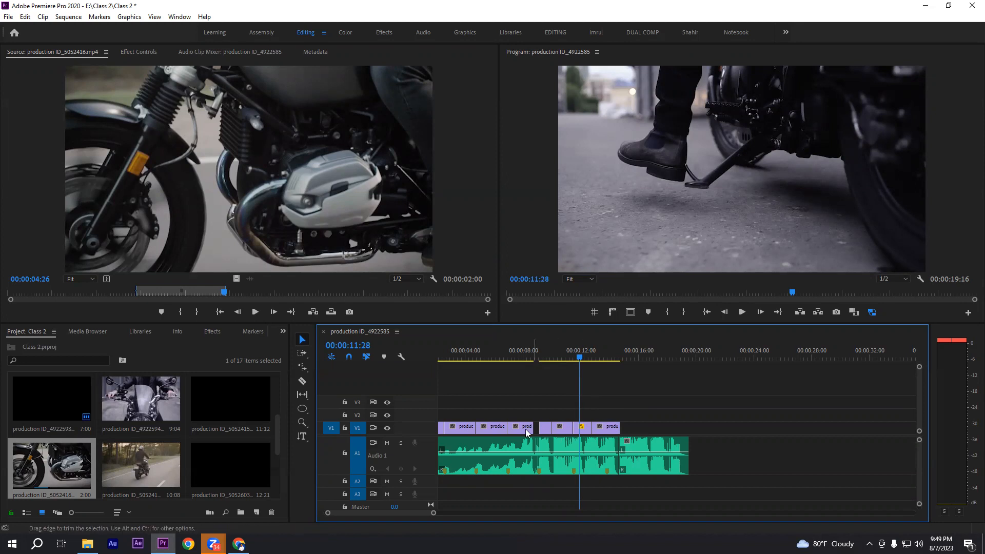
pyautogui.moveTo(535, 405); pyautogui.dragTo(546, 493)
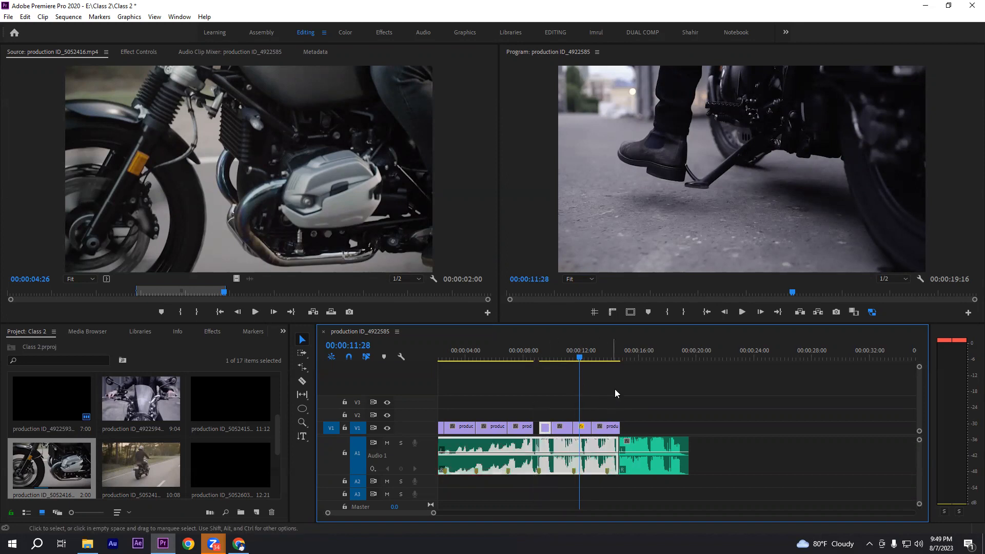
pyautogui.click(613, 389)
# Play the sequence from 00:00:12:06 in the kickstand clip into the riding clip to check its pace
pyautogui.press('=')
pyautogui.press('=')
pyautogui.scroll(-1, 717, 408)
pyautogui.press('-')
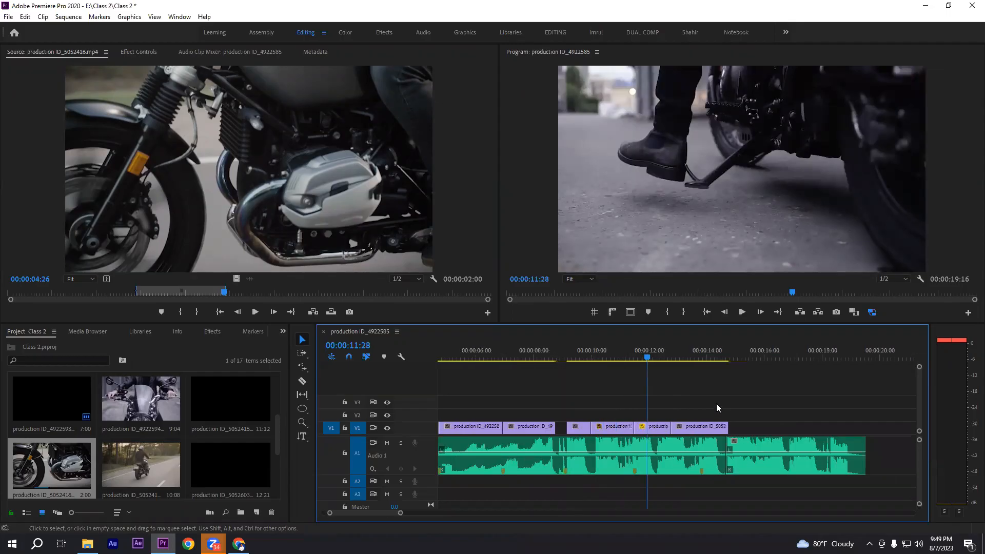
pyautogui.moveTo(648, 355); pyautogui.dragTo(676, 354)
pyautogui.scroll(-1, 718, 355)
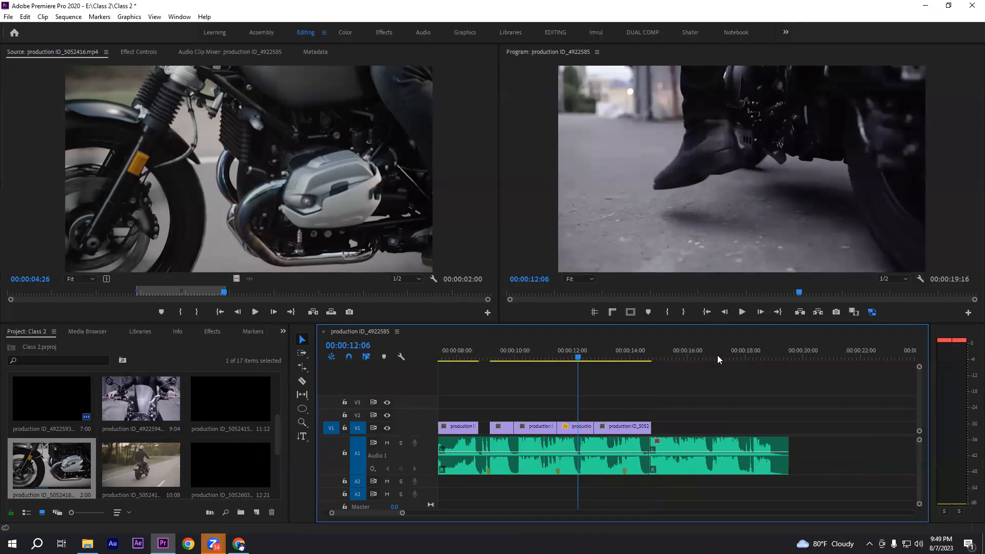
pyautogui.click(741, 312)
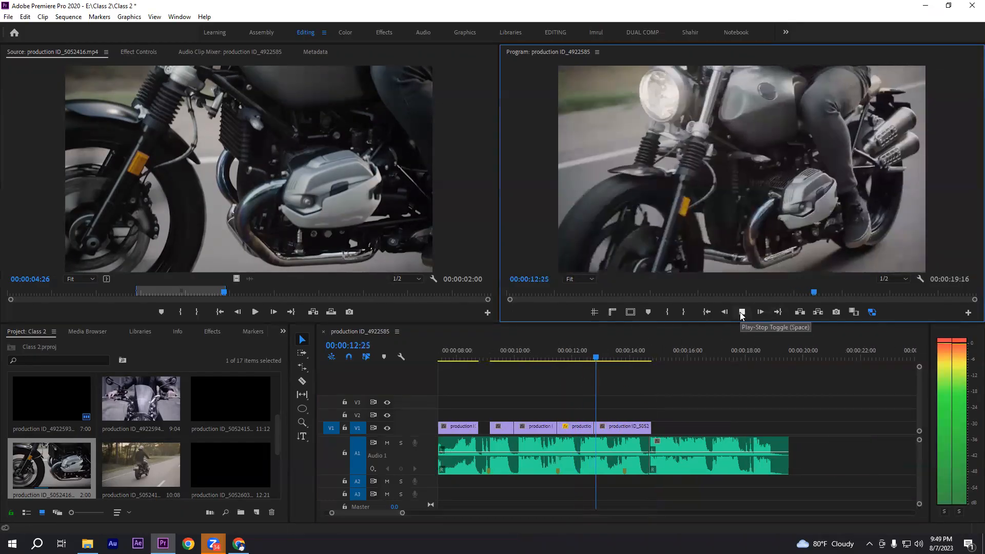
pyautogui.press('space')
# Set the speed of the riding clip at the end of V1 to 80%
pyautogui.click(623, 430)
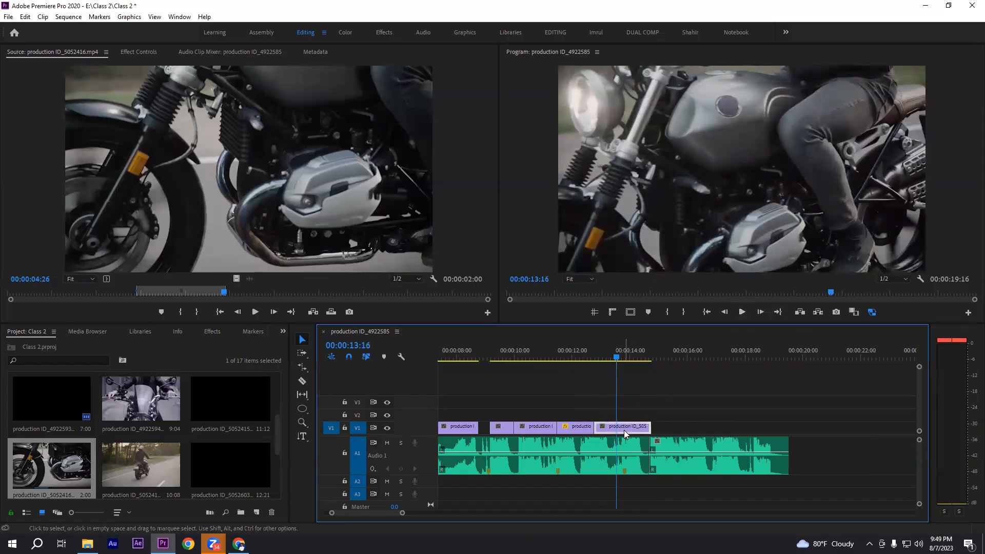
pyautogui.rightClick(624, 430)
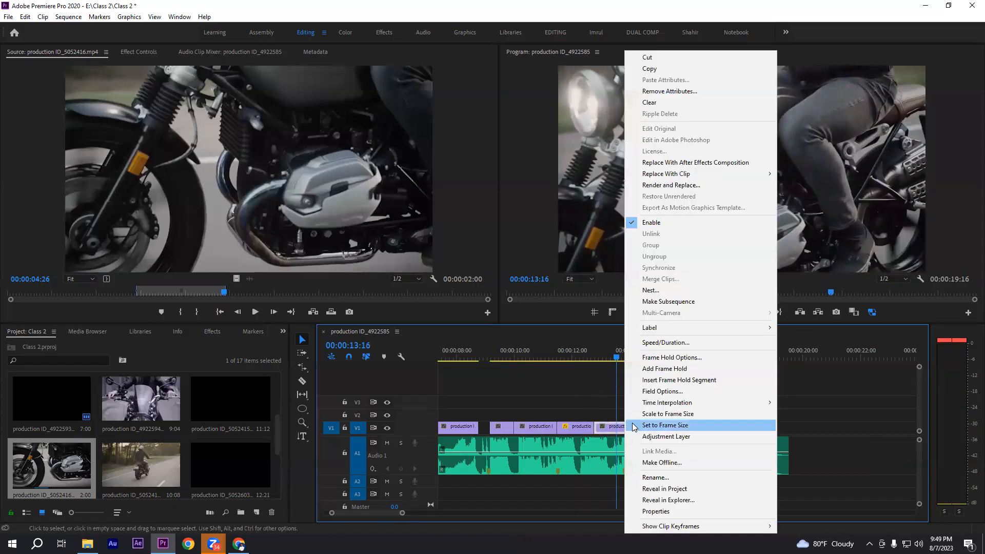
pyautogui.click(666, 342)
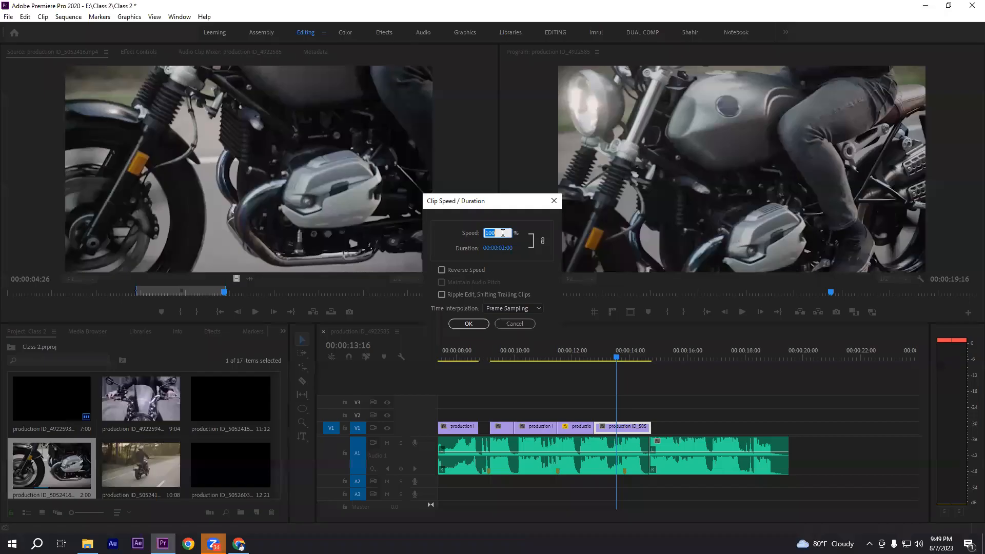
pyautogui.write('80')
pyautogui.click(467, 324)
# Play the slowed riding clip against the music and trim its end to 00:00:14:14
pyautogui.click(575, 353)
pyautogui.click(741, 313)
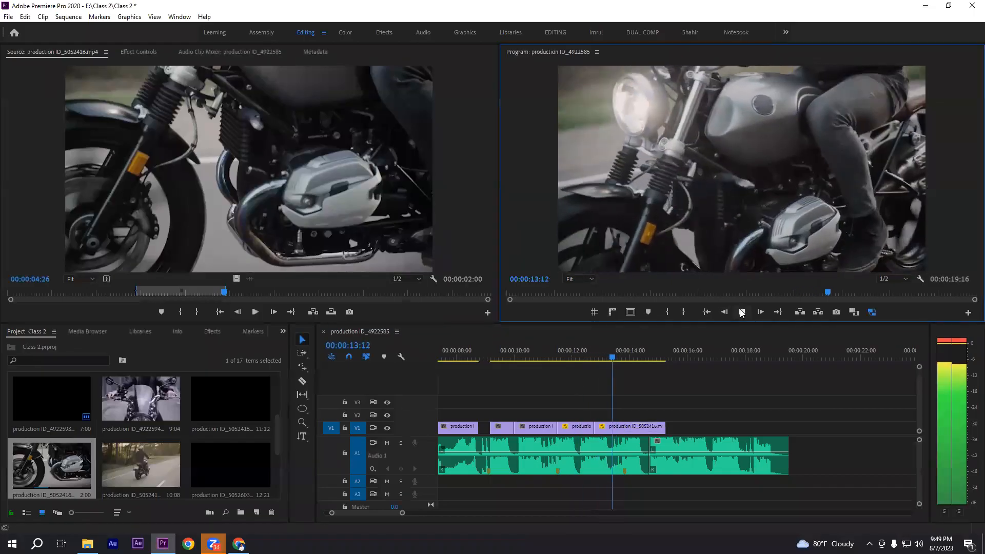
pyautogui.press('space')
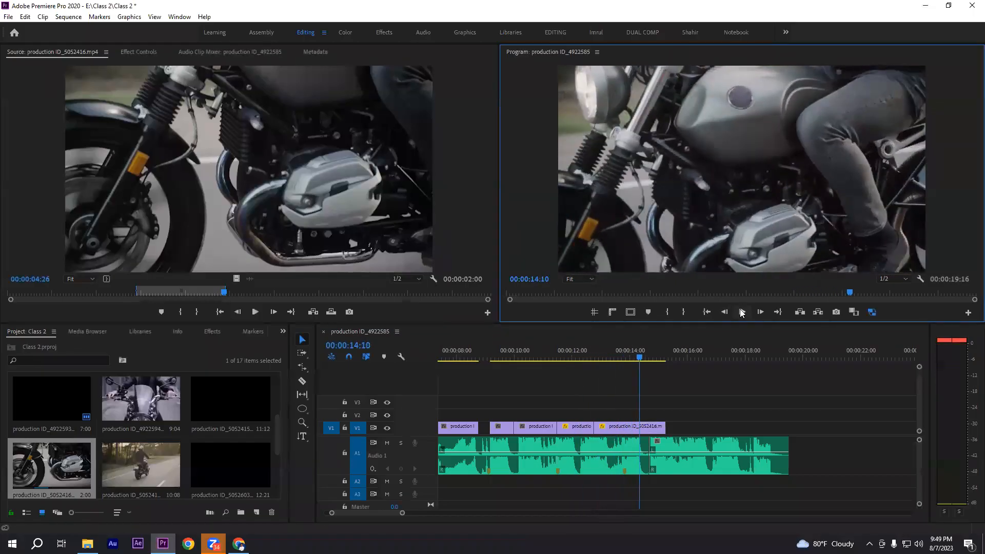
pyautogui.click(640, 357)
pyautogui.moveTo(640, 360); pyautogui.dragTo(644, 359)
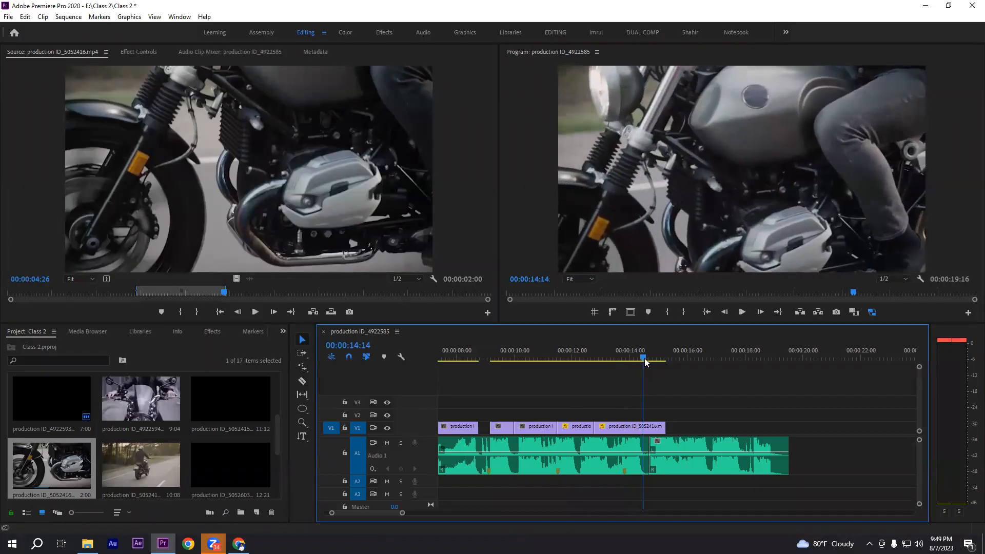
pyautogui.moveTo(661, 426); pyautogui.dragTo(642, 426)
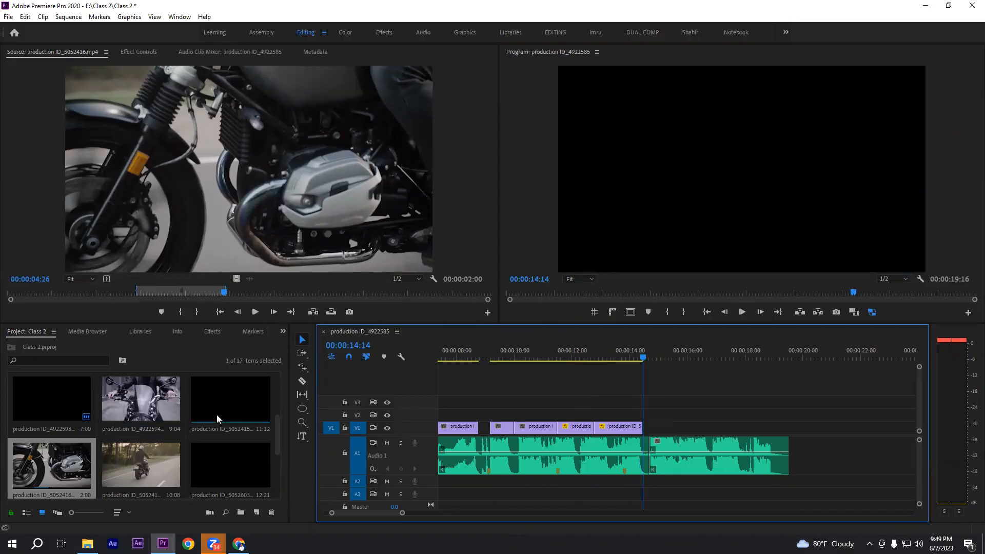
# Open production ID_5052415.mp4 in the Source monitor and mark an In point at 00:00:05:11
pyautogui.scroll(-1, 177, 426)
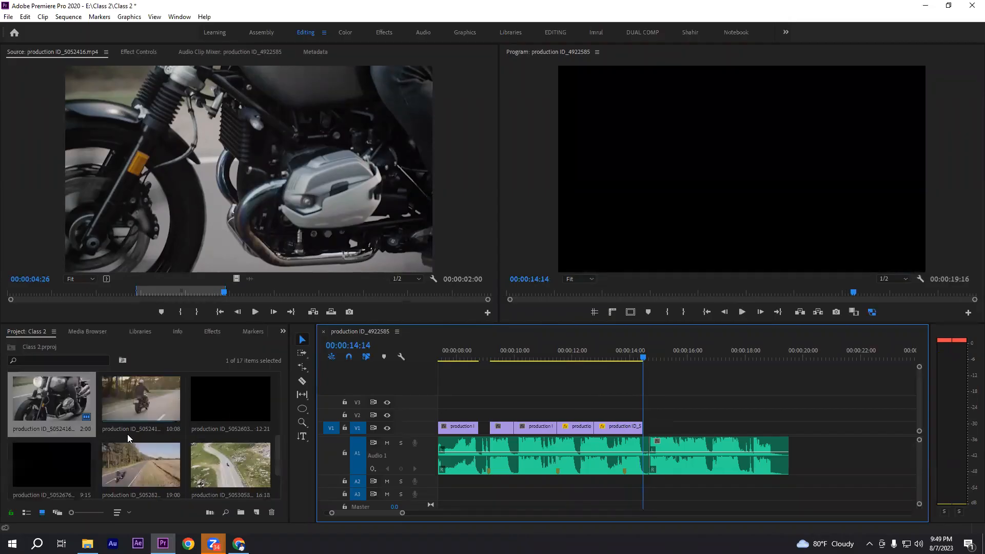
pyautogui.scroll(1, 167, 421)
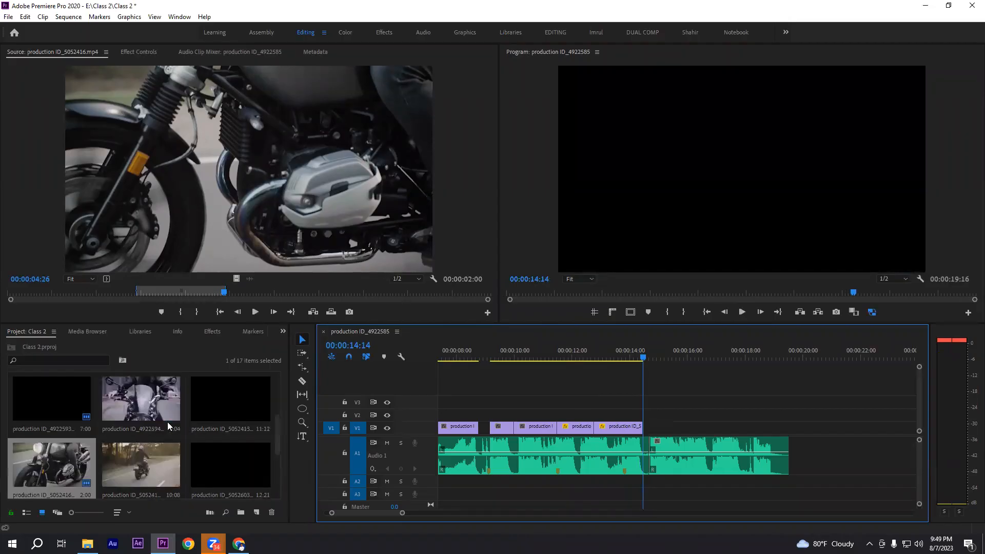
pyautogui.doubleClick(227, 406)
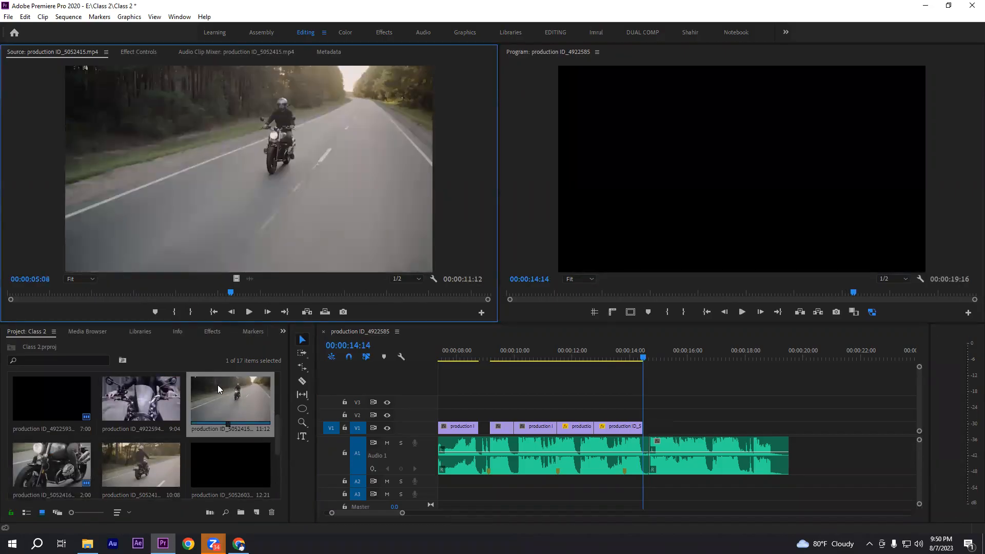
pyautogui.moveTo(232, 292)
pyautogui.mouseDown()
pyautogui.moveTo(308, 291)
pyautogui.moveTo(211, 286)
pyautogui.moveTo(233, 285)
pyautogui.mouseUp()
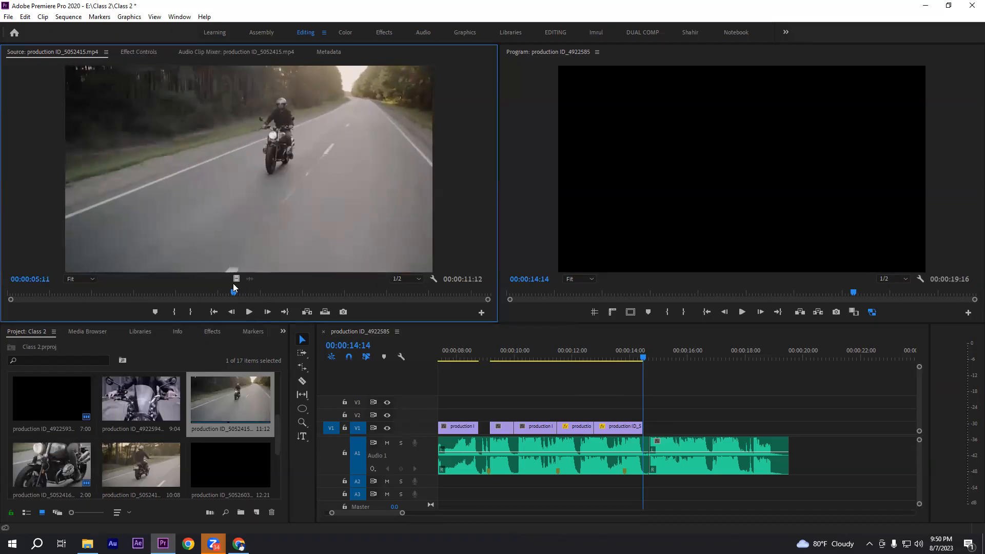
pyautogui.click(172, 311)
# Mark an Out point at 00:00:06:24 in production ID_5052415.mp4 and place the video range on V1 directly after the slowed riding clip
pyautogui.click(252, 312)
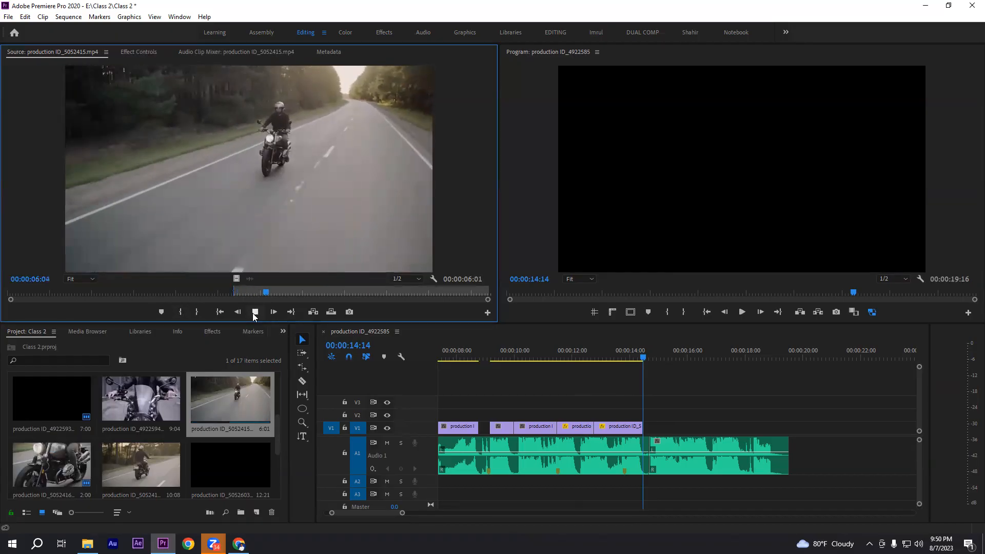
pyautogui.click(255, 312)
pyautogui.click(196, 312)
pyautogui.moveTo(236, 279); pyautogui.dragTo(645, 435)
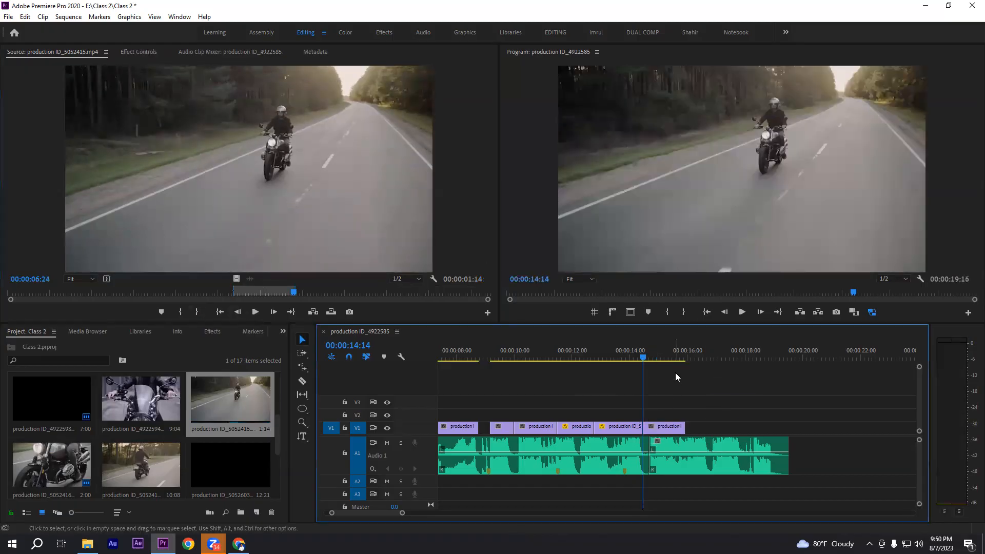
# Play through the newly placed road clip and extend its end on V1 to 00:00:16:08
pyautogui.click(611, 356)
pyautogui.click(743, 311)
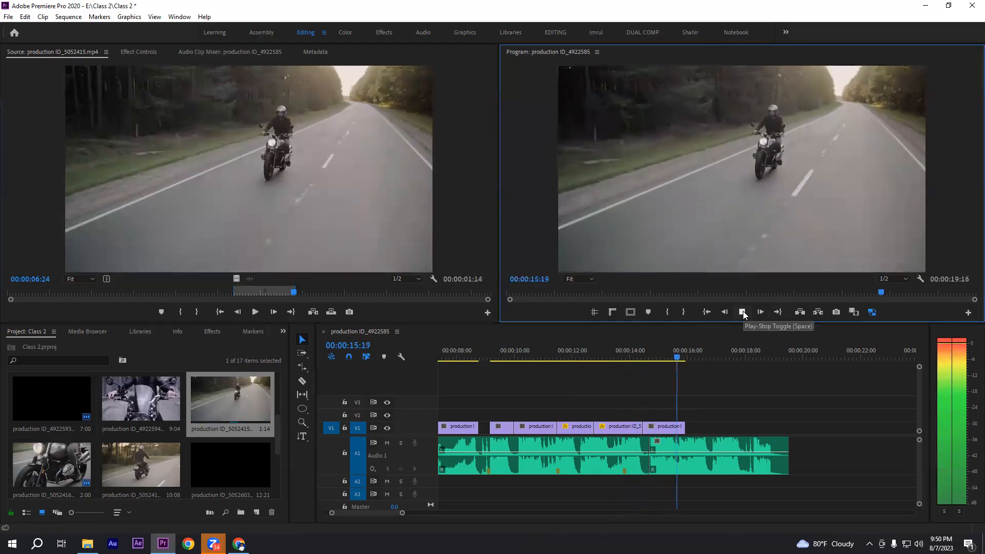
pyautogui.click(743, 310)
pyautogui.hscroll(5, 747, 410)
pyautogui.click(638, 365)
pyautogui.press('Right')
pyautogui.press('Right')
pyautogui.press('Right')
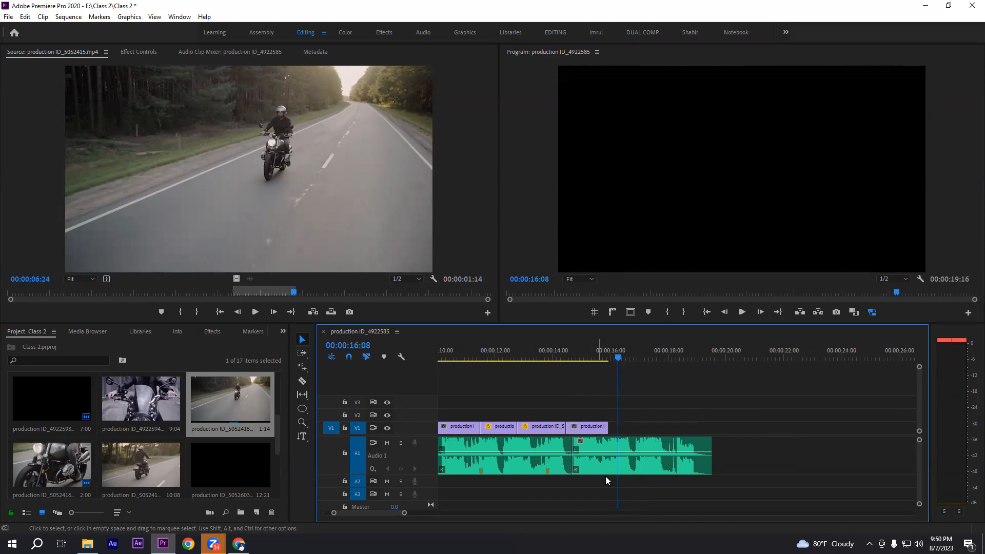
pyautogui.moveTo(606, 429); pyautogui.dragTo(618, 429)
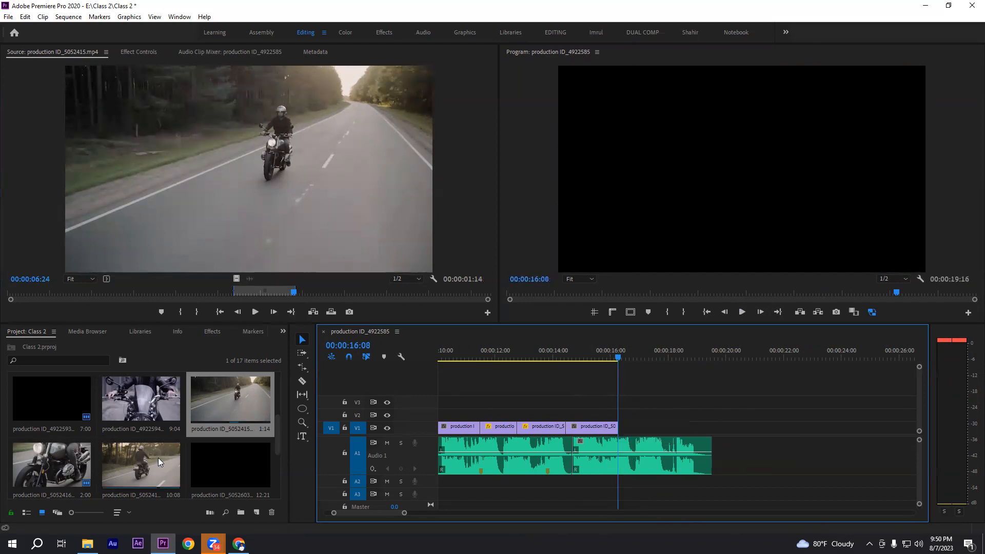
# Play the sequence from 00:00:14:20 past the extended road clip to hear the remaining music without video
pyautogui.scroll(-1, 158, 458)
pyautogui.click(589, 355)
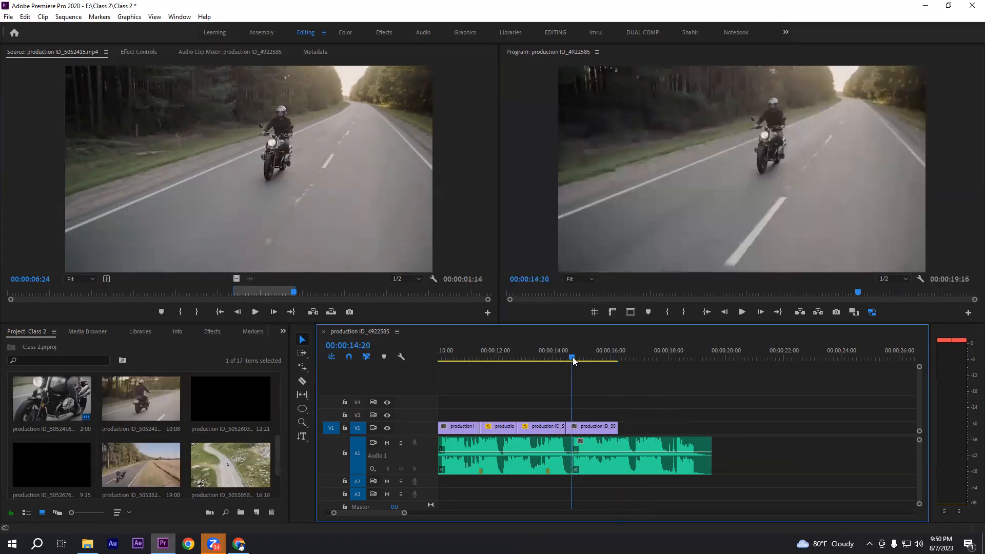
pyautogui.click(741, 312)
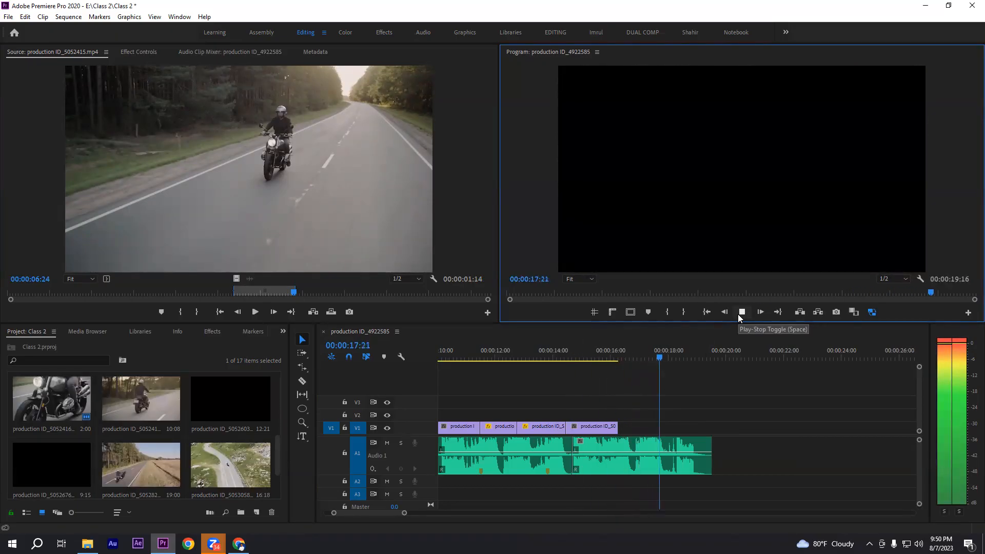
pyautogui.click(738, 314)
pyautogui.moveTo(637, 412); pyautogui.dragTo(725, 447)
pyautogui.click(727, 401)
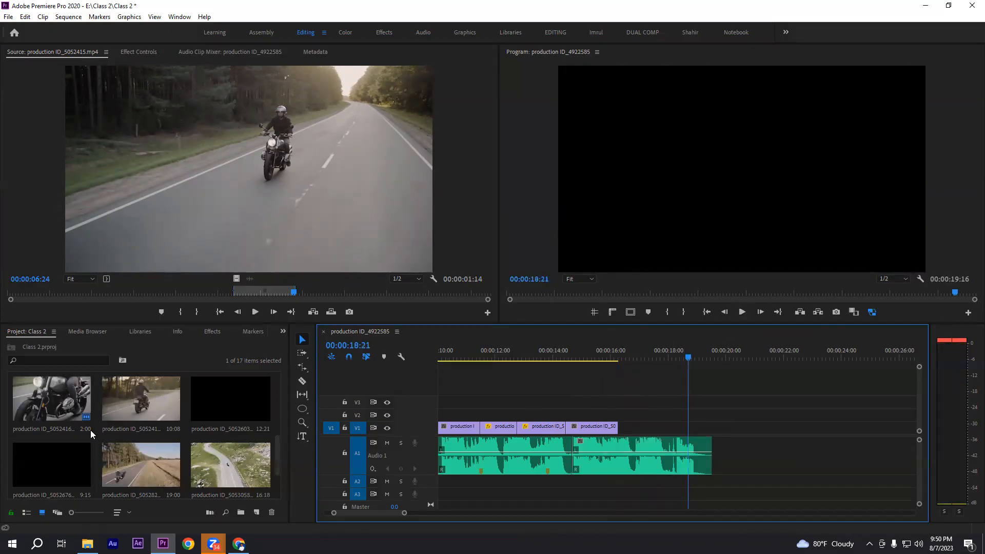
# Open production ID_5052825.mp4 in the Source monitor and mark an In point at 00:00:00:20
pyautogui.scroll(-2, 191, 462)
pyautogui.scroll(2, 68, 472)
pyautogui.doubleClick(134, 471)
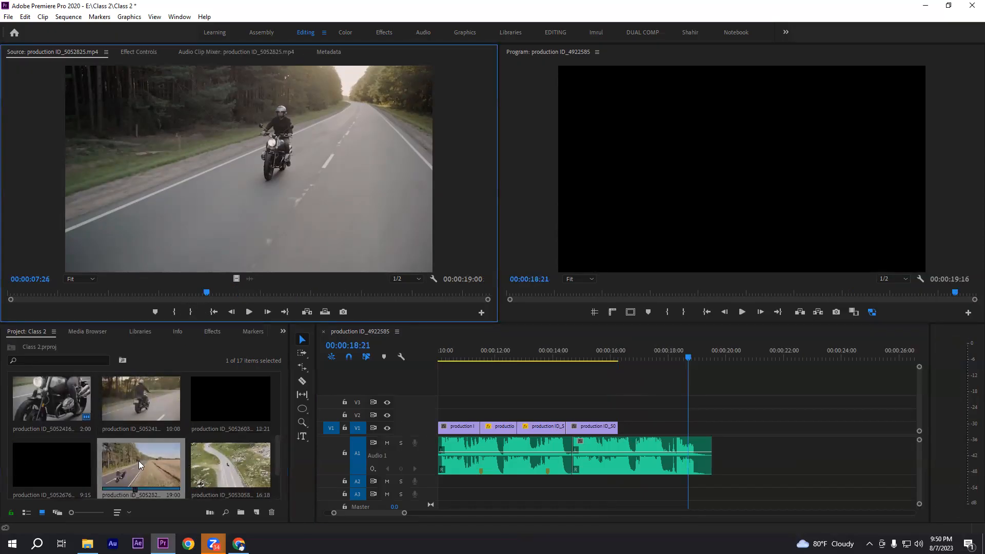
pyautogui.moveTo(109, 292); pyautogui.dragTo(25, 293)
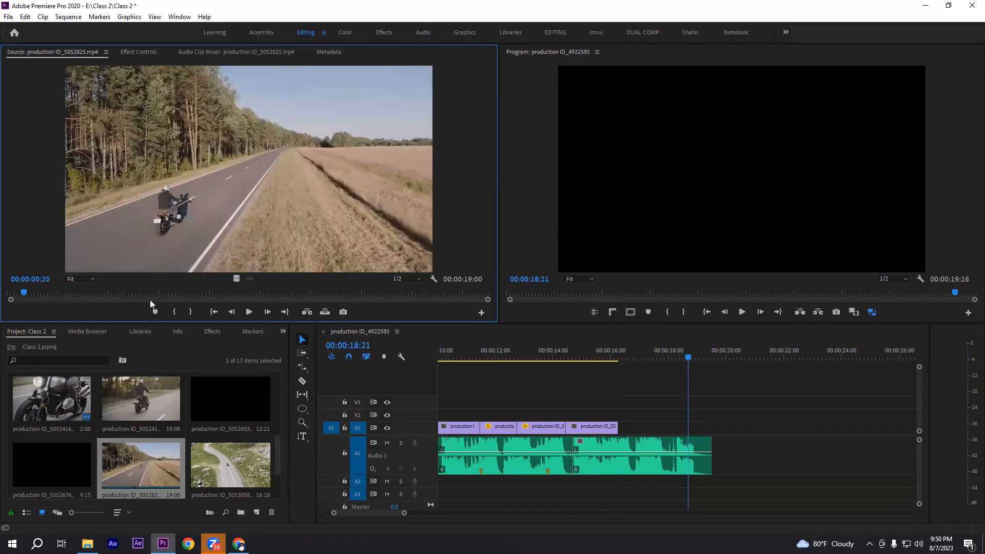
pyautogui.click(175, 311)
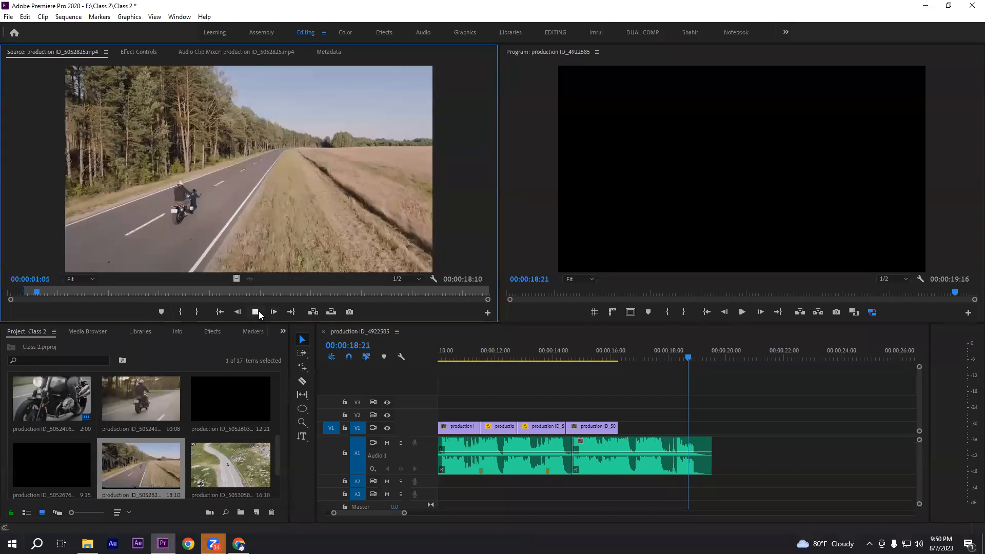
# Mark an Out point at 00:00:03:01, place the video range after the last V1 clip, and extend its end to the music's end
pyautogui.click(255, 311)
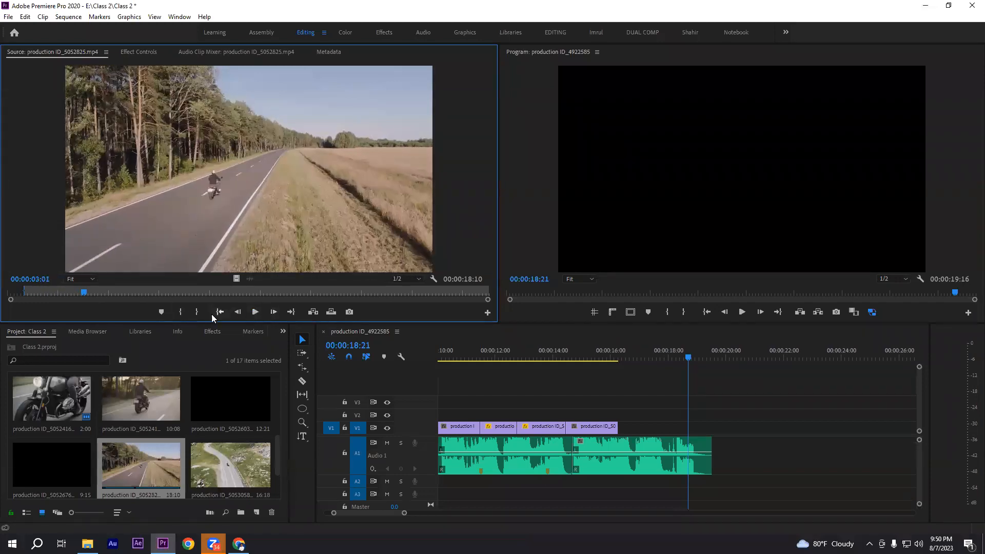
pyautogui.press('o')
pyautogui.moveTo(237, 280); pyautogui.dragTo(625, 429)
pyautogui.click(642, 427)
pyautogui.moveTo(690, 434); pyautogui.dragTo(706, 428)
pyautogui.click(685, 385)
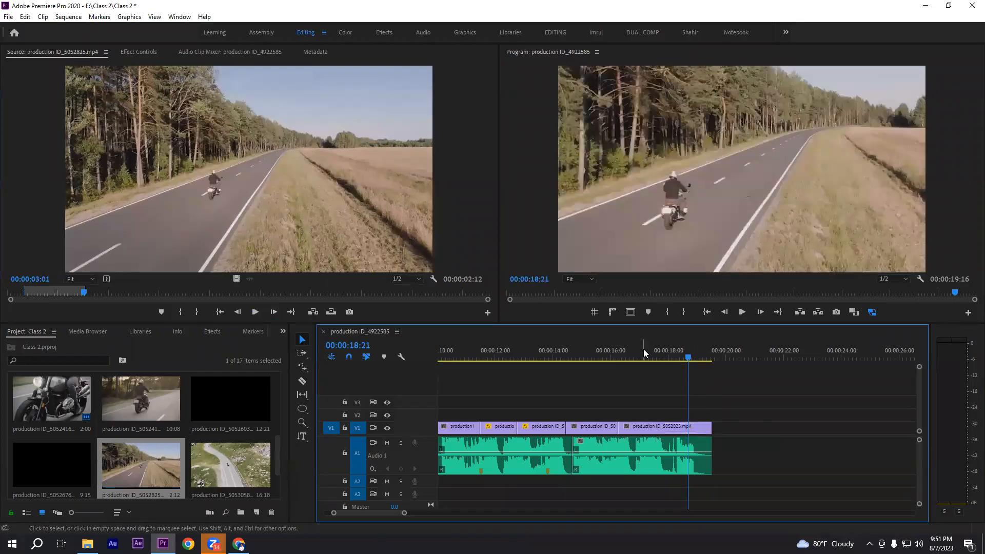
# Play back the later part of the sequence to check the cuts, and park the playhead at 00:00:15:10 on the road clip
pyautogui.click(539, 351)
pyautogui.press('-')
pyautogui.press('space')
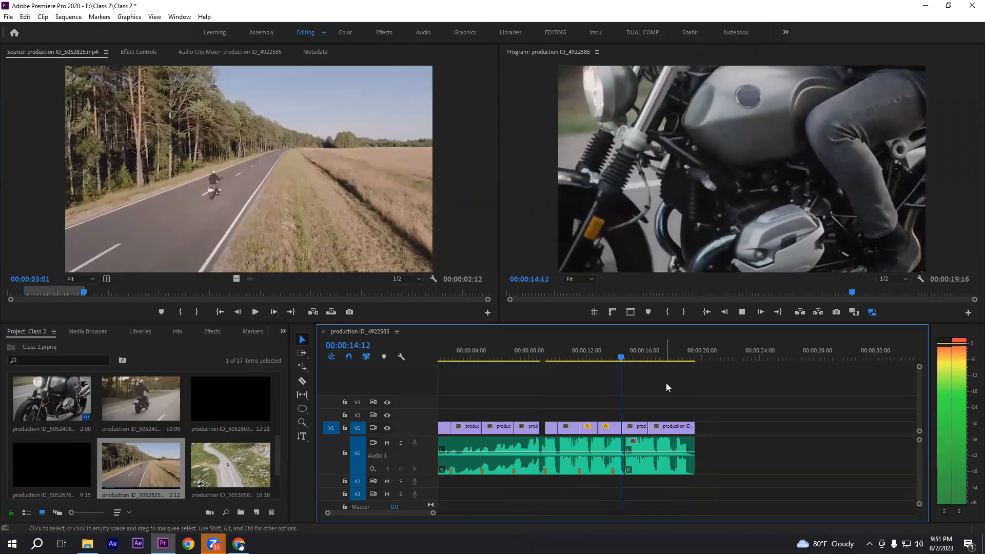
pyautogui.press('space')
pyautogui.click(605, 356)
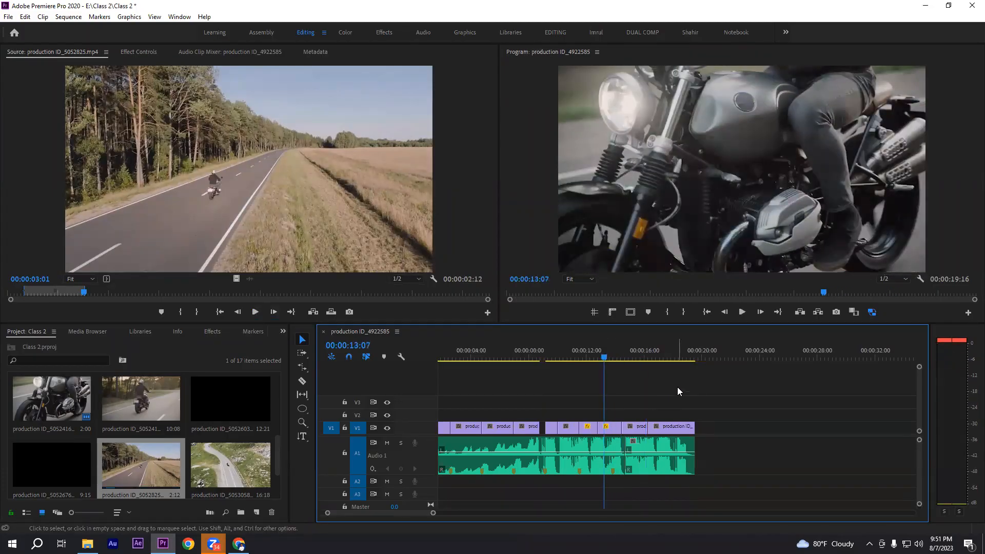
pyautogui.press('space')
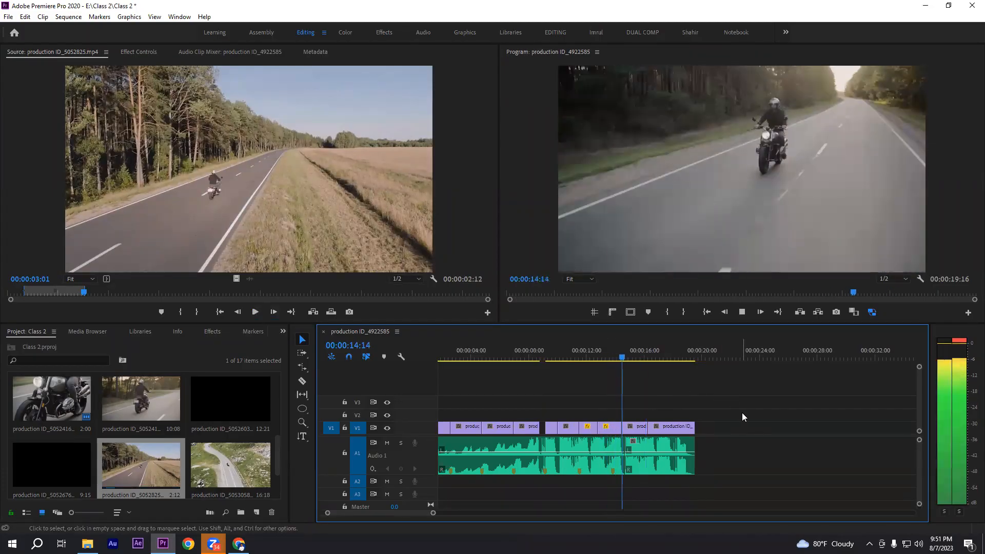
pyautogui.press('space')
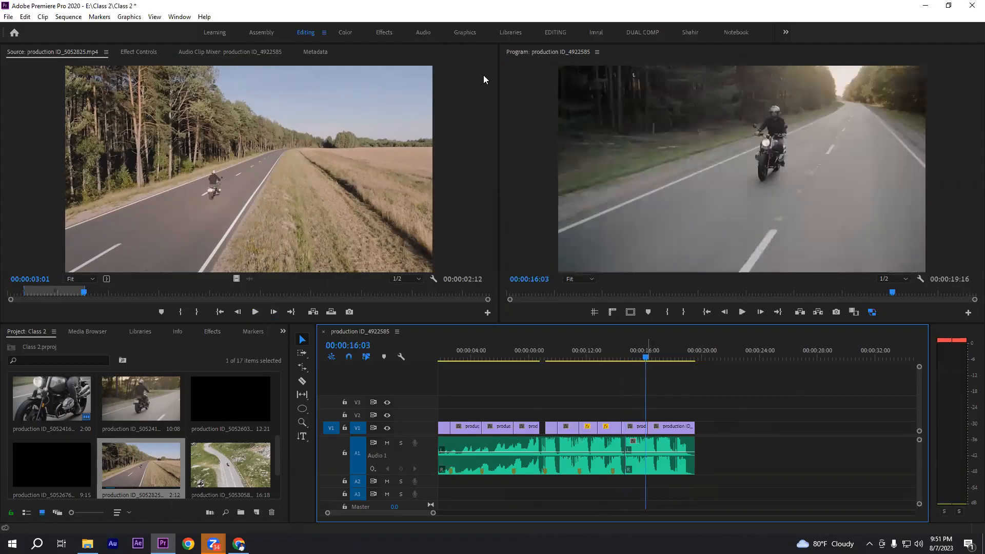
pyautogui.click(634, 357)
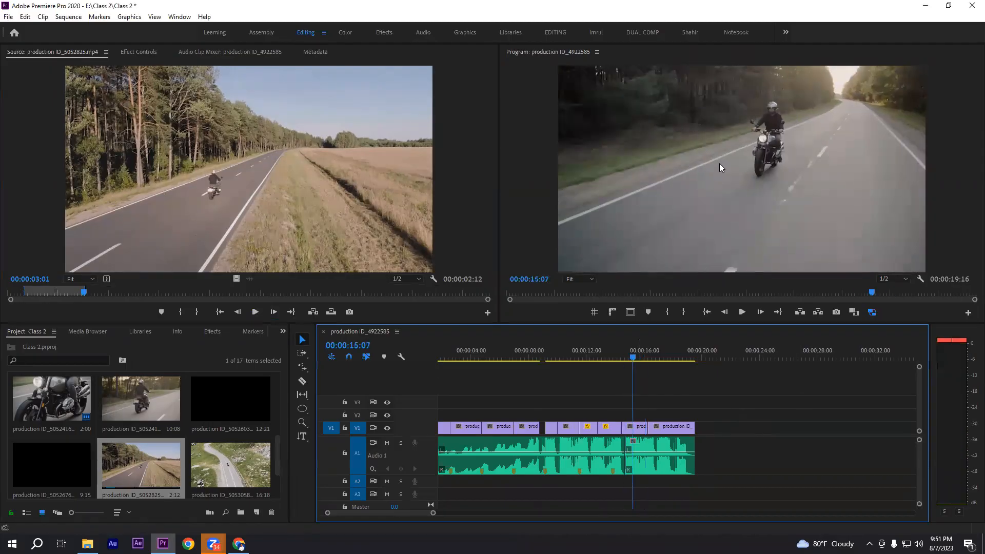
pyautogui.click(610, 353)
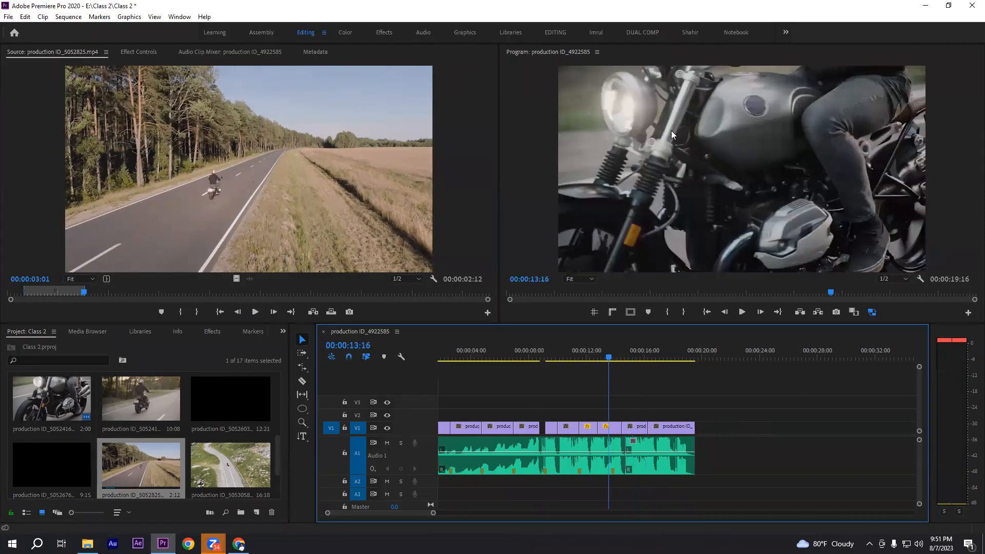
pyautogui.click(632, 357)
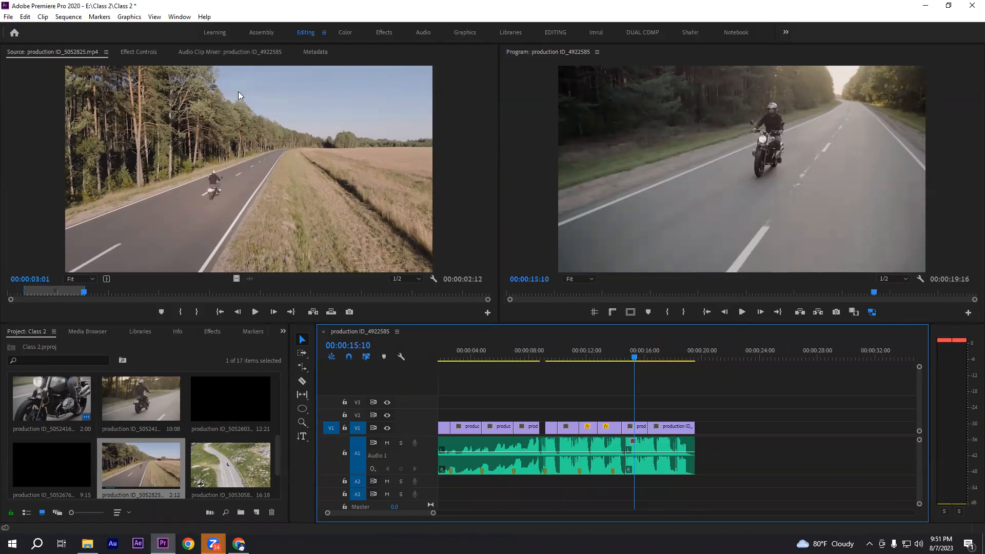
# Show the effect controls of the production ID_5052415.mp4 clip on V1 and review its Motion, Opacity and Time Remapping effects
pyautogui.click(131, 52)
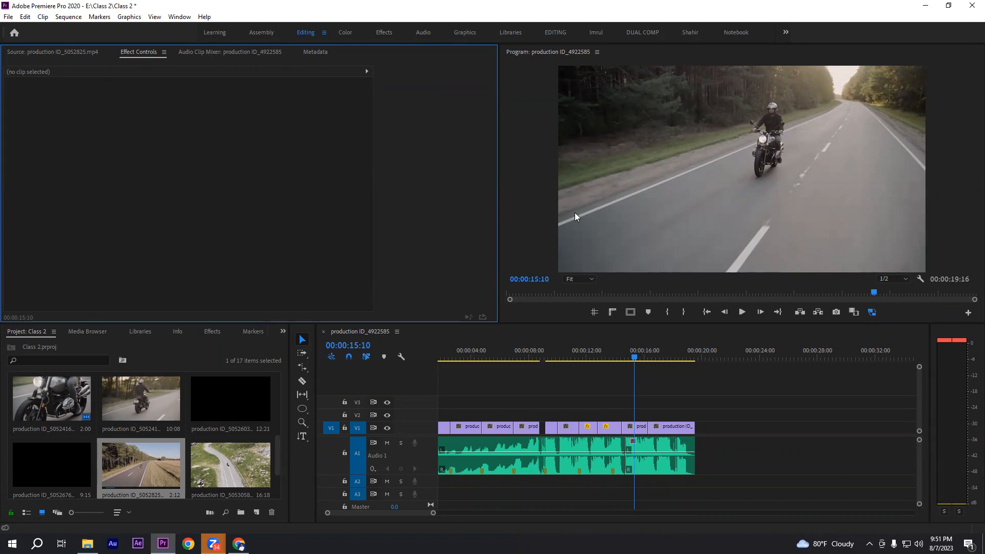
pyautogui.click(636, 430)
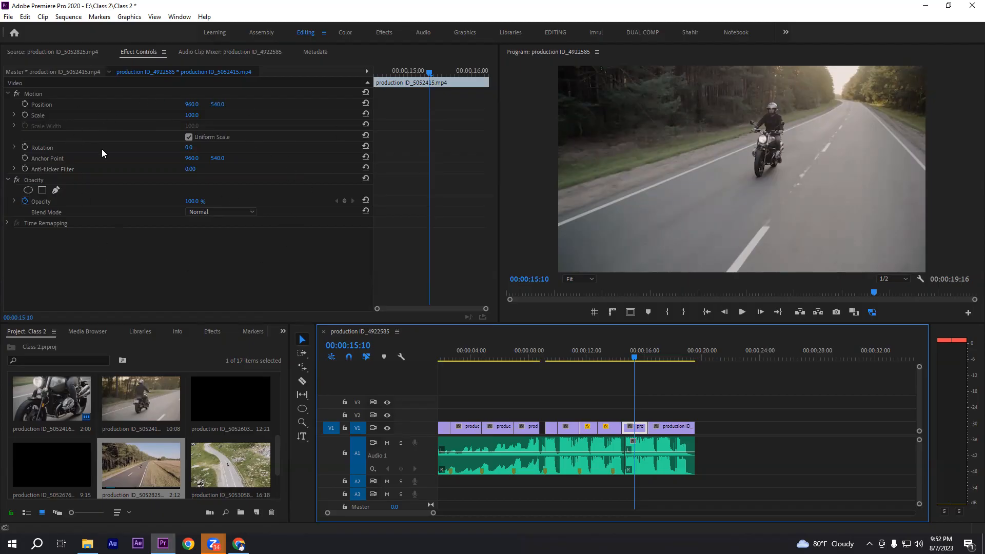
pyautogui.click(559, 370)
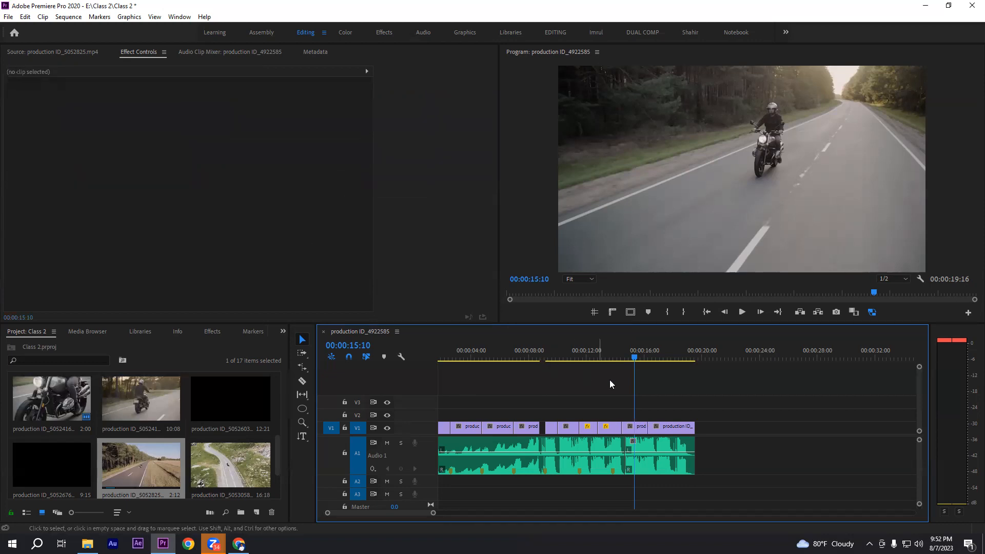
pyautogui.click(637, 428)
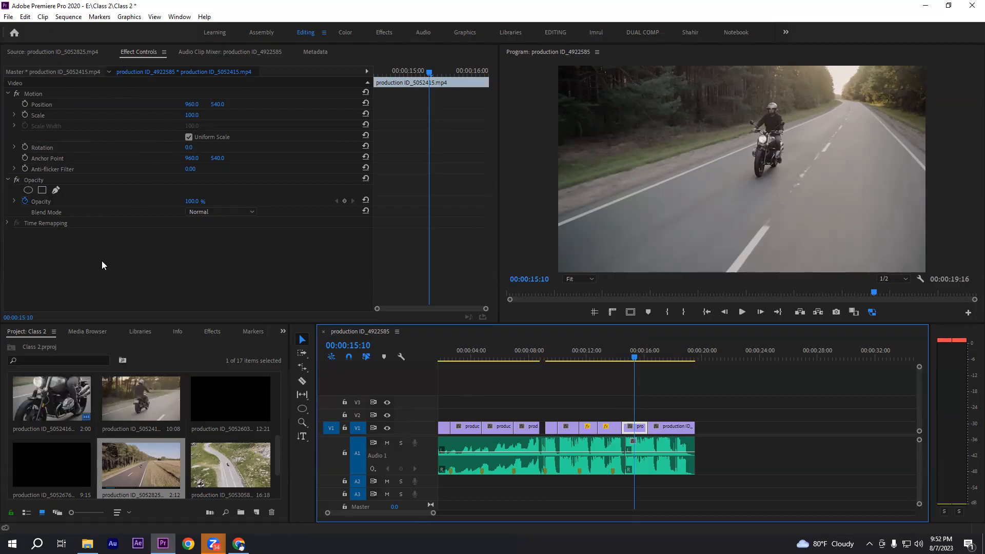
pyautogui.click(32, 93)
pyautogui.click(33, 179)
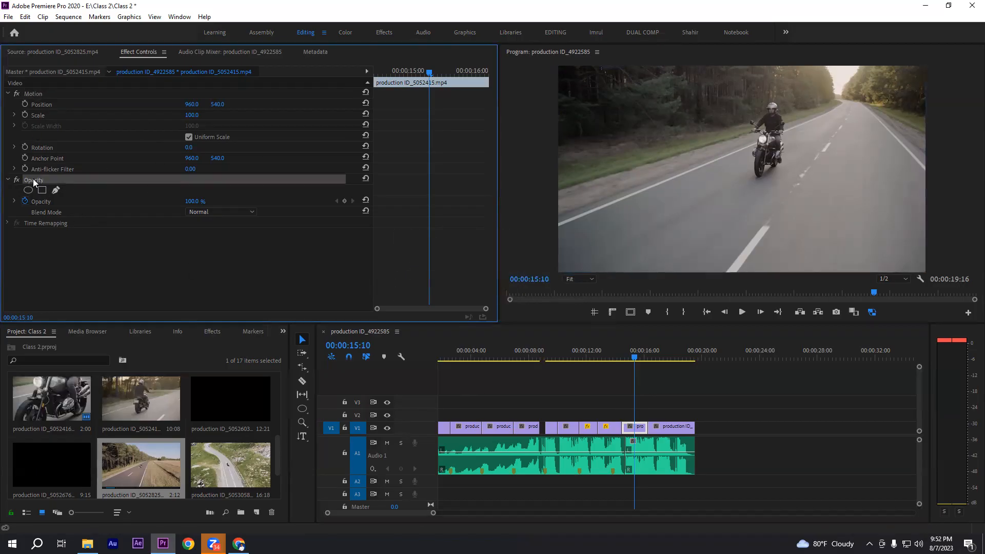
pyautogui.click(51, 224)
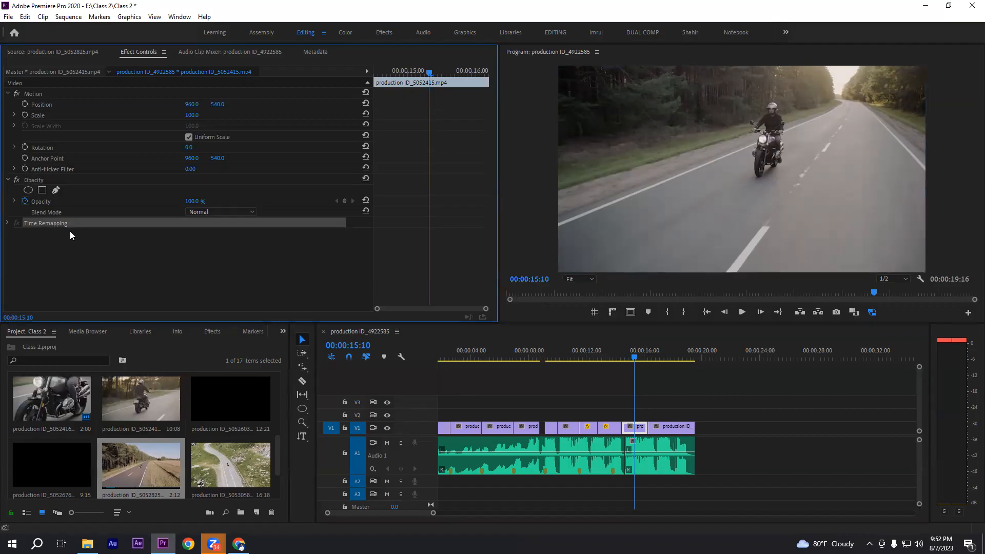
# Collapse the clip's Motion and Opacity groups and fold away its whole Video effects list
pyautogui.click(8, 93)
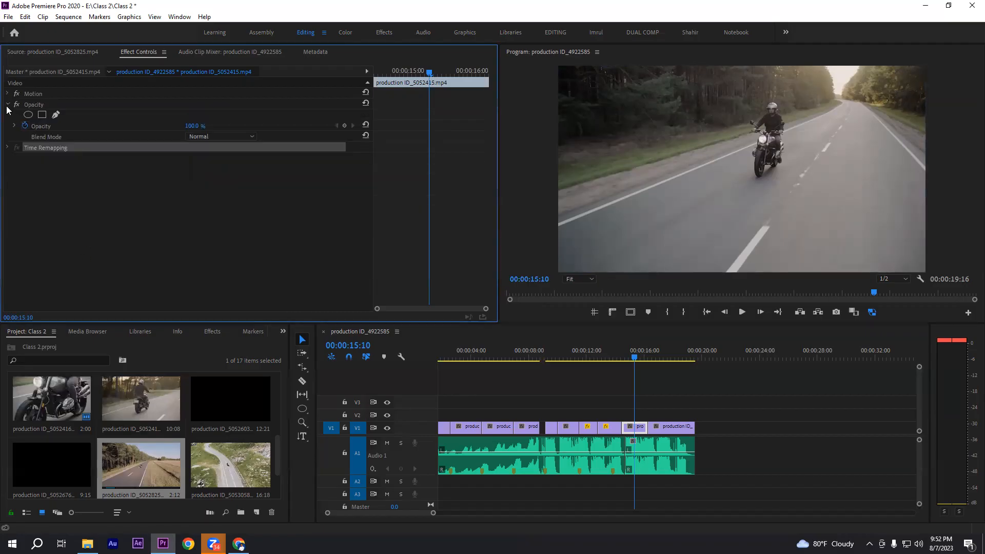
pyautogui.click(8, 104)
pyautogui.rightClick(35, 147)
pyautogui.click(6, 142)
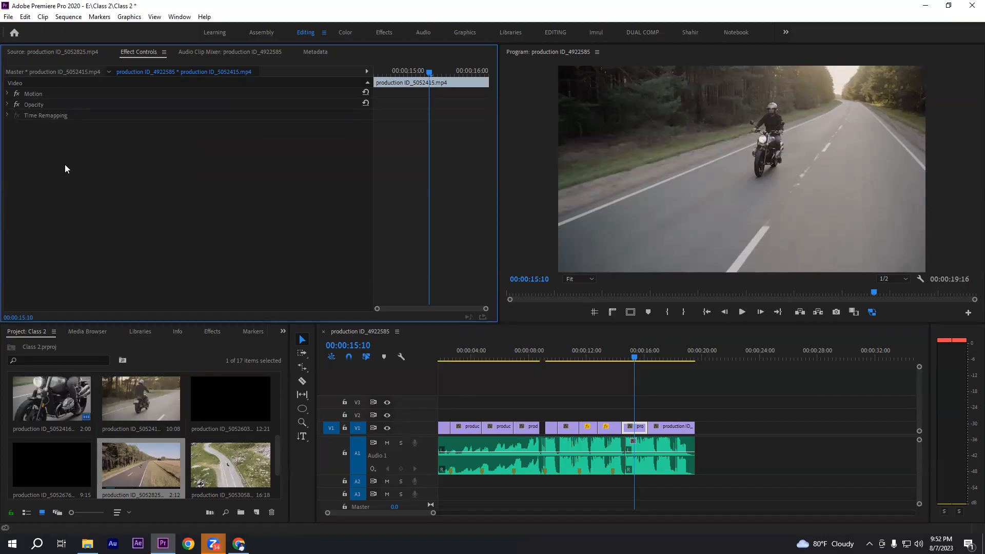
pyautogui.click(366, 83)
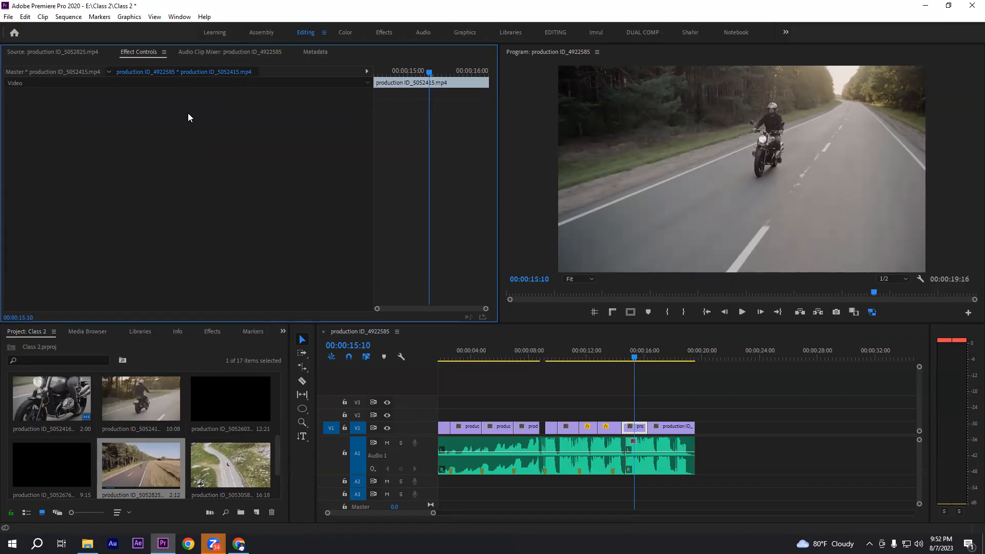
# Reselect the road clip at the playhead, unfold its Video effects list, and go through the three built-in effects one by one
pyautogui.click(662, 398)
pyautogui.click(638, 426)
pyautogui.click(141, 51)
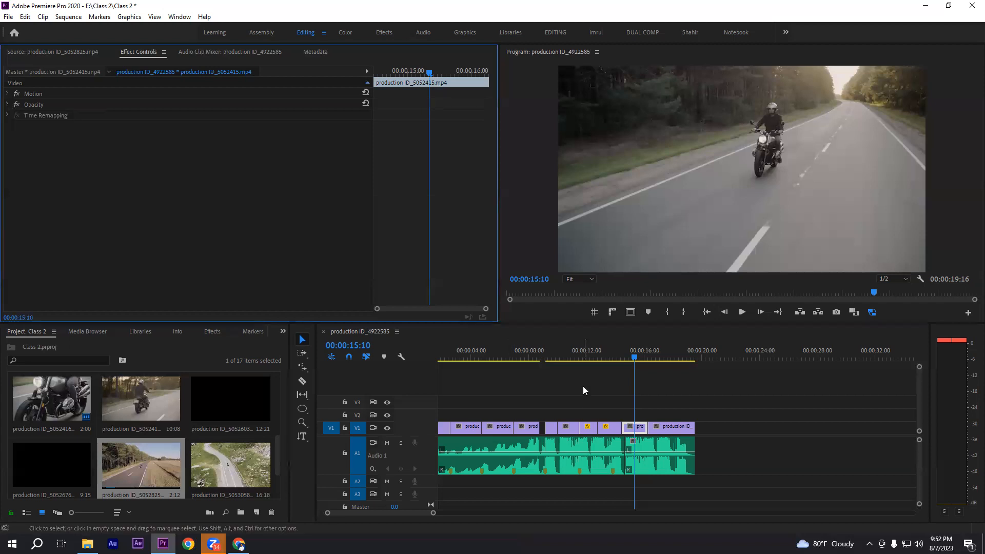
pyautogui.click(612, 395)
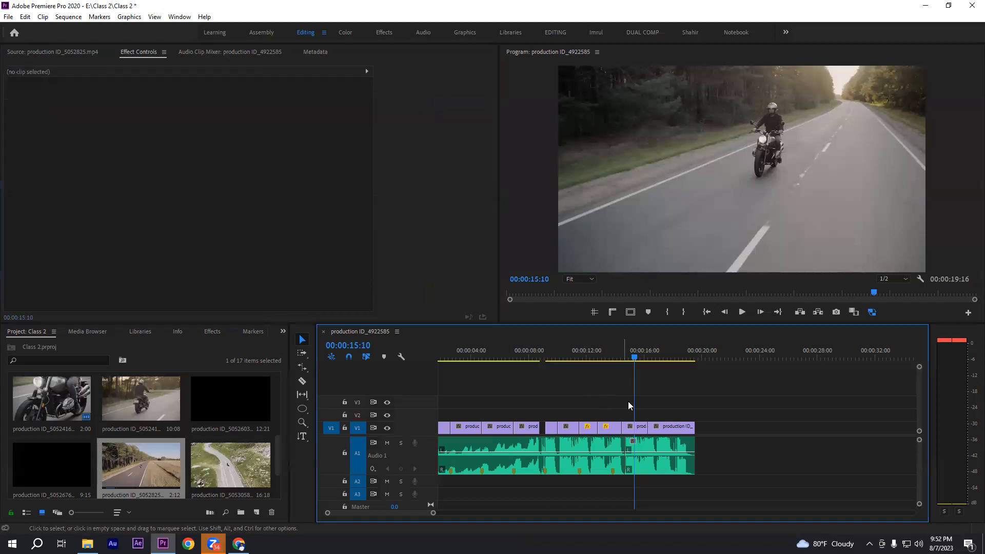
pyautogui.click(637, 426)
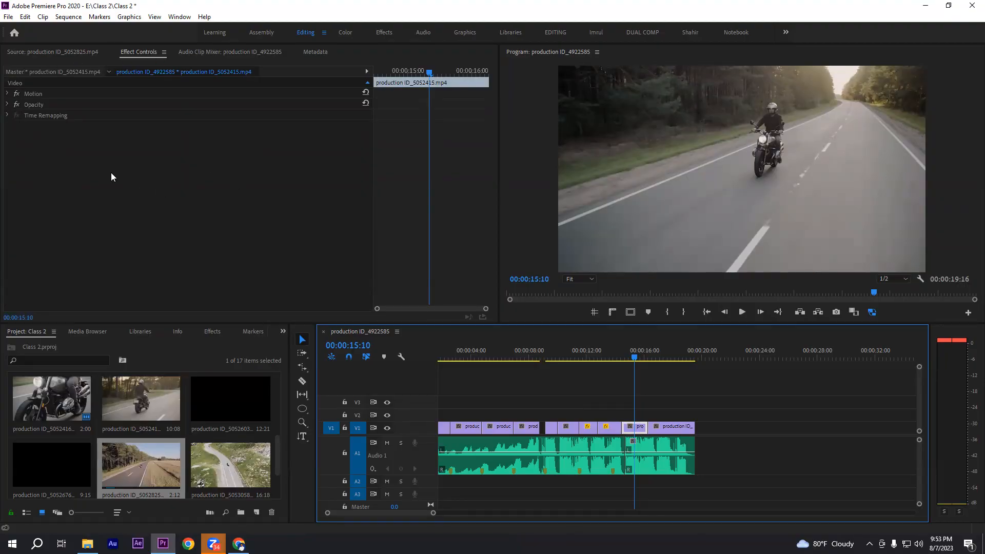
pyautogui.click(367, 83)
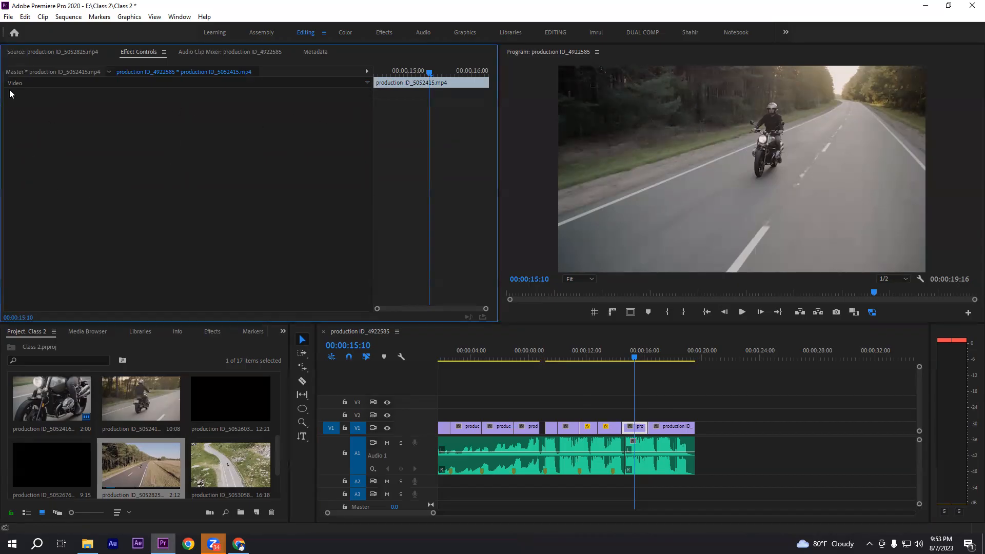
pyautogui.click(367, 83)
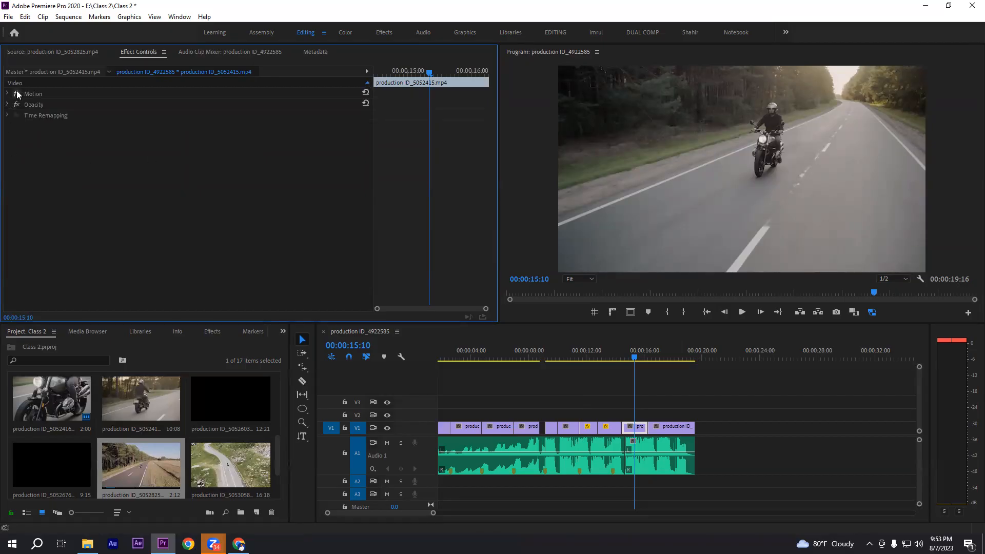
pyautogui.click(32, 92)
pyautogui.click(34, 104)
pyautogui.click(53, 117)
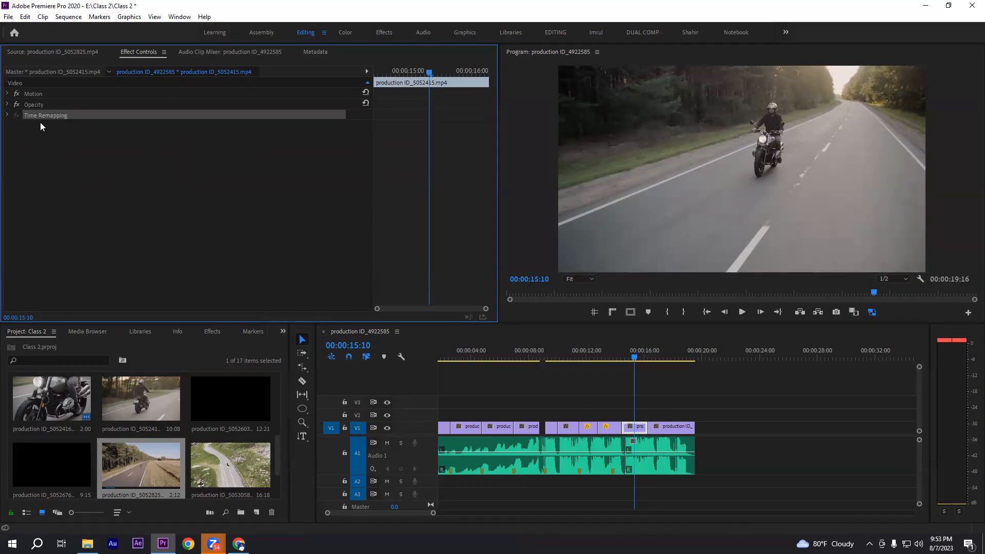
pyautogui.click(34, 94)
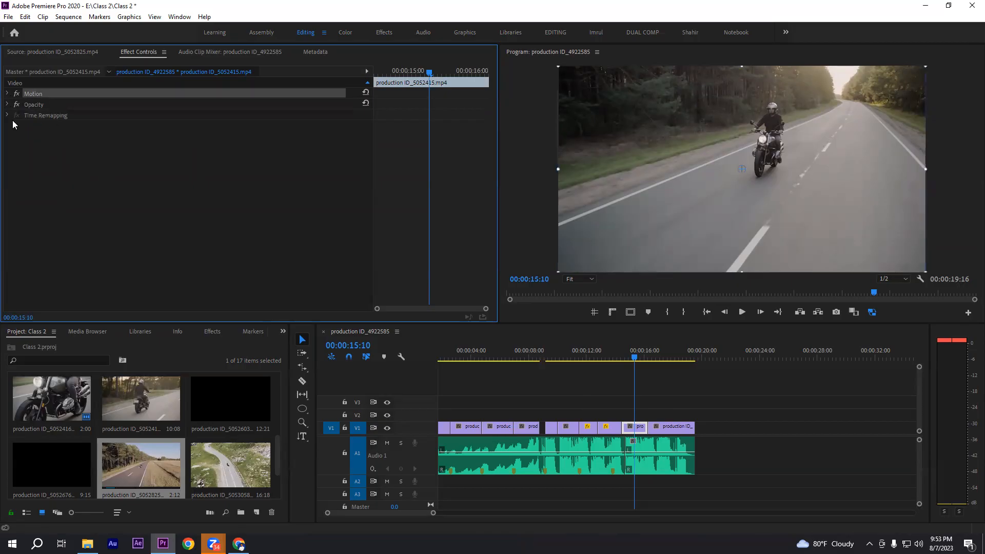
# Expand Motion to examine Position, Scale, Rotation and Anchor Point, and expand Opacity to show its mask shapes and blend mode
pyautogui.click(8, 93)
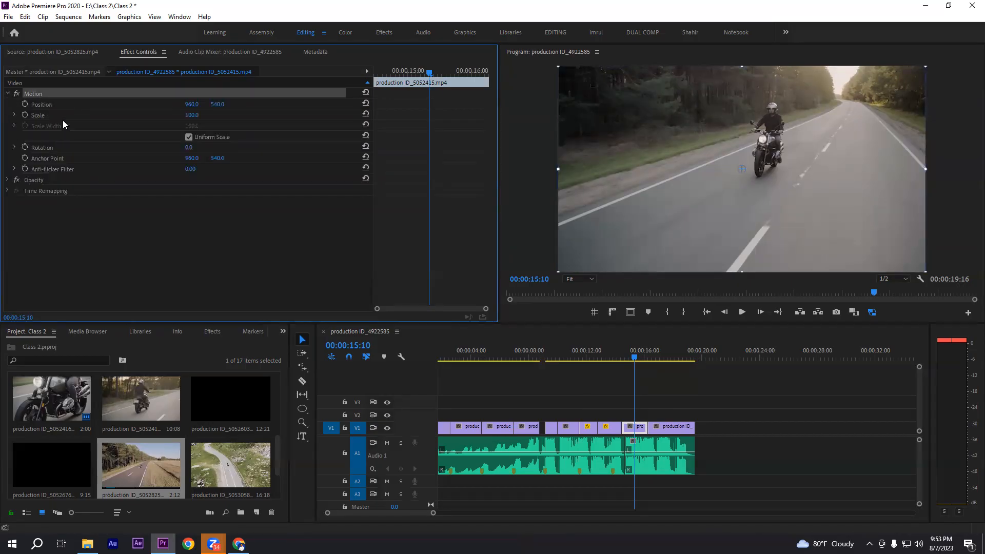
pyautogui.click(40, 105)
pyautogui.click(37, 116)
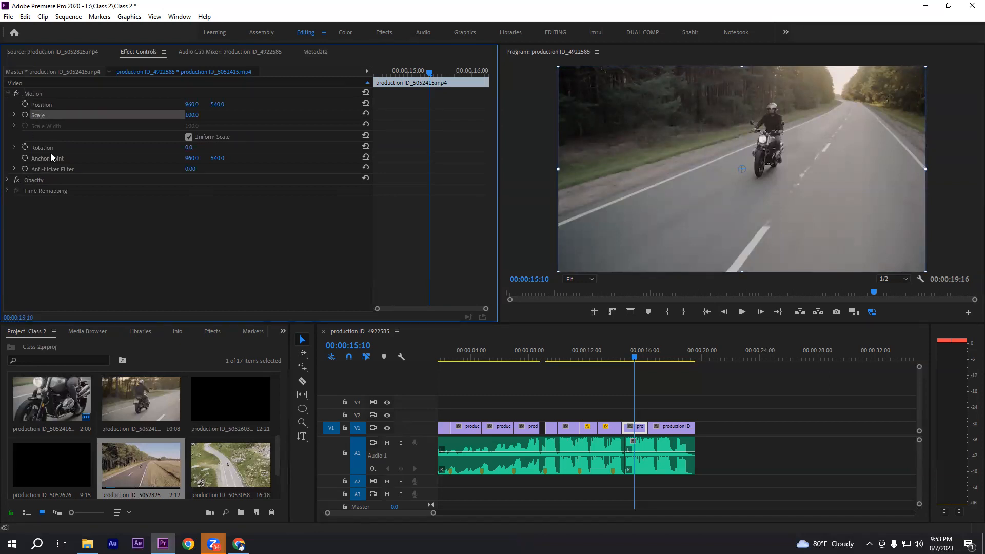
pyautogui.click(43, 147)
pyautogui.click(49, 158)
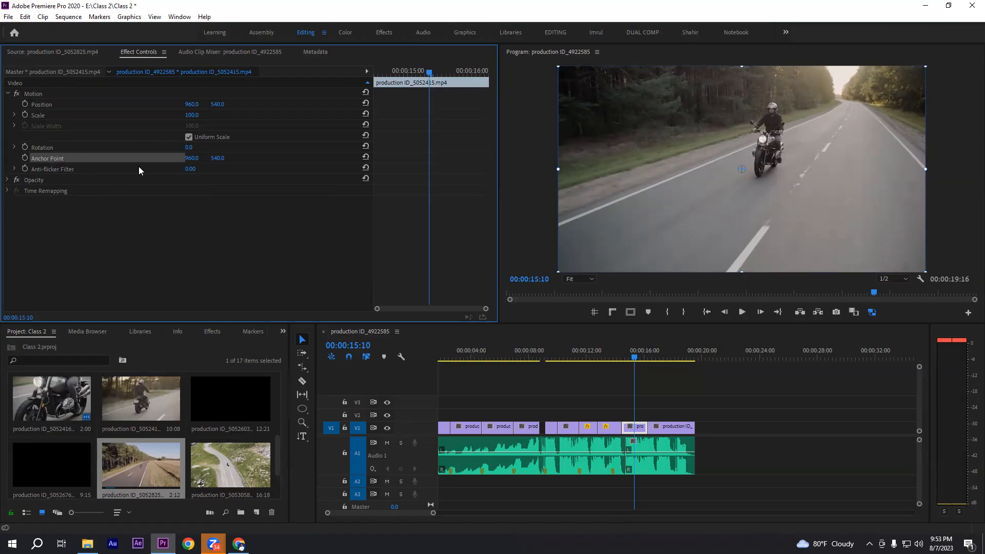
pyautogui.click(34, 181)
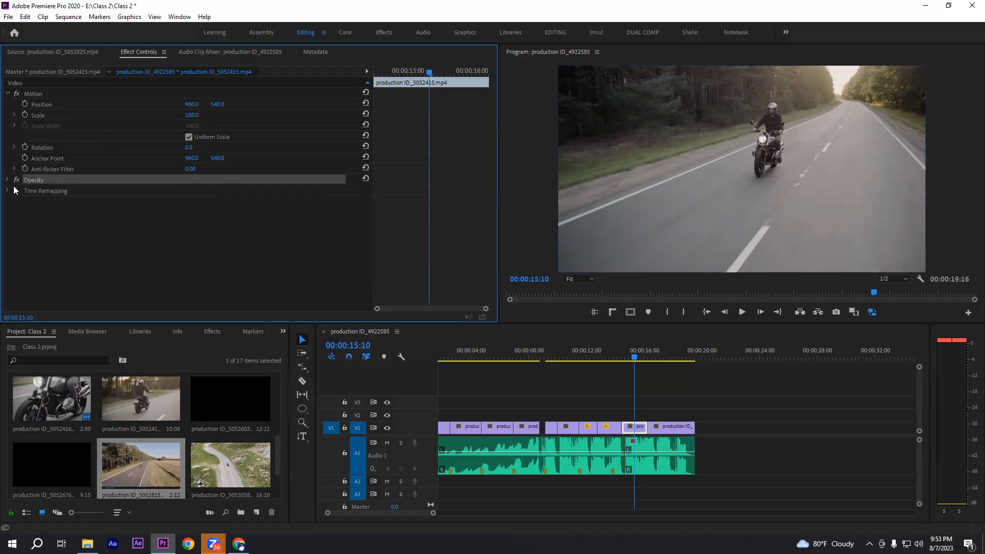
pyautogui.click(7, 181)
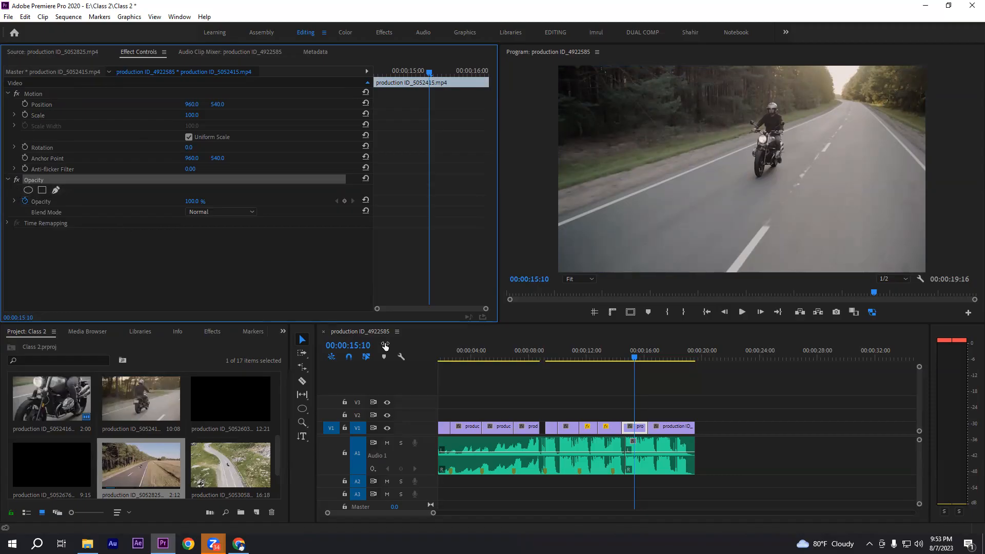
# Activate the Pen tool and turn off keyframing for the road clip's Opacity property
pyautogui.click(303, 409)
pyautogui.press('p')
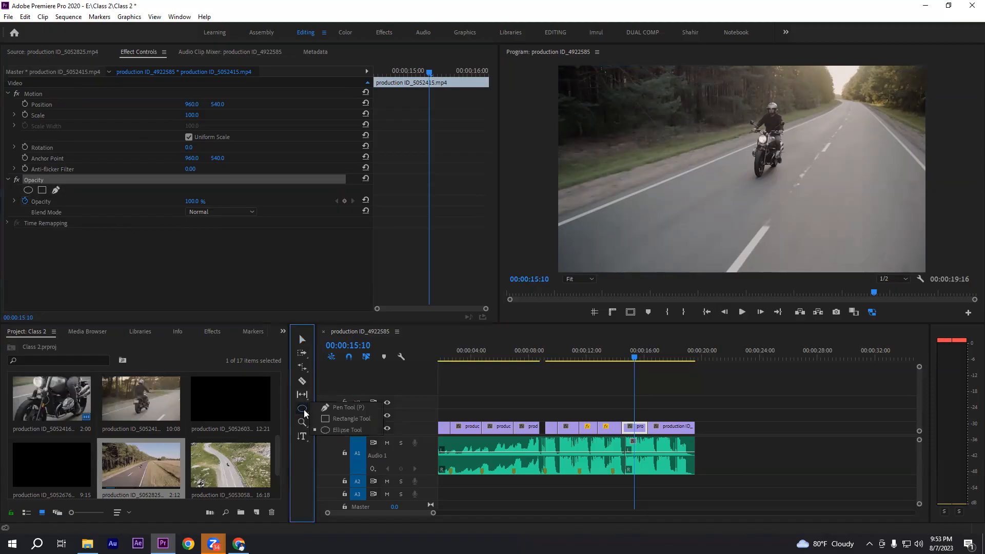
pyautogui.click(305, 409)
pyautogui.click(40, 202)
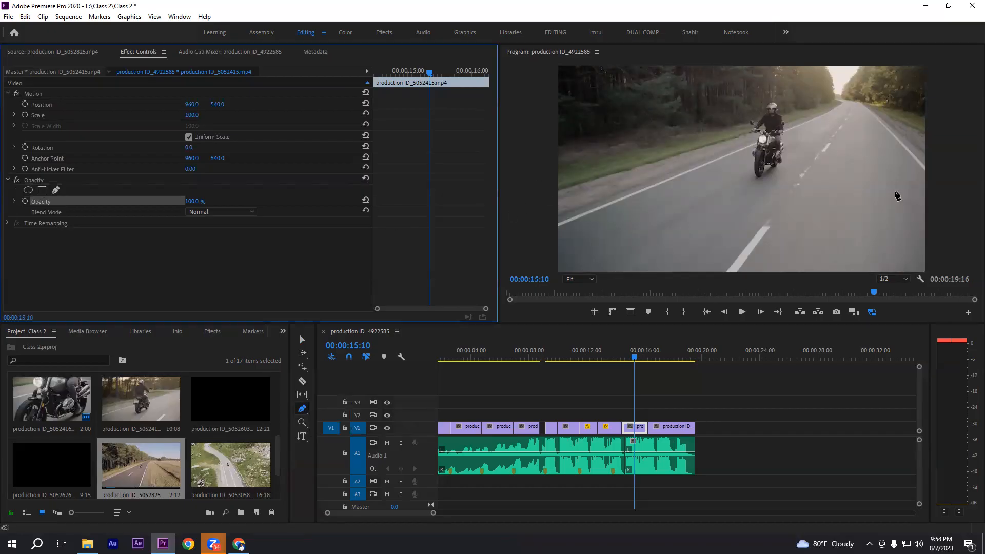
# Lower the road clip's Opacity to 0%, raise it to 50%, and bring it back to 100%
pyautogui.moveTo(193, 203); pyautogui.dragTo(154, 204)
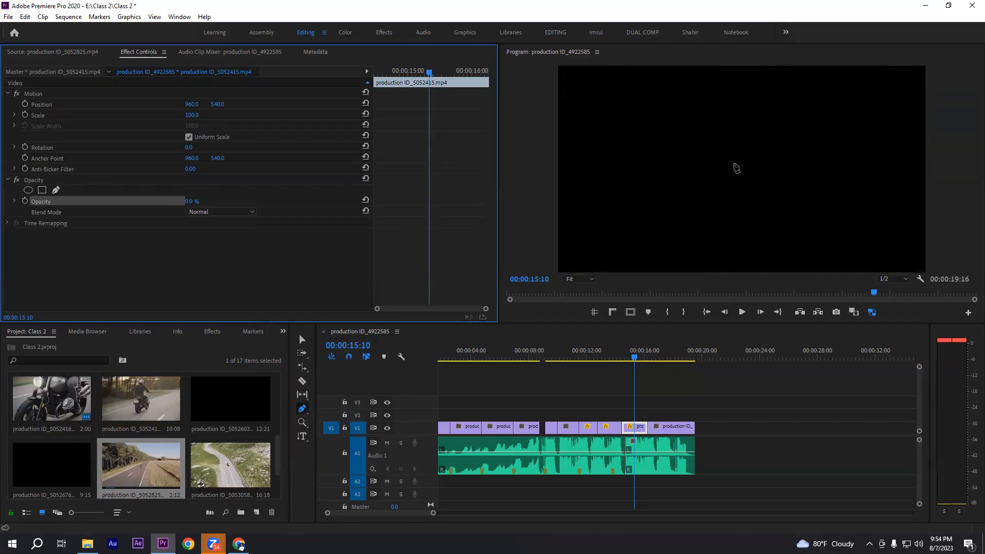
pyautogui.moveTo(188, 201); pyautogui.dragTo(208, 201)
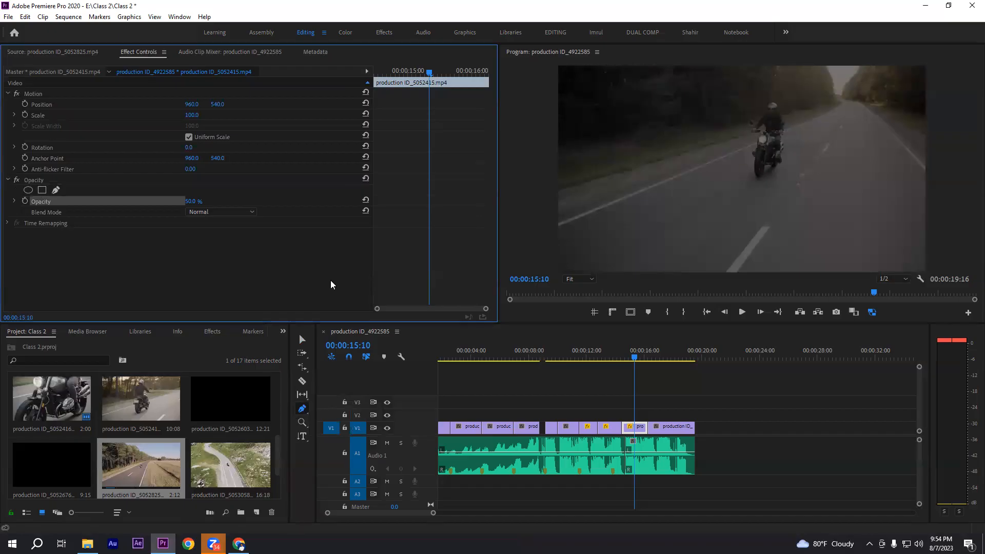
pyautogui.moveTo(191, 201); pyautogui.dragTo(595, 120)
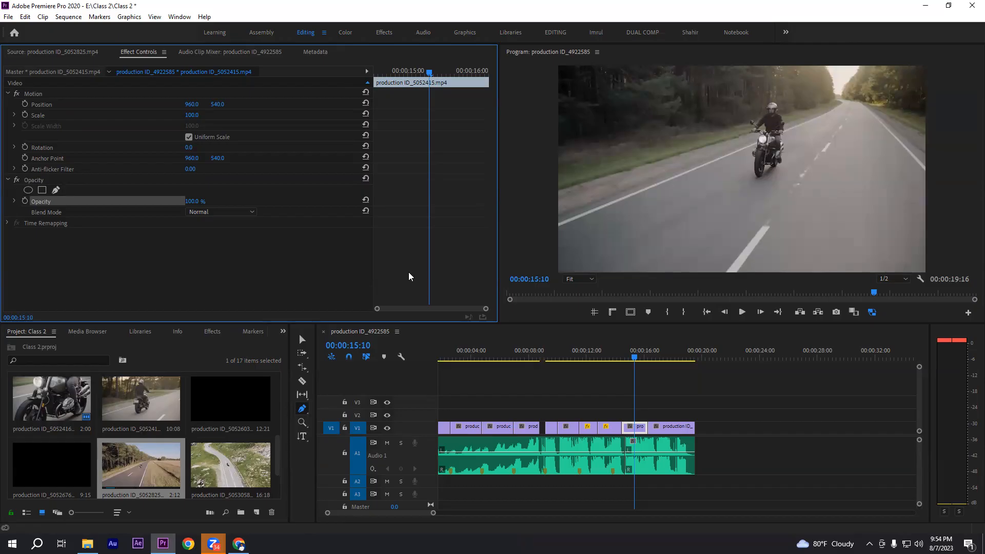
# Try shifting the road clip within the frame through both of its Position coordinates, and undo the last shift
pyautogui.click(46, 224)
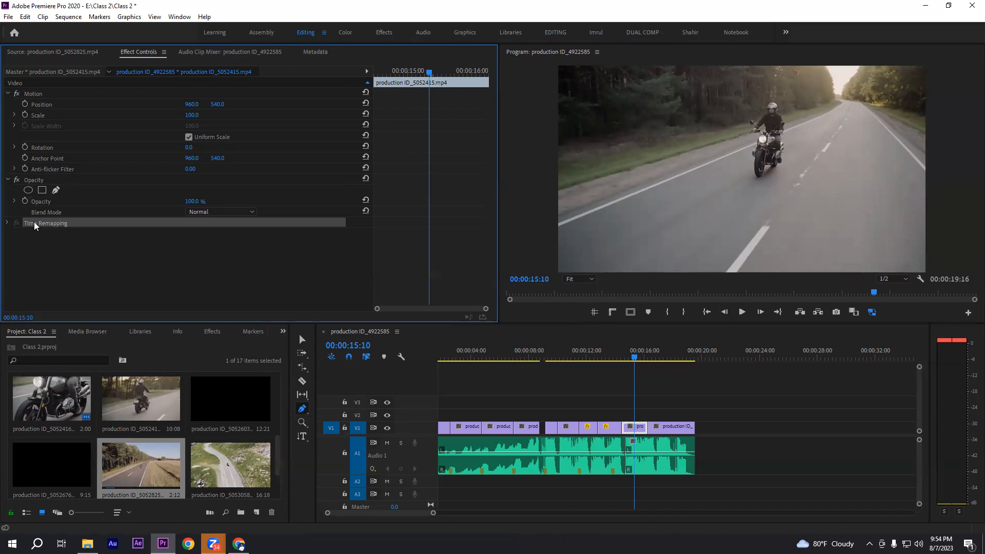
pyautogui.click(37, 95)
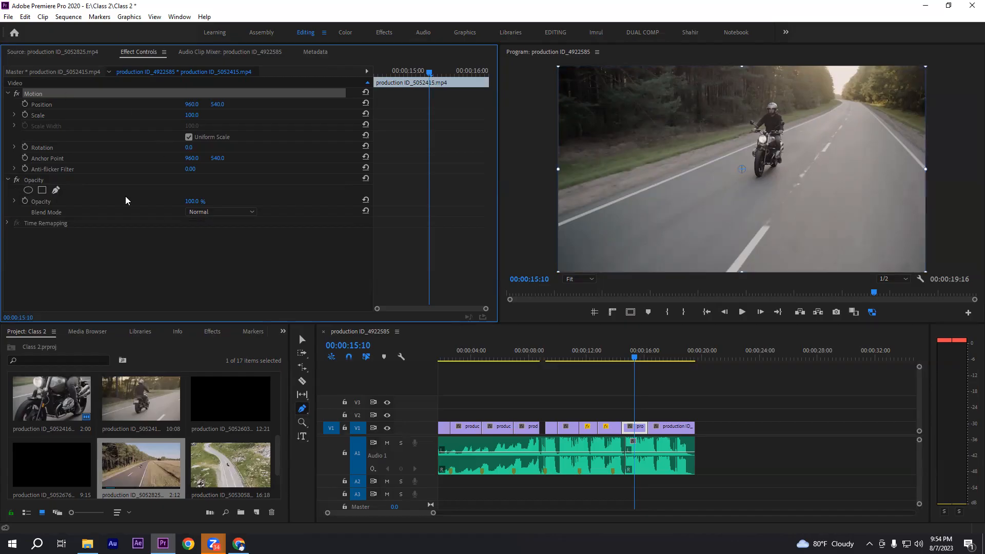
pyautogui.click(39, 104)
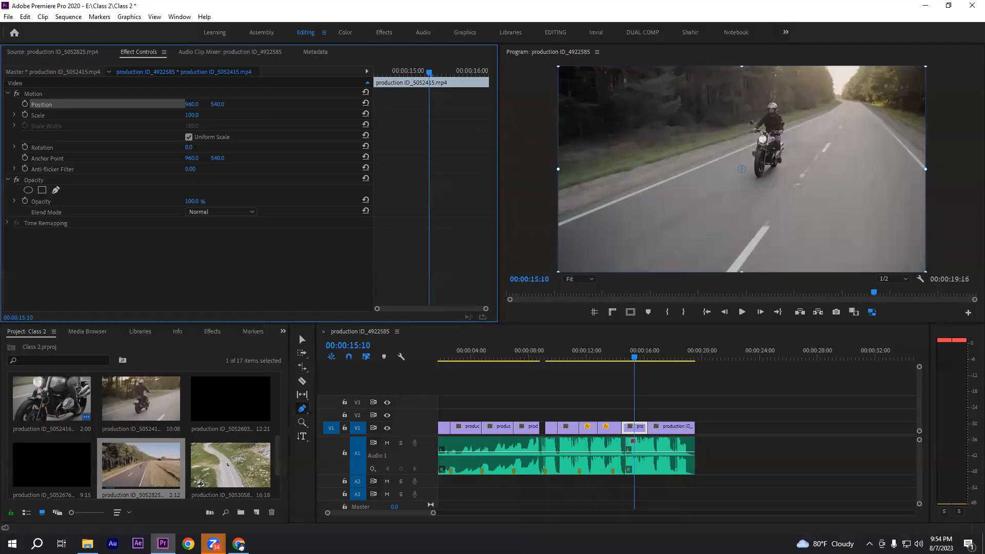
pyautogui.moveTo(192, 104); pyautogui.dragTo(541, 104)
pyautogui.moveTo(218, 104); pyautogui.dragTo(628, 104)
pyautogui.moveTo(477, 104); pyautogui.dragTo(351, 104)
pyautogui.hotkey('ctrl', 'z')
# Try the road clip's Scale at 53, 74 and 324, and reset it to its default
pyautogui.click(37, 116)
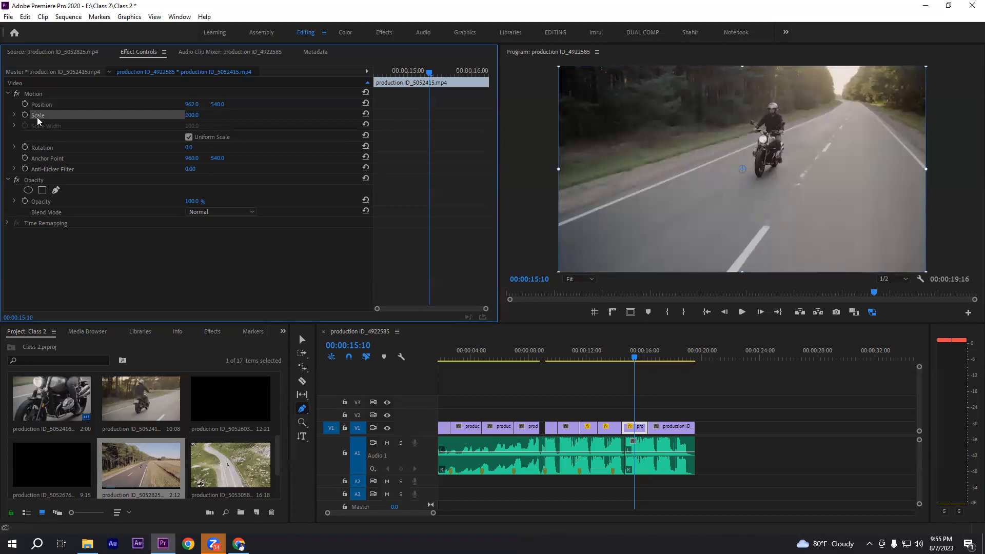
pyautogui.moveTo(192, 115)
pyautogui.mouseDown()
pyautogui.moveTo(156, 115)
pyautogui.moveTo(312, 114)
pyautogui.moveTo(168, 114)
pyautogui.moveTo(199, 116)
pyautogui.mouseUp()
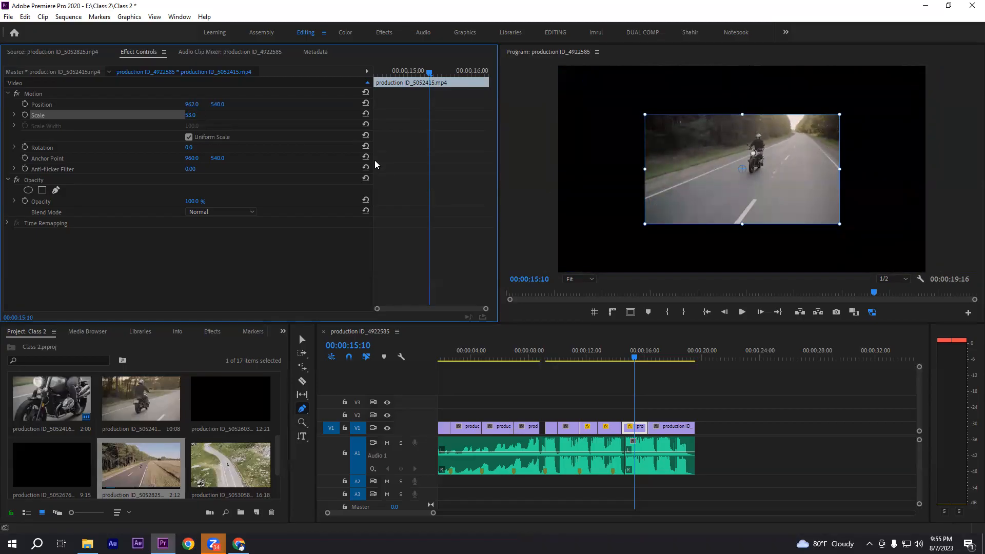
pyautogui.click(190, 115)
pyautogui.write('74')
pyautogui.press('Return')
pyautogui.moveTo(191, 115); pyautogui.dragTo(270, 132)
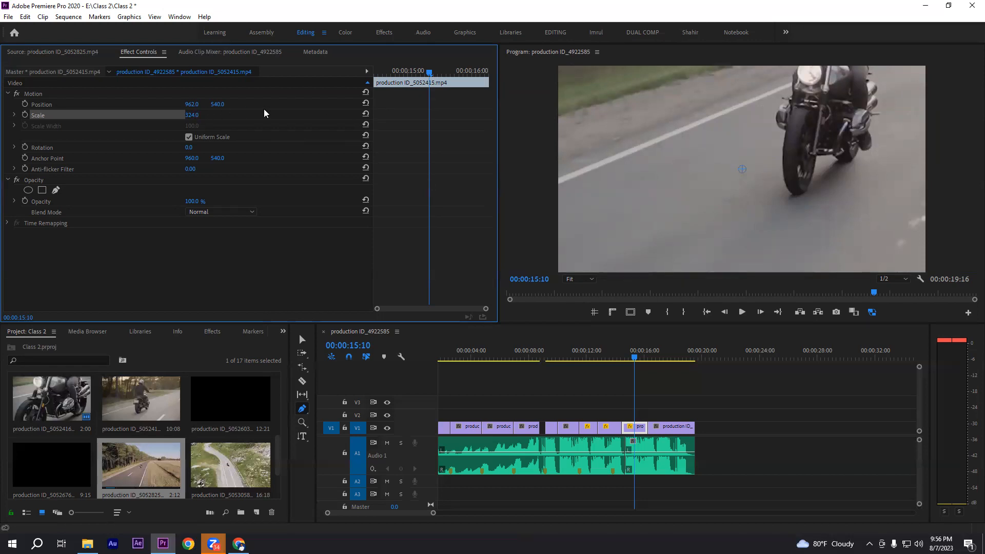
pyautogui.click(365, 113)
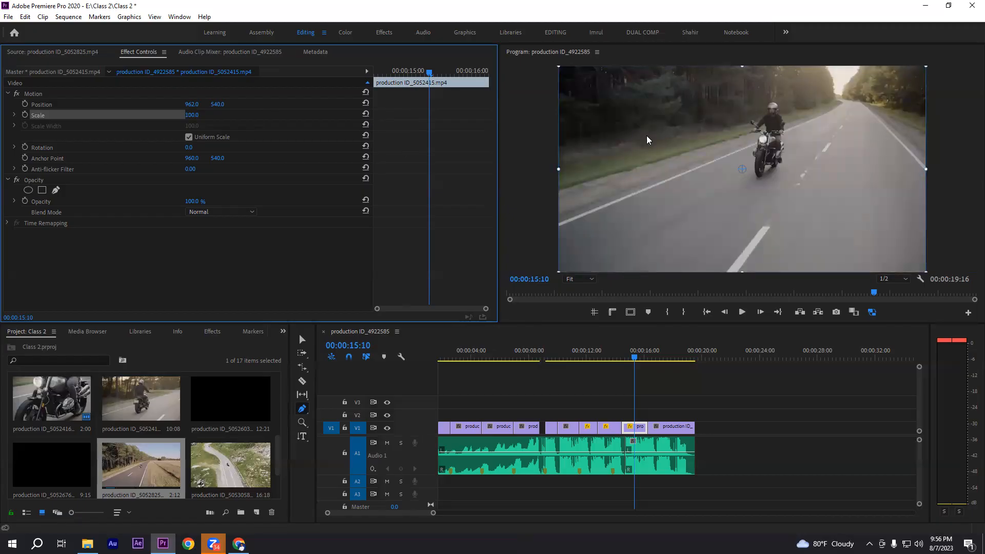
# Try the road clip's Rotation at 90° and return it to 0°
pyautogui.click(43, 148)
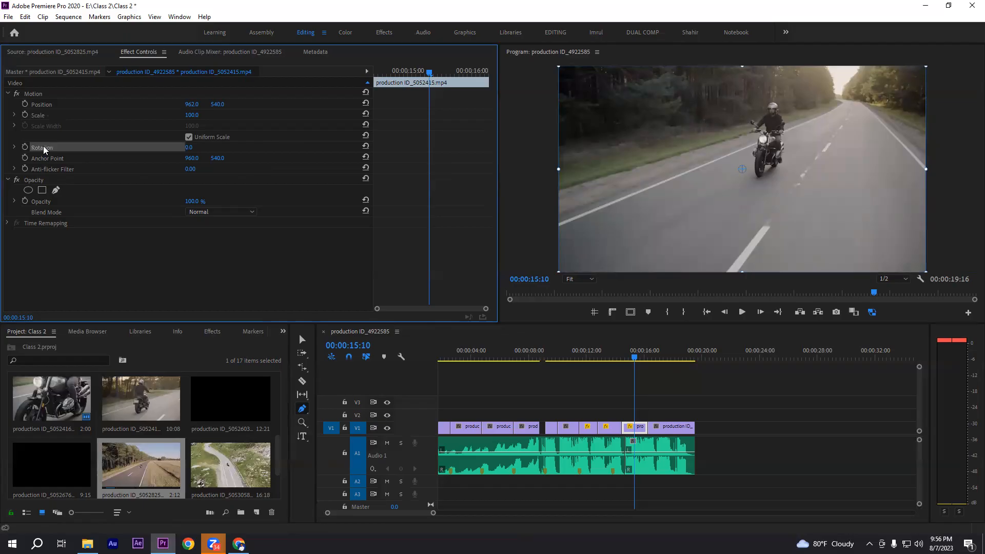
pyautogui.moveTo(192, 151); pyautogui.dragTo(238, 151)
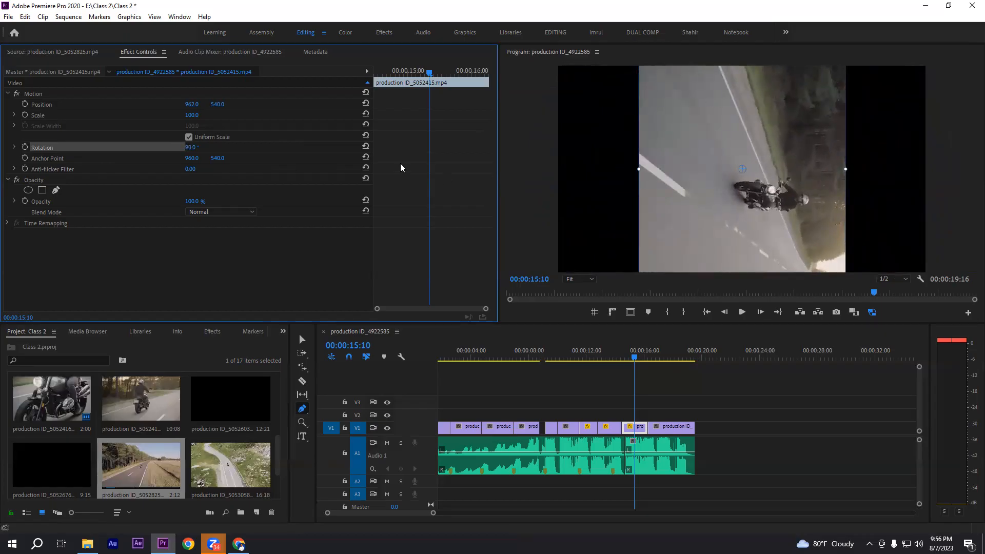
pyautogui.moveTo(190, 148); pyautogui.dragTo(143, 148)
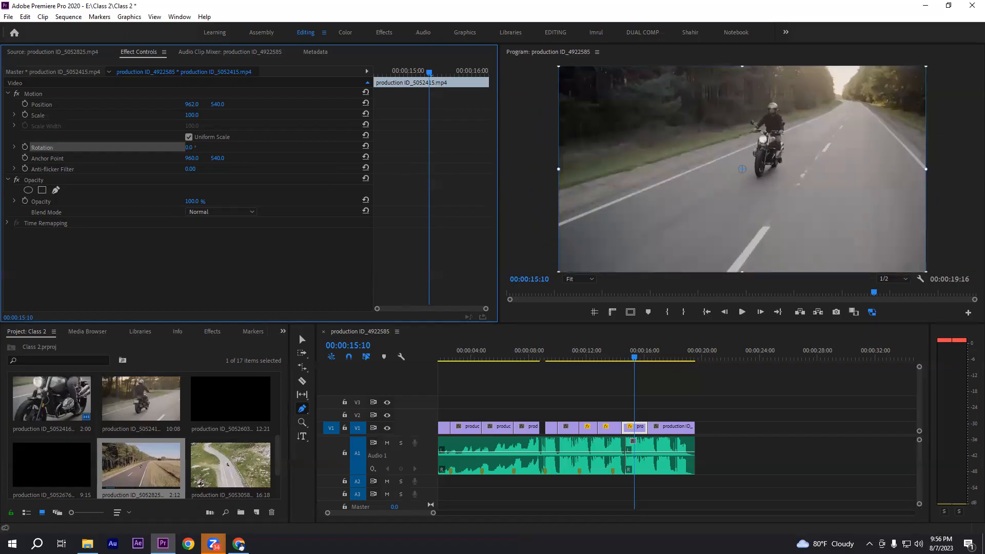
# Examine the road clip's Anchor Point at the frame's centre and try a rotation around it
pyautogui.click(49, 157)
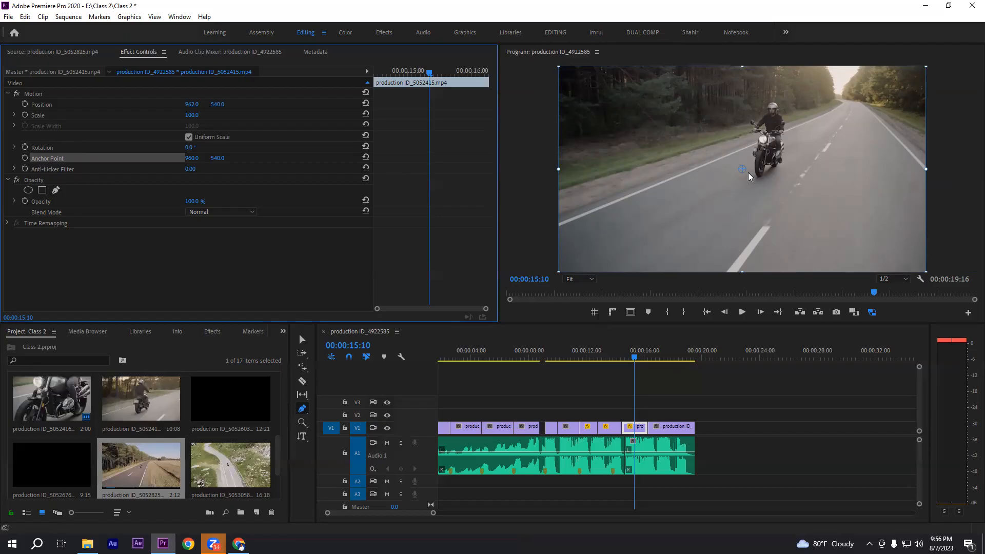
pyautogui.click(132, 280)
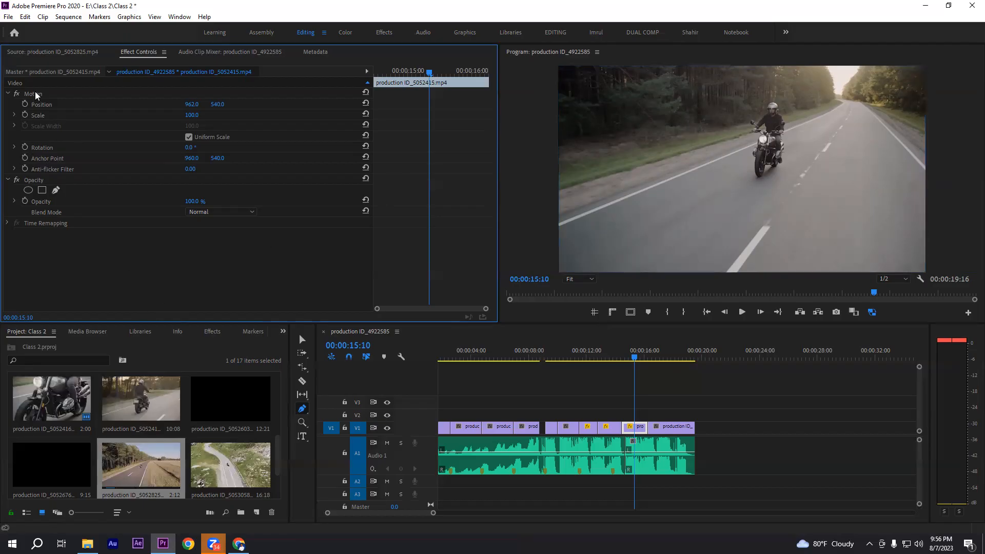
pyautogui.click(38, 96)
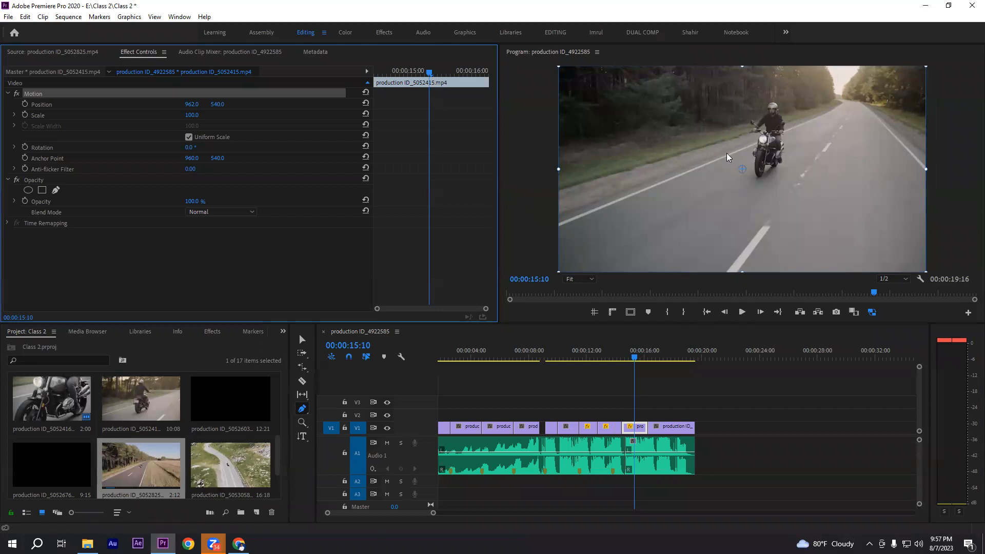
pyautogui.moveTo(191, 149)
pyautogui.mouseDown()
pyautogui.moveTo(221, 150)
pyautogui.moveTo(191, 150)
pyautogui.moveTo(201, 149)
pyautogui.mouseUp()
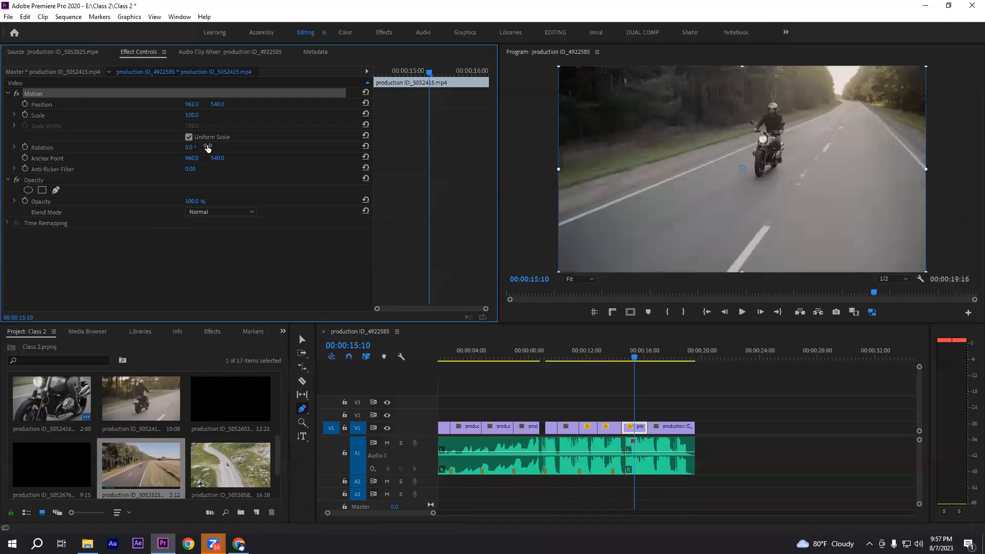
pyautogui.click(44, 159)
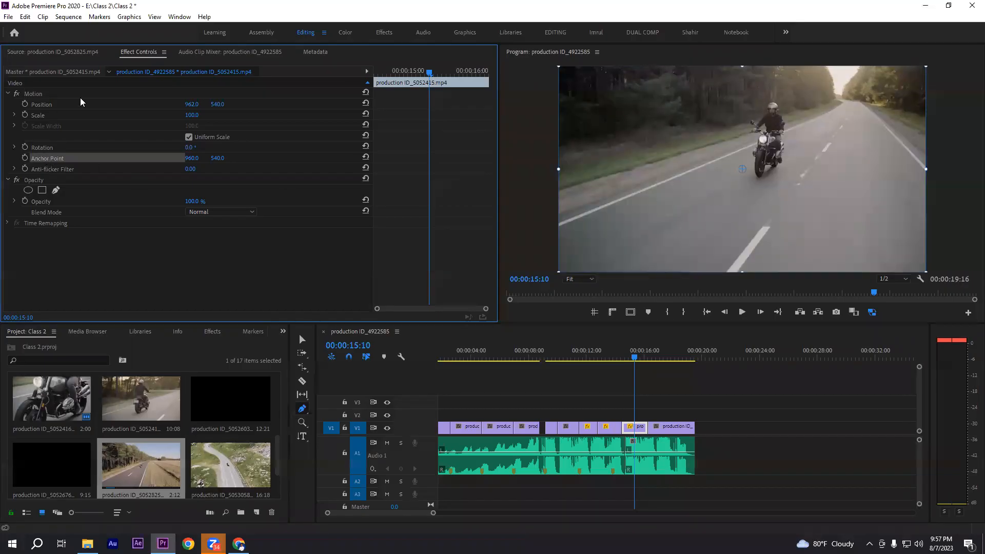
# Move the road clip's anchor point onto the motorcycle at about 1067.9, 383.2 and try rotating the clip around it
pyautogui.click(302, 339)
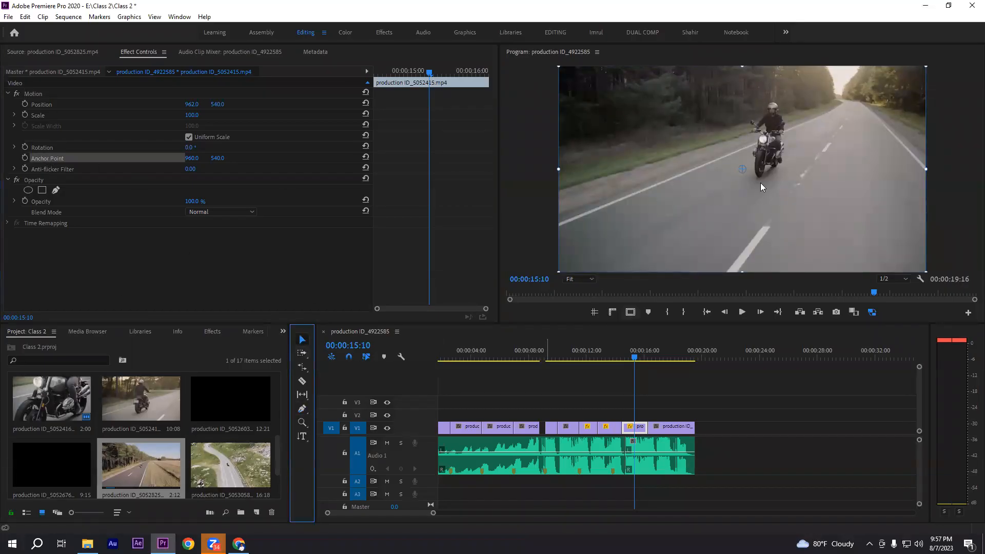
pyautogui.moveTo(742, 170); pyautogui.dragTo(763, 140)
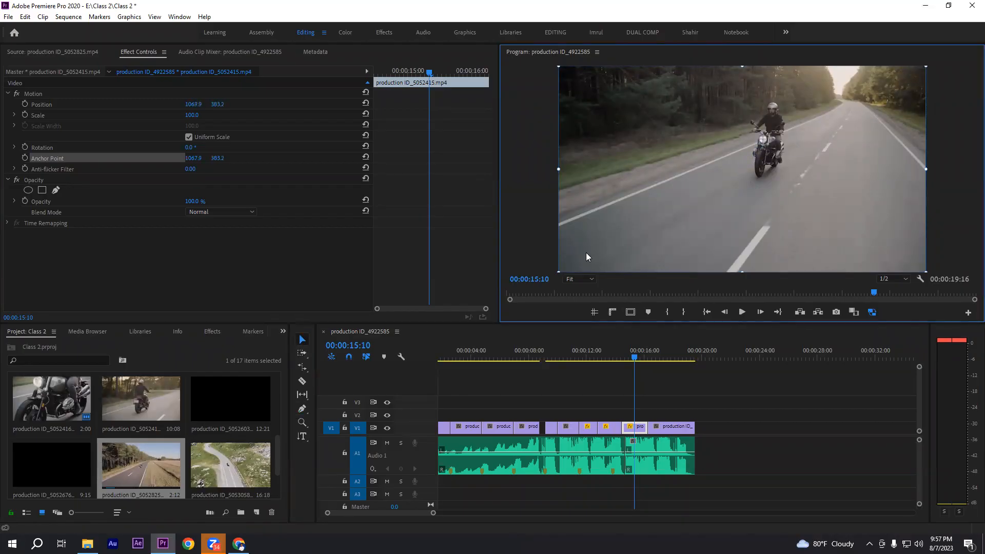
pyautogui.click(34, 148)
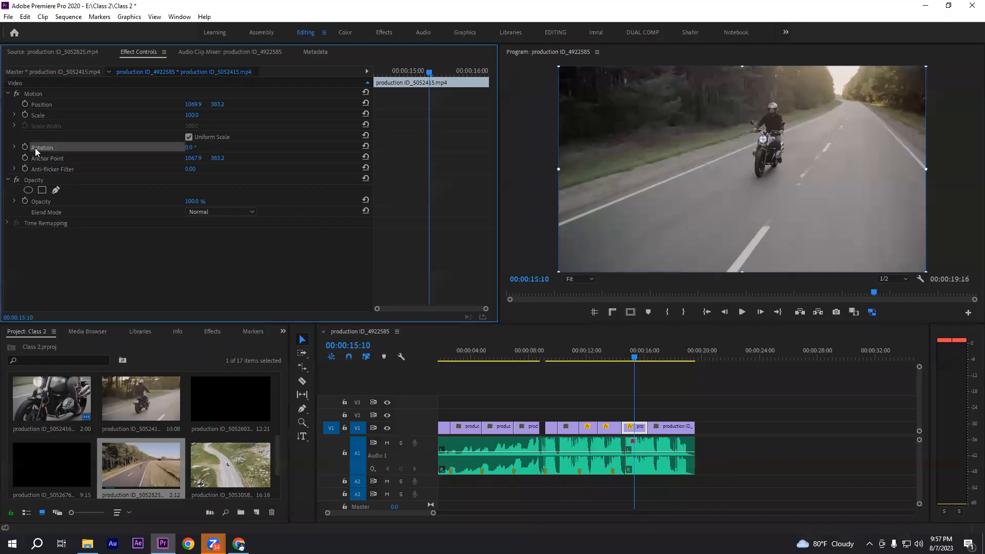
pyautogui.moveTo(190, 147)
pyautogui.mouseDown()
pyautogui.moveTo(274, 148)
pyautogui.moveTo(176, 147)
pyautogui.mouseUp()
pyautogui.hotkey('ctrl', 'z')
# Reset the road clip's Anchor Point and Position to their default values and deselect the Motion properties
pyautogui.click(56, 158)
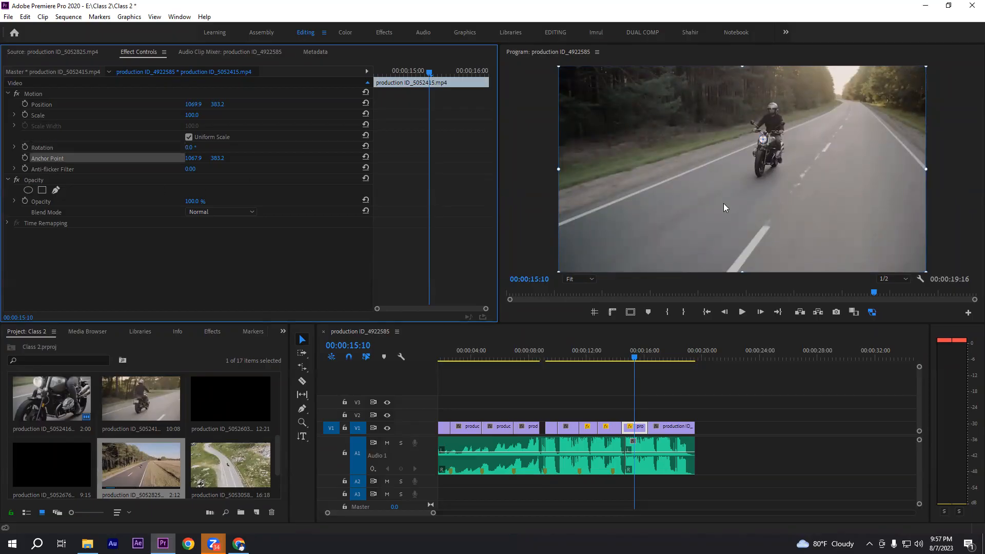
pyautogui.click(365, 157)
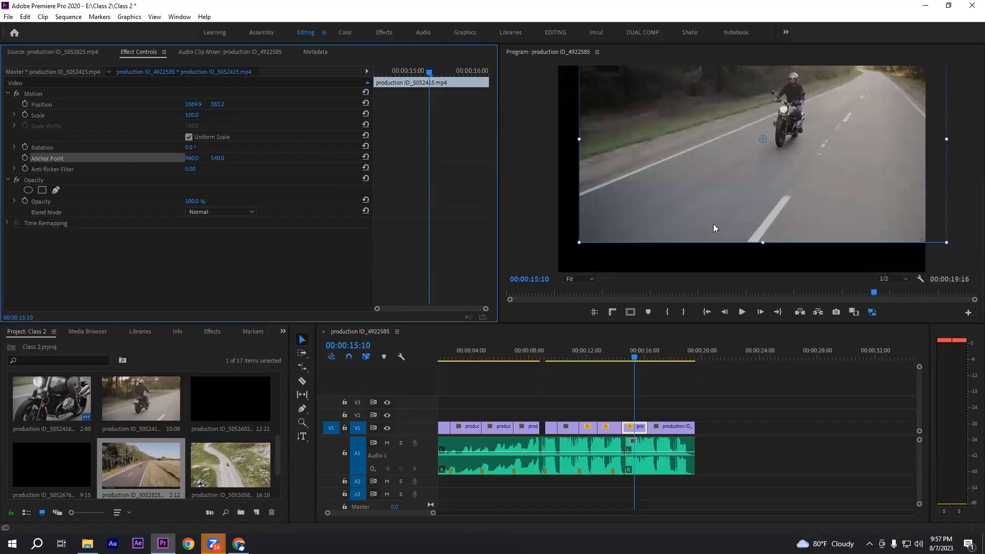
pyautogui.click(44, 105)
pyautogui.click(366, 104)
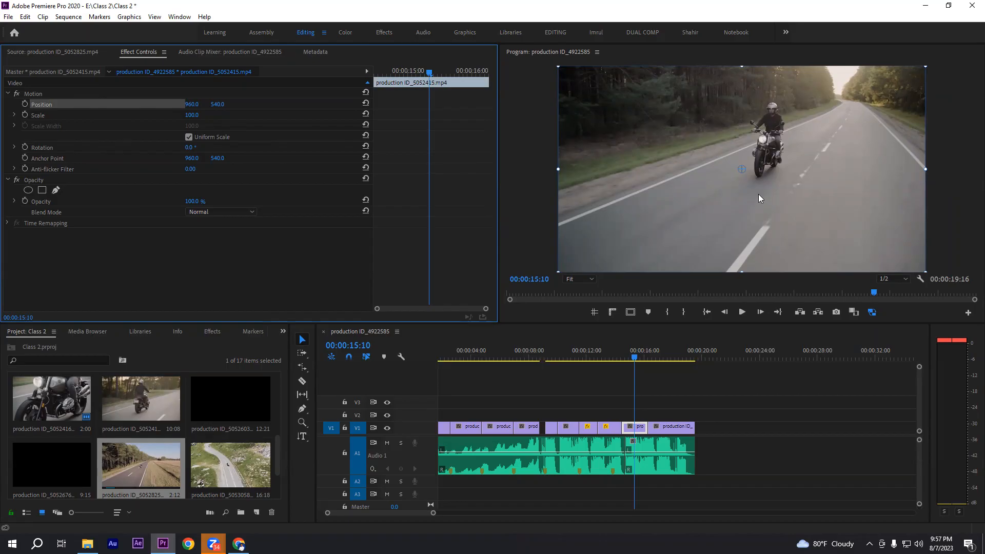
pyautogui.click(245, 284)
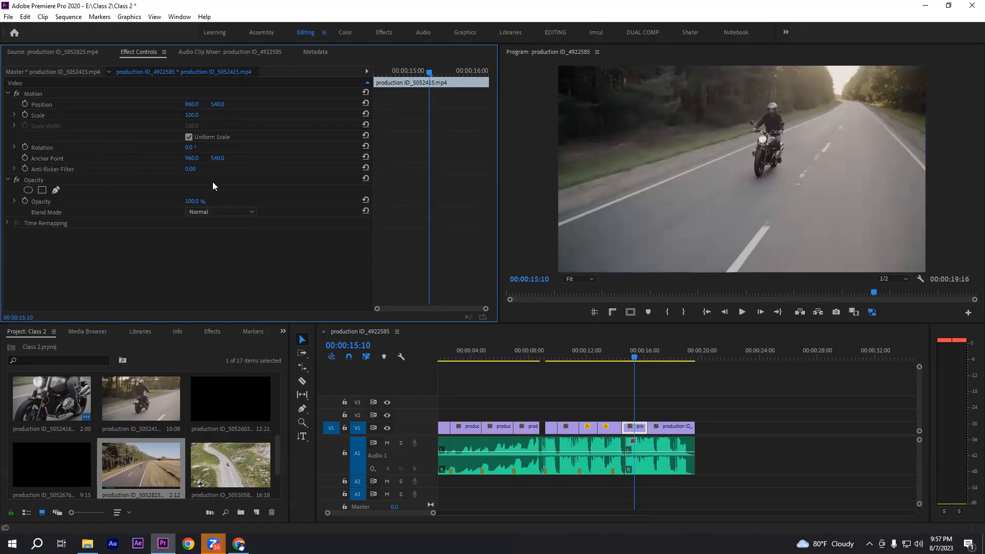
# Enlarge the road clip to a Scale of 149 and reframe the rider with Position 778, 777
pyautogui.moveTo(191, 115); pyautogui.dragTo(216, 115)
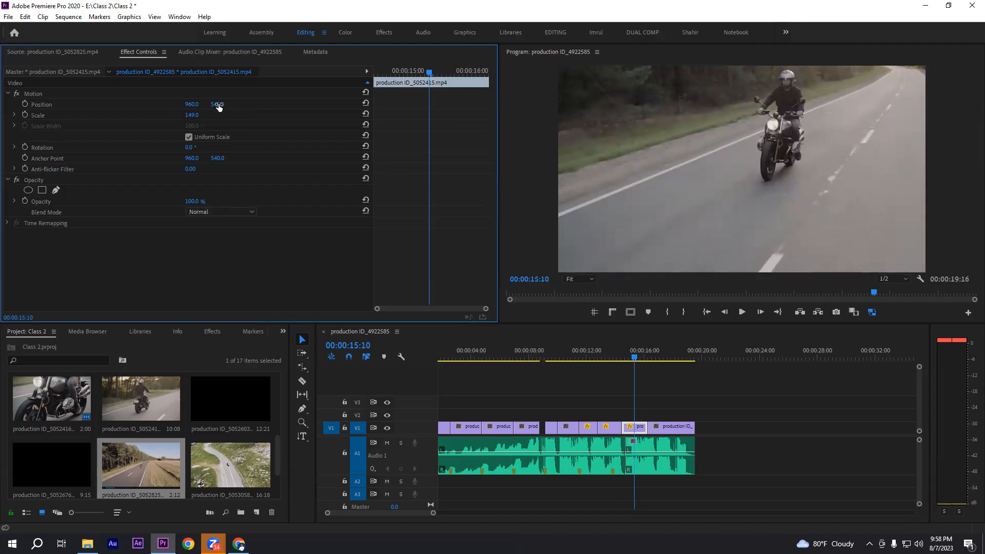
pyautogui.moveTo(218, 105); pyautogui.dragTo(339, 105)
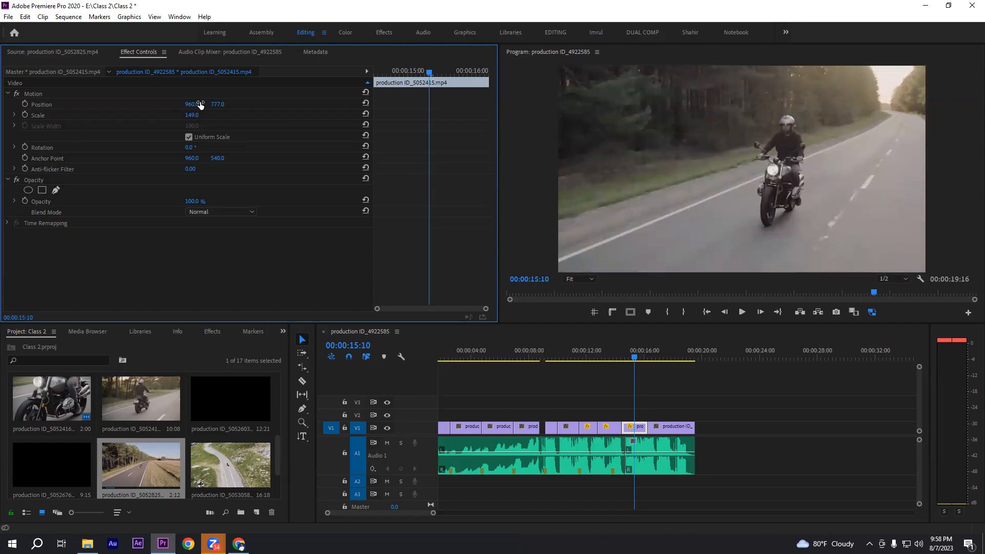
pyautogui.moveTo(192, 104); pyautogui.dragTo(98, 105)
pyautogui.rightClick(195, 271)
pyautogui.click(138, 279)
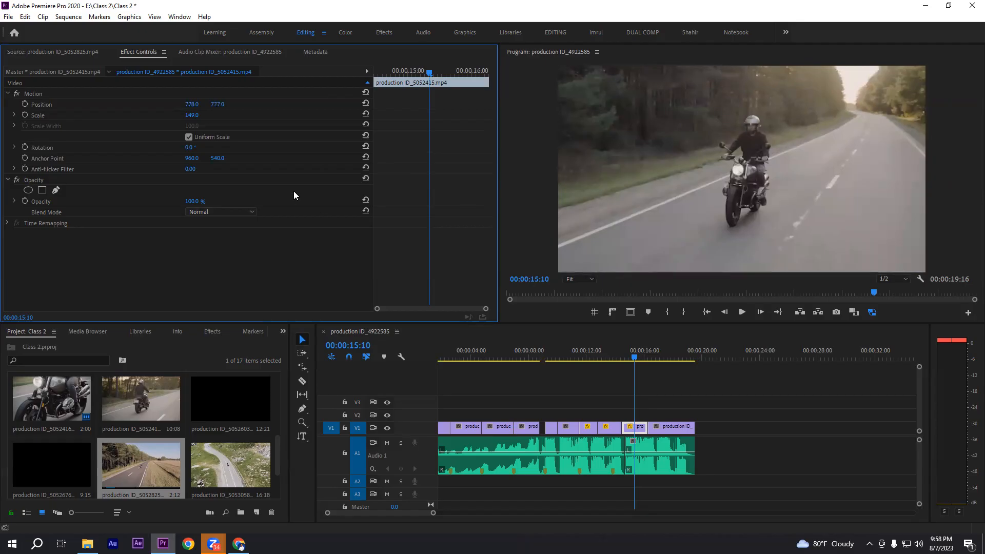
pyautogui.rightClick(218, 249)
pyautogui.click(180, 265)
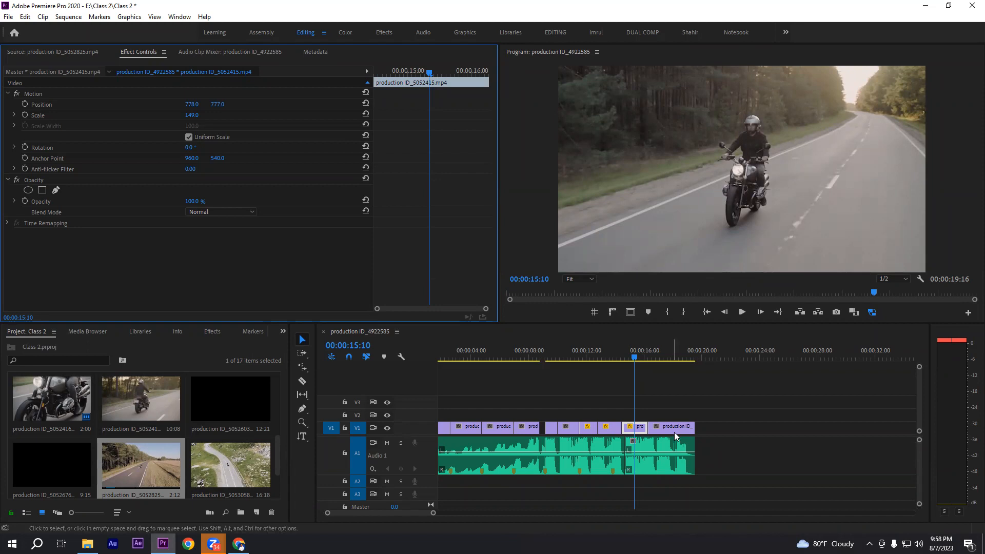
# Try enlarging the road clip's Scale to 283 and undo that enlargement
pyautogui.moveTo(634, 358)
pyautogui.mouseDown()
pyautogui.moveTo(609, 358)
pyautogui.moveTo(636, 358)
pyautogui.mouseUp()
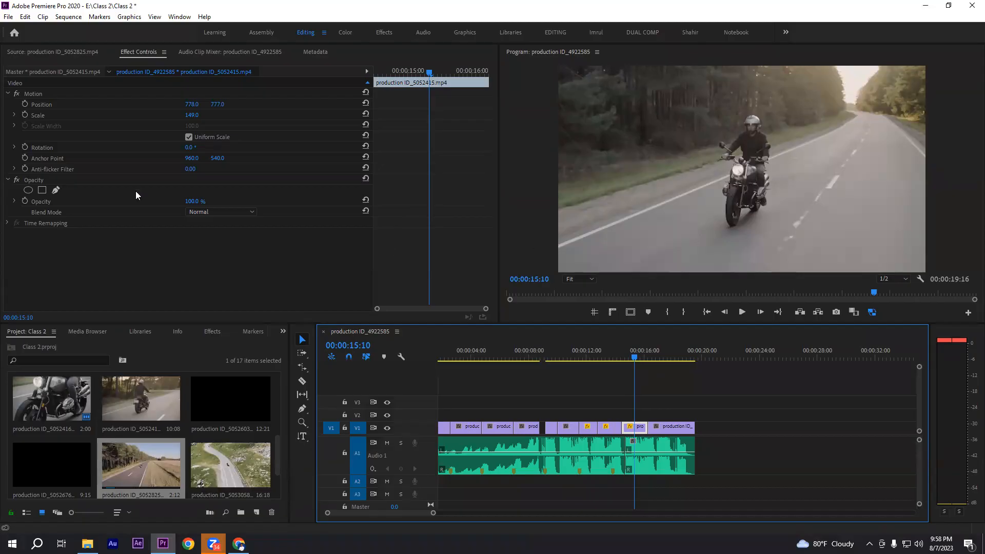
pyautogui.moveTo(195, 116); pyautogui.dragTo(812, 171)
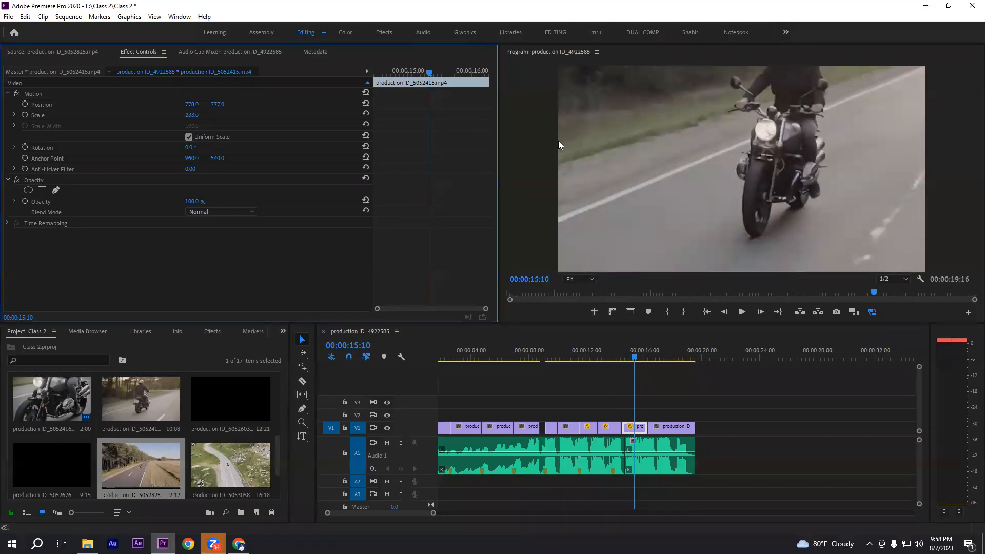
pyautogui.hotkey('ctrl', 'z')
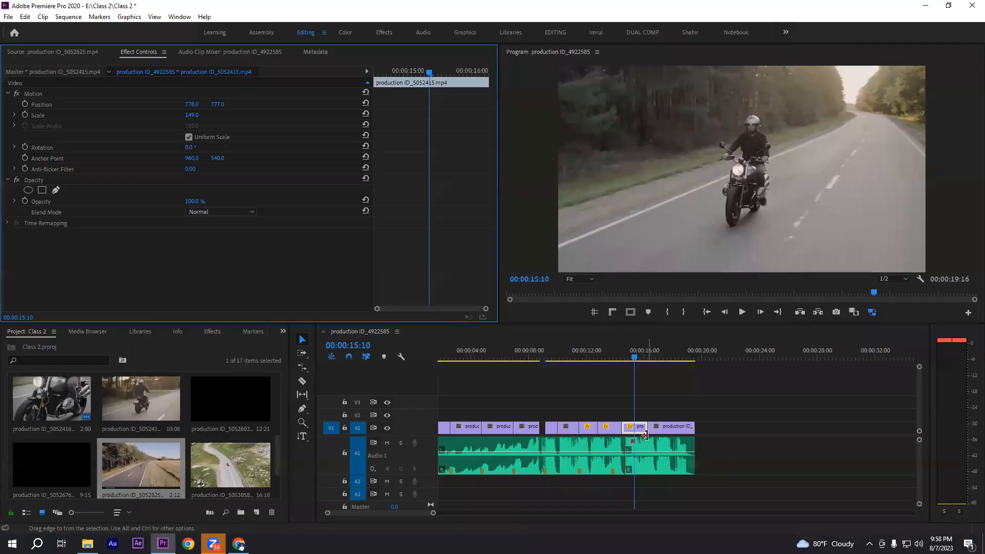
# Deselect the road clip, return to the start of the sequence, and play the whole edit through to its end
pyautogui.click(656, 376)
pyautogui.moveTo(634, 356); pyautogui.dragTo(576, 358)
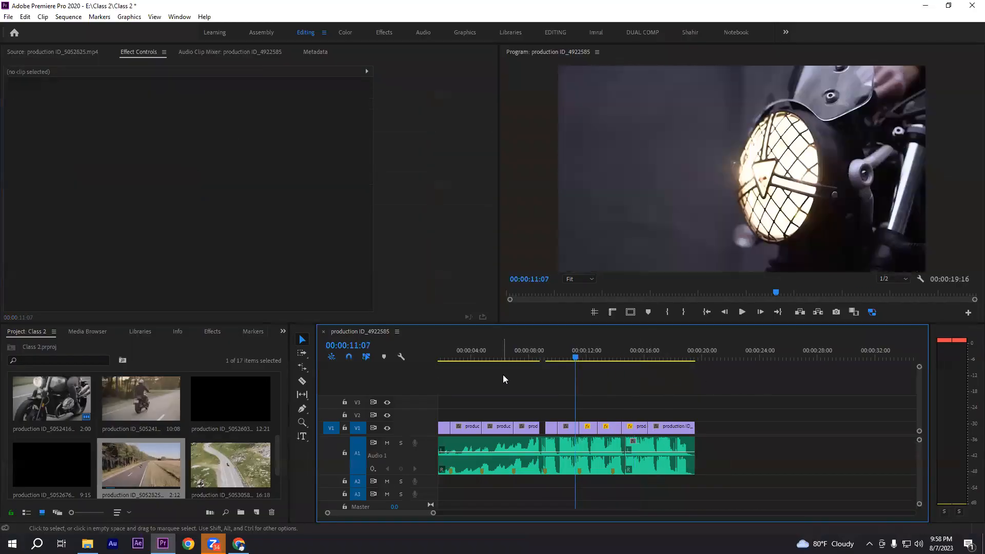
pyautogui.press('-')
pyautogui.press('Home')
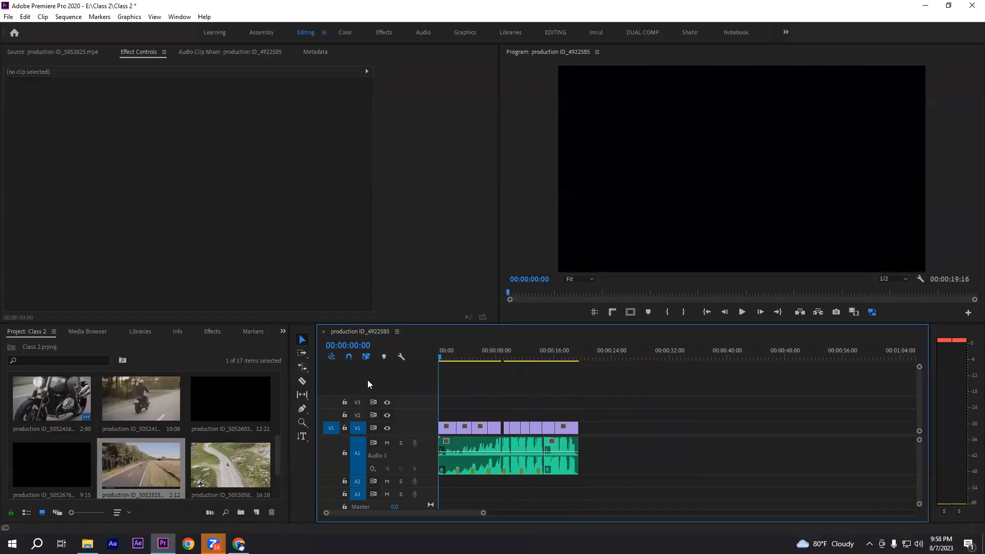
pyautogui.press('=')
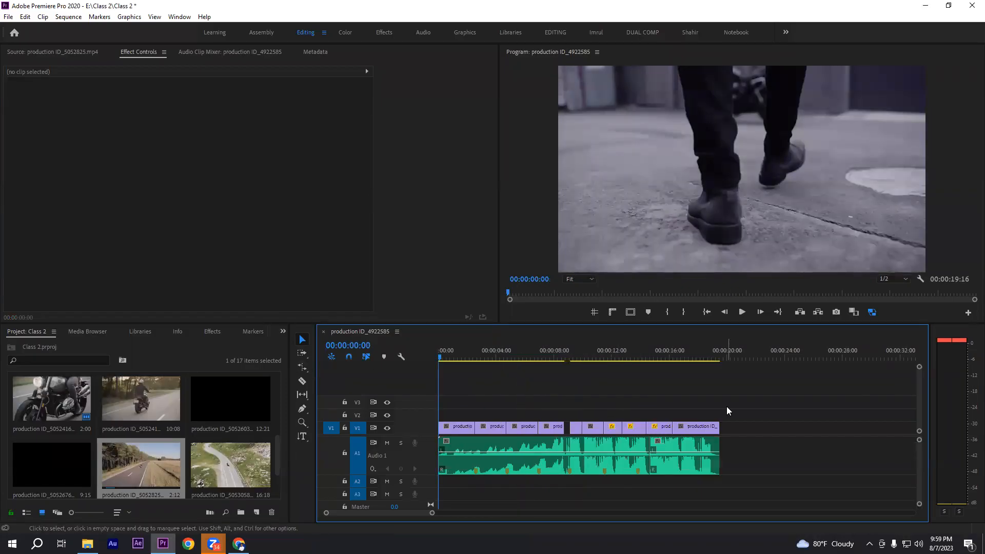
pyautogui.press('space')
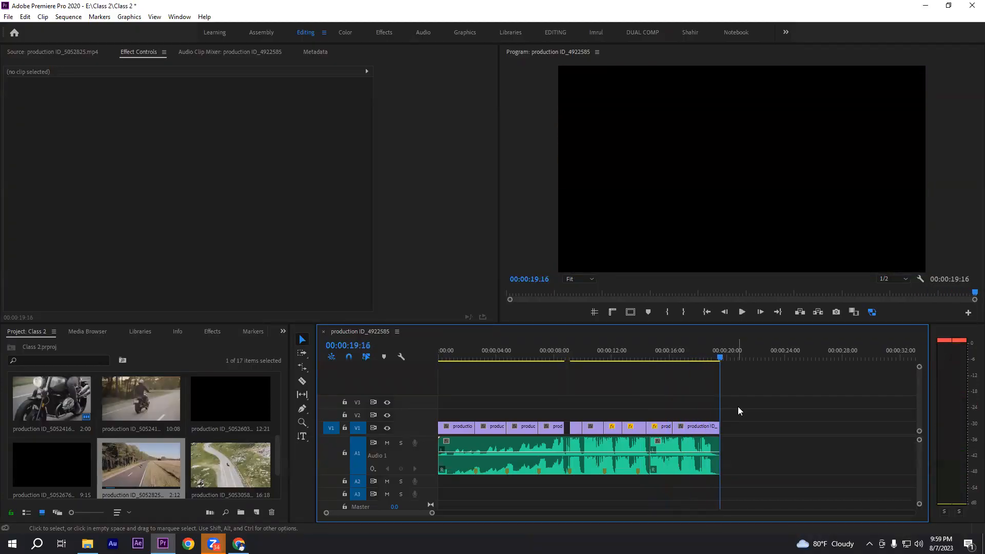
pyautogui.moveTo(455, 405); pyautogui.dragTo(726, 466)
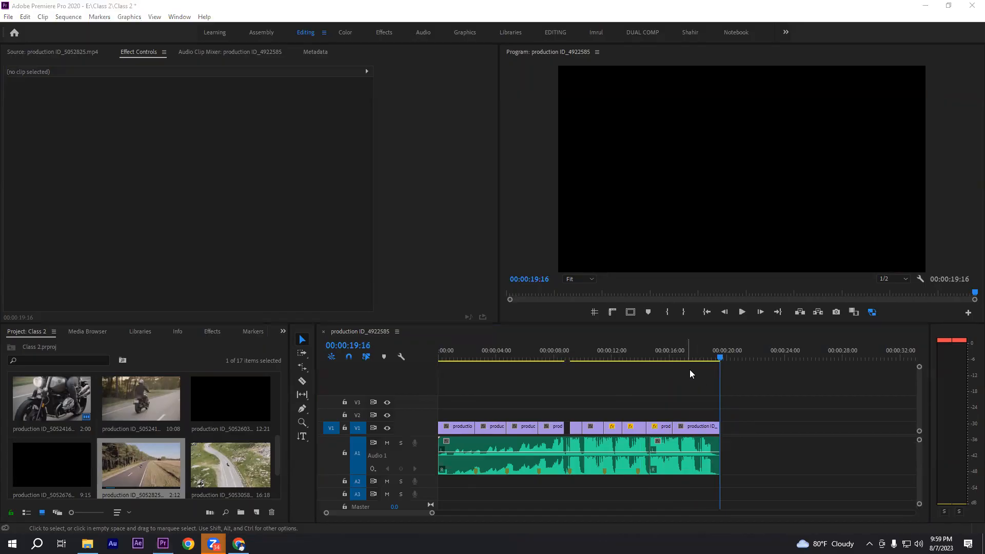
pyautogui.click(696, 358)
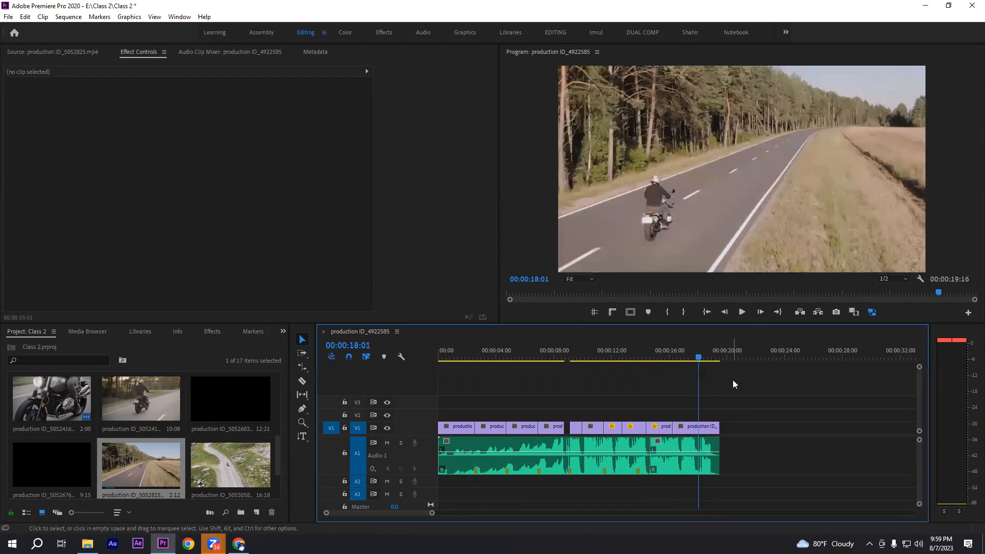
pyautogui.moveTo(686, 405); pyautogui.dragTo(747, 442)
pyautogui.click(748, 421)
pyautogui.moveTo(449, 403); pyautogui.dragTo(697, 481)
pyautogui.click(737, 403)
pyautogui.moveTo(711, 399); pyautogui.dragTo(736, 471)
pyautogui.click(737, 402)
pyautogui.moveTo(452, 397); pyautogui.dragTo(705, 483)
pyautogui.click(558, 398)
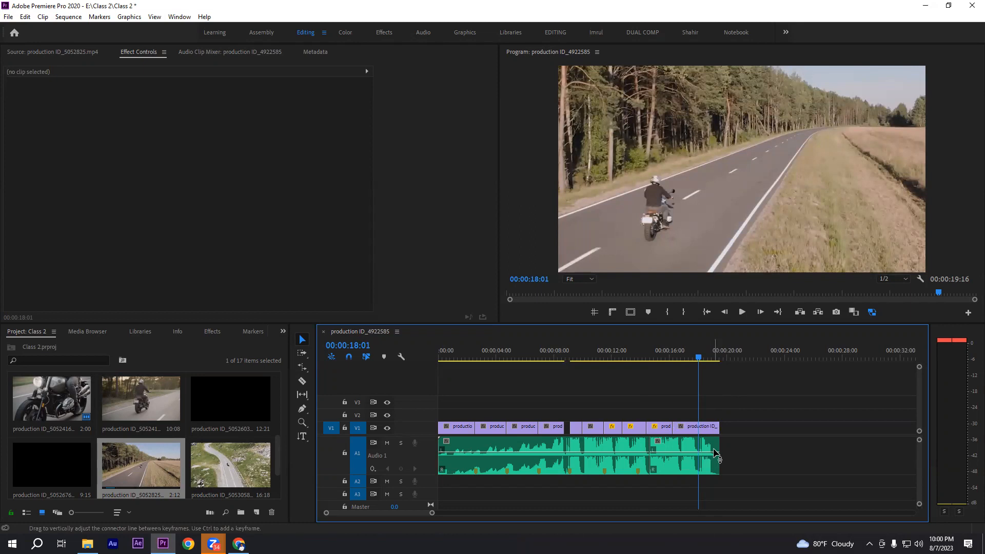
# Apply the default transition to the end of the last V1 video clip and to the end of the A1 audio
pyautogui.moveTo(714, 450)
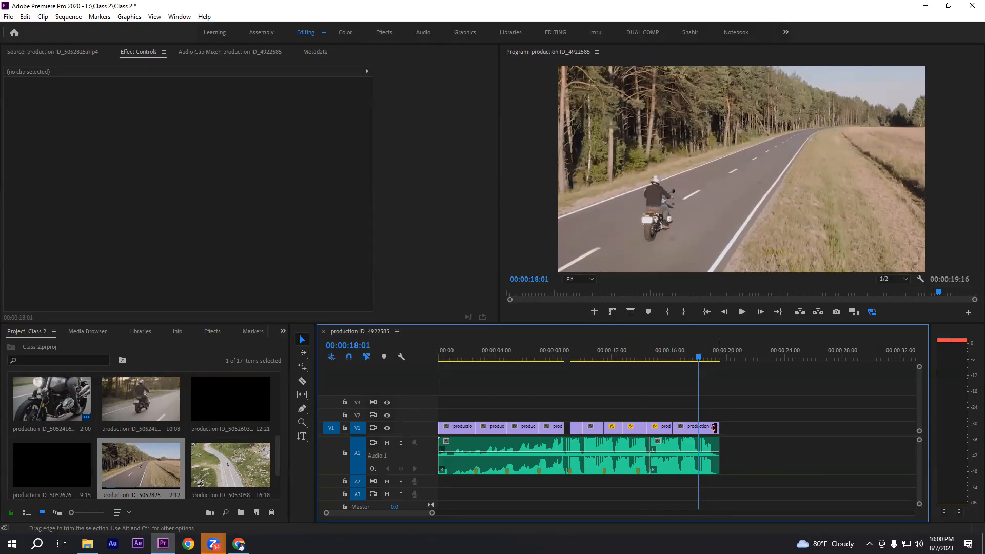
pyautogui.click(717, 426)
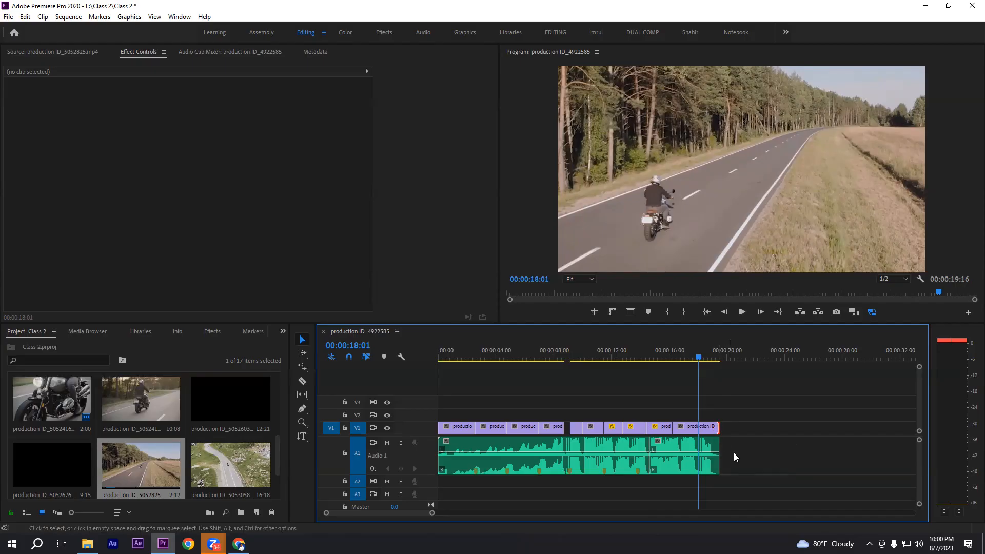
pyautogui.rightClick(717, 428)
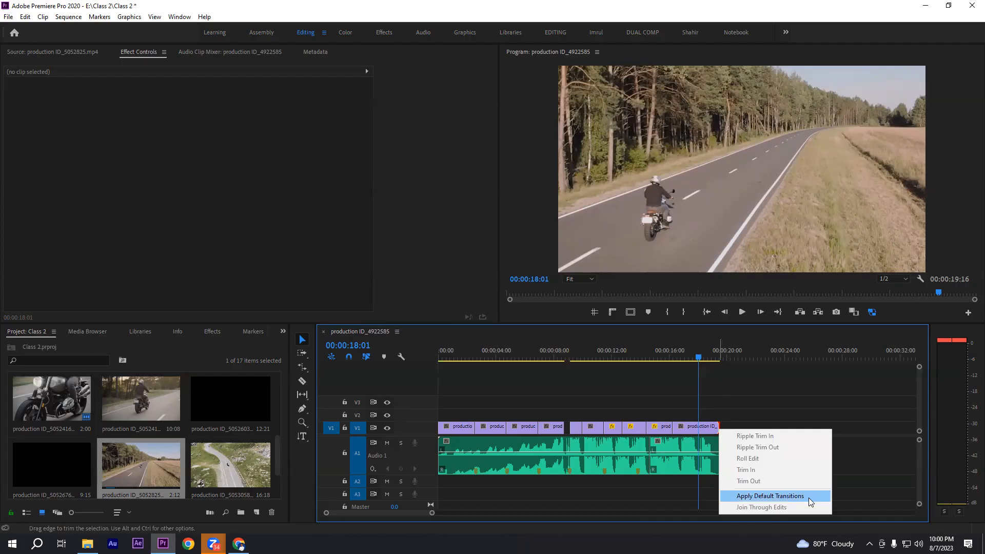
pyautogui.click(760, 495)
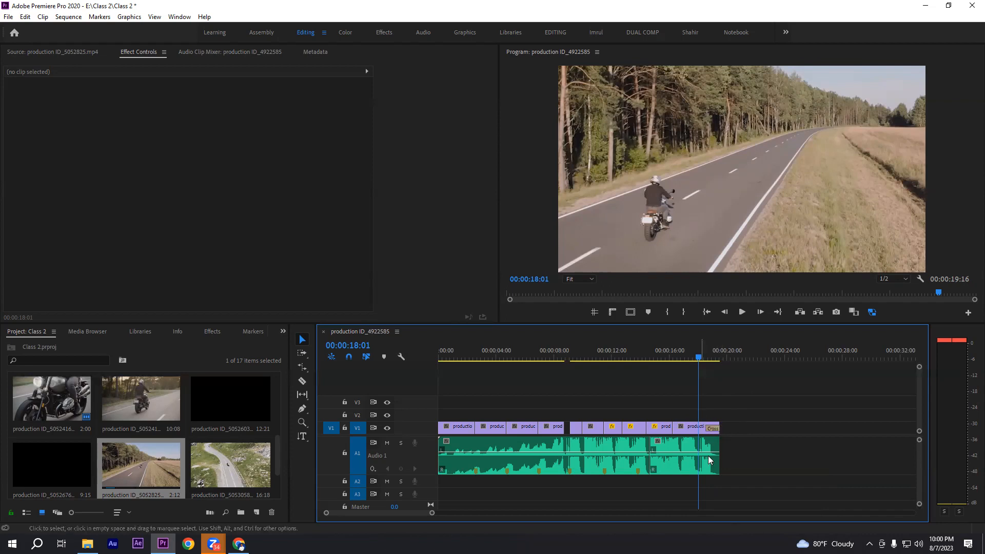
pyautogui.click(716, 448)
pyautogui.rightClick(716, 449)
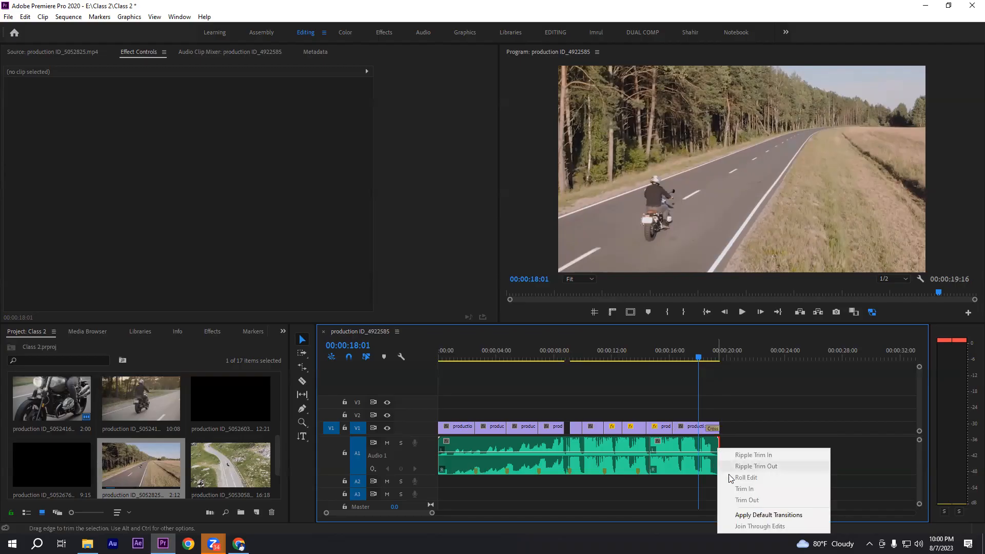
pyautogui.click(749, 515)
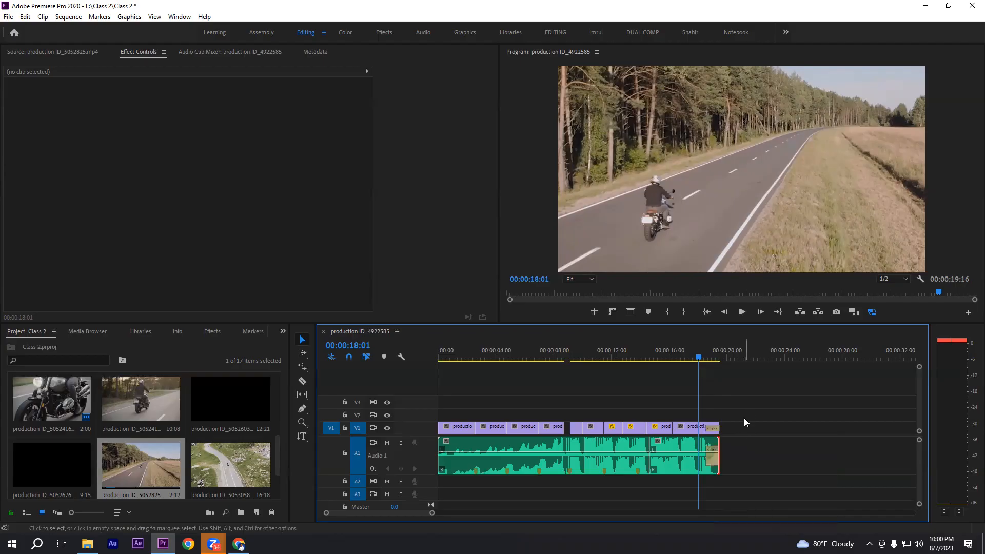
# Play the end of the sequence to review the closing video and audio fades
pyautogui.click(687, 425)
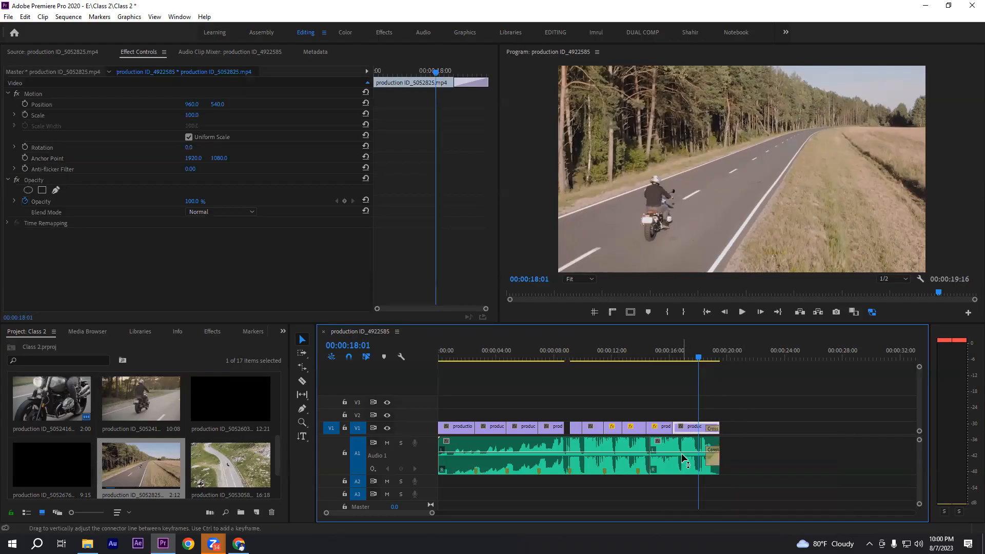
pyautogui.click(728, 446)
pyautogui.moveTo(715, 453); pyautogui.dragTo(703, 466)
pyautogui.click(743, 404)
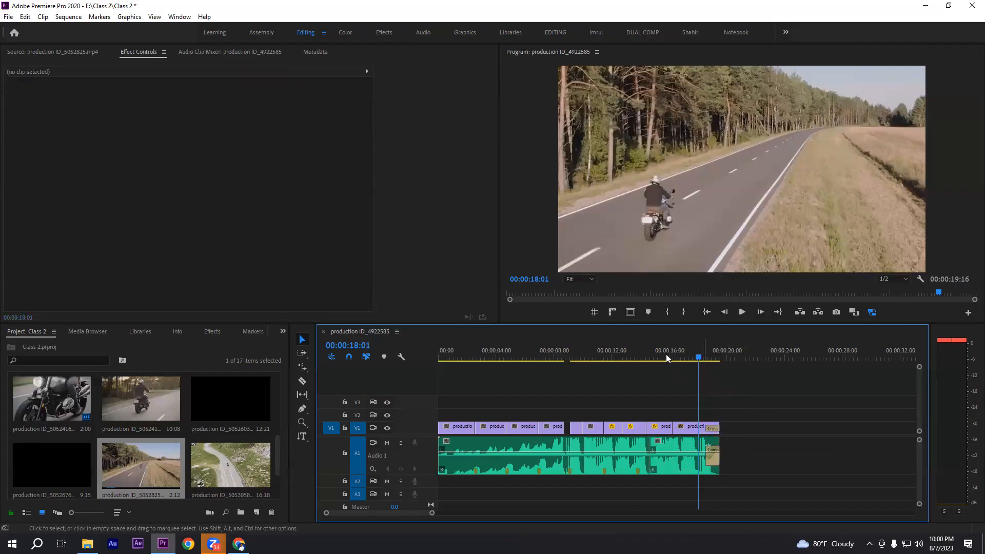
pyautogui.moveTo(698, 358); pyautogui.dragTo(674, 358)
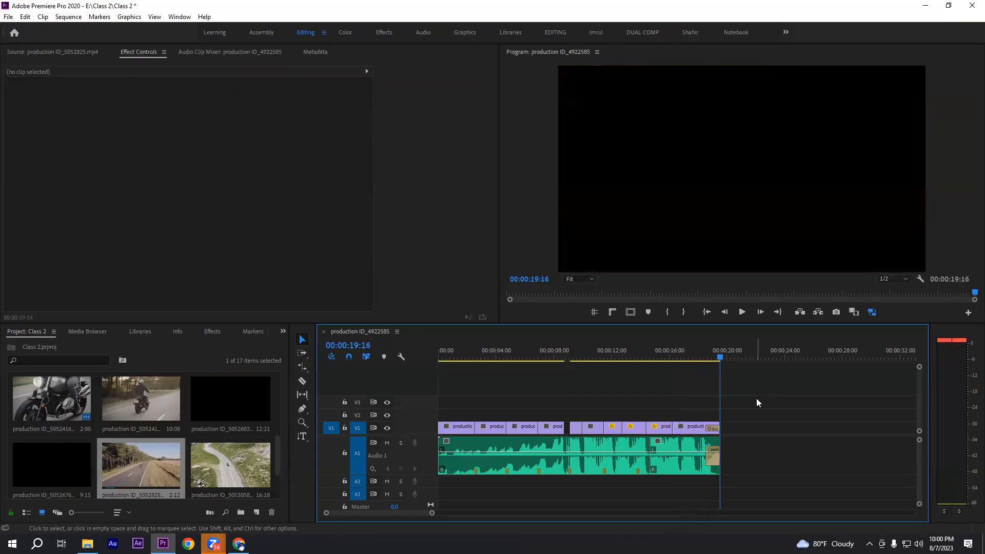
pyautogui.click(695, 352)
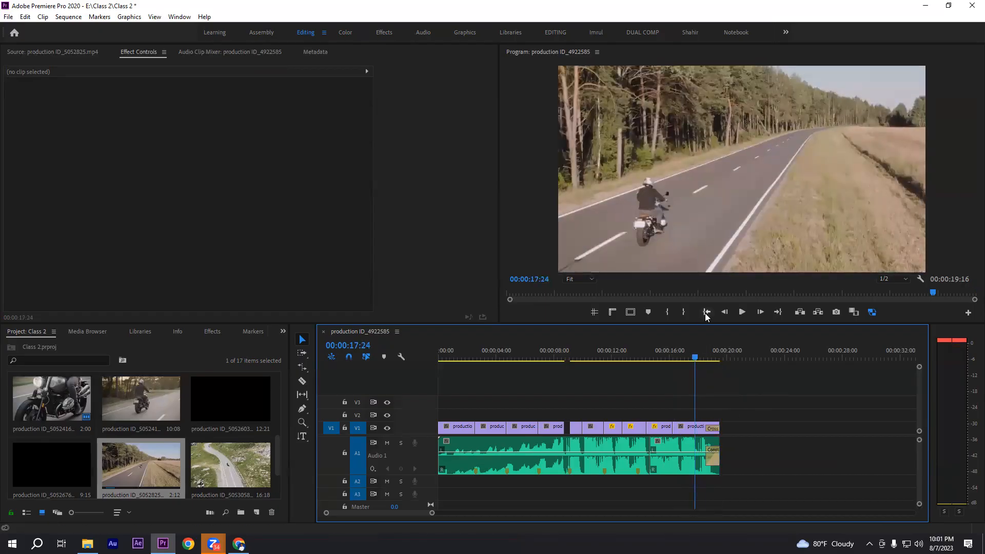
pyautogui.click(687, 354)
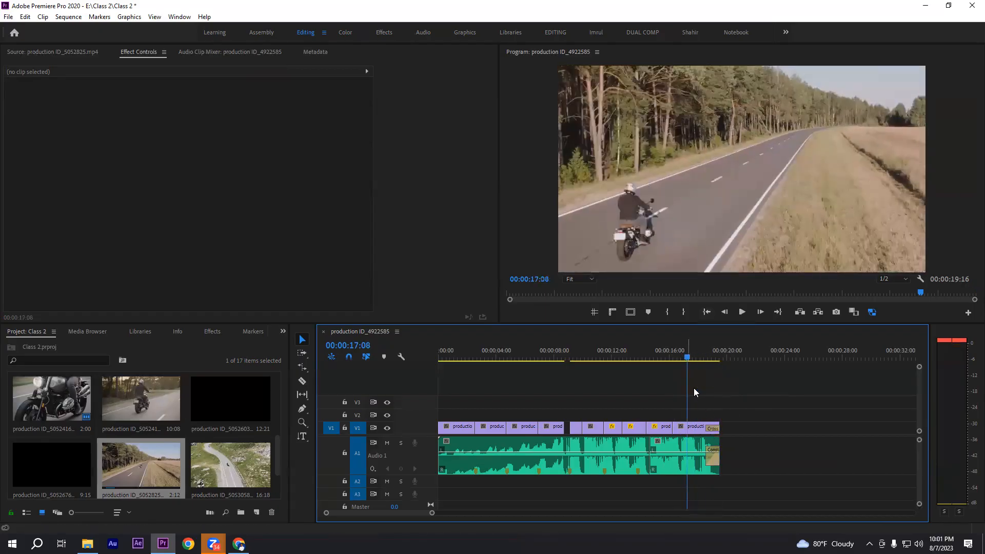
# Lengthen the closing video and audio transitions by extending their starts earlier, and replay the ending
pyautogui.moveTo(709, 429); pyautogui.dragTo(696, 429)
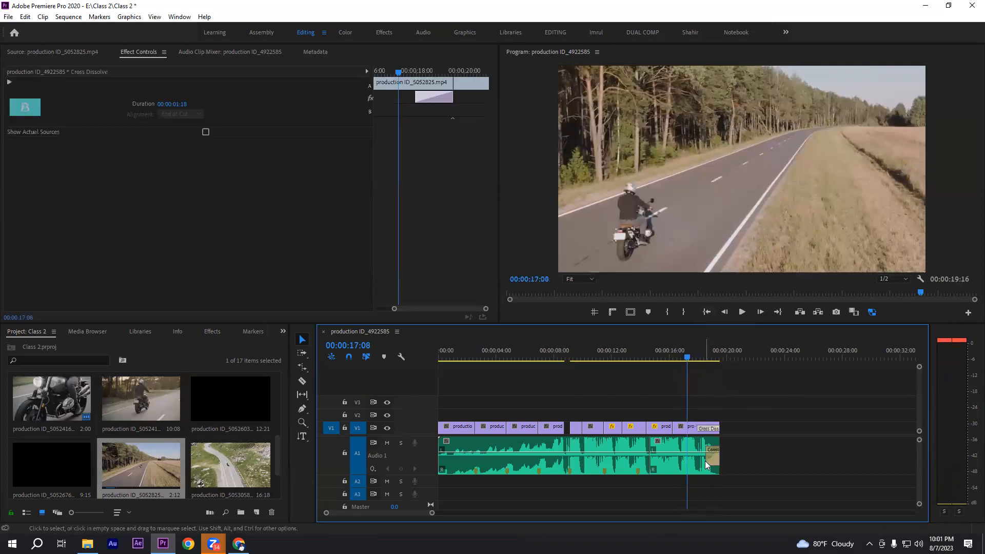
pyautogui.moveTo(706, 462); pyautogui.dragTo(698, 461)
pyautogui.click(709, 389)
pyautogui.click(679, 353)
pyautogui.click(741, 312)
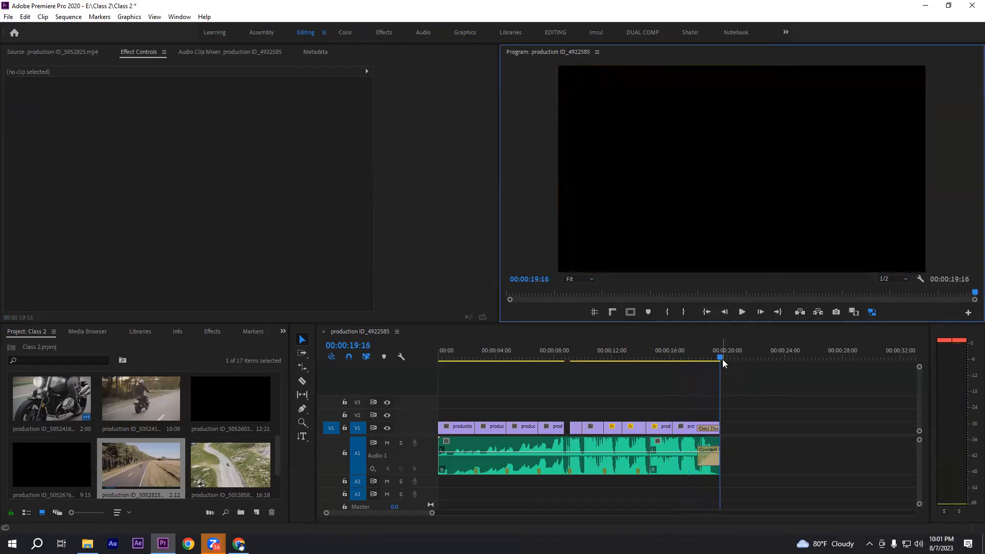
pyautogui.click(765, 384)
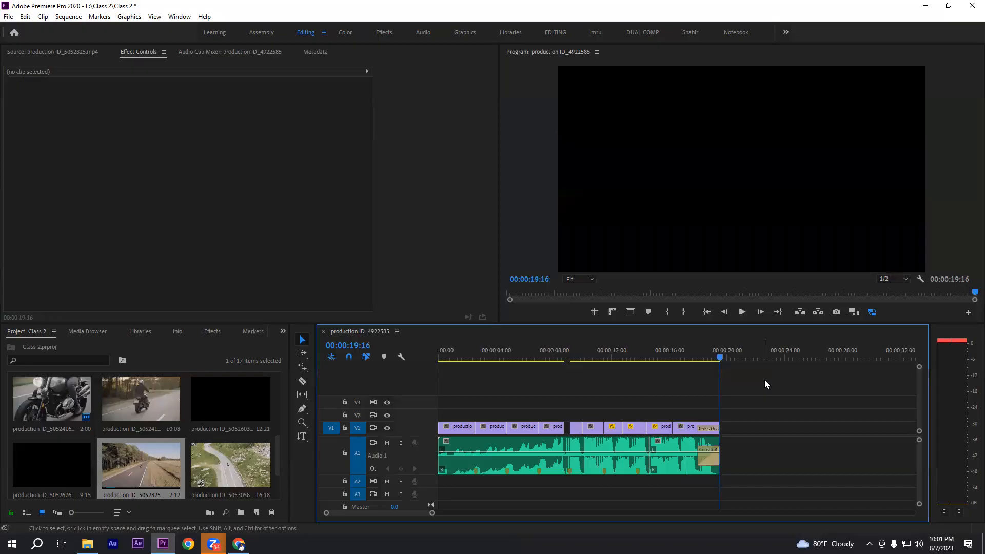
pyautogui.press('-')
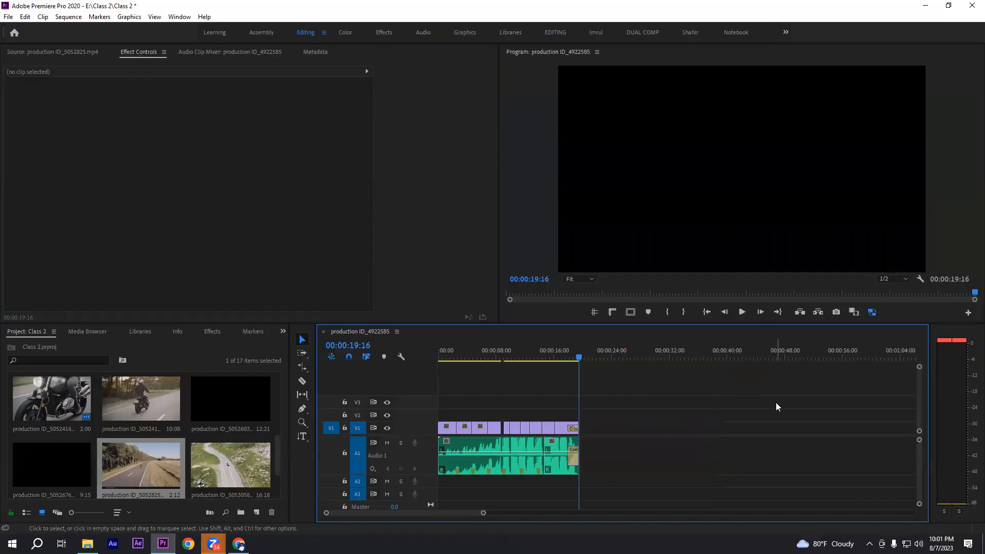
pyautogui.press('=')
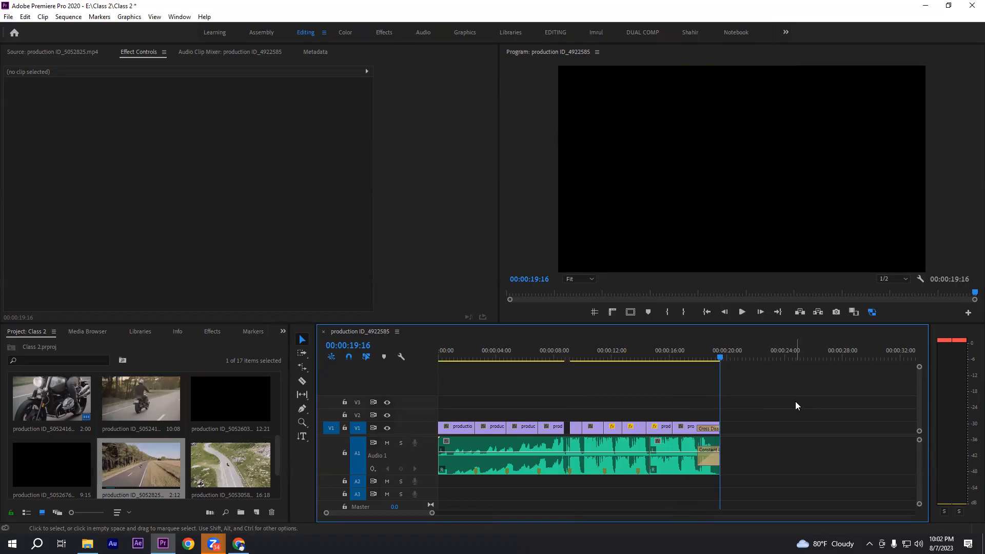
pyautogui.click(454, 356)
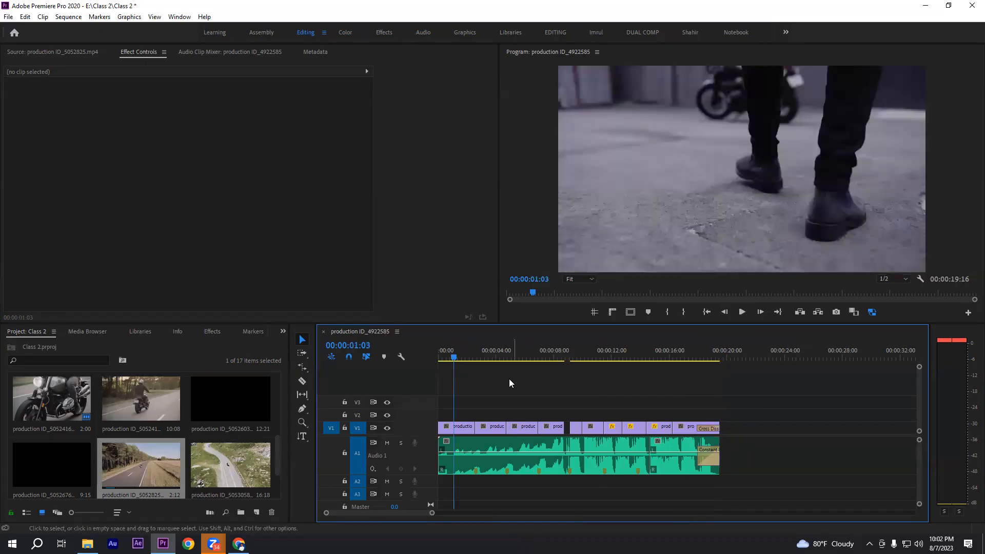
pyautogui.click(459, 353)
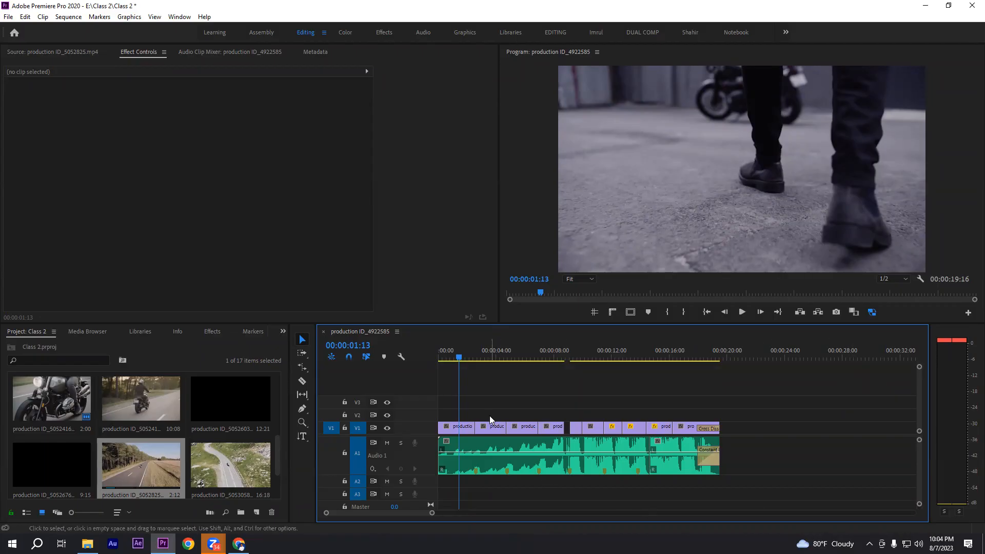
# Move all V1 clips after the first one further along the timeline to open a gap behind the first clip
pyautogui.click(483, 428)
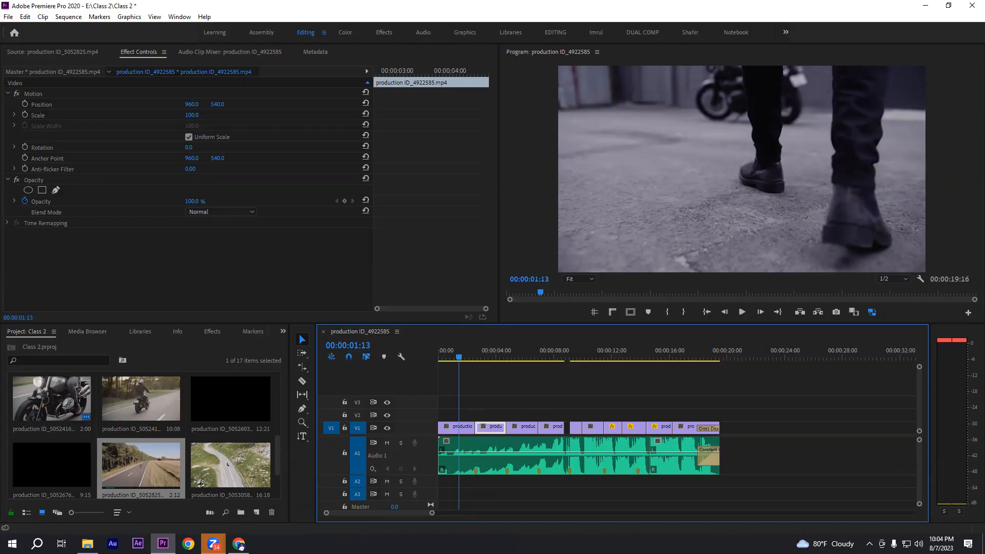
pyautogui.moveTo(756, 402); pyautogui.dragTo(494, 430)
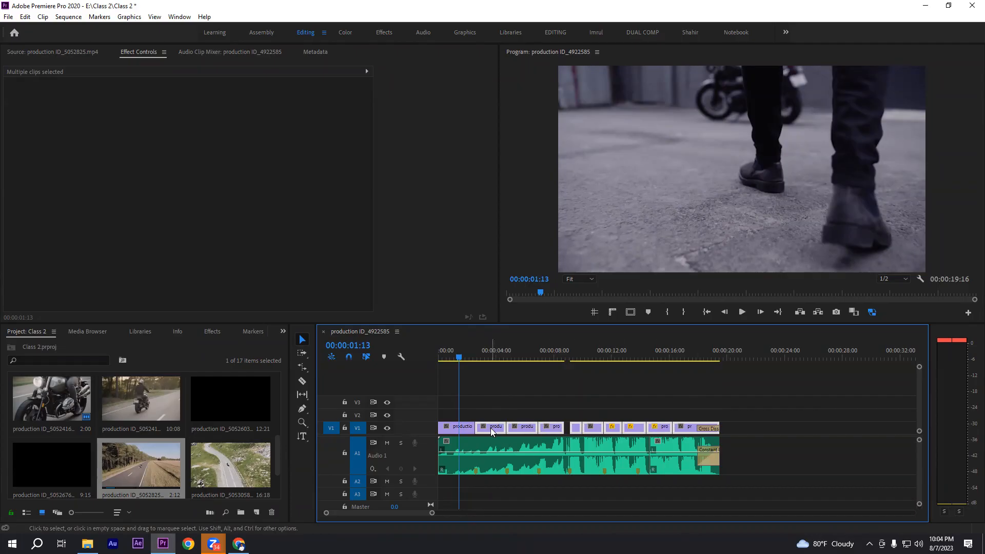
pyautogui.moveTo(490, 427); pyautogui.dragTo(542, 431)
pyautogui.moveTo(480, 406); pyautogui.dragTo(521, 434)
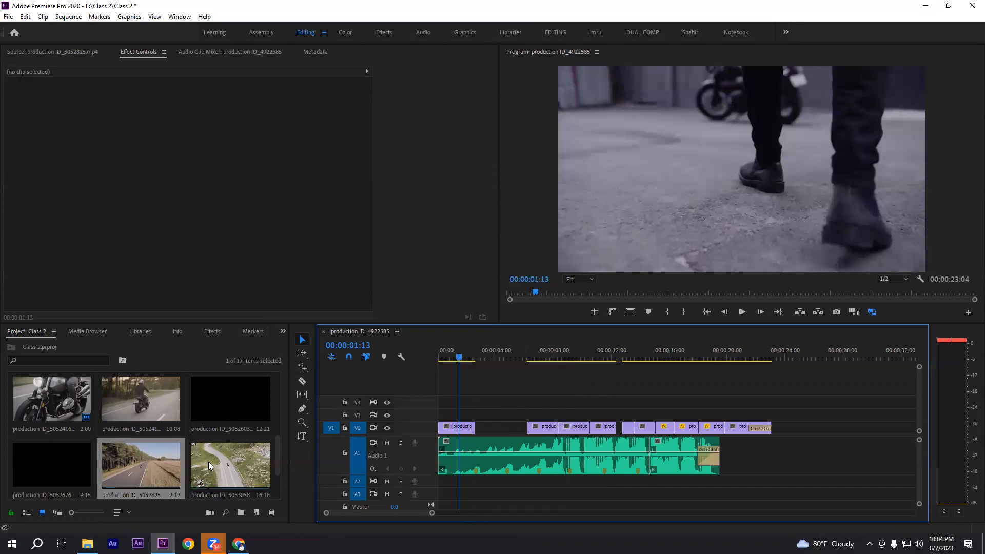
# Try placing production ID_5053058.mp4 in the V1 gap, undo it, and place the clip on V2 starting where the first V1 clip ends
pyautogui.moveTo(218, 460); pyautogui.dragTo(481, 430)
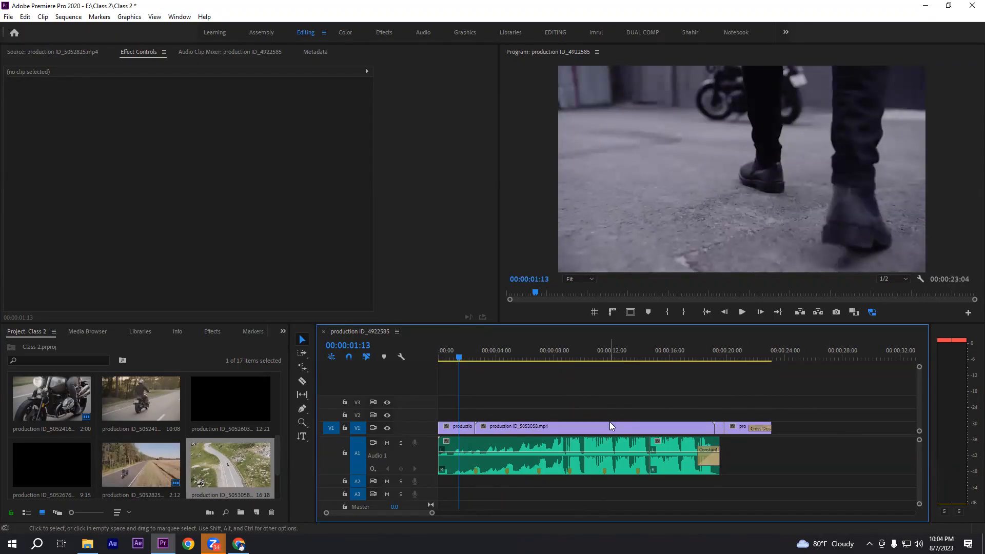
pyautogui.hotkey('ctrl', 'z')
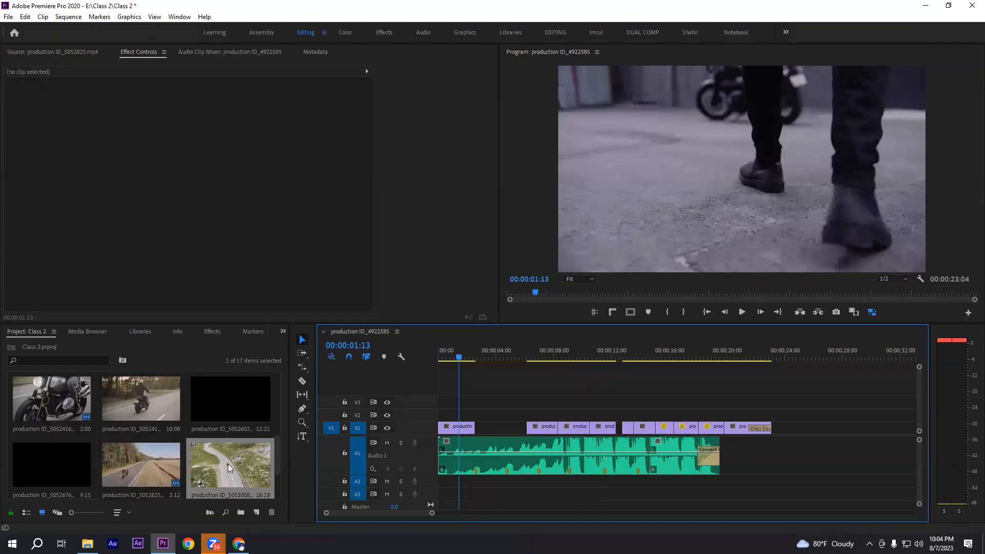
pyautogui.moveTo(230, 467); pyautogui.dragTo(477, 414)
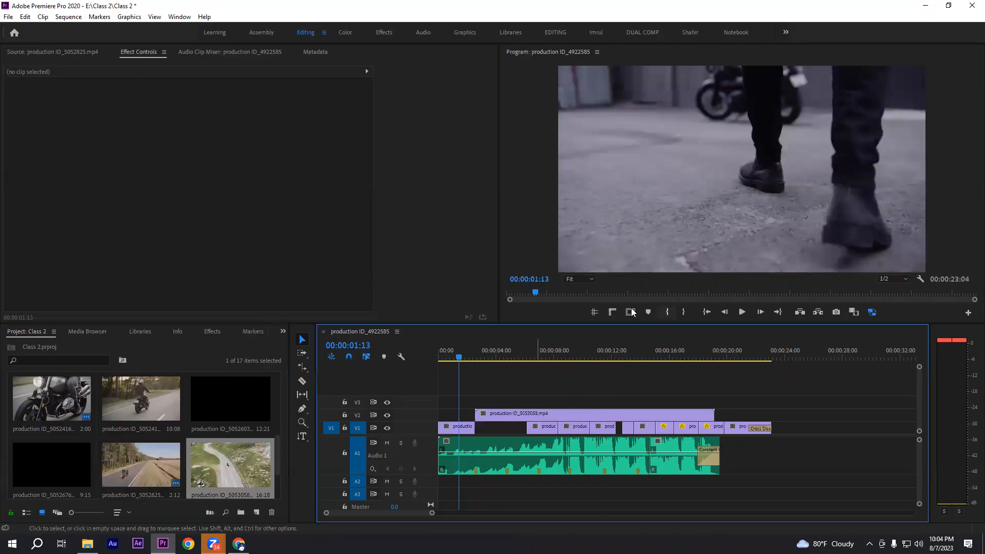
# Move the V1 clips beyond the gap to the end of production ID_5053058.mp4, and lower that clip from V2 into the gap on V1
pyautogui.click(711, 414)
pyautogui.click(524, 388)
pyautogui.moveTo(816, 428); pyautogui.dragTo(726, 434)
pyautogui.moveTo(498, 398); pyautogui.dragTo(620, 416)
pyautogui.click(606, 426)
pyautogui.click(580, 395)
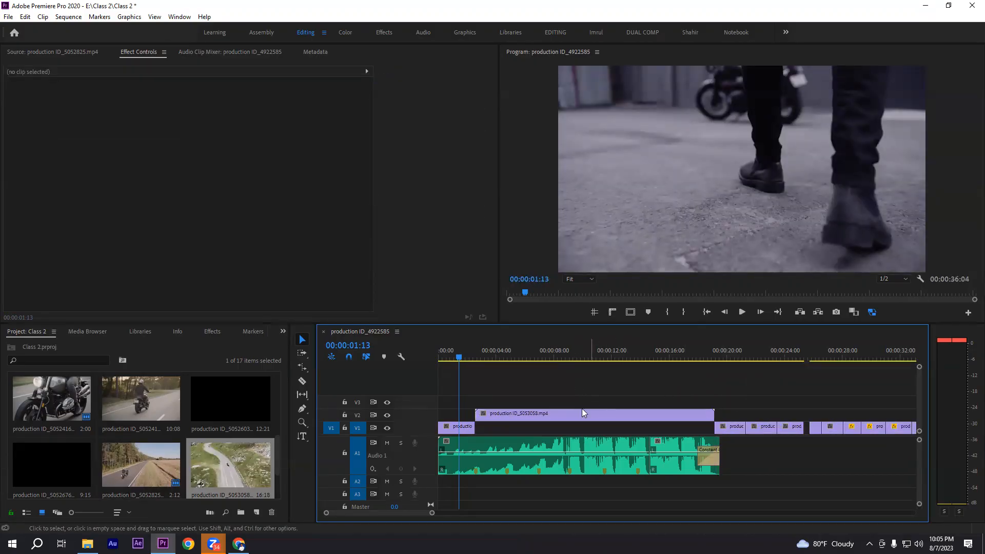
pyautogui.moveTo(582, 418)
pyautogui.mouseDown()
pyautogui.moveTo(583, 404)
pyautogui.moveTo(582, 423)
pyautogui.mouseUp()
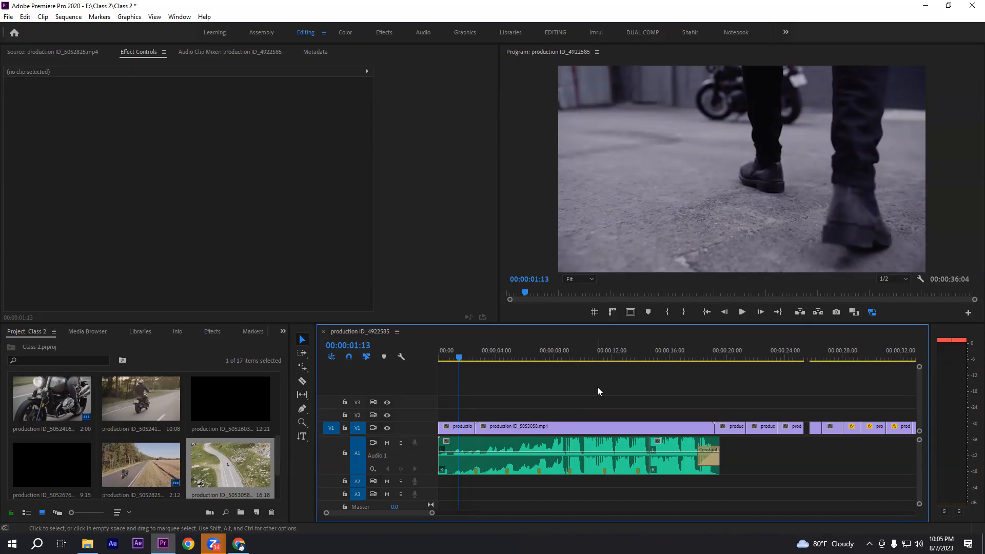
# Undo the placement of production ID_5053058.mp4 and the shifts of the V1 clips
pyautogui.hotkey('ctrl', 'z')
pyautogui.hotkey('ctrl', 'z')
pyautogui.hotkey('ctrl', 'z')
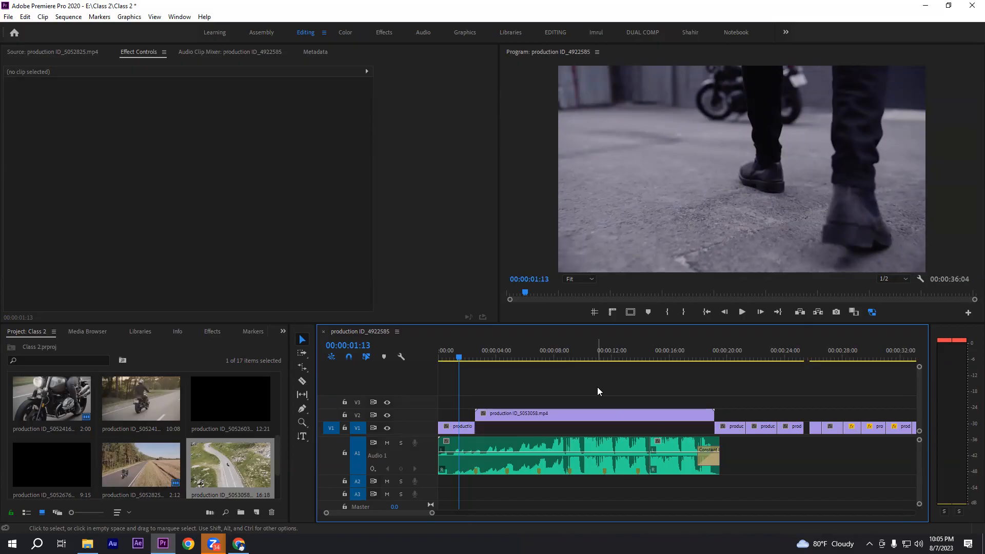
pyautogui.hotkey('ctrl', 'z')
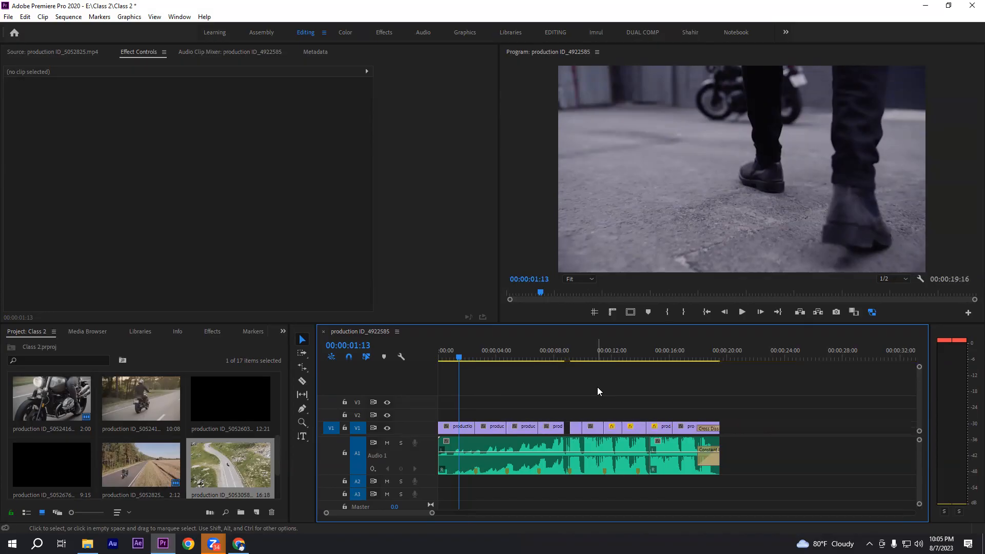
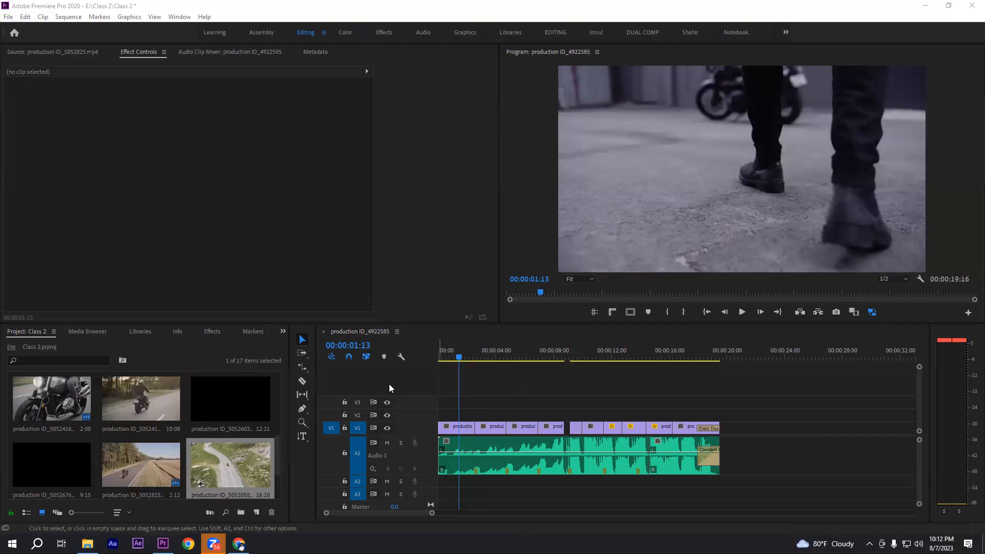
# Move the timeline playhead to 00:00:02:01
pyautogui.moveTo(459, 356); pyautogui.dragTo(467, 359)
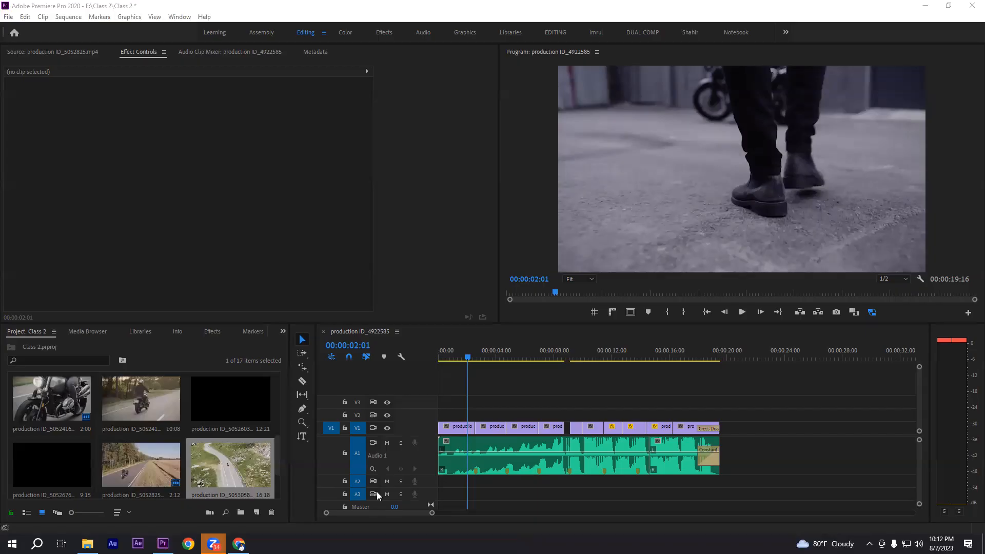
# Switch to Chrome, go back through the Pexels pages to the Google results for free video footage, and open Pixabay's video page
pyautogui.hotkey('alt', 'Tab')
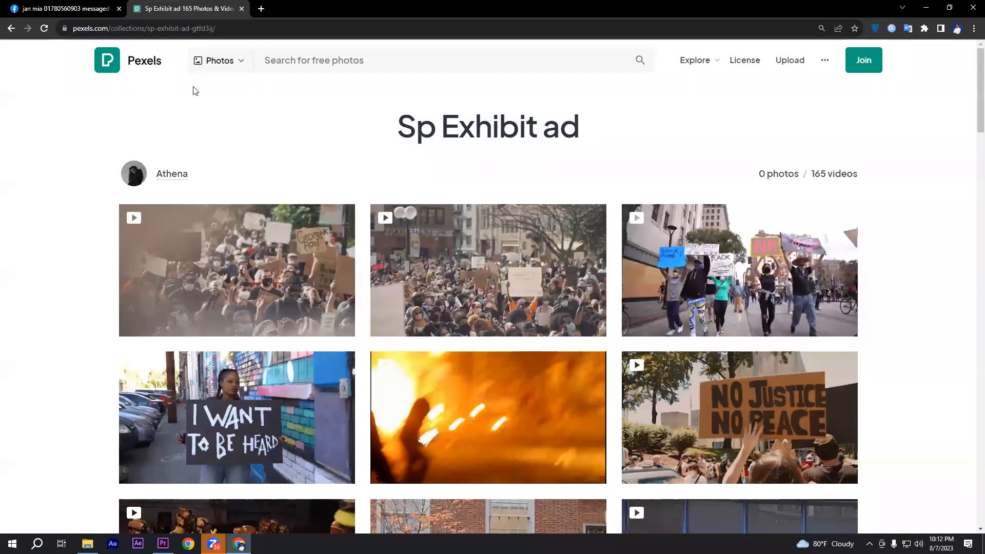
pyautogui.click(12, 29)
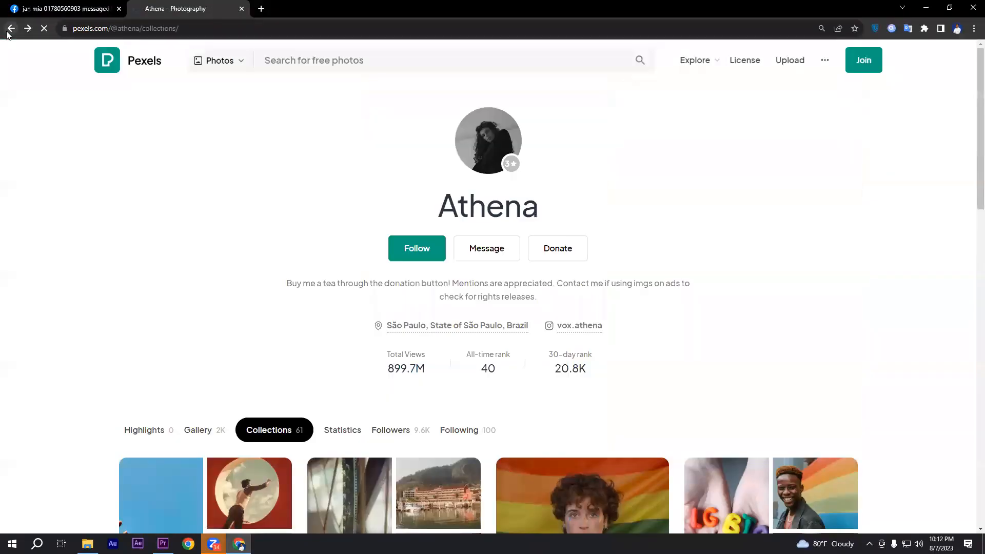
pyautogui.click(11, 29)
pyautogui.click(11, 29)
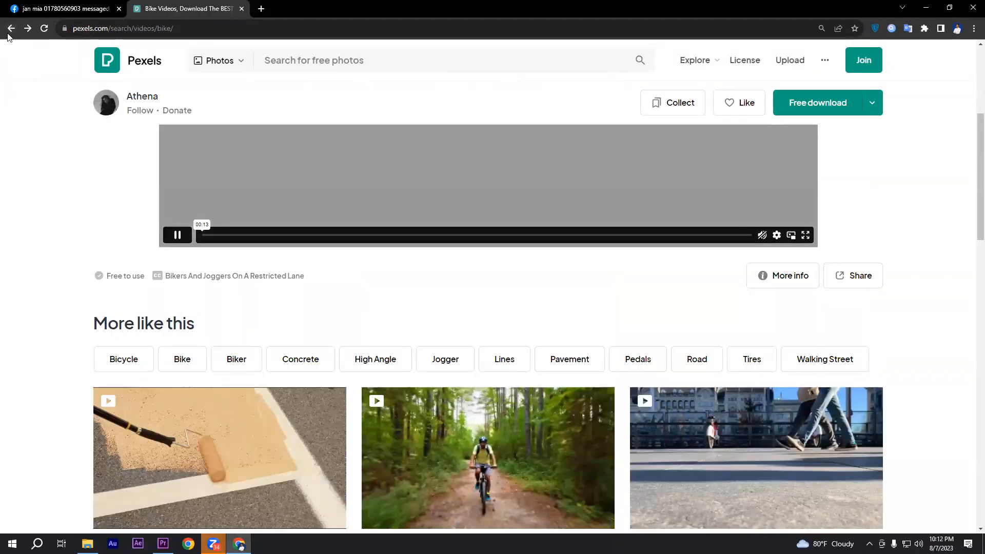
pyautogui.click(11, 29)
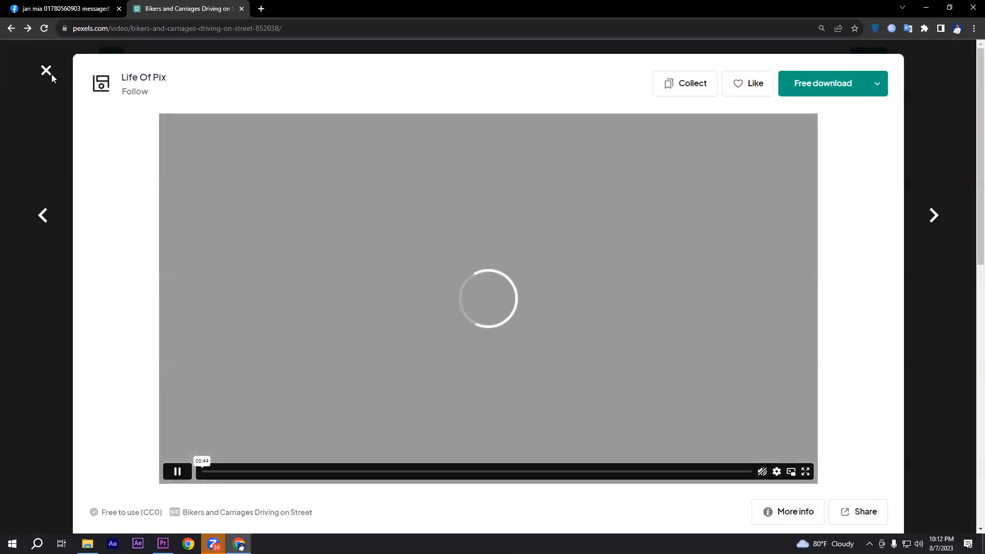
pyautogui.click(49, 71)
pyautogui.click(11, 29)
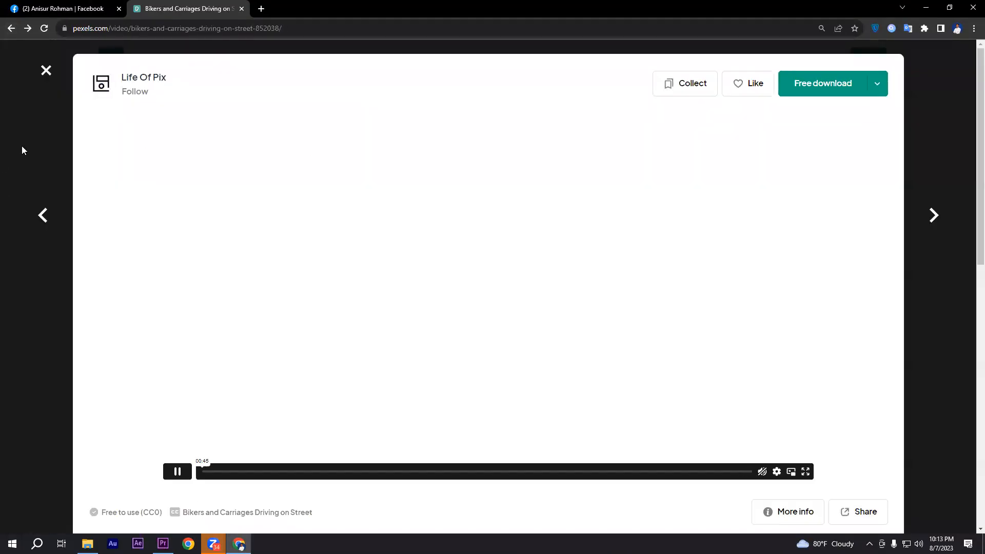
pyautogui.click(10, 30)
pyautogui.click(7, 29)
pyautogui.click(8, 30)
pyautogui.click(7, 31)
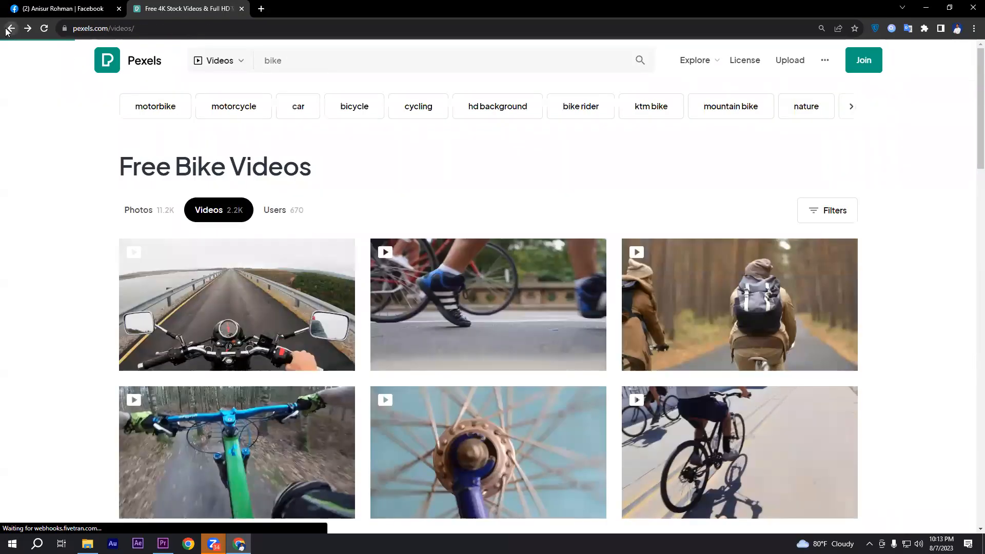
pyautogui.click(6, 31)
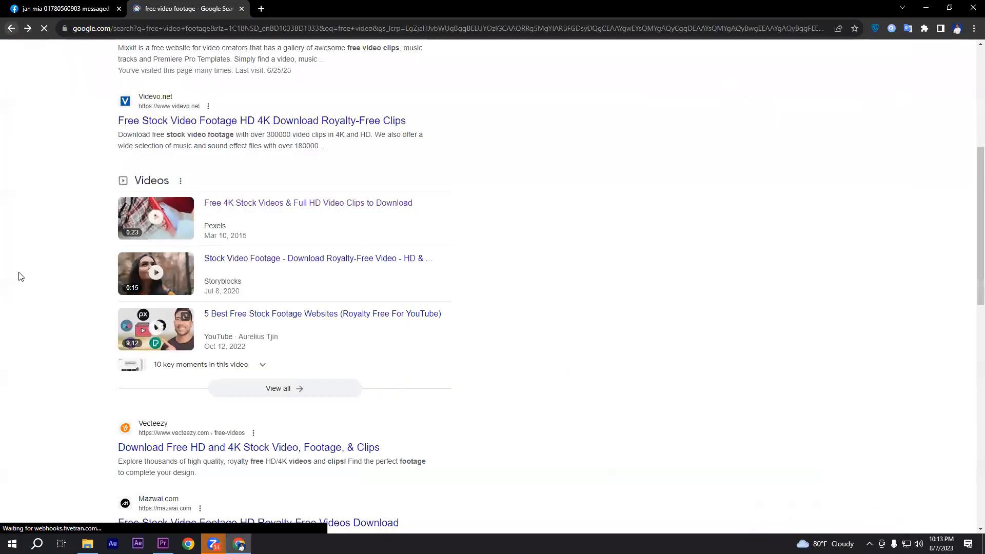
pyautogui.scroll(6, 17, 275)
pyautogui.click(136, 169)
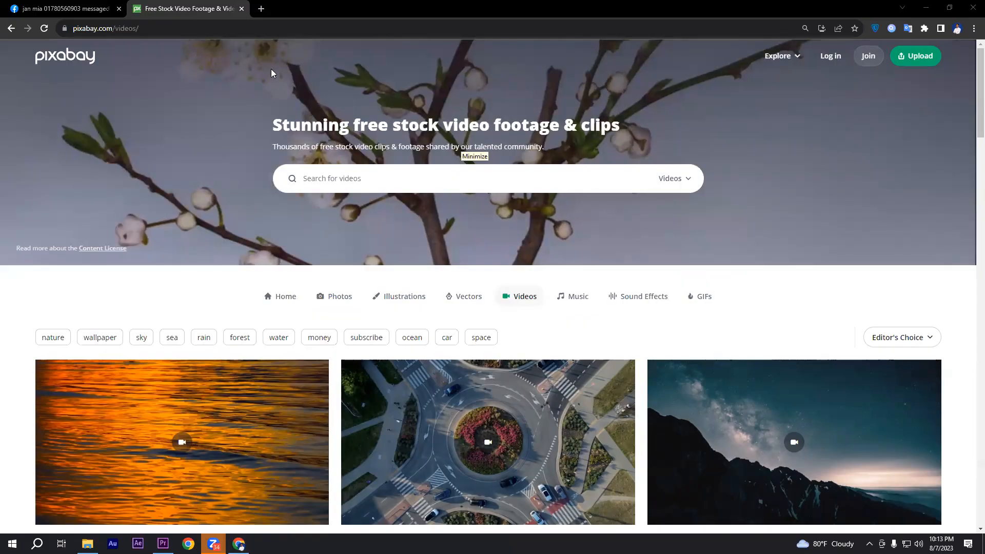
# Open the Creative IT Institute teacher portal in a new browser tab and log in with the saved credentials
pyautogui.click(265, 9)
pyautogui.click(548, 277)
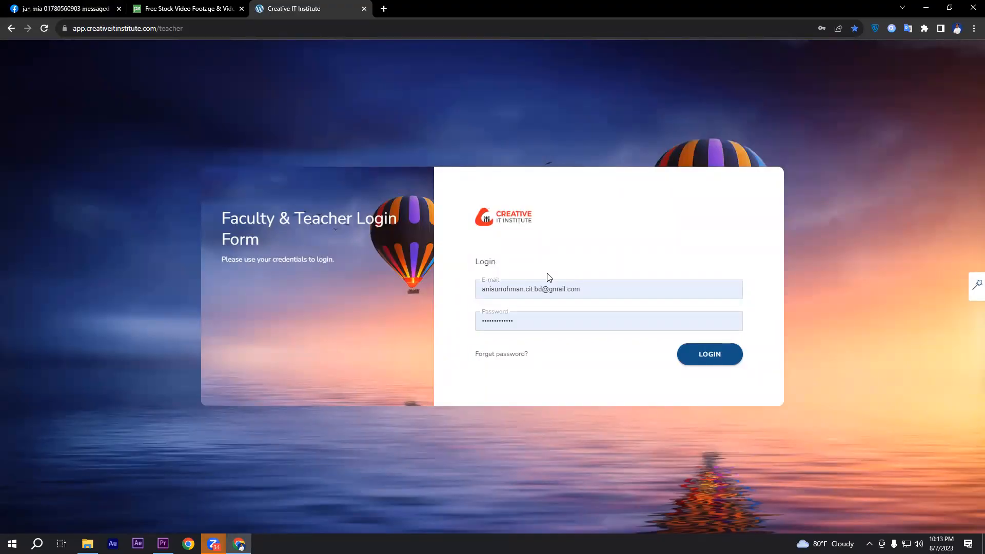
pyautogui.click(707, 365)
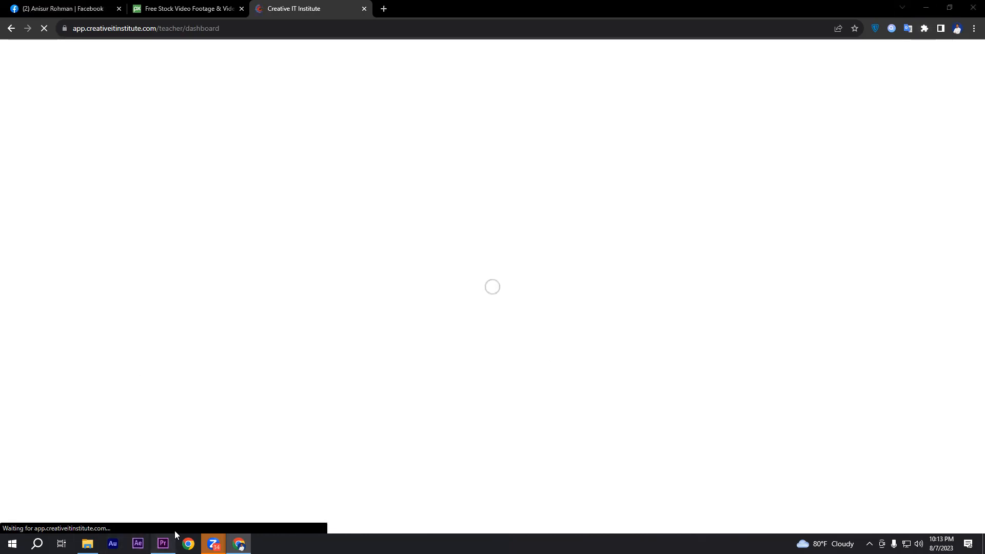
pyautogui.click(163, 544)
pyautogui.moveTo(451, 417); pyautogui.dragTo(497, 405)
pyautogui.click(462, 425)
pyautogui.click(458, 416)
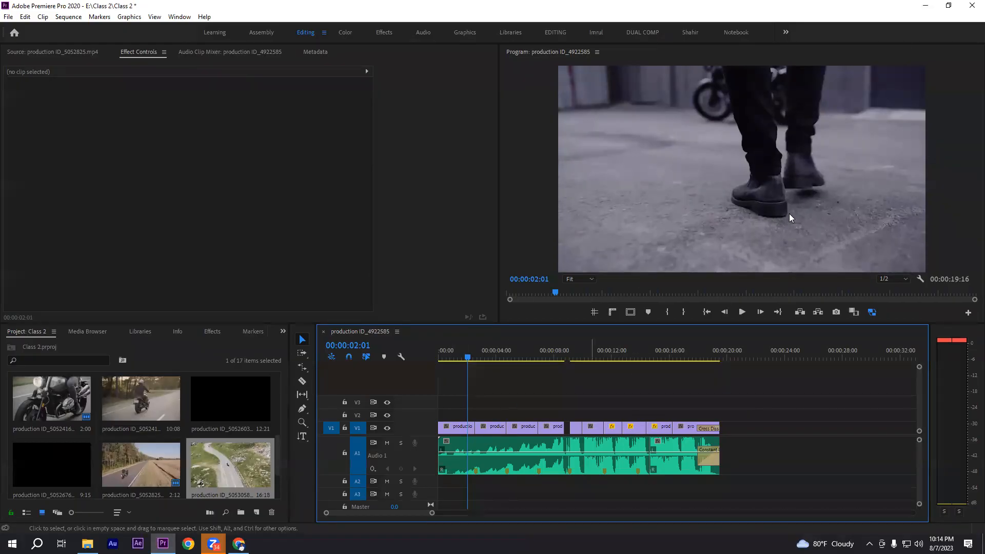
pyautogui.click(925, 5)
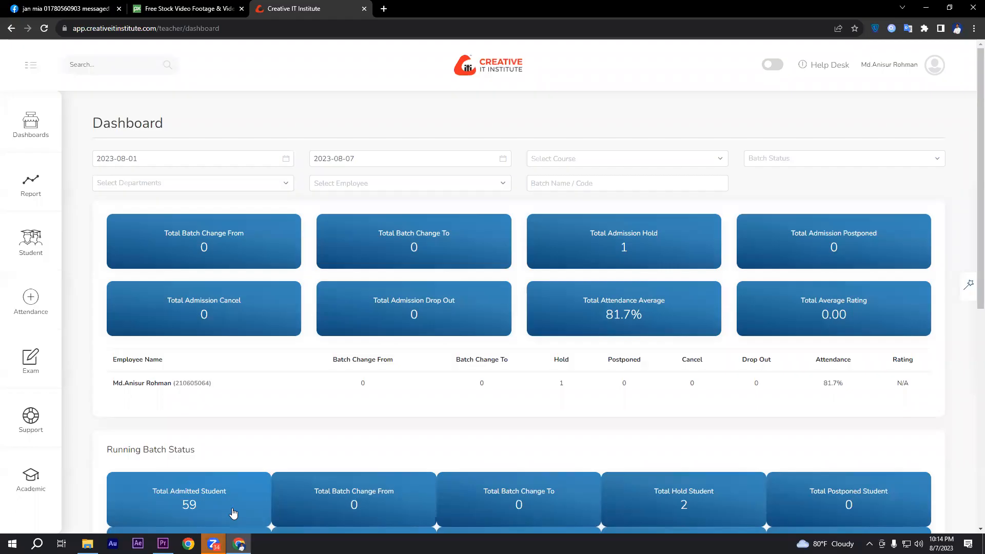
pyautogui.rightClick(90, 275)
pyautogui.press('Escape')
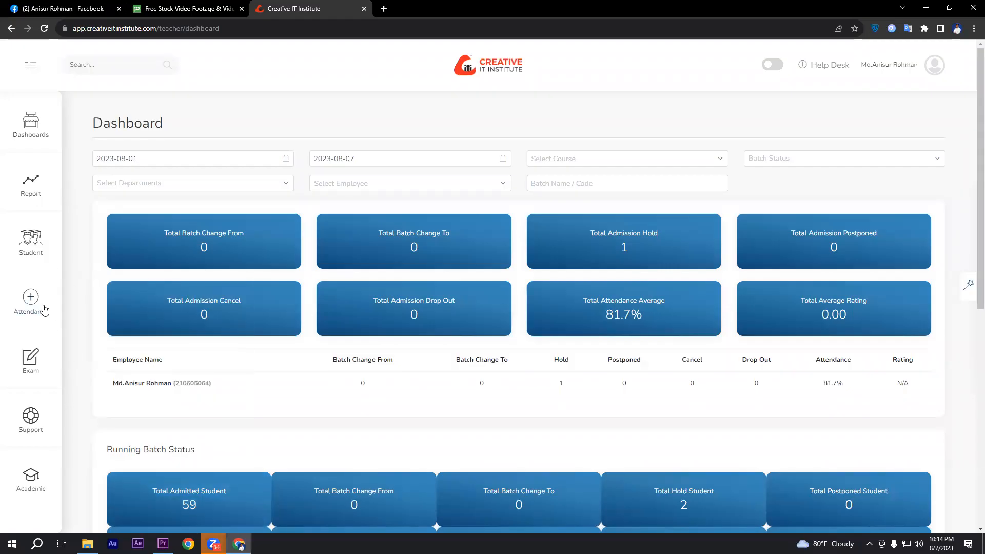
# Open the Take Attendance page and select batch PVE 2304 with the batch start date 2023-08-07
pyautogui.click(44, 310)
pyautogui.click(92, 136)
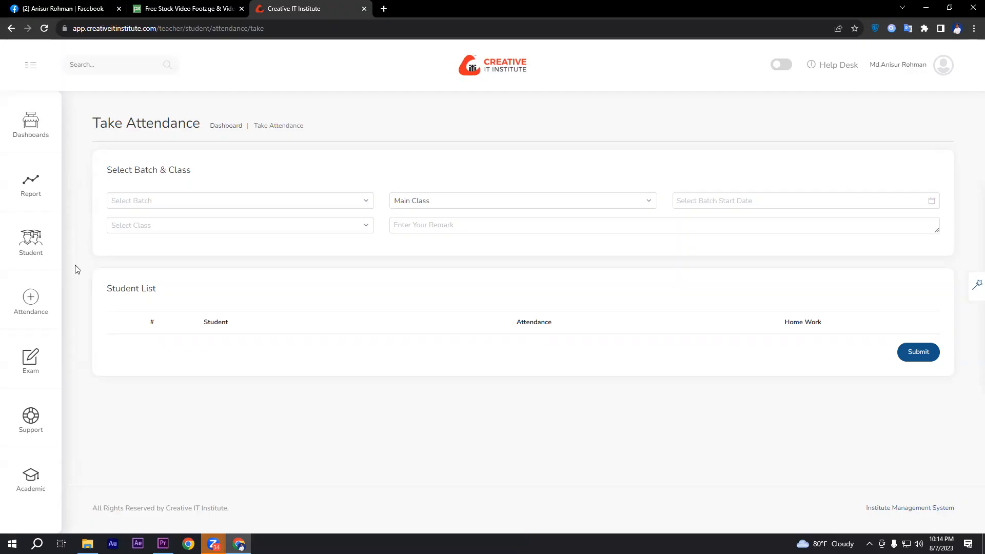
pyautogui.click(135, 201)
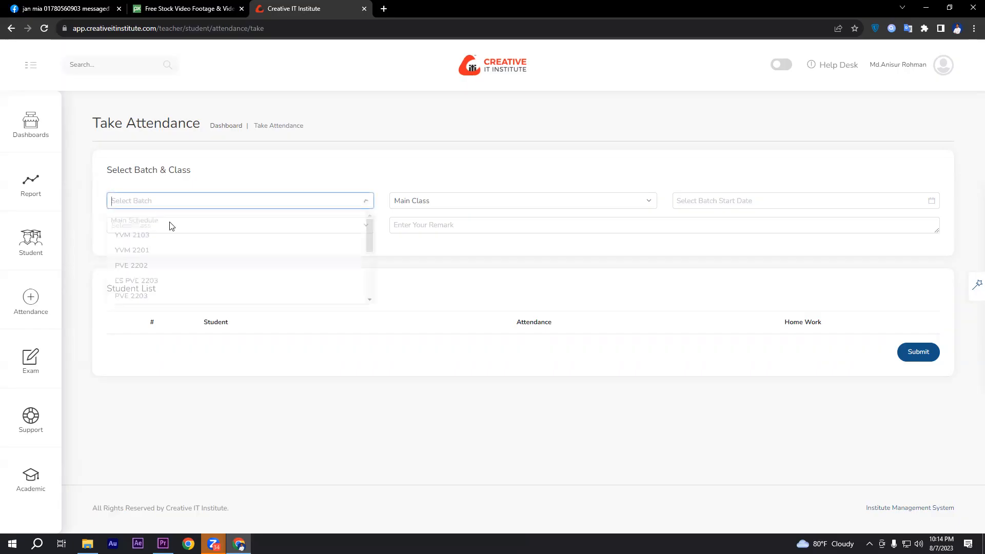
pyautogui.scroll(-5, 154, 300)
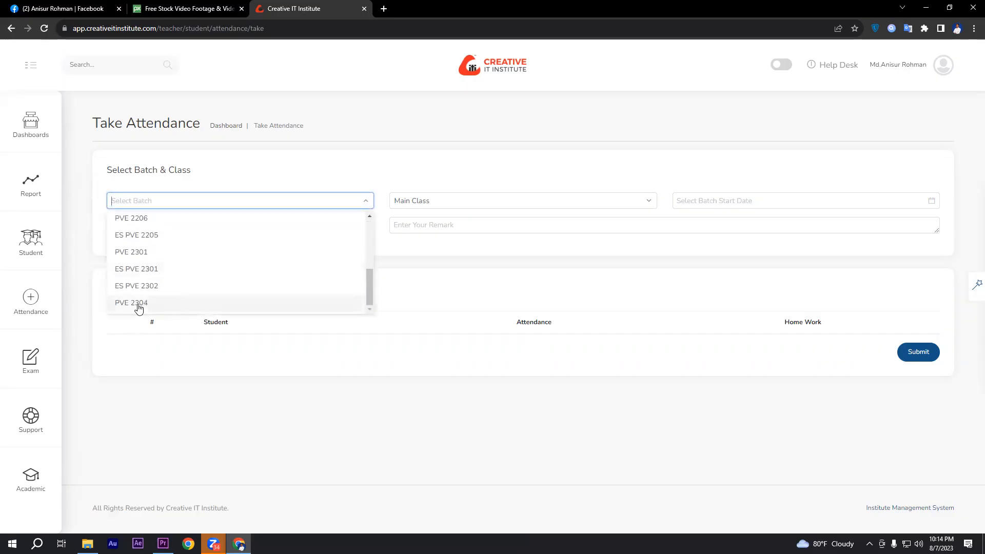
pyautogui.click(138, 306)
pyautogui.click(702, 200)
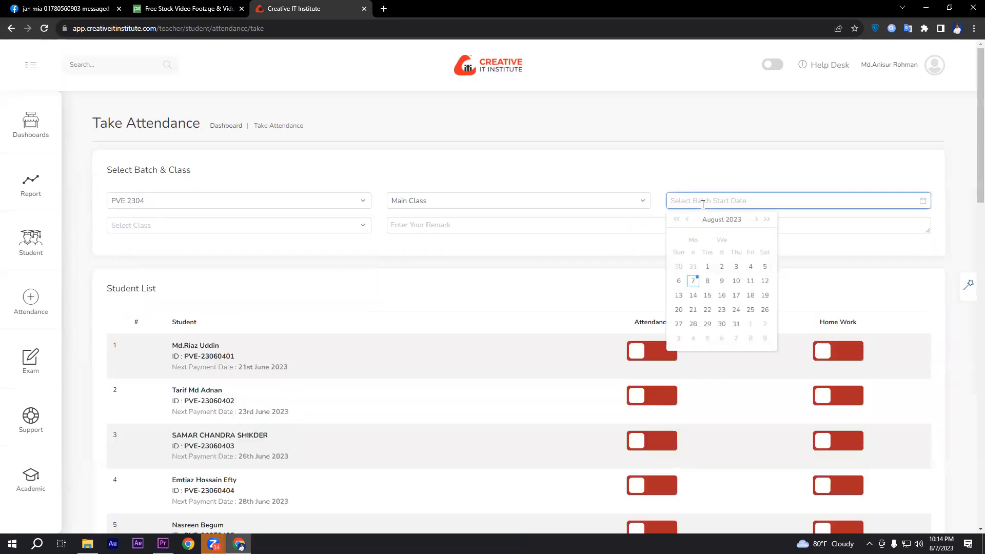
pyautogui.click(692, 282)
# Change the batch to ES PVE 2302 and select Class 4 Editing Basic as the class
pyautogui.click(272, 226)
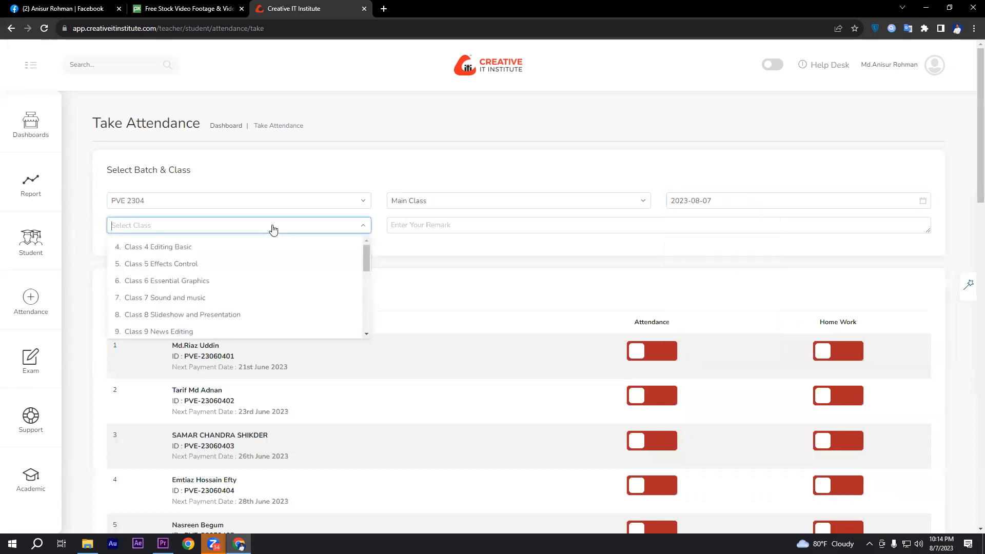
pyautogui.click(308, 202)
pyautogui.click(314, 204)
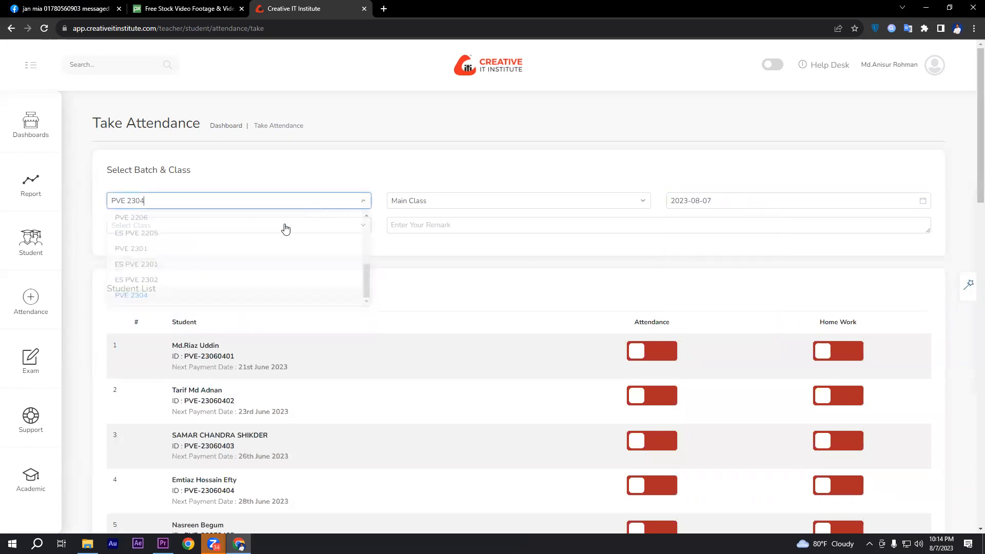
pyautogui.click(145, 286)
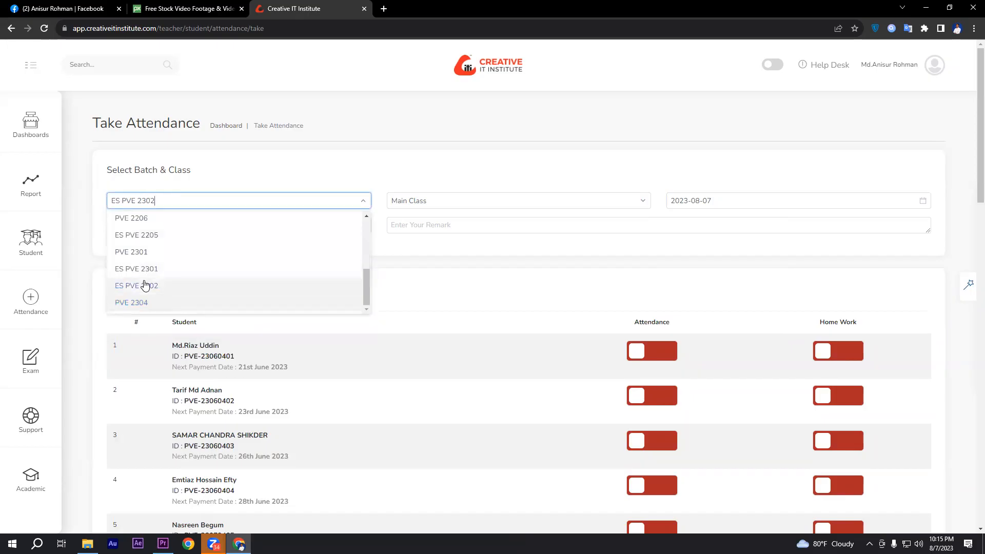
pyautogui.click(156, 230)
pyautogui.click(154, 246)
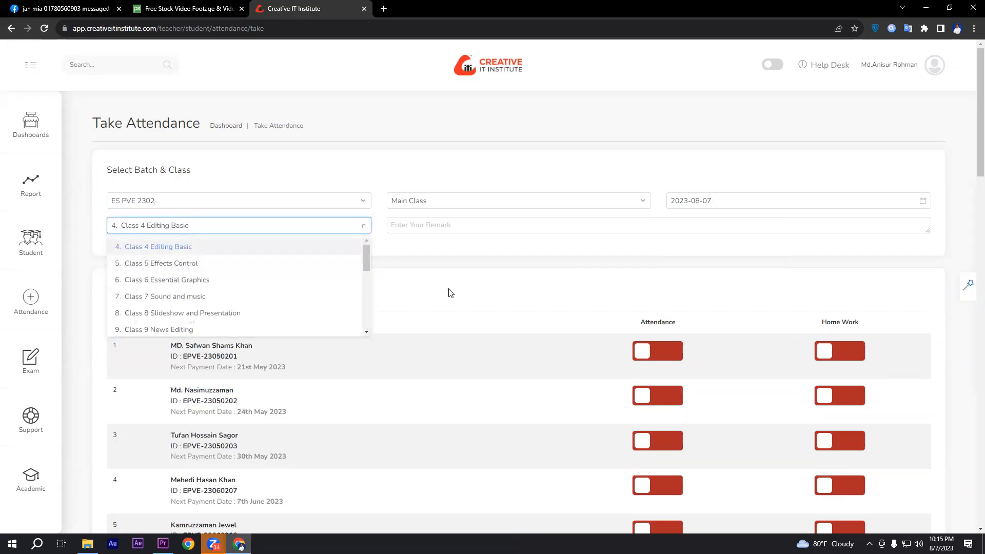
# Turn on attendance and home work for students 1 and 2 in the student list
pyautogui.scroll(-2, 547, 296)
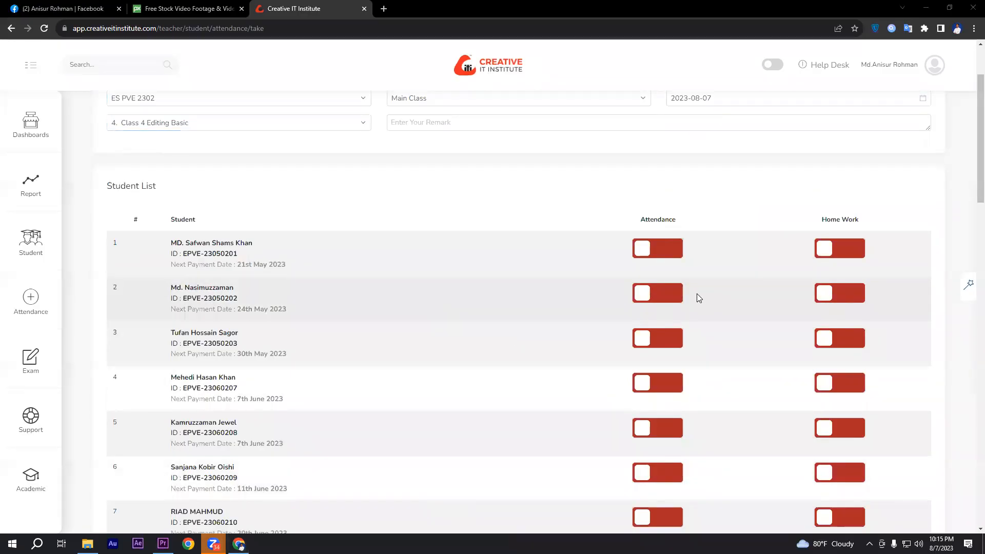
pyautogui.click(657, 250)
pyautogui.click(820, 249)
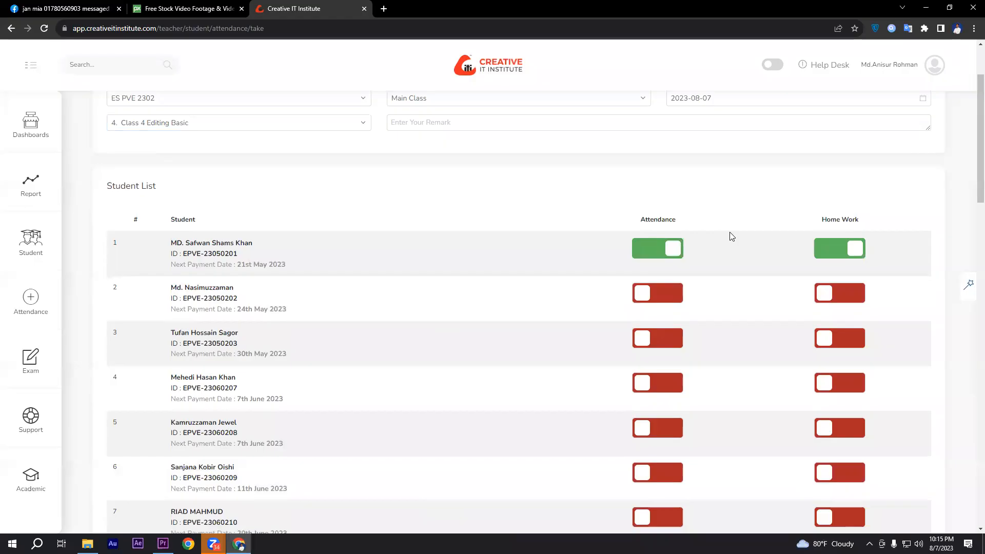
pyautogui.click(646, 295)
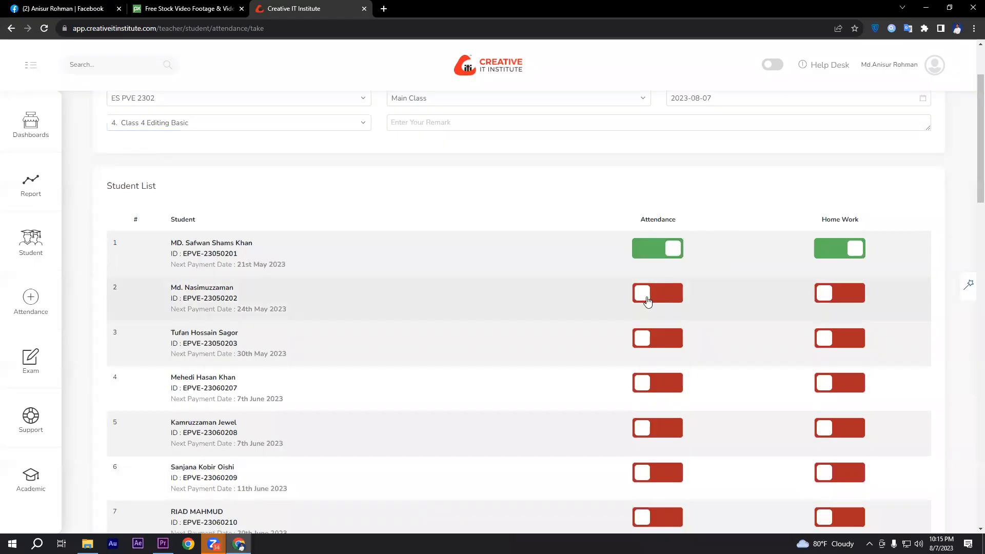
pyautogui.click(834, 299)
# Turn on attendance and home work for students 4 and 5, skipping student 3
pyautogui.scroll(-1, 773, 255)
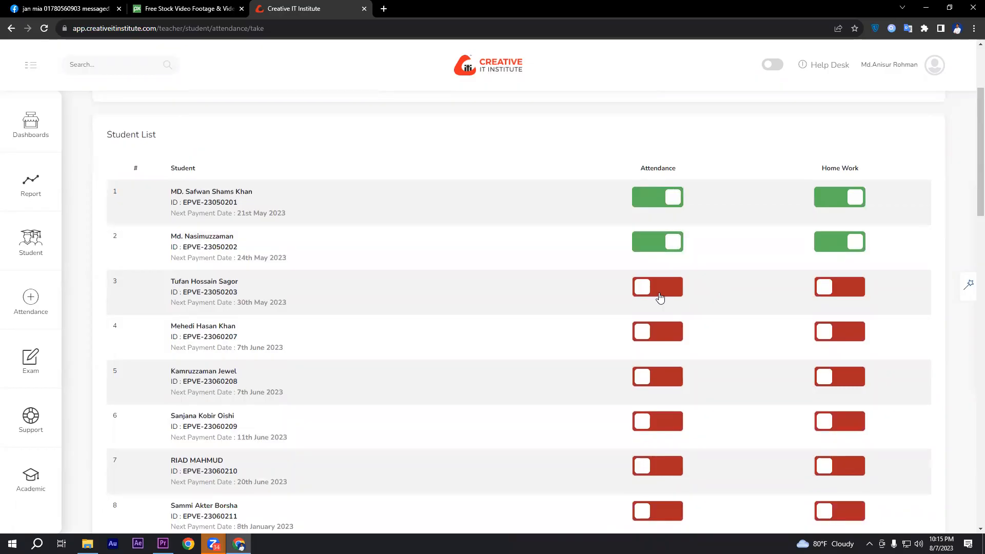
pyautogui.click(674, 333)
pyautogui.click(839, 333)
pyautogui.scroll(-1, 767, 324)
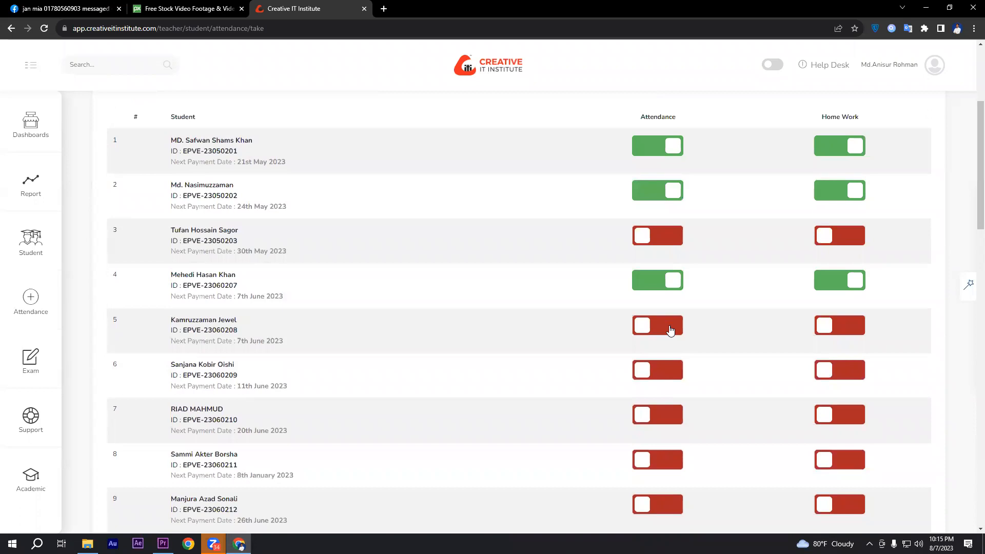
pyautogui.click(669, 330)
pyautogui.click(851, 331)
# Turn on attendance and home work for students 7 and 8, skipping student 6
pyautogui.scroll(-1, 695, 328)
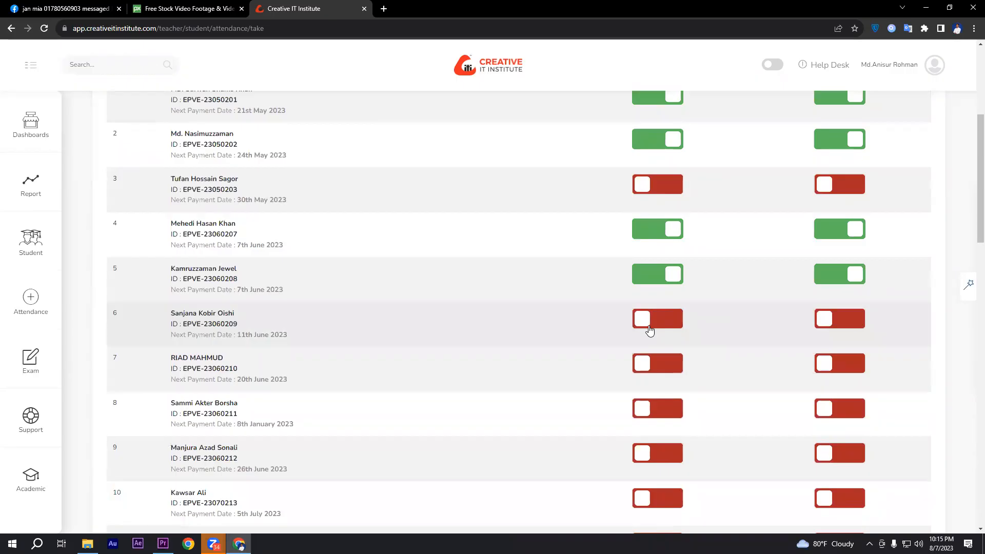
pyautogui.click(648, 373)
pyautogui.click(824, 366)
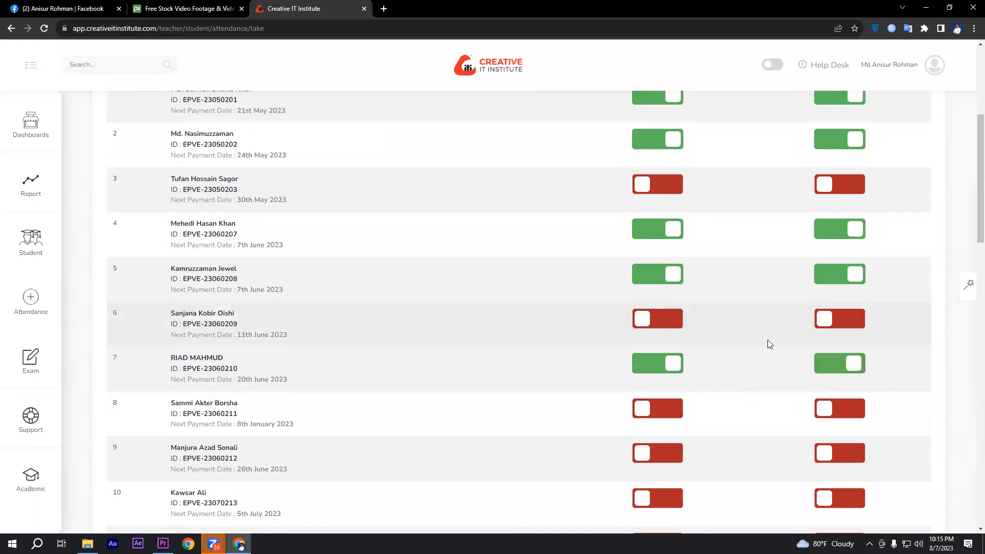
pyautogui.scroll(-1, 767, 339)
pyautogui.click(659, 358)
pyautogui.click(820, 358)
# Turn on attendance and home work for students 9 and 11, skipping student 10
pyautogui.scroll(-1, 696, 347)
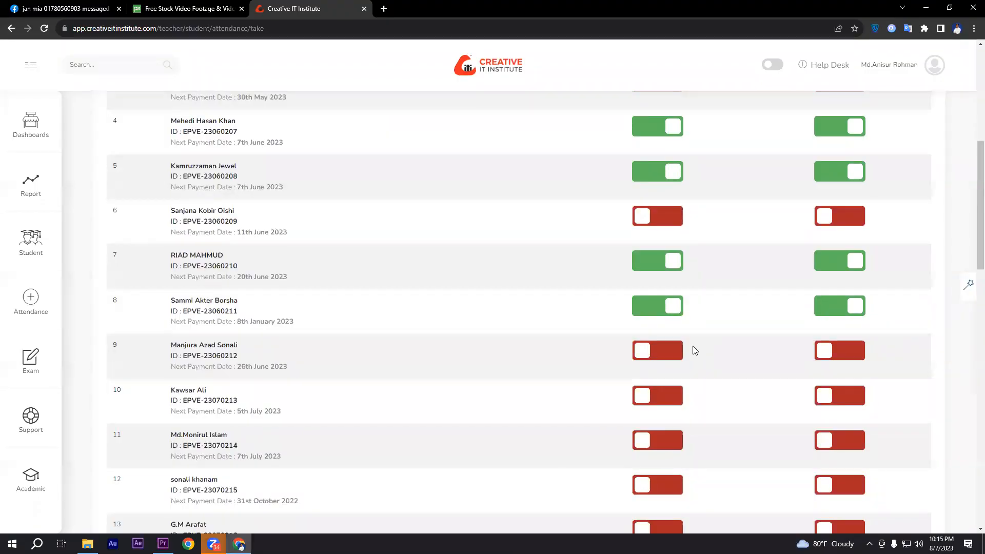
pyautogui.click(664, 354)
pyautogui.click(823, 353)
pyautogui.scroll(-1, 723, 346)
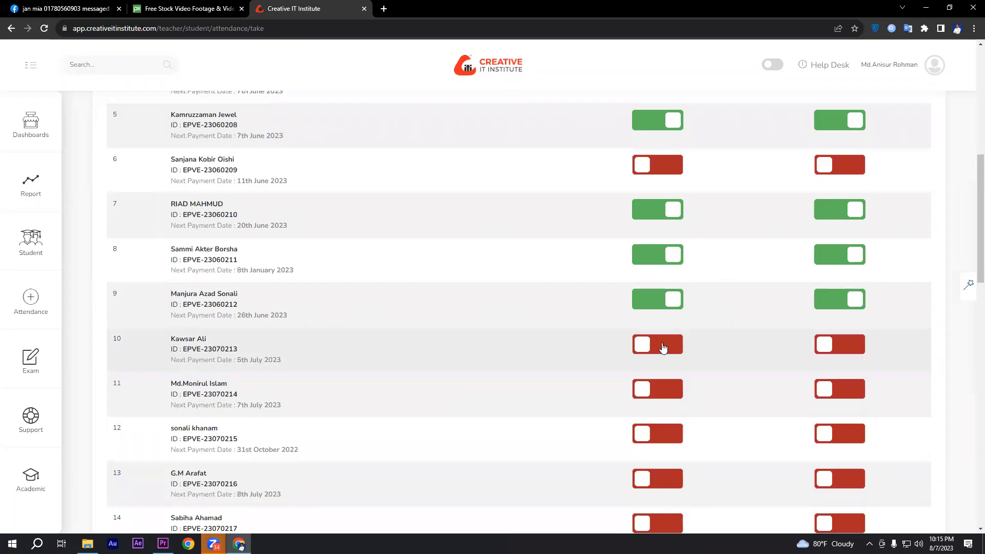
pyautogui.scroll(-1, 663, 347)
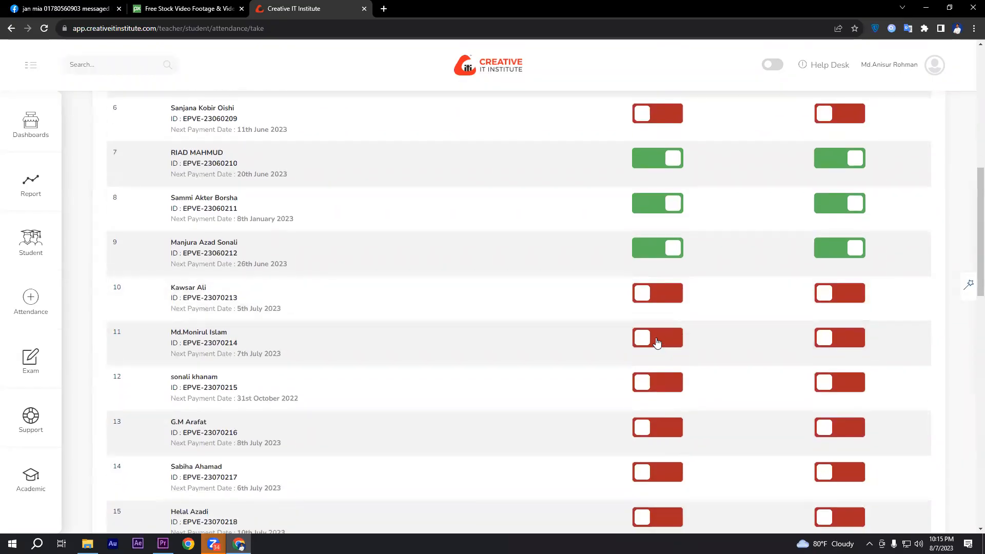
pyautogui.click(655, 339)
pyautogui.click(824, 337)
# Turn on attendance and home work for students 12 and 13 in the student list
pyautogui.scroll(-1, 704, 343)
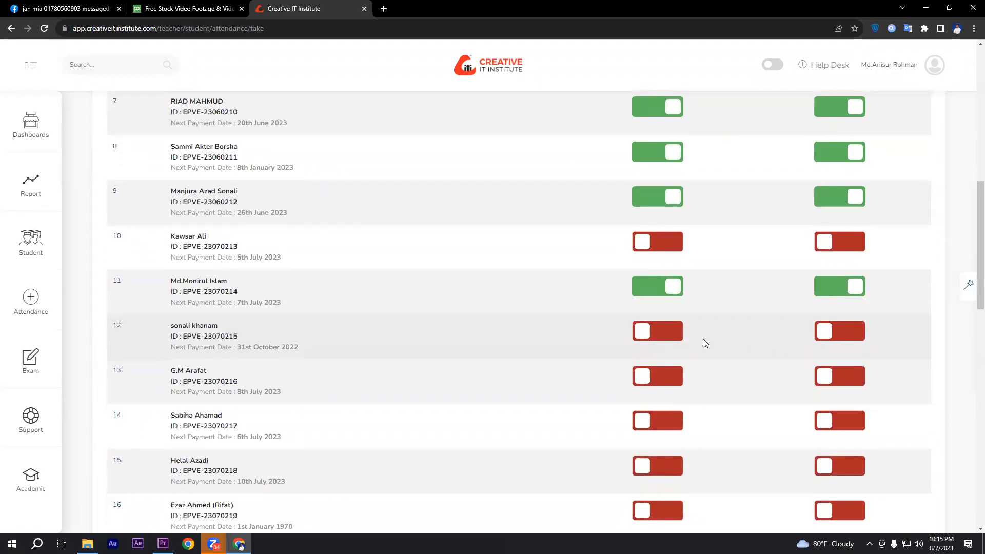
pyautogui.click(660, 335)
pyautogui.click(835, 332)
pyautogui.scroll(-1, 768, 331)
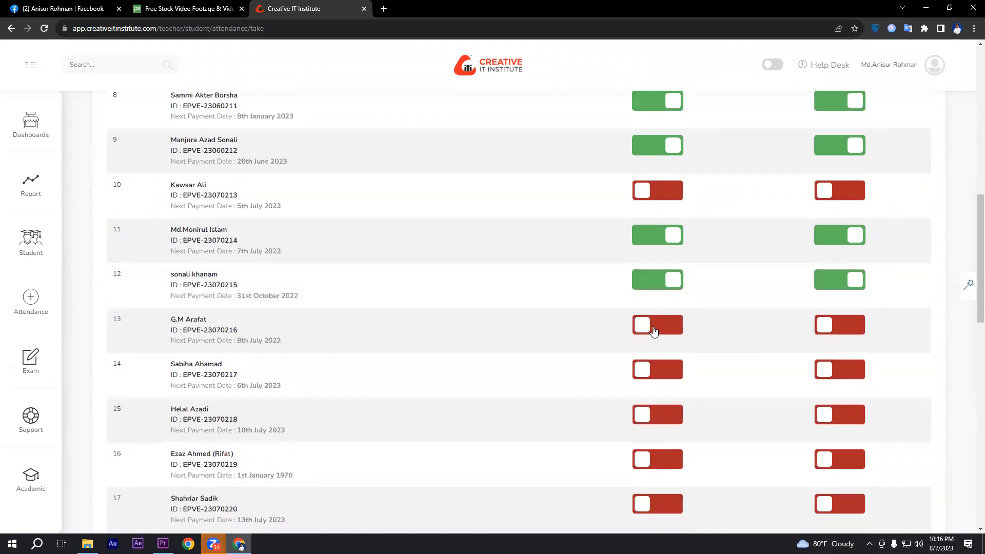
pyautogui.click(654, 331)
pyautogui.click(846, 331)
pyautogui.scroll(-1, 752, 330)
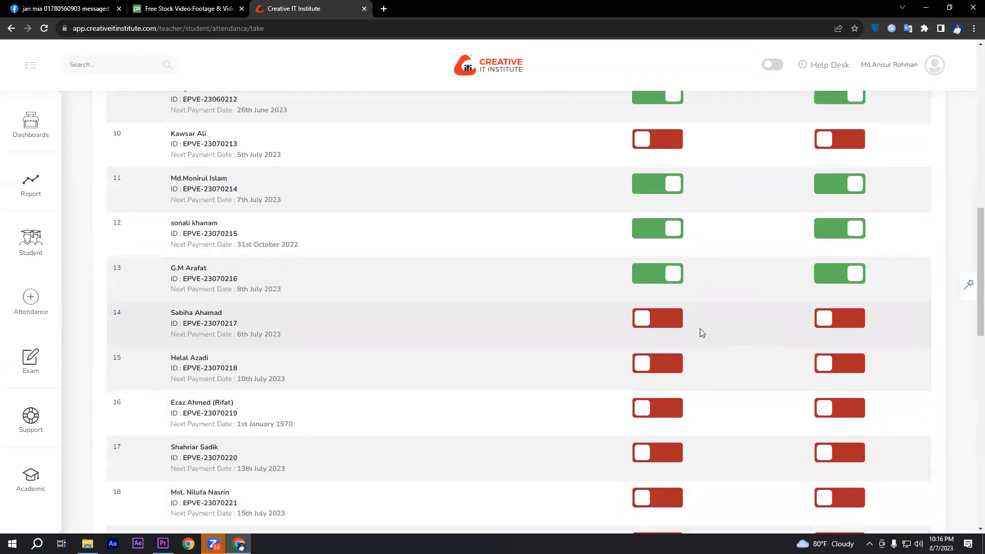
pyautogui.scroll(1, 704, 336)
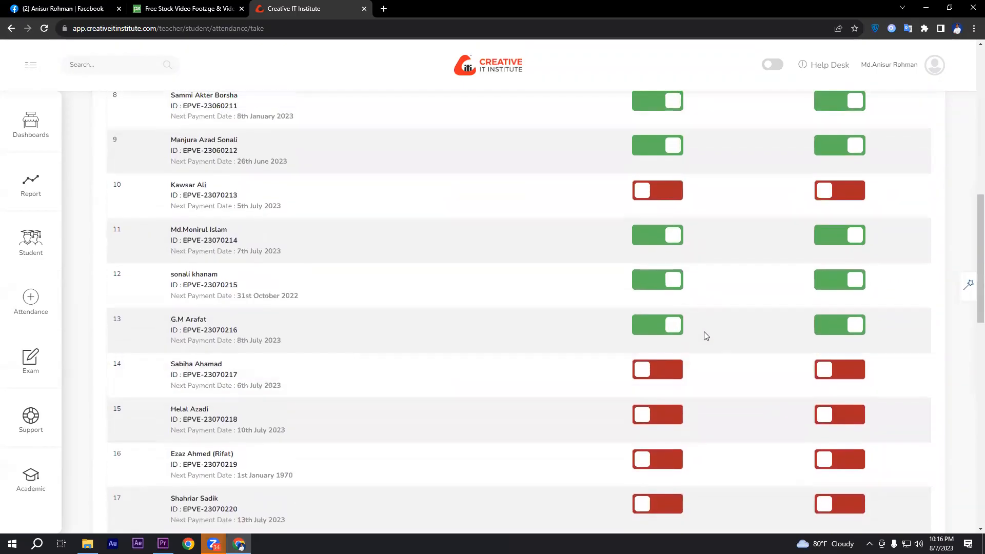
# Turn on attendance and home work for students 10, 14 and 15 in the student list
pyautogui.click(653, 192)
pyautogui.click(841, 192)
pyautogui.scroll(-1, 672, 334)
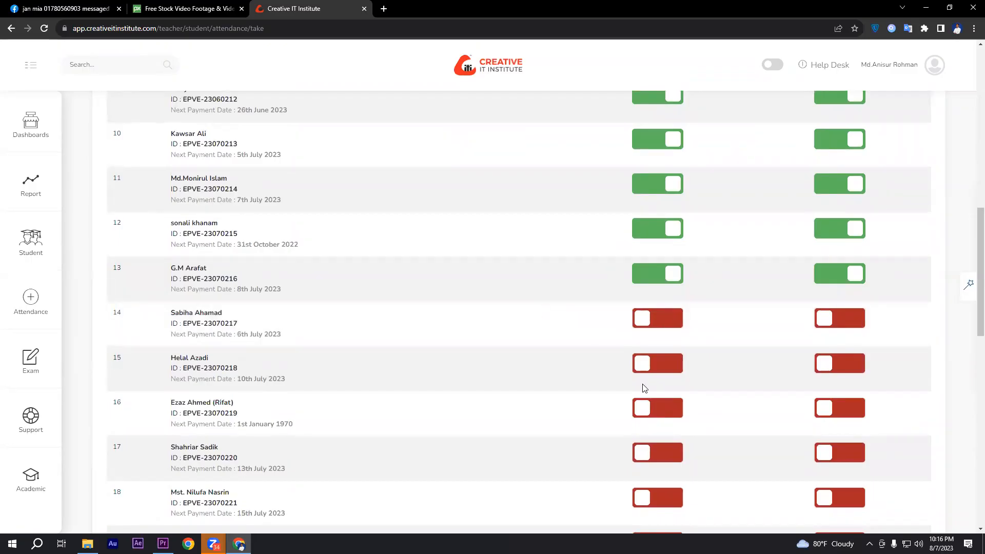
pyautogui.click(653, 320)
pyautogui.click(823, 320)
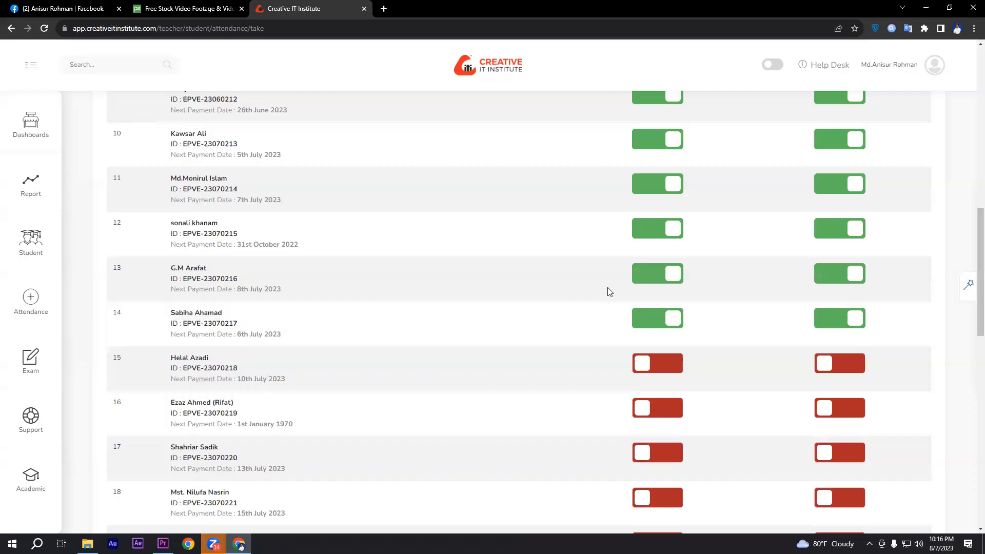
pyautogui.click(652, 365)
pyautogui.click(833, 367)
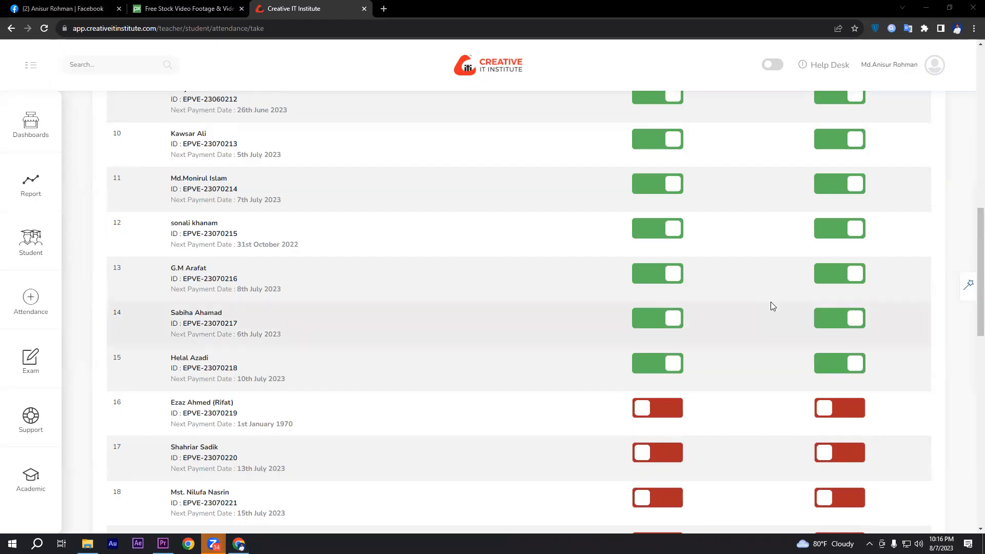
# Turn on attendance and home work for students 16 and 18, skipping student 17
pyautogui.scroll(-1, 771, 304)
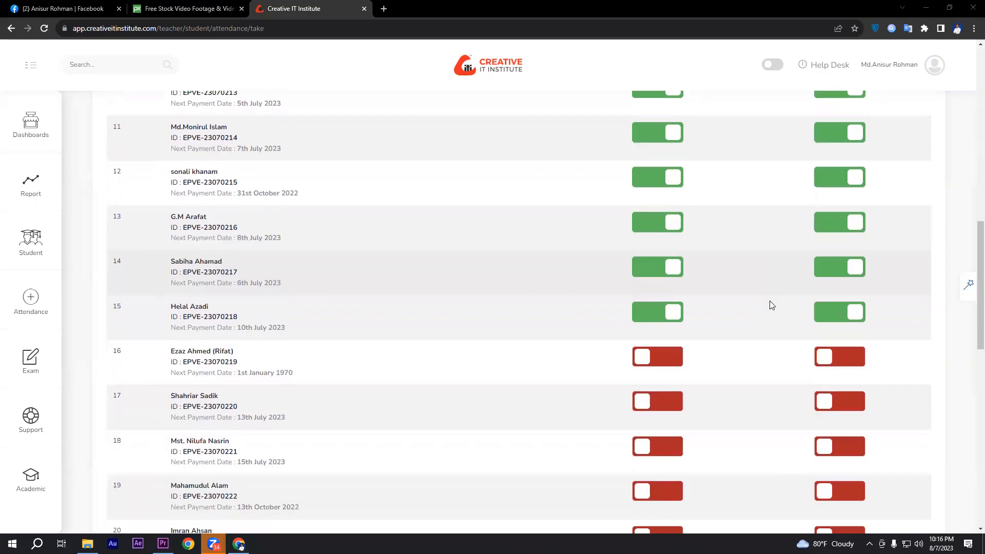
pyautogui.click(667, 363)
pyautogui.click(825, 356)
pyautogui.scroll(-1, 779, 313)
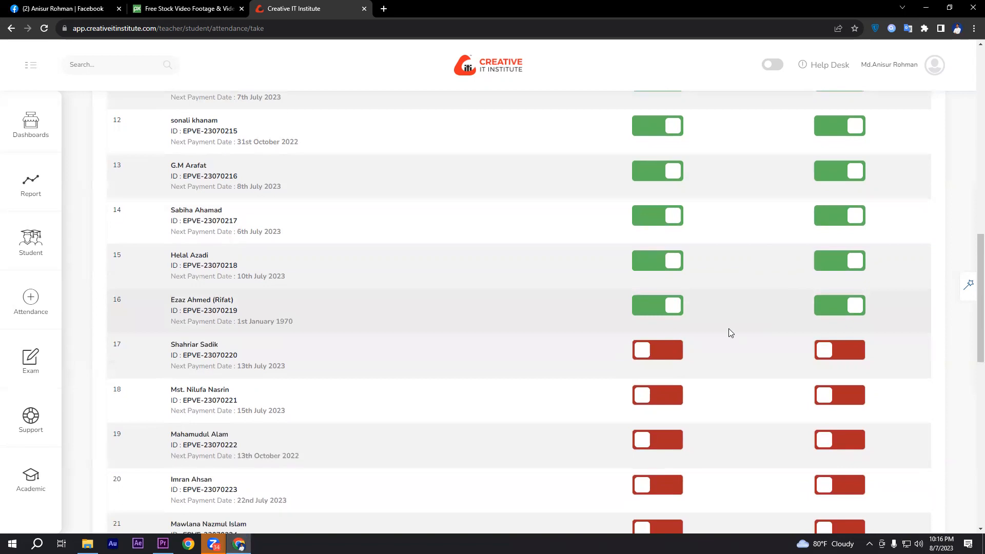
pyautogui.scroll(-1, 678, 354)
pyautogui.click(681, 348)
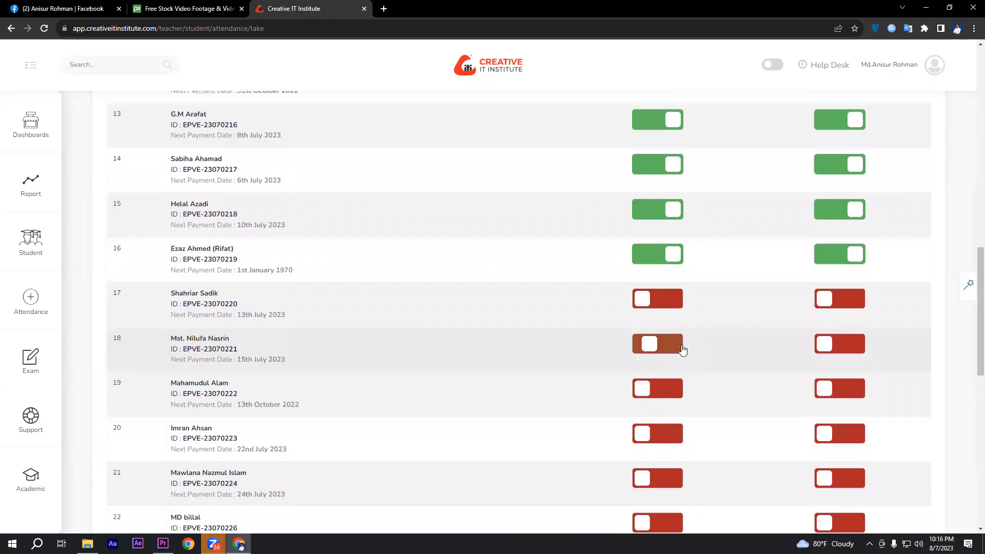
pyautogui.click(827, 345)
# Turn on attendance and home work for students 19 and 20 in the student list
pyautogui.scroll(-1, 661, 326)
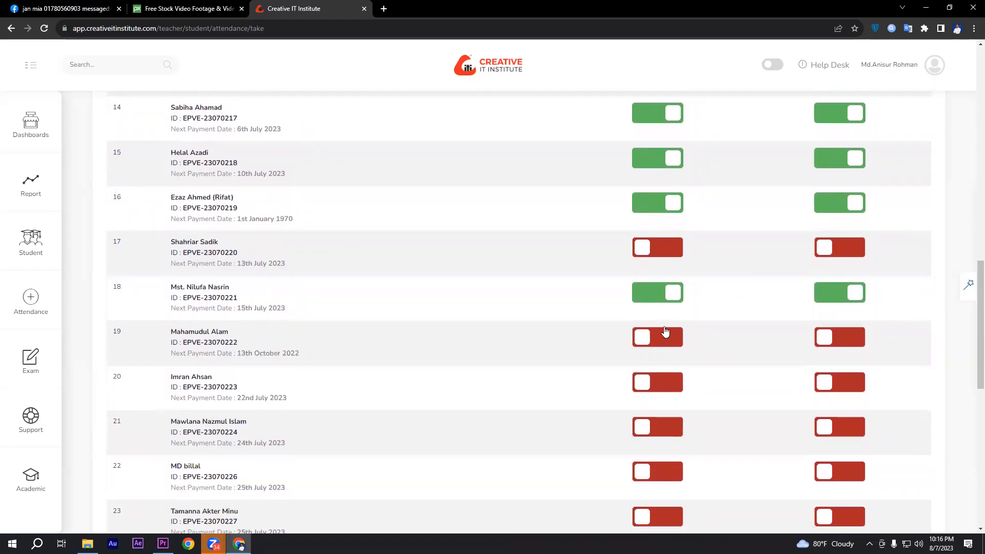
pyautogui.click(657, 338)
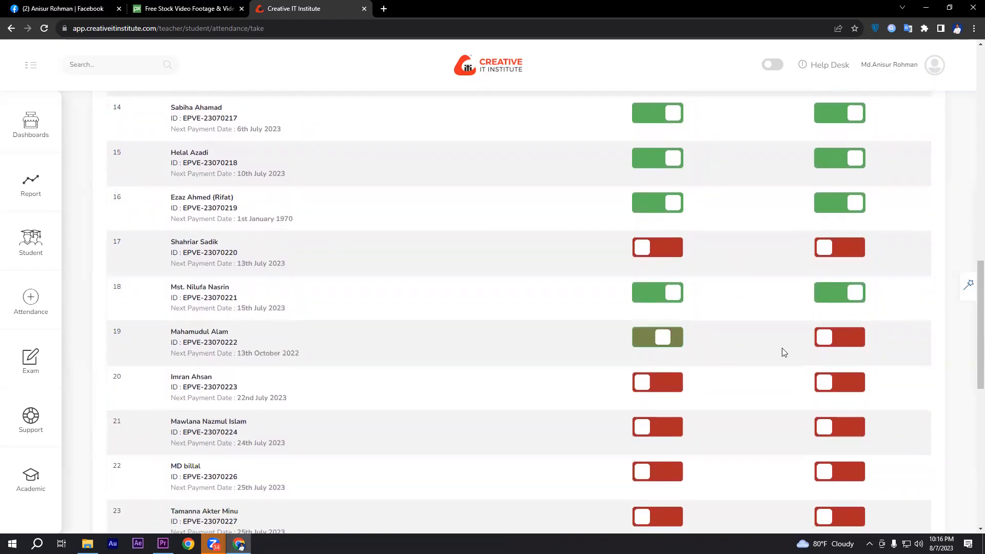
pyautogui.click(839, 338)
pyautogui.scroll(-1, 726, 317)
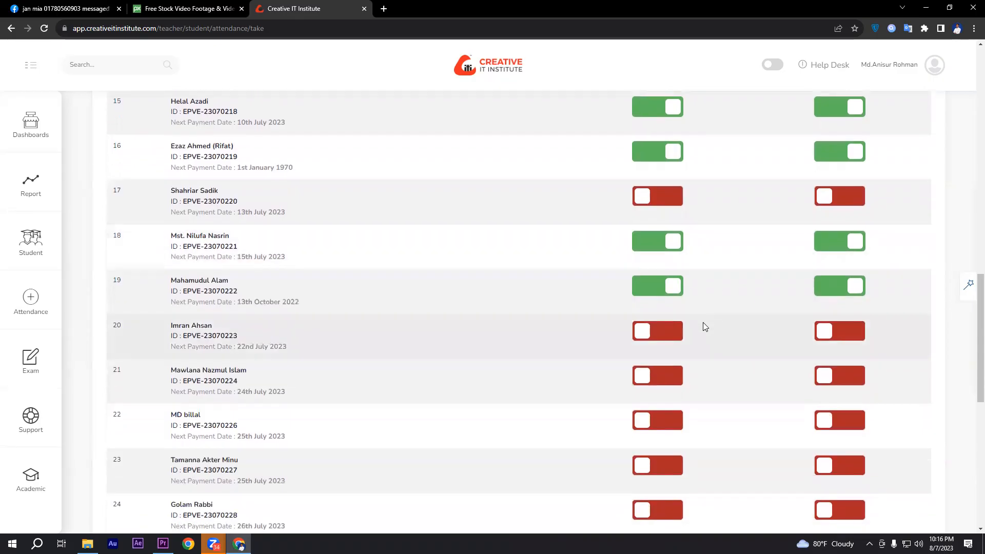
pyautogui.click(646, 336)
pyautogui.click(821, 336)
# Turn on attendance and home work for students 21 and 22 in the student list
pyautogui.scroll(-1, 794, 321)
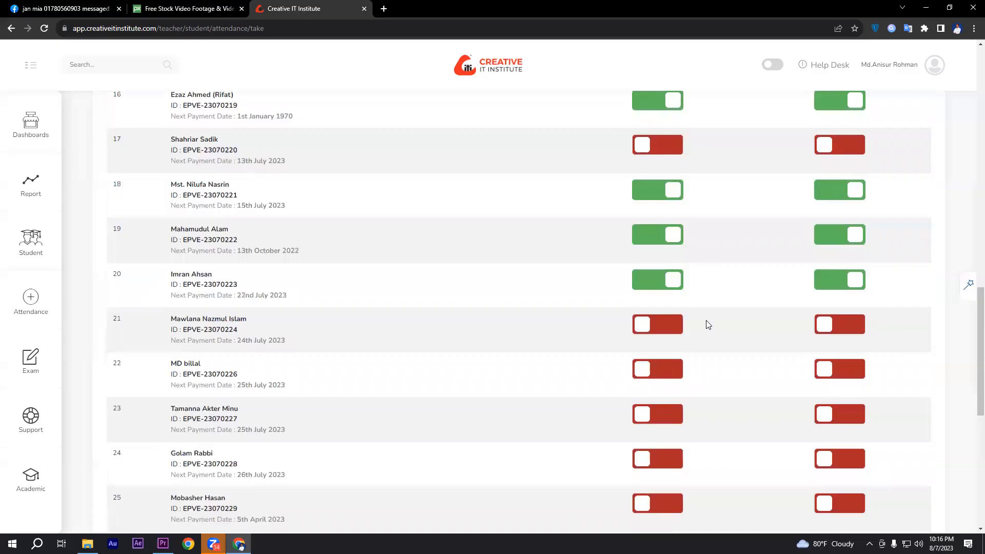
pyautogui.click(662, 327)
pyautogui.click(825, 326)
pyautogui.scroll(-1, 767, 314)
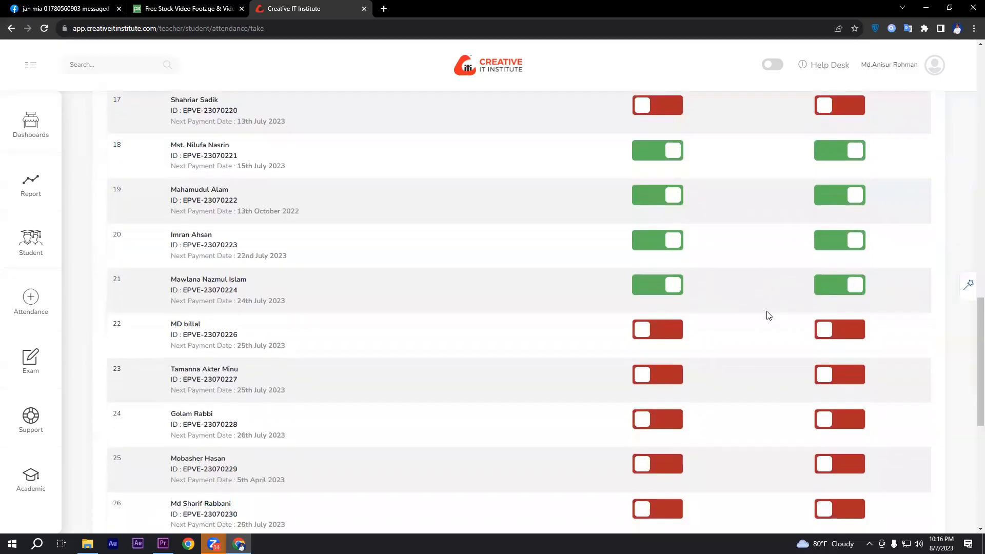
pyautogui.click(674, 327)
pyautogui.click(835, 319)
# Turn on attendance and home work for students 25 and 23, skipping student 24
pyautogui.scroll(-1, 780, 314)
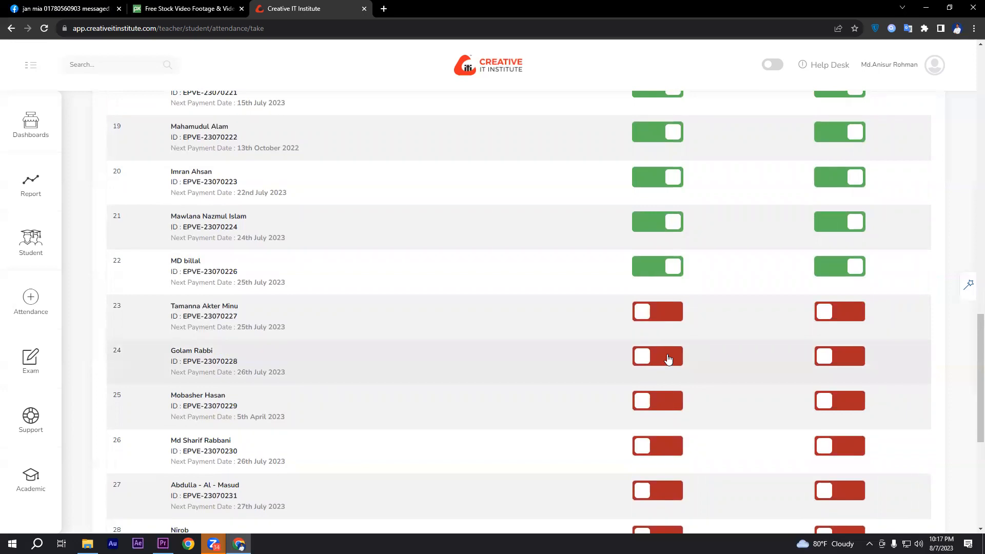
pyautogui.scroll(-1, 668, 359)
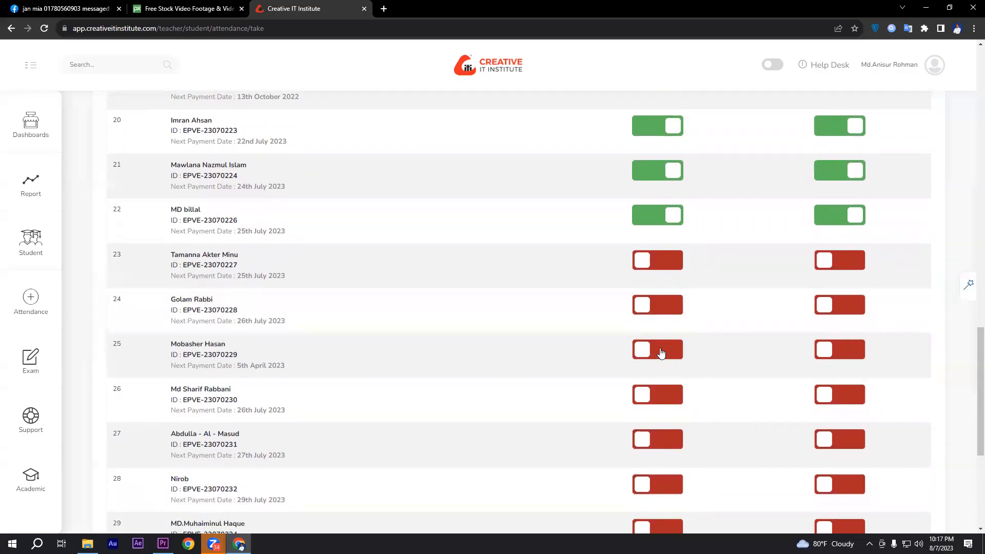
pyautogui.click(660, 351)
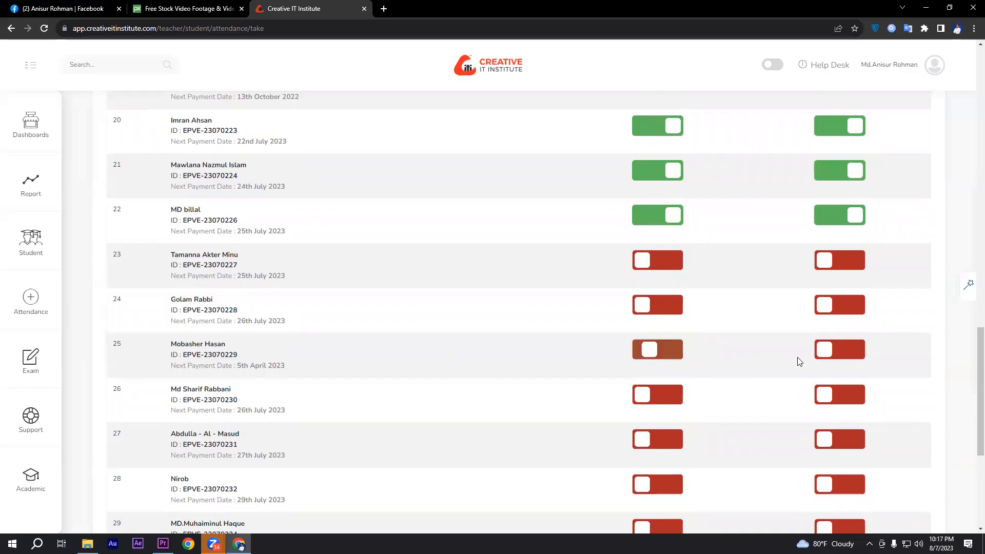
pyautogui.click(828, 351)
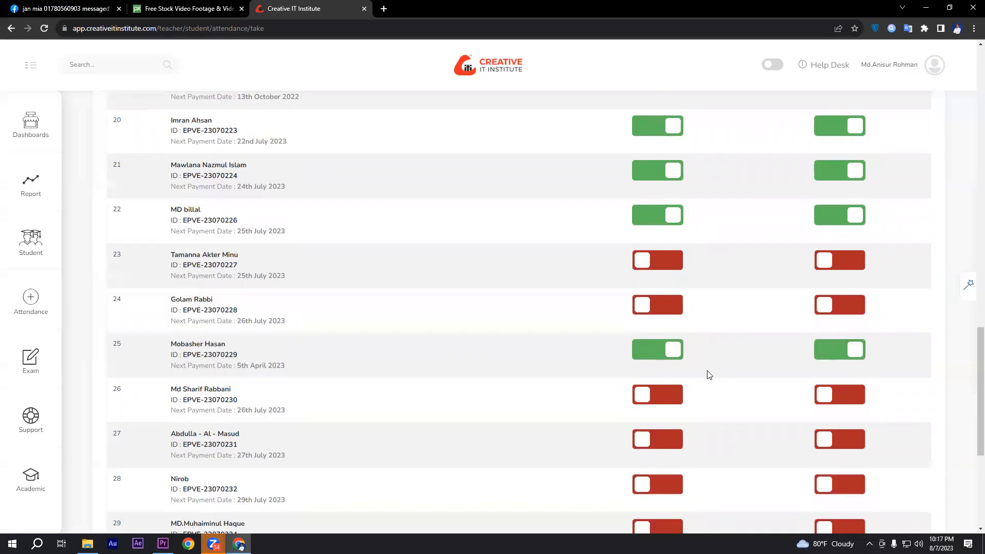
pyautogui.click(667, 259)
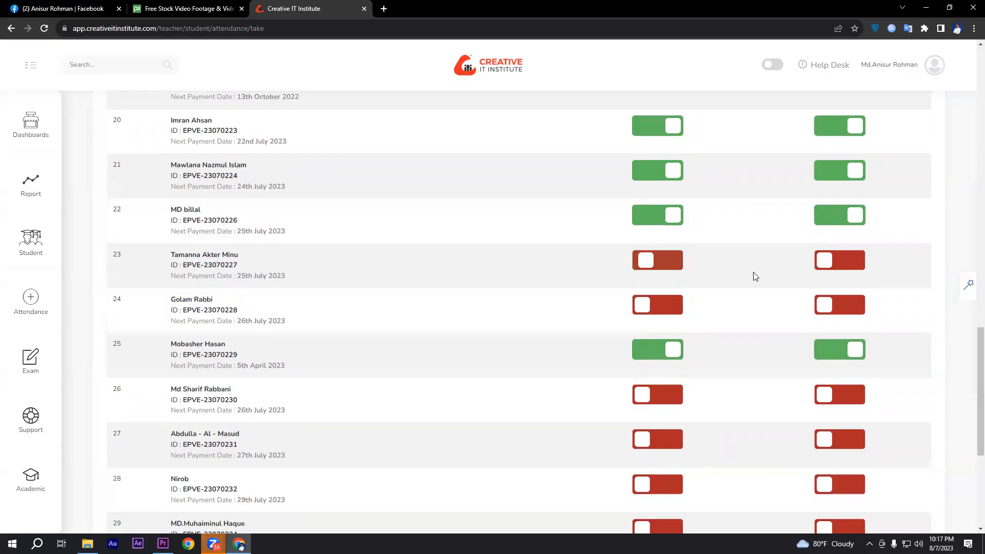
pyautogui.click(831, 260)
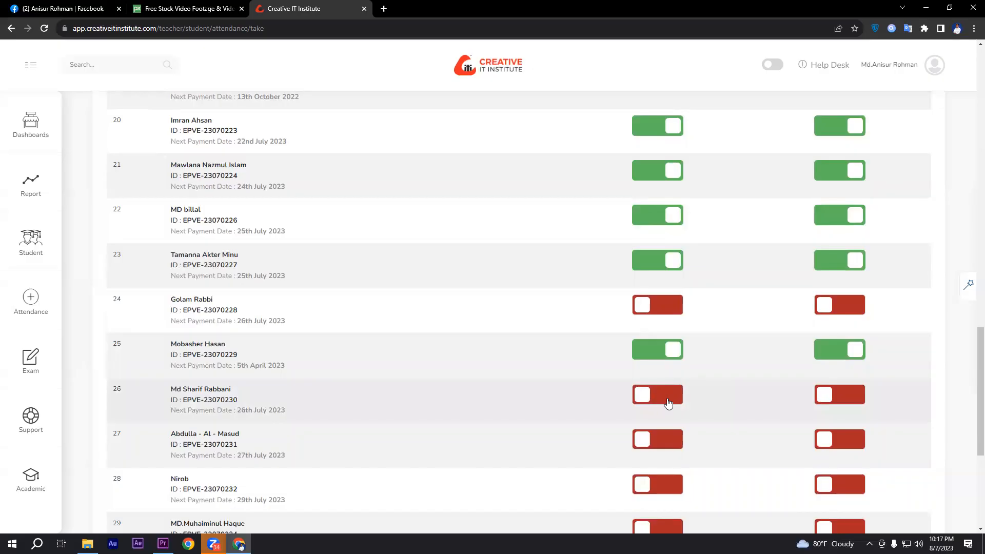
# Turn on attendance and home work for students 26, 27 and 28 in the student list
pyautogui.scroll(-1, 668, 403)
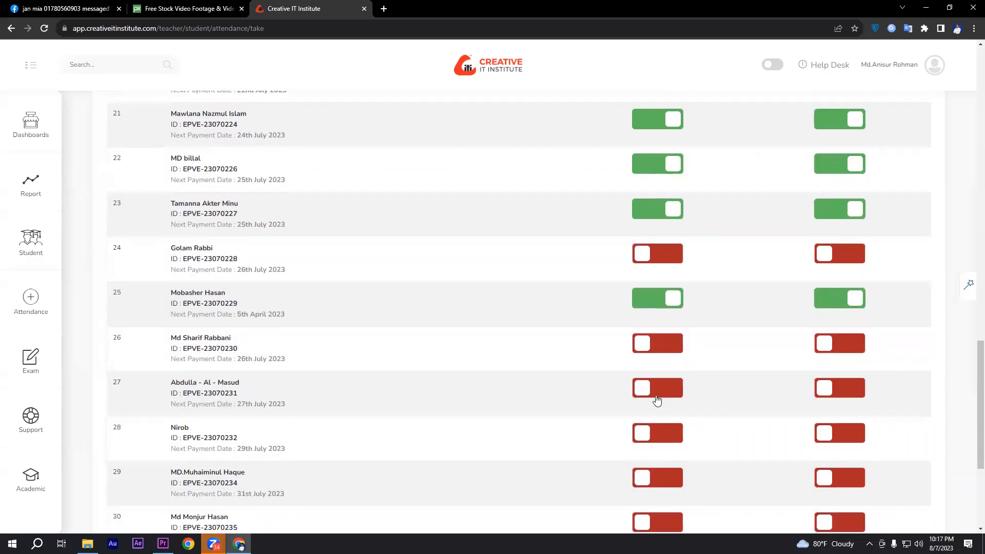
pyautogui.click(655, 390)
pyautogui.click(659, 349)
pyautogui.click(836, 343)
pyautogui.click(839, 386)
pyautogui.scroll(-1, 769, 337)
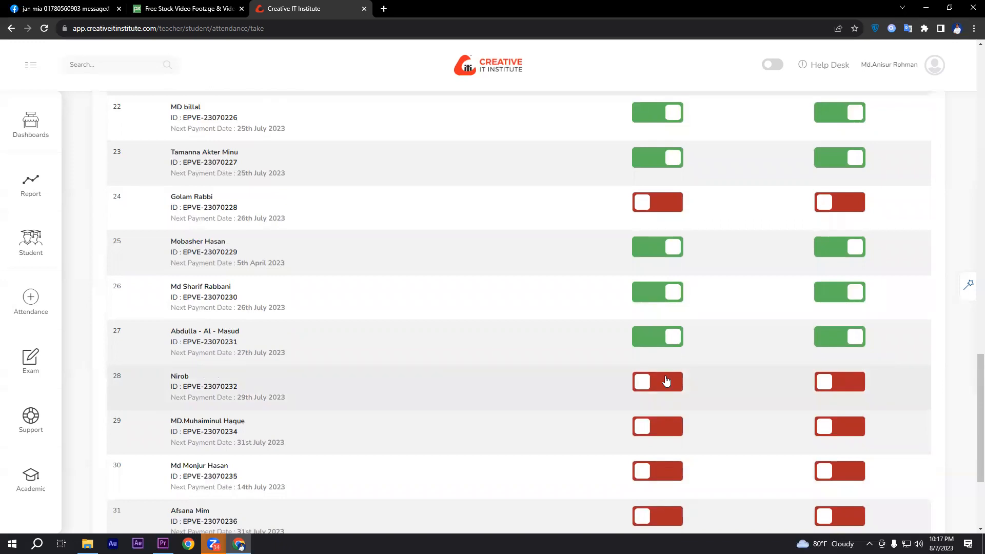
pyautogui.click(836, 385)
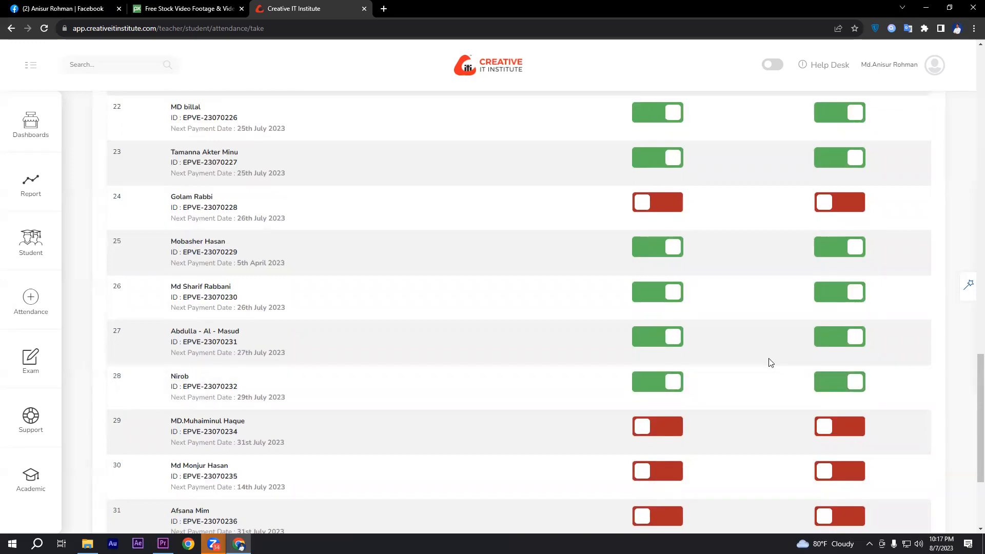
# Turn on attendance and home work for students 30 and 31, skipping student 29
pyautogui.scroll(-1, 769, 363)
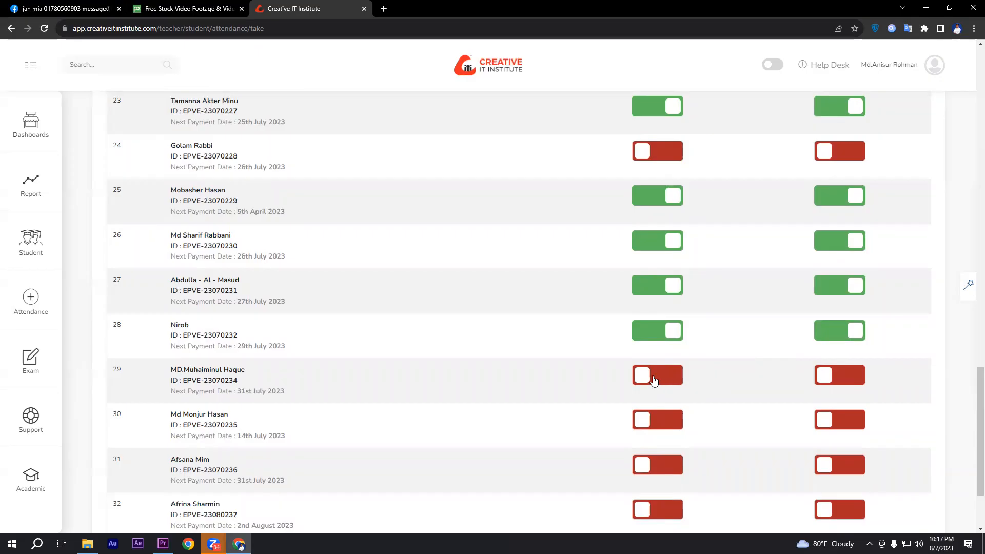
pyautogui.scroll(-1, 654, 379)
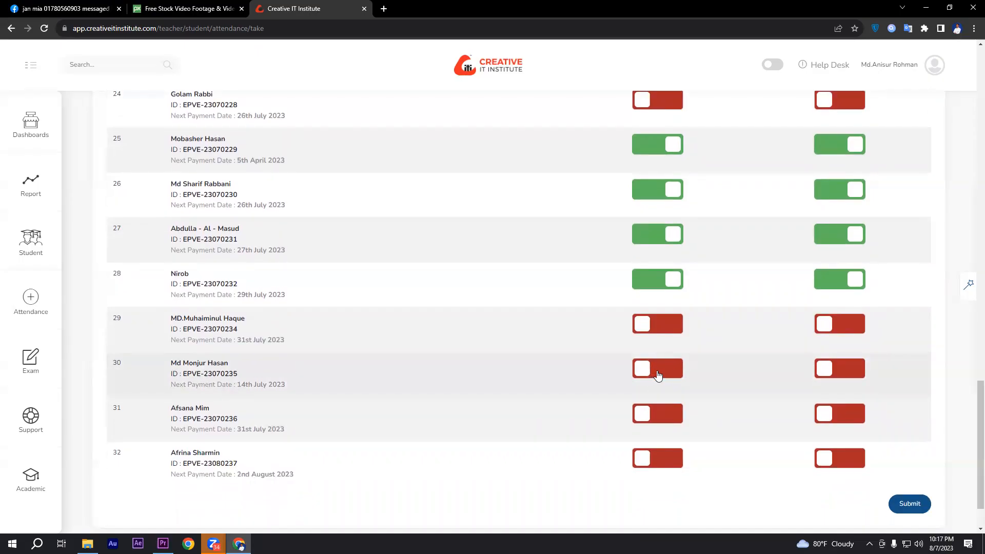
pyautogui.click(658, 375)
pyautogui.click(841, 371)
pyautogui.scroll(-1, 753, 354)
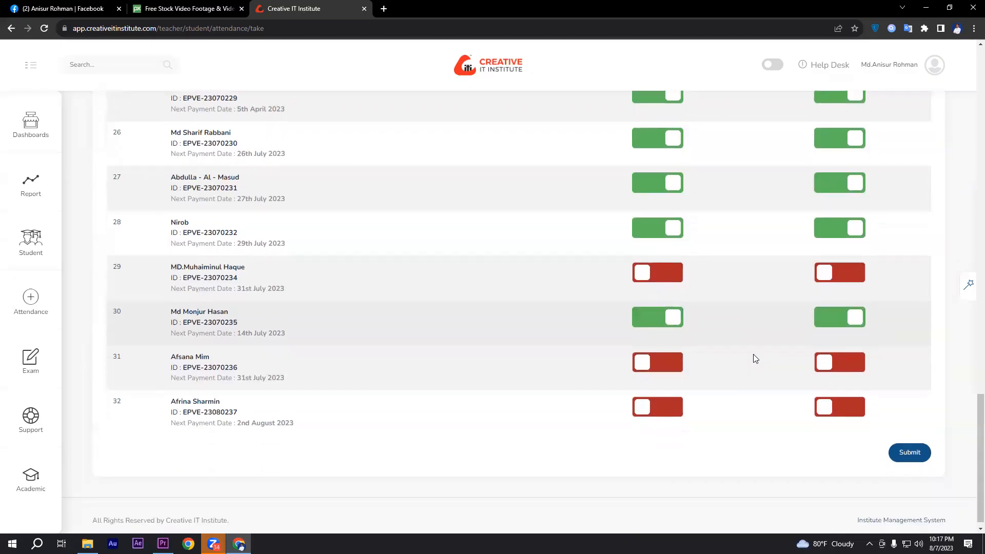
pyautogui.click(654, 368)
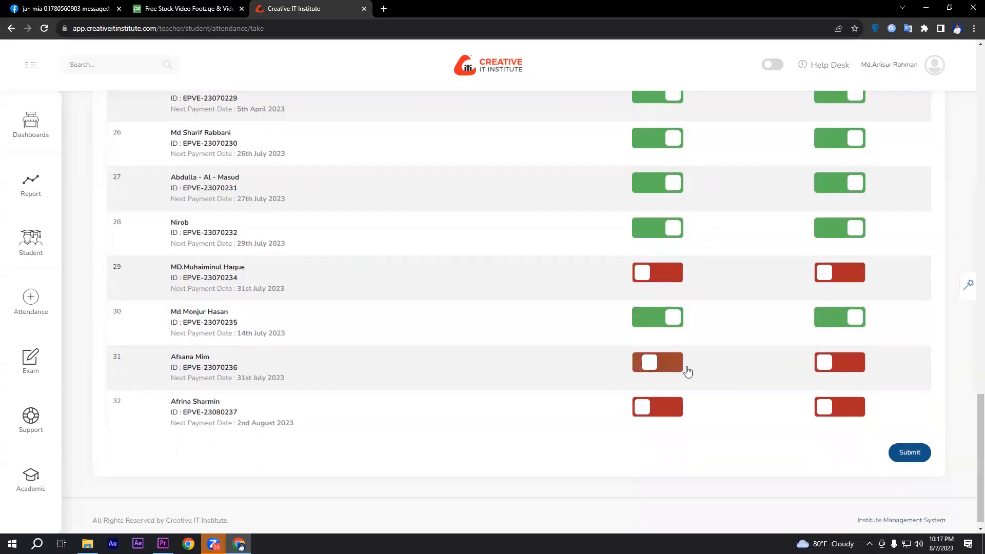
pyautogui.click(850, 372)
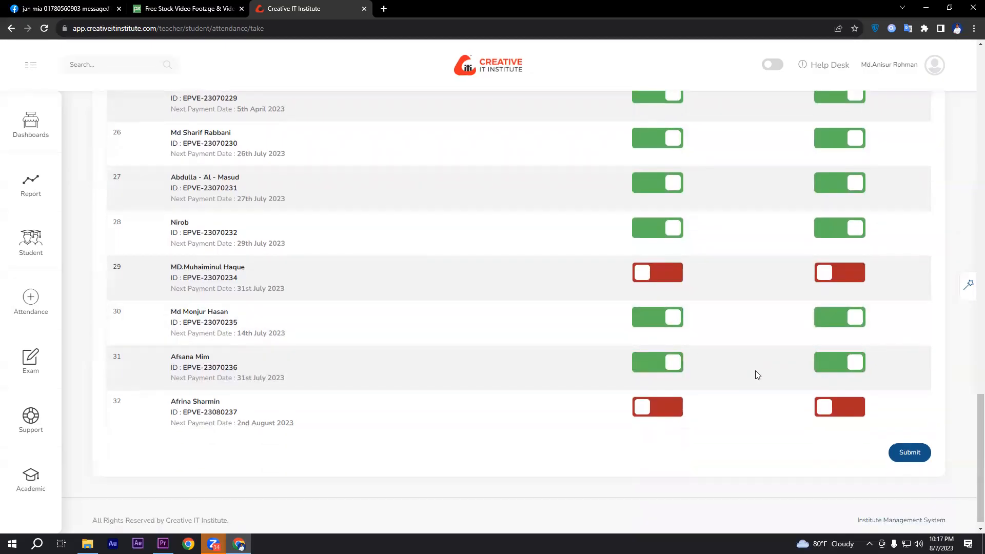
# Turn on attendance and home work for student 32 and submit the class attendance
pyautogui.click(661, 408)
pyautogui.click(840, 407)
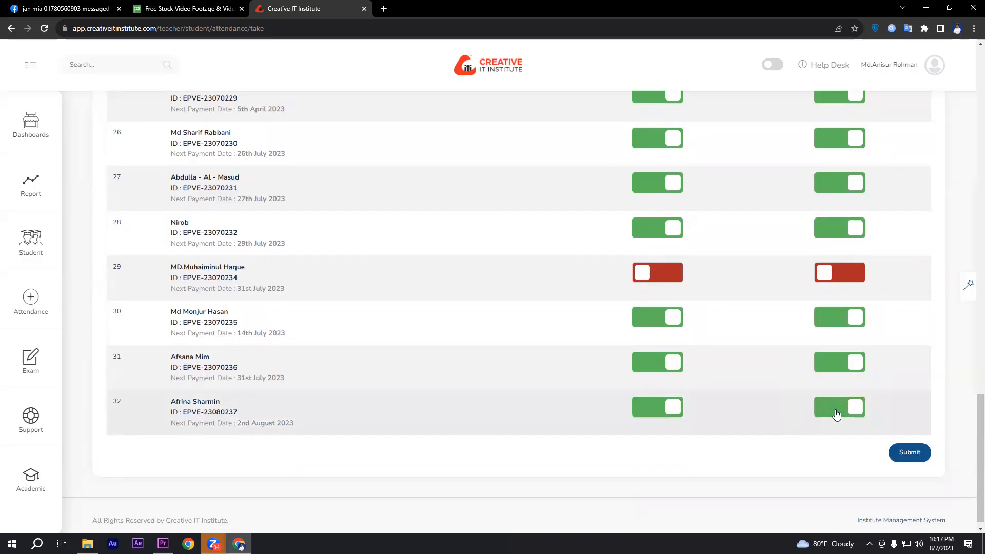
pyautogui.click(910, 452)
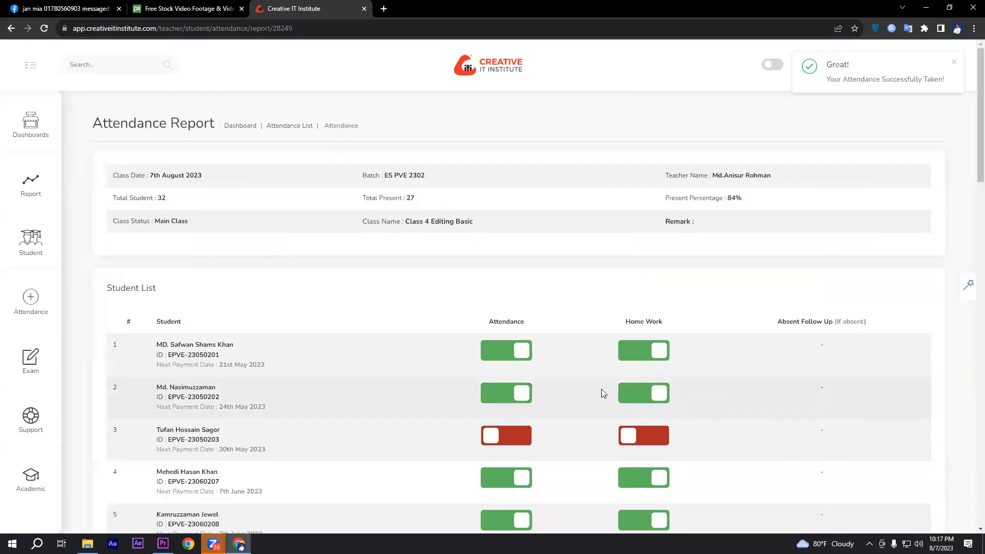
# Minimize the browser and the Bike Video Editing folder, and switch to the Class 2 project in Premiere Pro
pyautogui.click(926, 8)
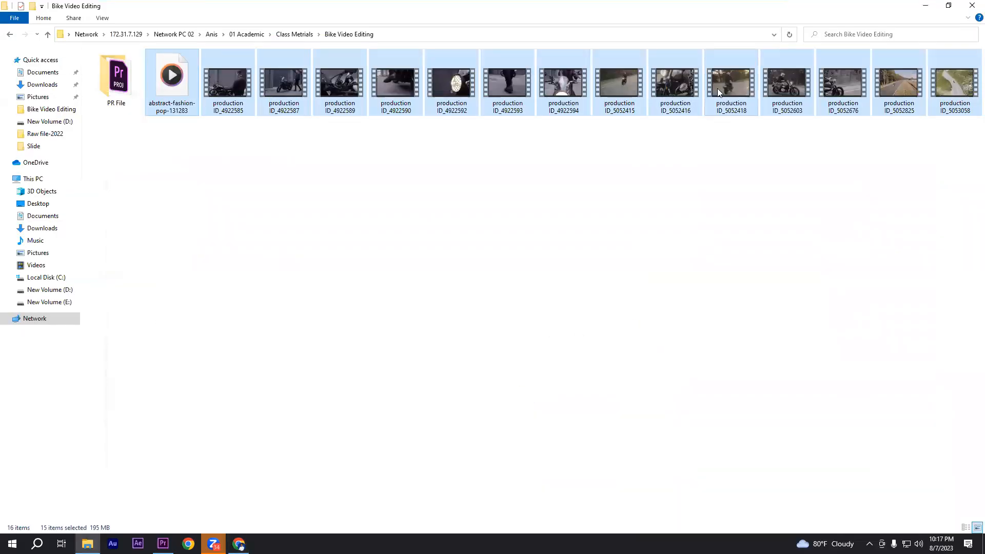
pyautogui.click(926, 7)
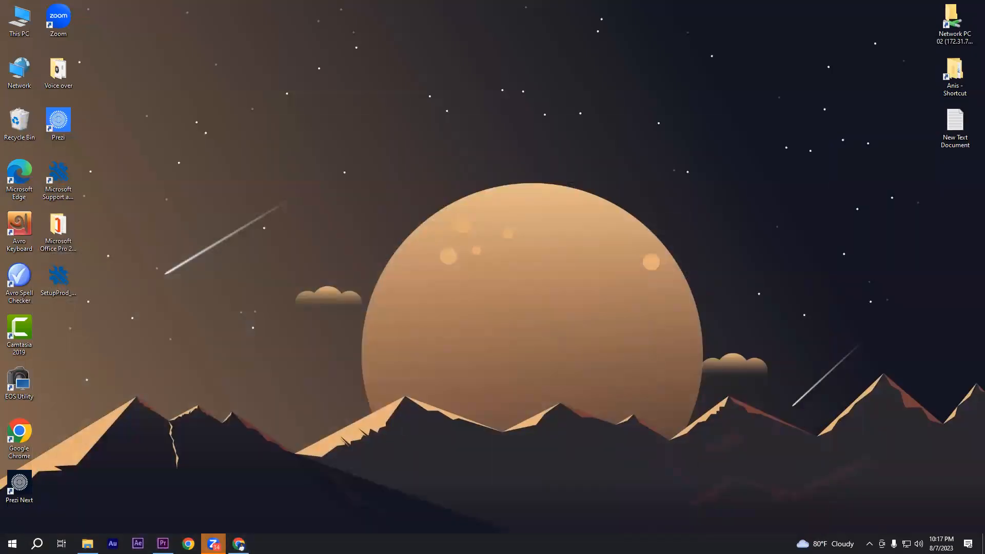
pyautogui.click(239, 544)
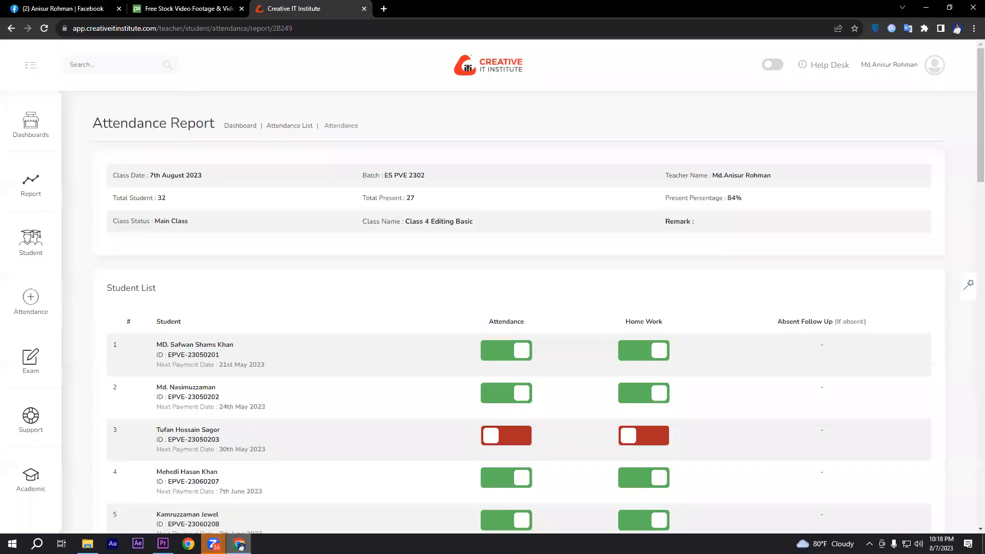
pyautogui.click(239, 544)
pyautogui.click(163, 544)
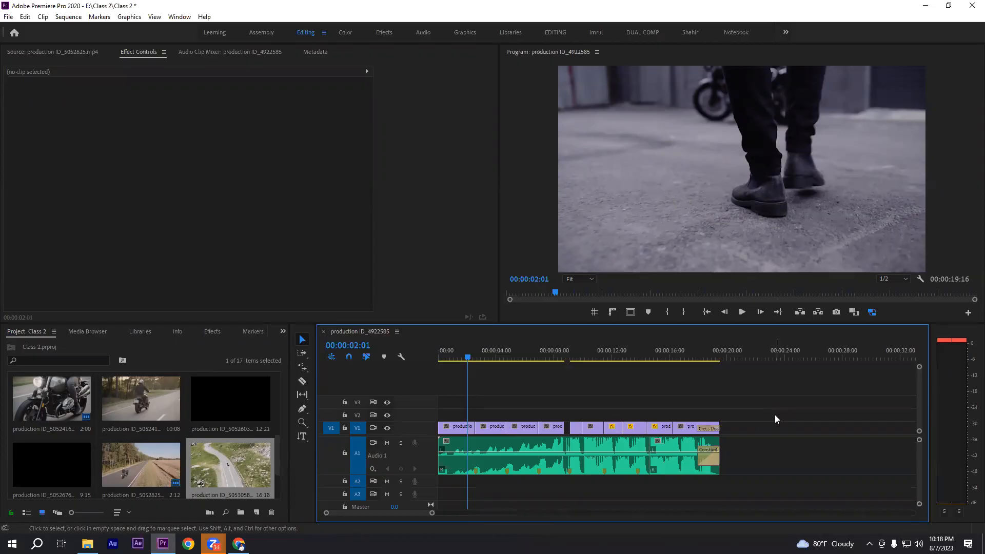
pyautogui.moveTo(771, 448); pyautogui.dragTo(477, 468)
pyautogui.click(746, 394)
pyautogui.moveTo(751, 460); pyautogui.dragTo(495, 478)
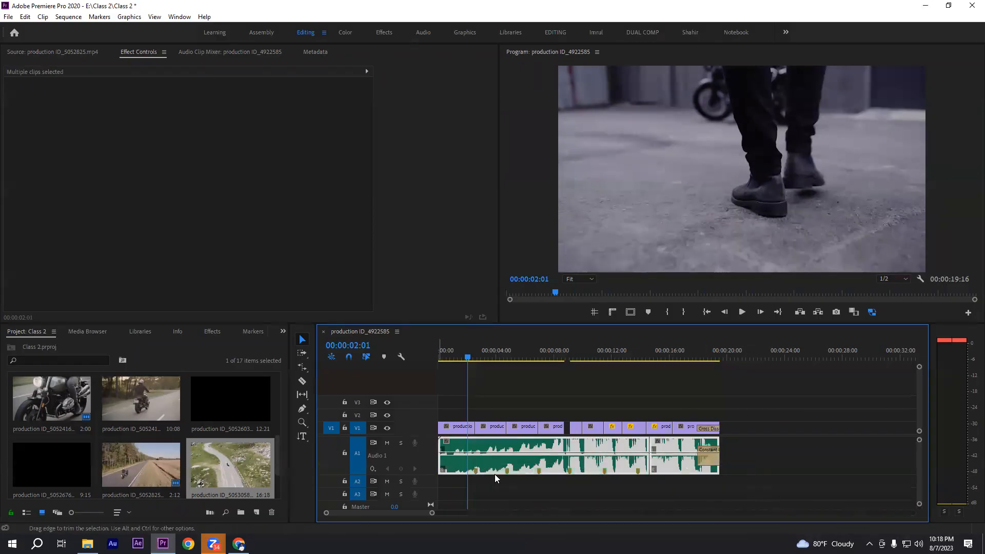
pyautogui.click(756, 403)
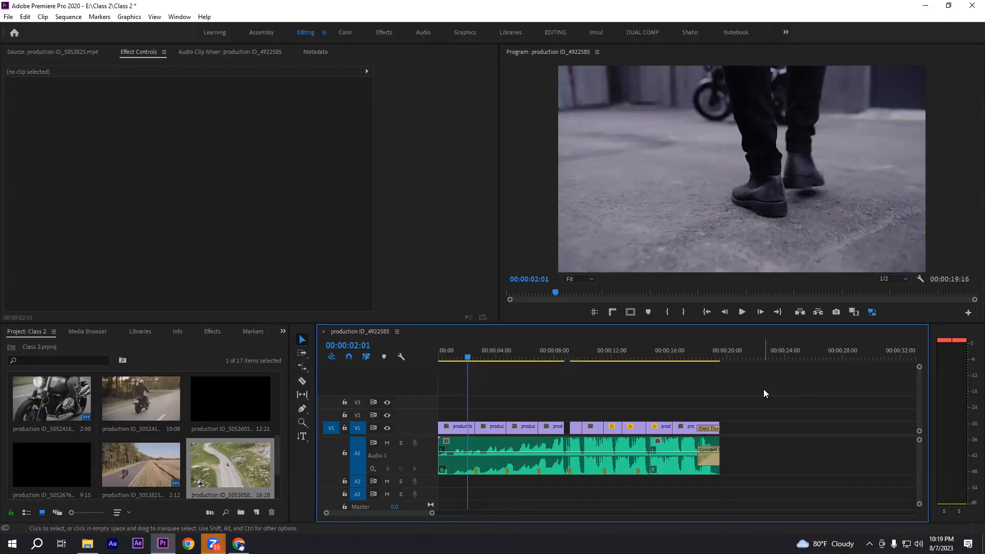
pyautogui.moveTo(763, 404); pyautogui.dragTo(453, 445)
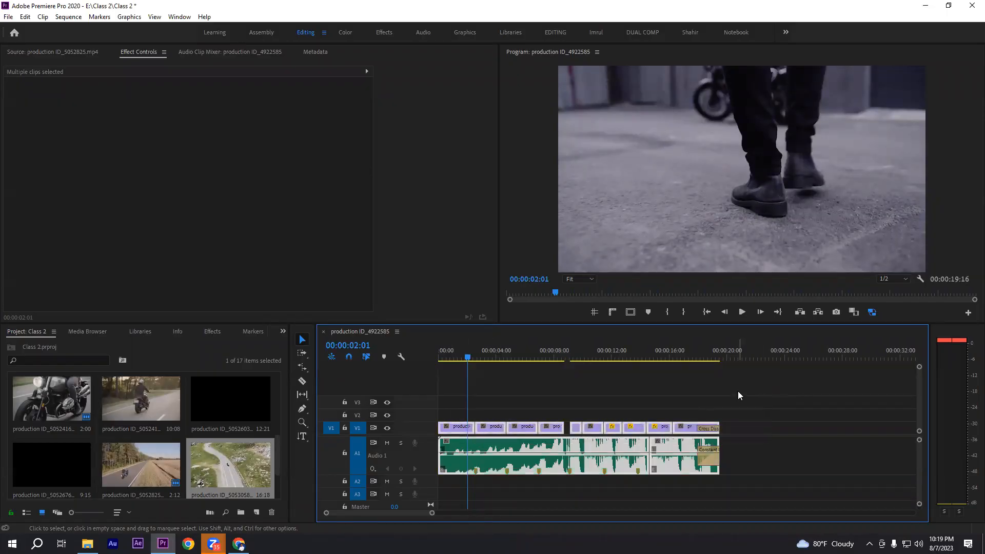
pyautogui.click(524, 411)
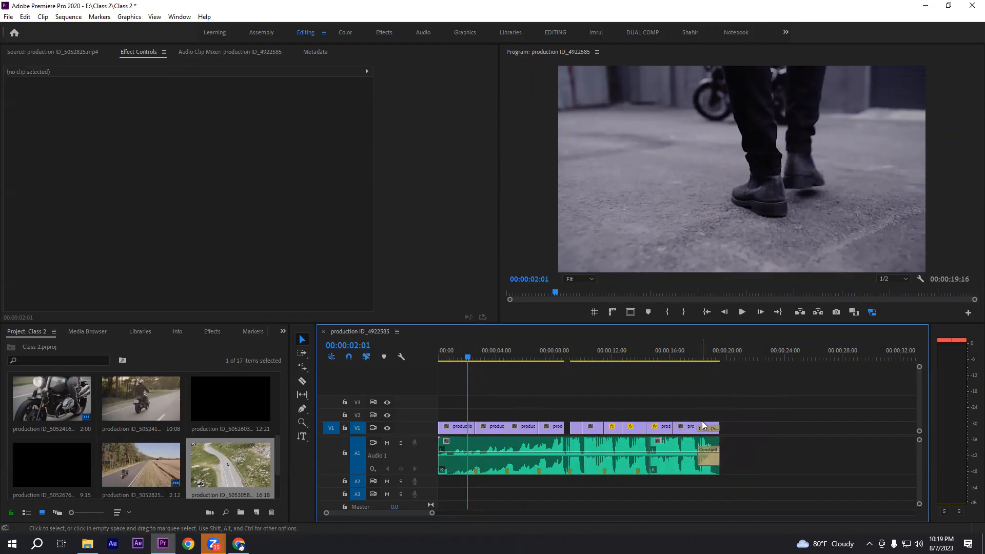
pyautogui.moveTo(682, 396); pyautogui.dragTo(769, 477)
pyautogui.click(779, 410)
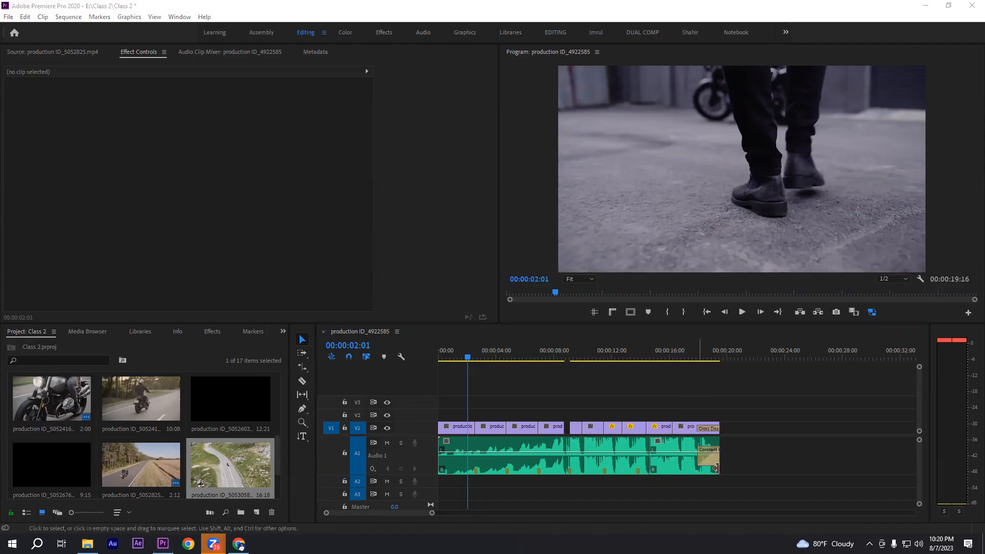
# Collapse the tall audio track A1 in the timeline and move its music clips down to track A2
pyautogui.doubleClick(427, 452)
pyautogui.moveTo(738, 445); pyautogui.dragTo(422, 458)
pyautogui.moveTo(747, 440)
pyautogui.mouseDown()
pyautogui.moveTo(442, 453)
pyautogui.moveTo(759, 437)
pyautogui.mouseUp()
pyautogui.click(754, 442)
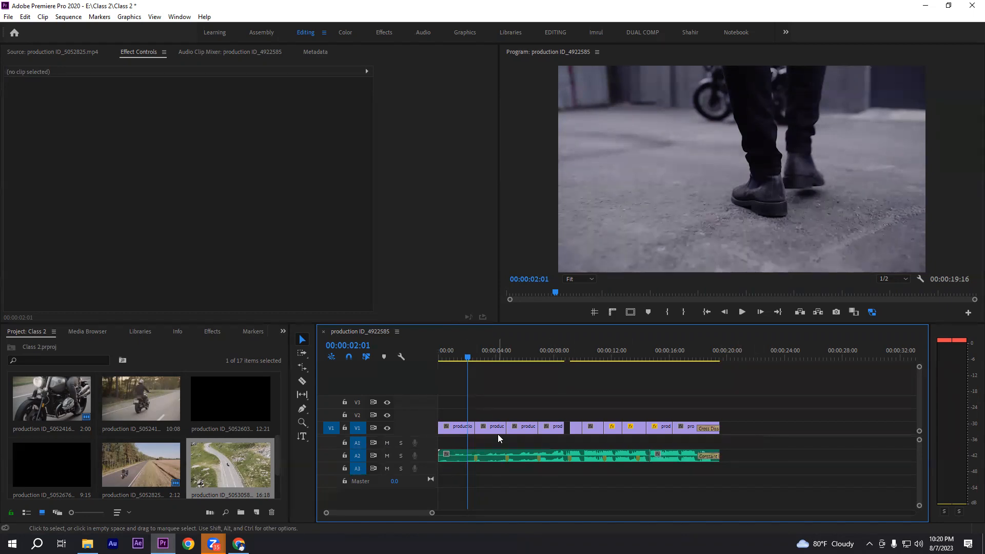
pyautogui.click(450, 425)
pyautogui.moveTo(445, 441); pyautogui.dragTo(820, 457)
pyautogui.click(804, 437)
pyautogui.click(456, 455)
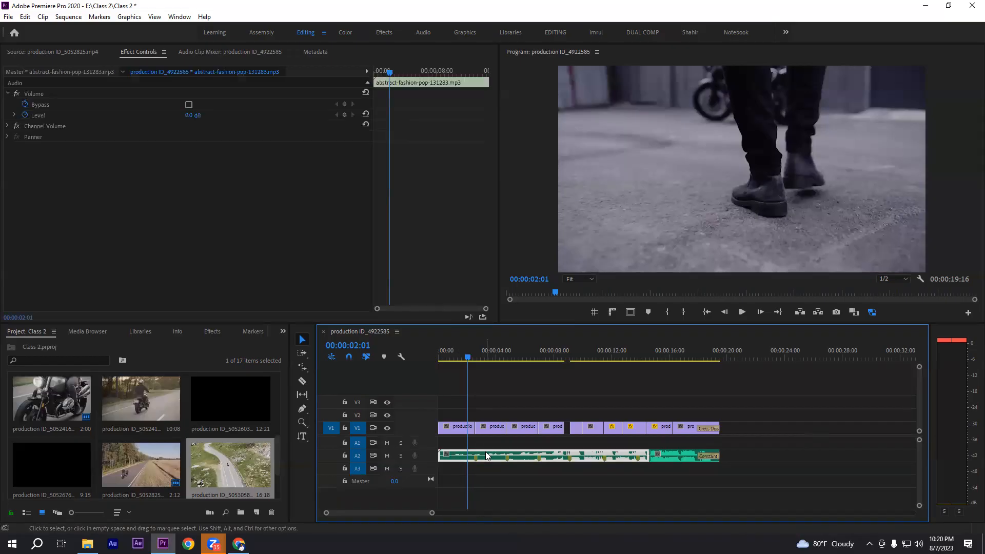
pyautogui.click(496, 397)
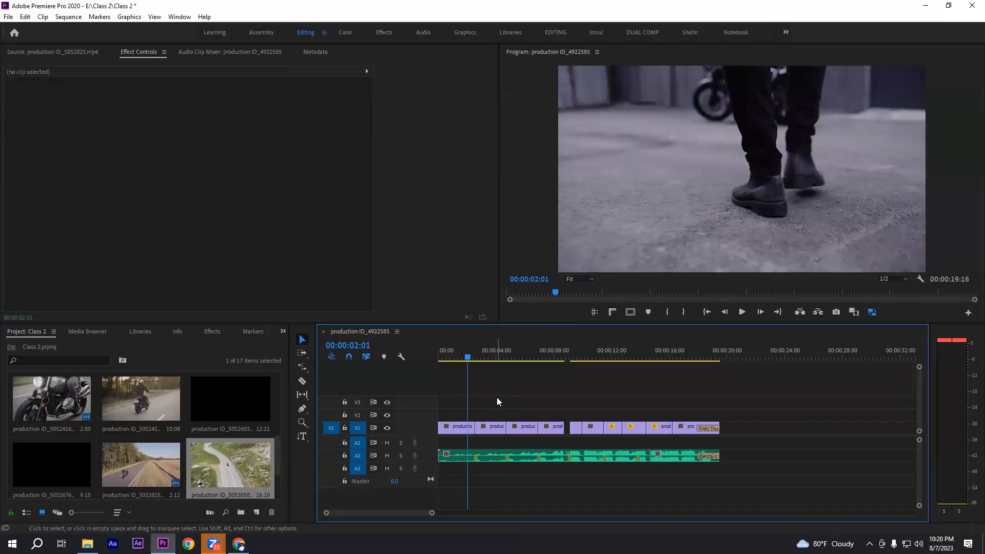